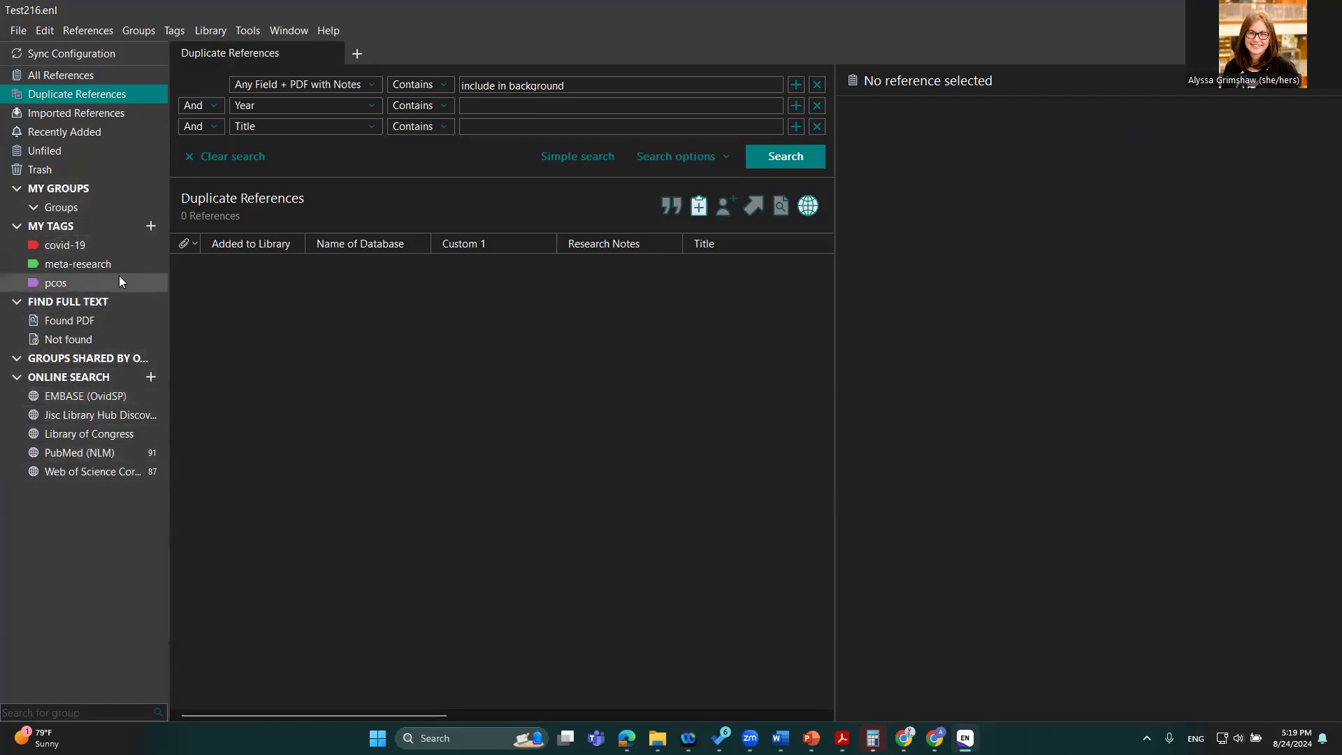
Look through the Imported References, Recently Added, Unfiled and Trash groups, then return to All References
click(102, 72)
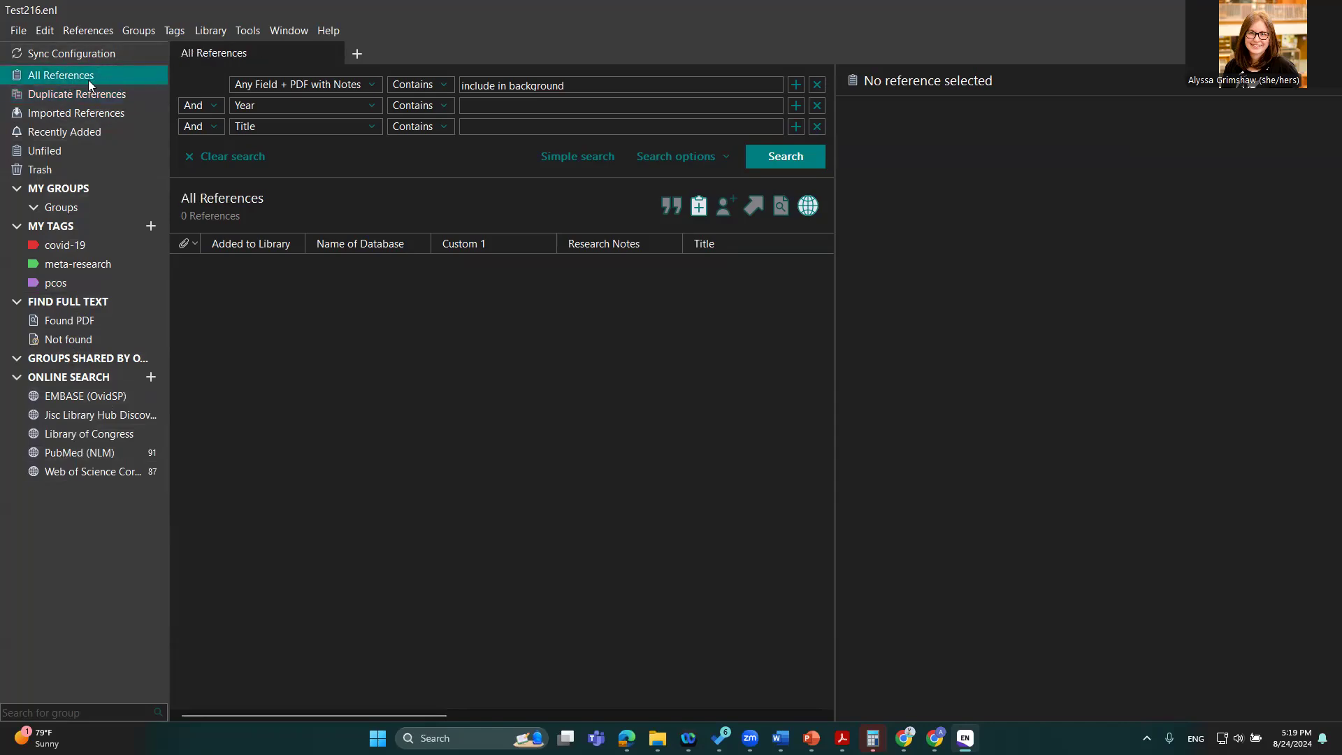
click(103, 117)
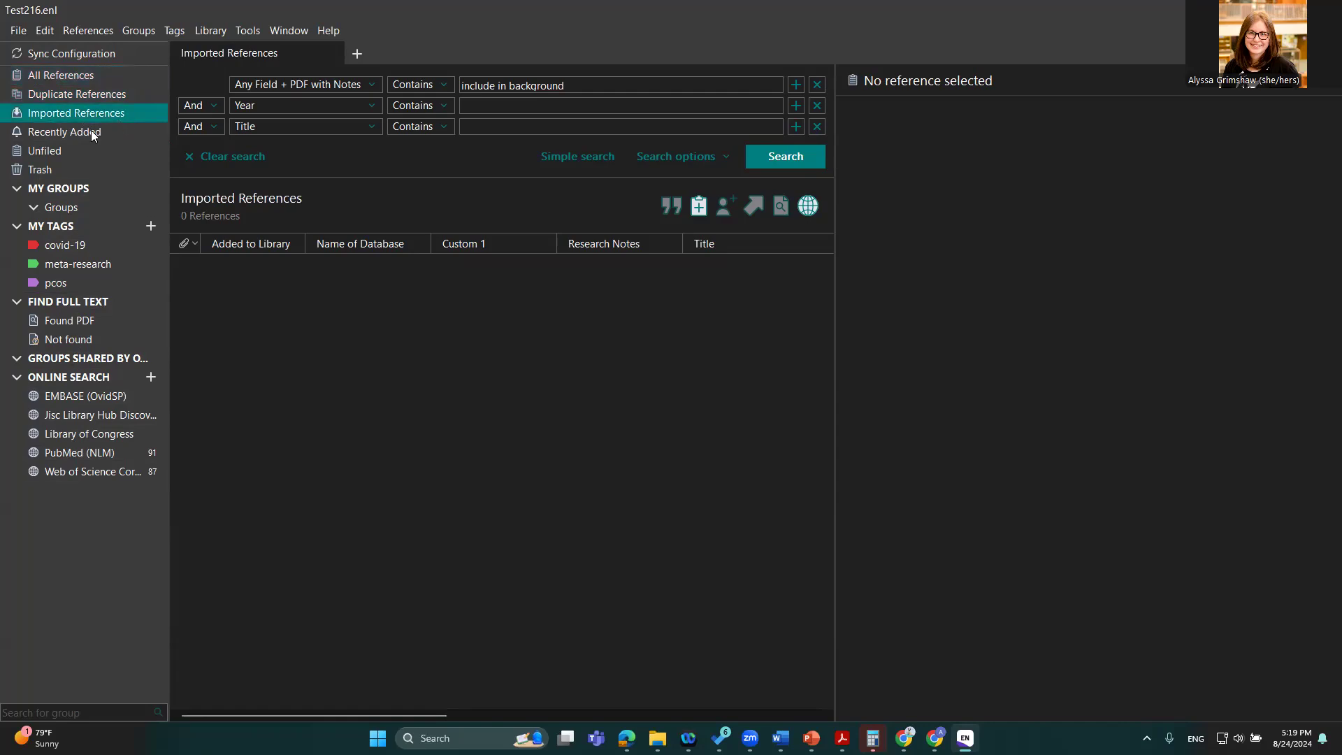
click(60, 138)
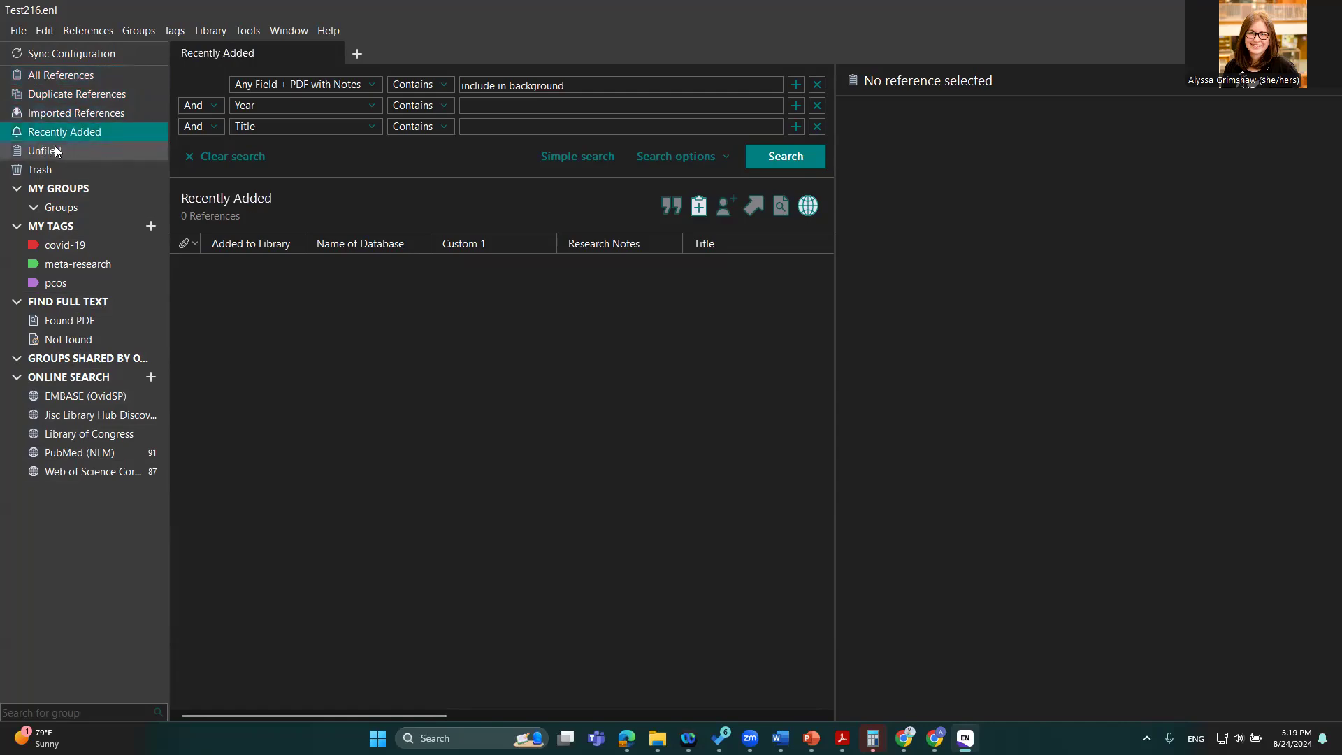
click(39, 156)
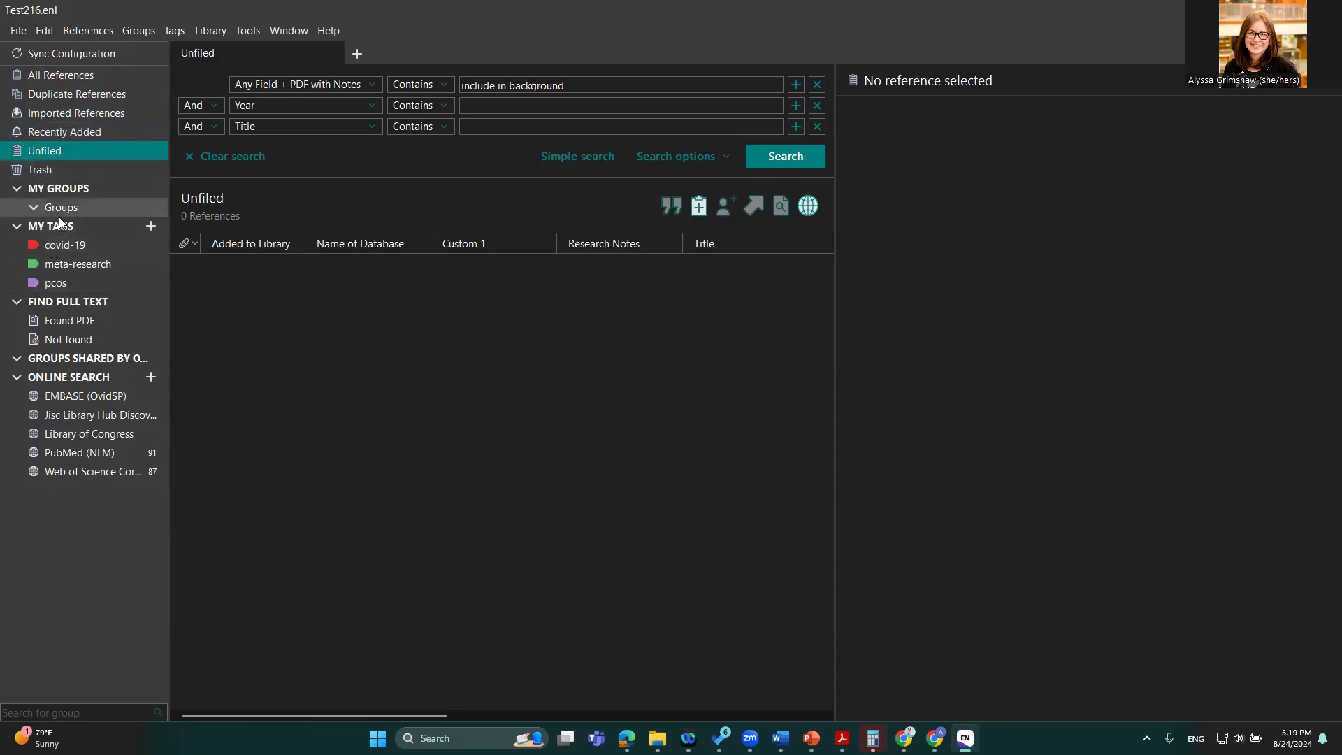
click(50, 171)
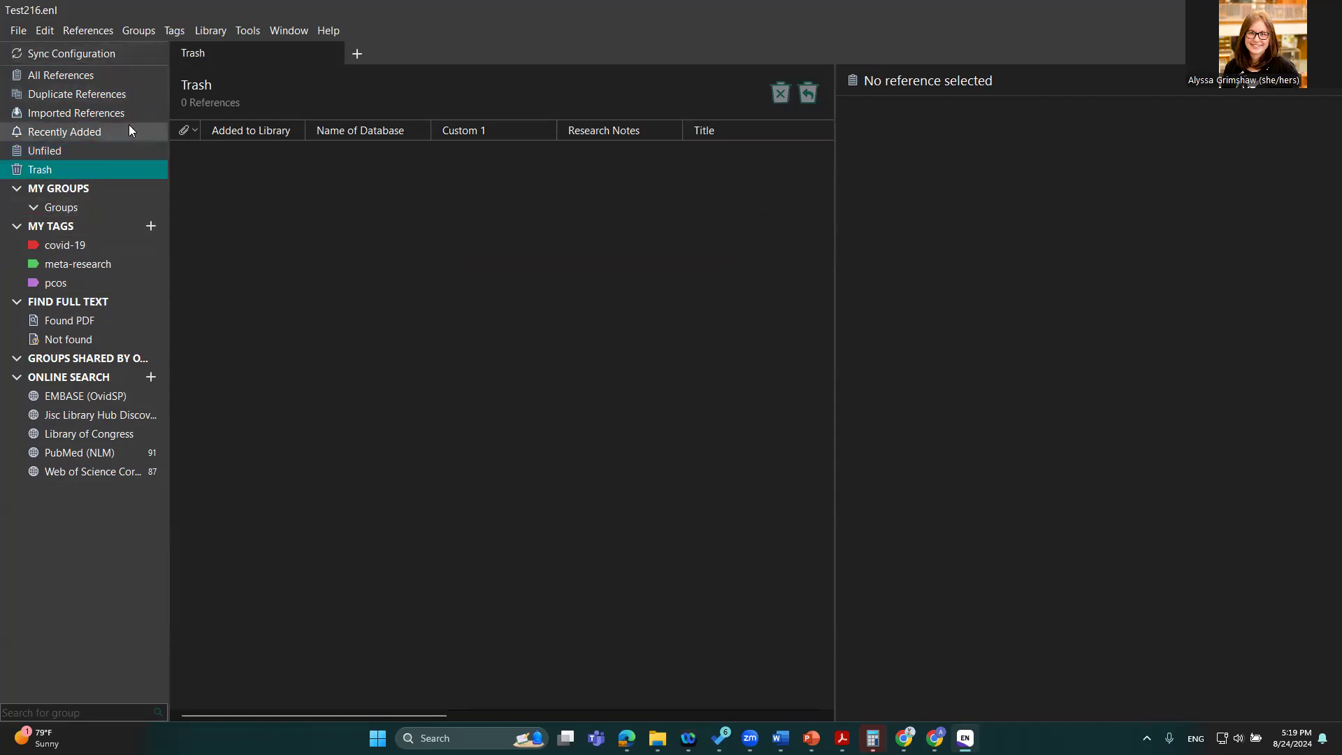
click(86, 79)
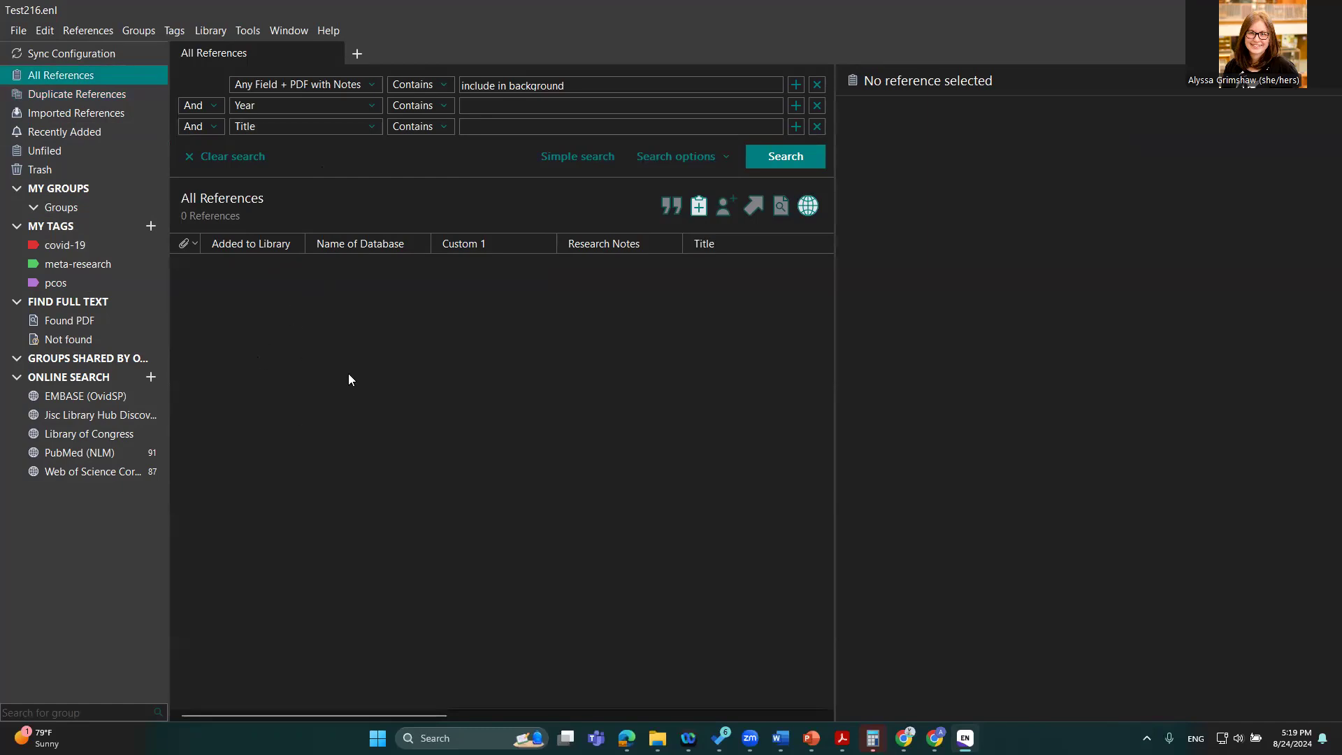
Clear the first search term and review the searchable fields, keeping Any Field + PDF with Notes
triple_click(584, 82)
key(BackSpace)
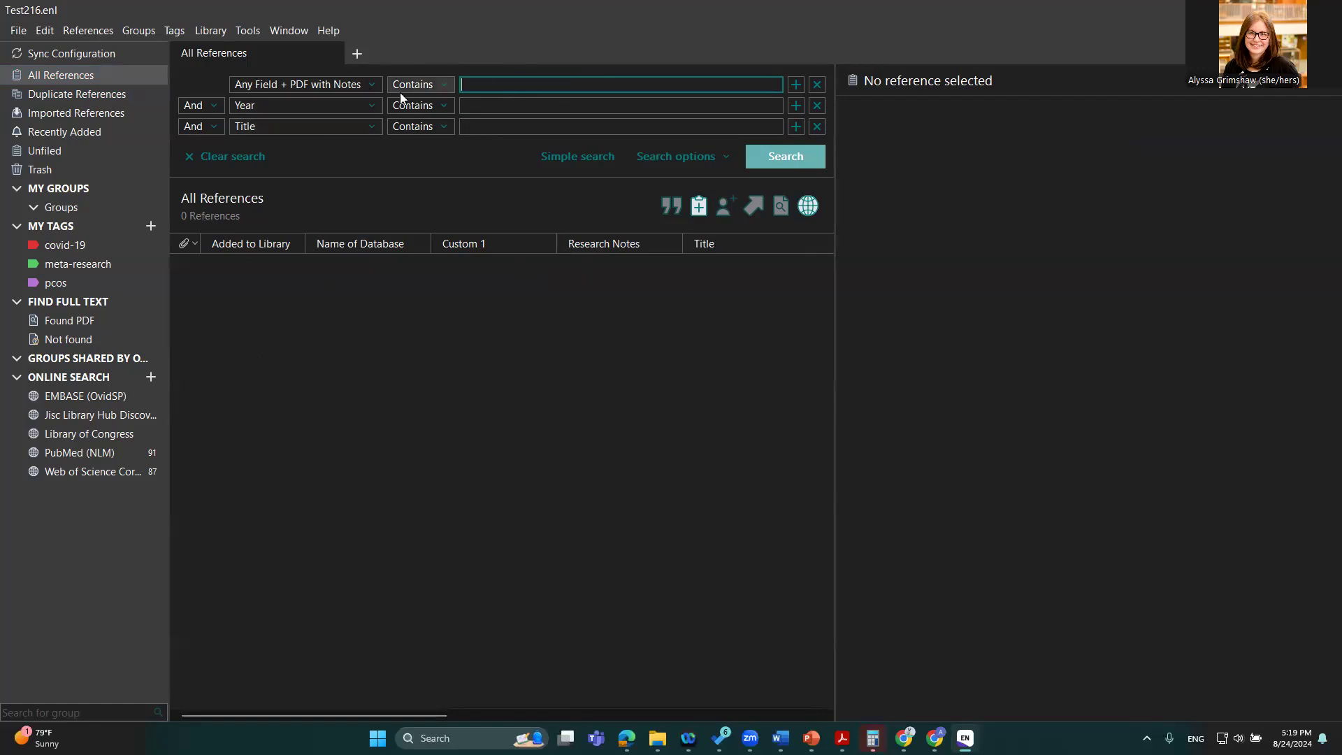
click(333, 84)
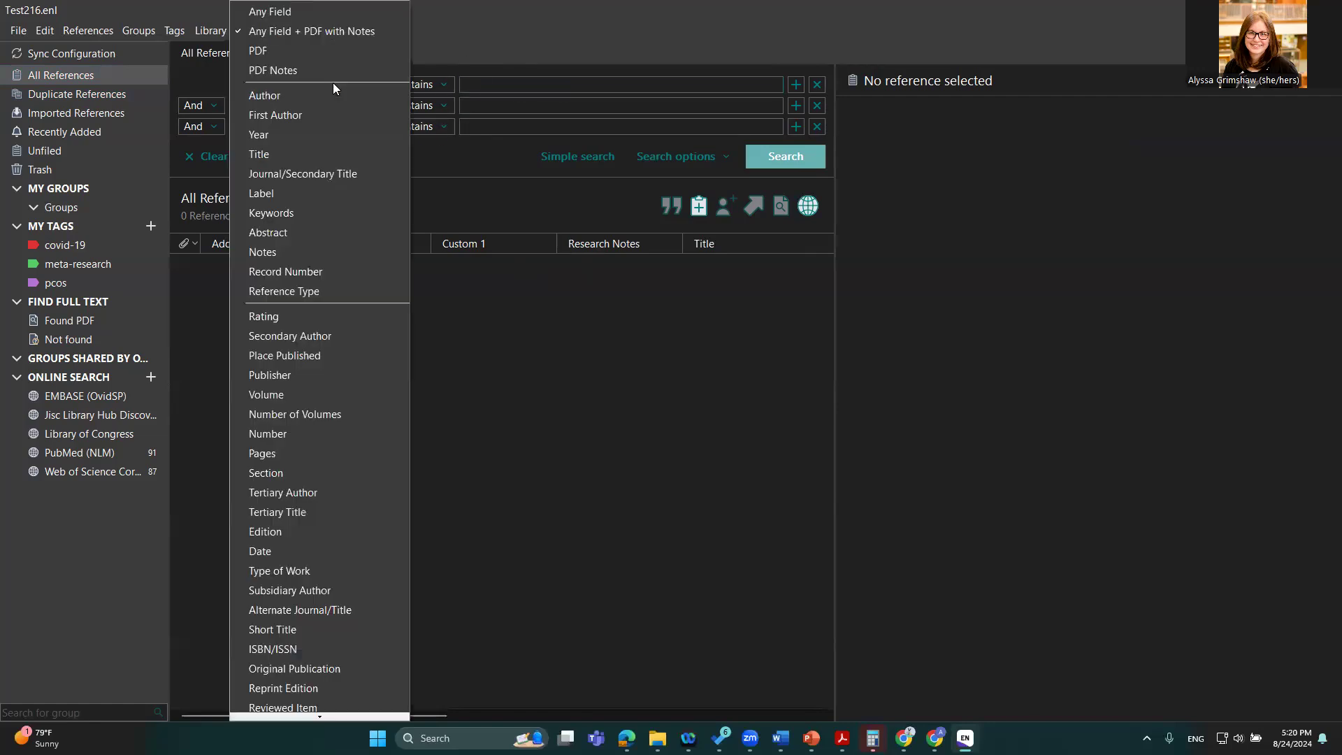
scroll(331, 427, down, 1)
scroll(329, 522, down, 8)
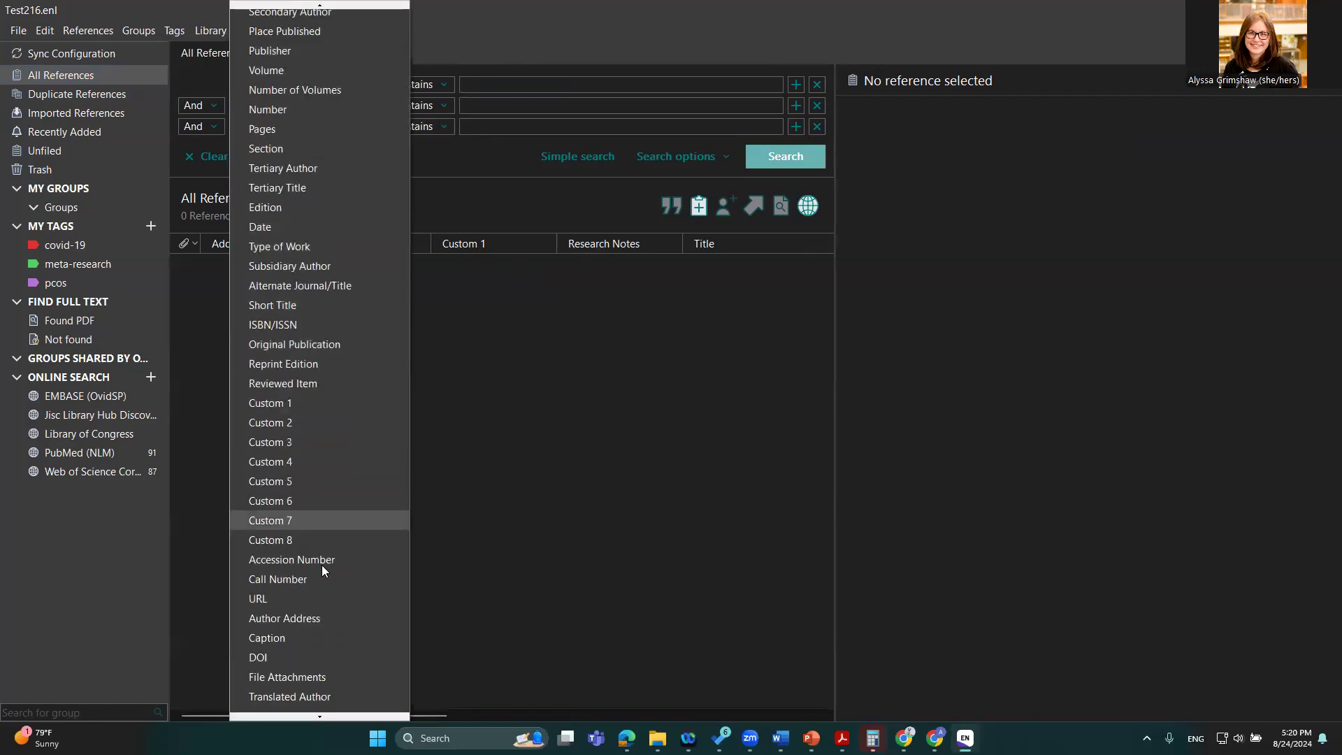
scroll(306, 601, up, 2)
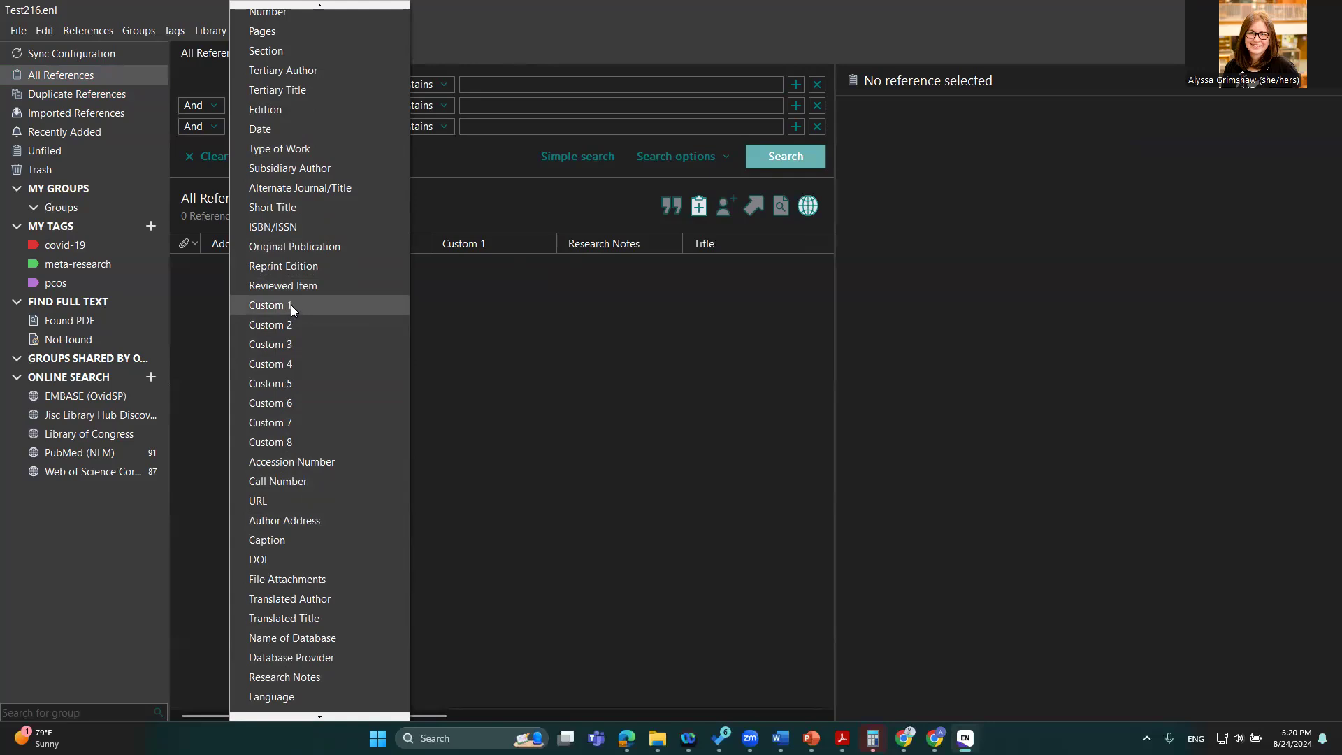
scroll(291, 305, up, 10)
scroll(301, 282, up, 1)
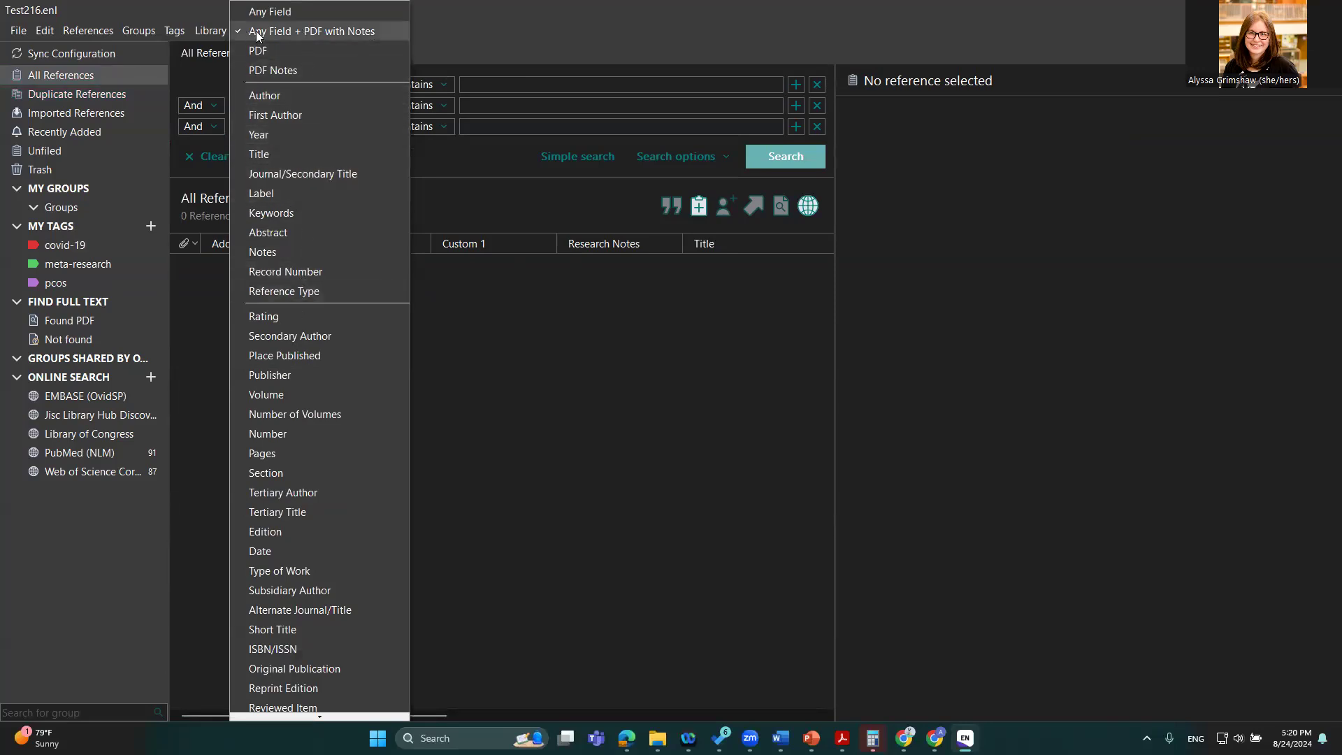
click(363, 35)
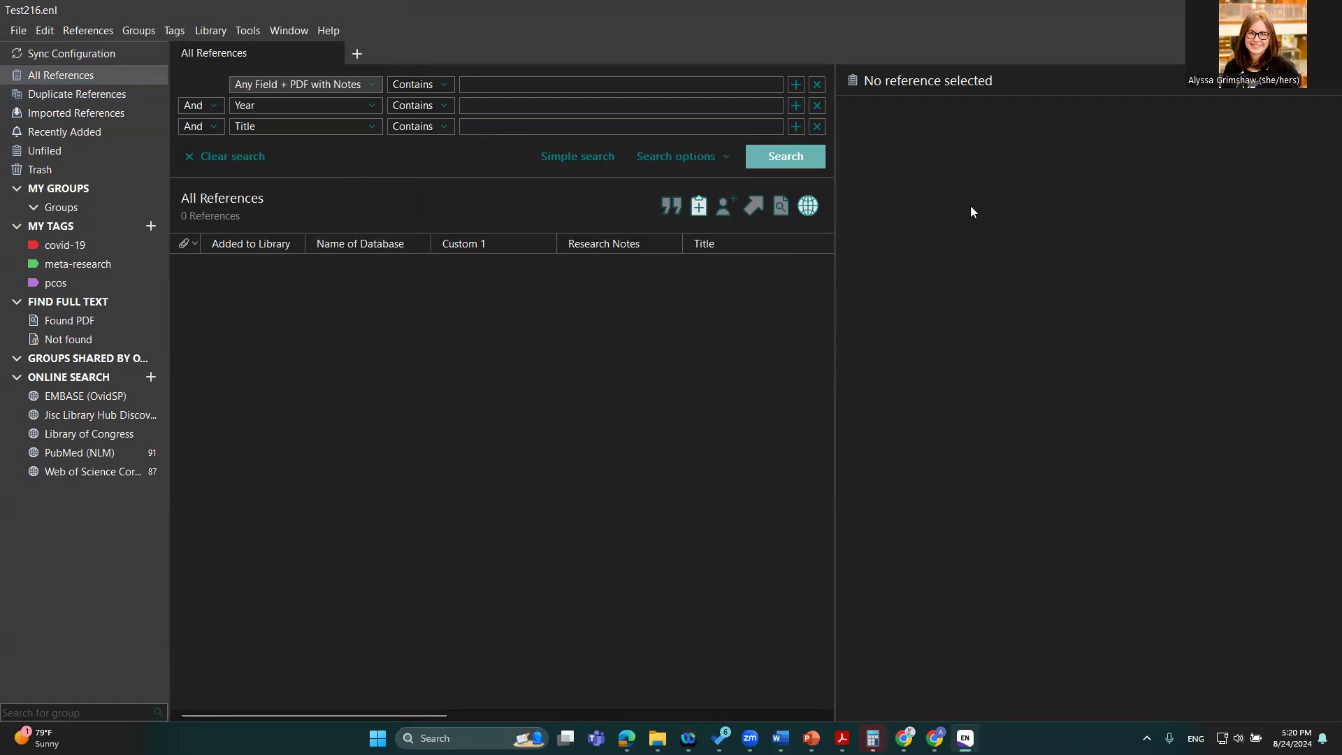
Create a new reference and set its reference type to Web Page
click(96, 34)
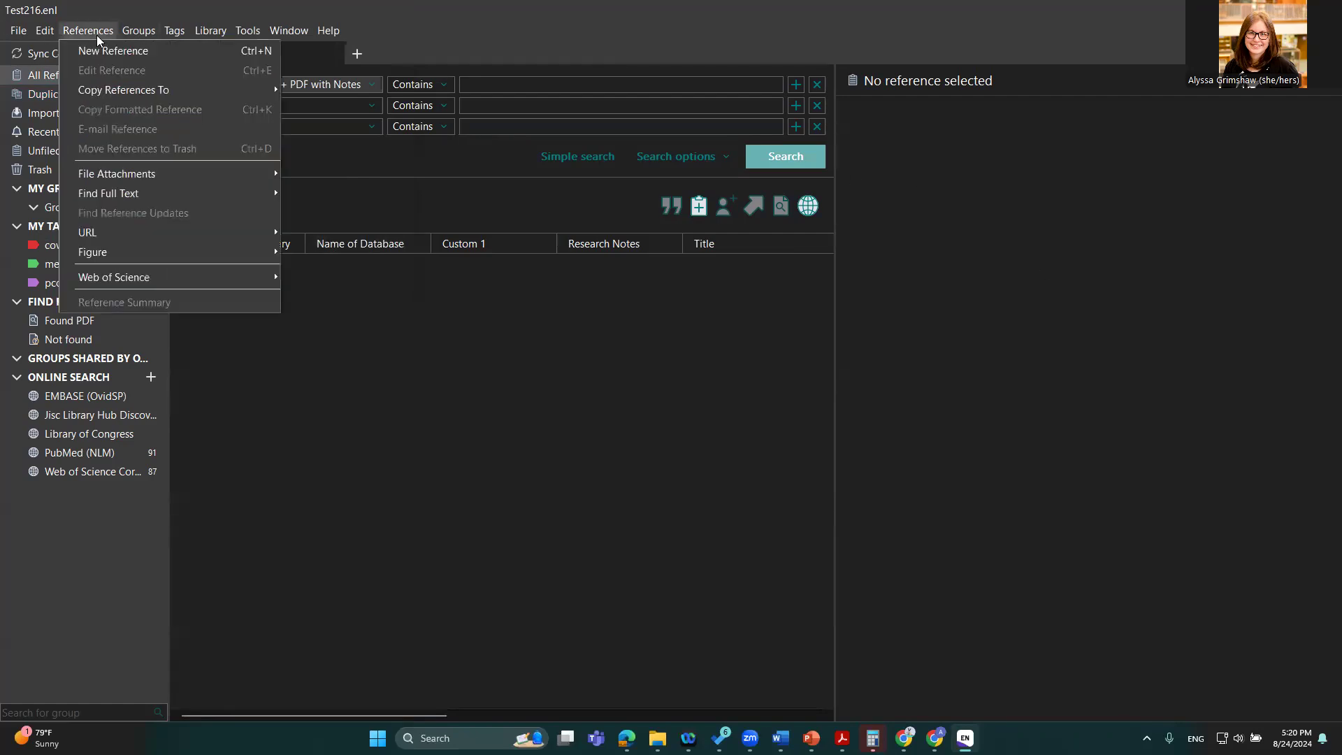
click(259, 59)
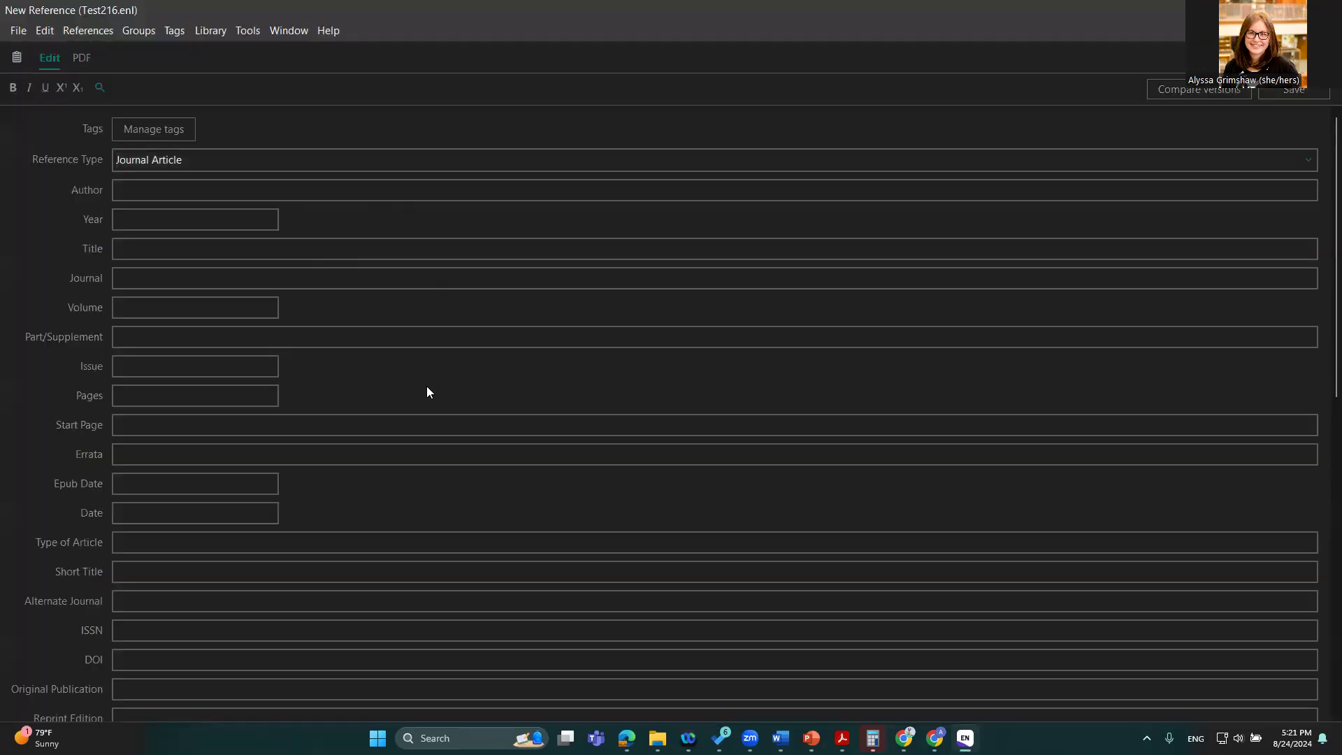
click(258, 159)
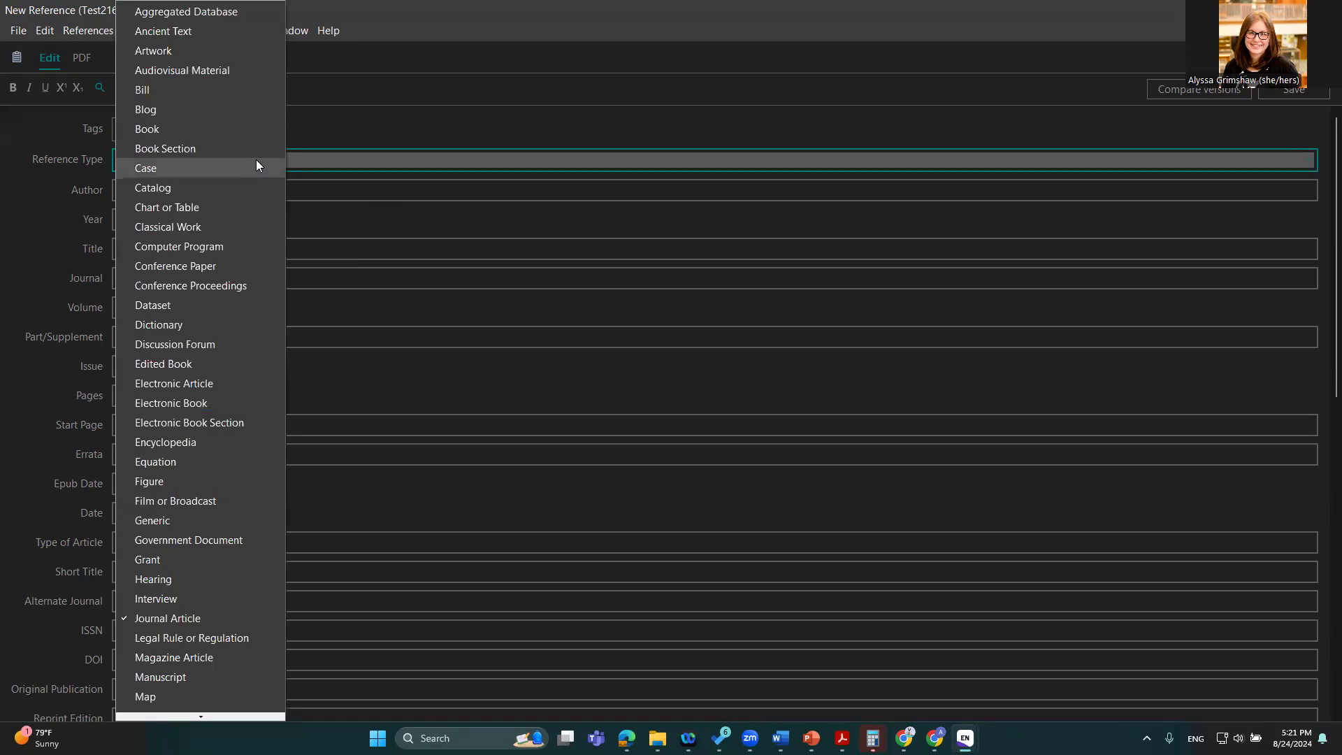
scroll(160, 601, down, 2)
scroll(159, 595, down, 1)
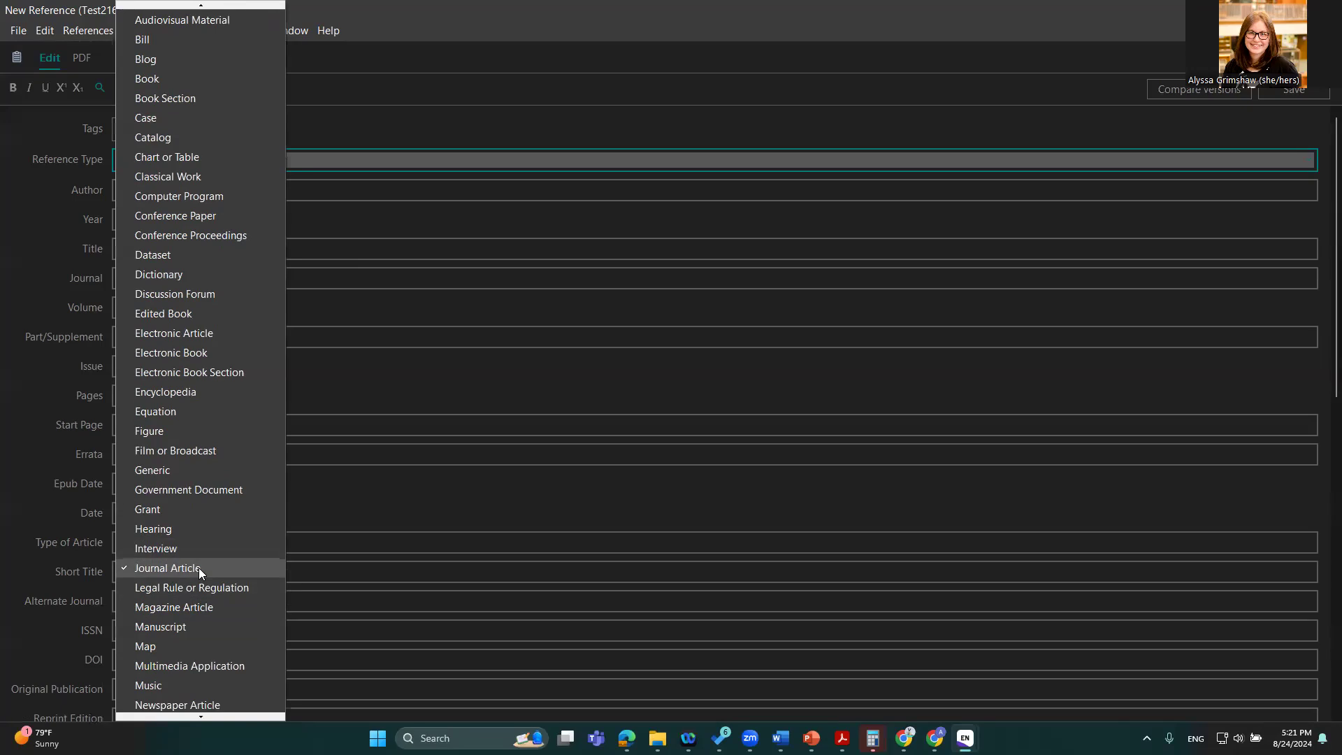
scroll(200, 570, down, 5)
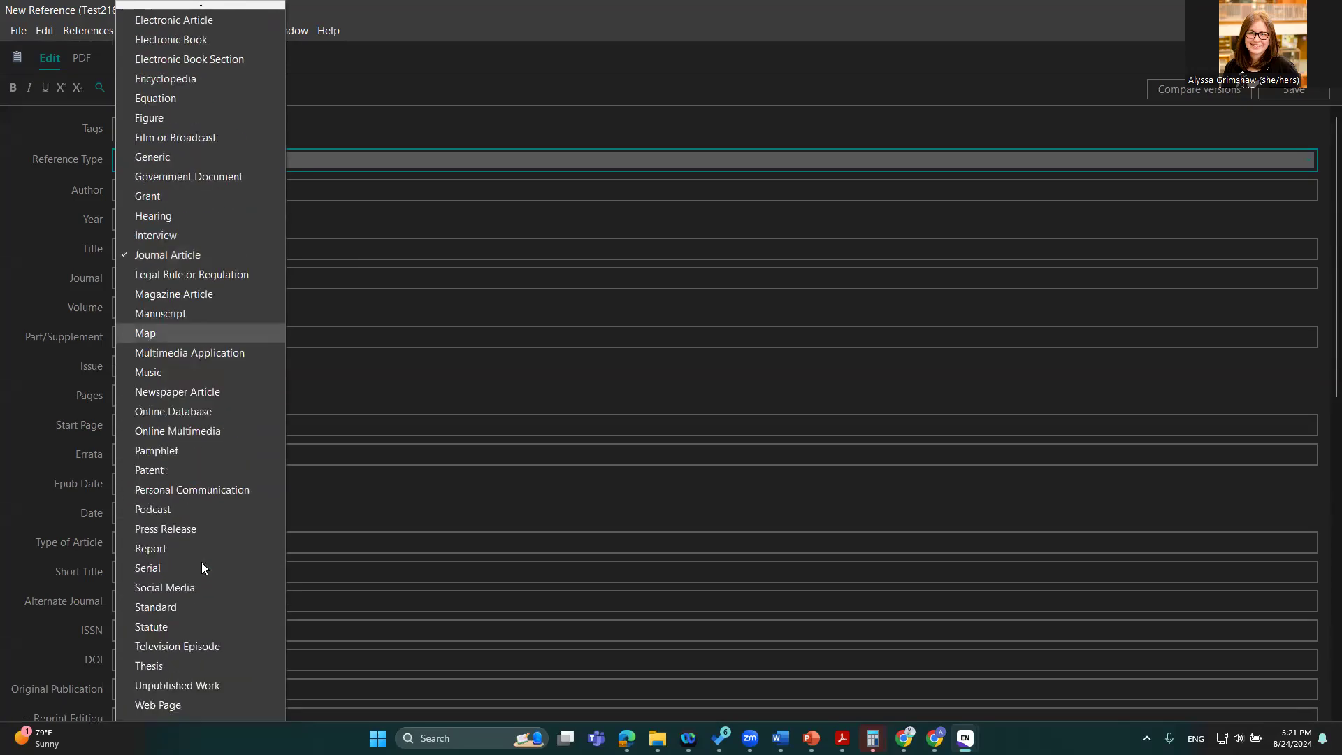
click(201, 702)
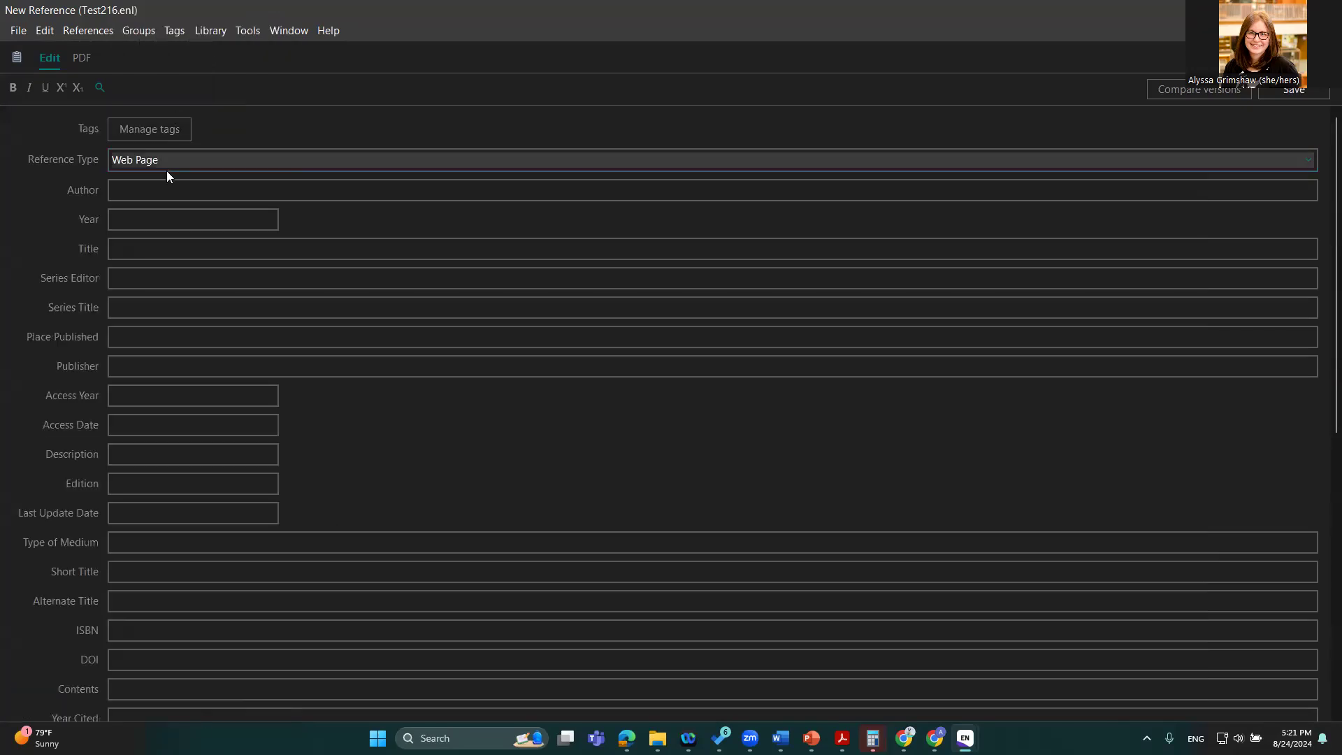
click(150, 193)
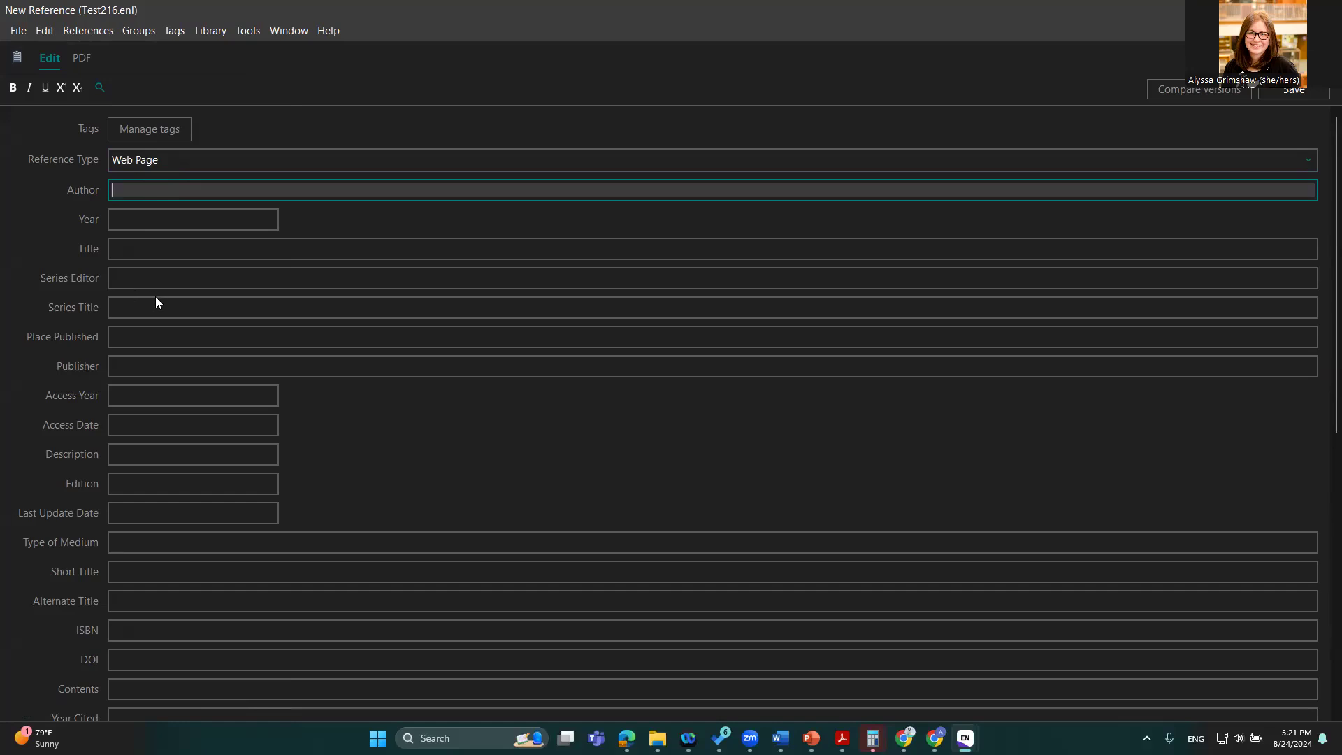
click(176, 154)
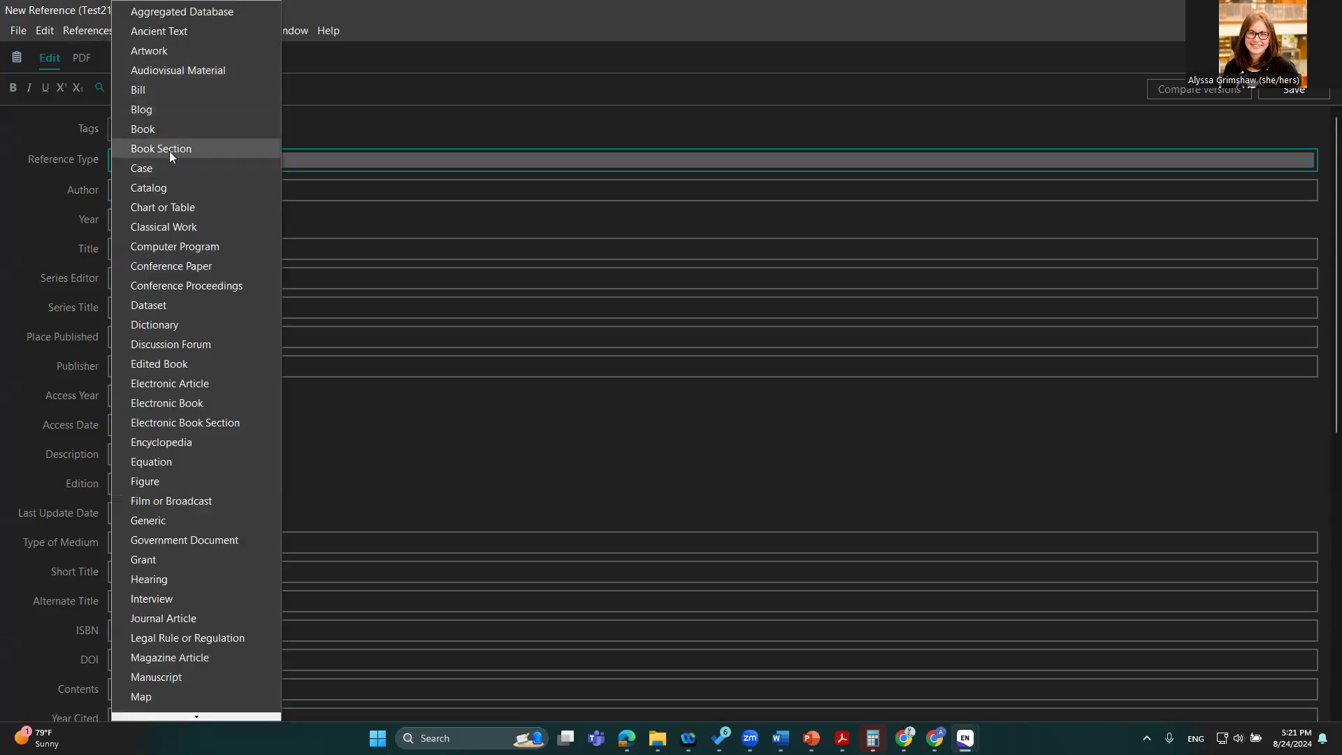
click(345, 151)
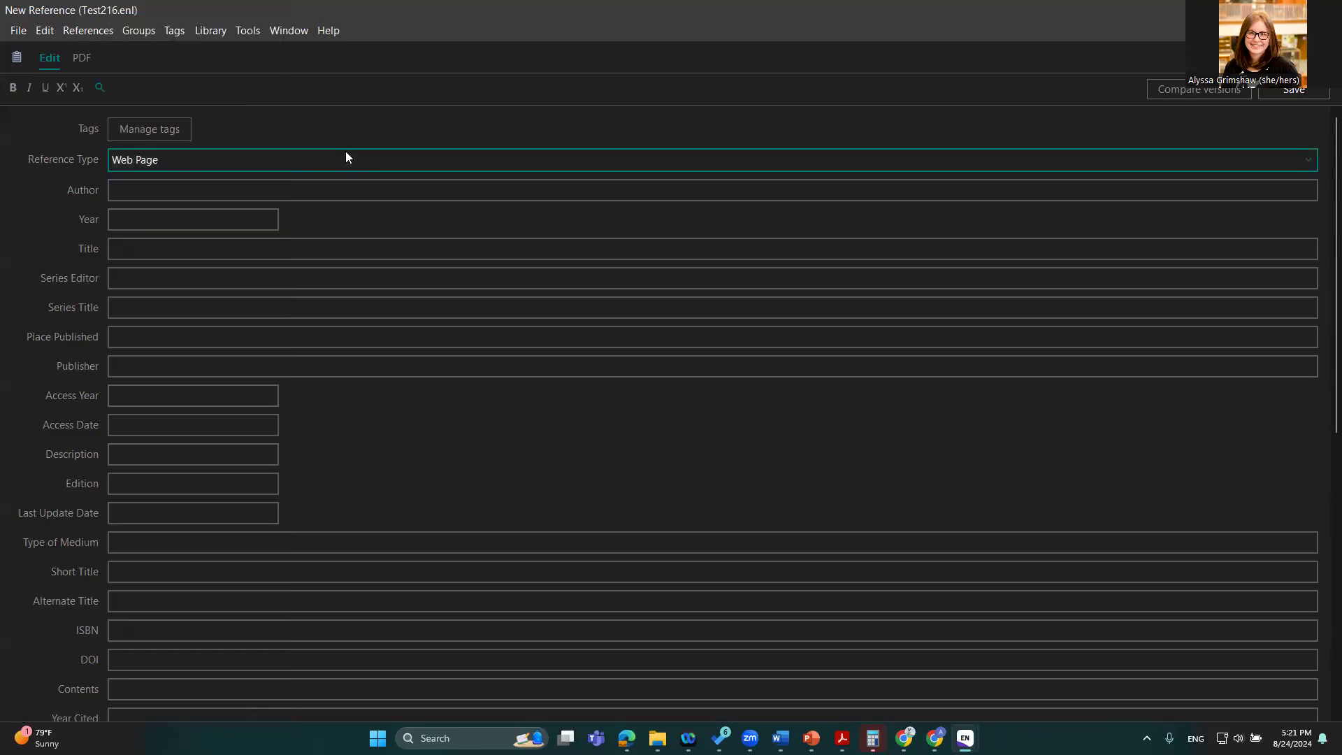
Enter "Centers for Disease Control and Prevention," as the corporate author, followed by two personal authors on separate lines
click(306, 188)
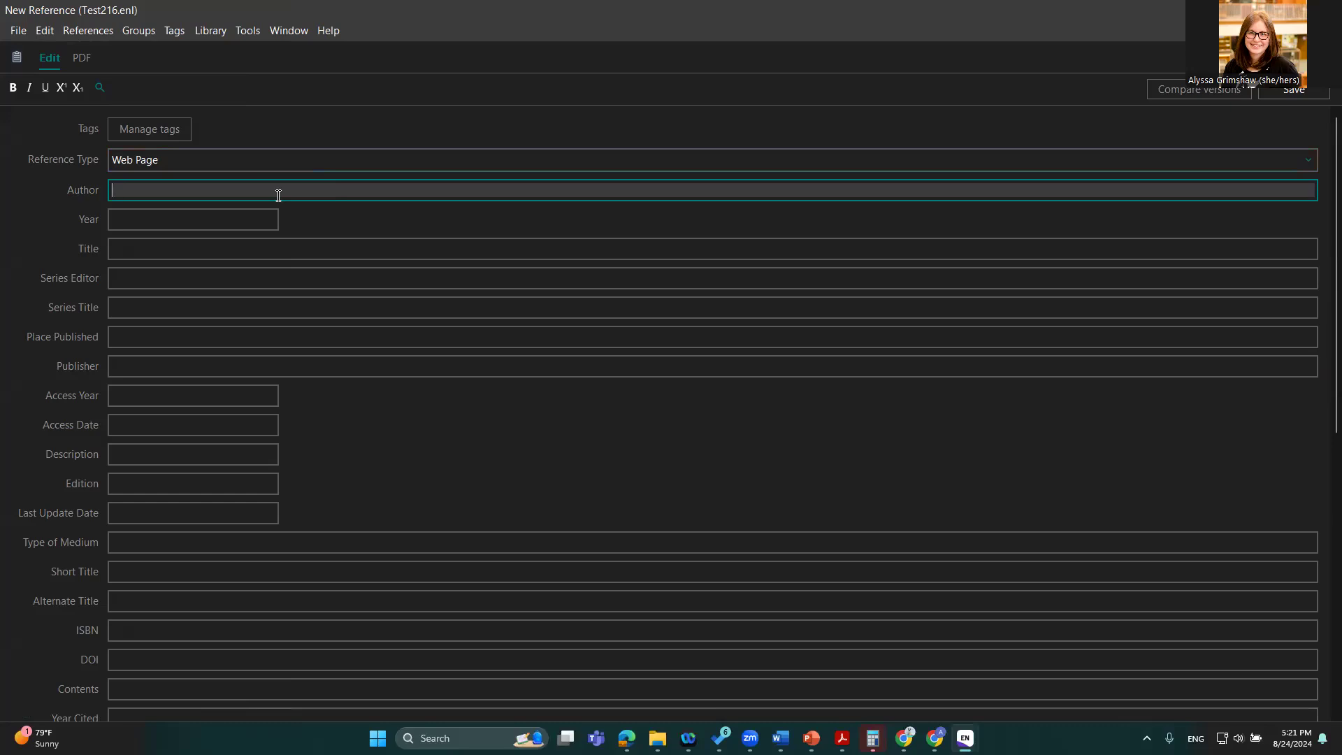
text(Centers for Disease Control and Prevention,)
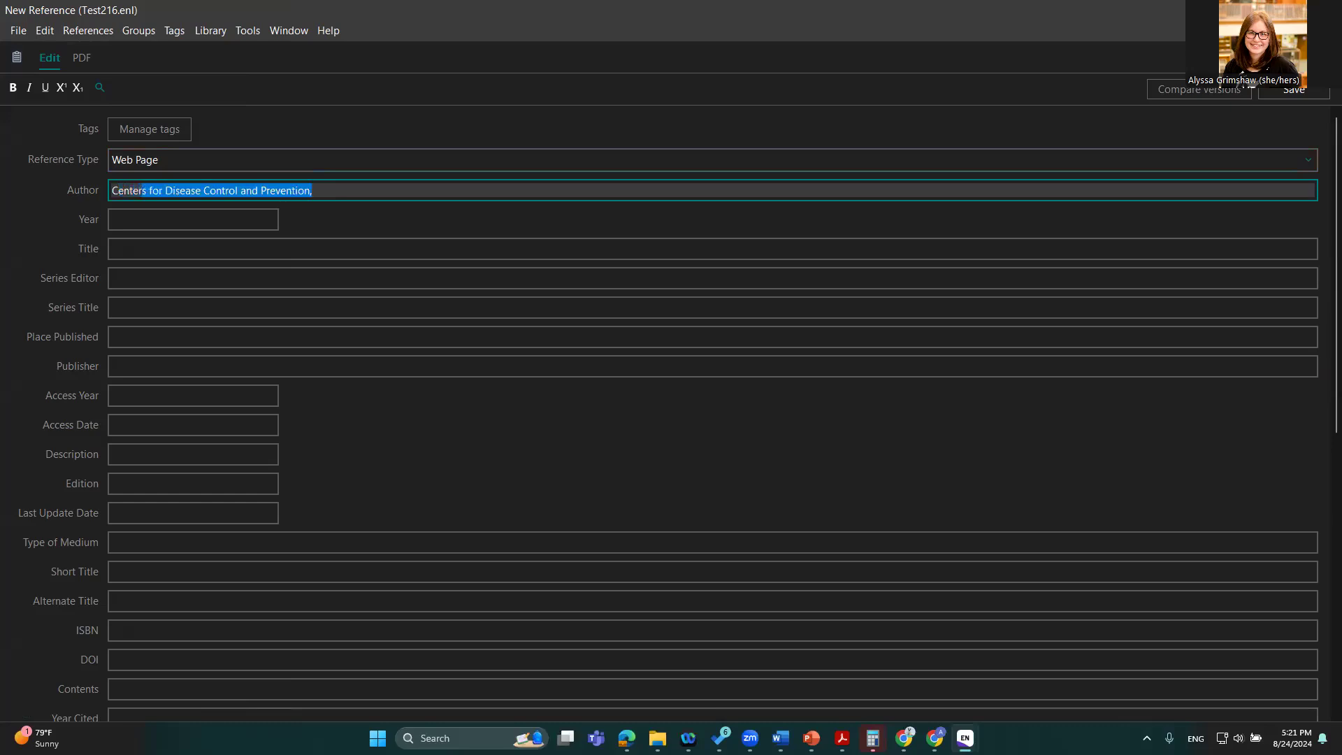
key(Return)
key(Return)
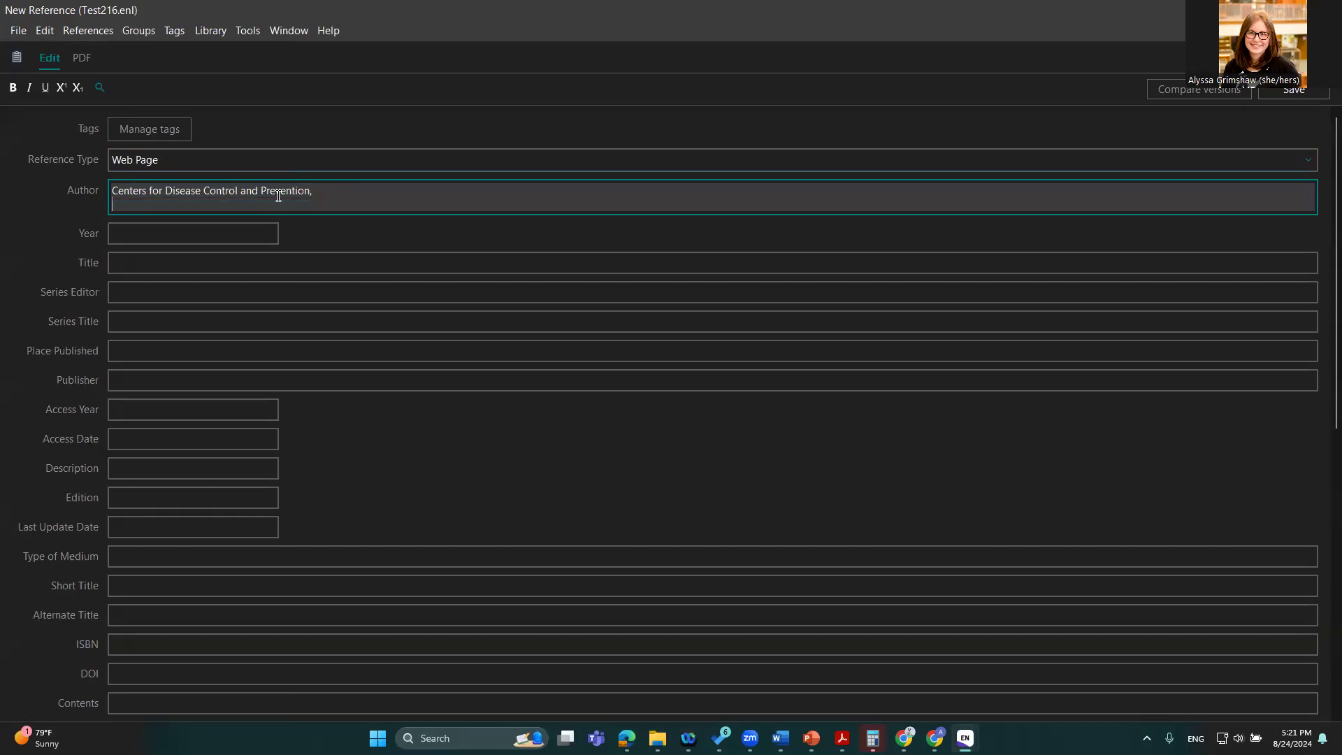
text(Grimshaw, A.)
key(Return)
key(Return)
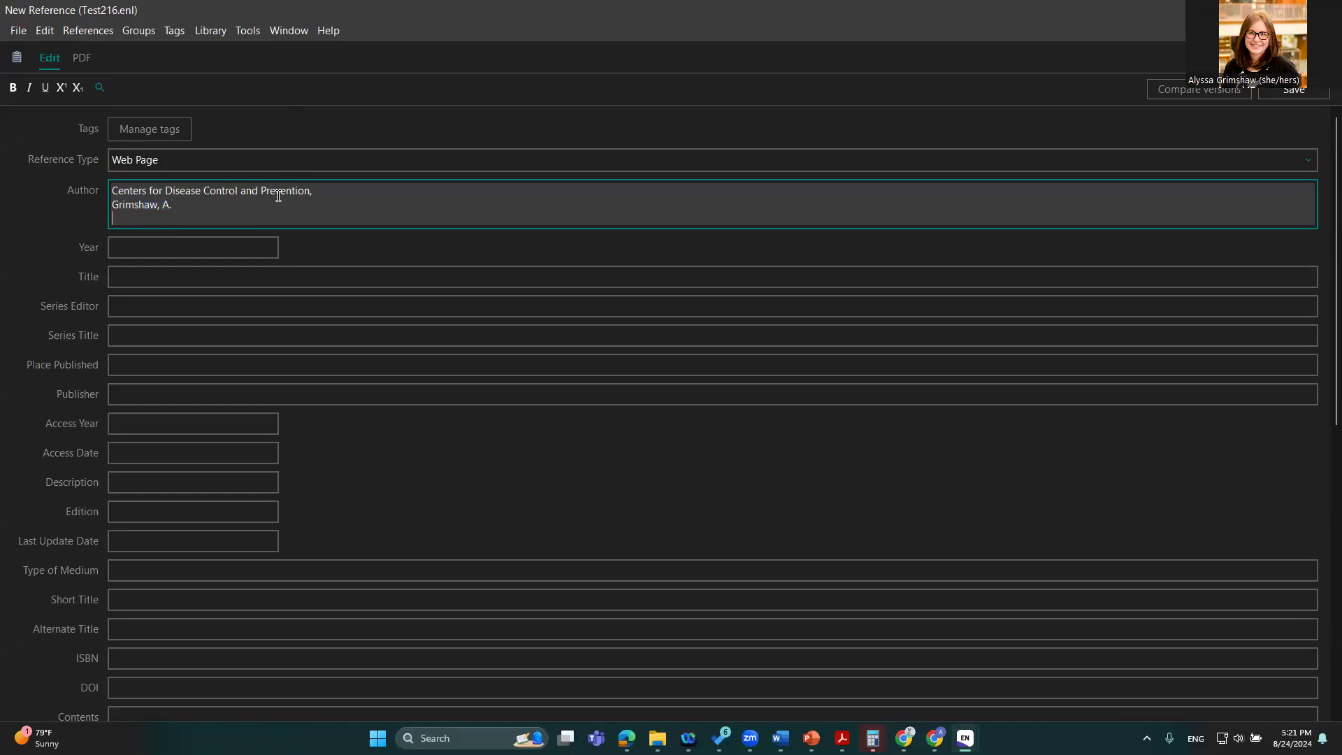
text(Sn)
key(Return)
Set the reference's year to 2024 and its title to "Covid-19 and PCOS"
click(259, 240)
text(2024)
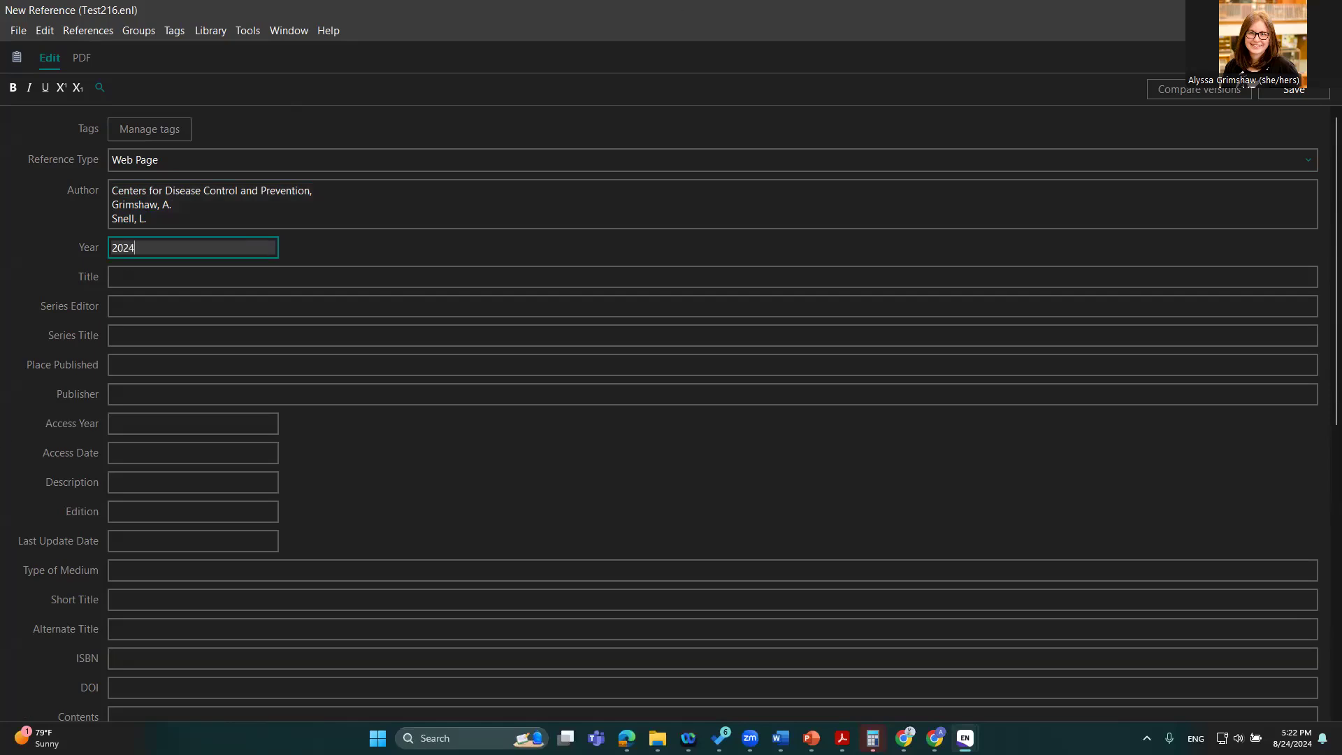
click(133, 275)
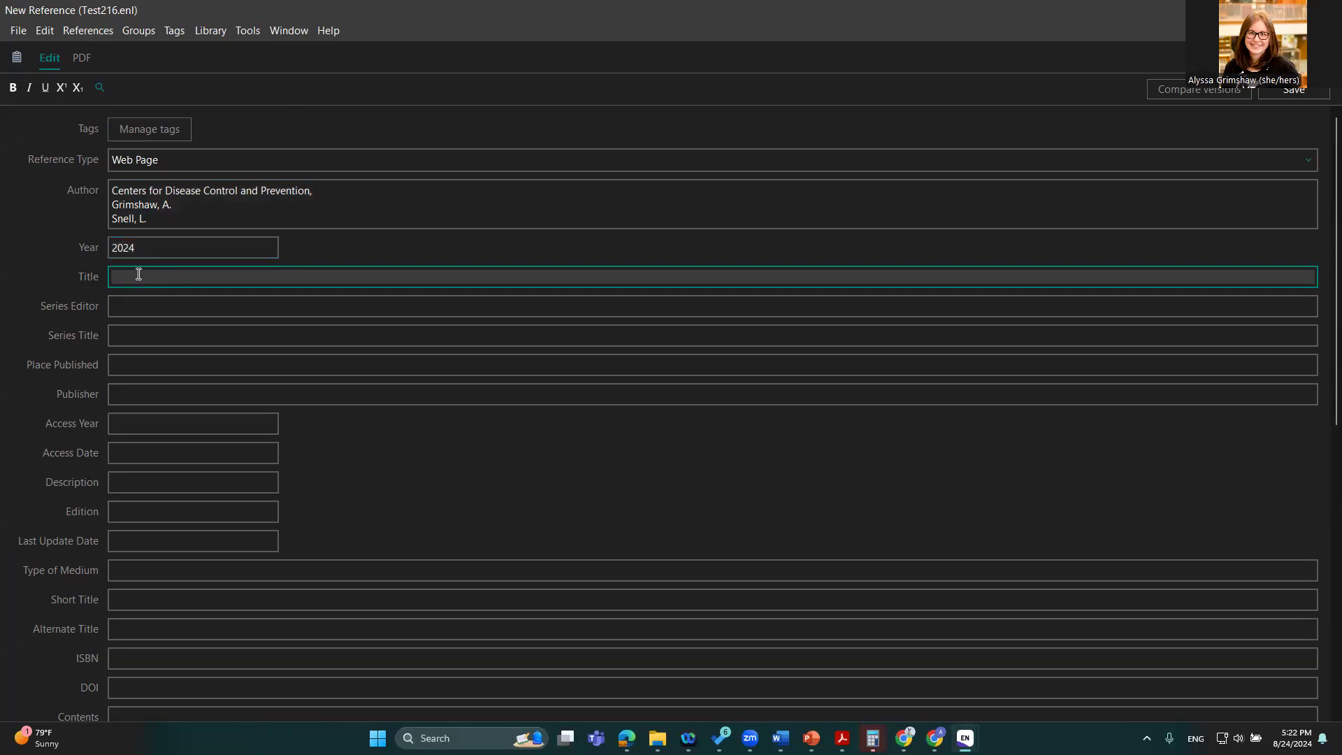
text(Covid-19 and PCOS)
Set the web page reference's access date to 08/24/2024
click(173, 429)
click(174, 447)
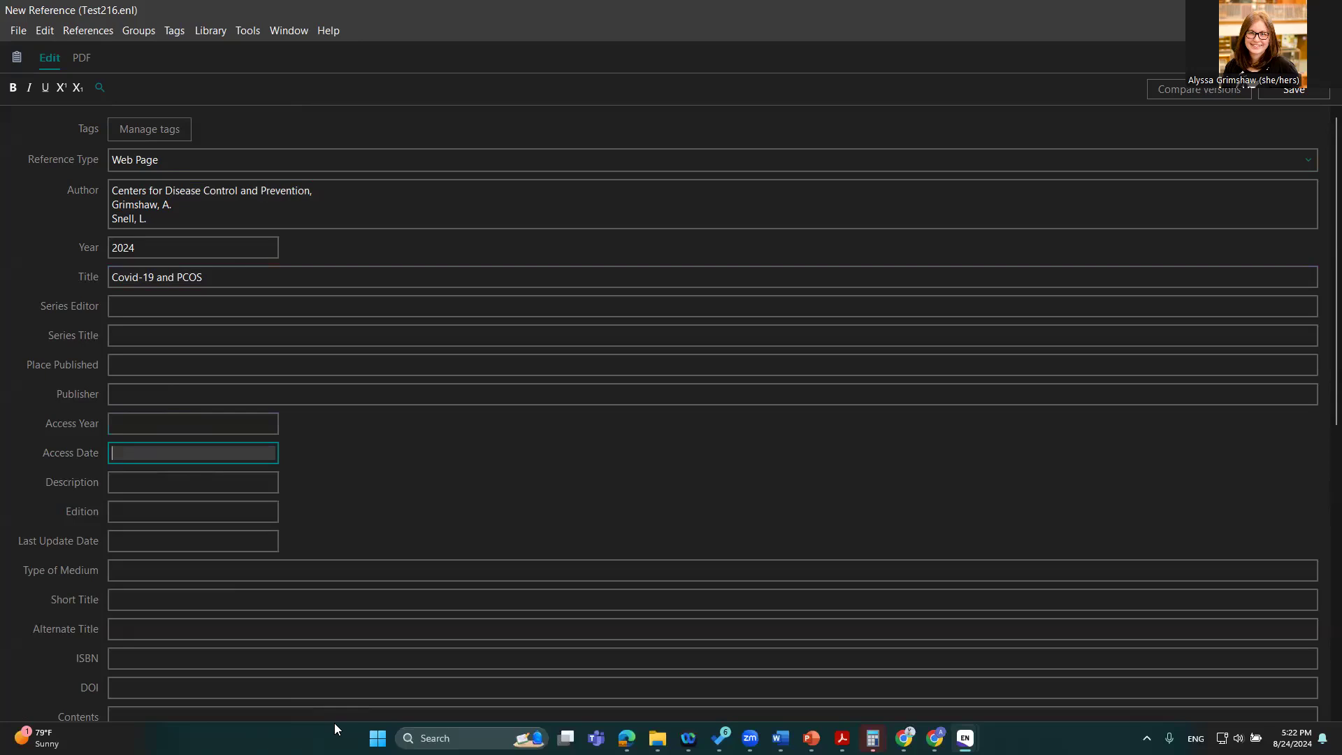
text(08/24/2024)
Enter "United States Government," as the publisher of the web page reference
scroll(340, 499, down, 5)
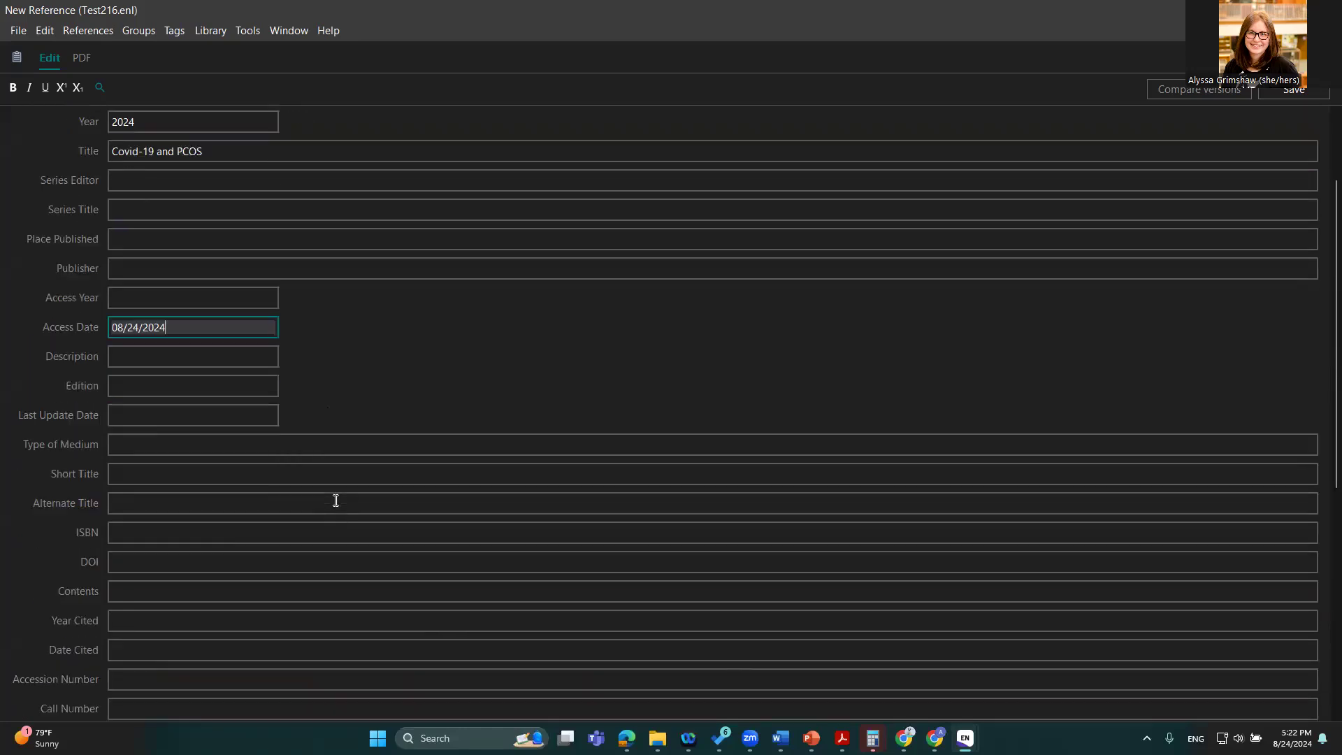
scroll(133, 308, up, 3)
scroll(154, 272, up, 2)
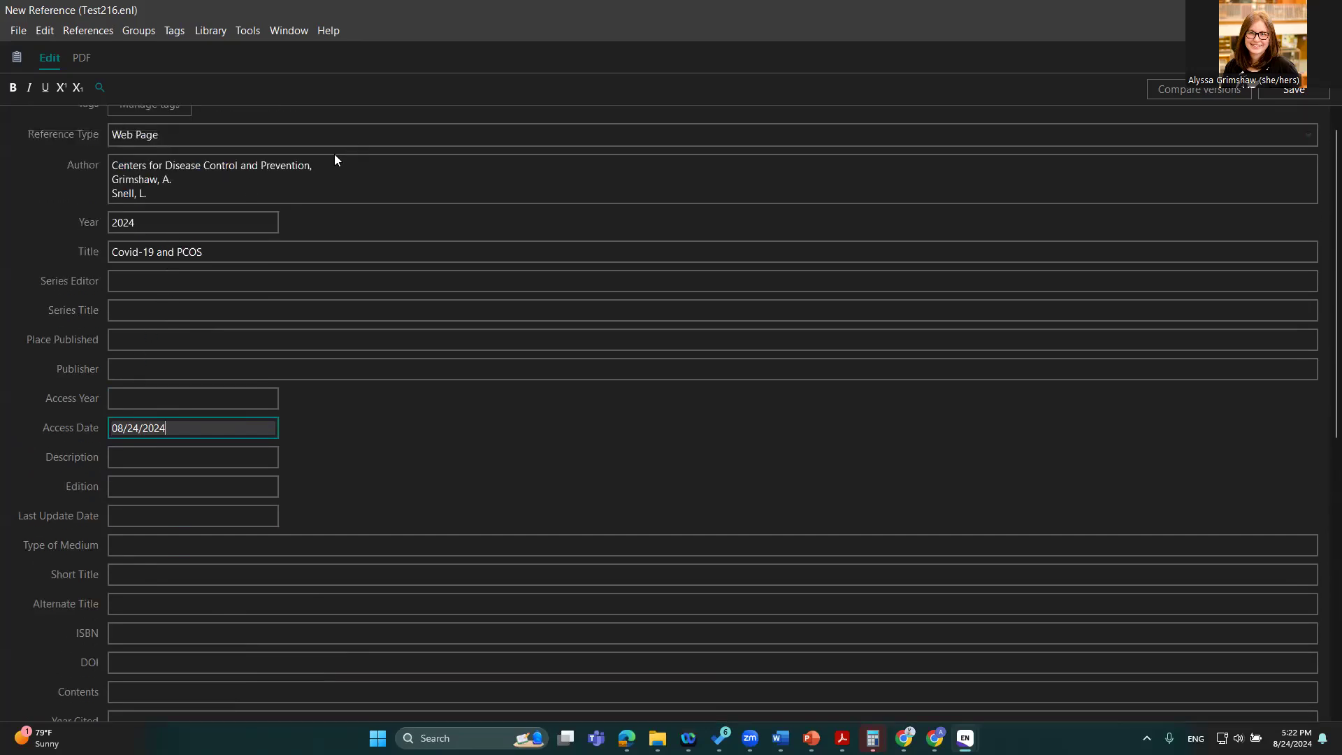
click(148, 369)
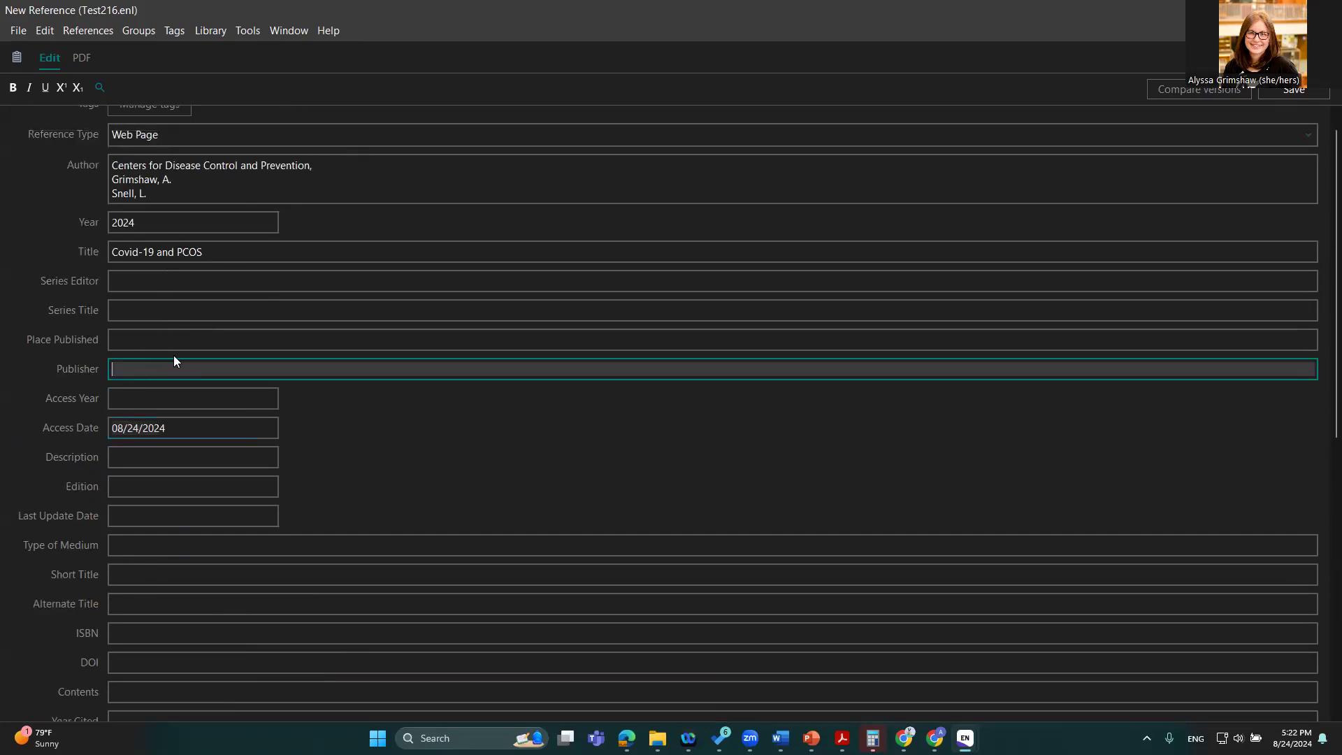
text(United States Government)
Set the reference's URL to cdc.gov/covid-19&pcos
scroll(292, 605, down, 5)
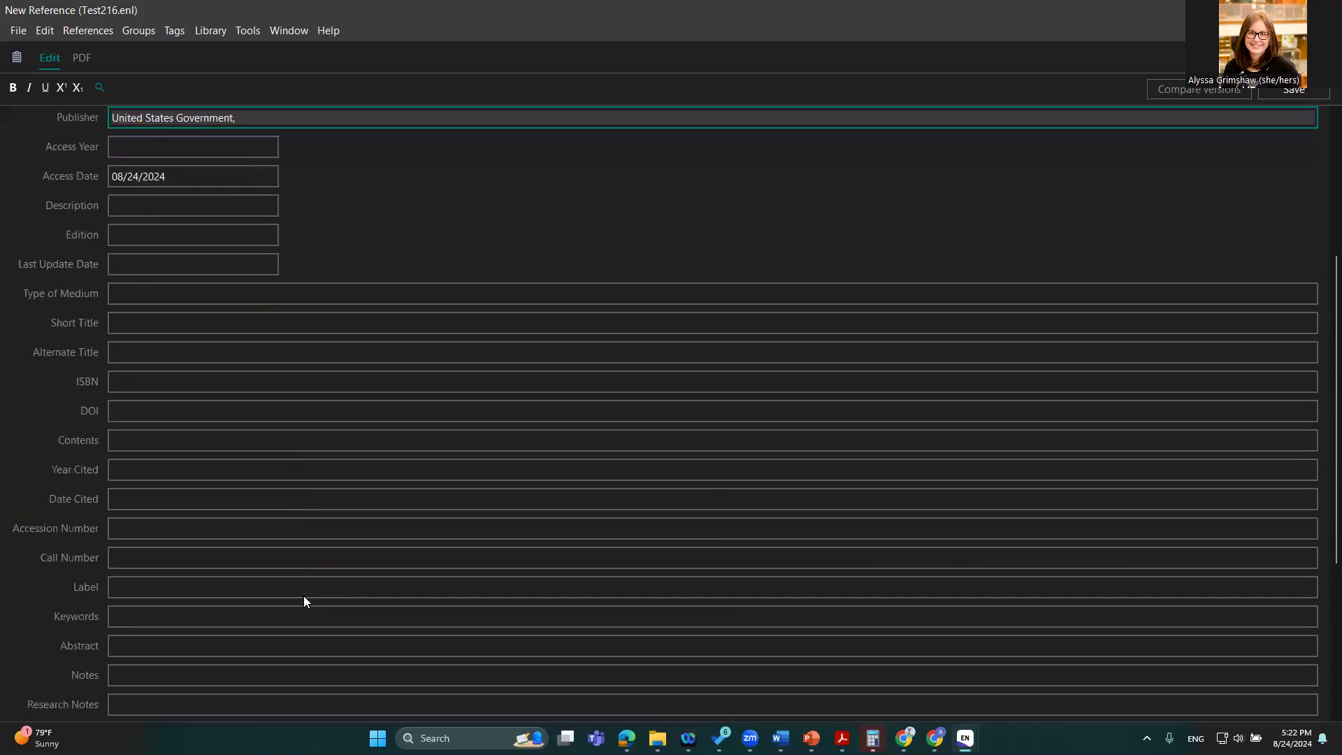
scroll(306, 590, down, 1)
scroll(144, 608, down, 1)
click(146, 632)
text(cdc.gpv)
key(BackSpace)
text(ov/covid-19&pcos)
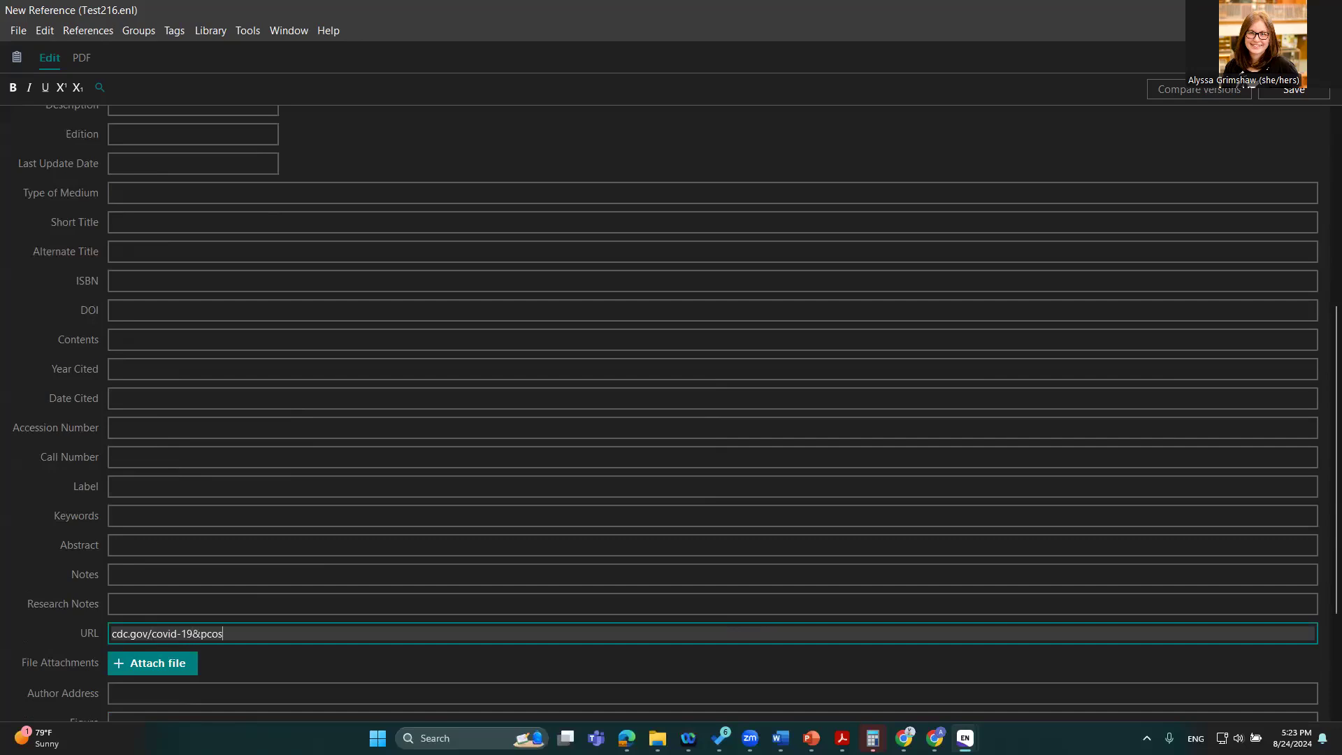
scroll(210, 517, up, 4)
scroll(228, 527, up, 2)
scroll(245, 500, down, 3)
scroll(249, 483, down, 6)
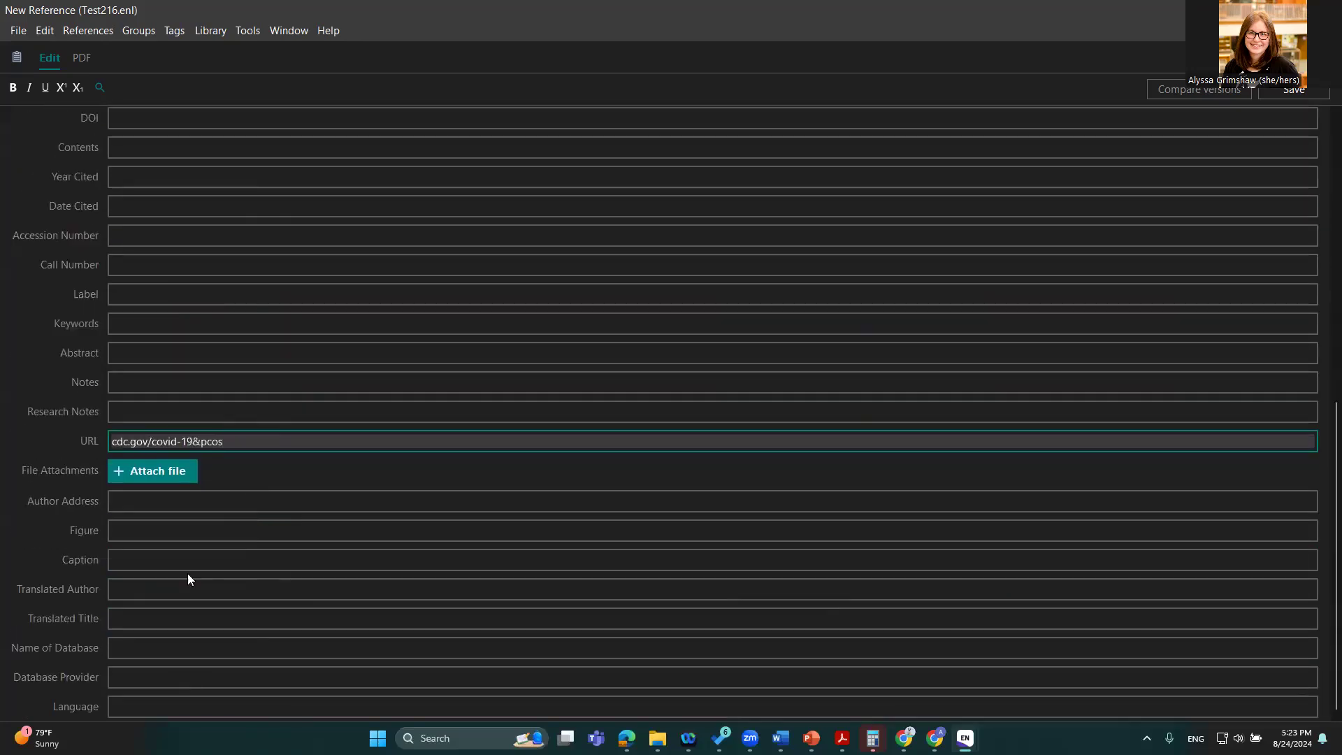
scroll(204, 415, up, 9)
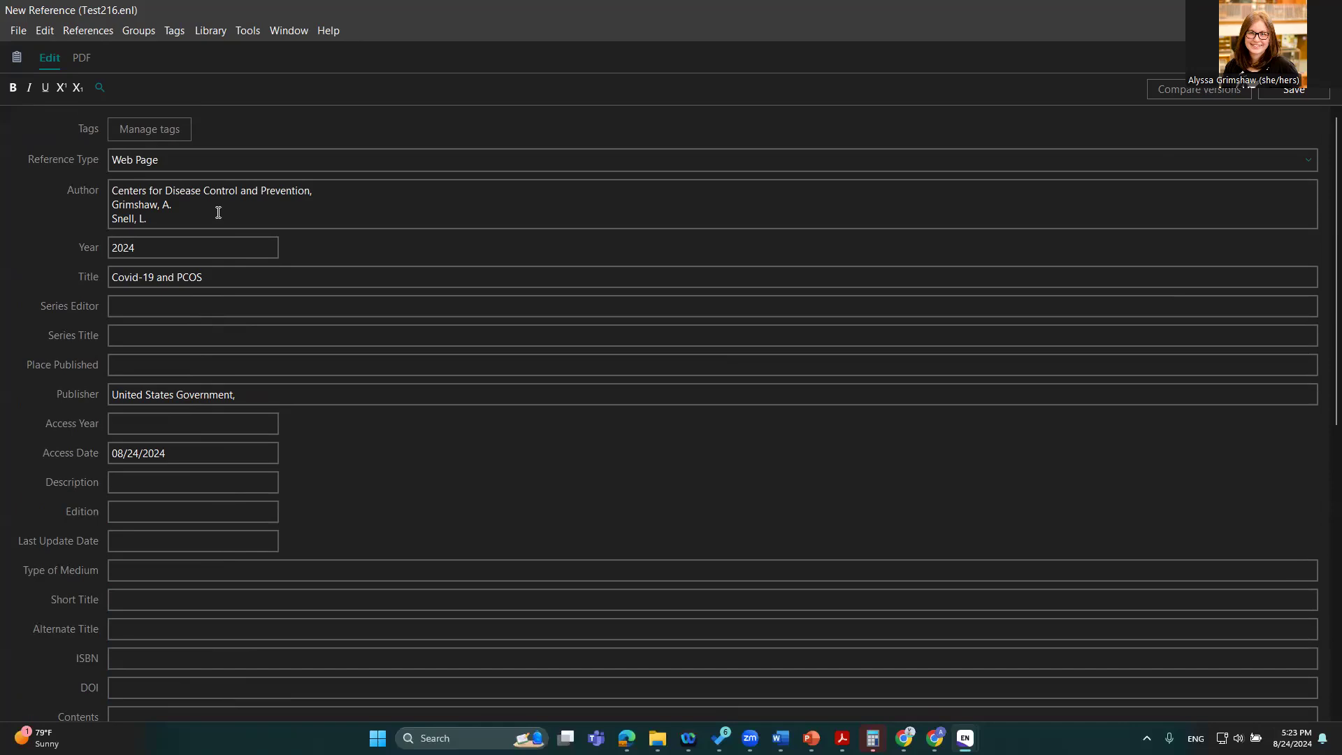
Save the new web page reference and close it to return to the library
click(1277, 90)
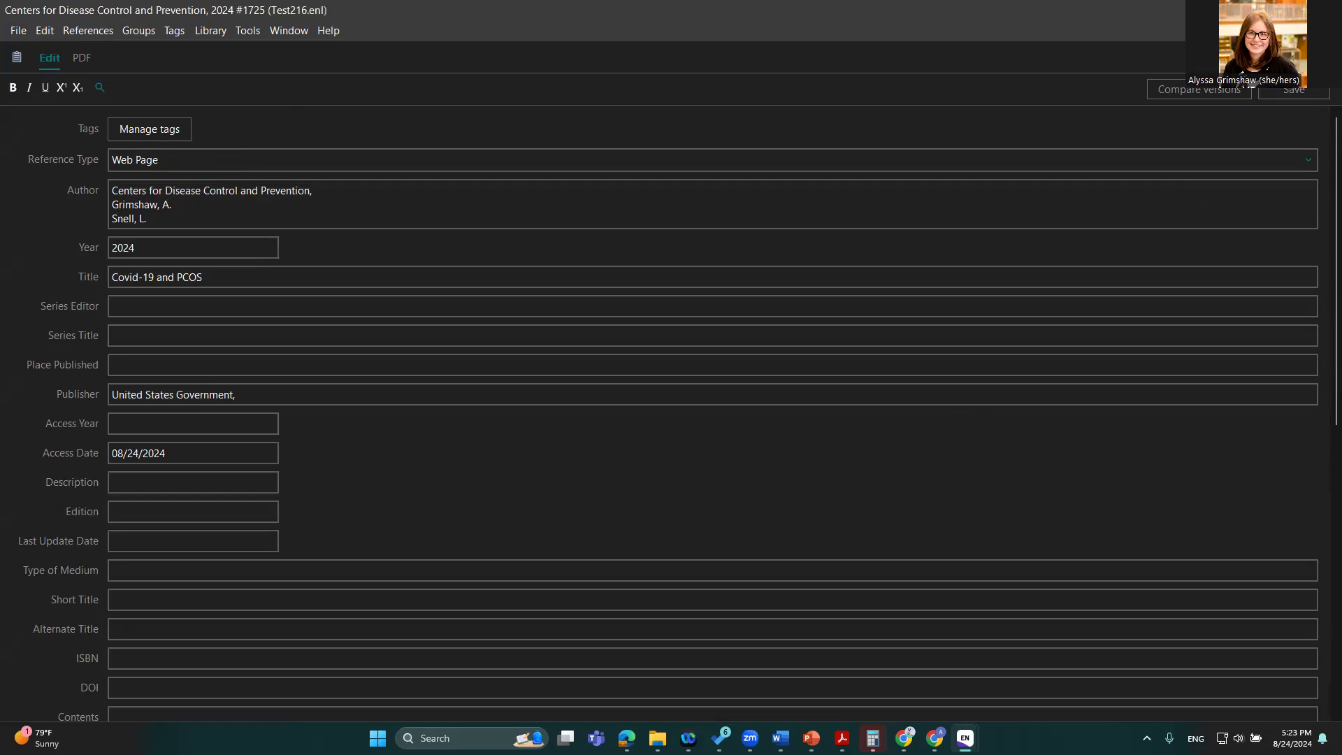
key(ctrl+w)
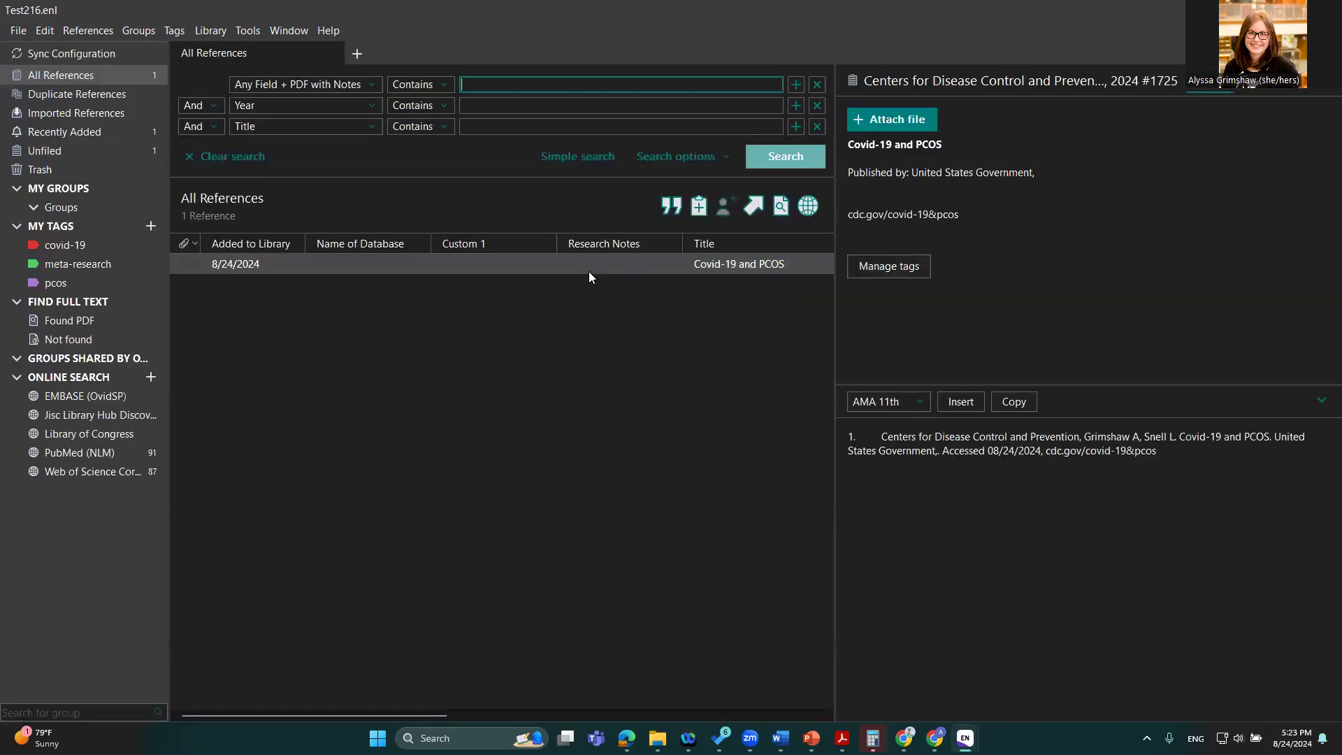
click(487, 284)
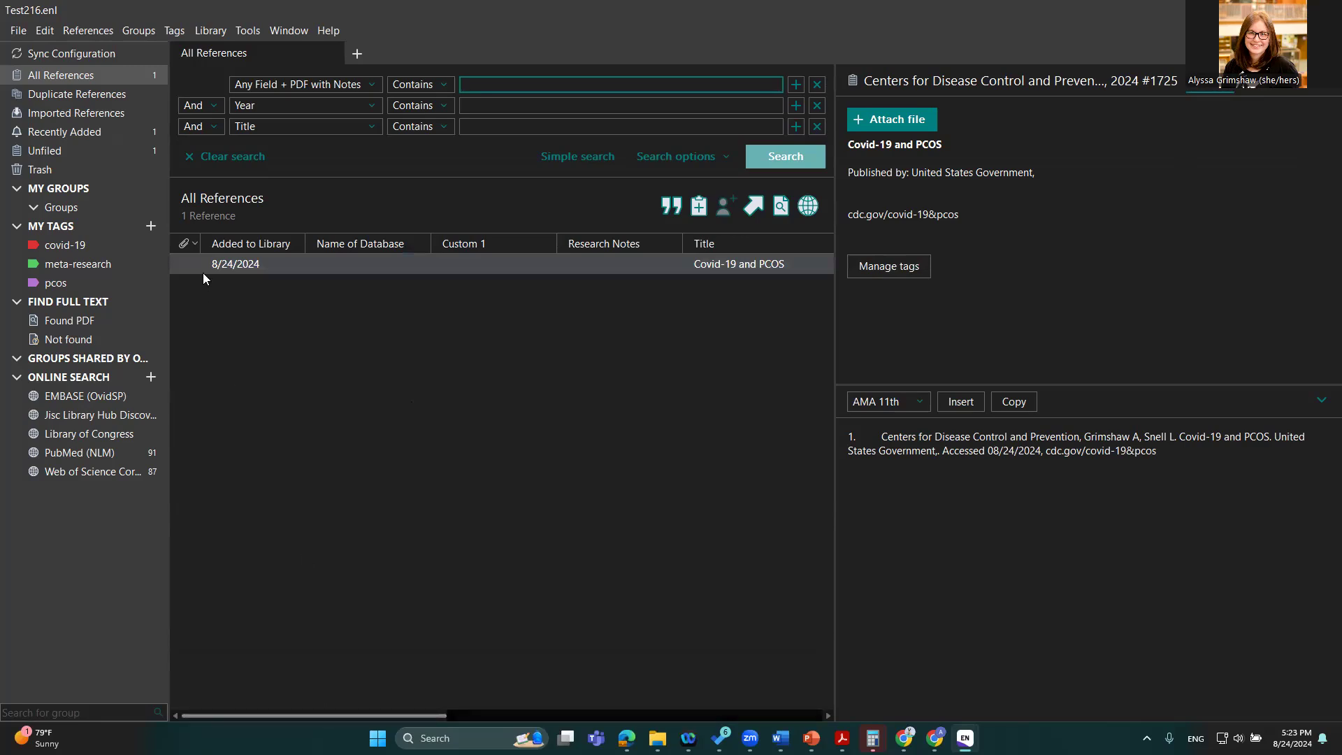
Review the new reference's columns in the library list and its AMA 11th citation preview
mouse_move(318, 716)
mouse_down()
mouse_move(424, 700)
mouse_move(320, 706)
mouse_up()
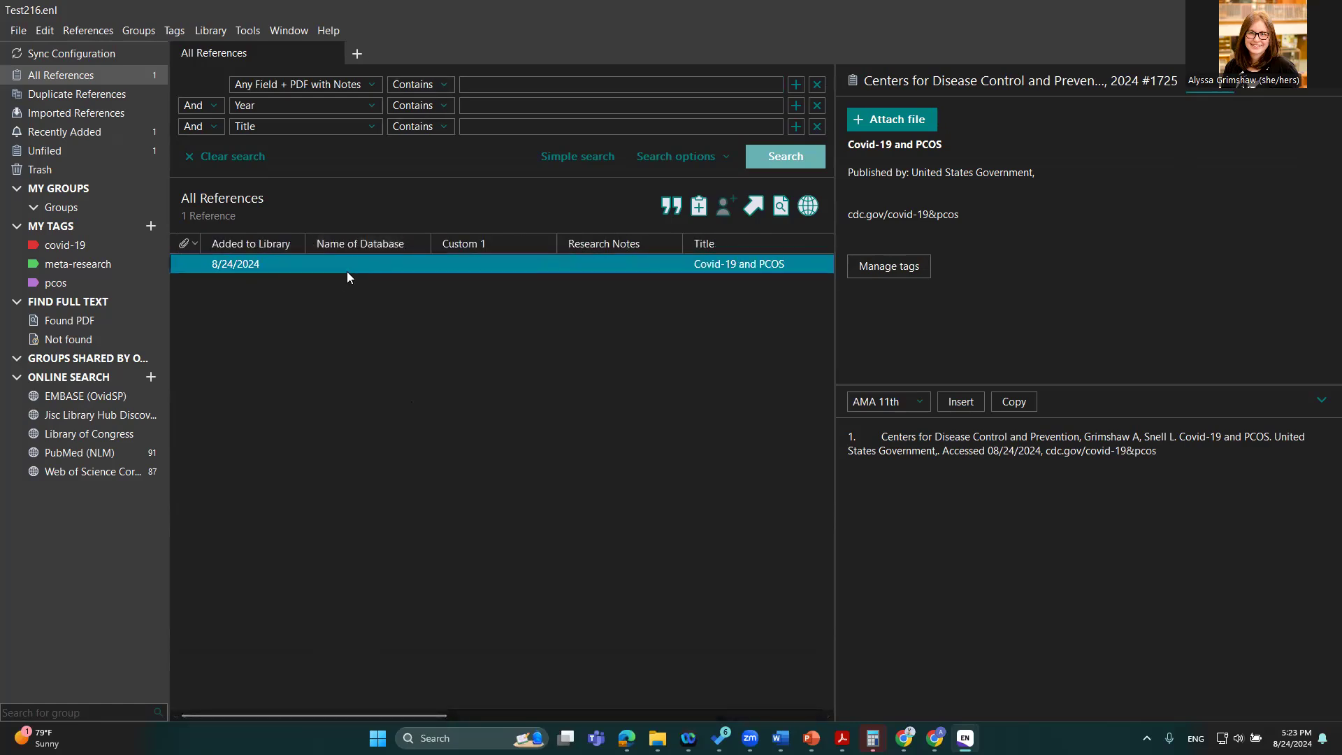
drag(404, 717, 605, 336)
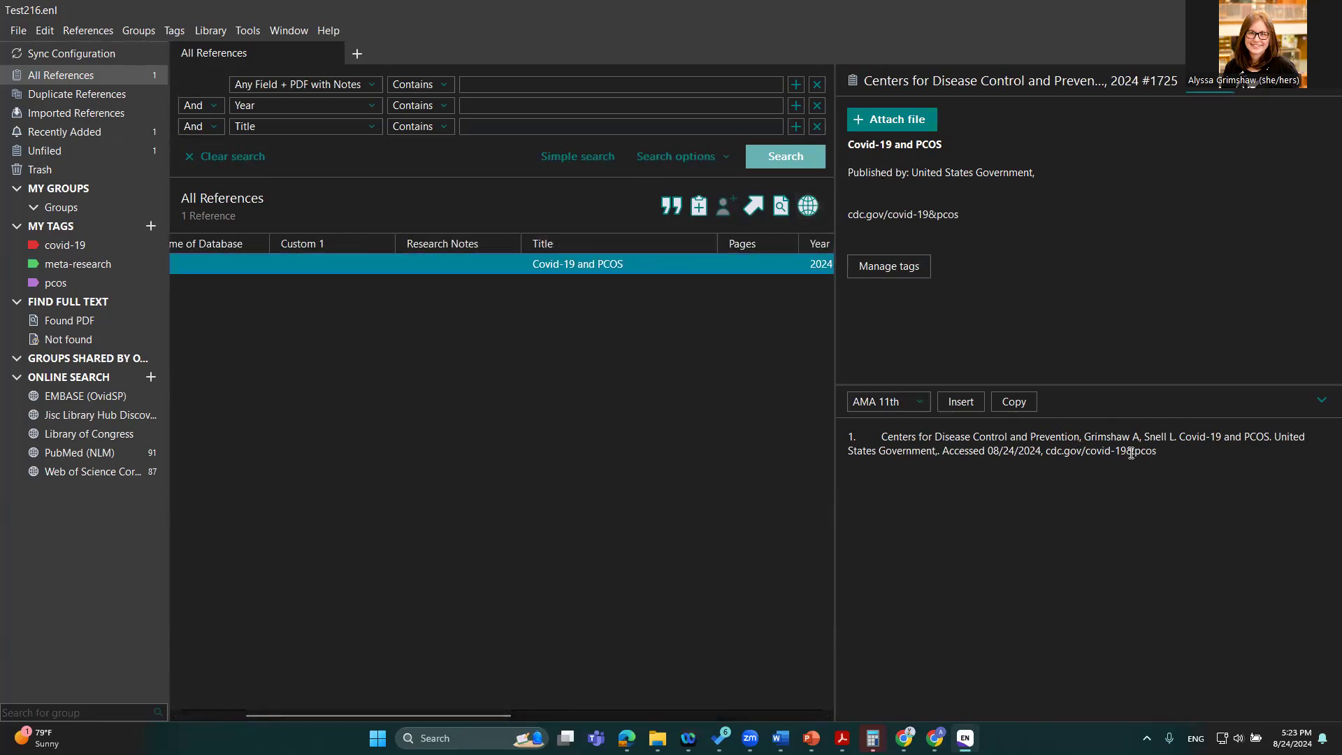
drag(880, 436, 1155, 448)
click(1165, 448)
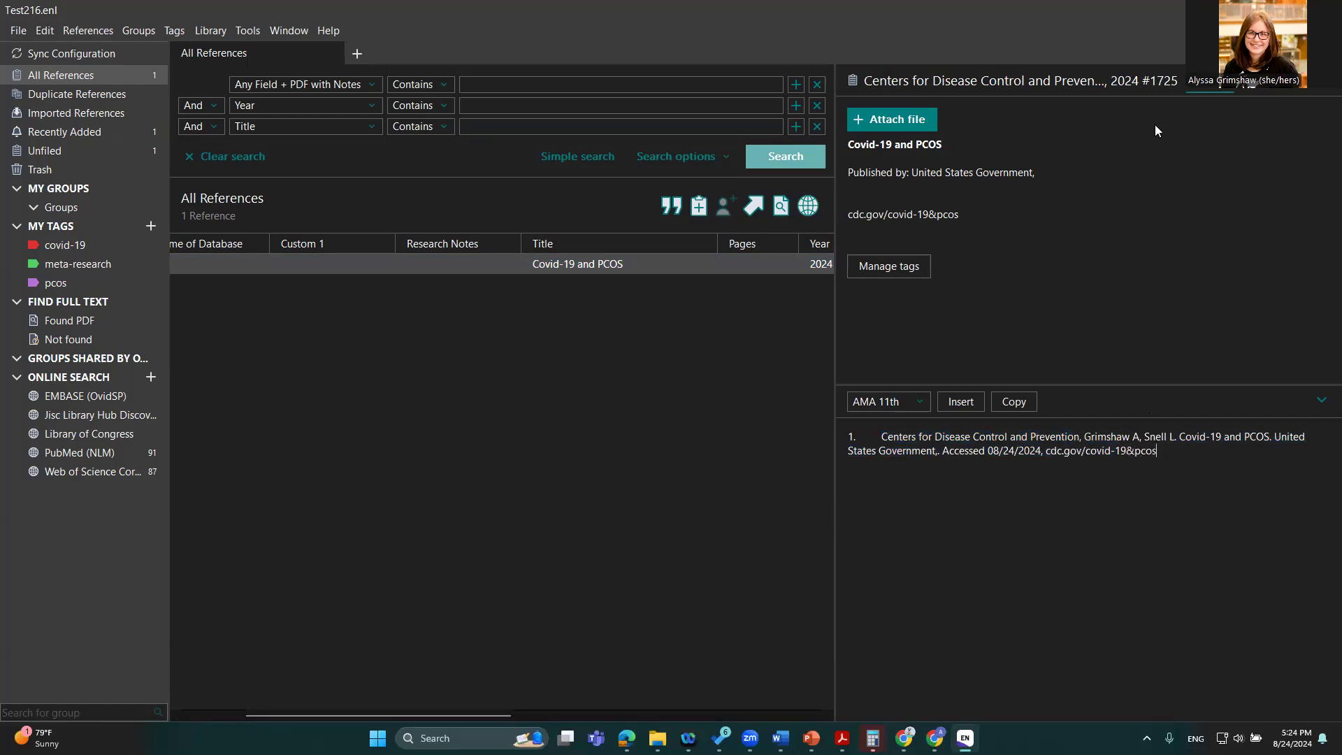
Set the web page reference's place published to "Maryland, USA" and save the change
click(1251, 83)
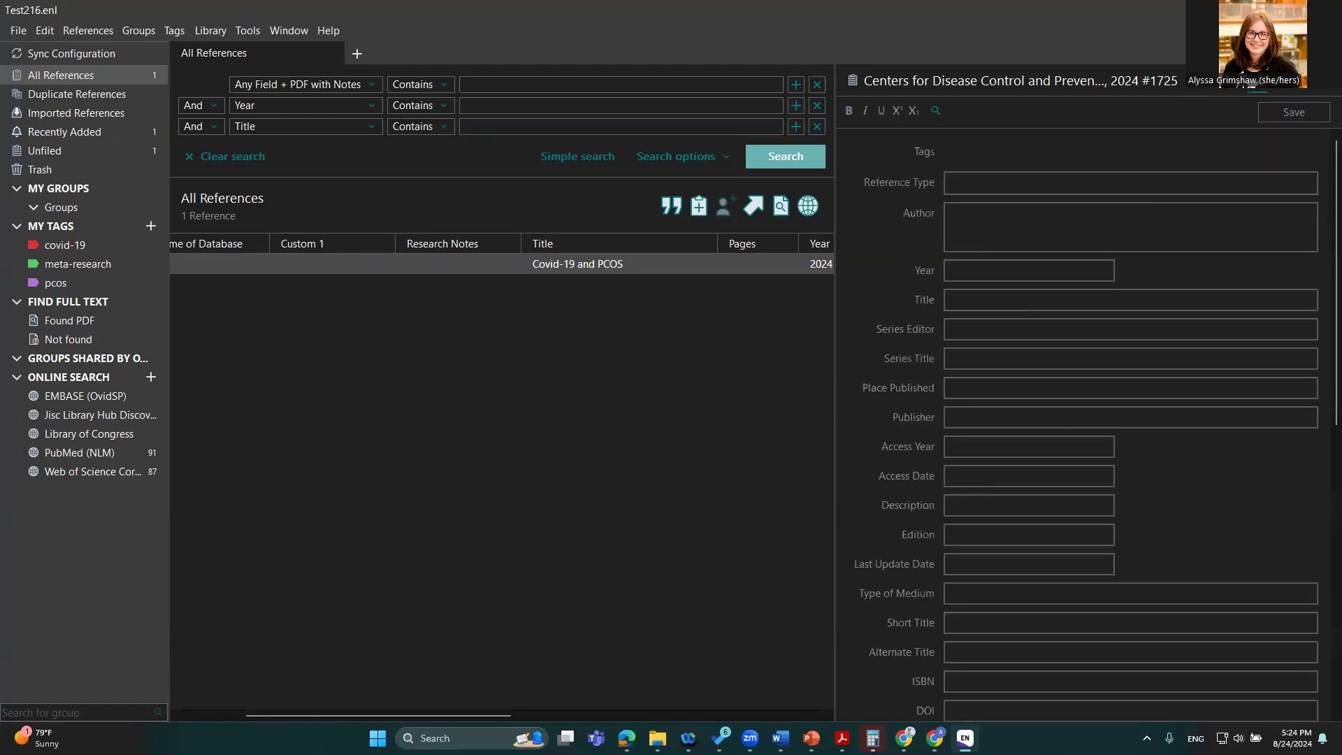
click(996, 387)
text(Mary,)
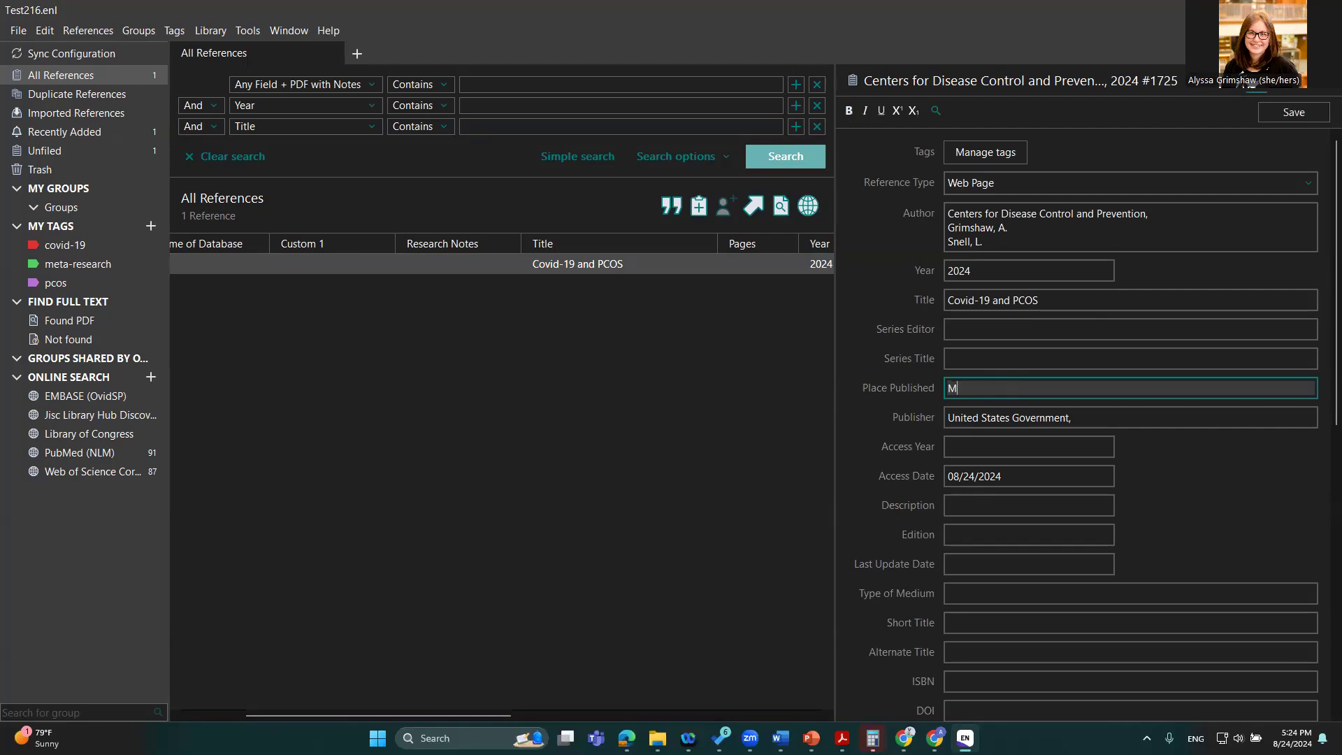
key(BackSpace)
text(land., USA)
click(1301, 109)
click(1197, 89)
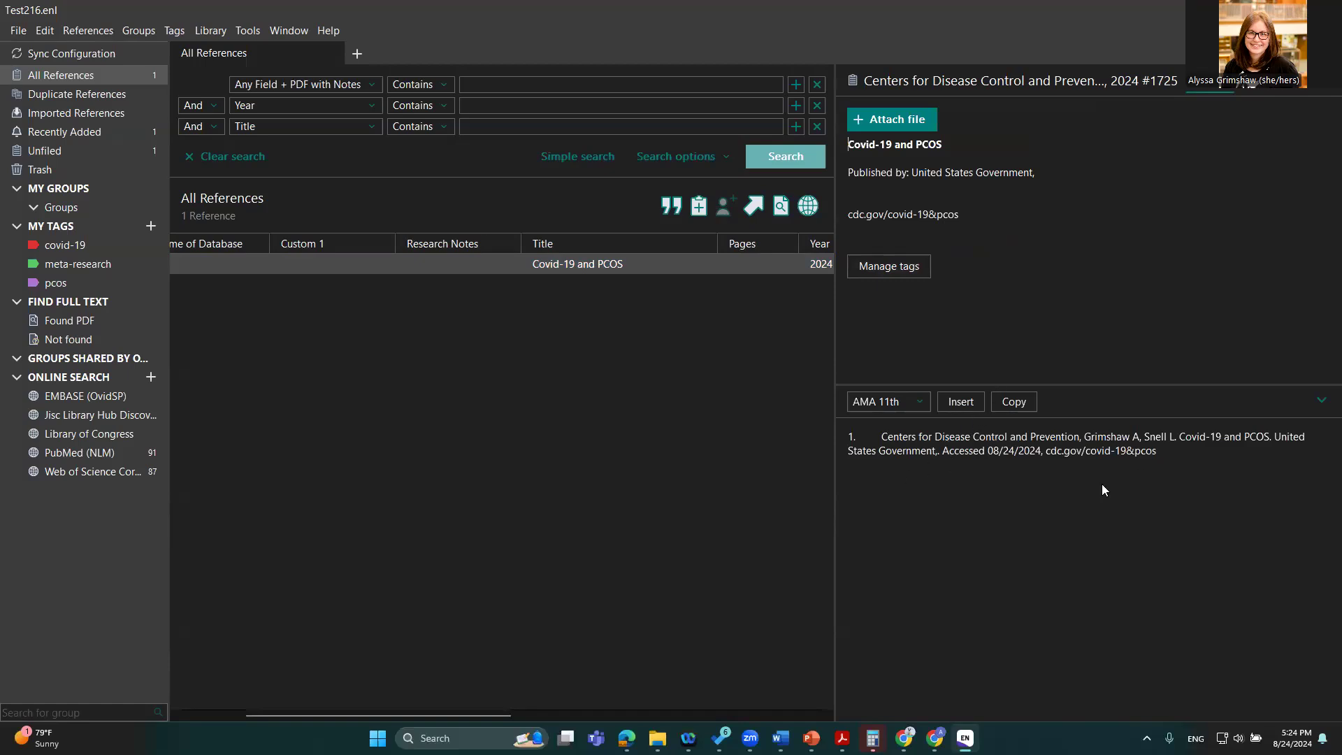
Switch the citation preview's output style to J Womens Health
click(906, 402)
click(1245, 334)
click(887, 401)
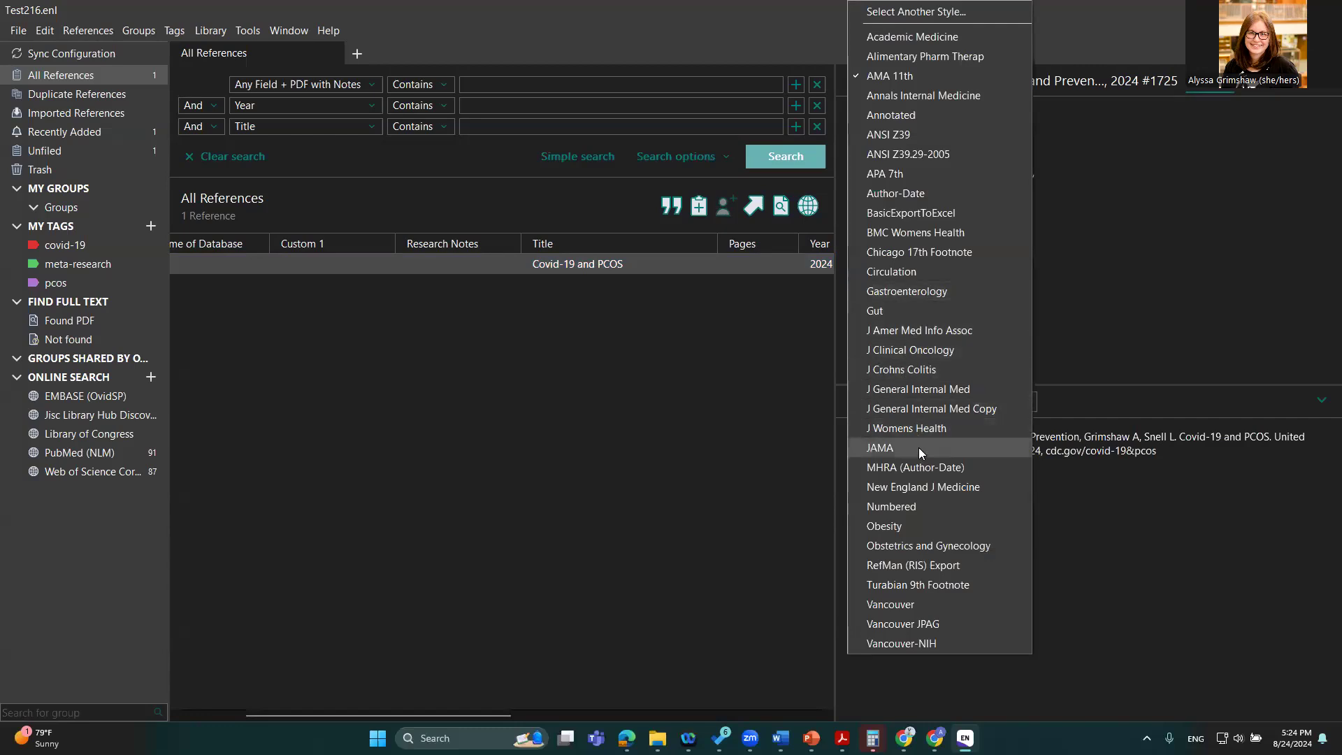
click(921, 428)
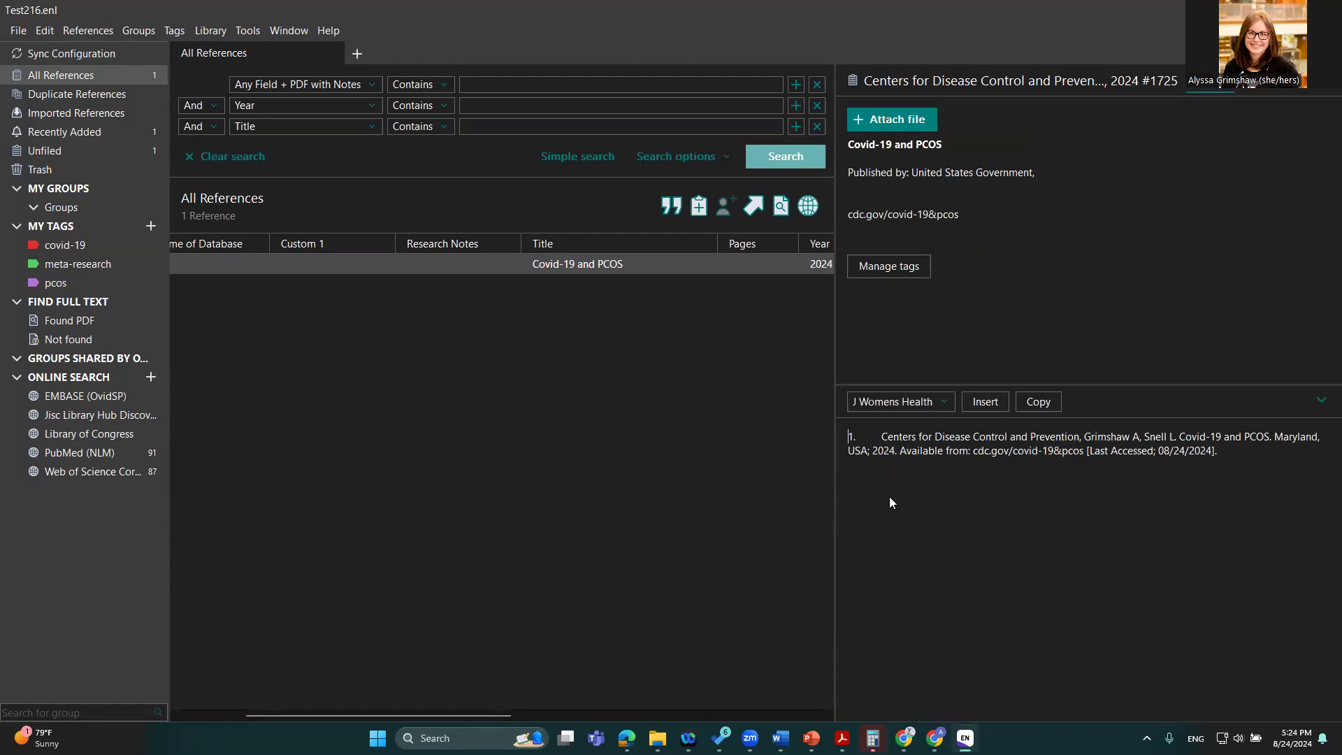
Browse the full catalogue of output styles and the favourite styles without choosing another one
click(908, 401)
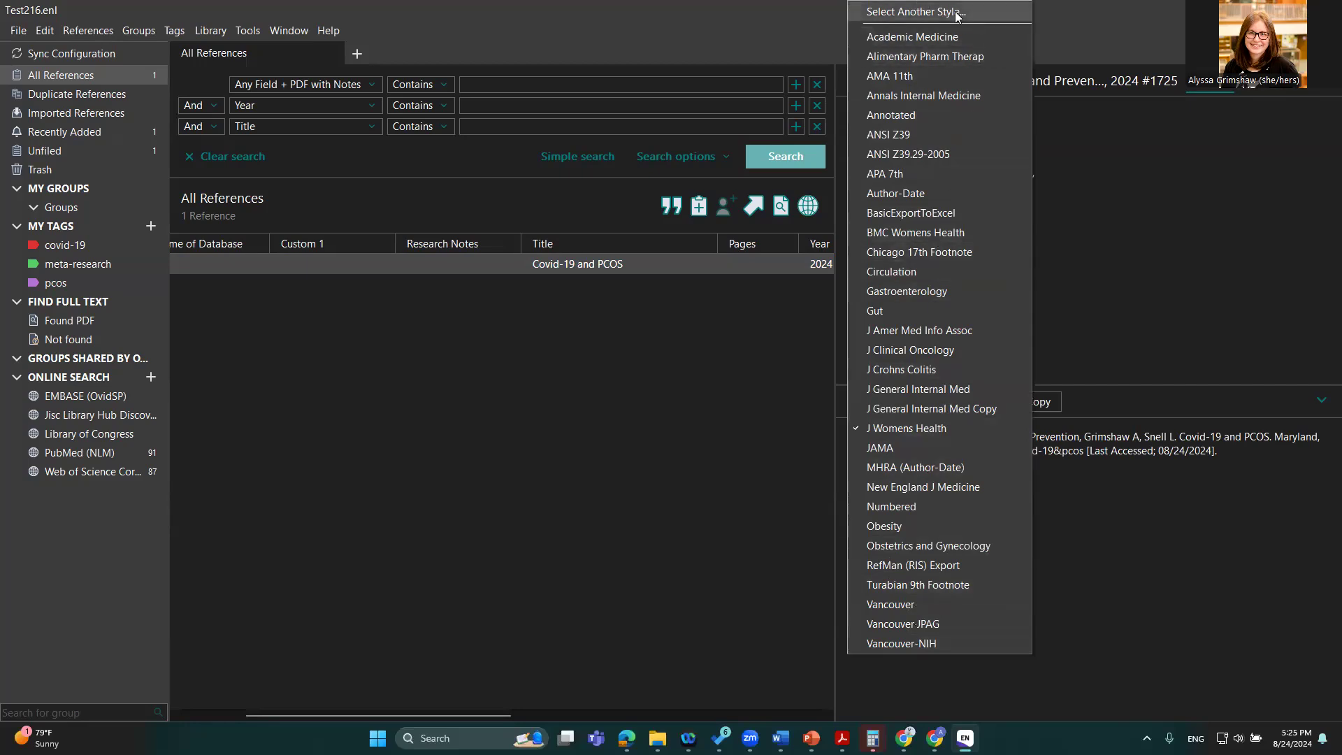
click(1166, 257)
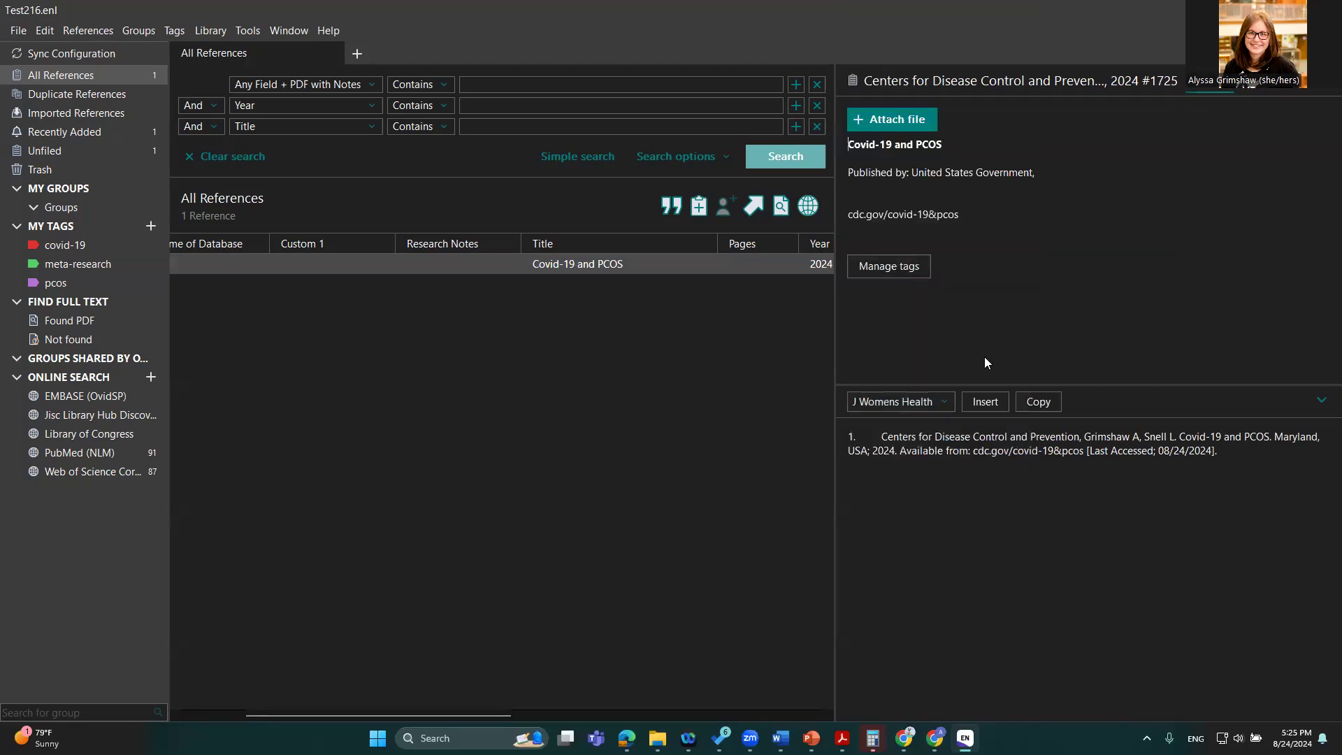
click(902, 403)
click(924, 7)
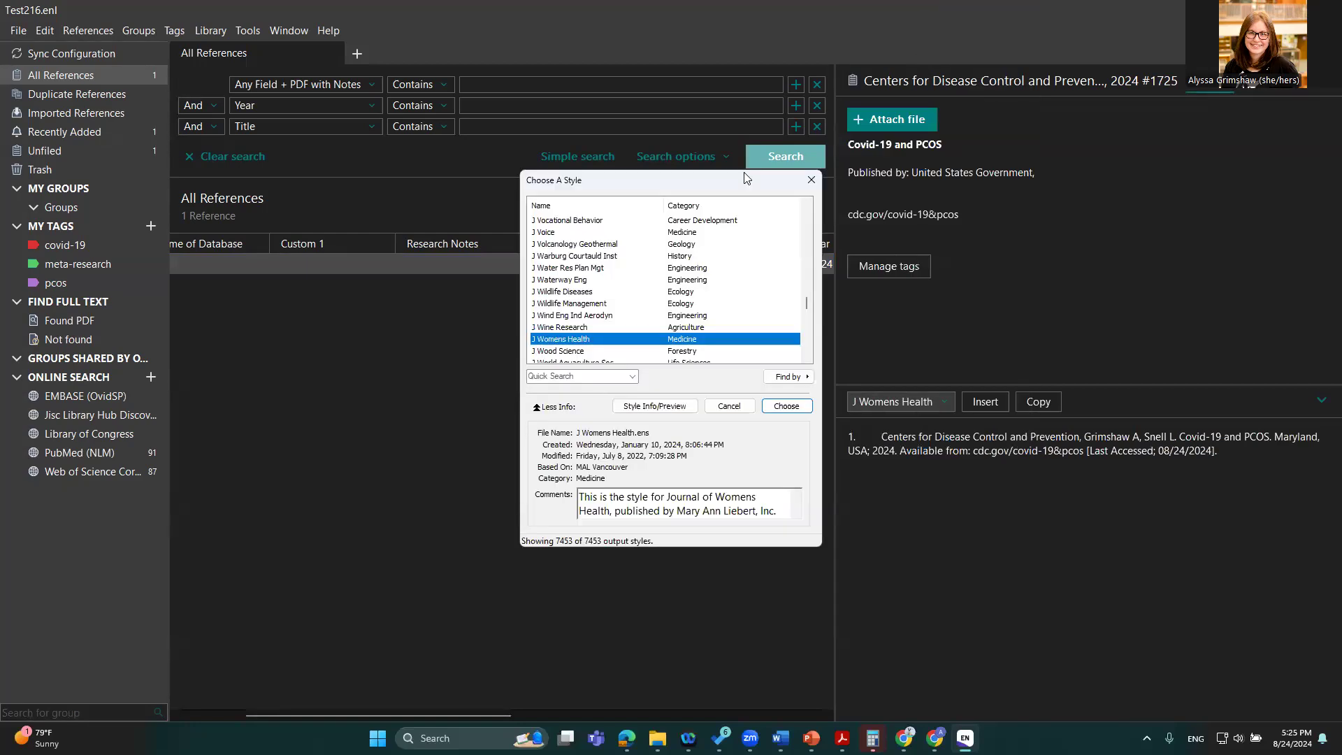
drag(808, 303, 807, 210)
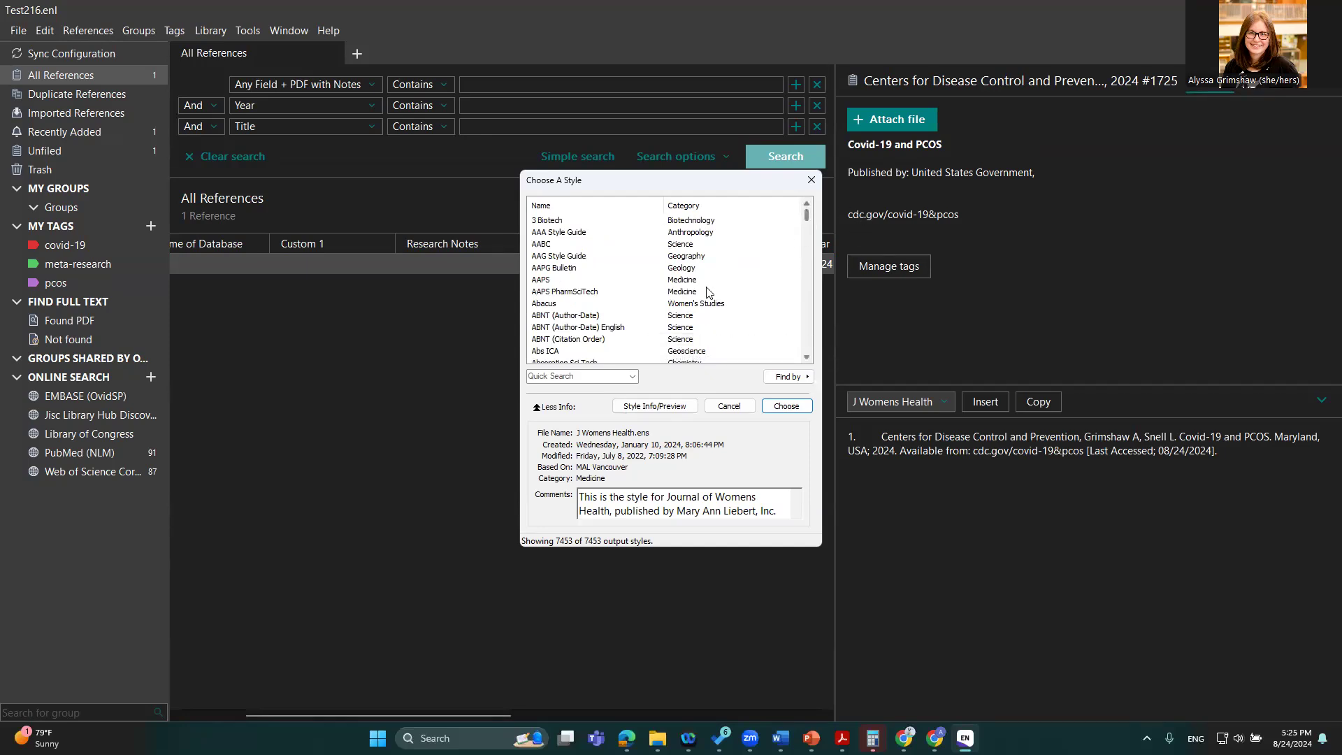
click(808, 181)
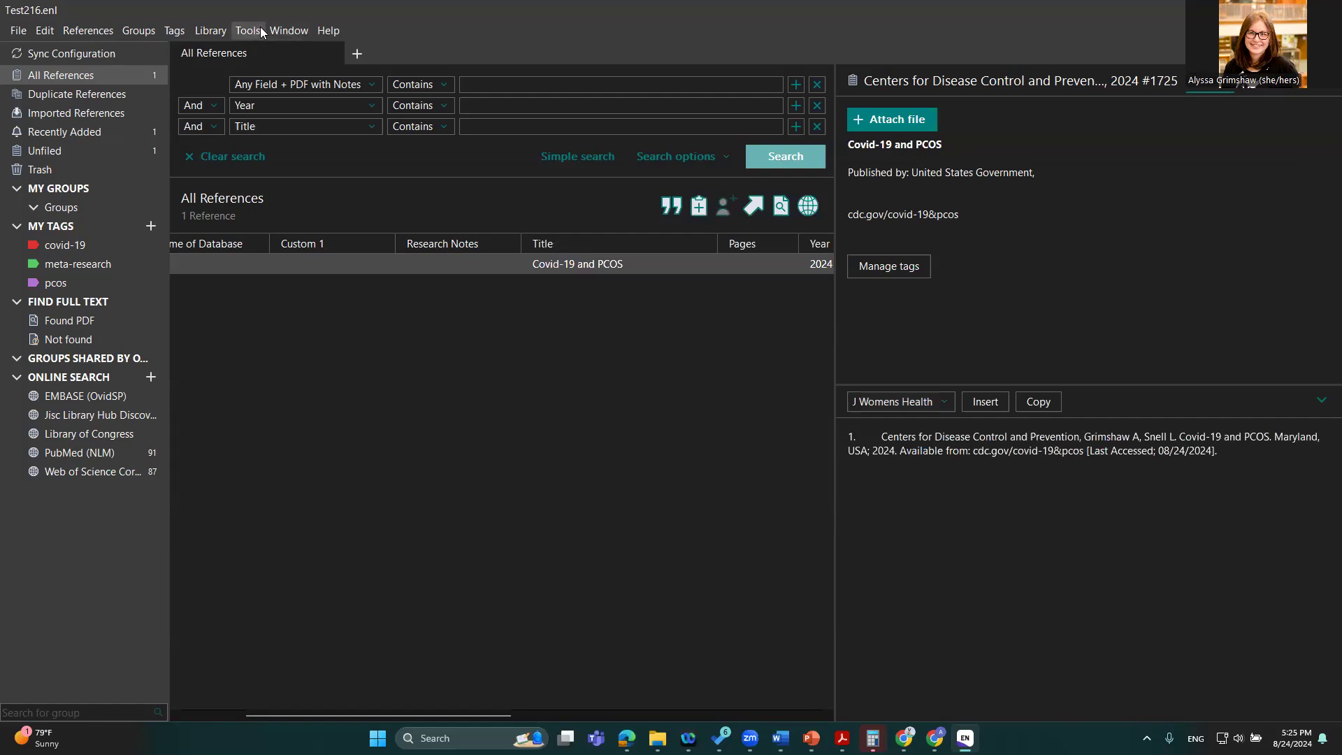
click(932, 393)
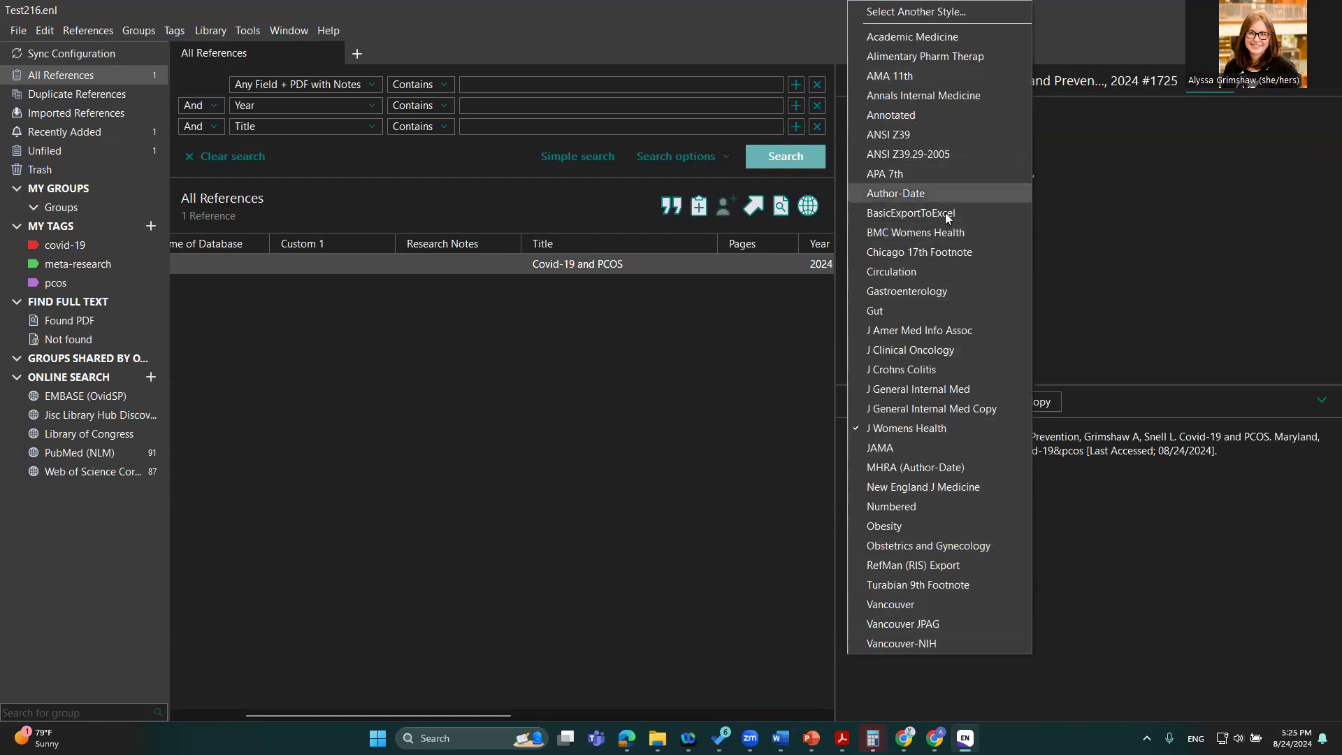
click(1220, 590)
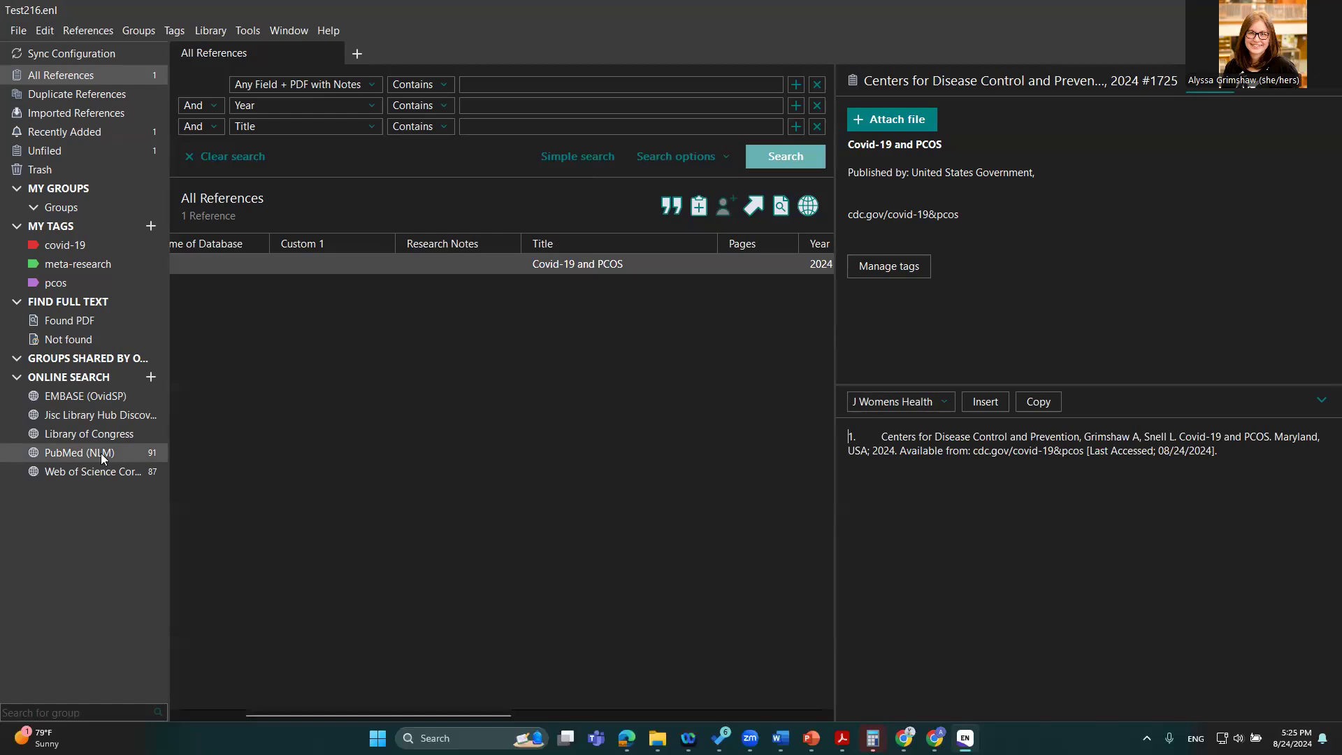
Run the Web of Science Core Collection search for both author name variants with "review" in the title, and retrieve all 87 results
click(92, 474)
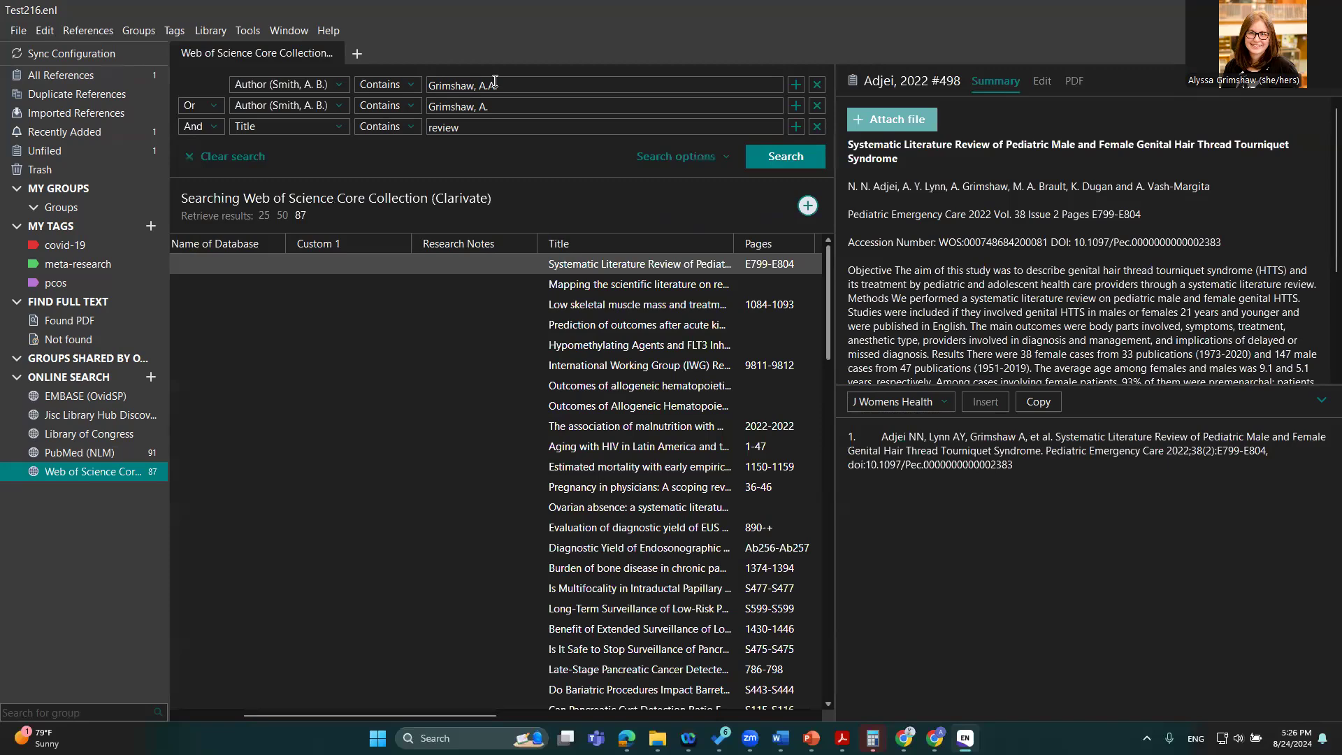
click(468, 130)
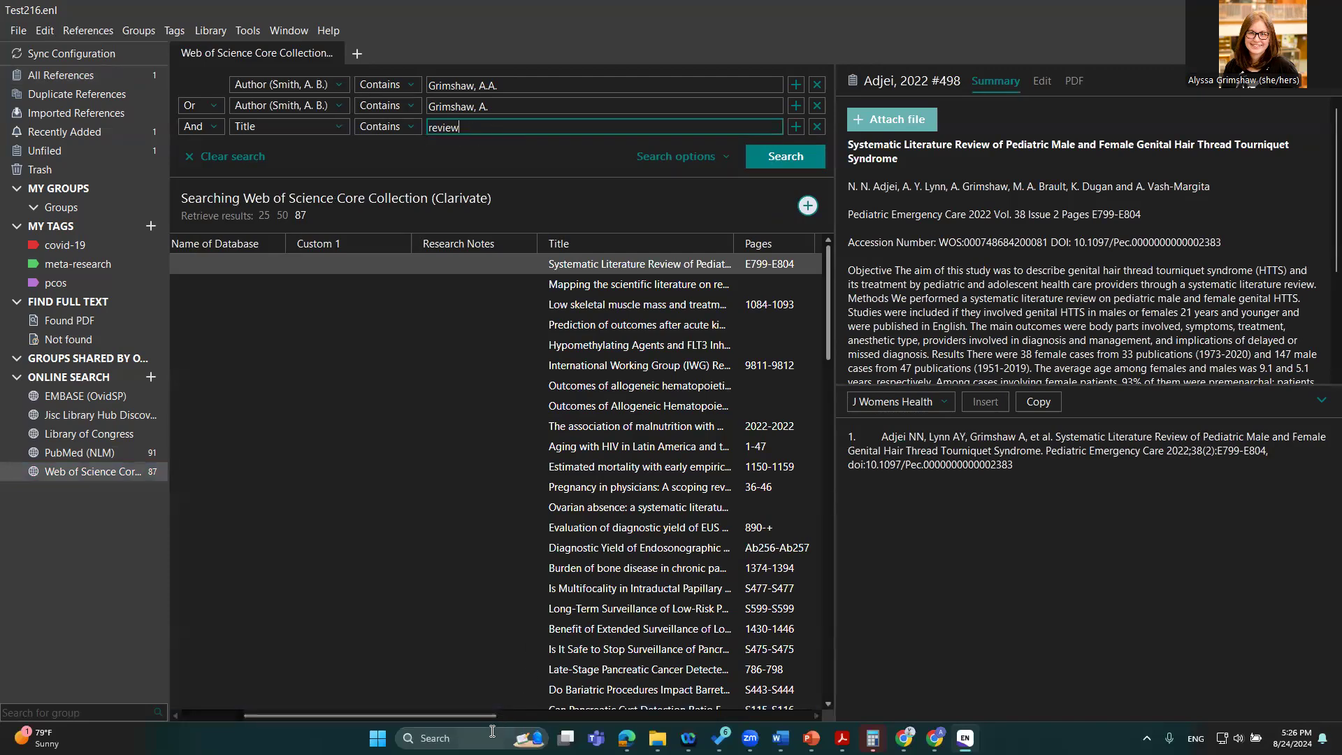
drag(480, 711, 366, 711)
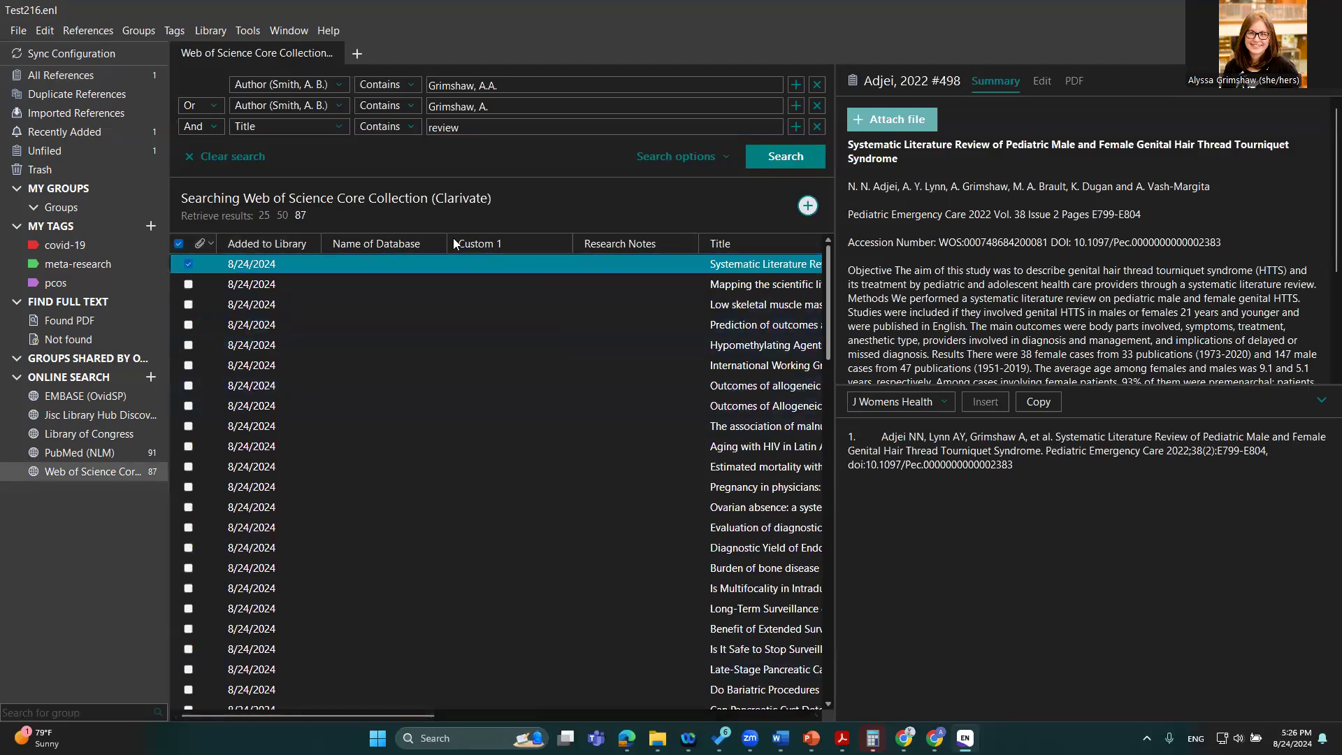
click(757, 158)
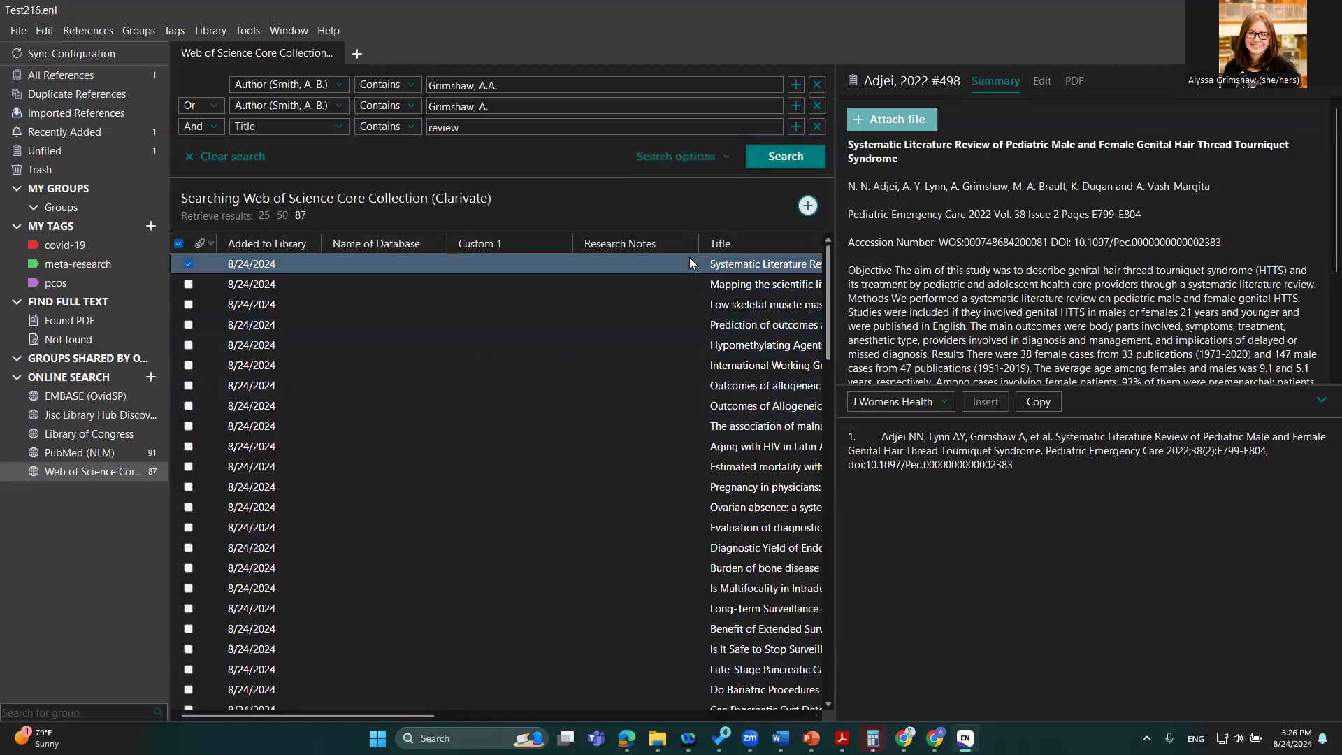
click(787, 145)
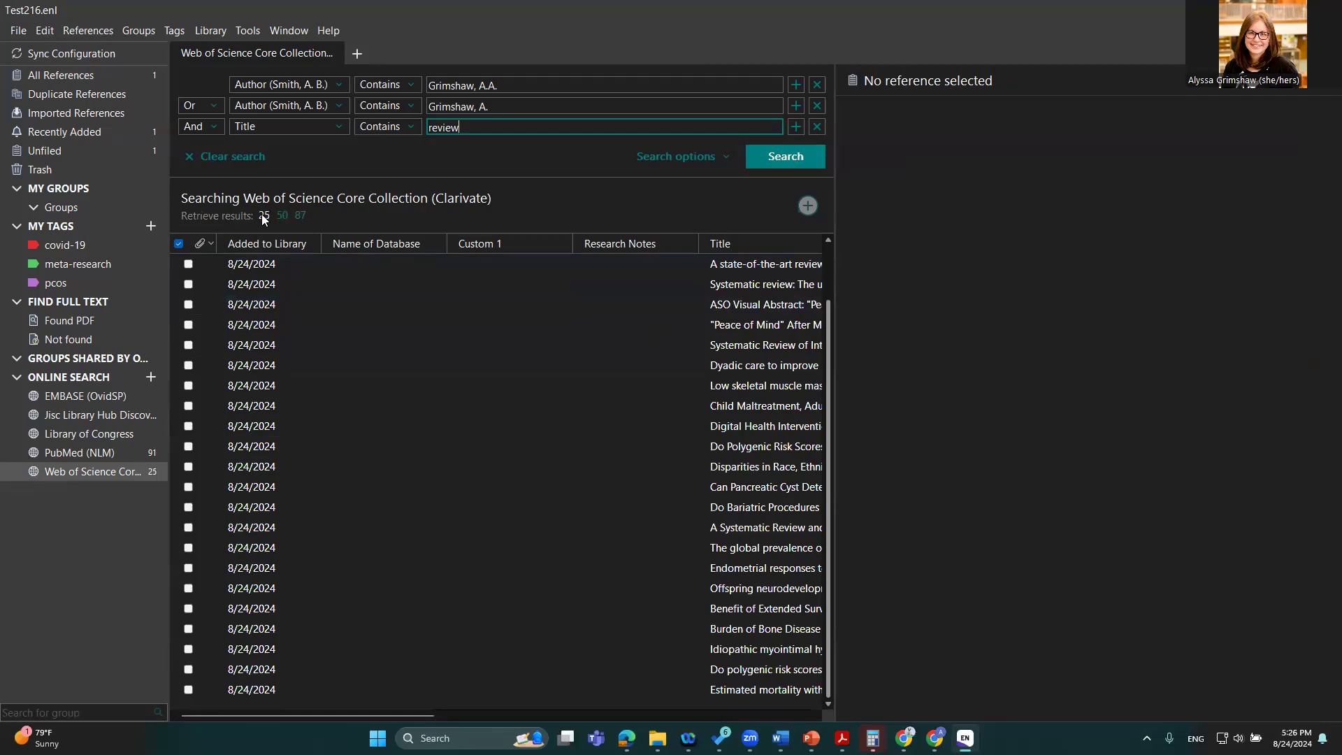
click(301, 218)
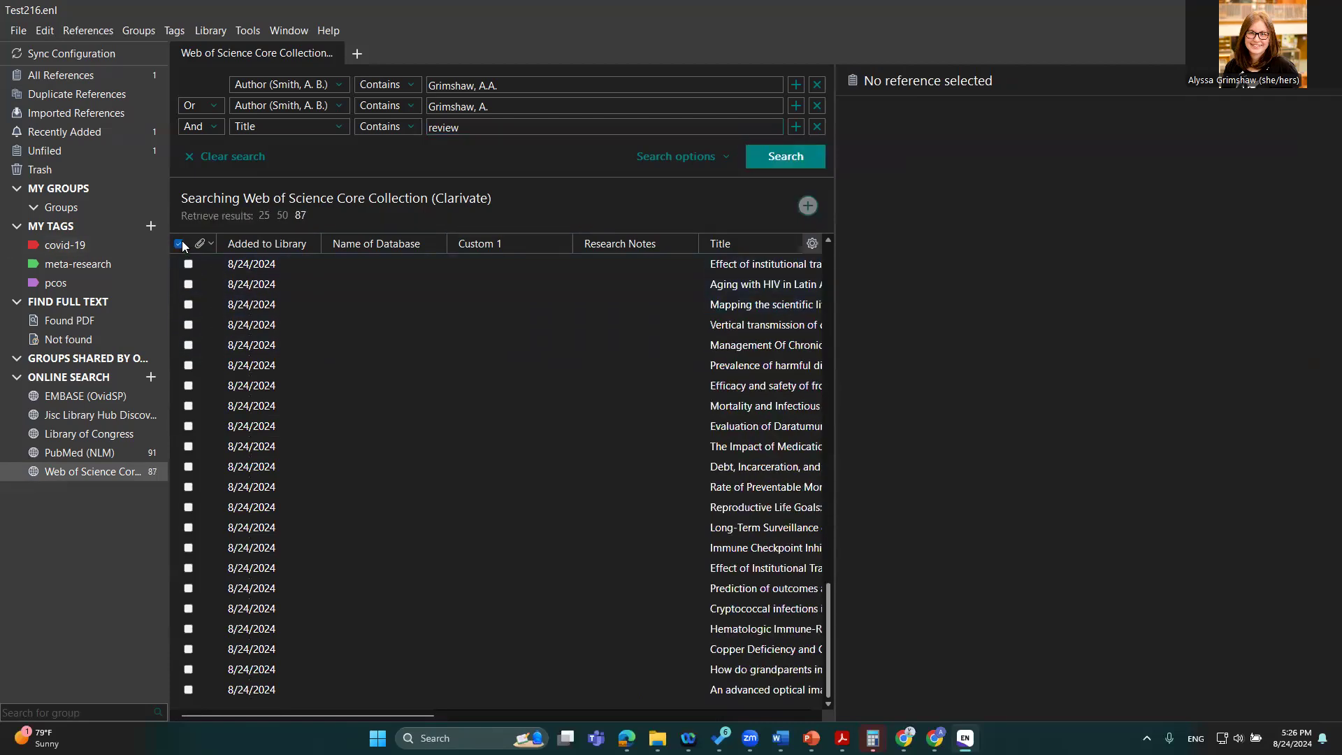
Select the first, third and fifth visible Web of Science results individually
click(188, 266)
click(187, 306)
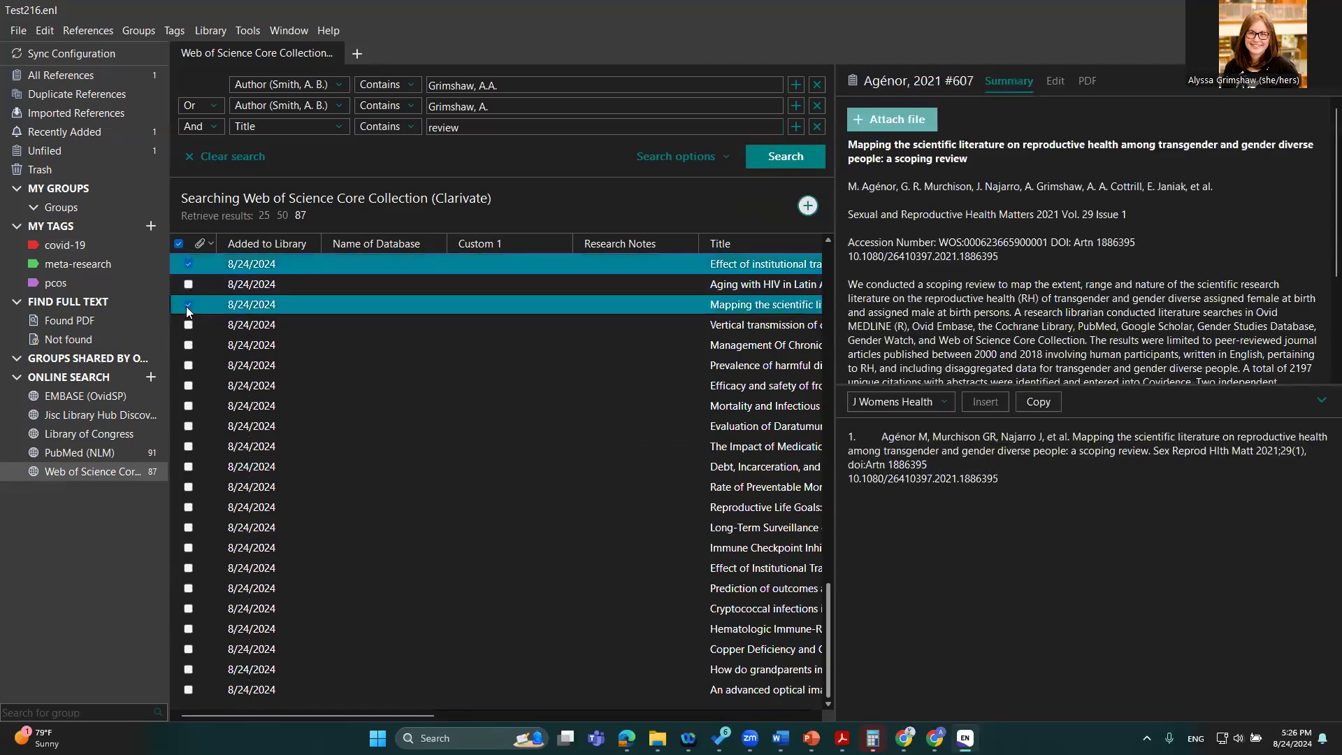
click(189, 345)
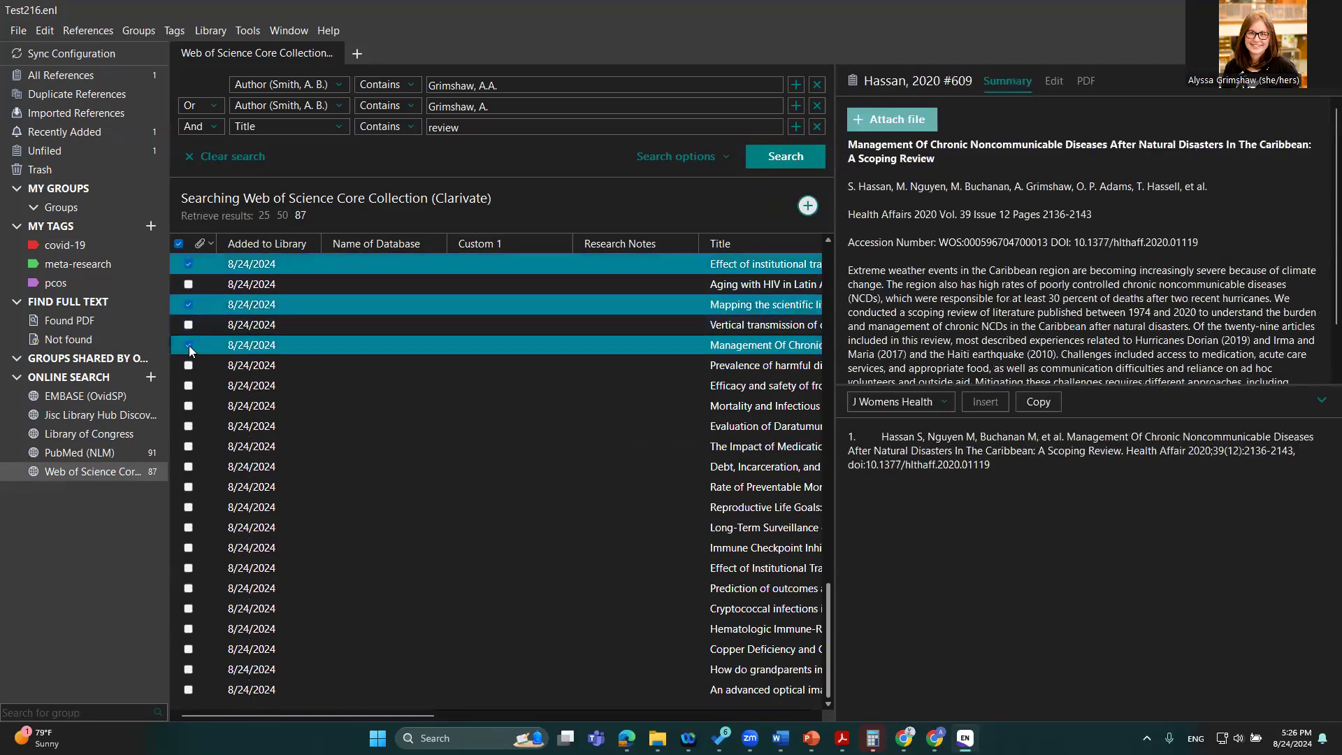
Select every Web of Science result, add them all to the library and display all references
click(179, 244)
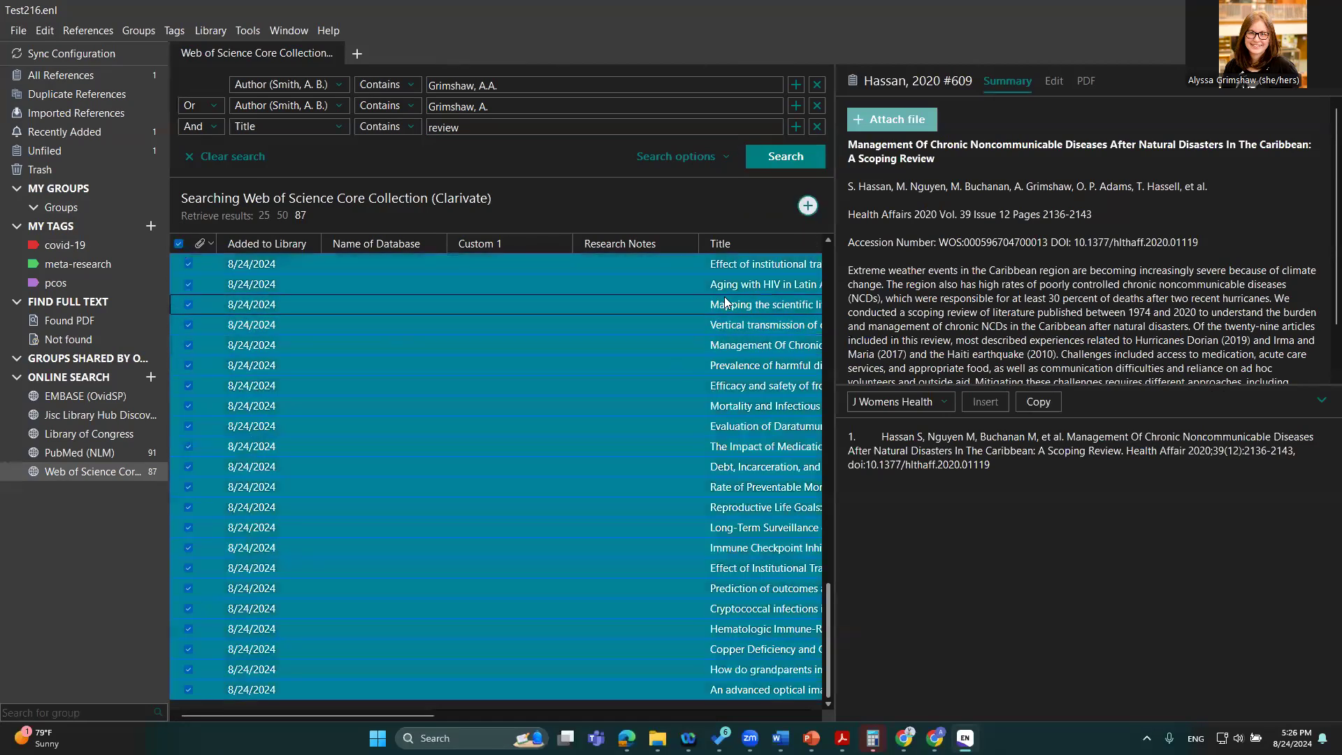
drag(727, 303, 100, 82)
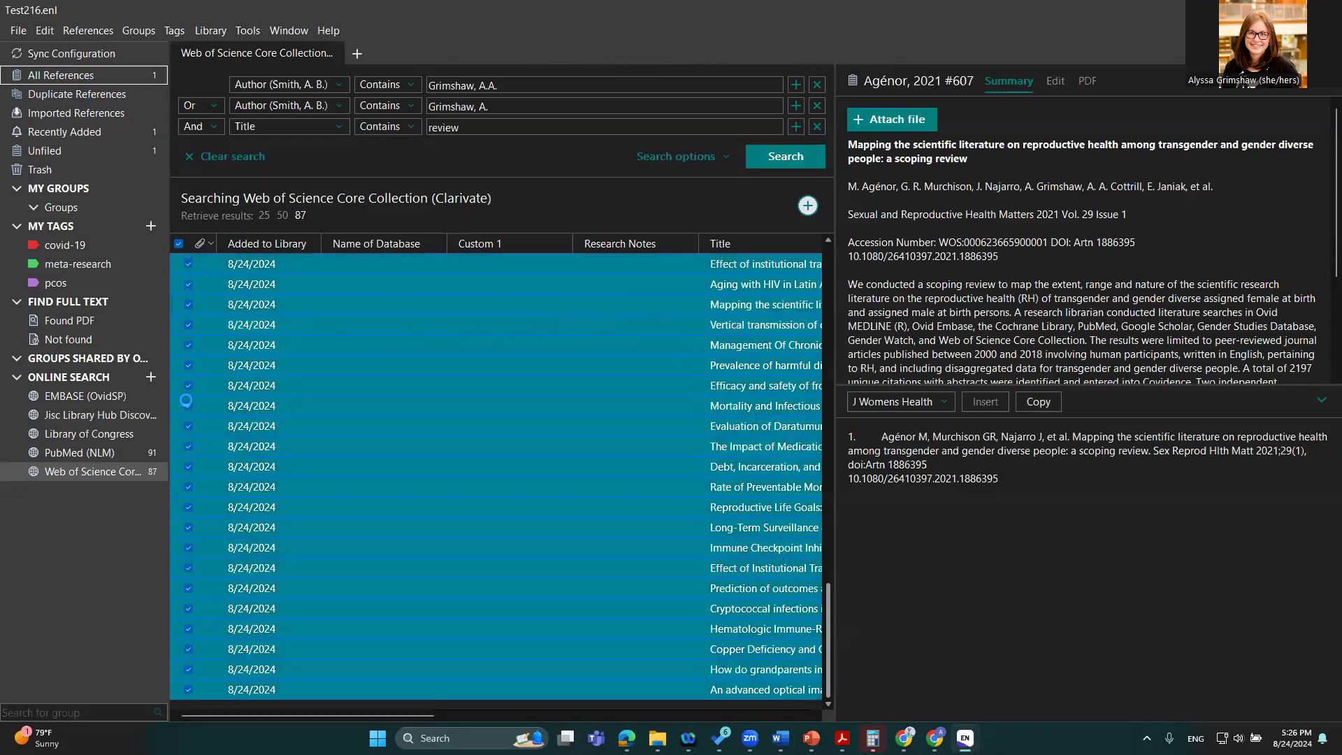
click(67, 75)
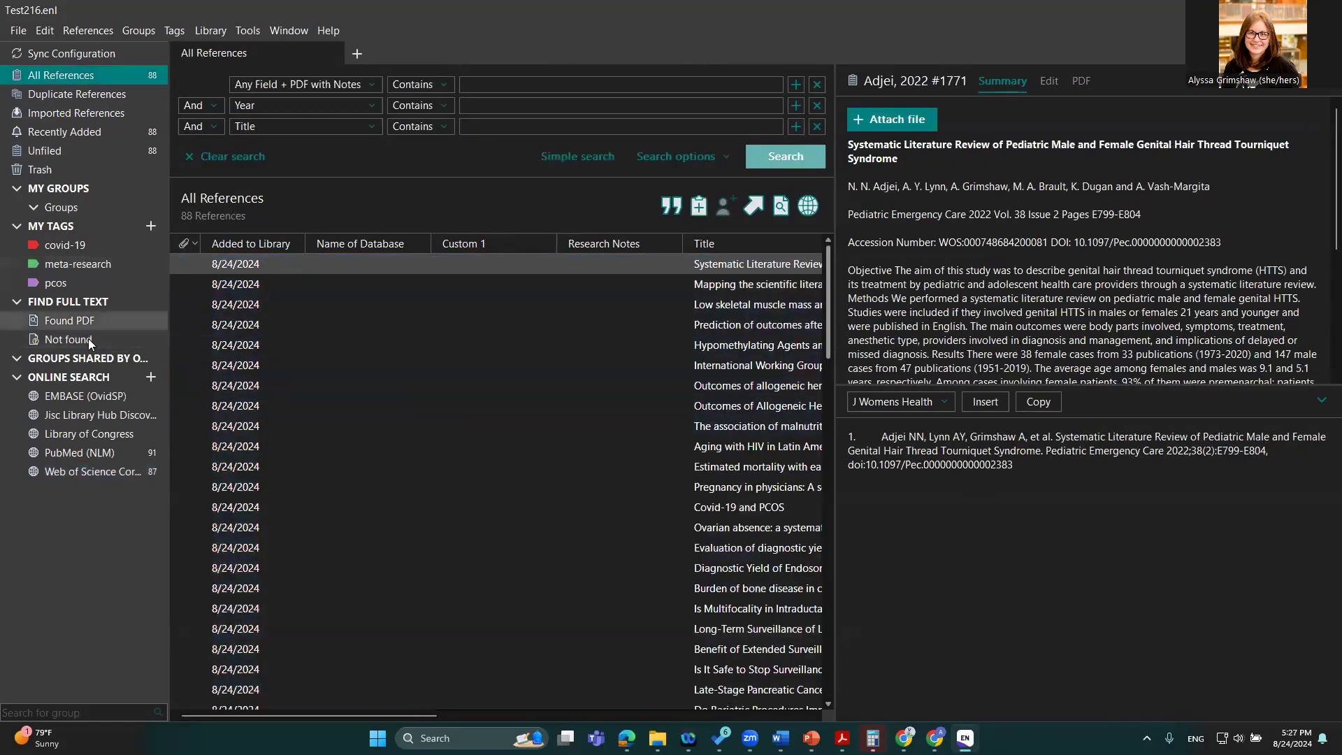
Select every result of the PubMed (NLM) author search, add them to the library and display all references
click(90, 453)
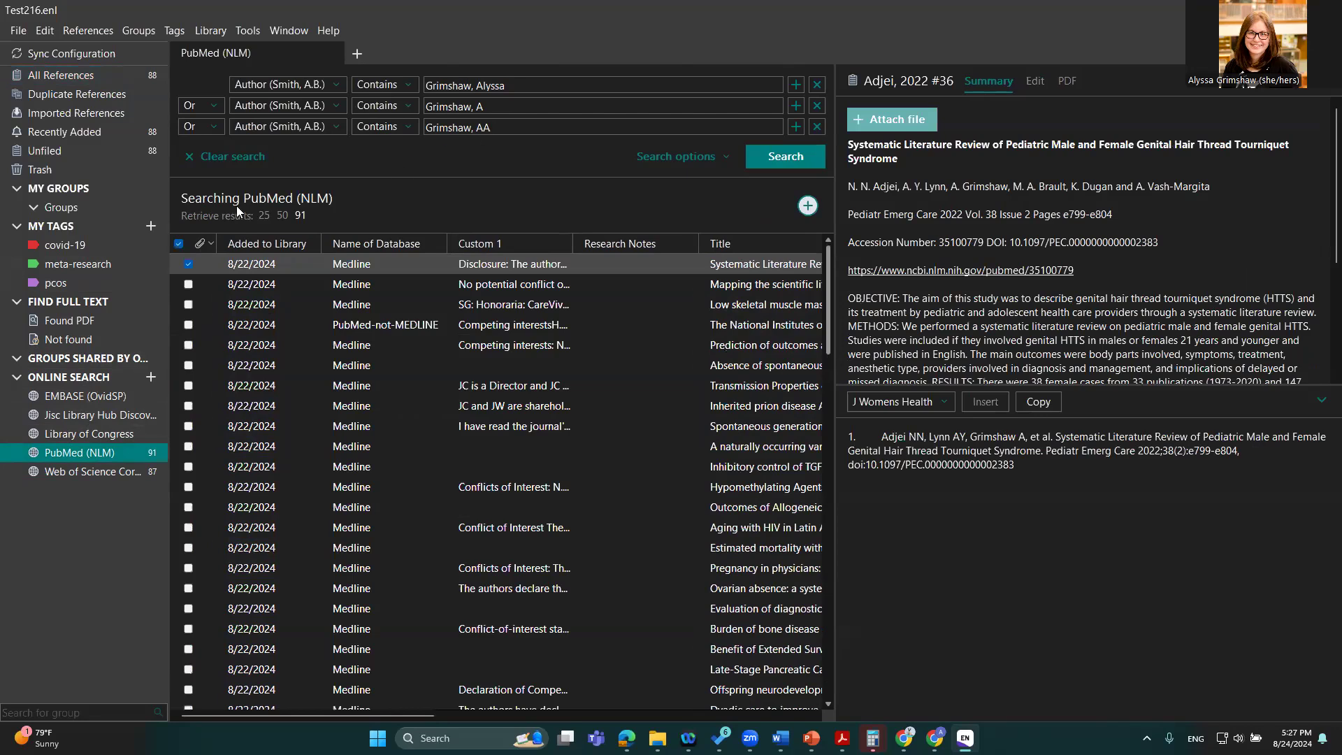
click(179, 246)
click(179, 245)
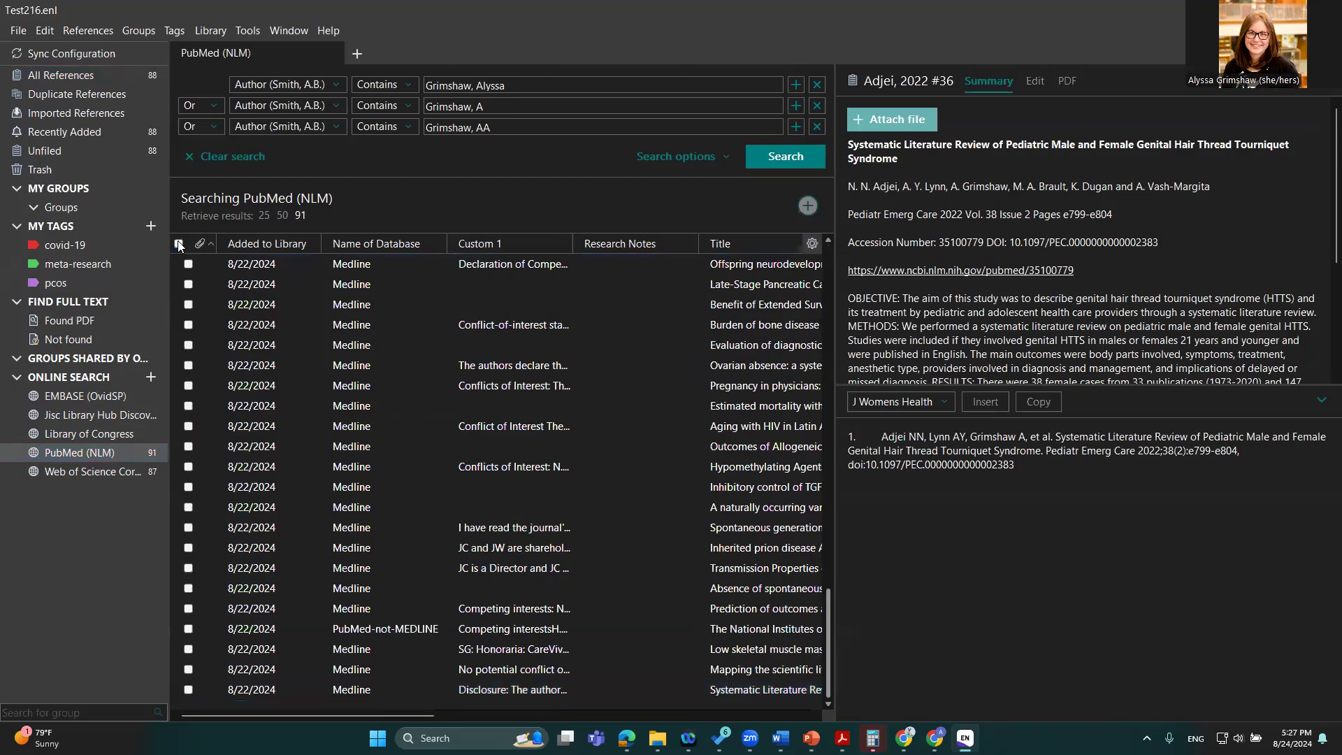
click(179, 244)
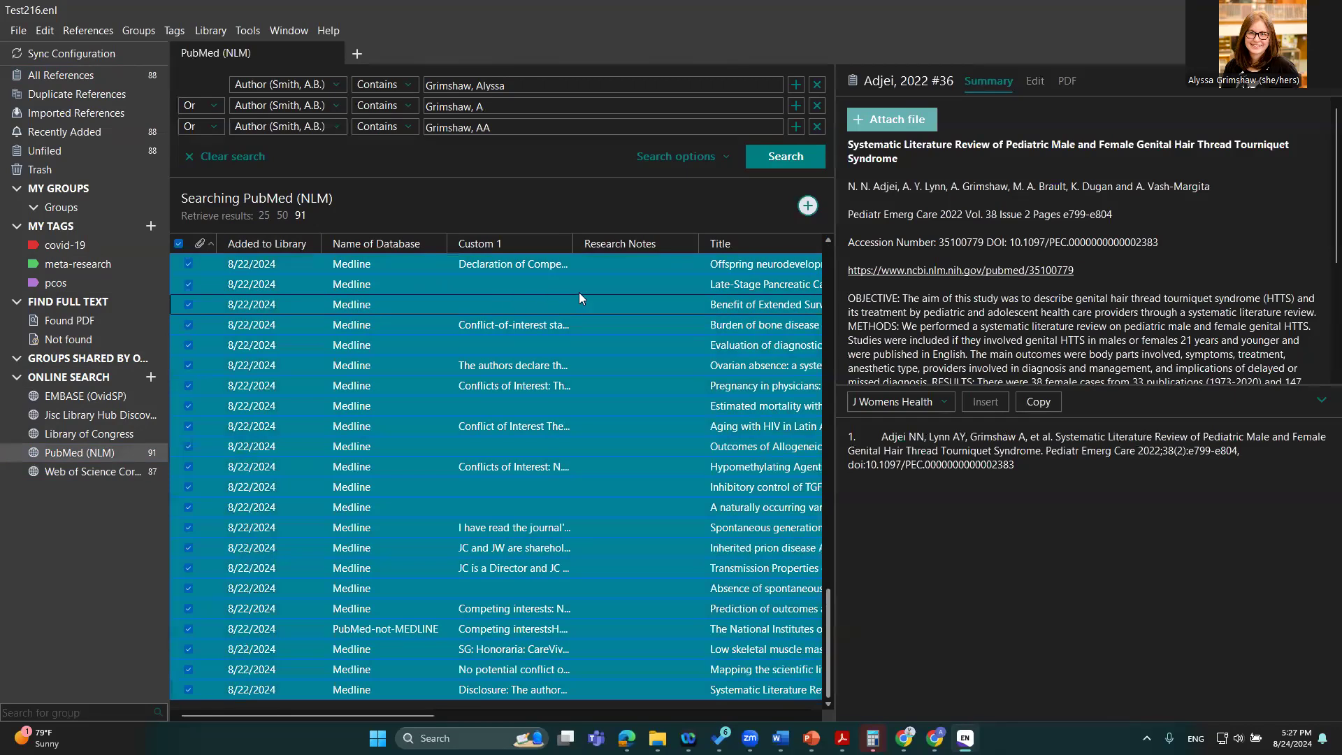
drag(496, 349, 253, 312)
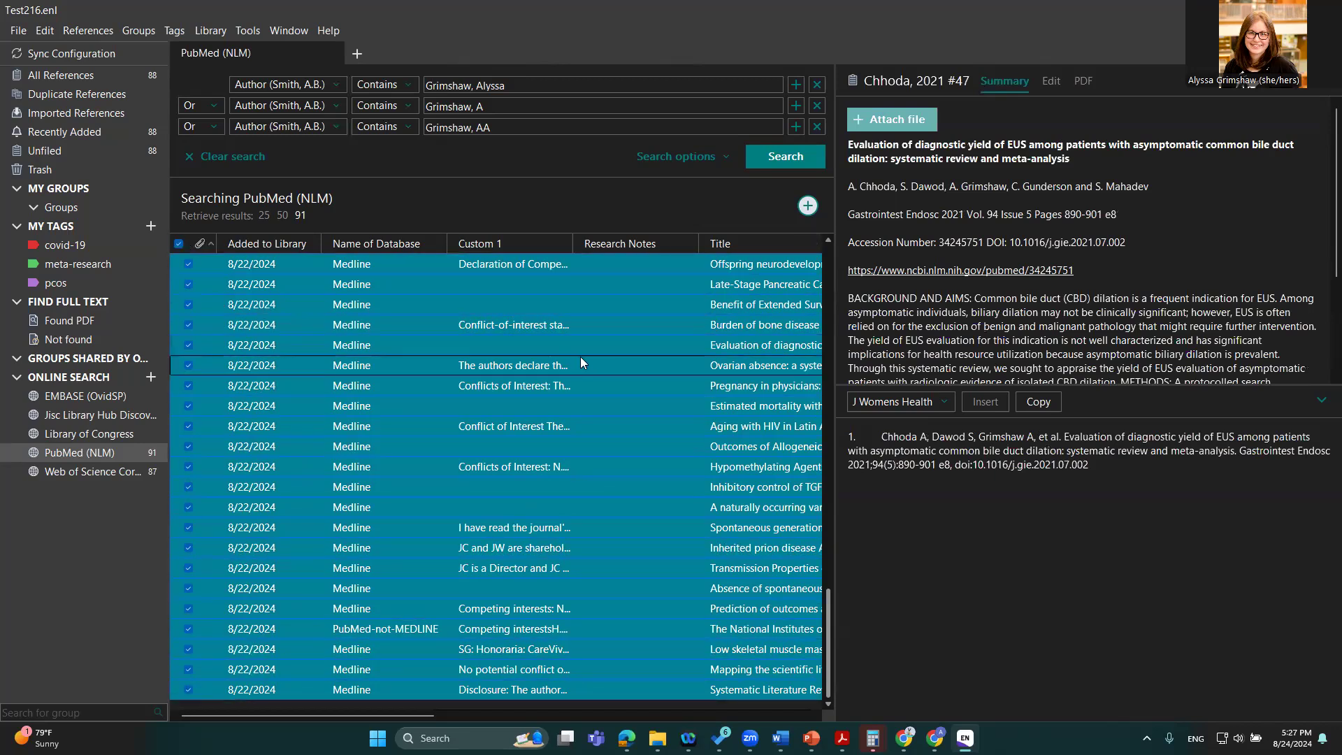
drag(602, 348, 116, 75)
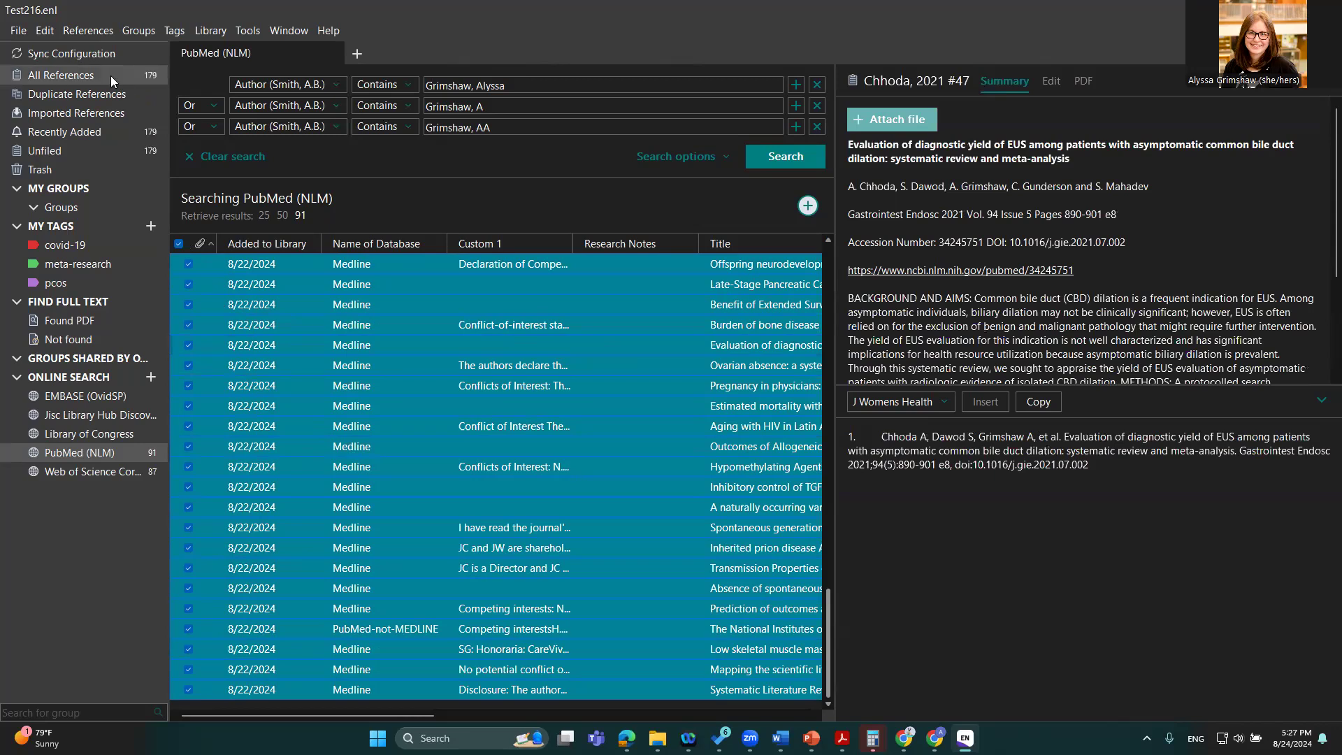
click(111, 78)
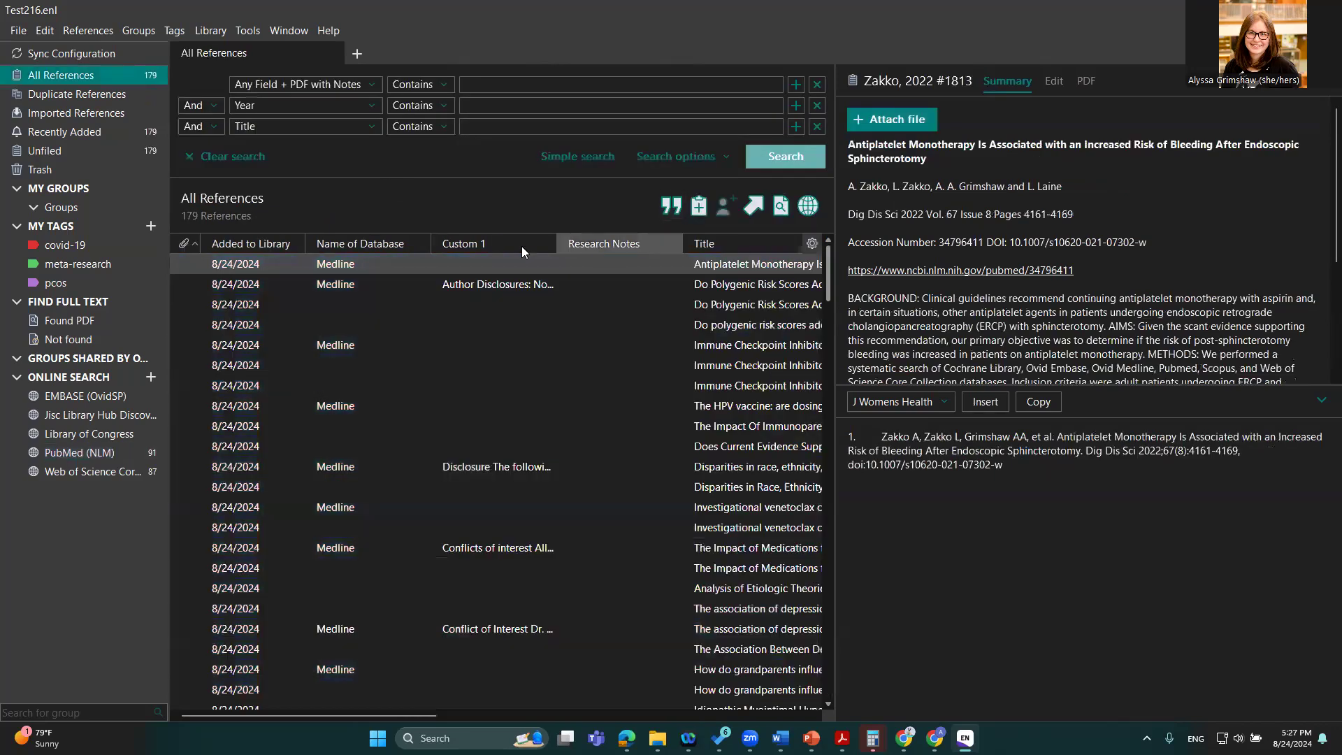
Select the first and fifth results of the Web of Science Core Collection search, then return to all references
click(140, 471)
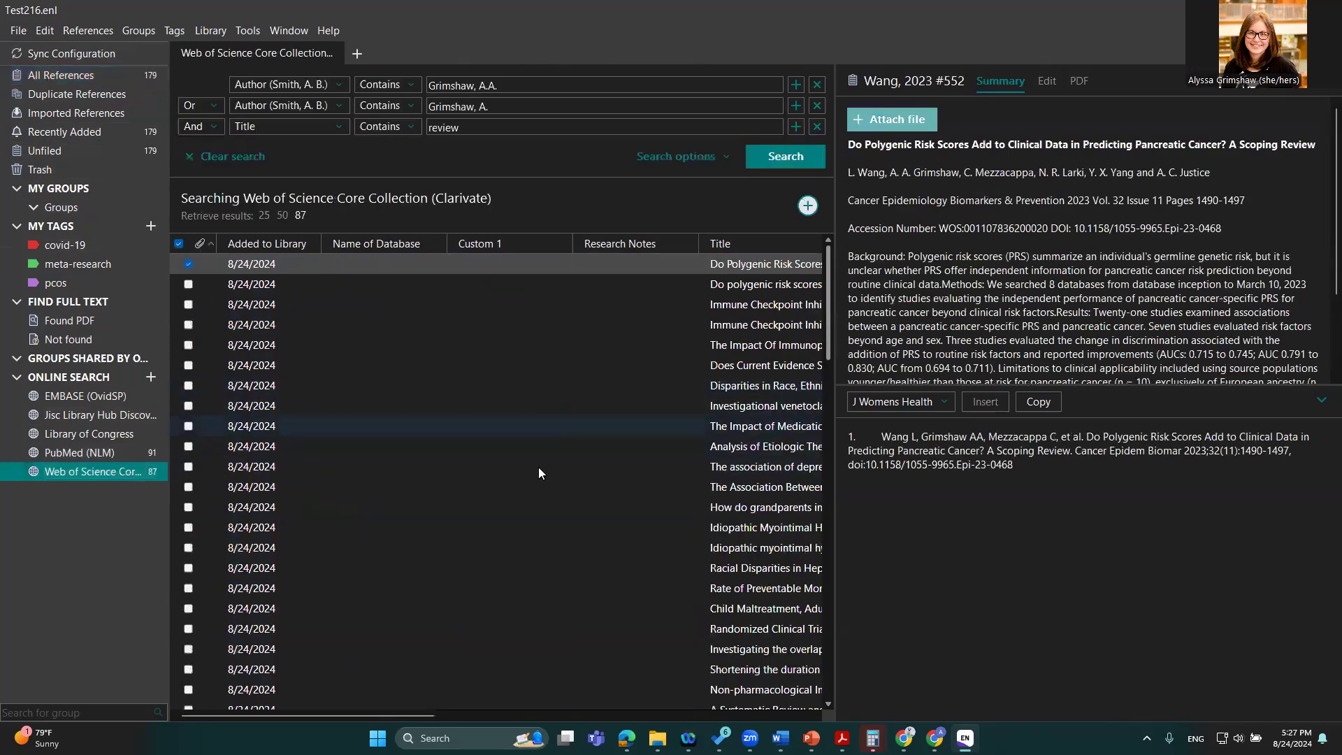
ctrl+click(624, 342)
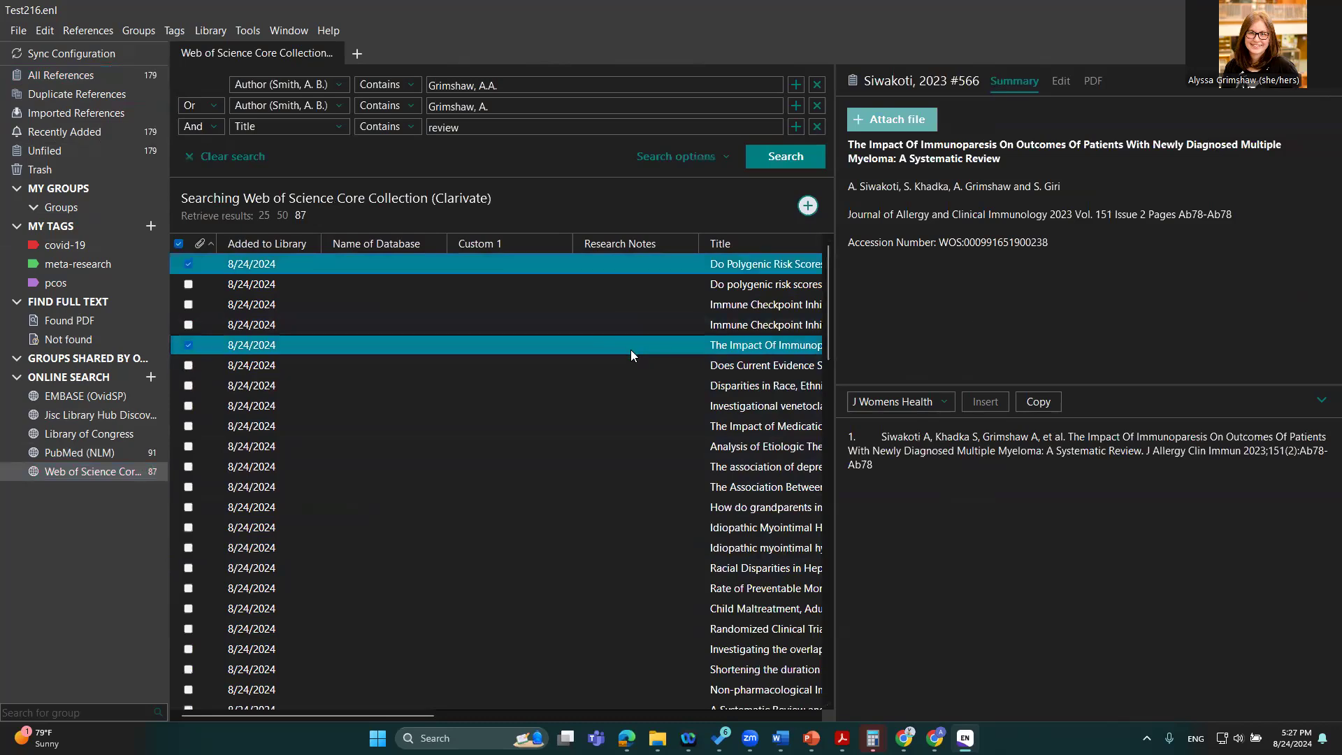
click(128, 76)
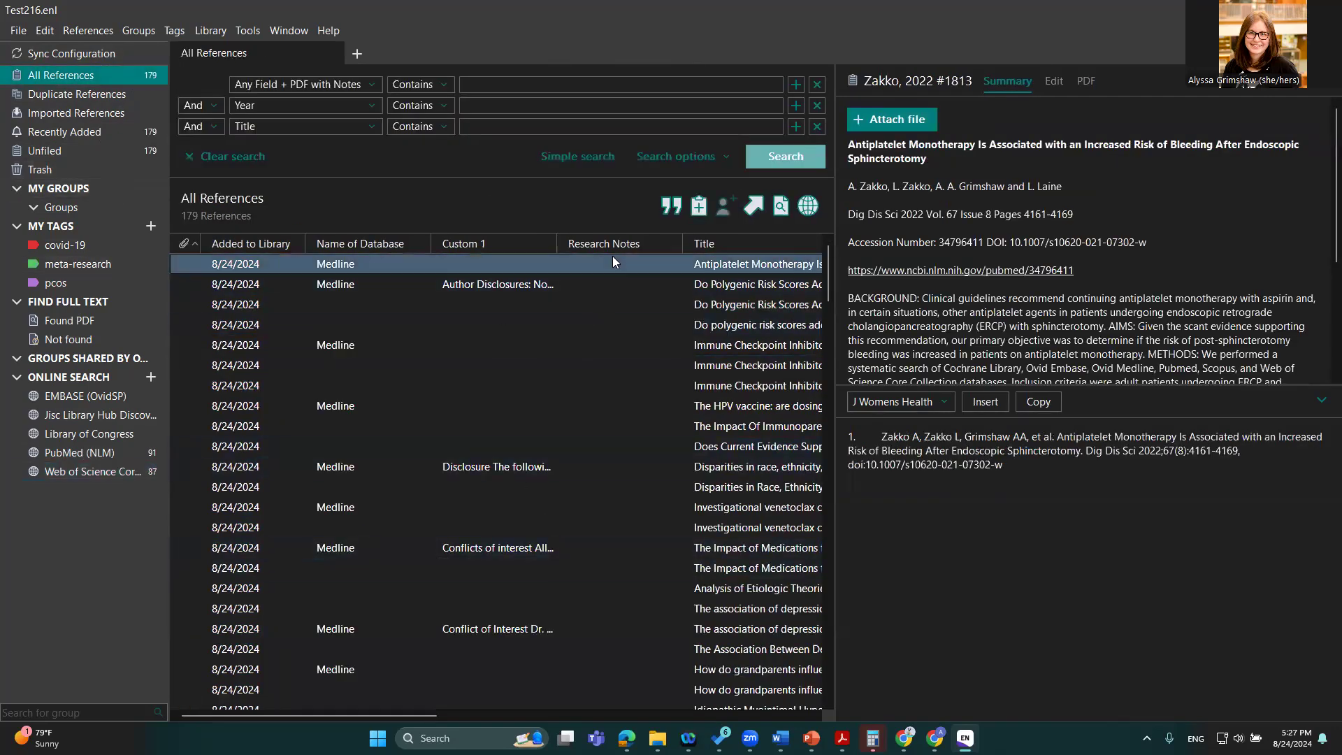
Hide the reference preview and examine the repeated entries in the list, such as "Risk of Intestinal Necrosis" and "Digital Health Interventions"
click(1322, 89)
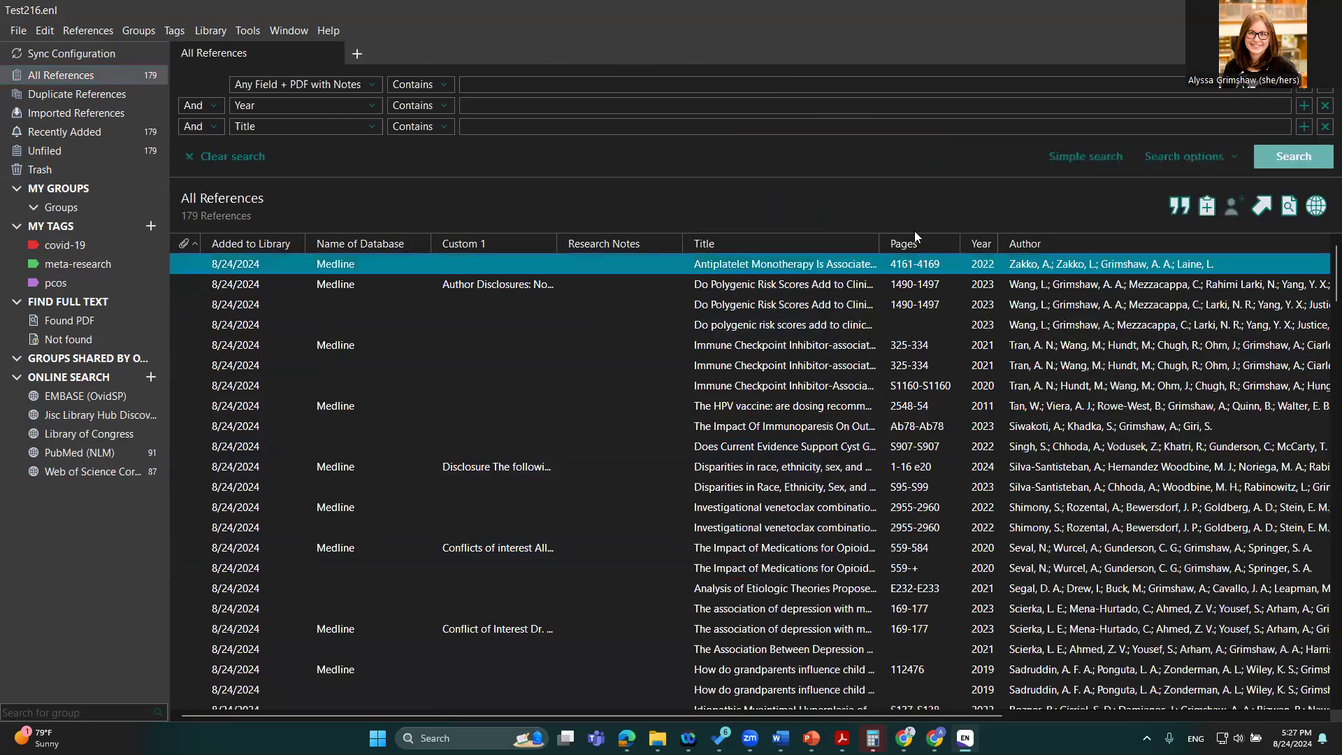
scroll(773, 513, down, 9)
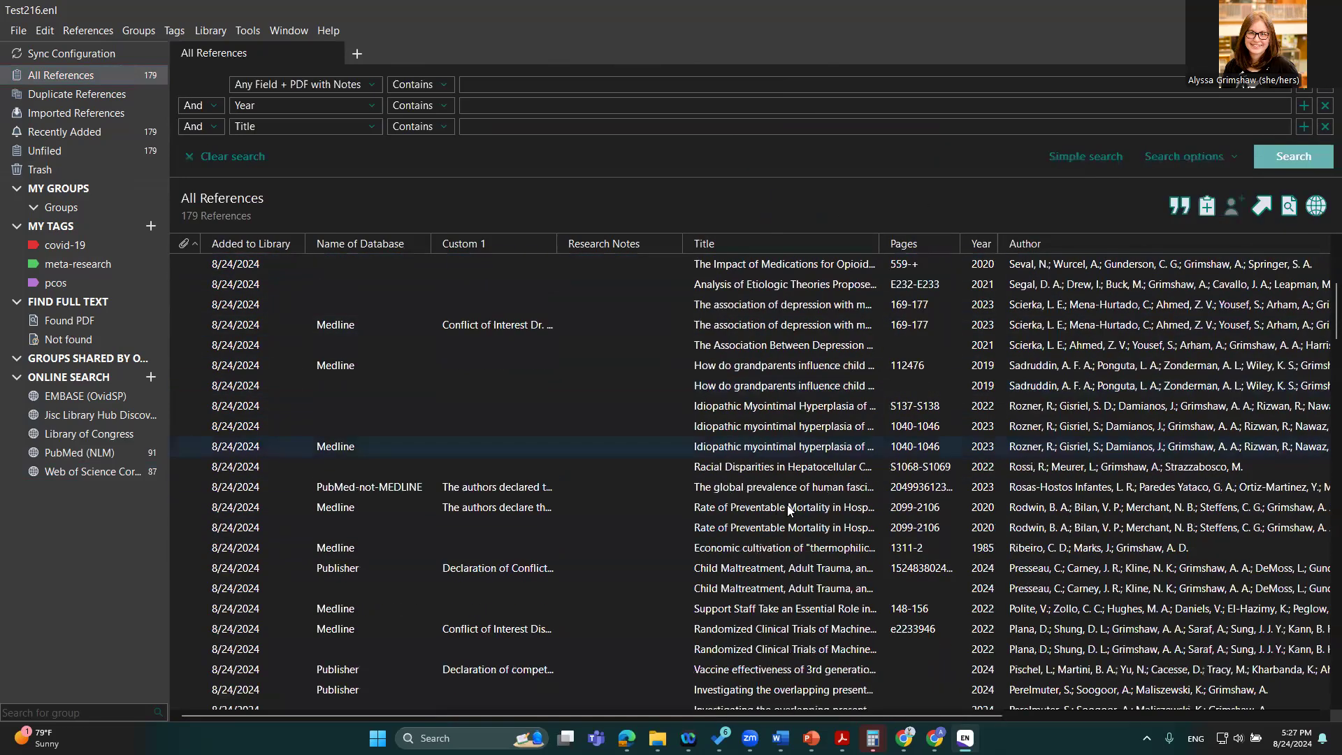
scroll(795, 495, down, 10)
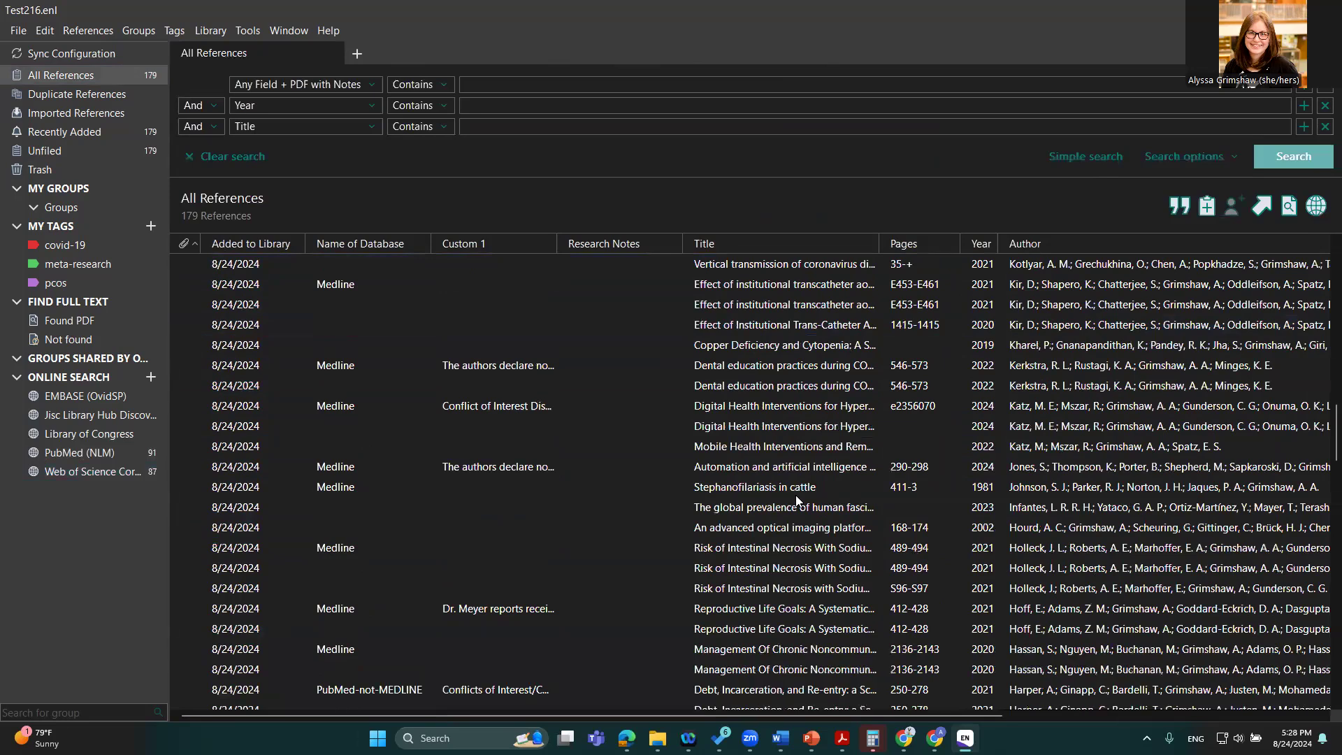
click(773, 548)
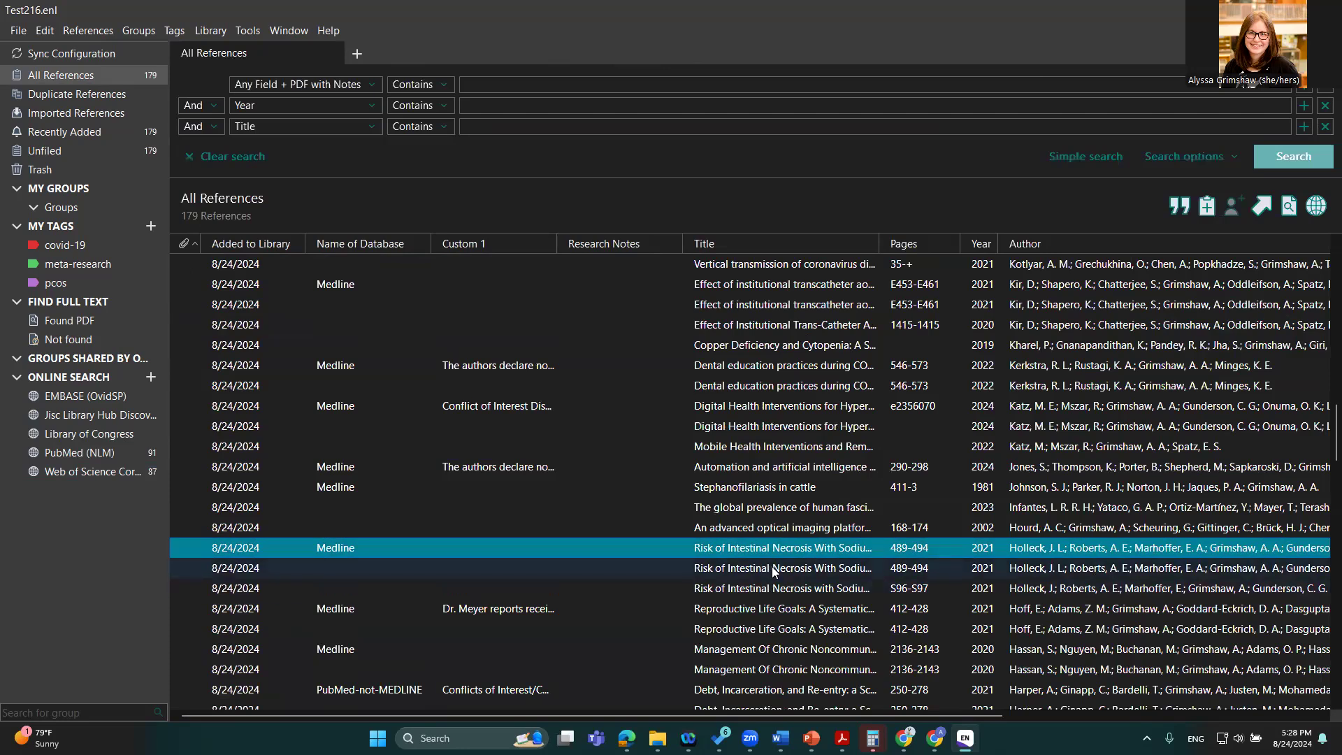
click(773, 569)
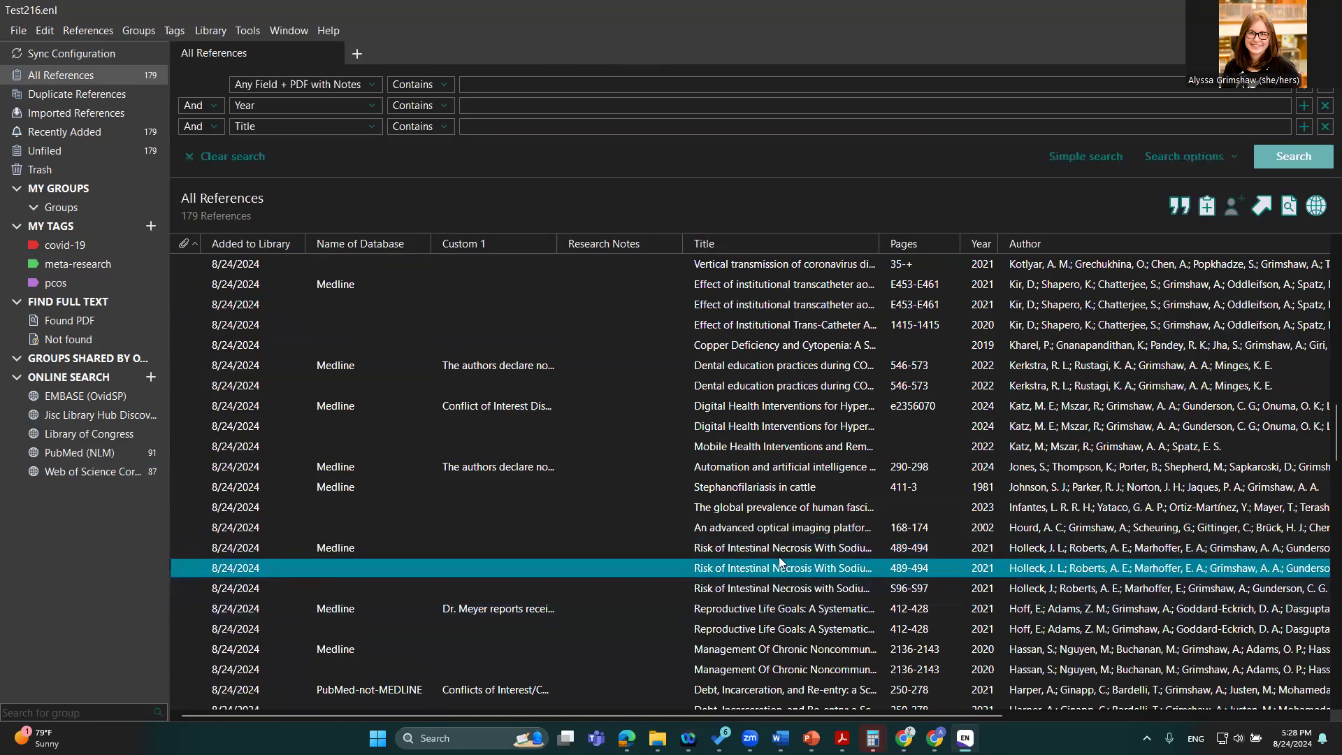
click(777, 427)
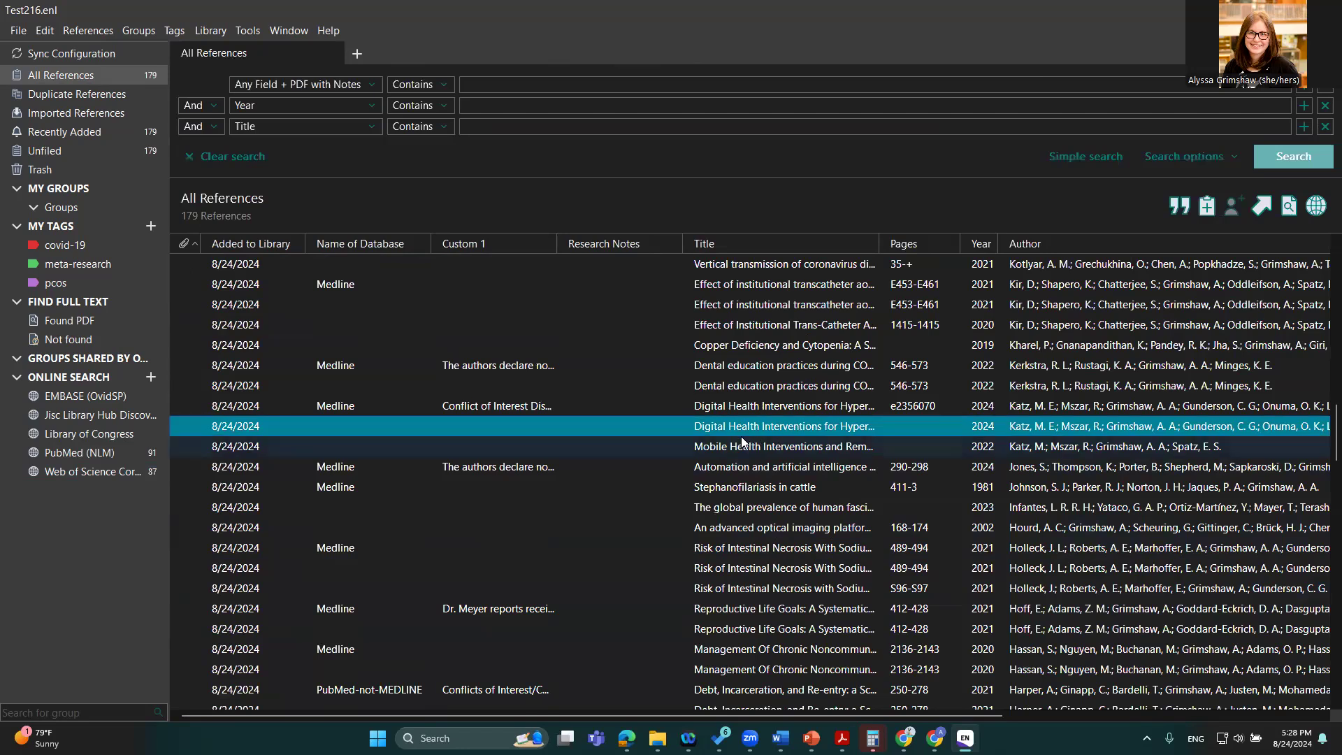
Find duplicates across all references in the library and close the record comparison without choosing a record to keep
key(ctrl+a)
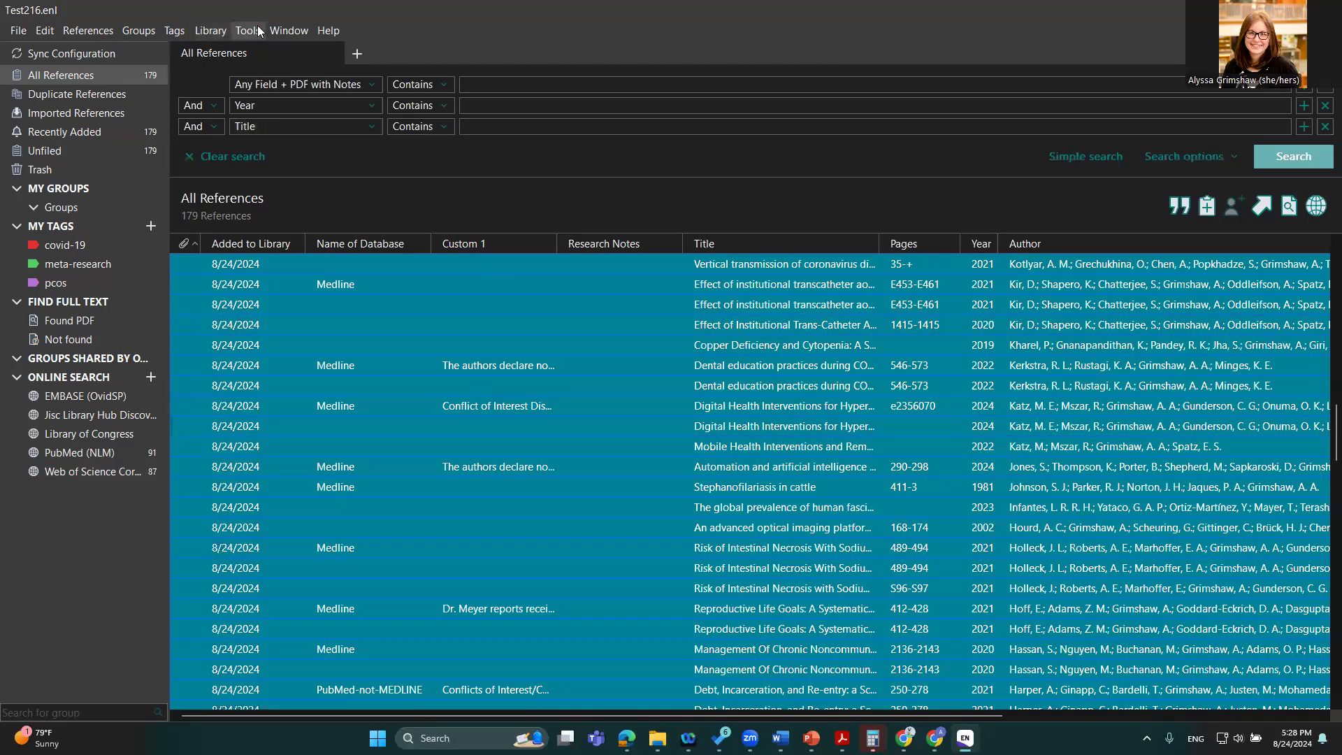
click(217, 31)
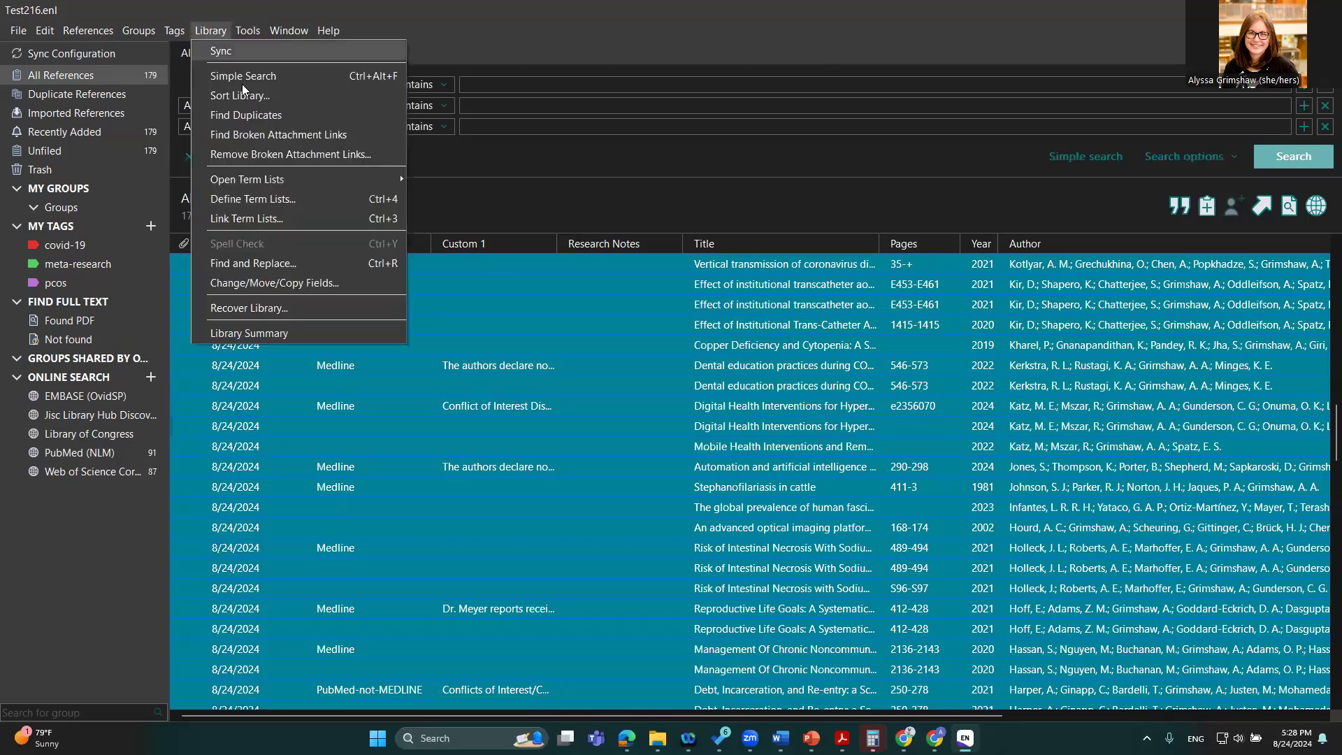
click(257, 114)
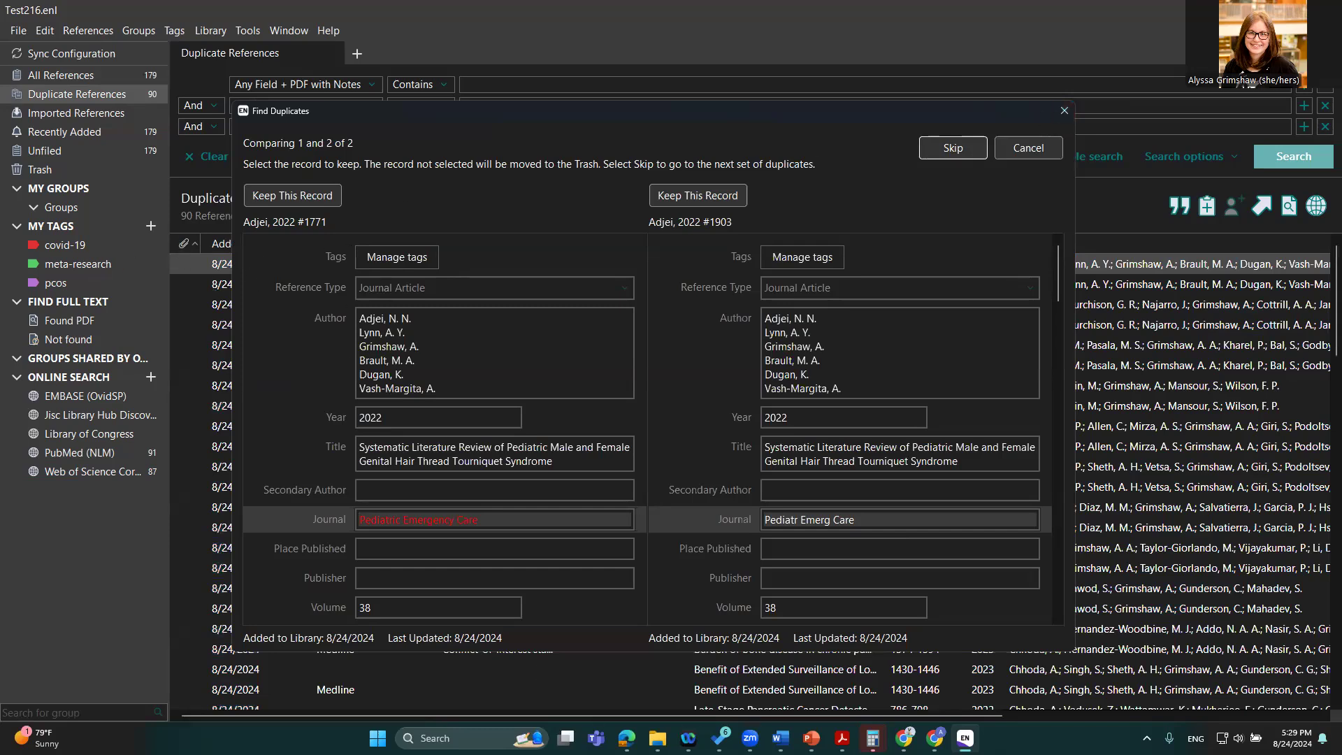
click(1061, 112)
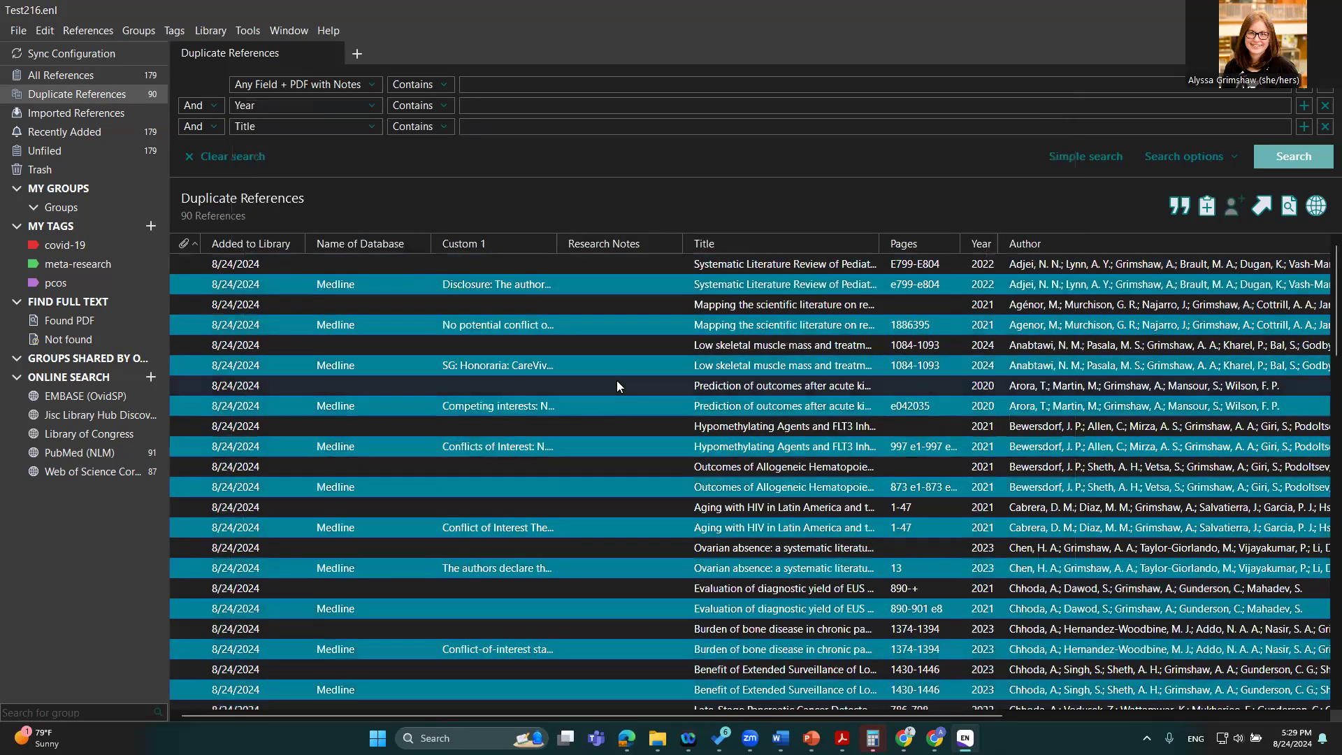
Move all the highlighted duplicate references to the Trash and review the trashed records
scroll(759, 622, down, 2)
scroll(761, 628, down, 5)
scroll(774, 632, down, 8)
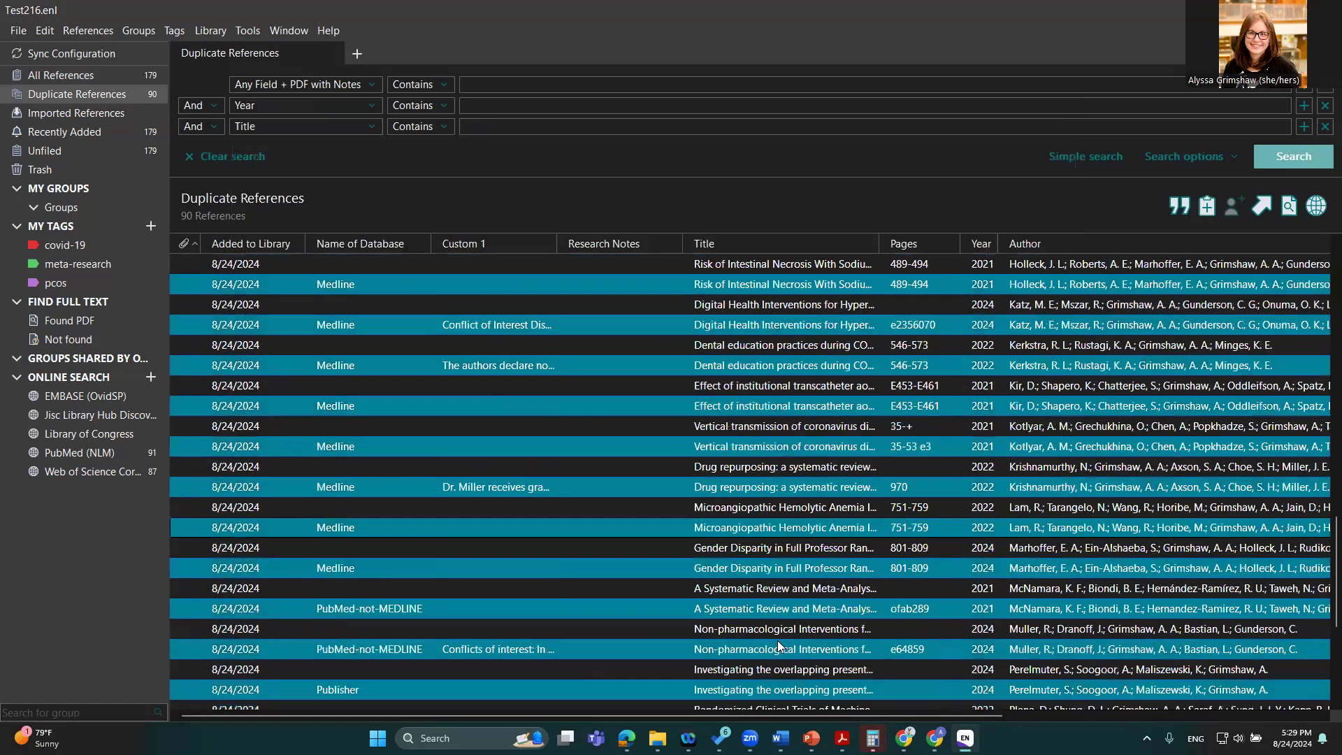
scroll(778, 655, down, 5)
drag(849, 609, 94, 166)
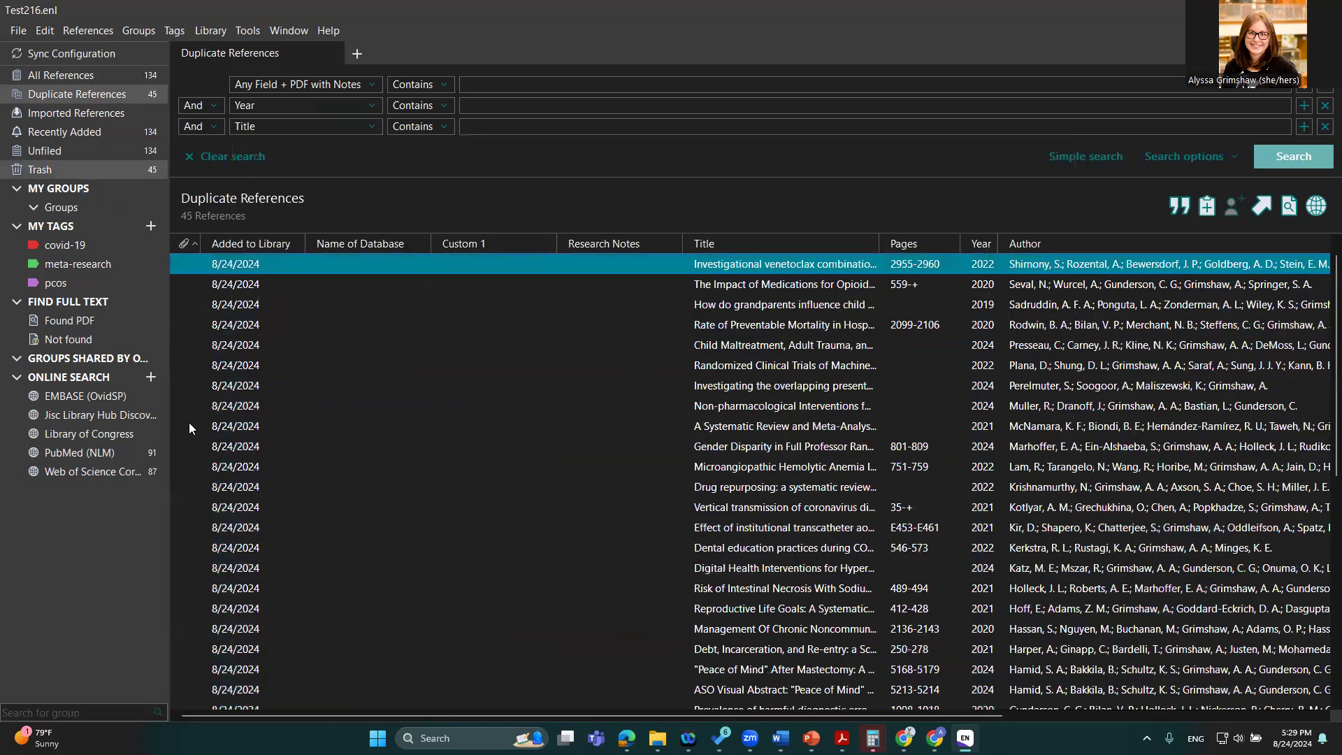
click(132, 165)
scroll(498, 305, down, 6)
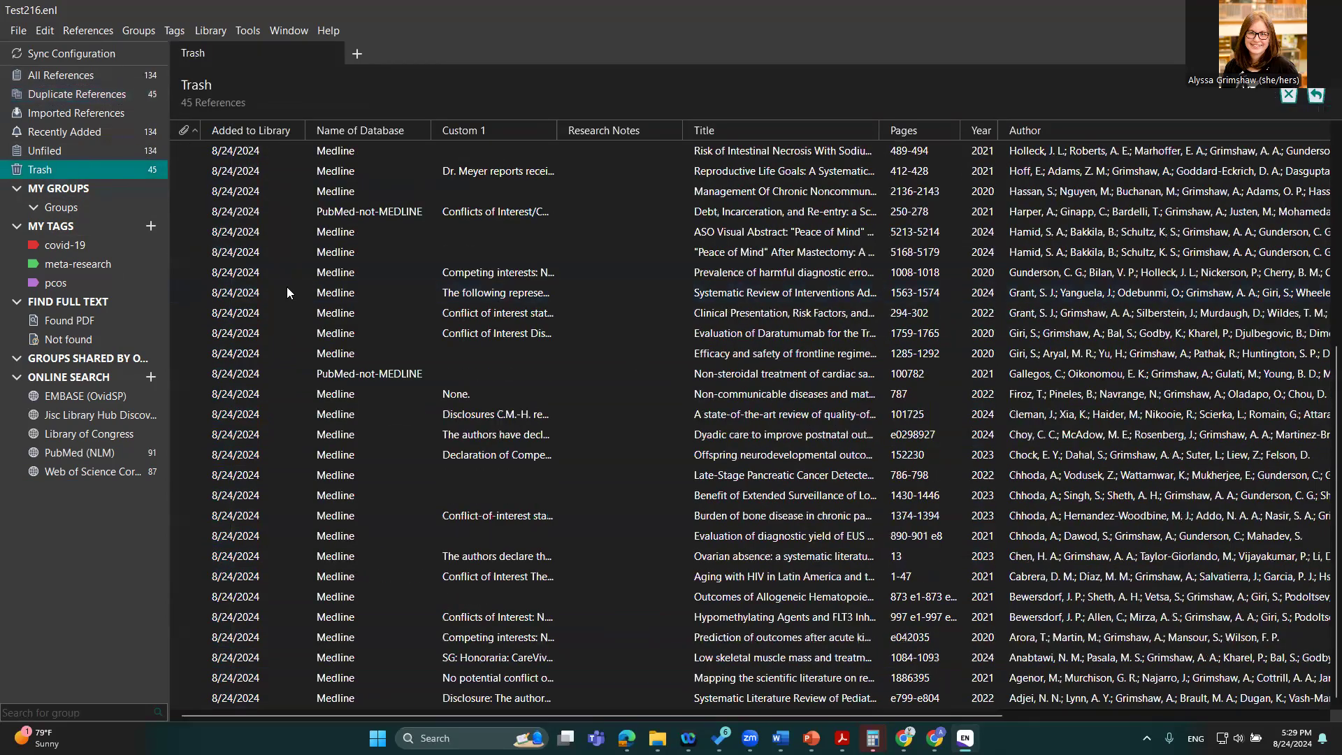
scroll(415, 320, up, 6)
In all references, move the "Do Polygenic Risk Scores Add to Clinical Data" copy without a Medline database name to the Trash
click(127, 74)
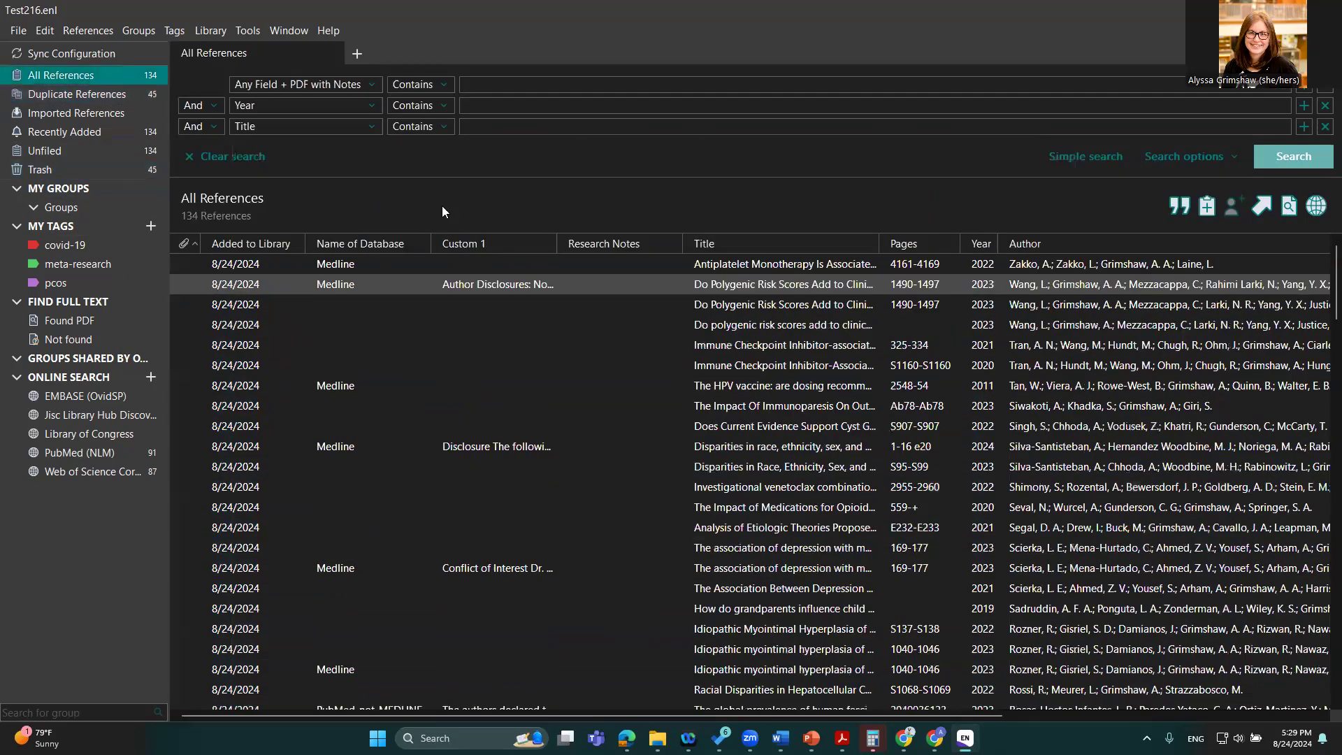
click(766, 305)
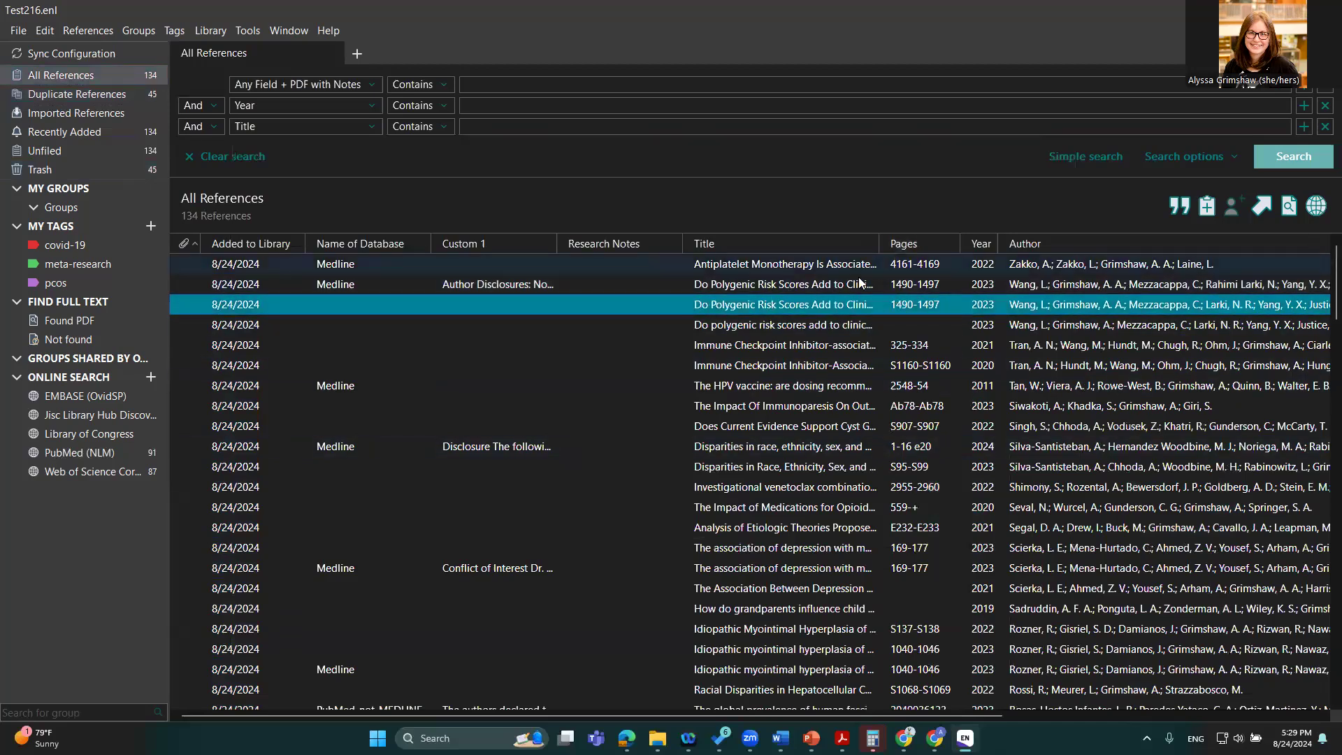
drag(815, 311, 98, 173)
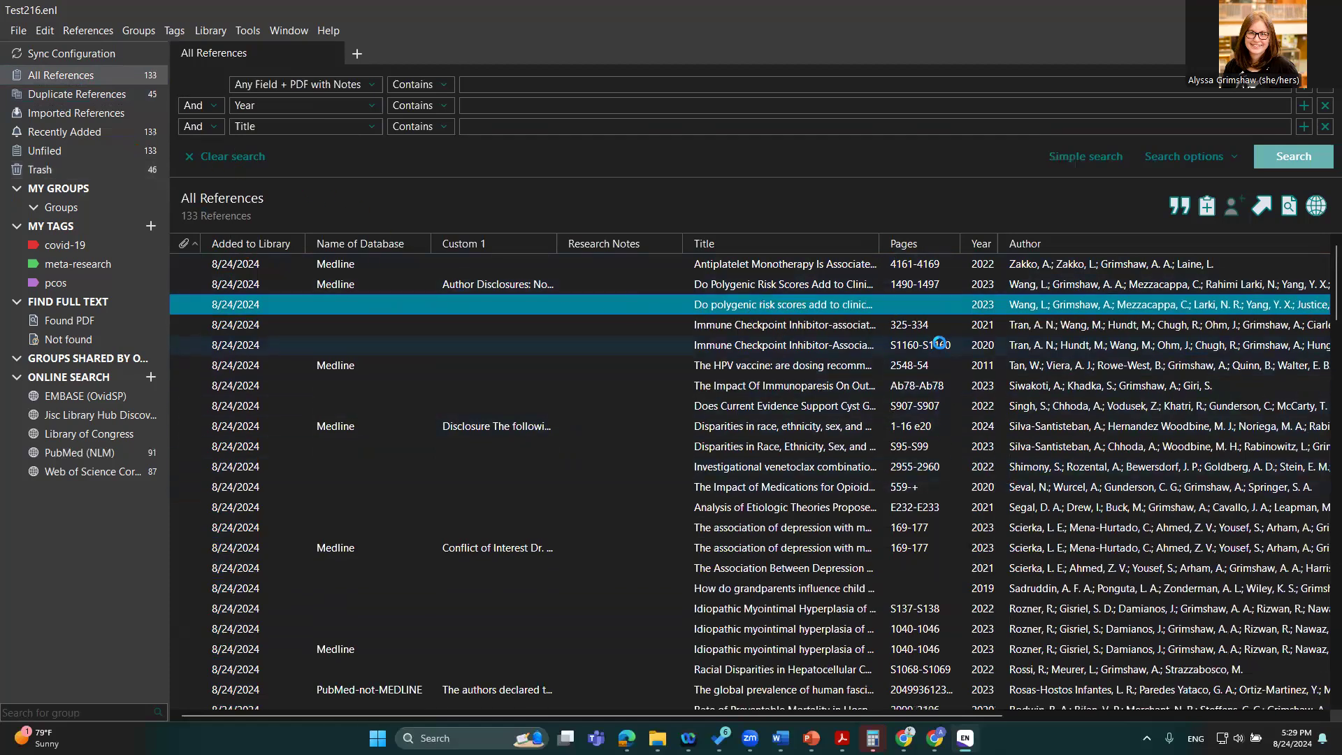
Compare the two "Immune Checkpoint Inhibitor" references by pages, year, authors and journal
click(918, 326)
click(921, 348)
click(925, 326)
click(928, 350)
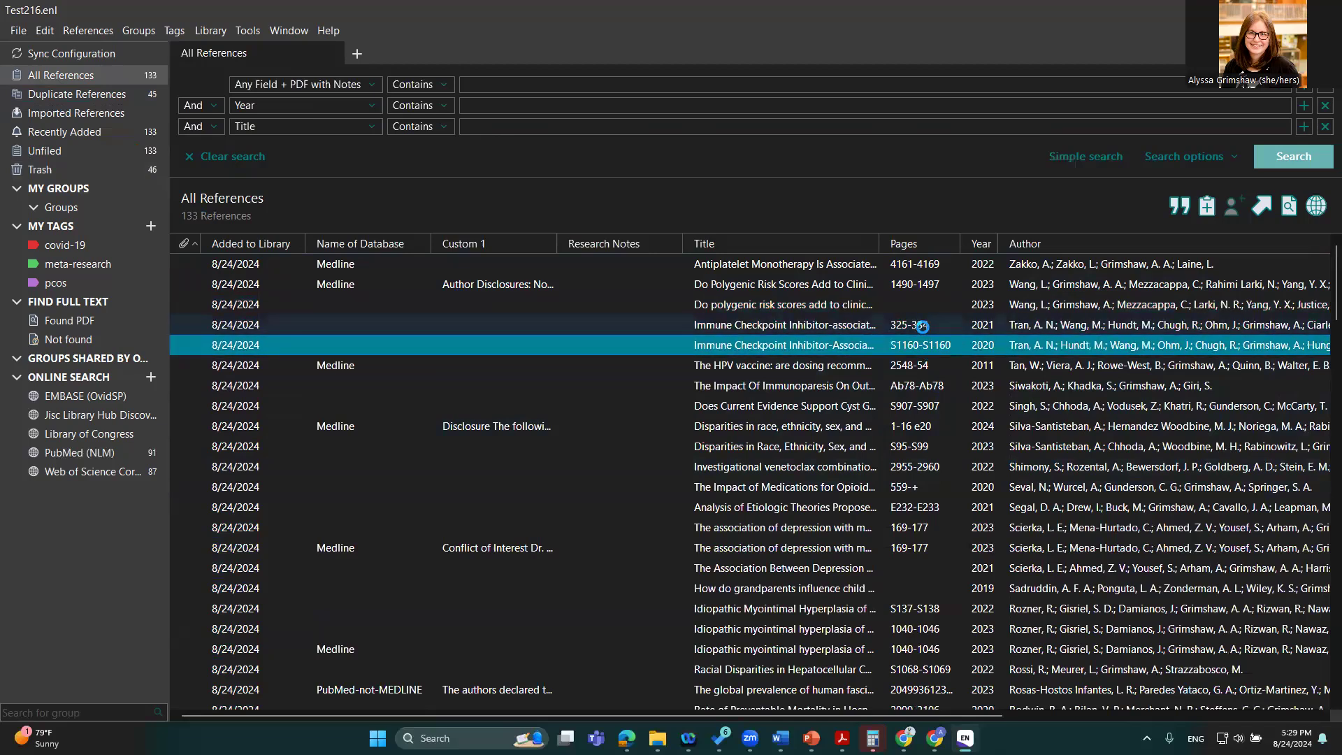
click(922, 326)
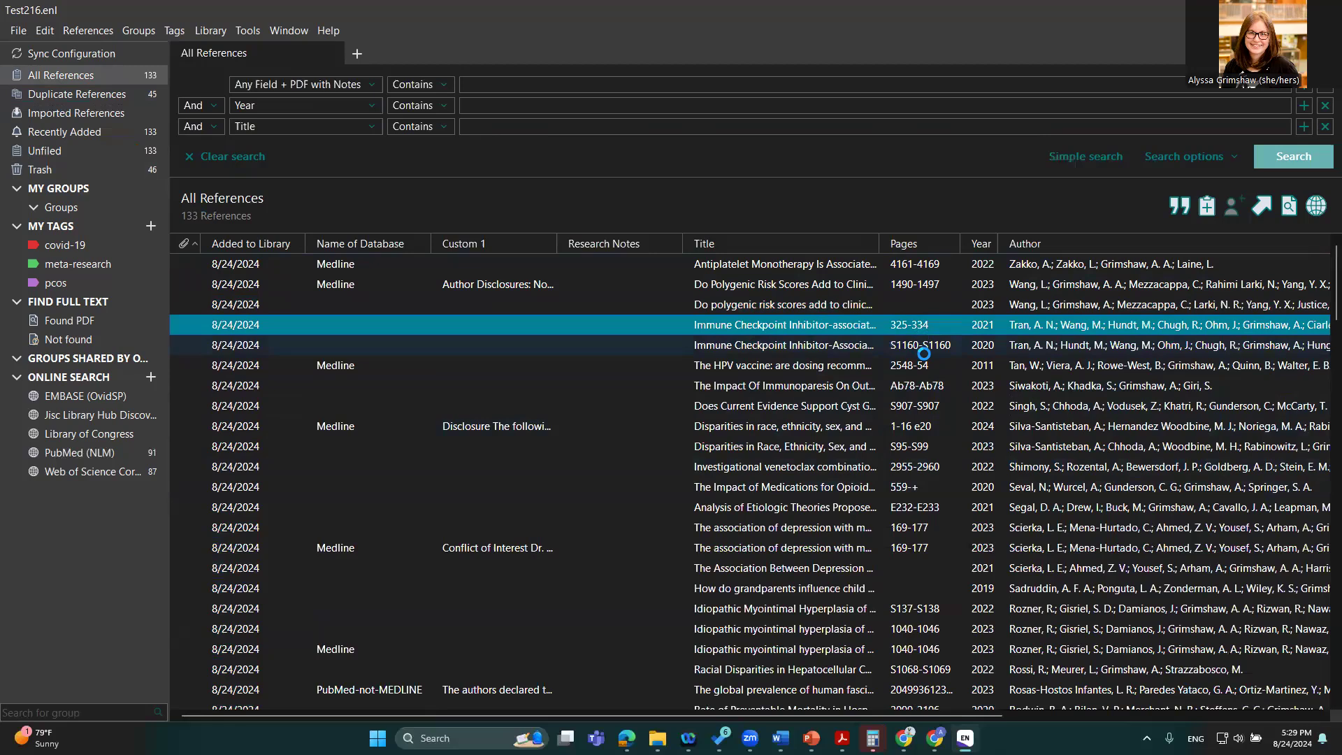
click(923, 350)
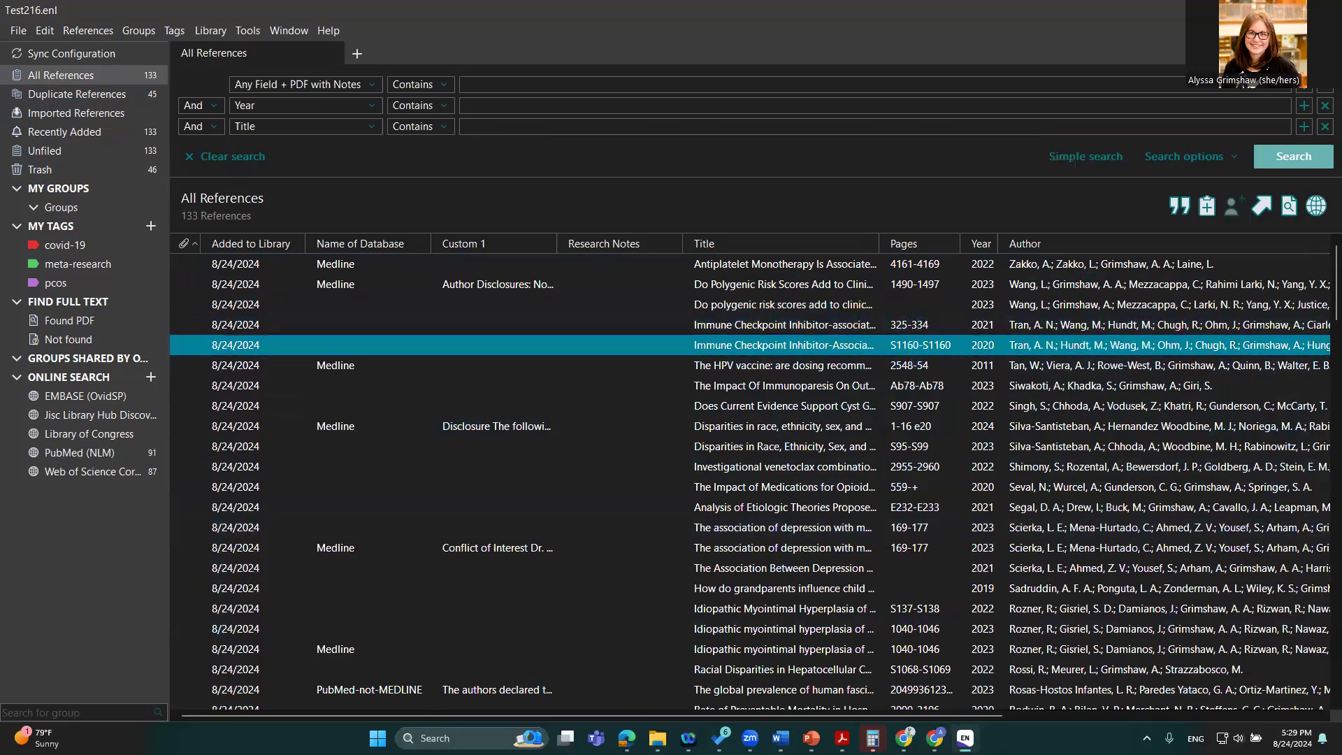
scroll(529, 716, right, 5)
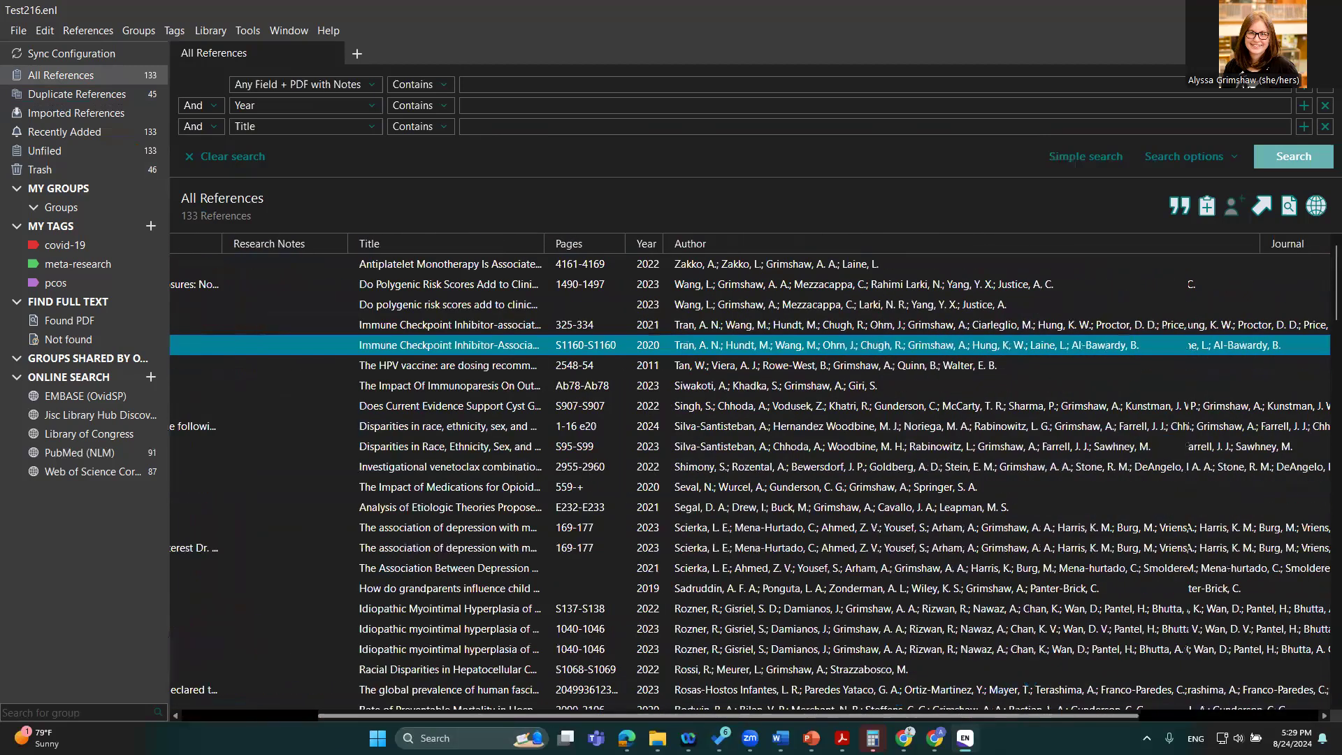
scroll(902, 376, right, 2)
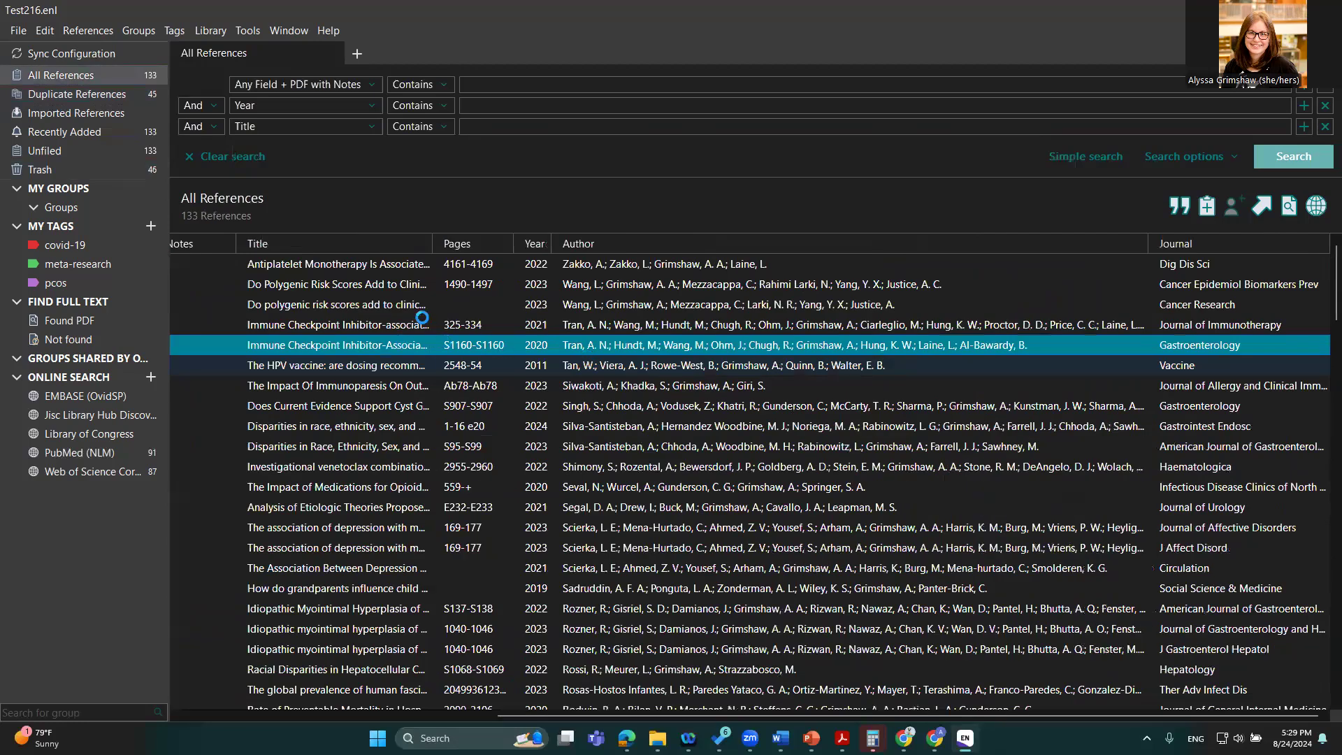
click(422, 320)
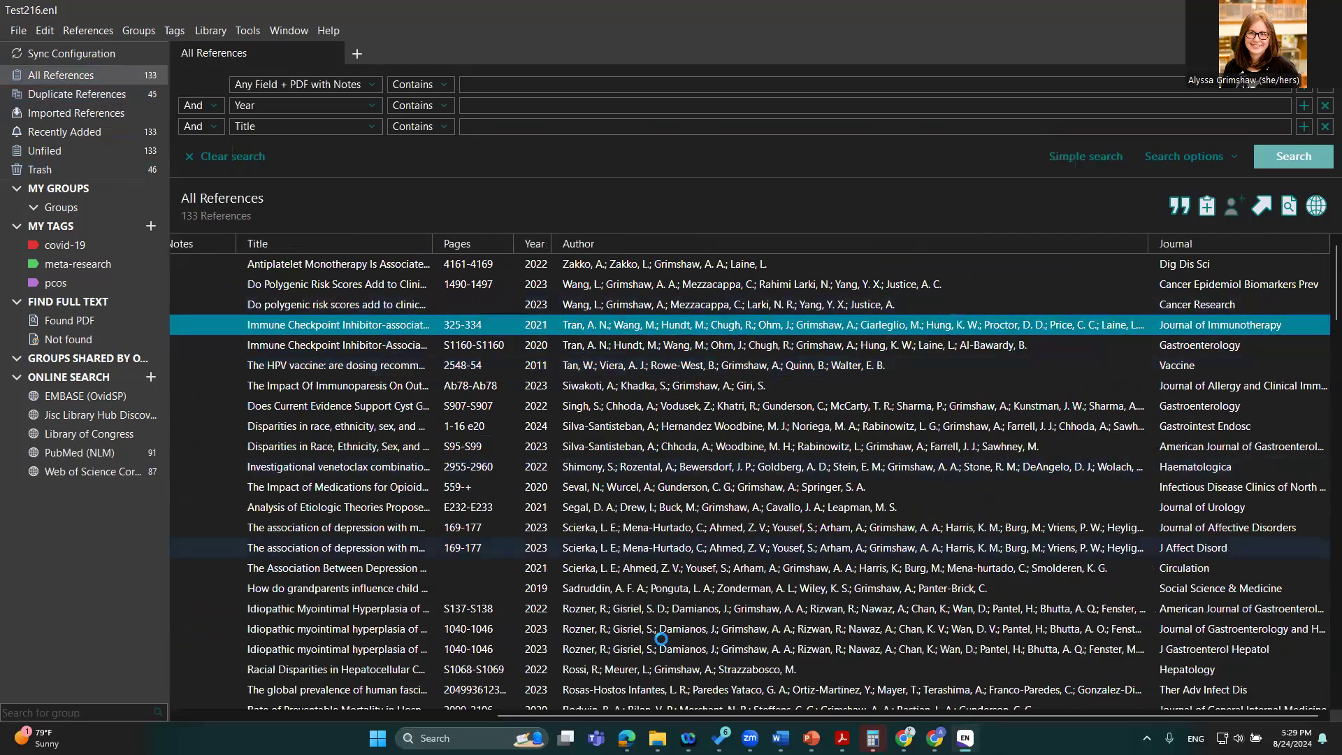
scroll(383, 694, left, 2)
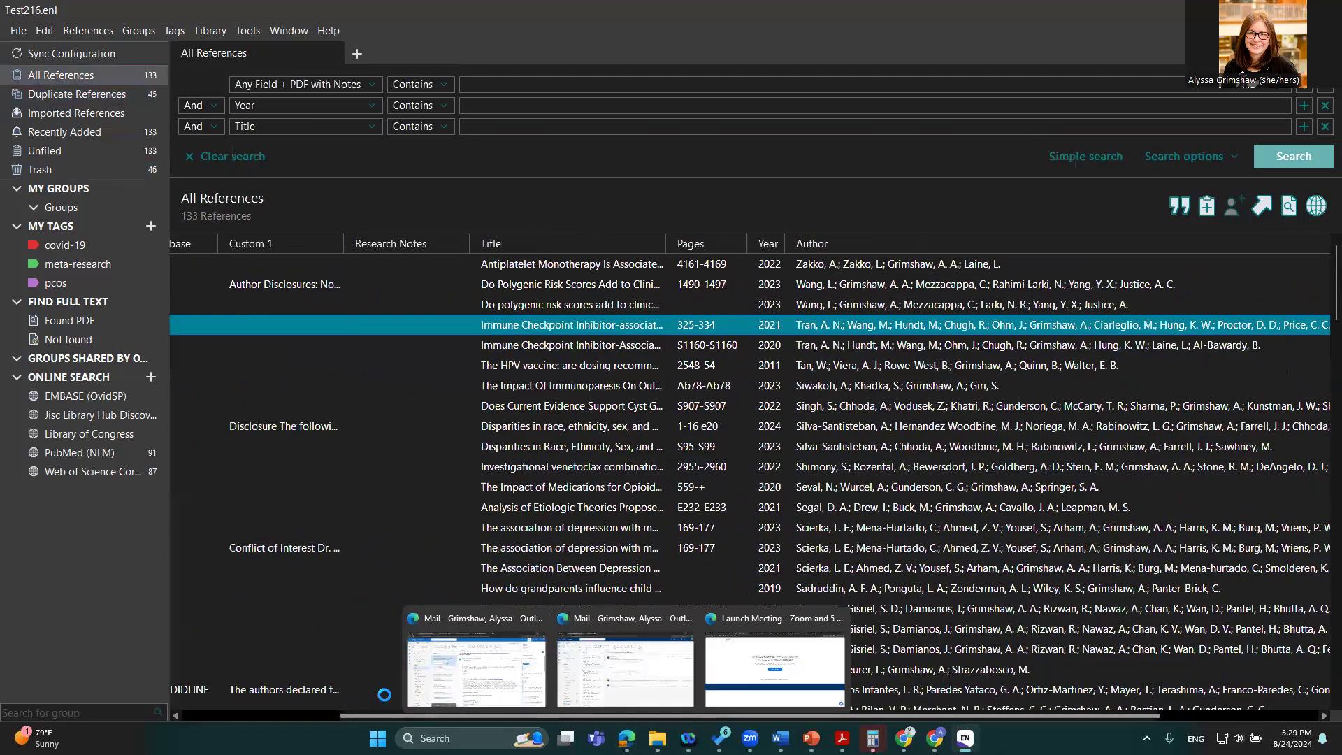
scroll(269, 694, left, 3)
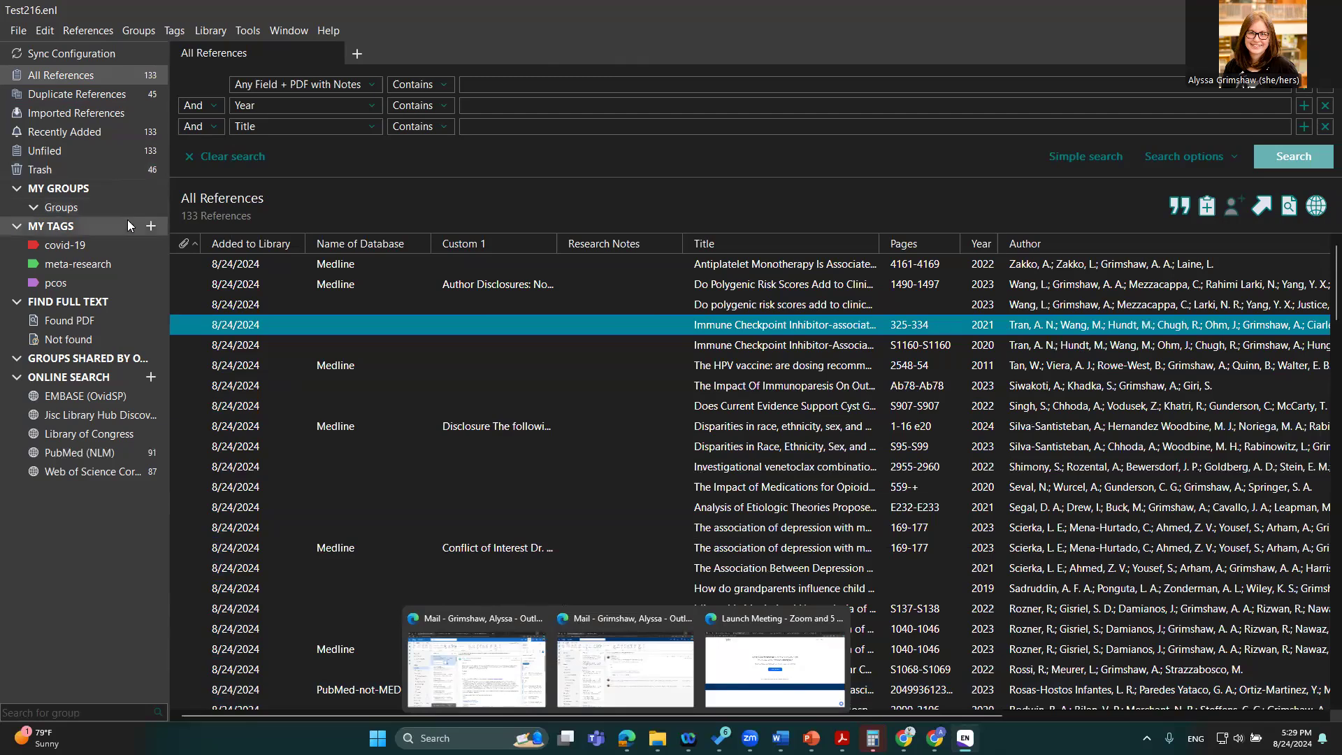
Create a group named "Internal Medicine" in the Groups set
right_click(86, 211)
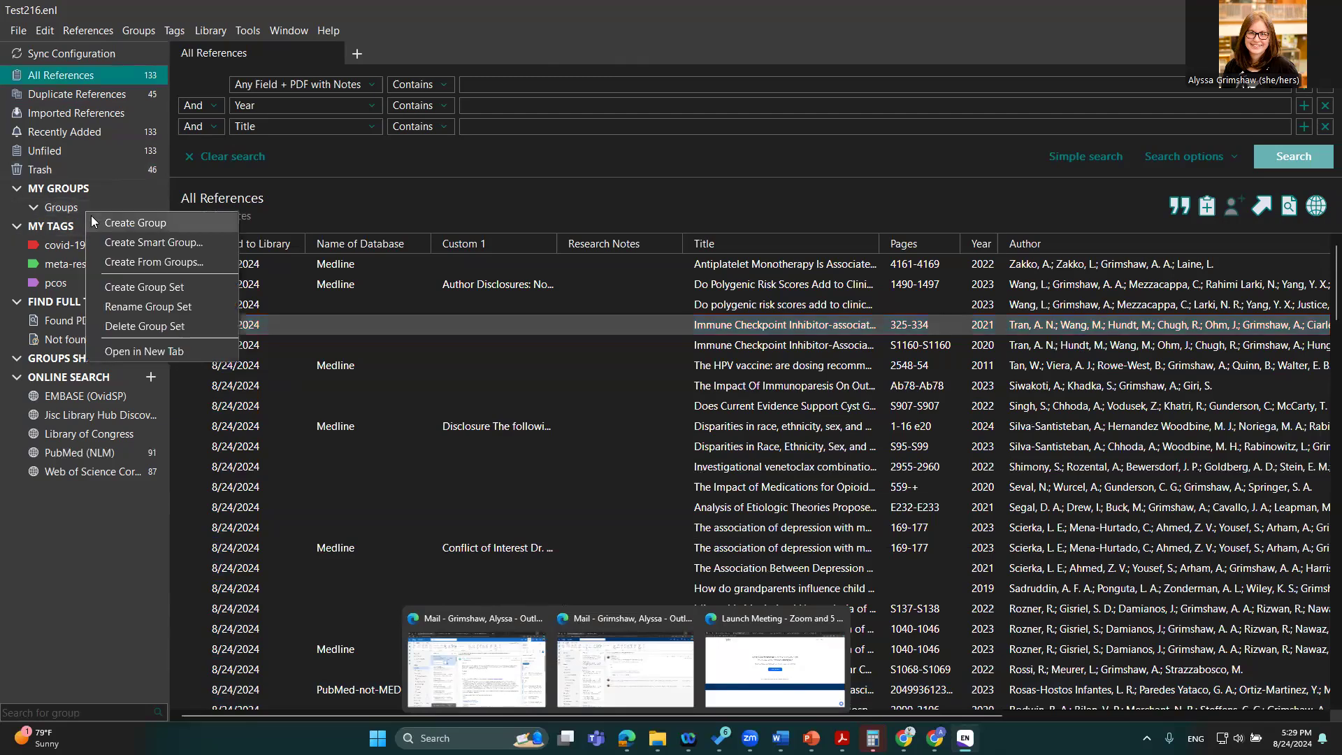
click(97, 222)
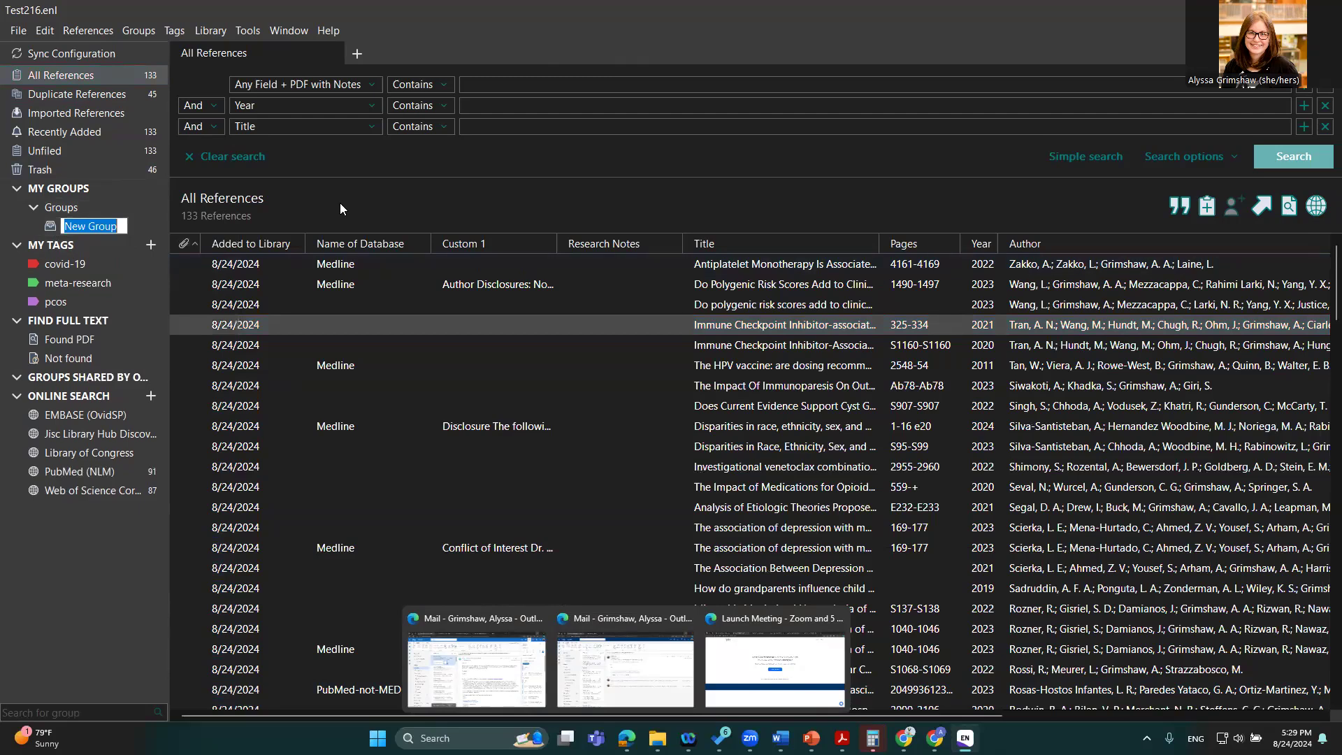
key(BackSpace)
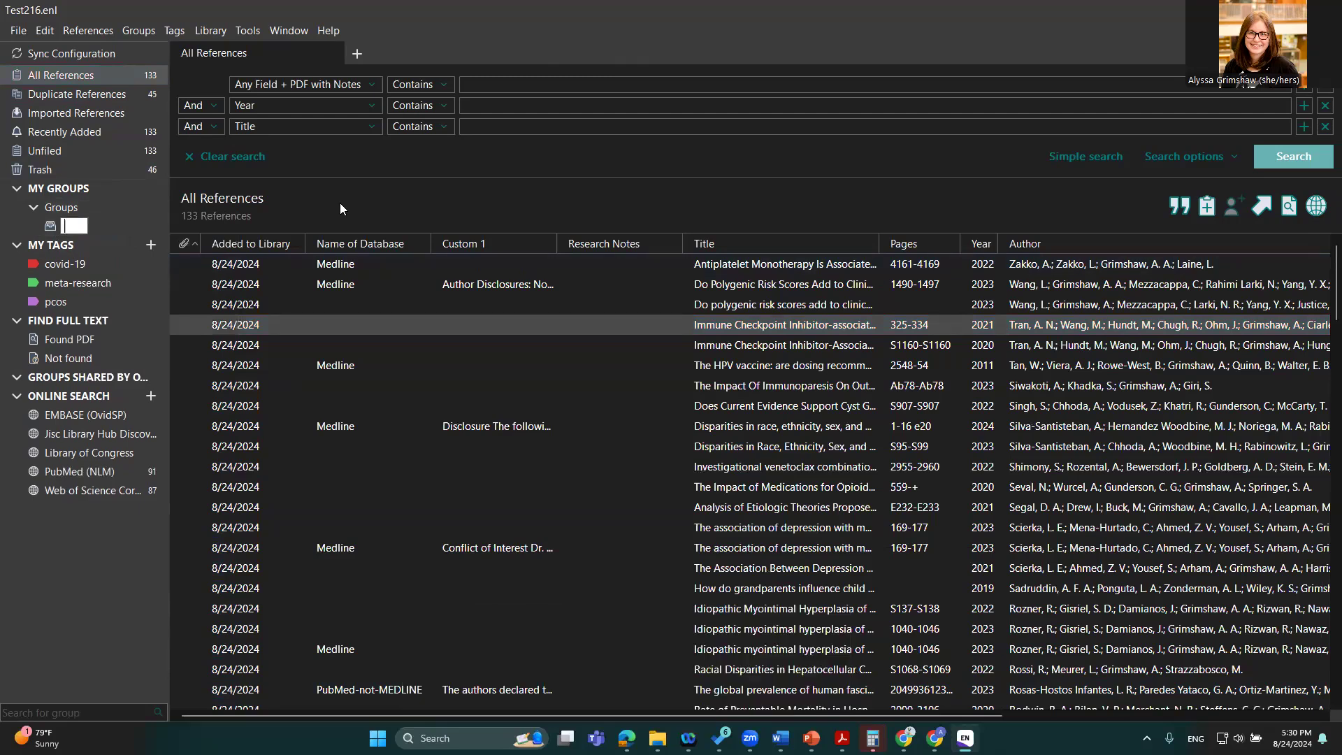
text(Internal Med)
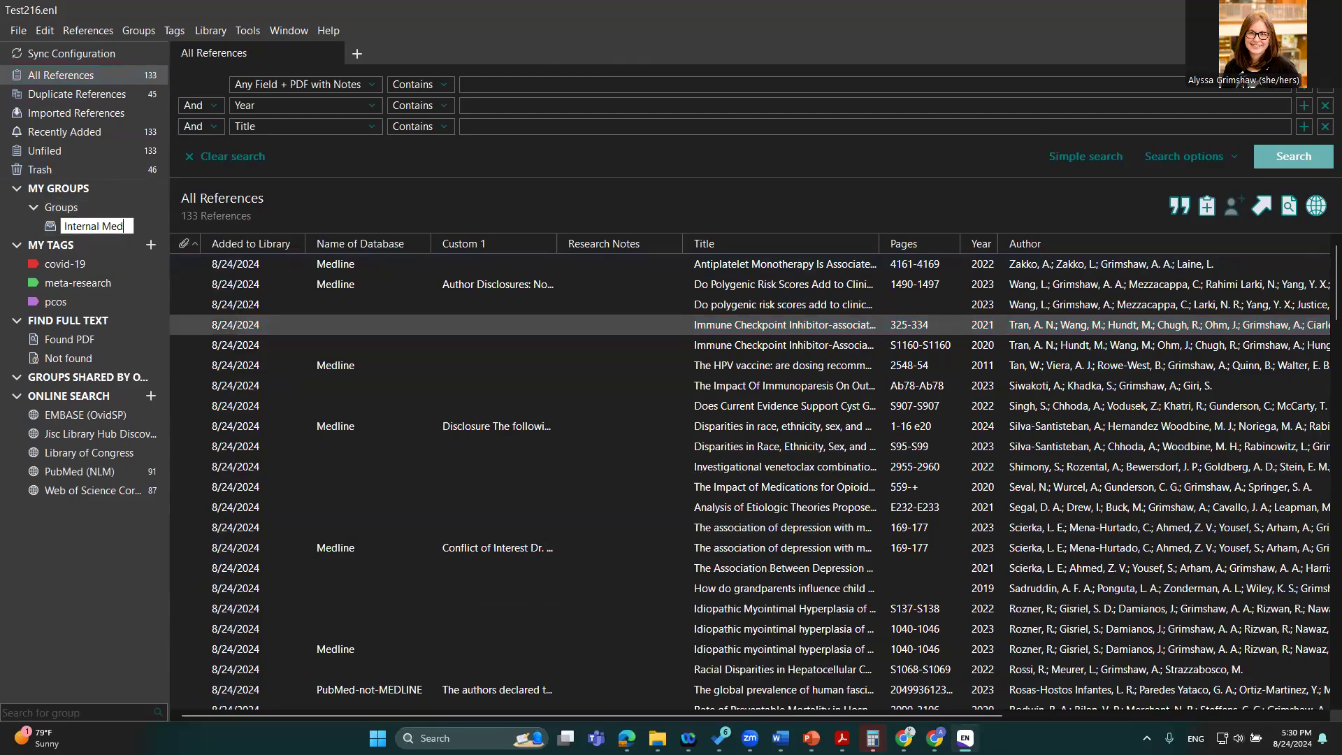
text(icine)
key(Return)
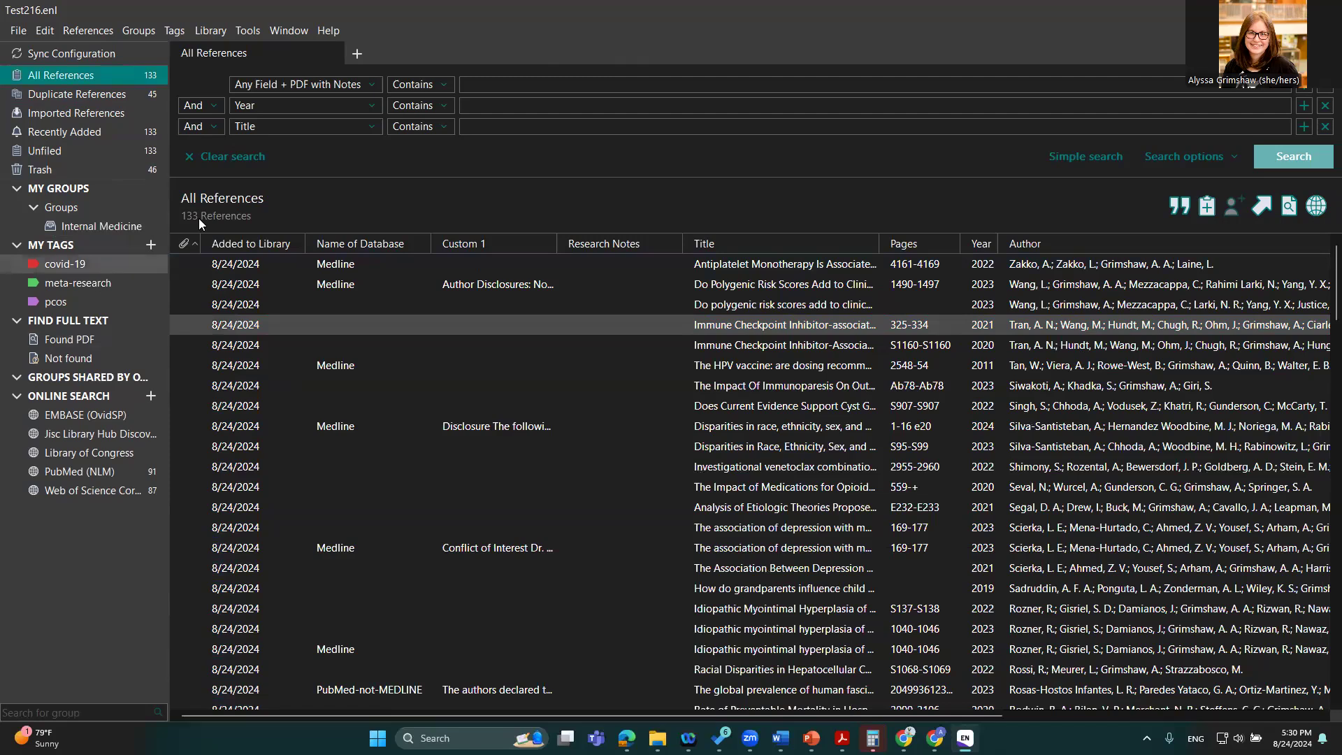
Create a group named "OBGYN" in the Groups set
right_click(80, 217)
click(104, 219)
text(OBGYN)
key(Return)
Create a group named "Urology" in the Groups set
right_click(100, 204)
click(155, 207)
text(U)
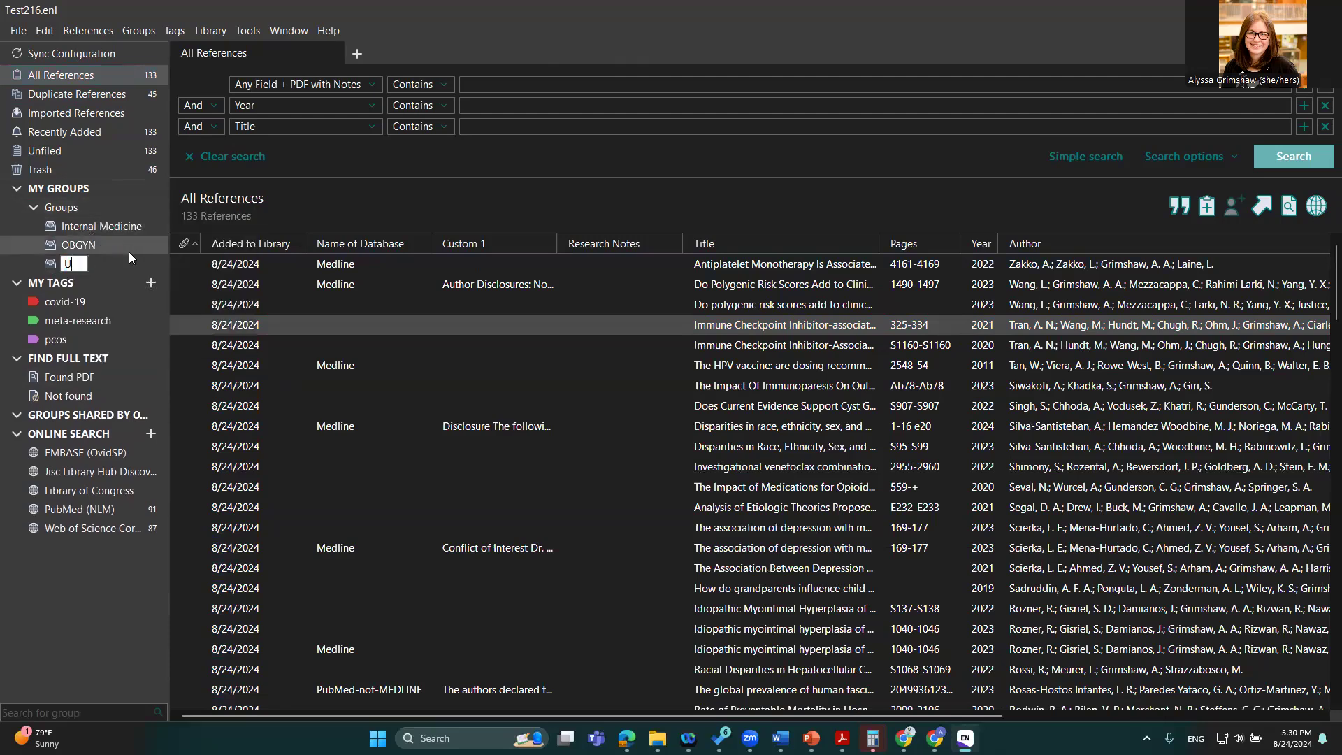
text(rology)
key(Return)
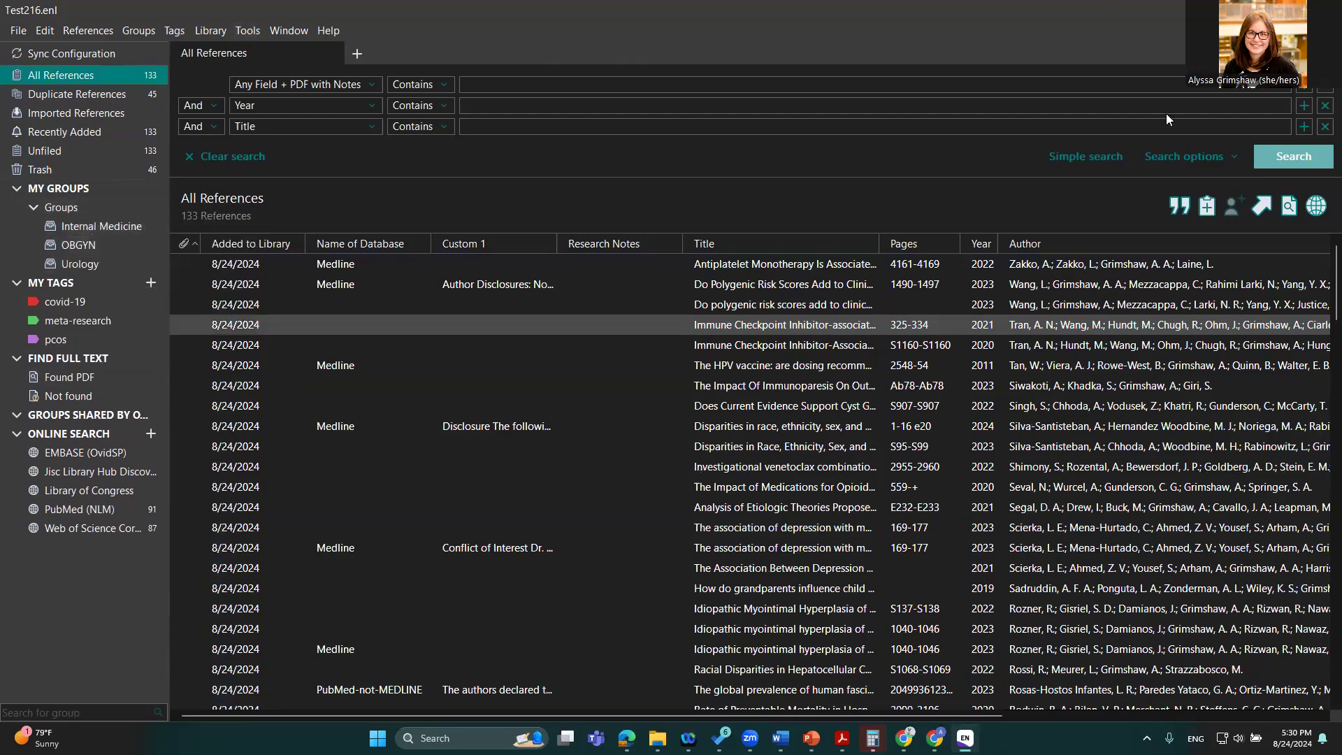
Add the first five references, from "Antiplatelet Monotherapy" through both "Immune Checkpoint Inhibitor" papers, to the Internal Medicine group
click(832, 265)
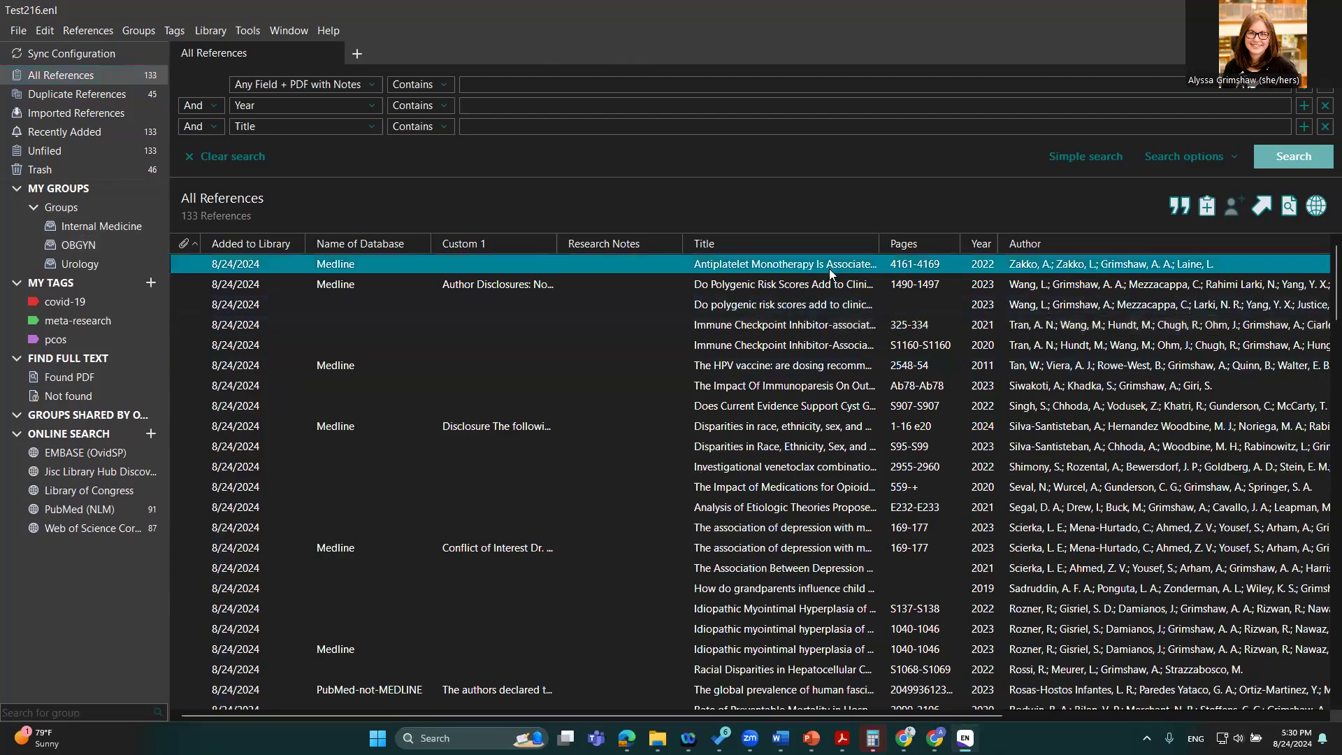
shift+click(778, 344)
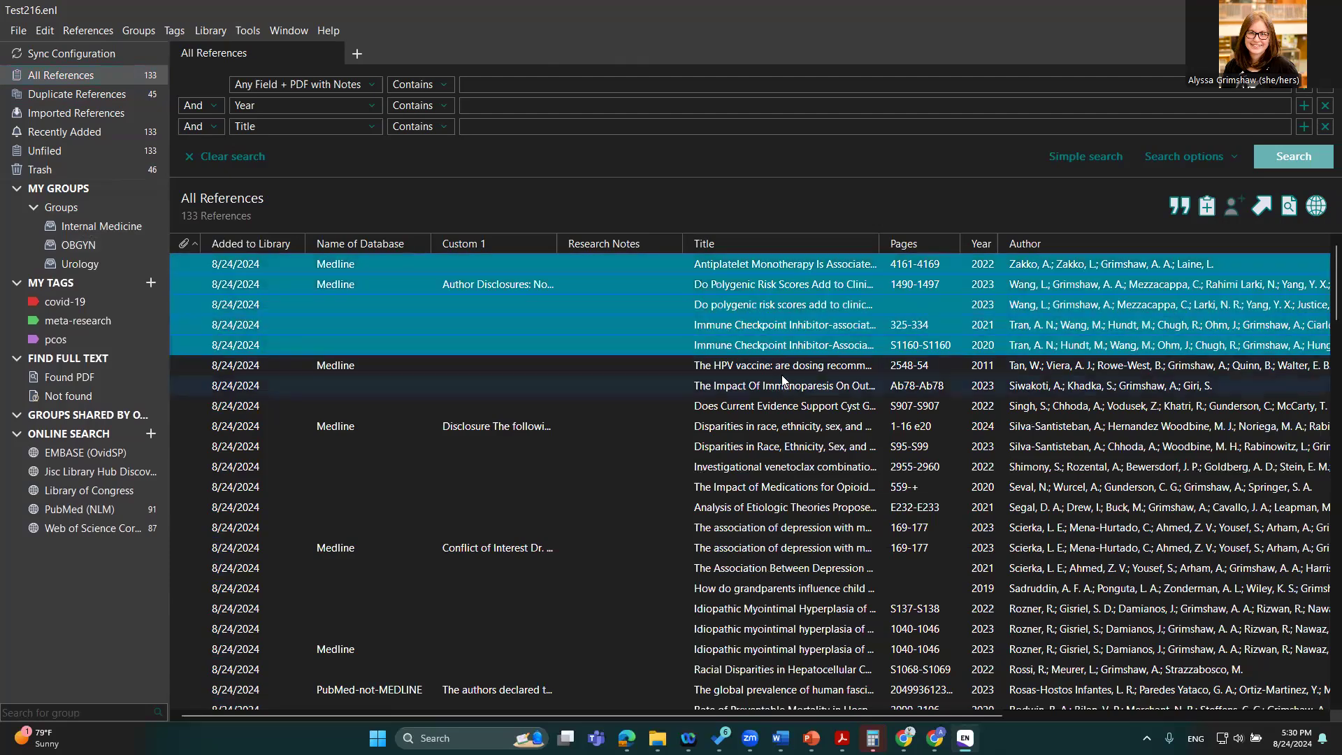
drag(814, 279, 105, 227)
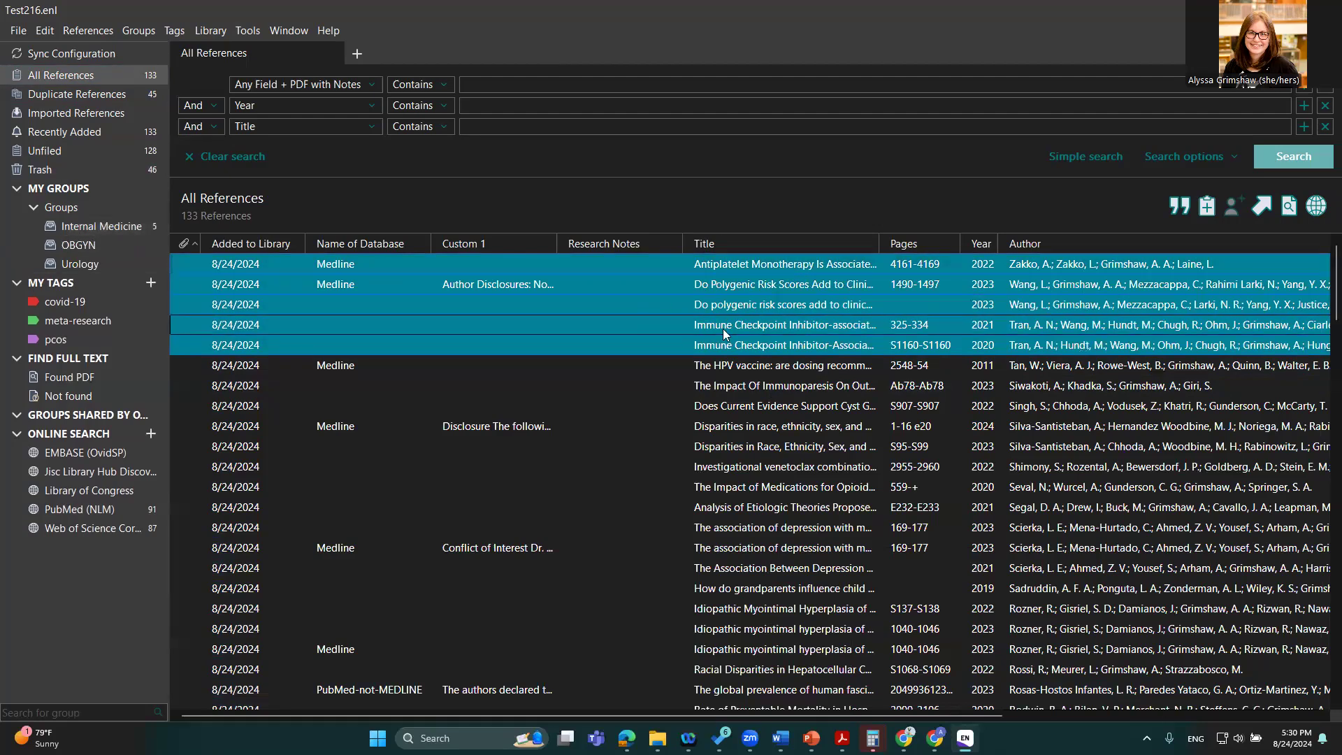
File the HPV vaccine reference and the two below it, putting two into Internal Medicine and one into OBGYN
click(716, 366)
drag(754, 369, 91, 227)
drag(844, 407, 61, 223)
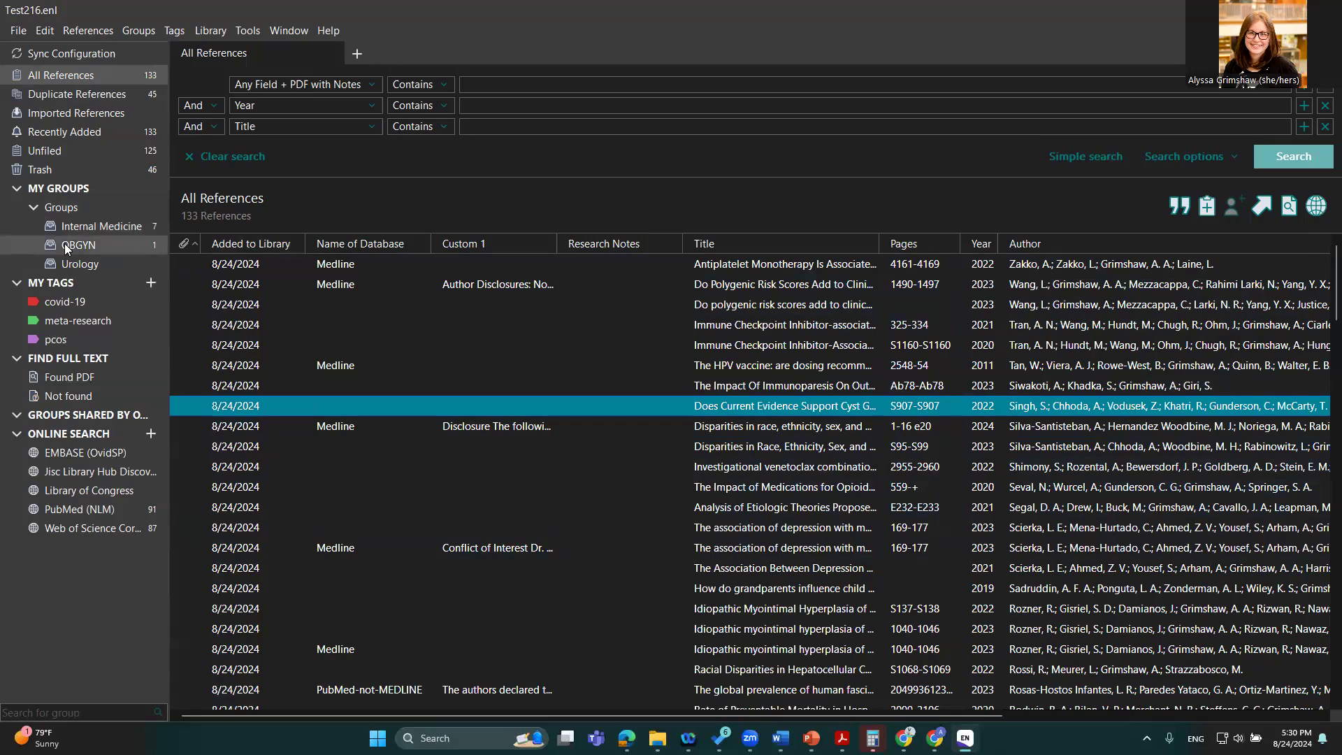
Create a smart group for references whose Author contains the librarian's surname, naming it with that surname followed by "- CV"
right_click(71, 204)
click(120, 242)
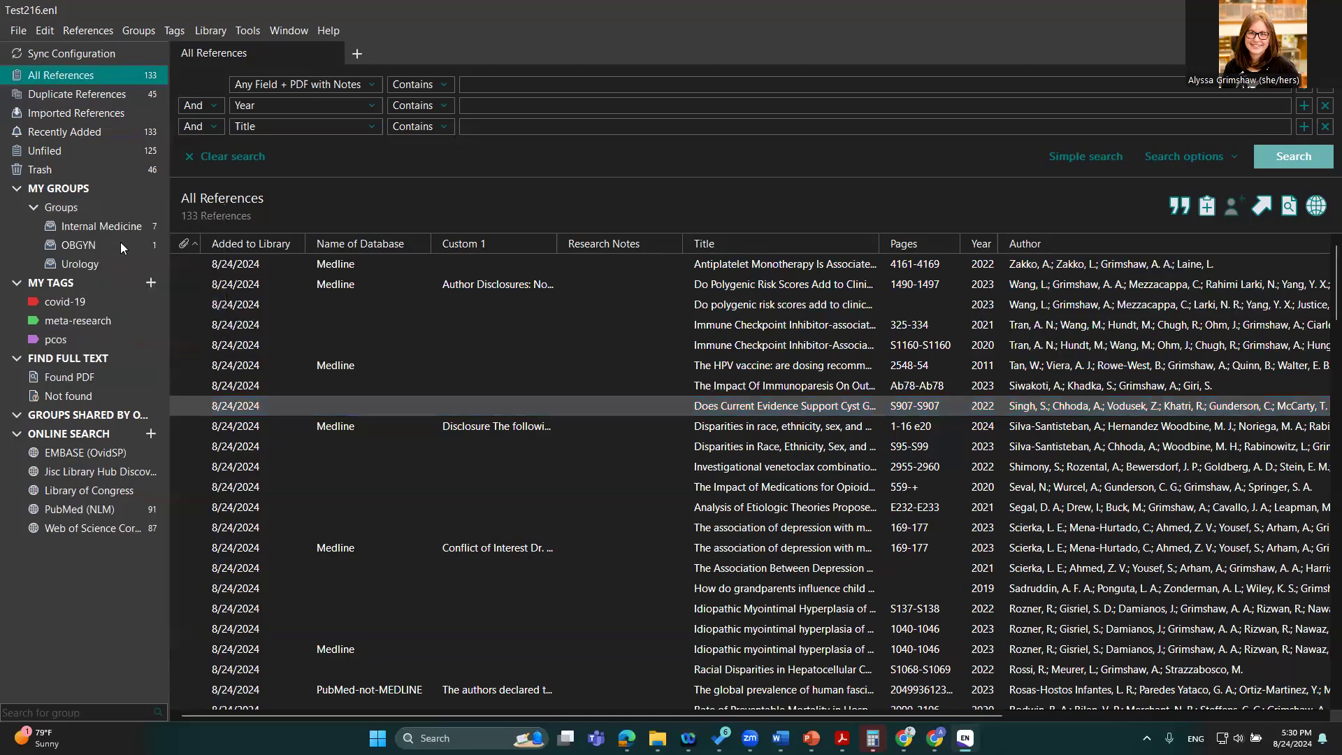
click(620, 347)
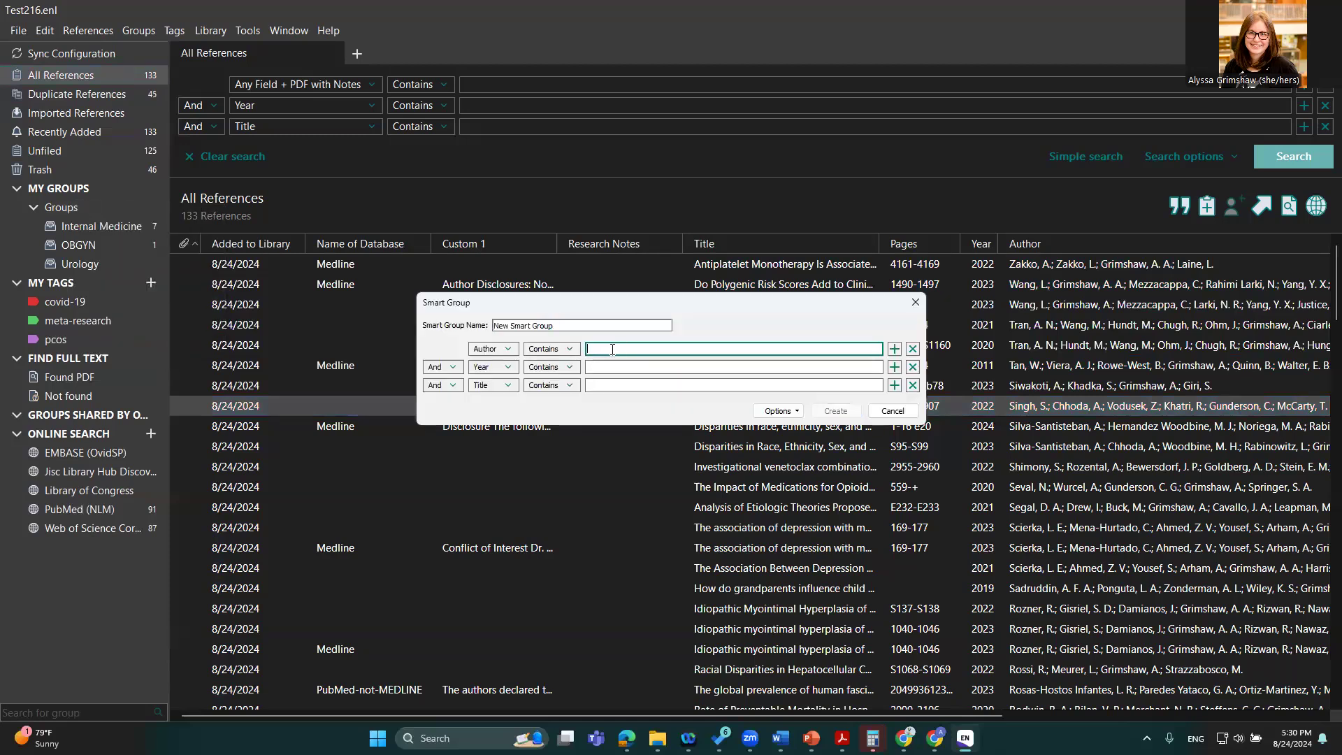
text(Grims)
drag(577, 323, 352, 322)
text(Grimshaw)
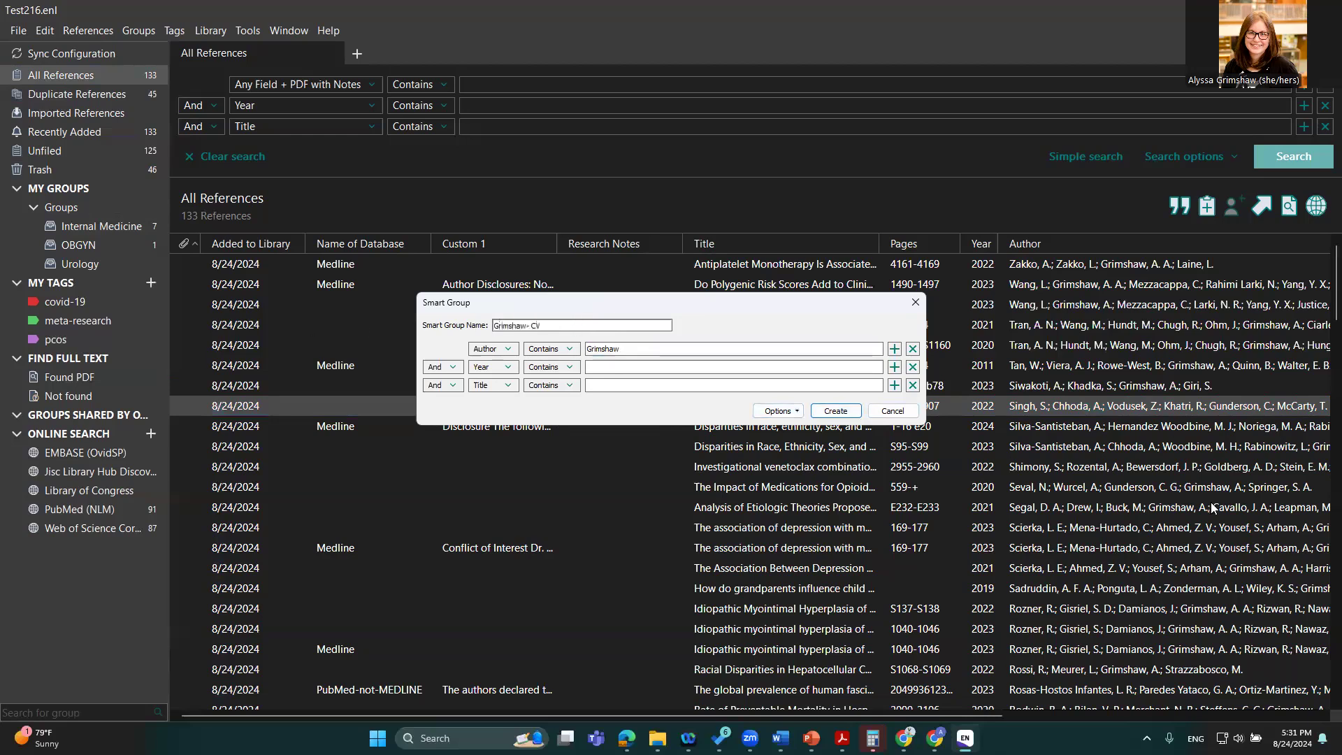
click(845, 411)
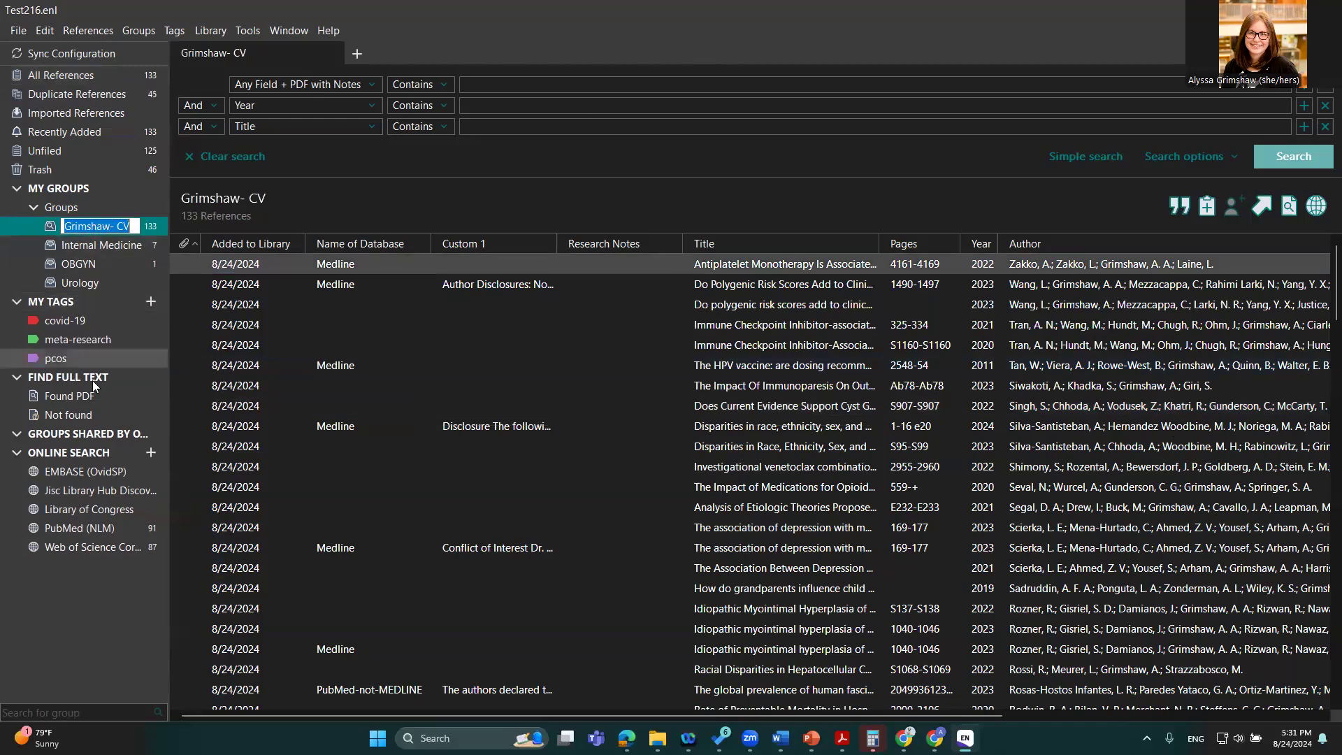
click(678, 426)
Move the non-Medline copy of "The association of depression with m..." (pages 169-177) from the smart group to the trash
scroll(746, 429, down, 20)
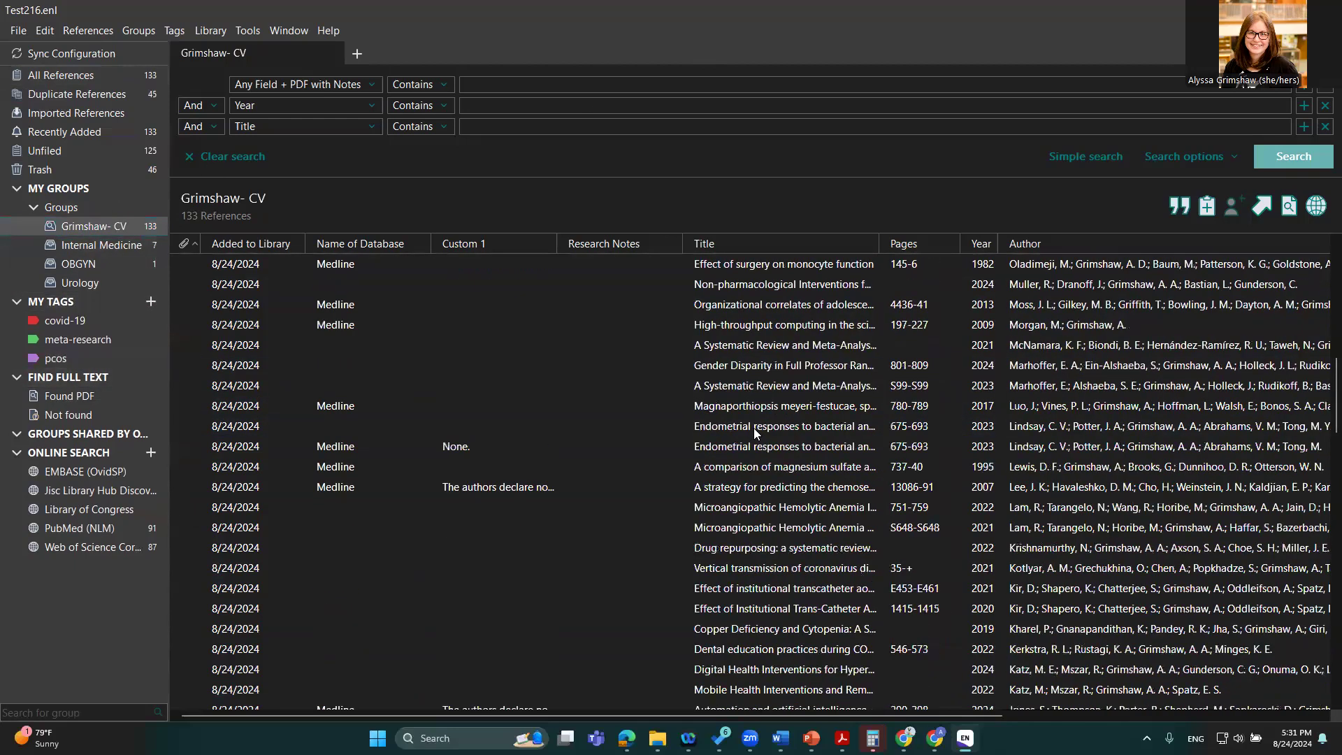
scroll(754, 428, down, 12)
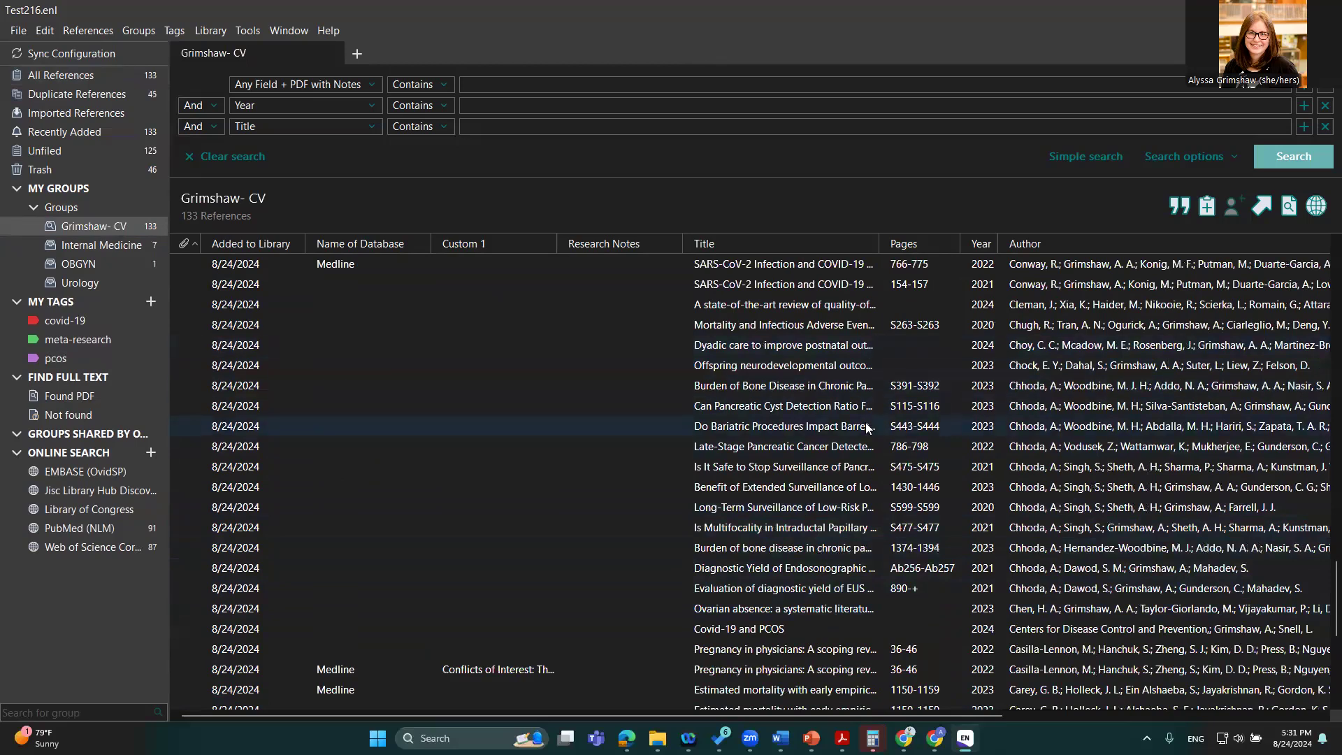
scroll(866, 427, up, 2)
scroll(867, 428, up, 15)
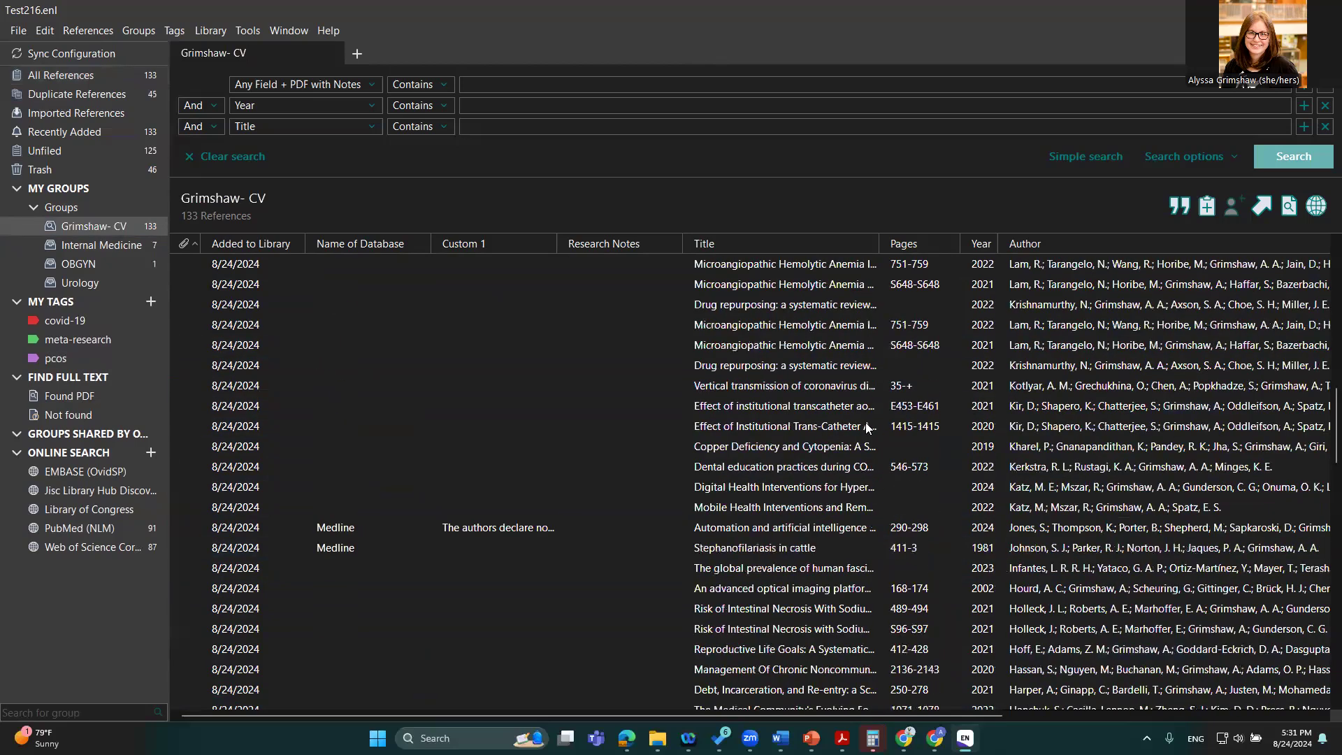
scroll(867, 428, up, 12)
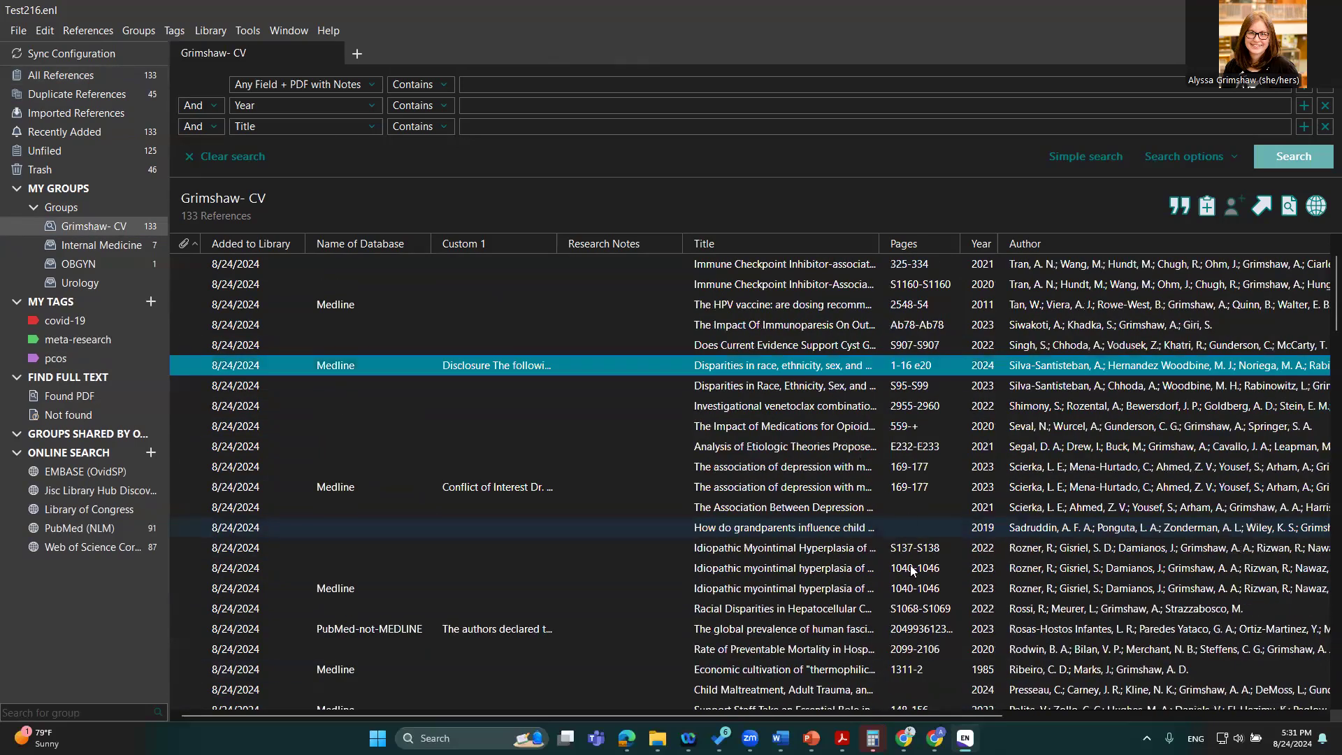
click(916, 552)
click(881, 515)
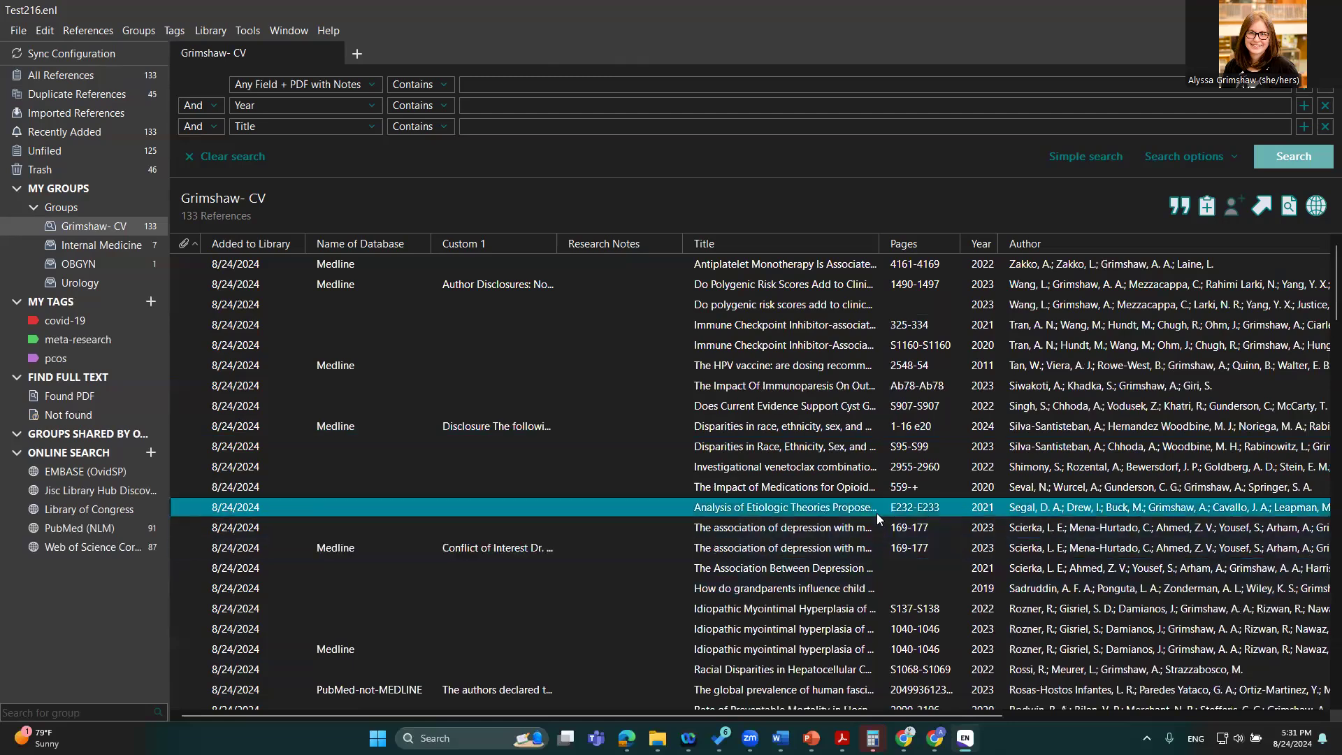
click(898, 532)
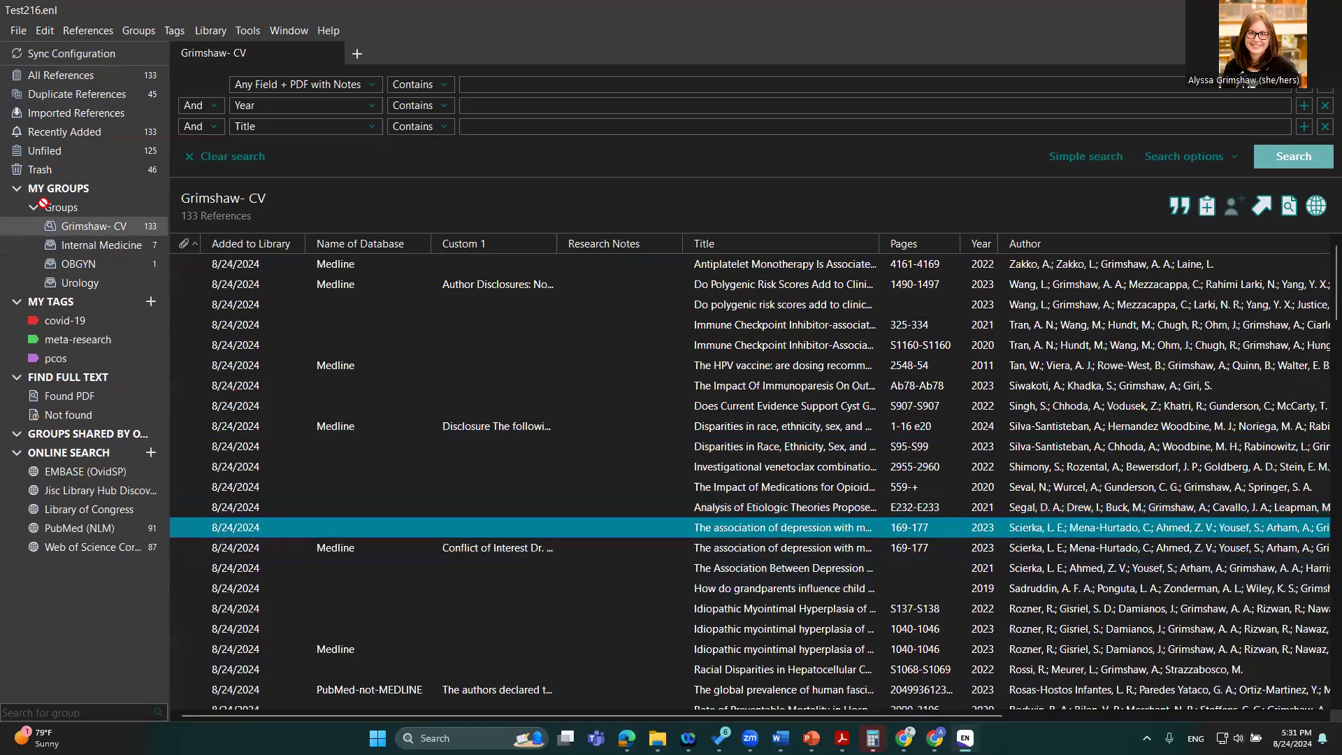
drag(62, 166, 61, 168)
Search the smart group for references whose Title contains "covid-19"
click(726, 327)
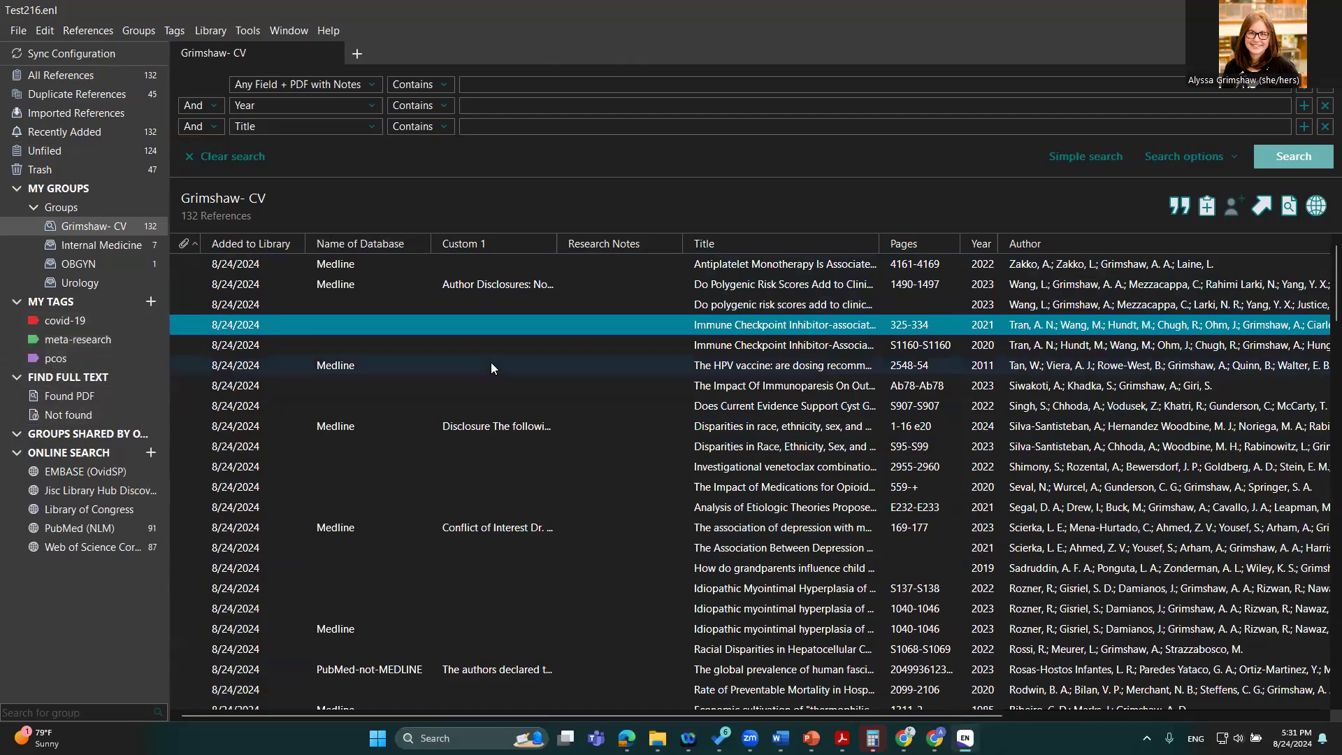
click(742, 289)
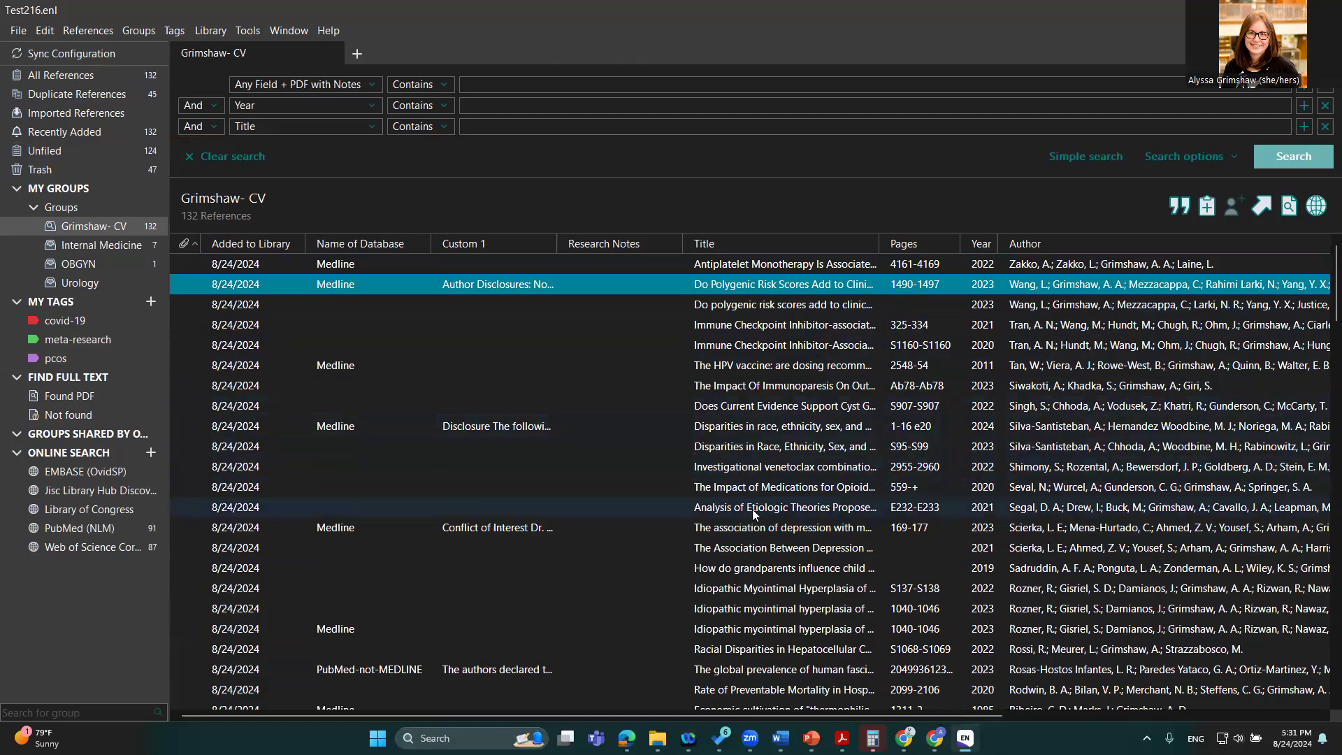
scroll(765, 496, down, 2)
scroll(764, 498, down, 4)
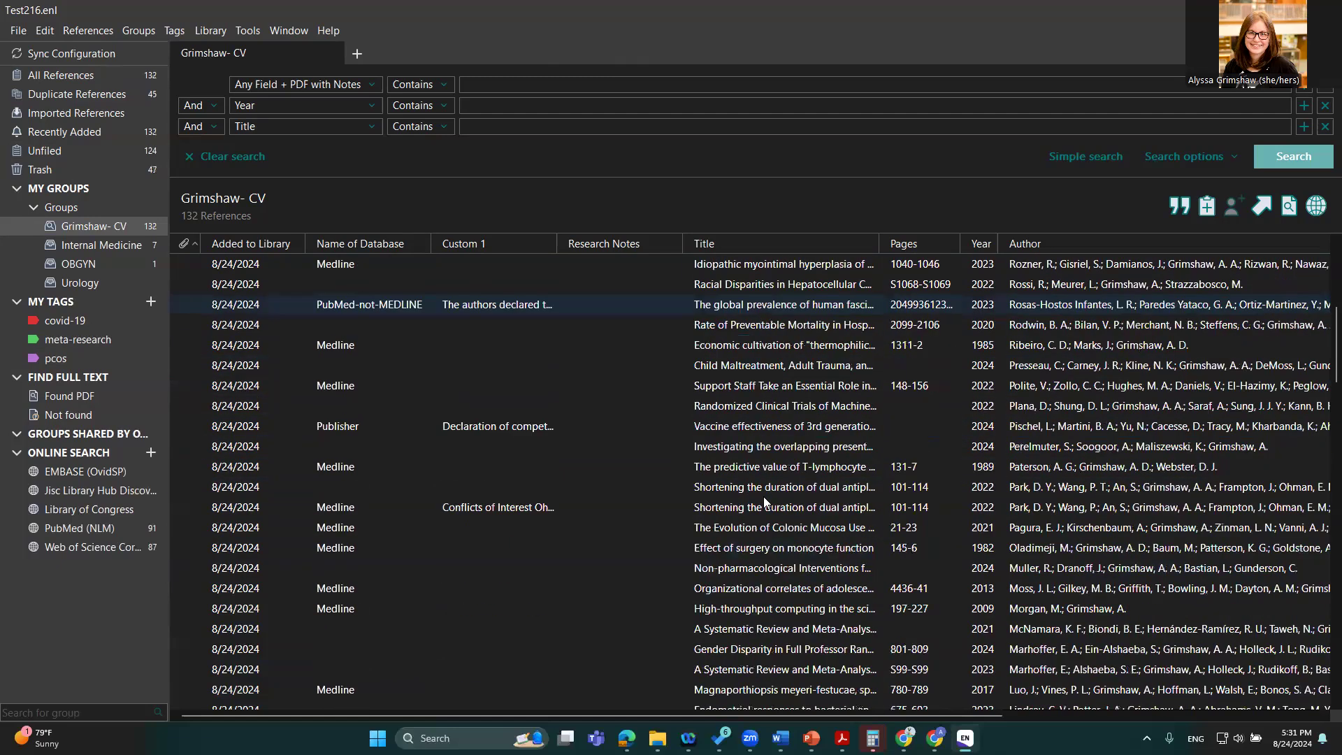
scroll(763, 498, down, 3)
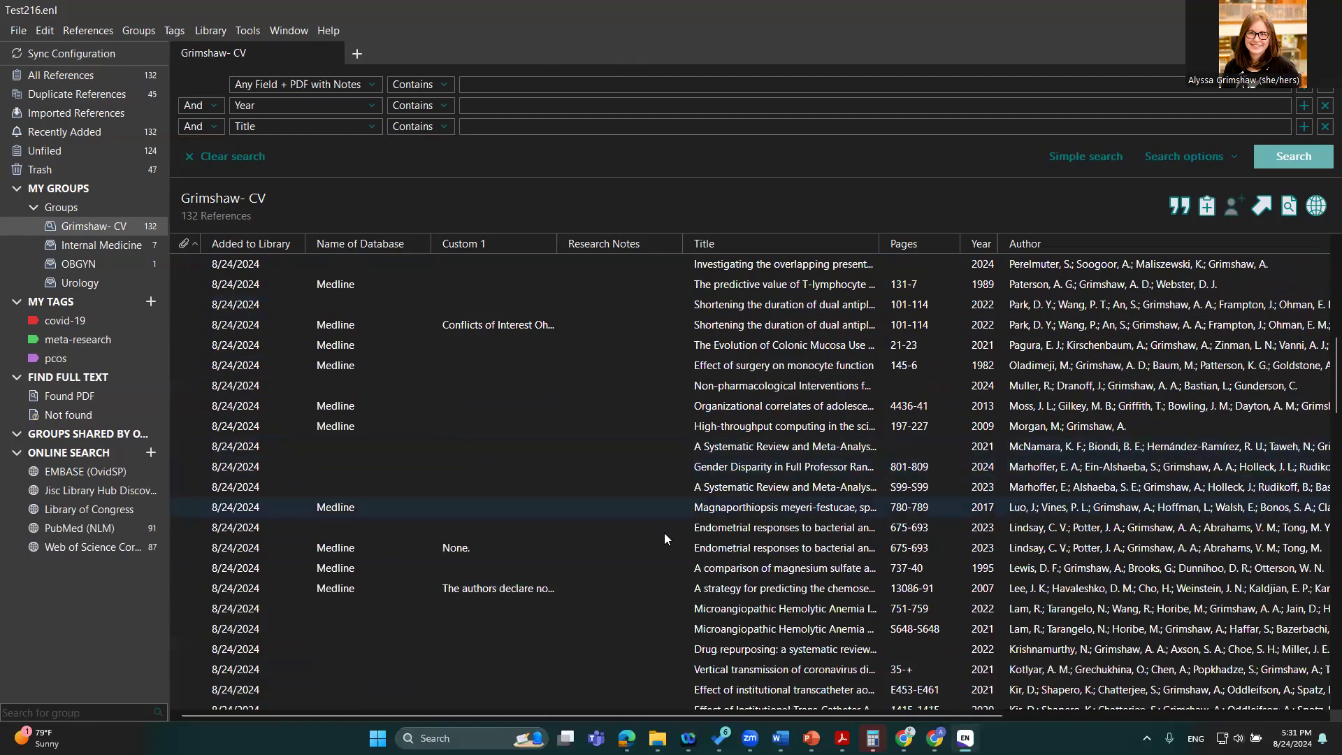
click(577, 127)
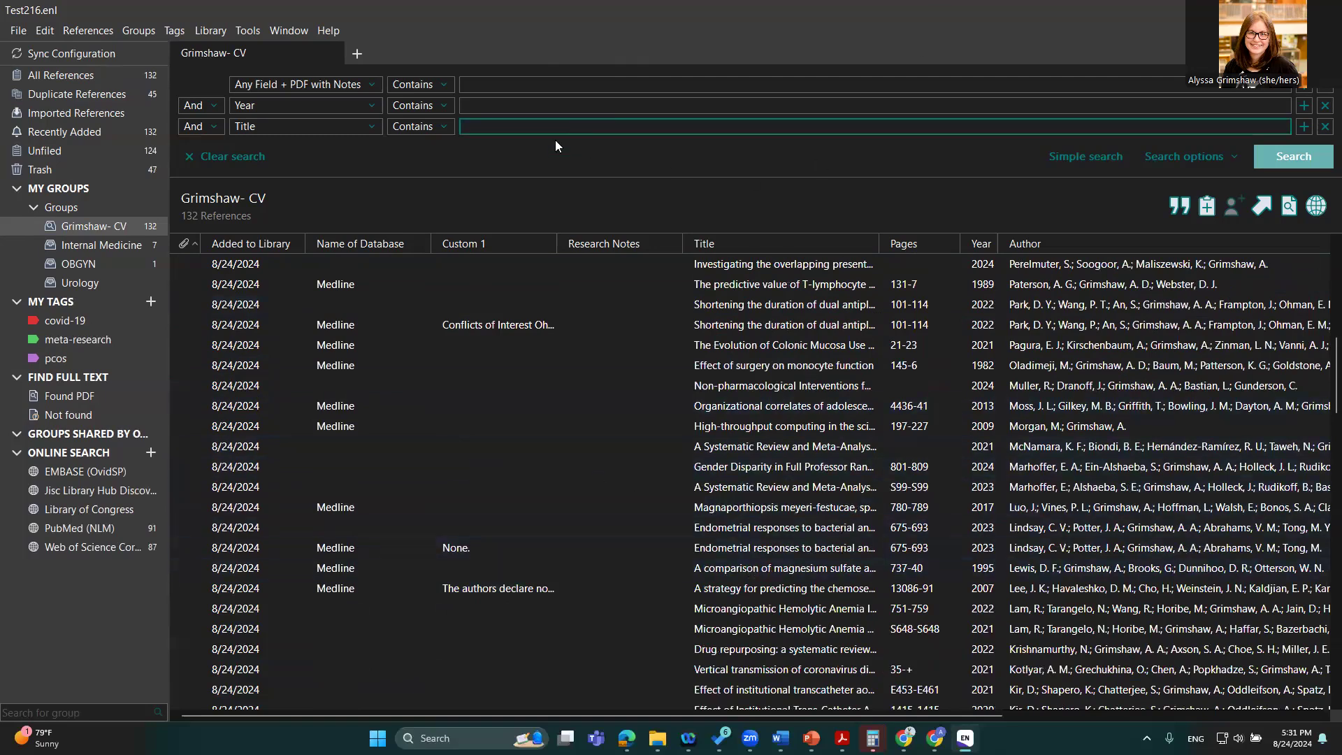
text(covid-19)
key(Return)
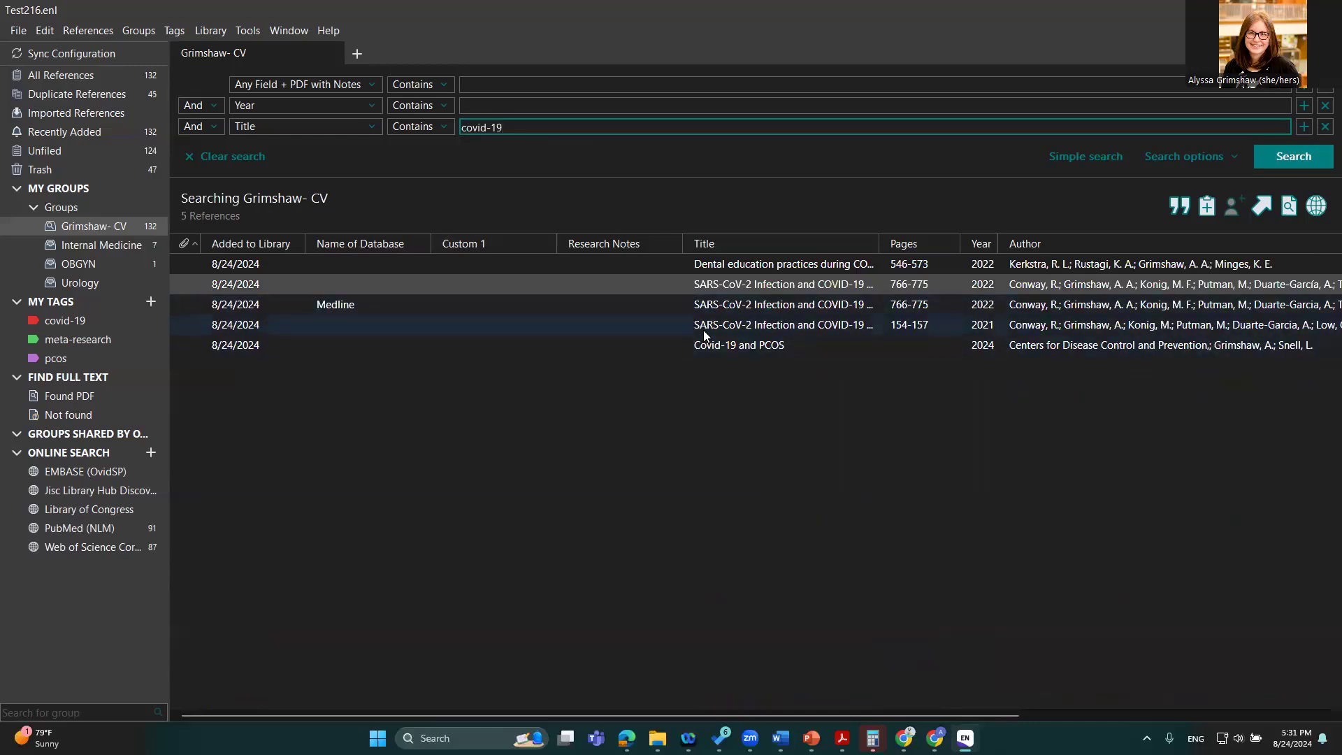
Trash the Medline copy of the SARS-CoV-2 reference with pages 766-775, and tag all remaining search results as covid-19
click(725, 305)
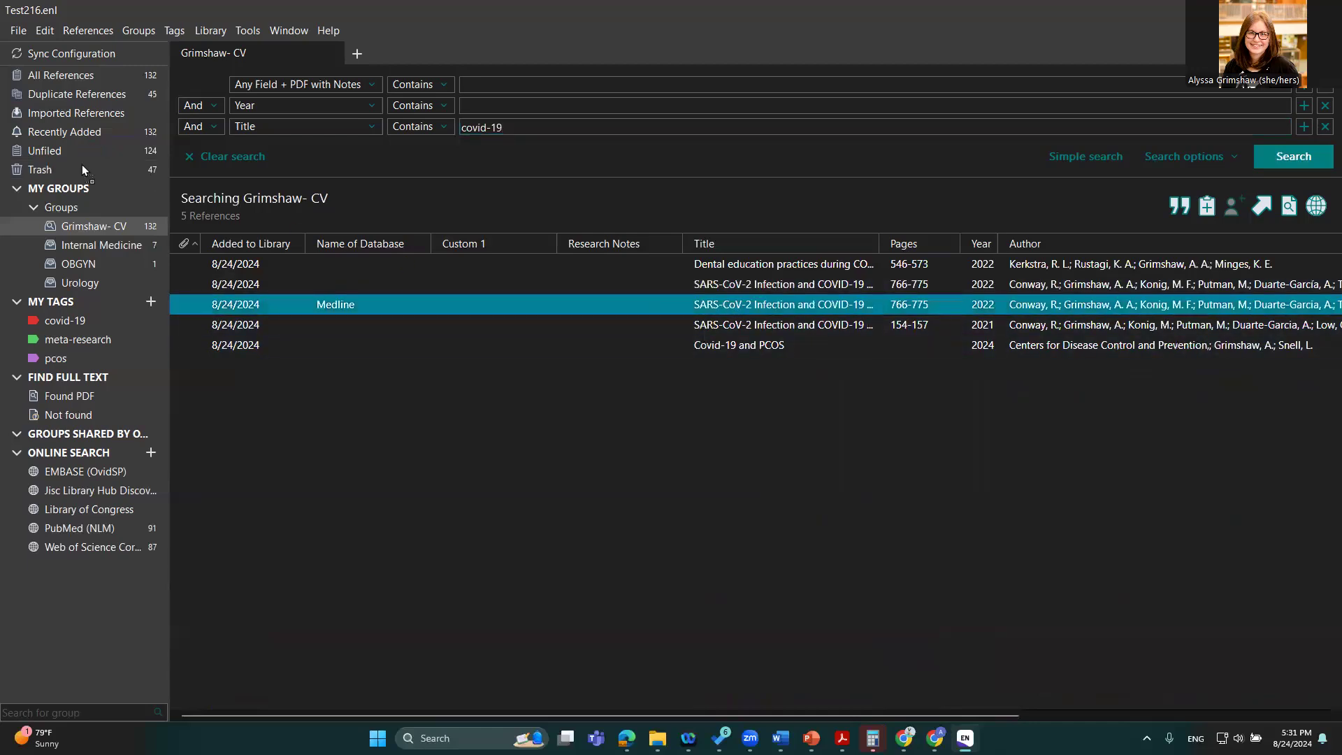
drag(82, 170, 81, 170)
click(874, 270)
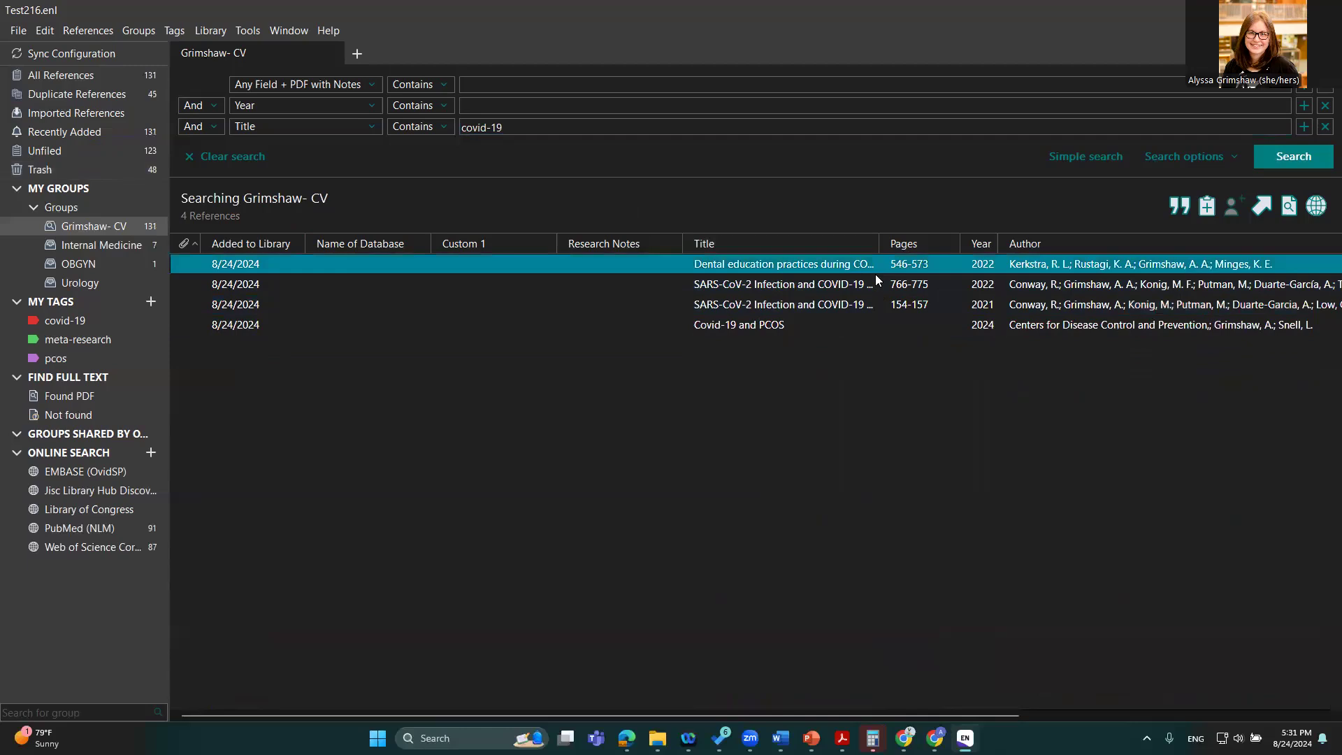
shift+click(869, 329)
click(869, 328)
shift+click(877, 263)
drag(877, 323, 87, 321)
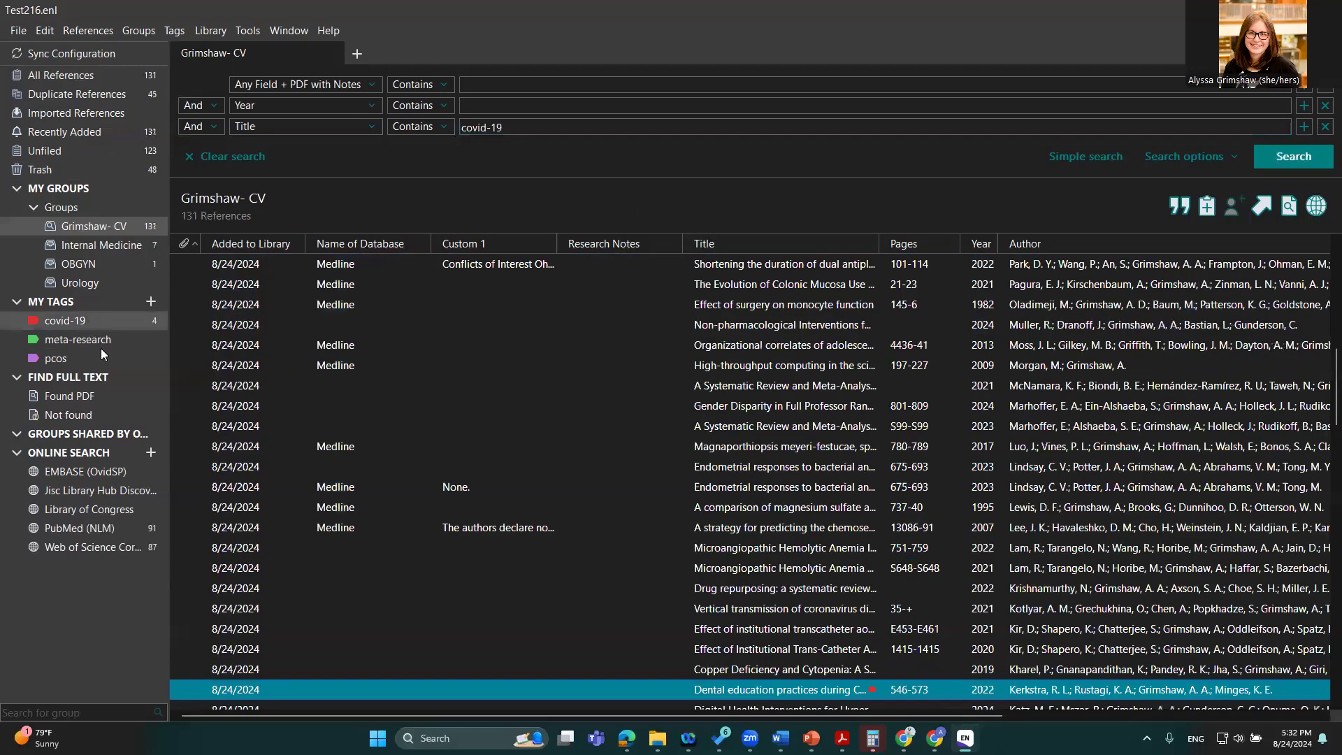
scroll(699, 573, down, 7)
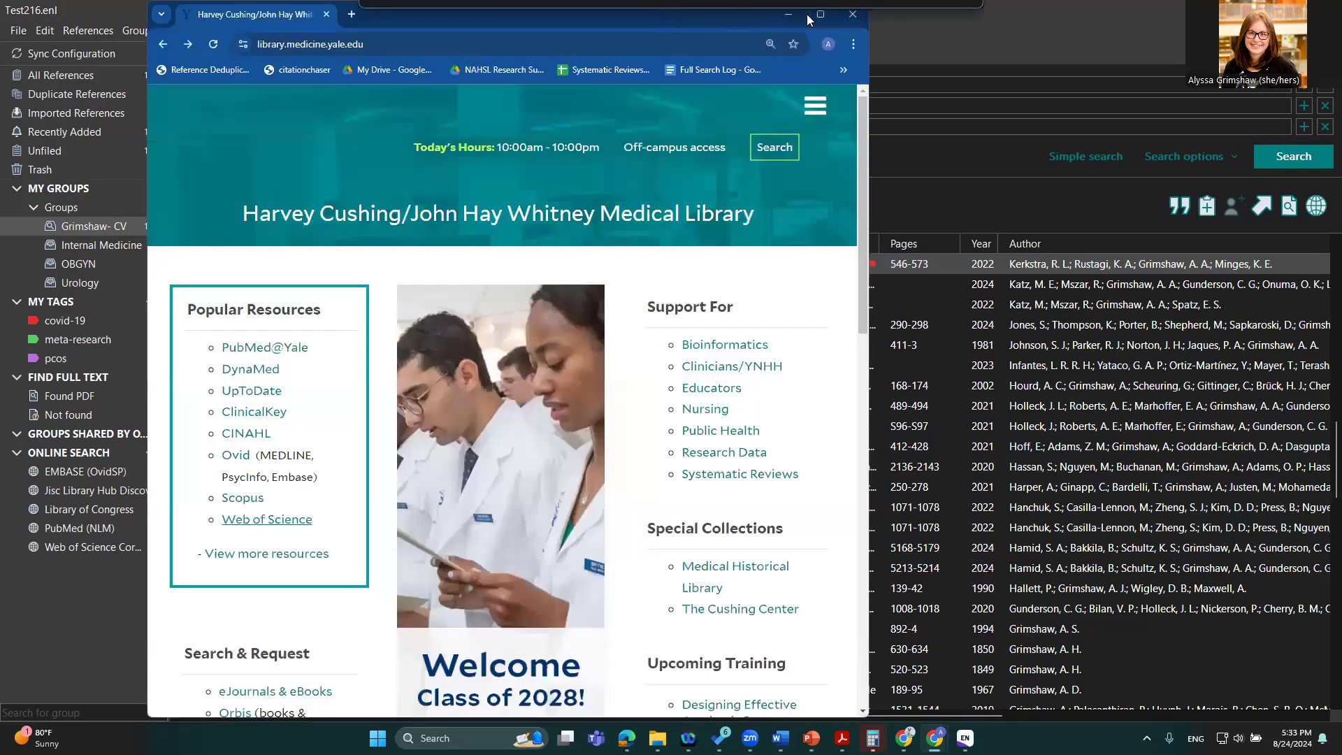
Switch to Chrome and filter the medical library's full list of databases, resources and tools by the title "drug"
click(822, 14)
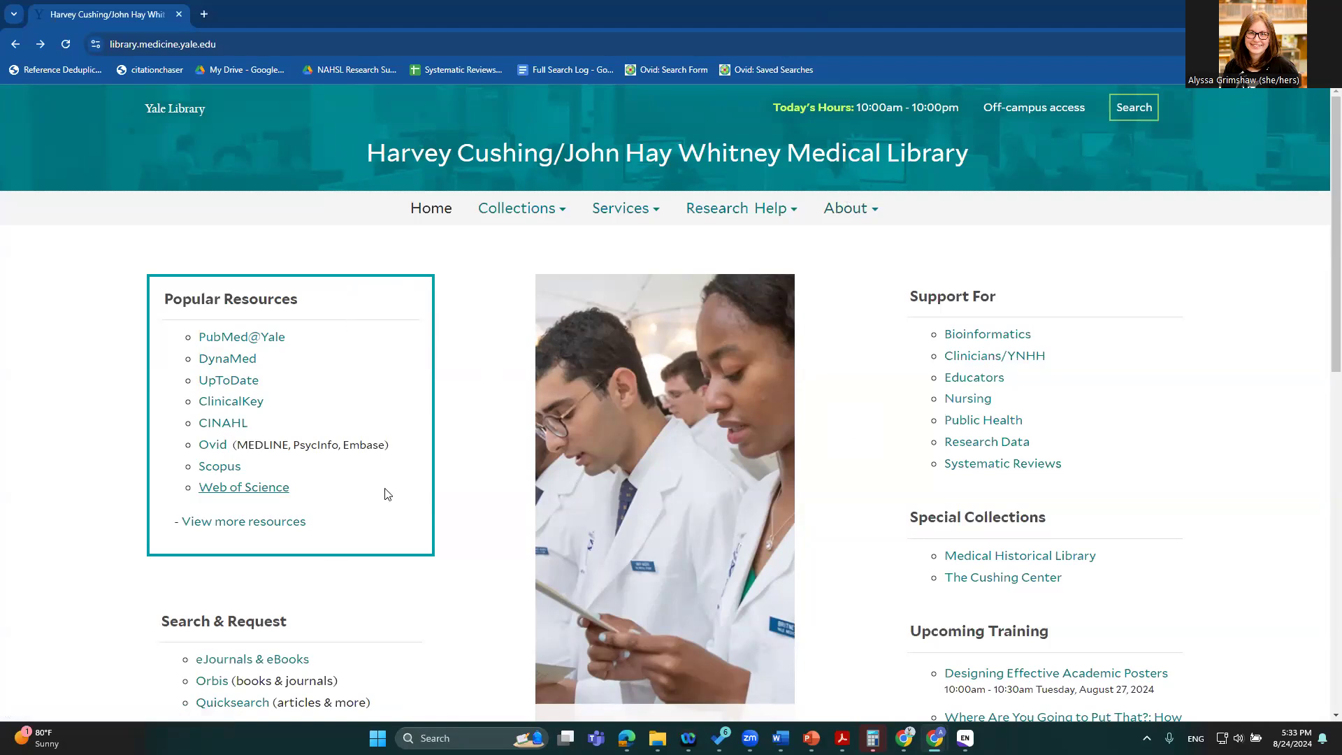
click(286, 529)
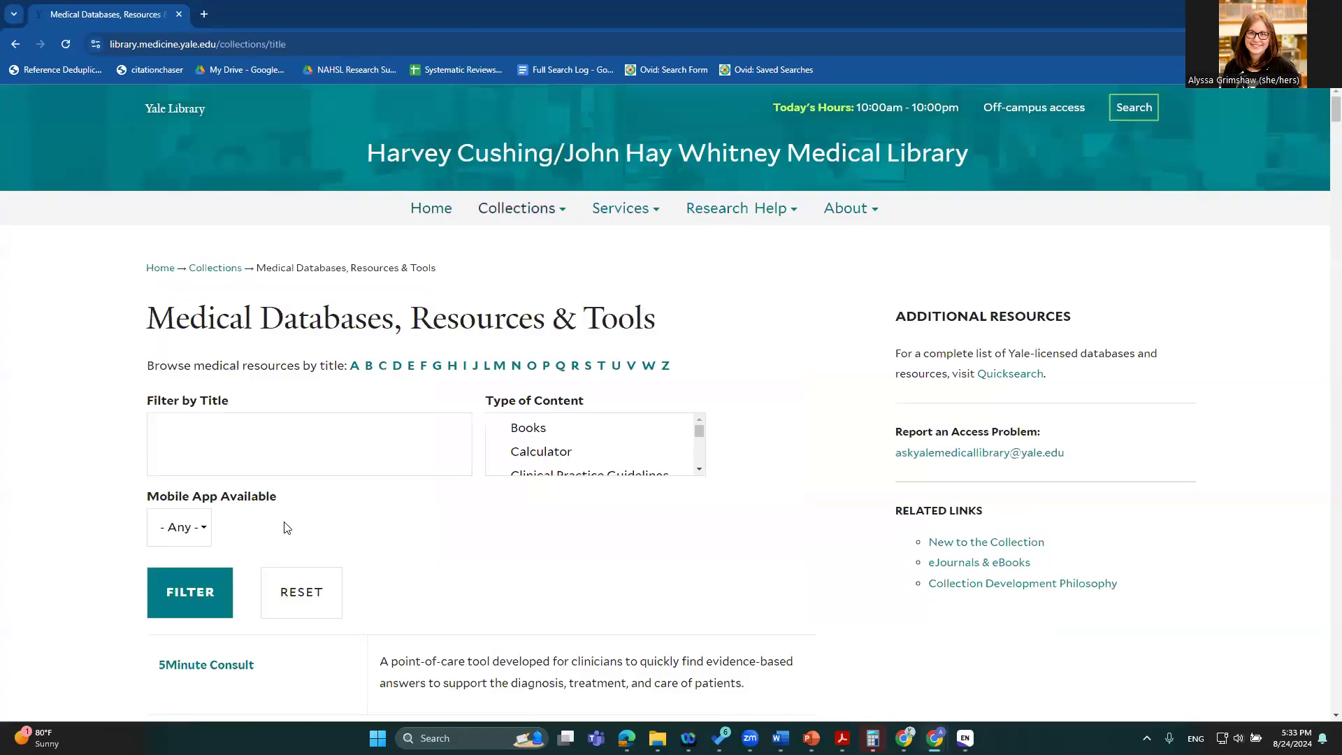
click(259, 444)
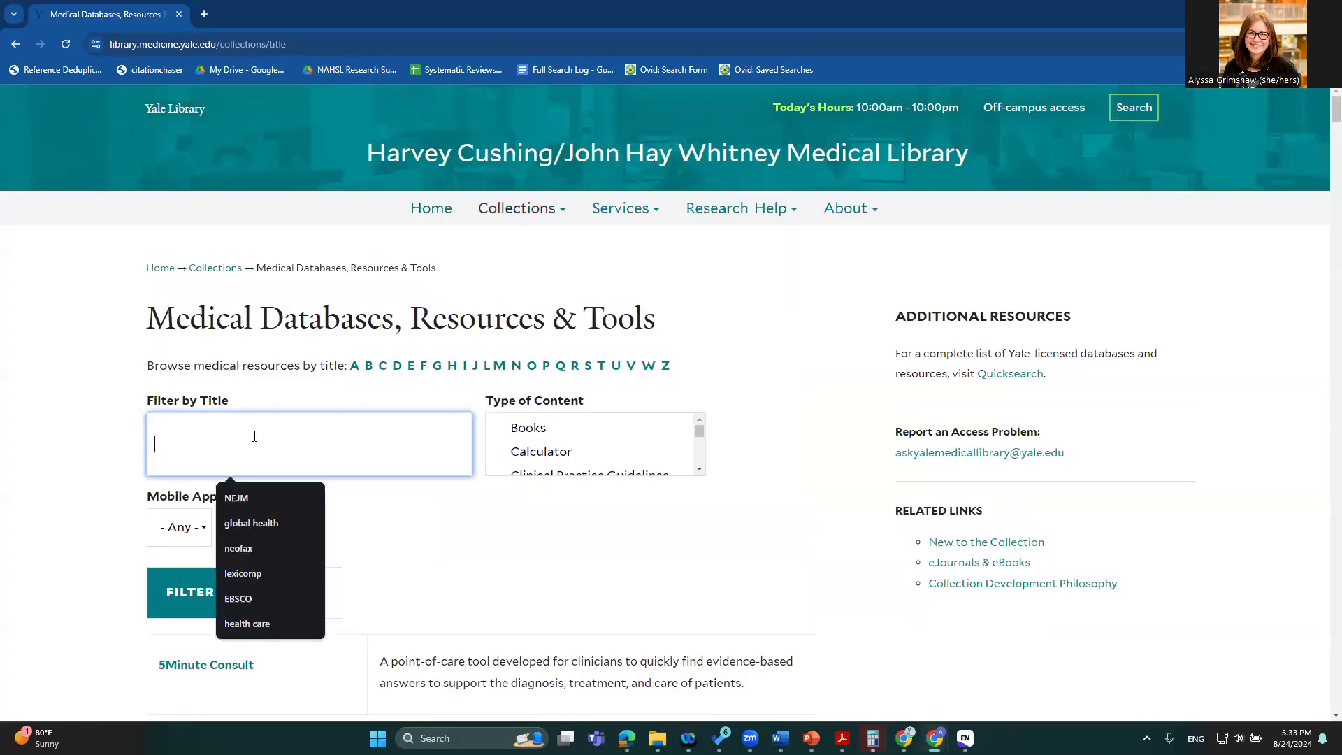
text(drug)
key(Return)
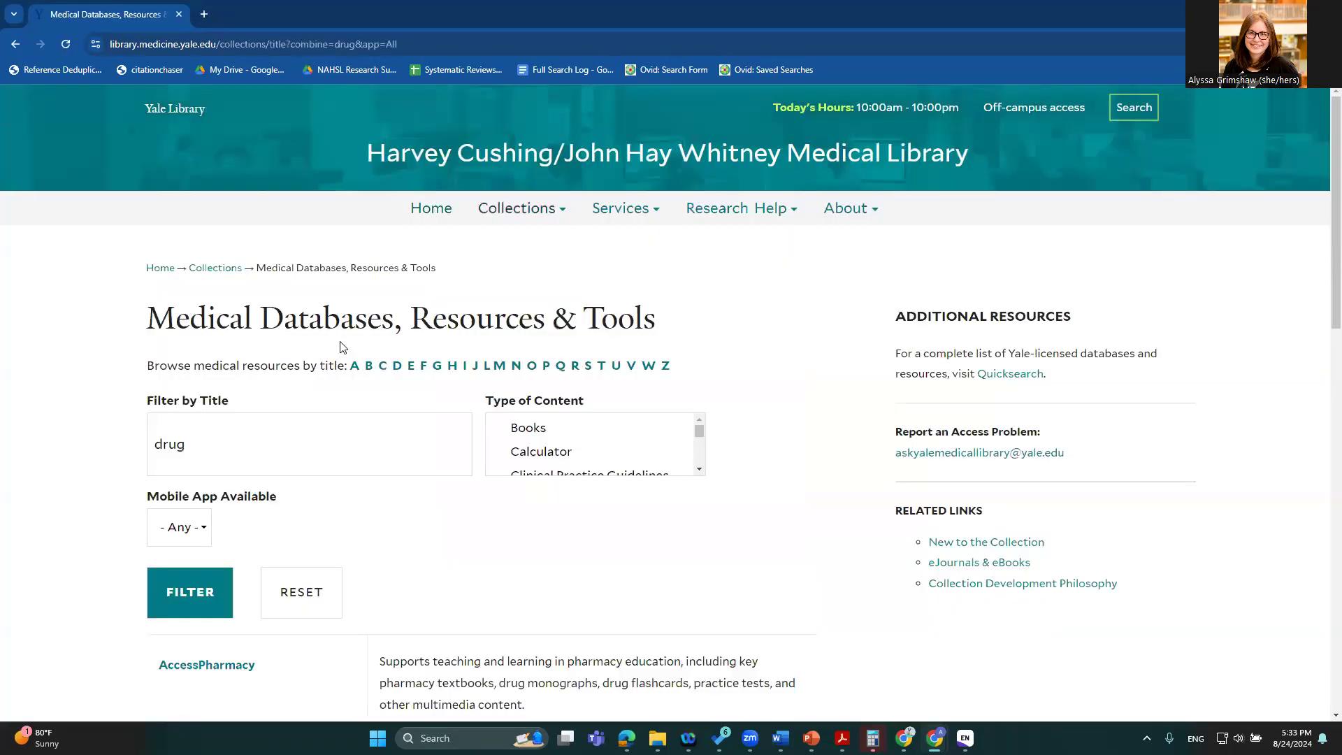
click(187, 600)
scroll(451, 473, down, 7)
scroll(449, 435, down, 4)
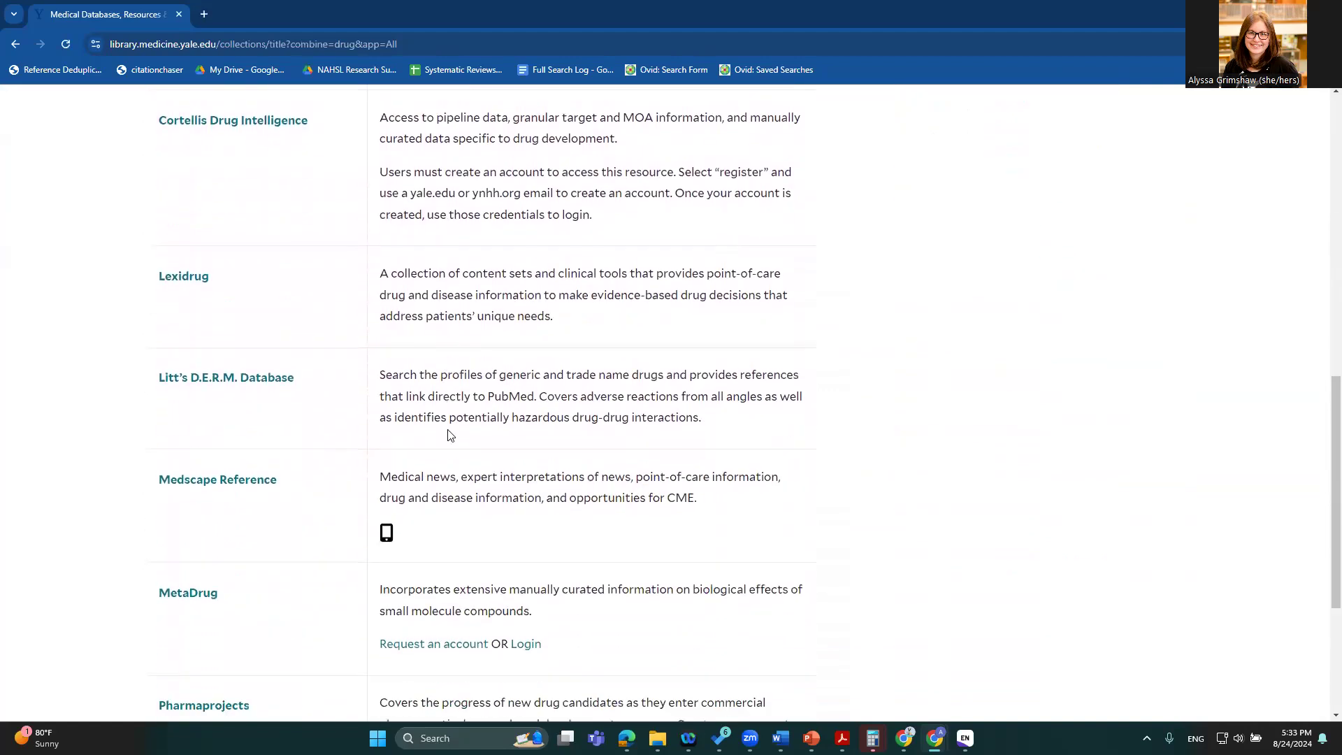
scroll(450, 435, down, 3)
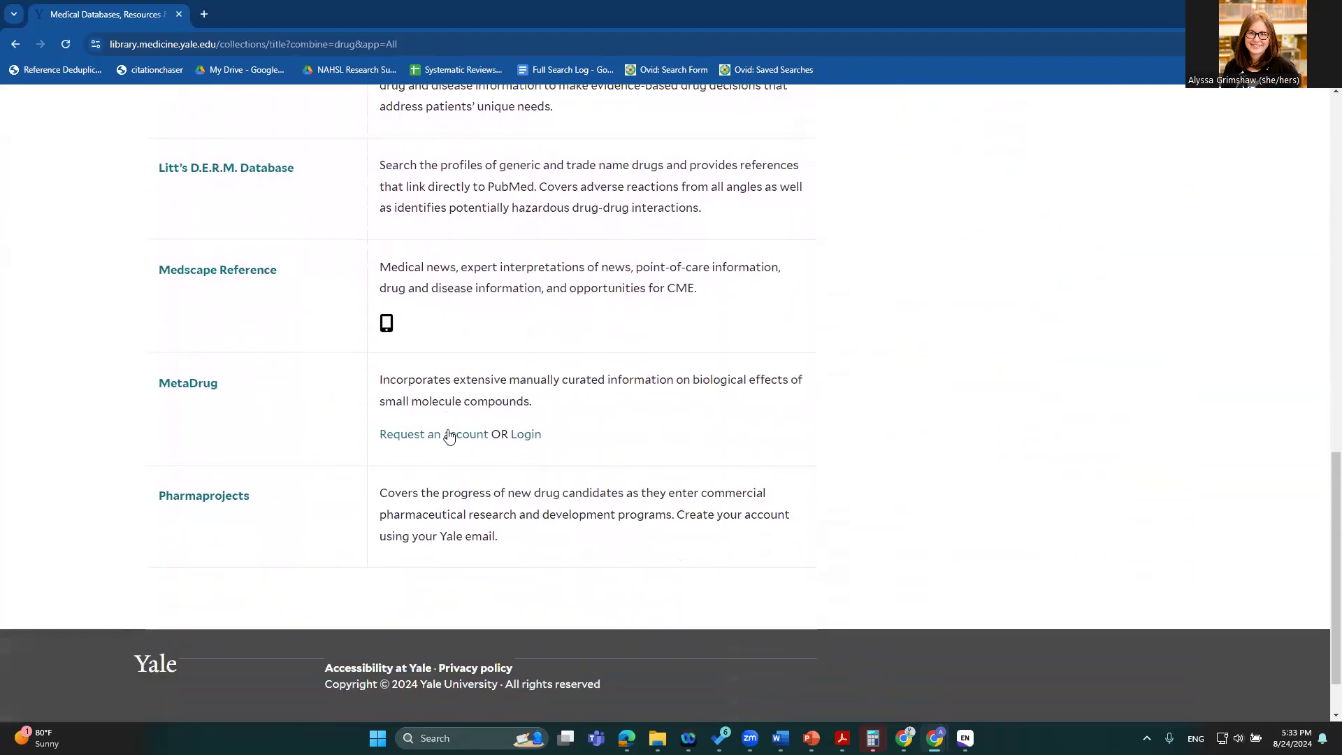
scroll(449, 435, up, 14)
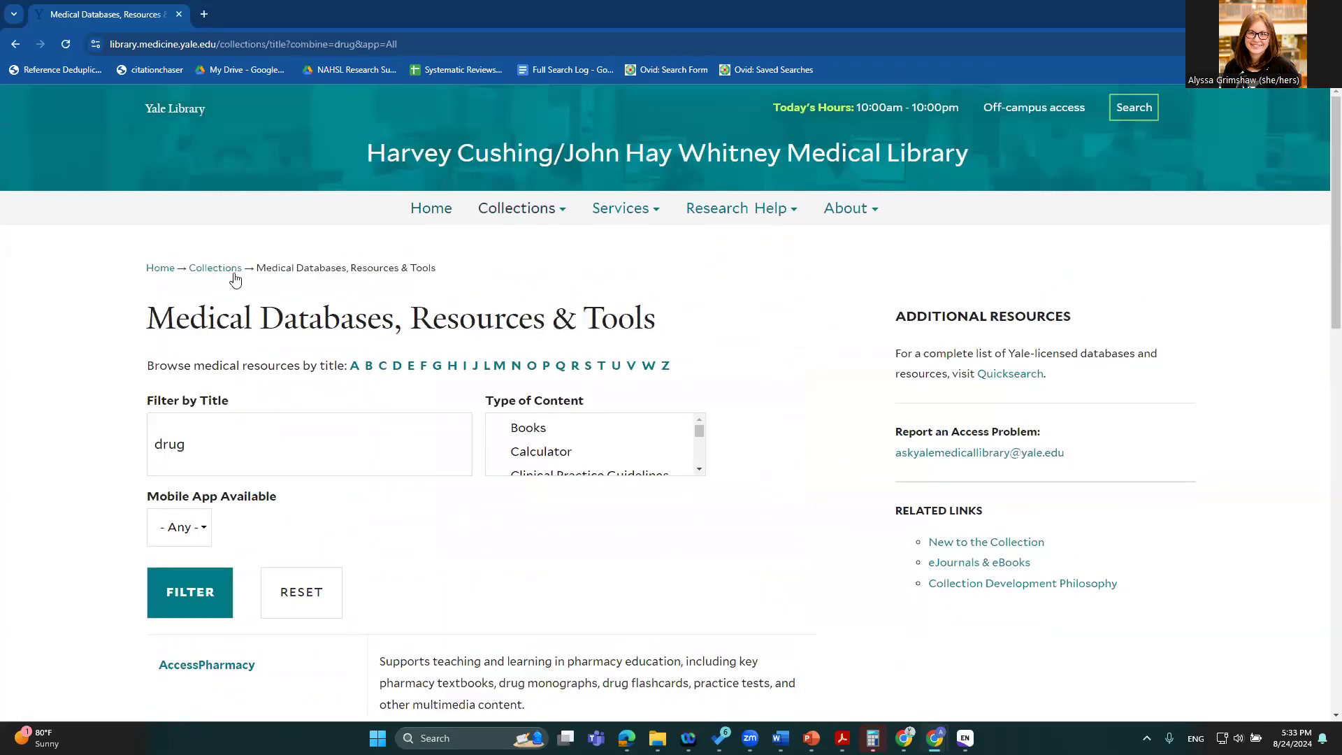
Return to the library home page and open PubMed@Yale, Scopus and Web of Science in new tabs
click(158, 269)
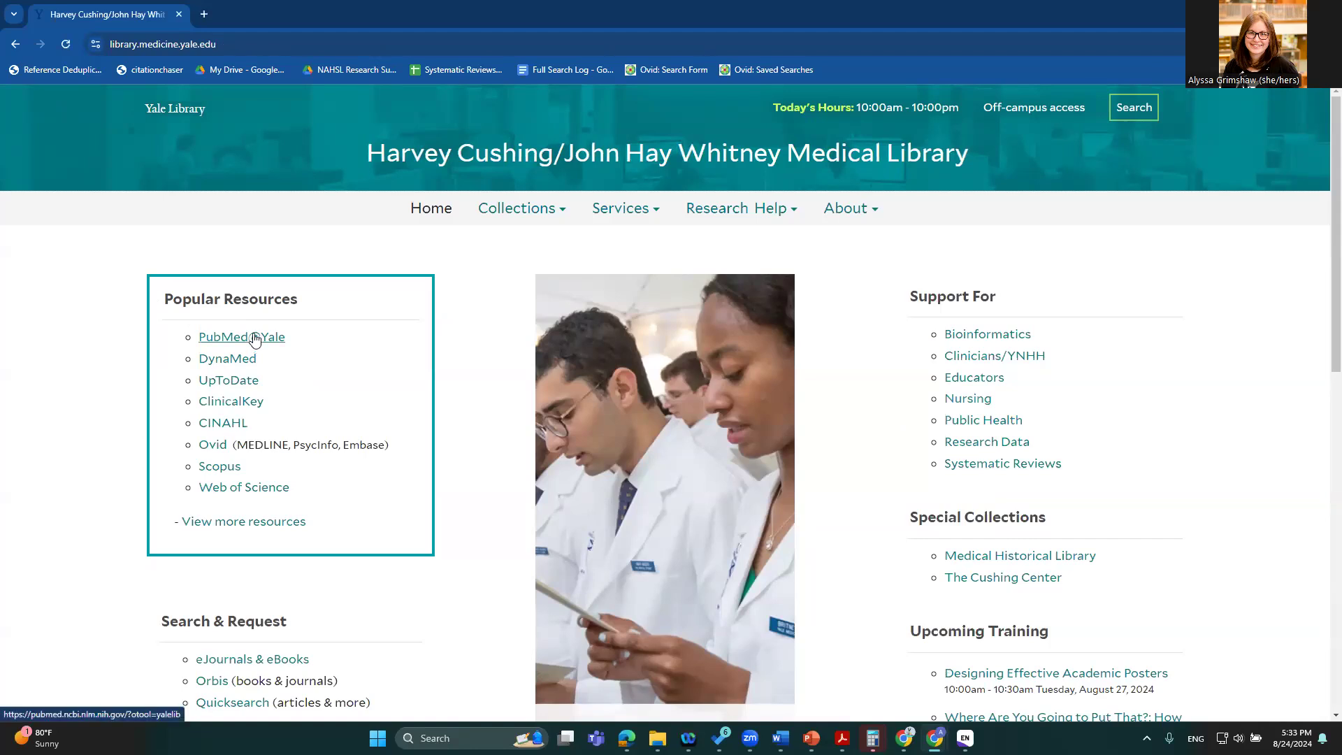
right_click(255, 338)
click(299, 347)
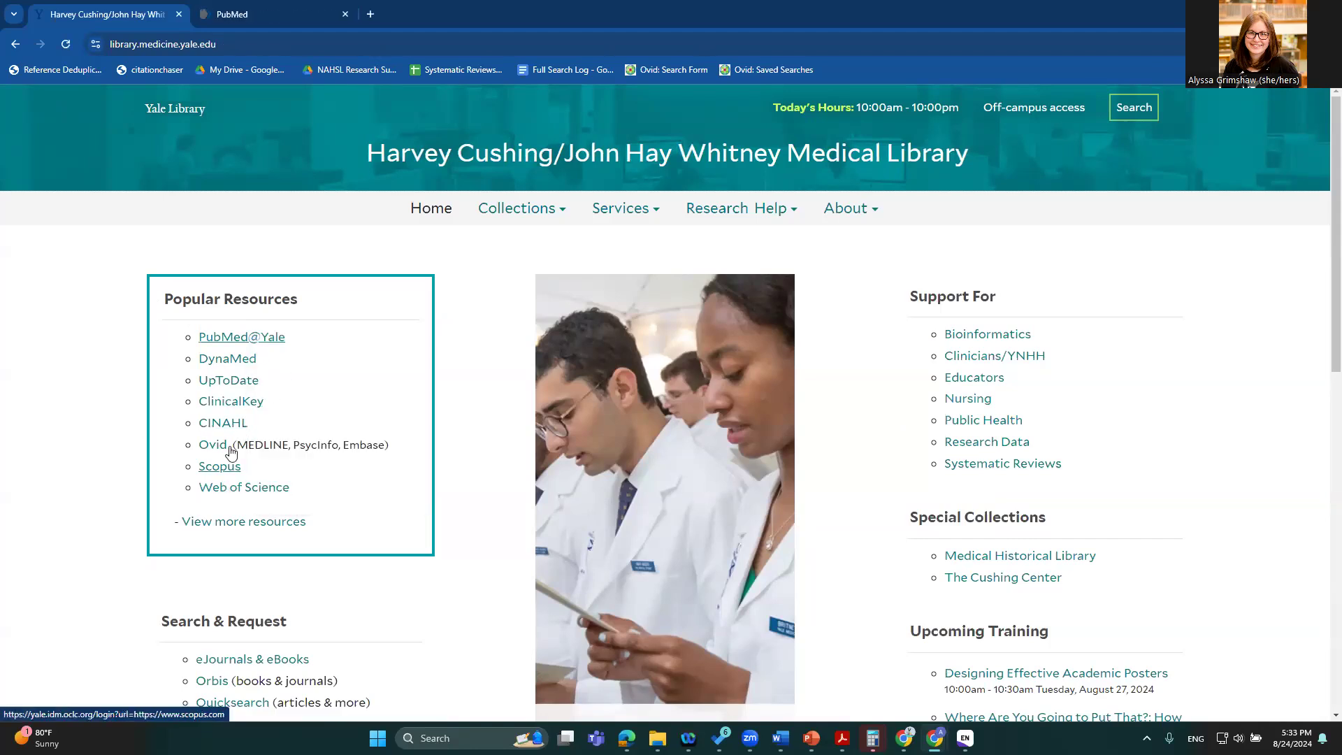
right_click(217, 464)
click(287, 477)
right_click(248, 485)
click(327, 499)
Open Google Scholar in another new tab
click(701, 16)
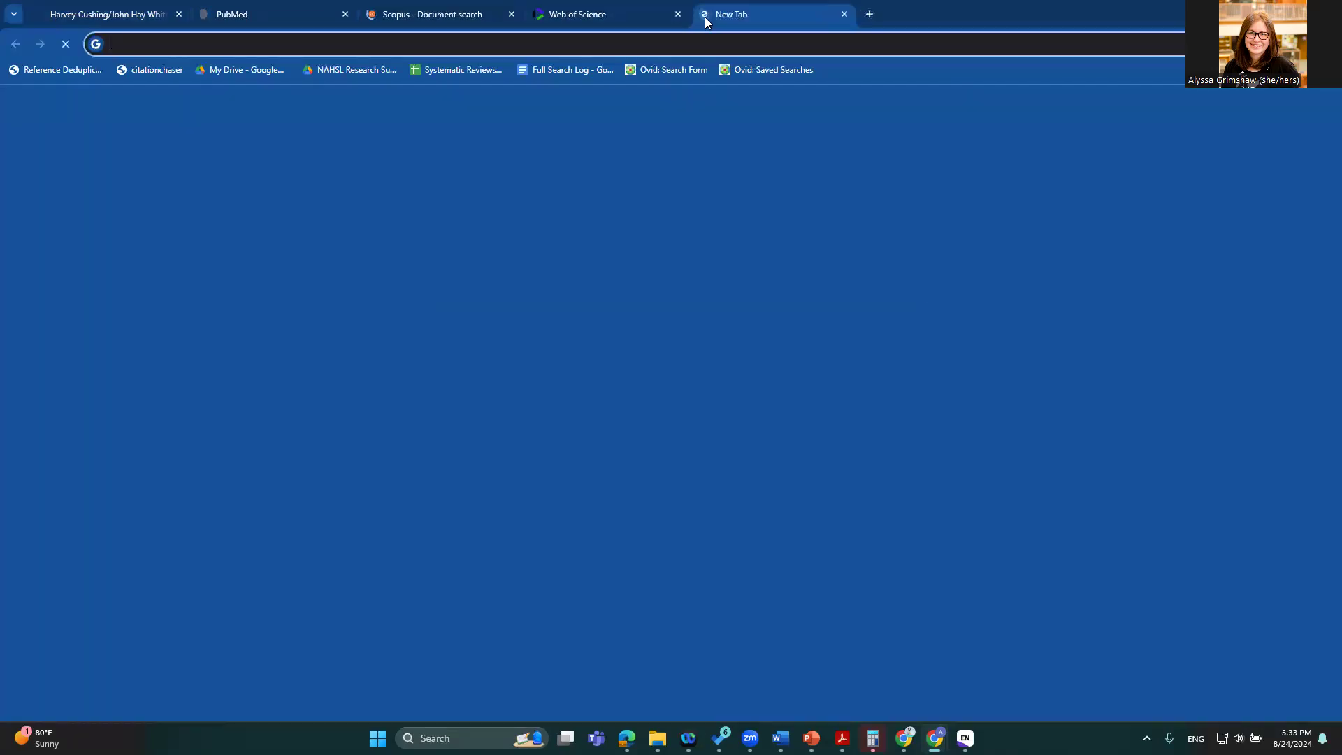
text(scholar)
key(Return)
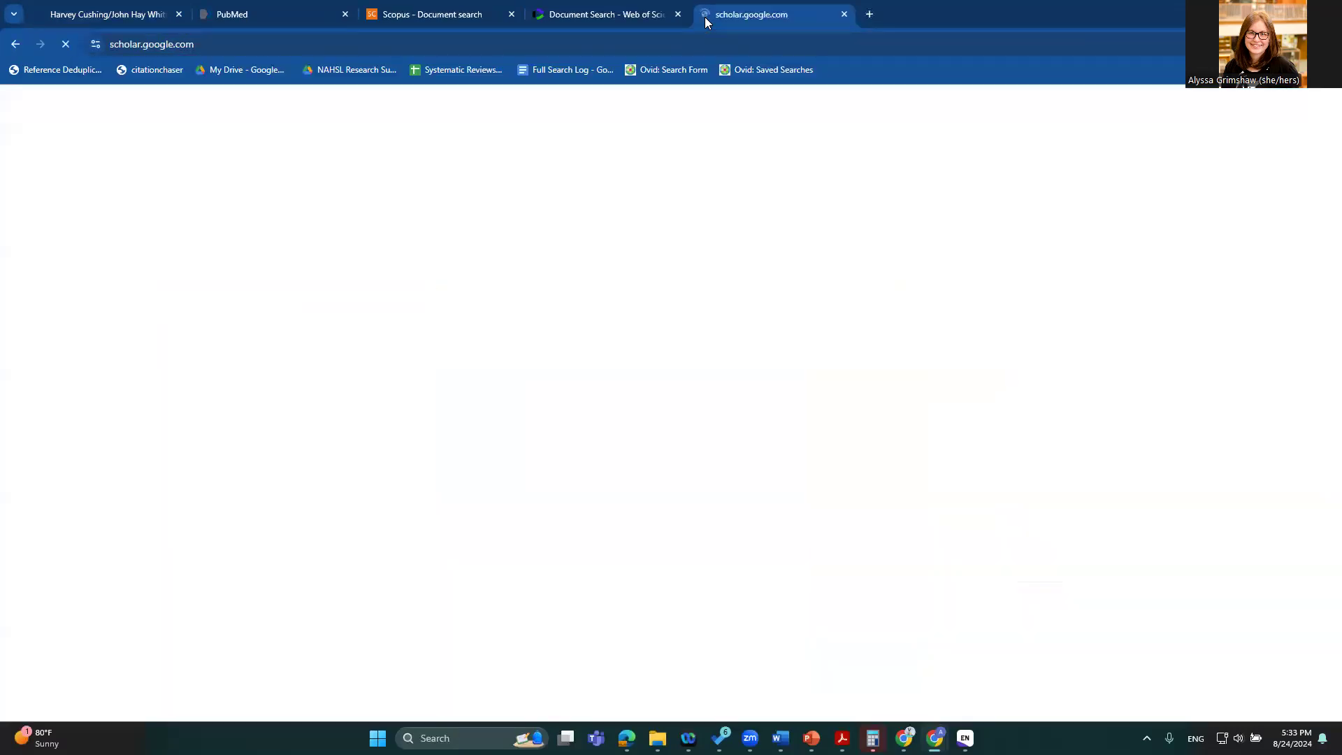
Switch to the PubMed tab and search for shark bite*
click(283, 15)
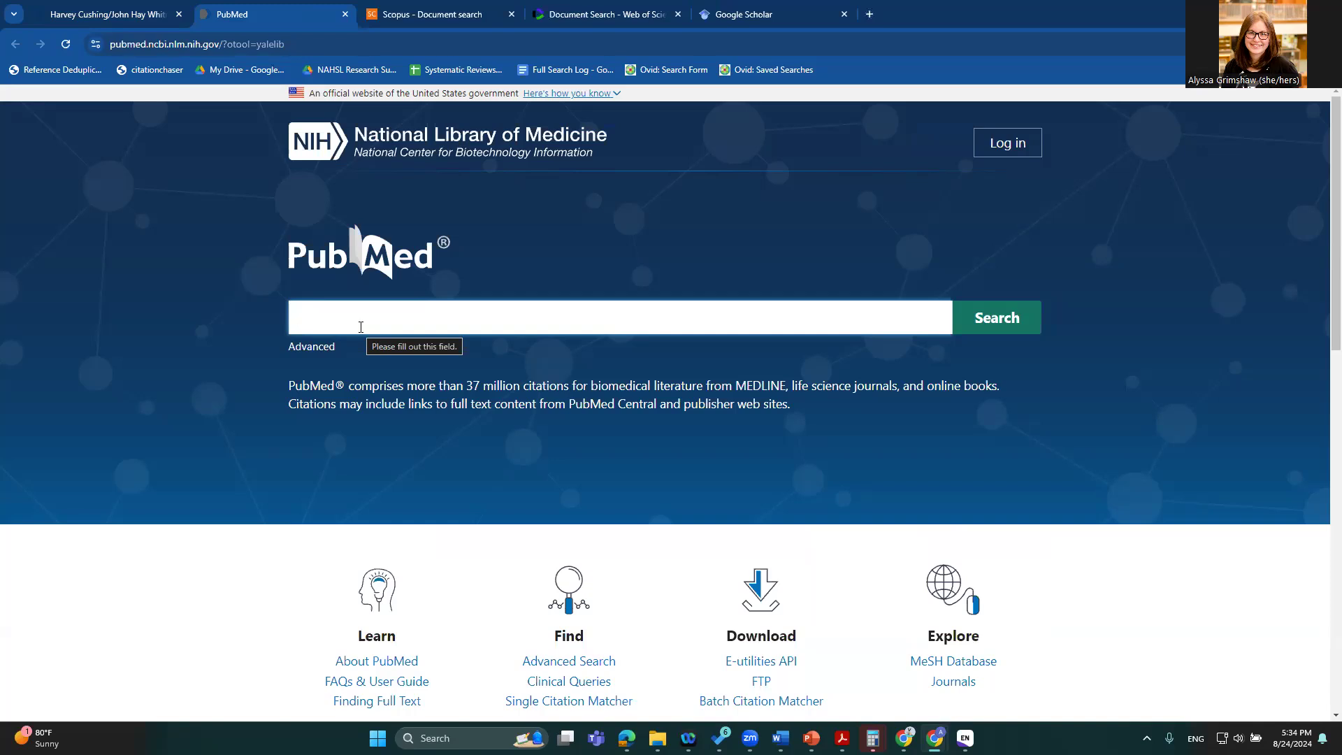
text(shark bite*)
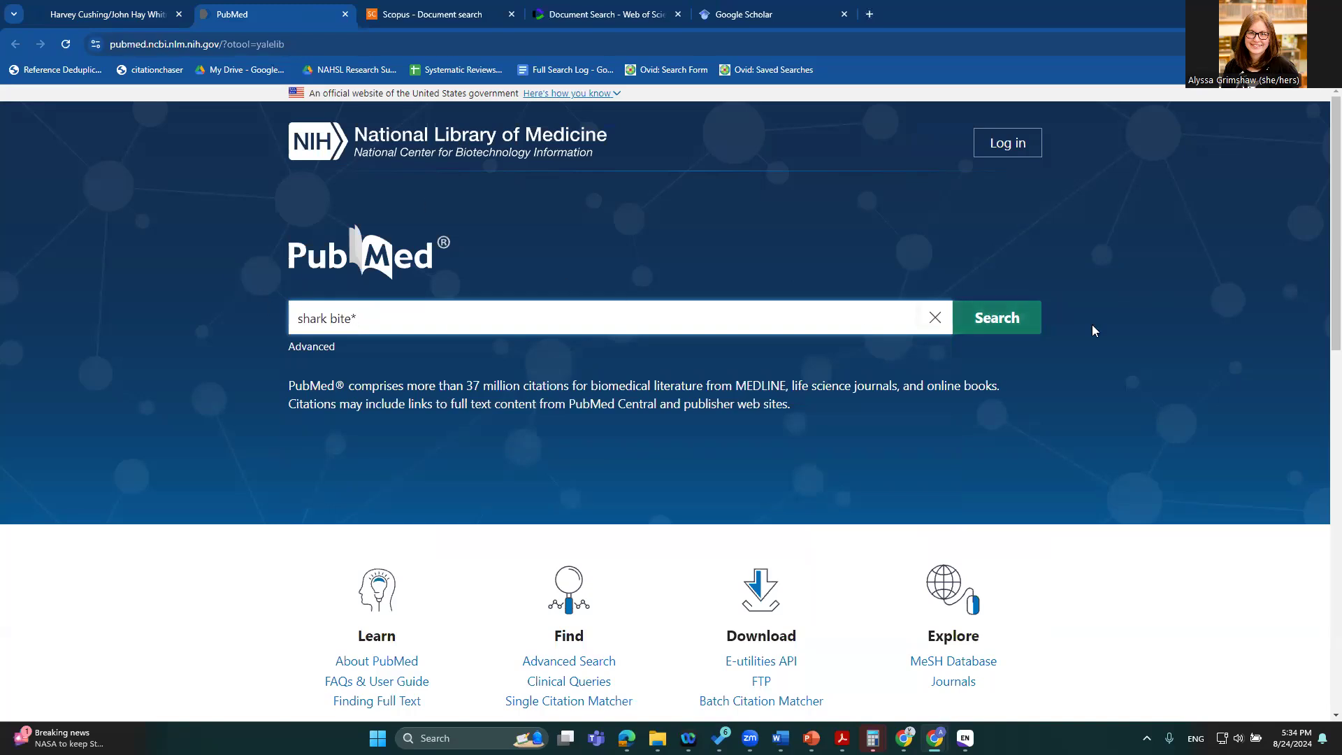
click(996, 318)
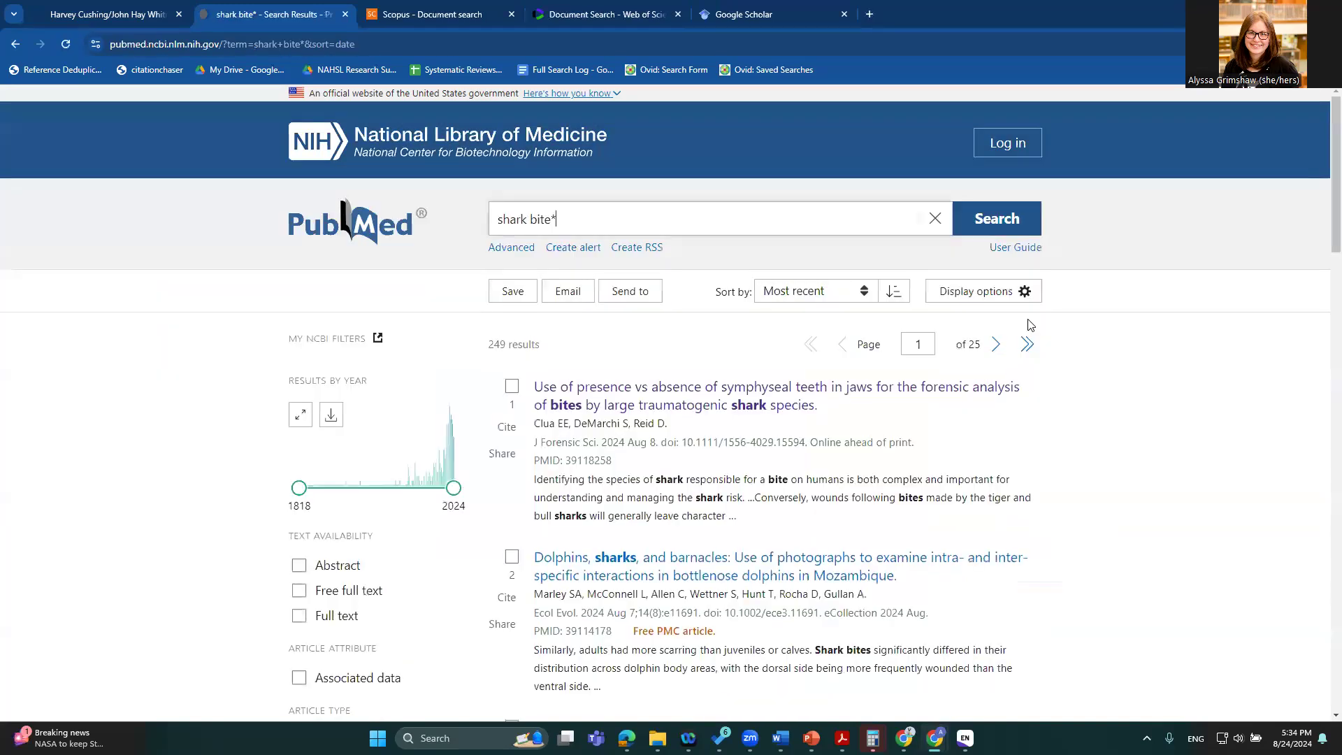
Select the first three articles in the PubMed results
scroll(615, 274, down, 2)
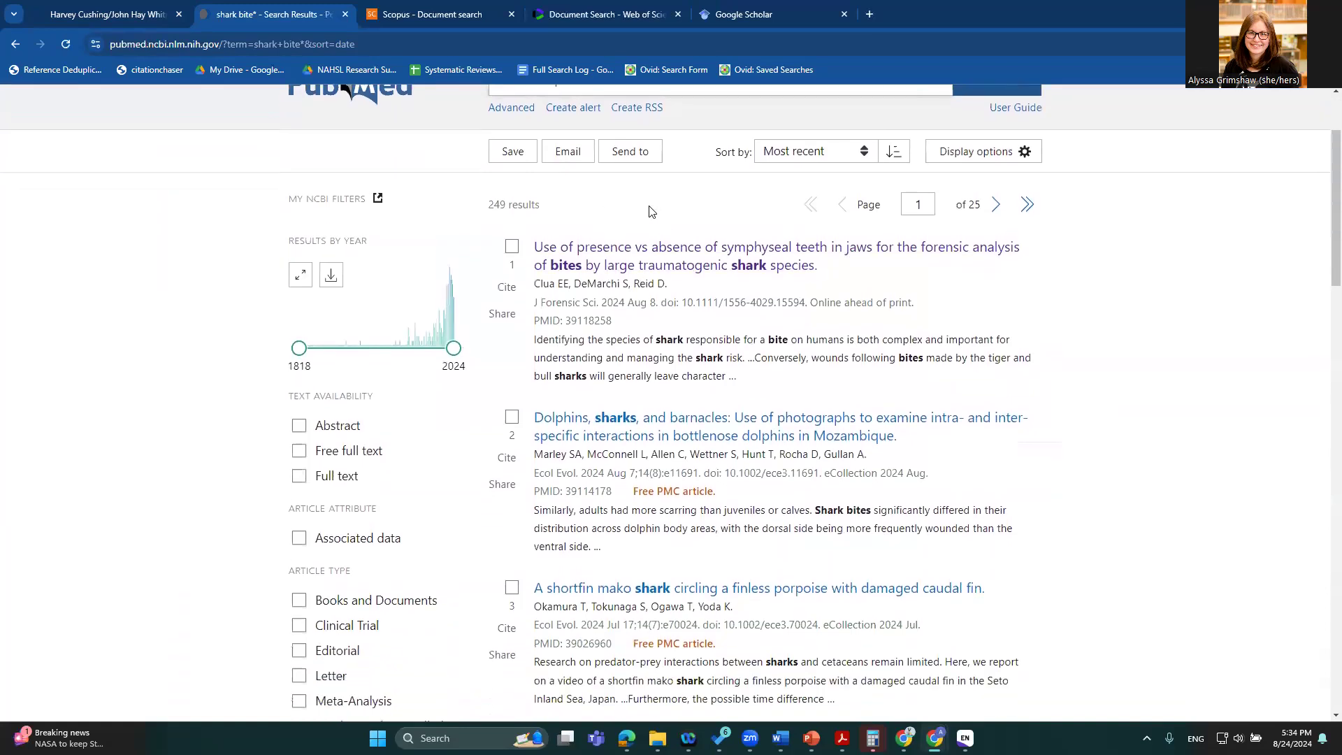
click(511, 253)
click(512, 418)
click(512, 591)
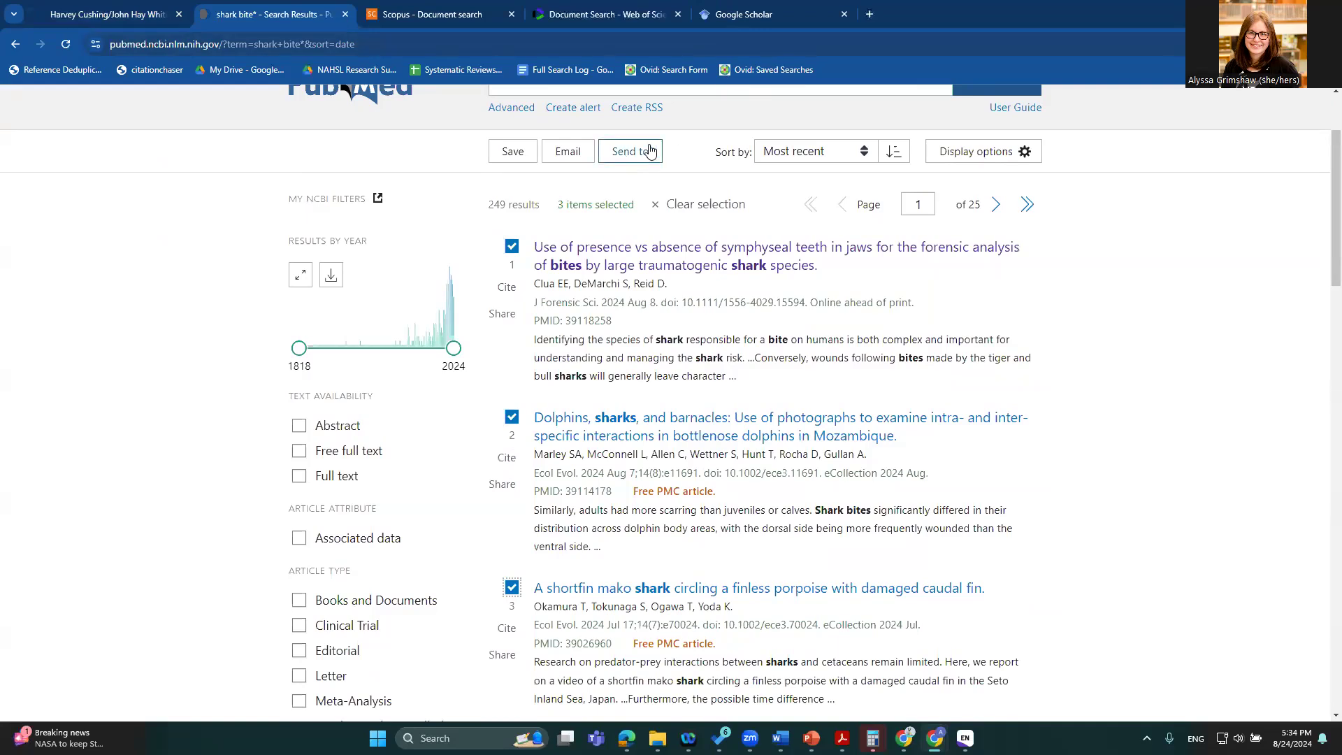
Send the three selected citations to a citation manager file and open the downloaded file in EndNote
scroll(559, 229, up, 2)
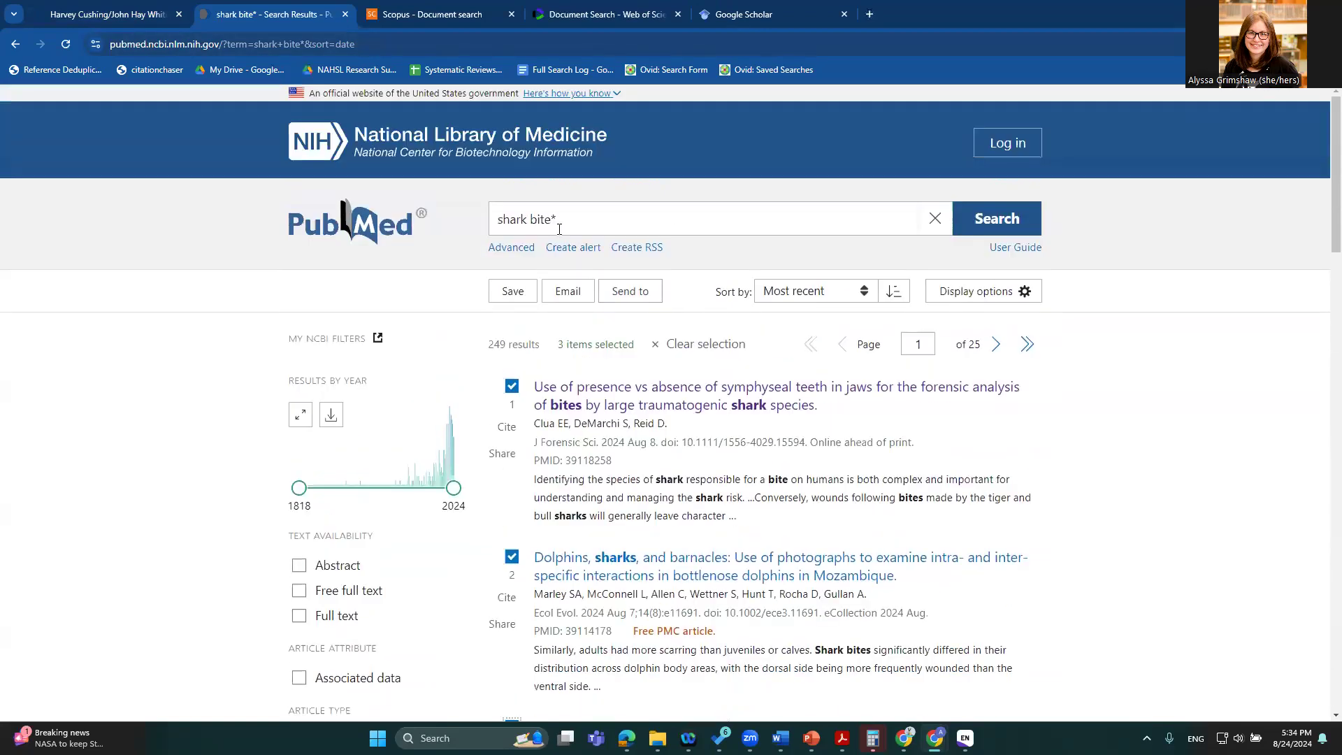
click(633, 292)
click(633, 437)
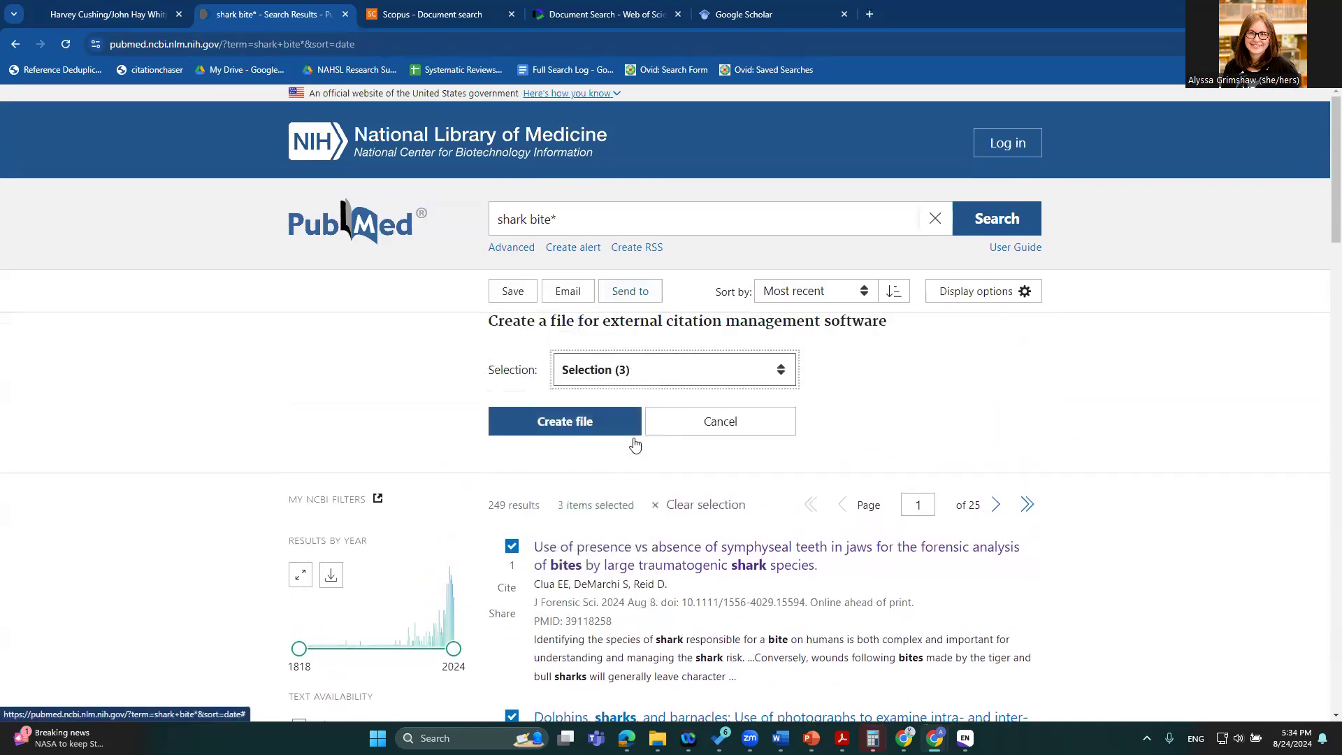
click(638, 400)
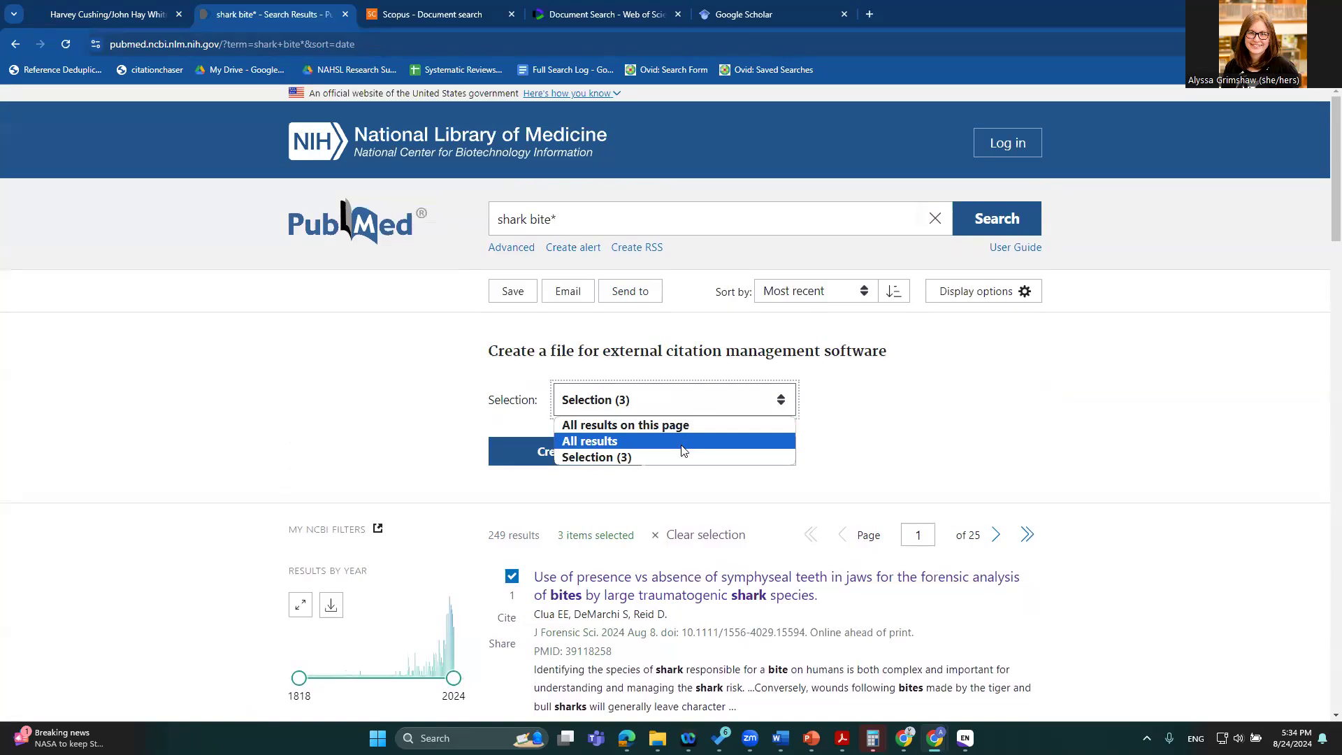
click(665, 457)
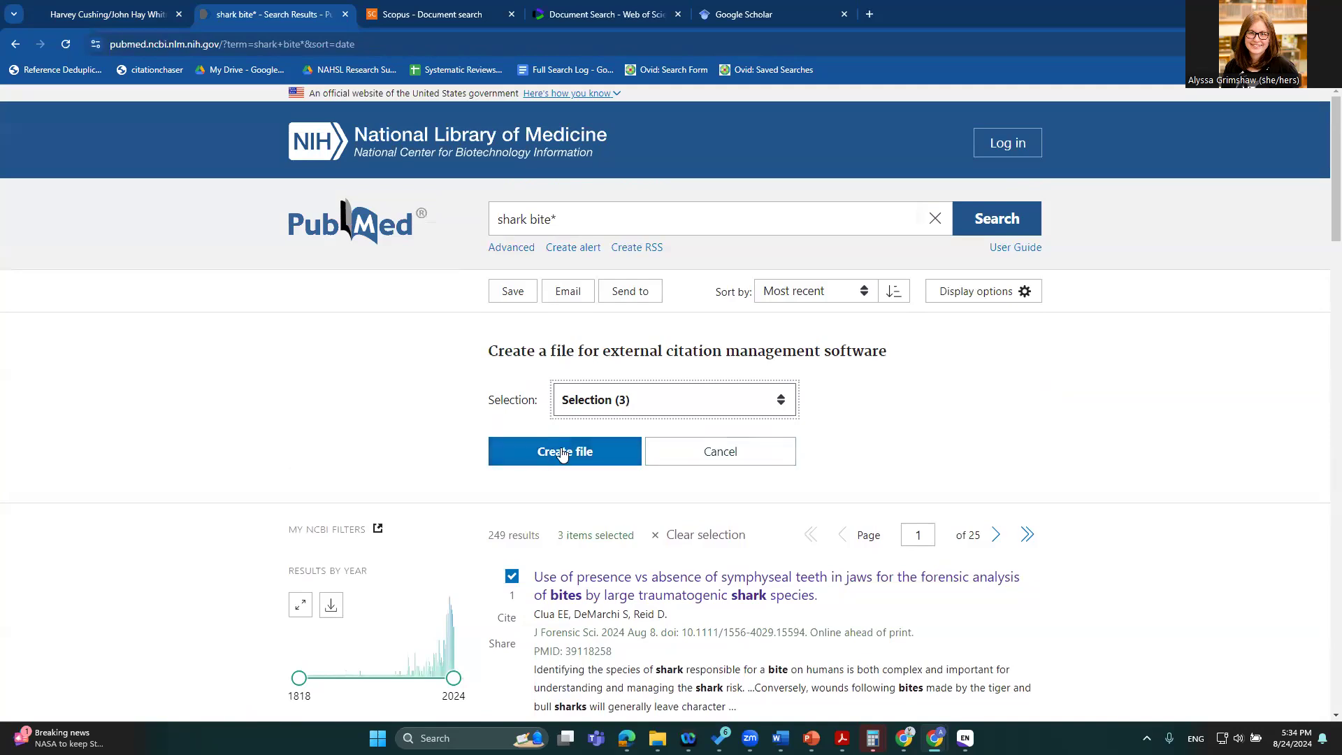
click(562, 453)
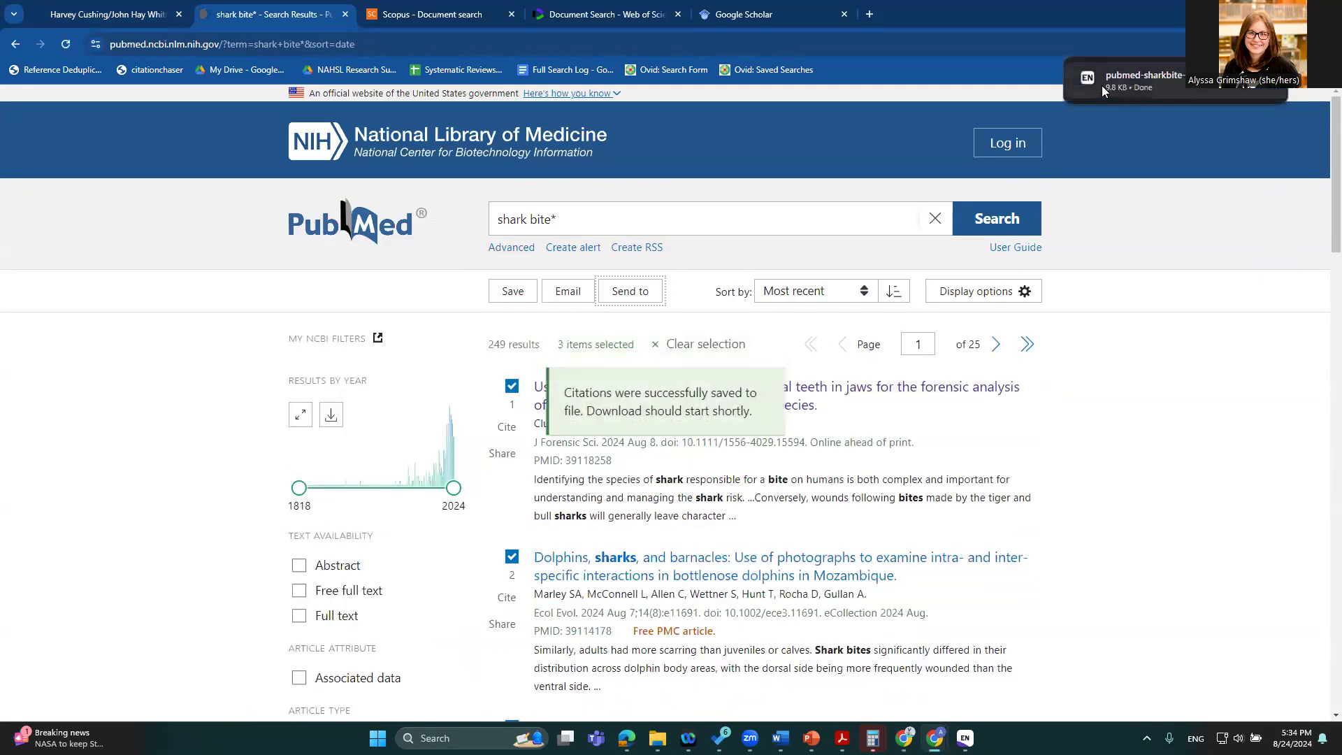
click(1101, 85)
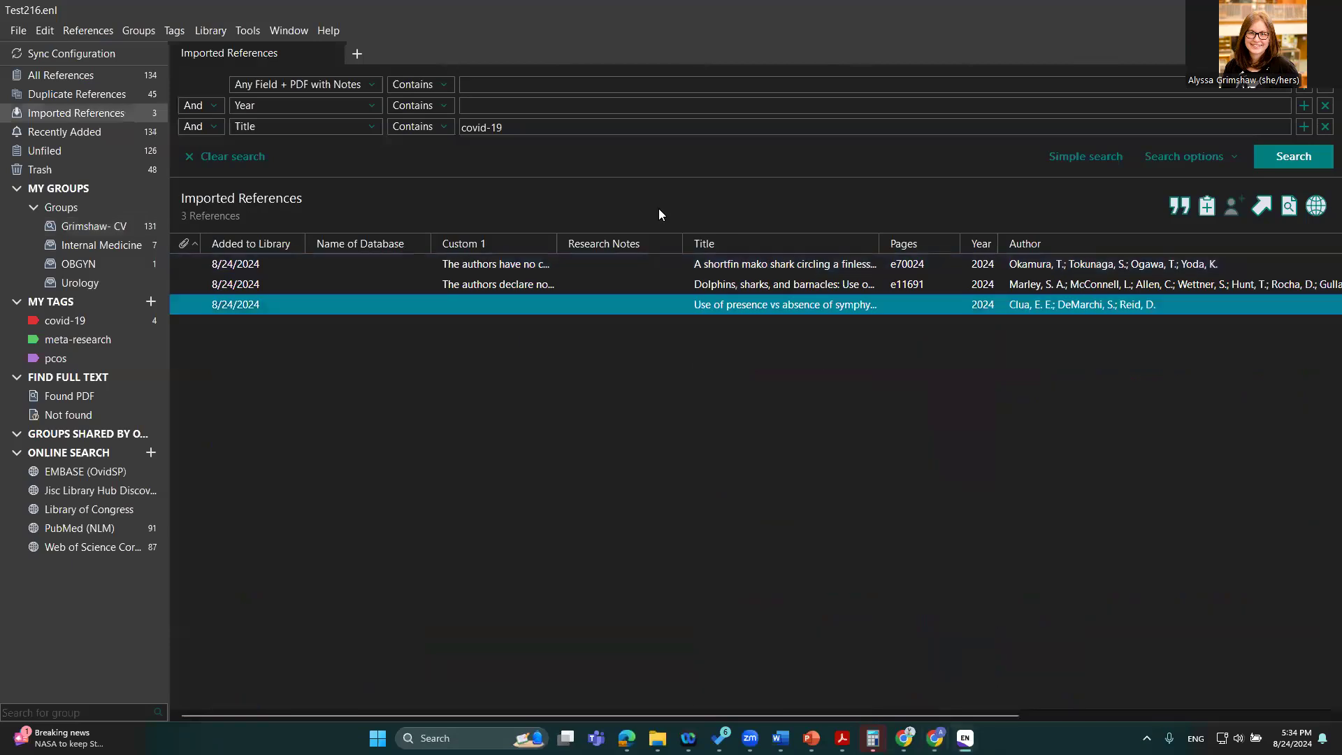
Create a group set named Research Project 1 under My Groups
right_click(81, 187)
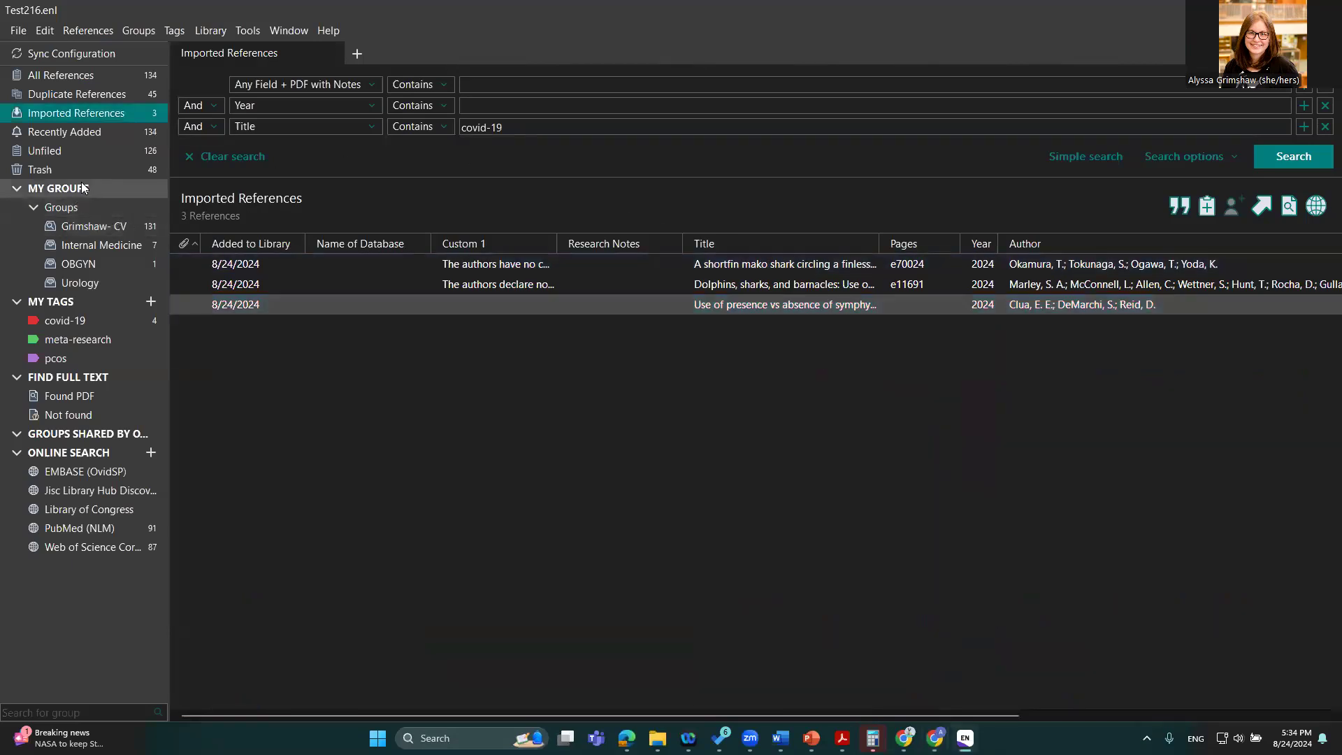
click(129, 258)
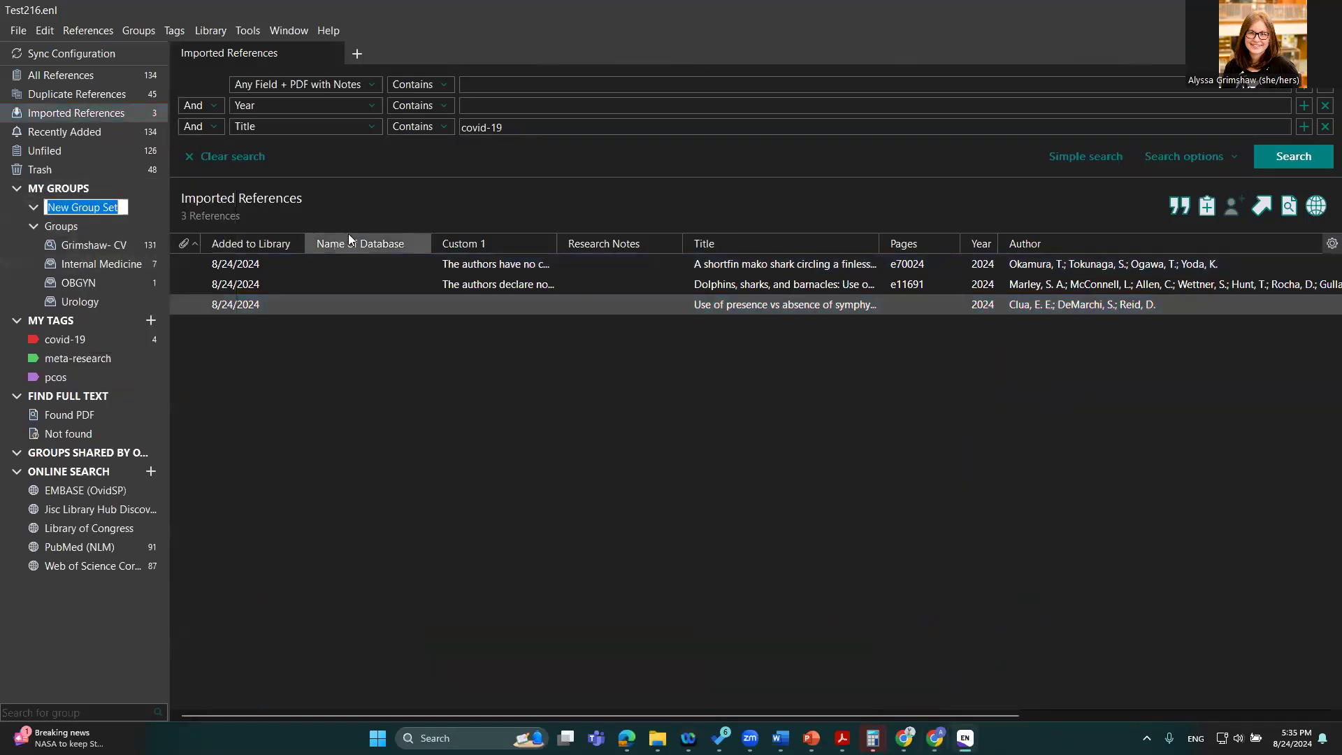
text(Research Pro)
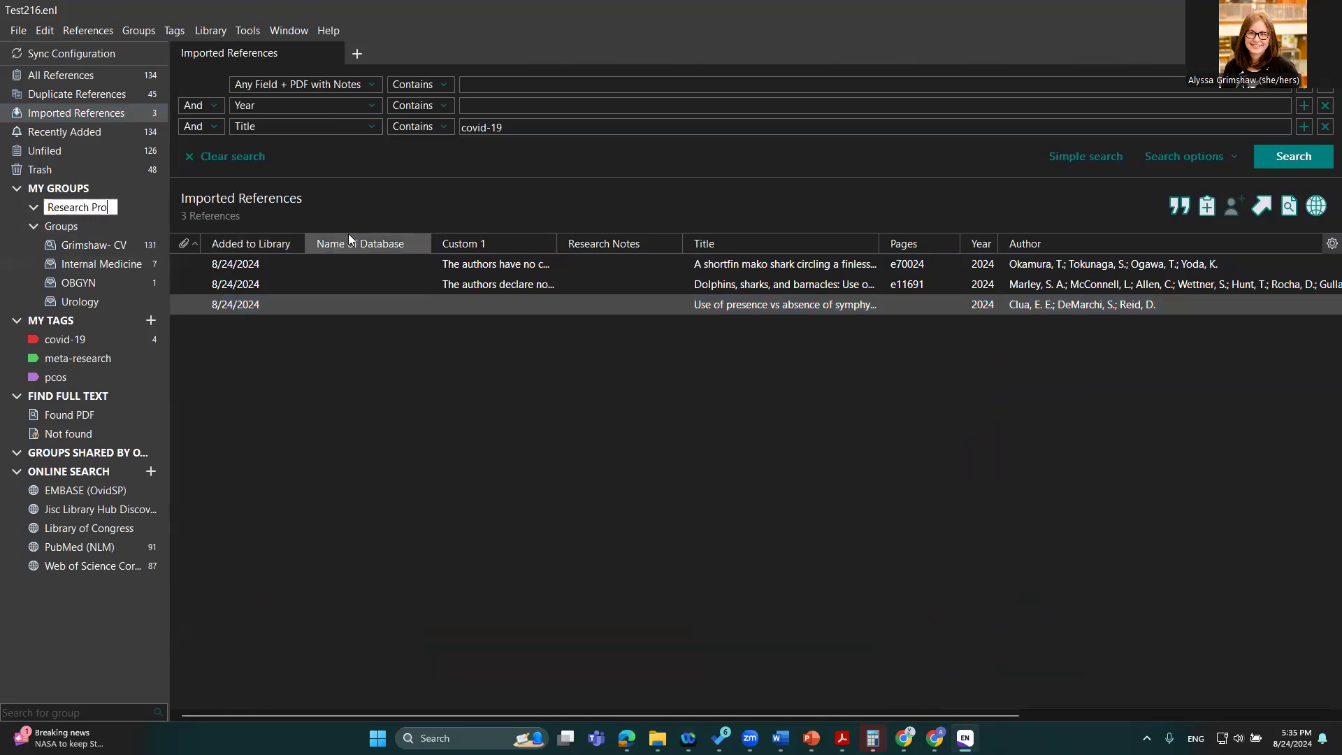
text(ject 1)
key(Return)
Create a group named Shark Bites inside the Research Project 1 group set
right_click(95, 209)
click(135, 220)
text(Sha)
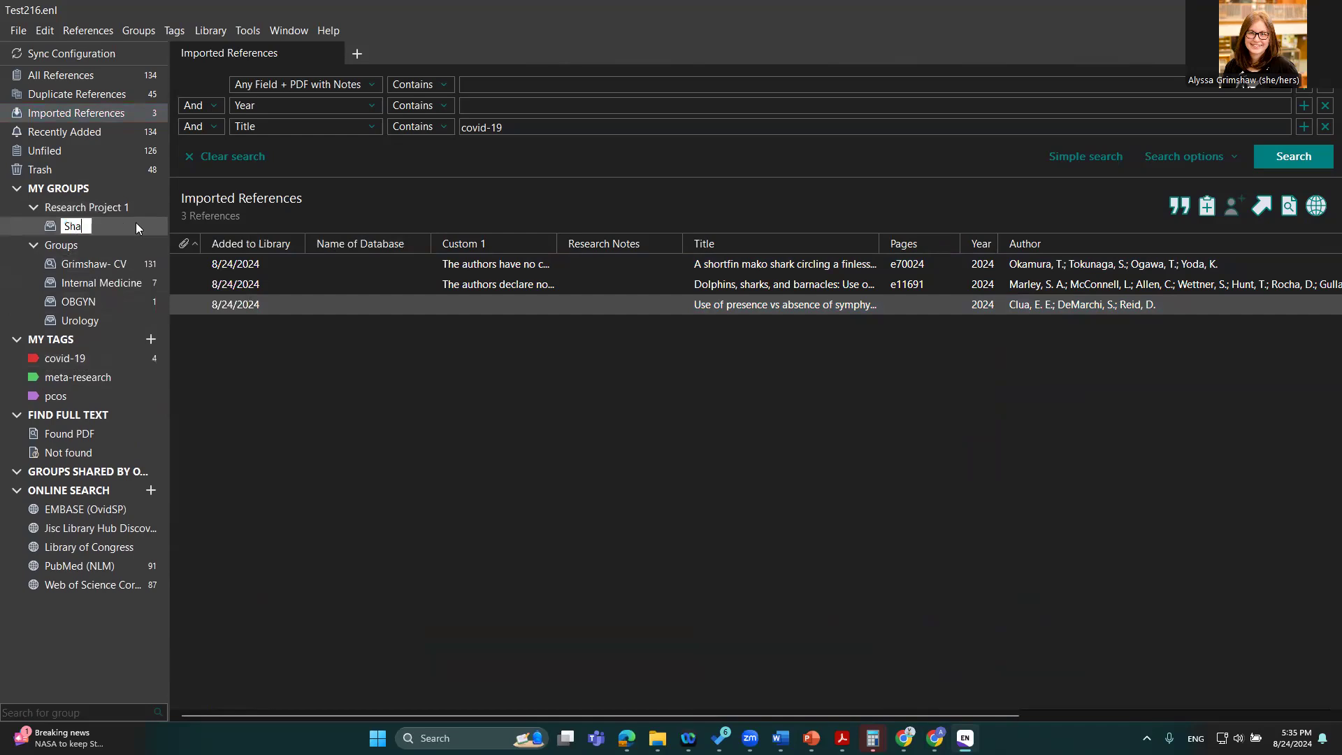
text(rk Bites)
key(Return)
Add all three imported references to the Shark Bites group
click(286, 247)
shift+click(278, 297)
drag(278, 297, 89, 226)
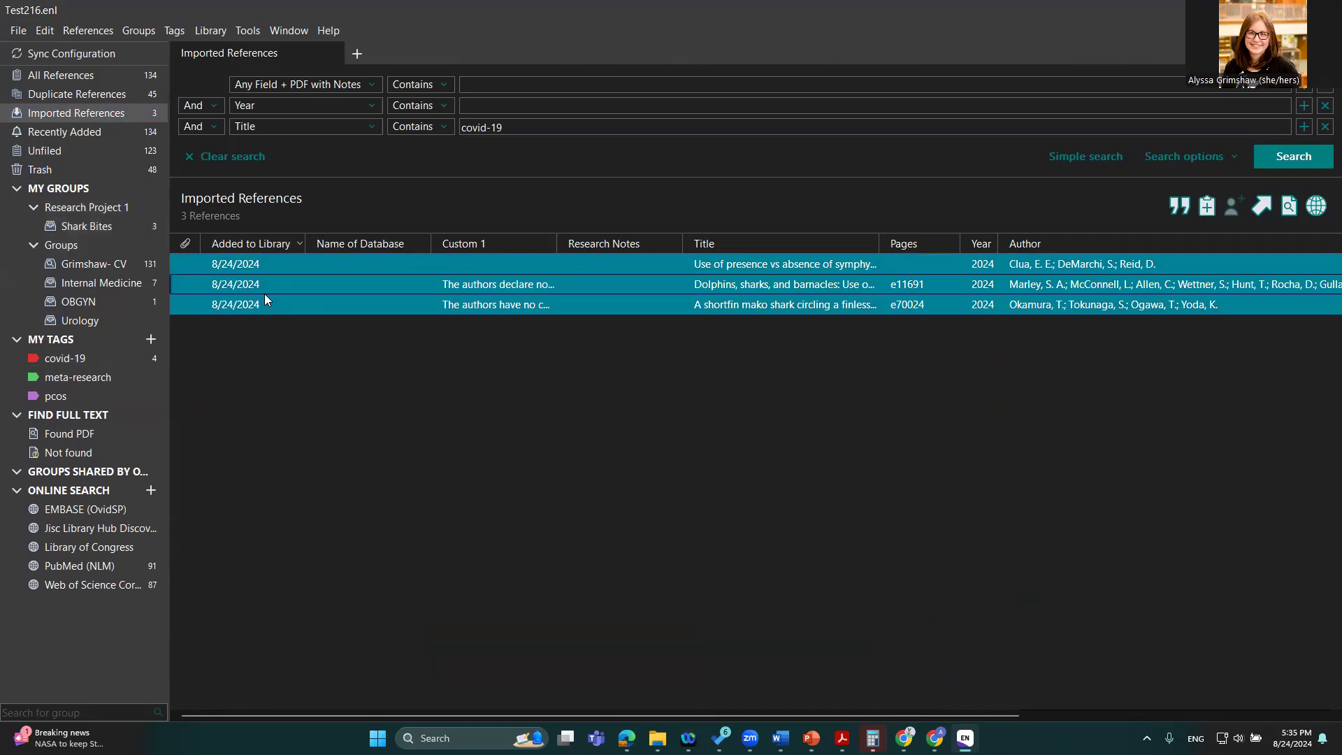
click(206, 348)
Return to the PubMed results in Chrome, open the seventh article, on shark management in New South Wales, and look over its abstract
click(1241, 11)
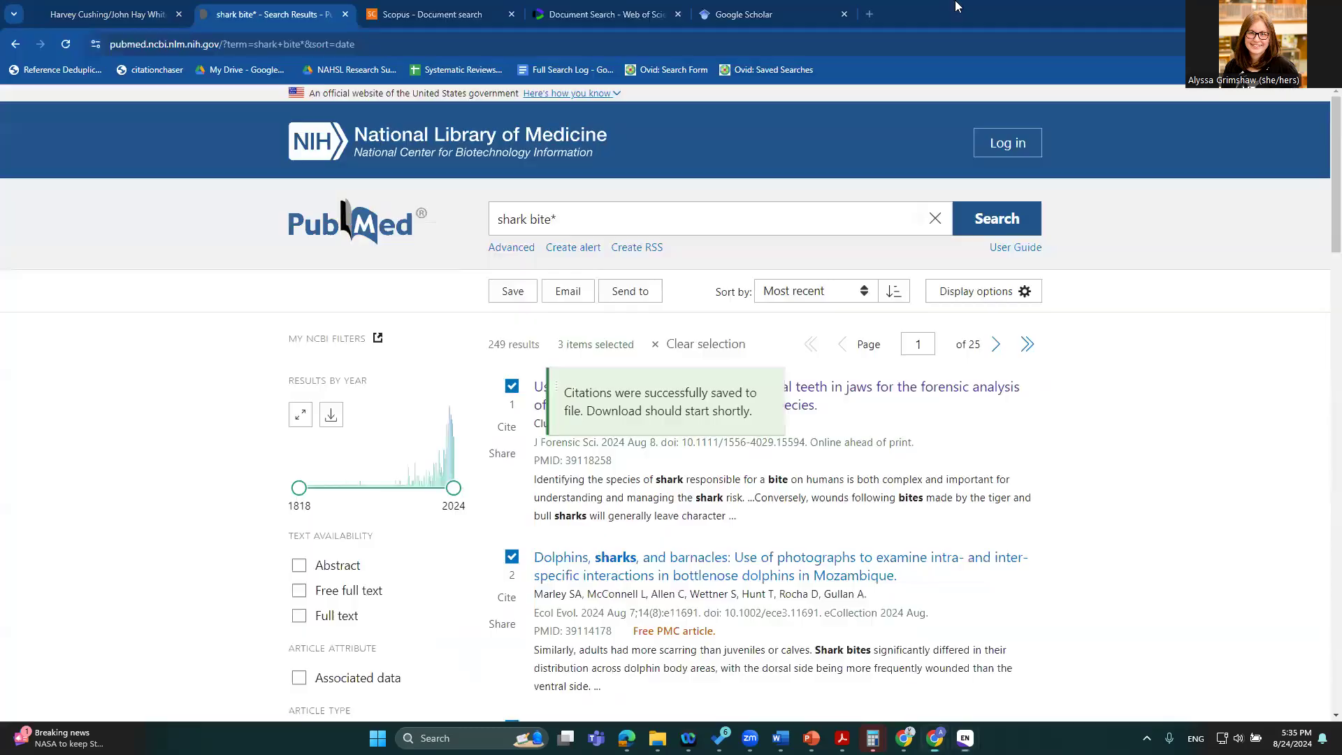
scroll(646, 363, down, 10)
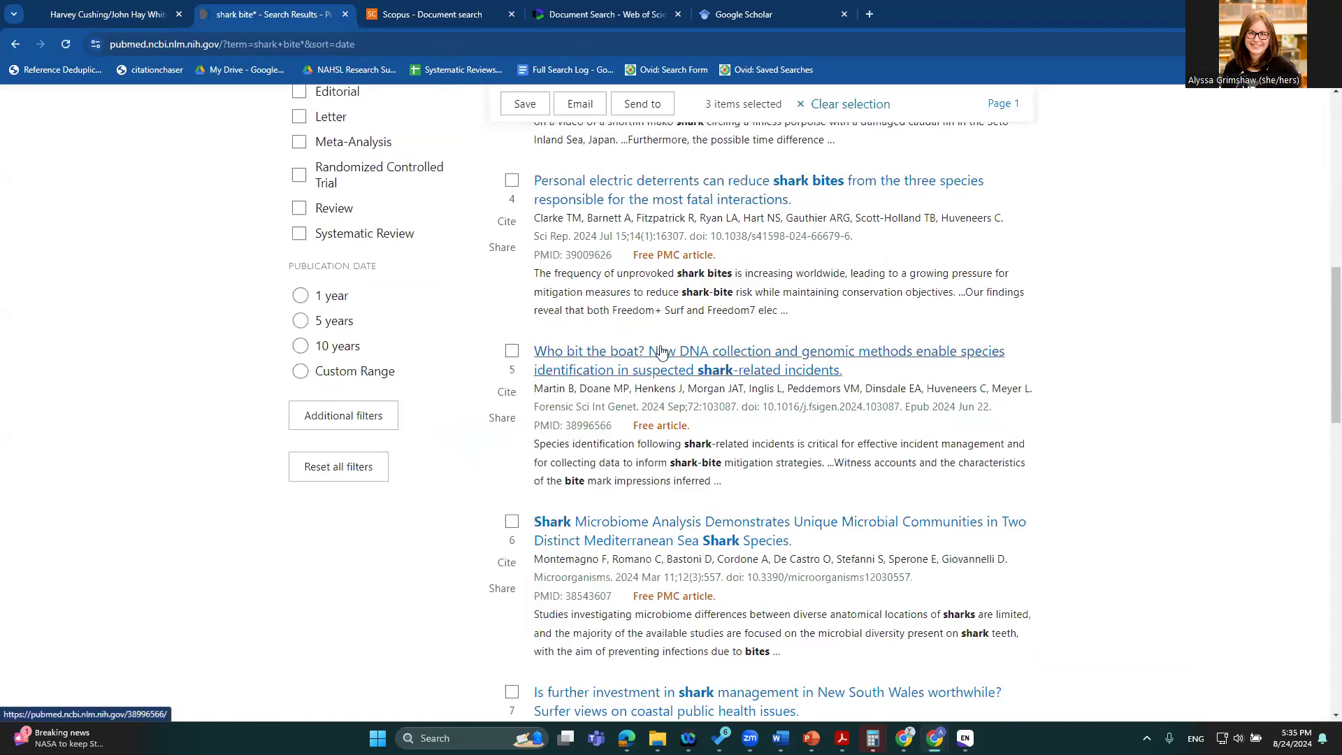
scroll(661, 370, down, 3)
click(670, 501)
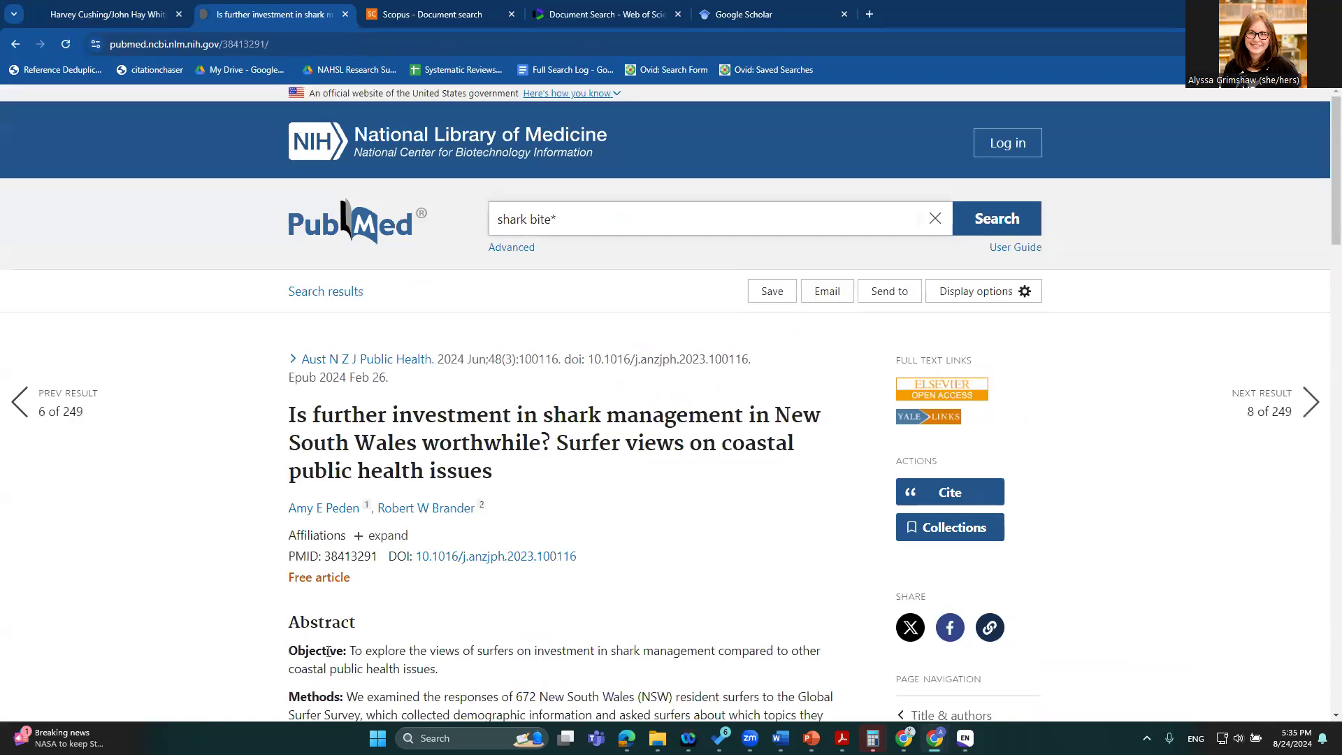
scroll(589, 484, down, 5)
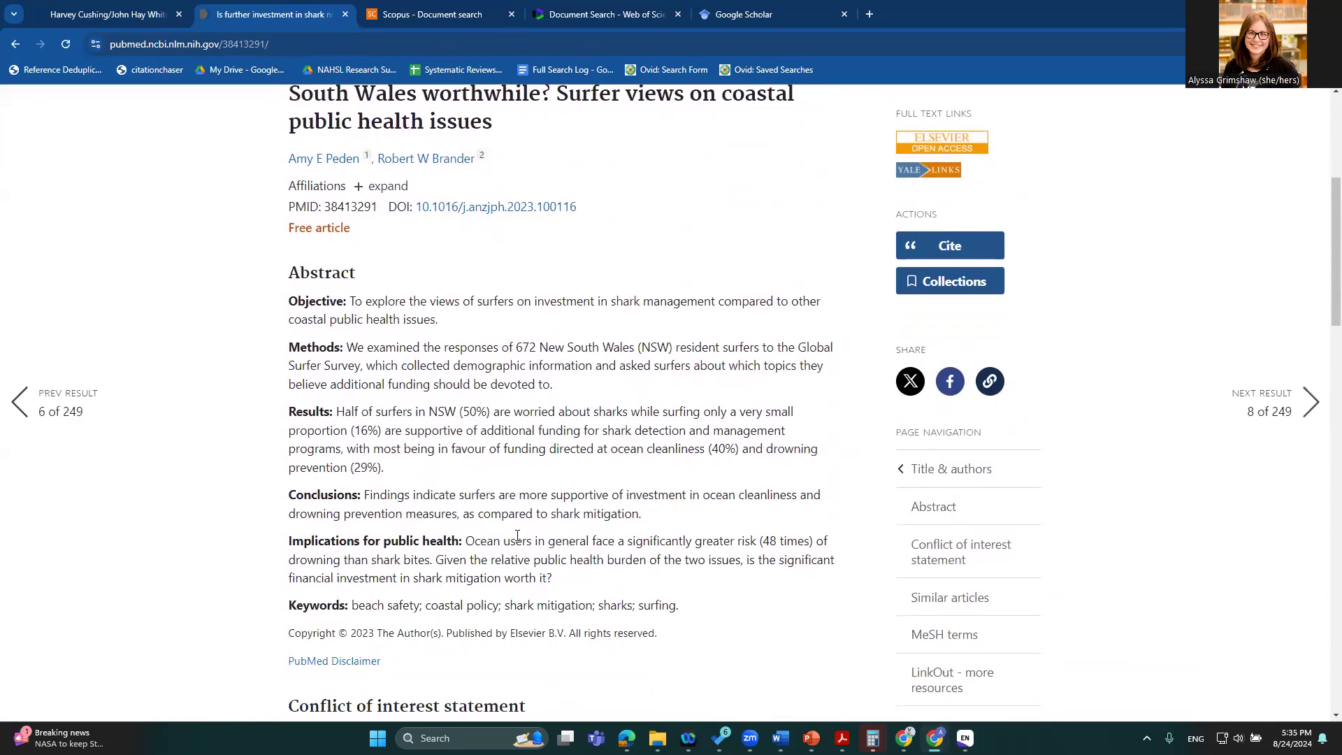
scroll(525, 532, up, 5)
scroll(740, 512, down, 1)
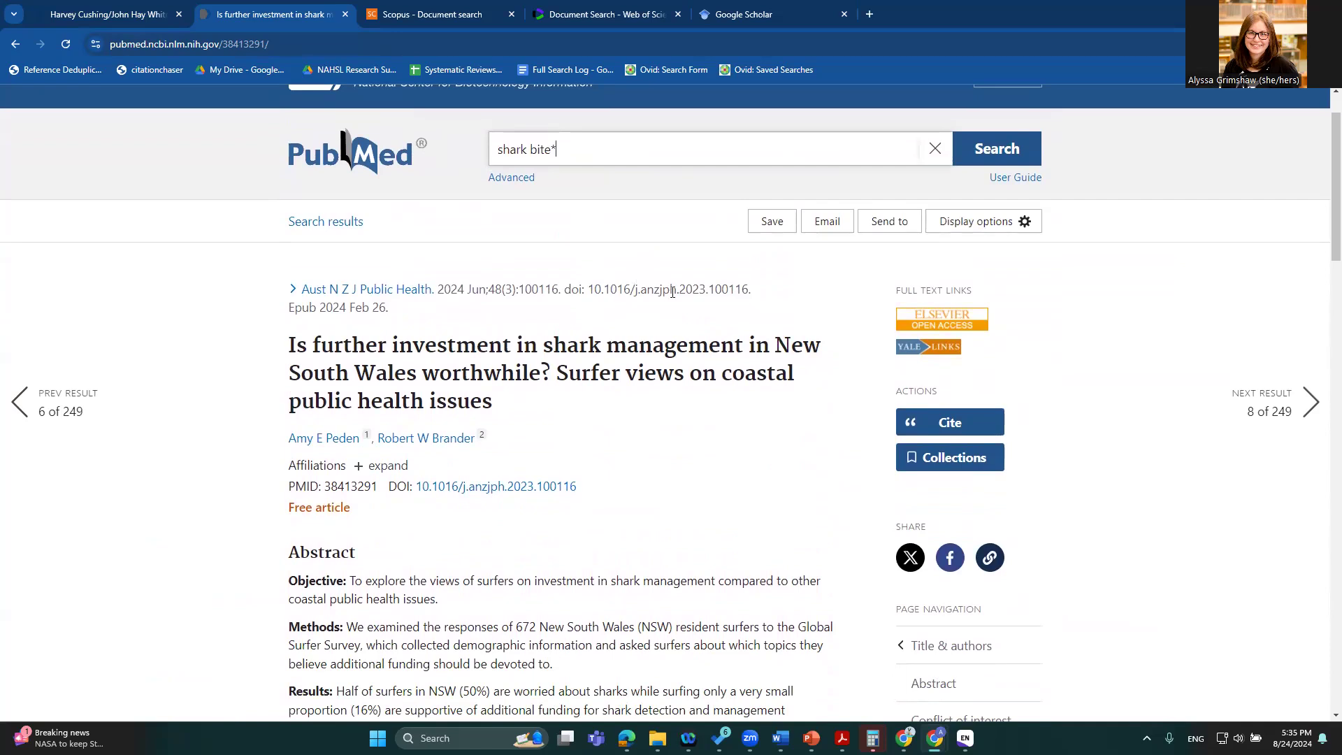
Try to create a citation manager file for the open article
click(885, 222)
click(858, 371)
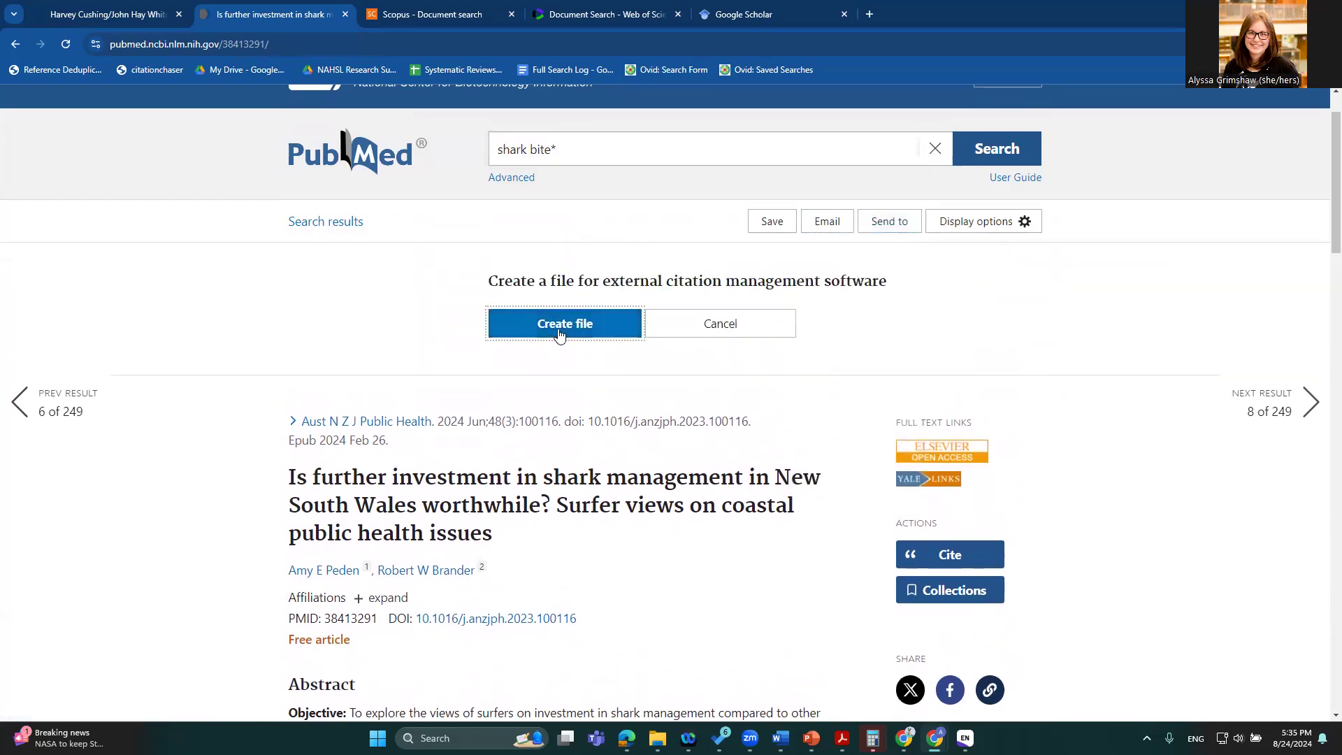
click(560, 327)
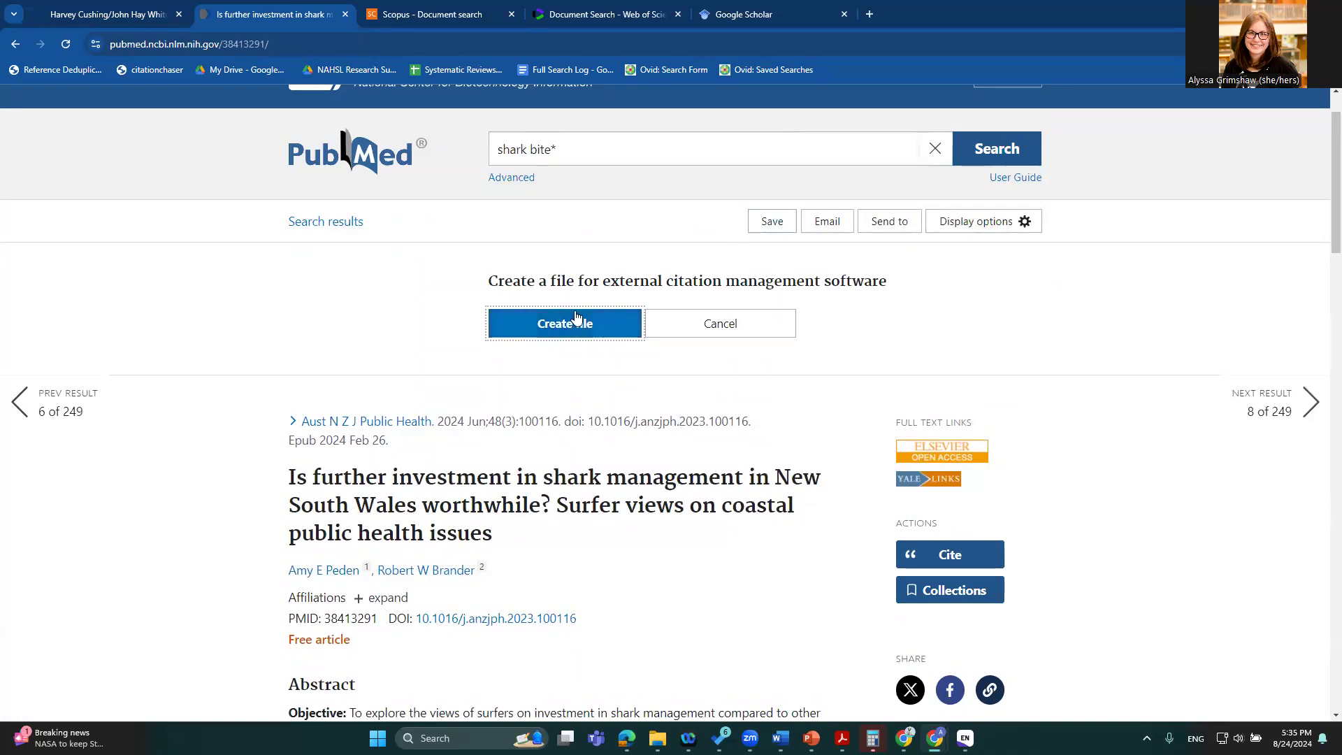
Open the article's citation window and download the citation as an .nbib file
click(936, 559)
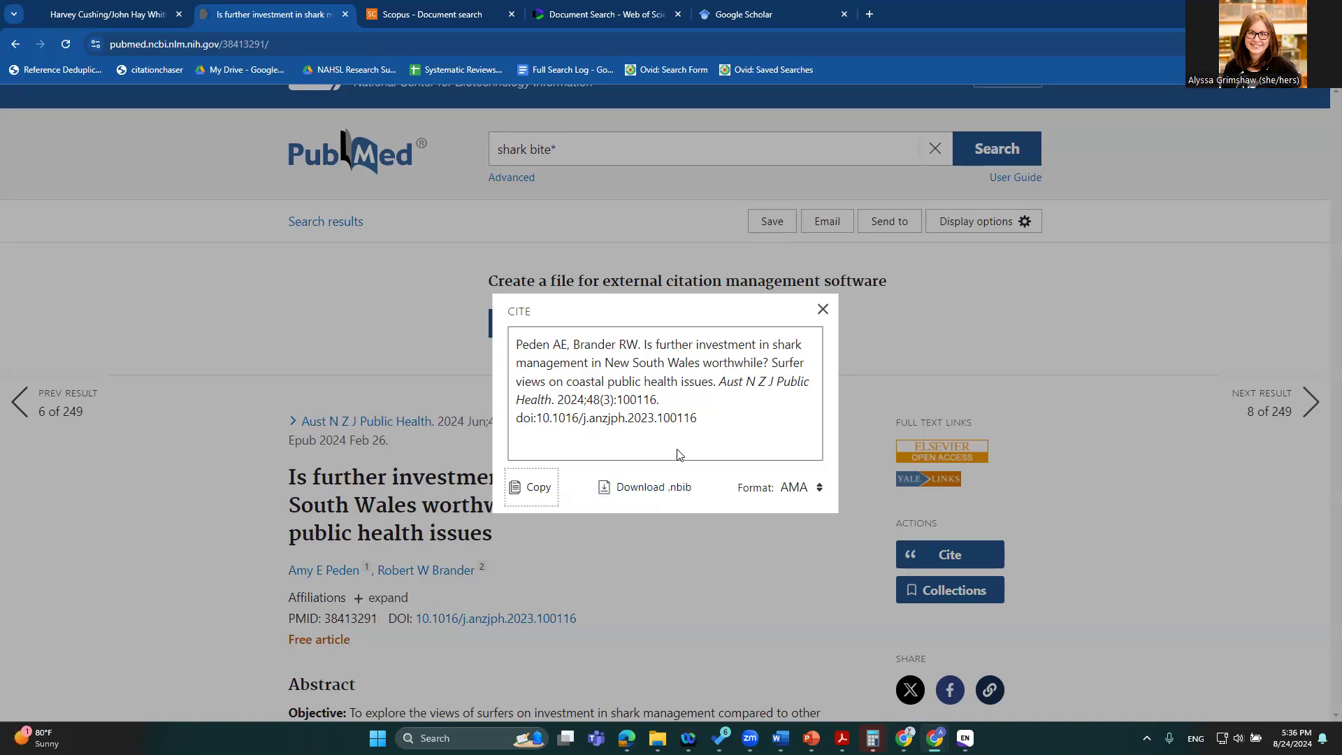
click(675, 485)
click(678, 495)
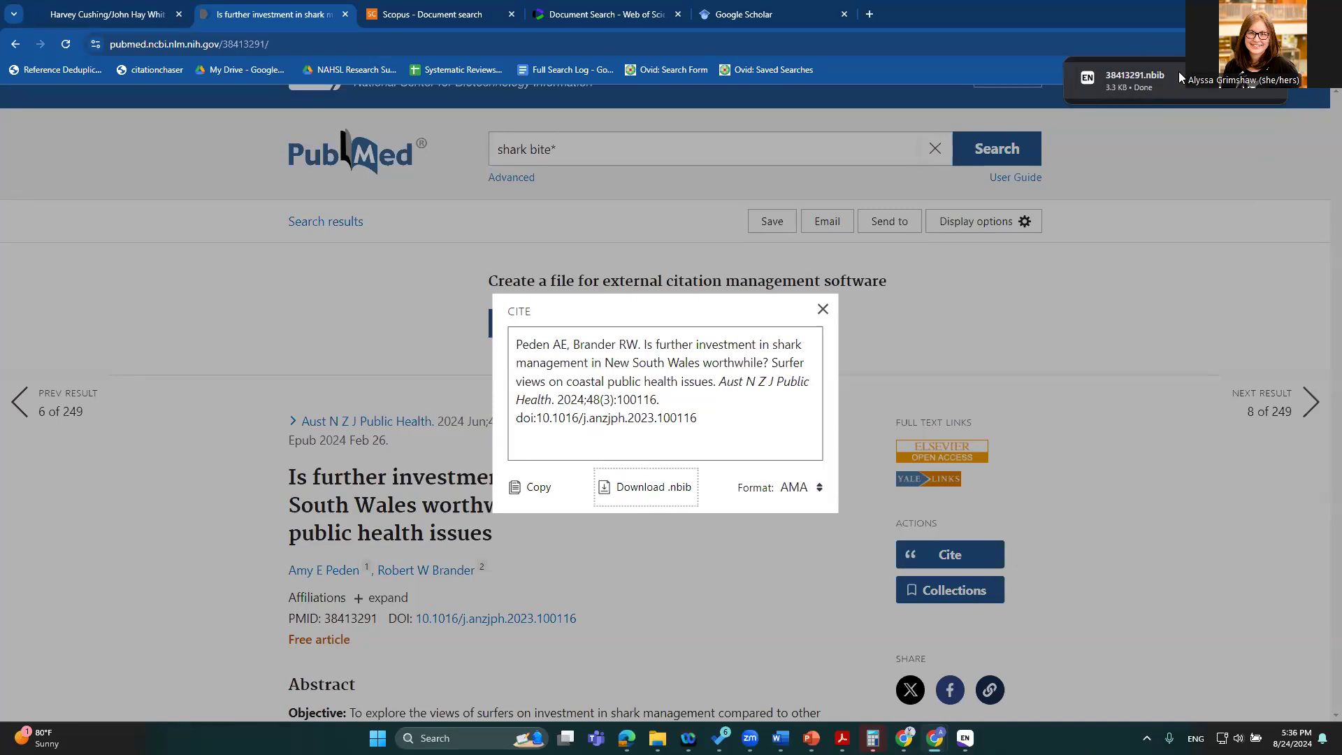
Open the downloaded .nbib file in EndNote and add the imported reference to the Shark Bites group
right_click(1179, 72)
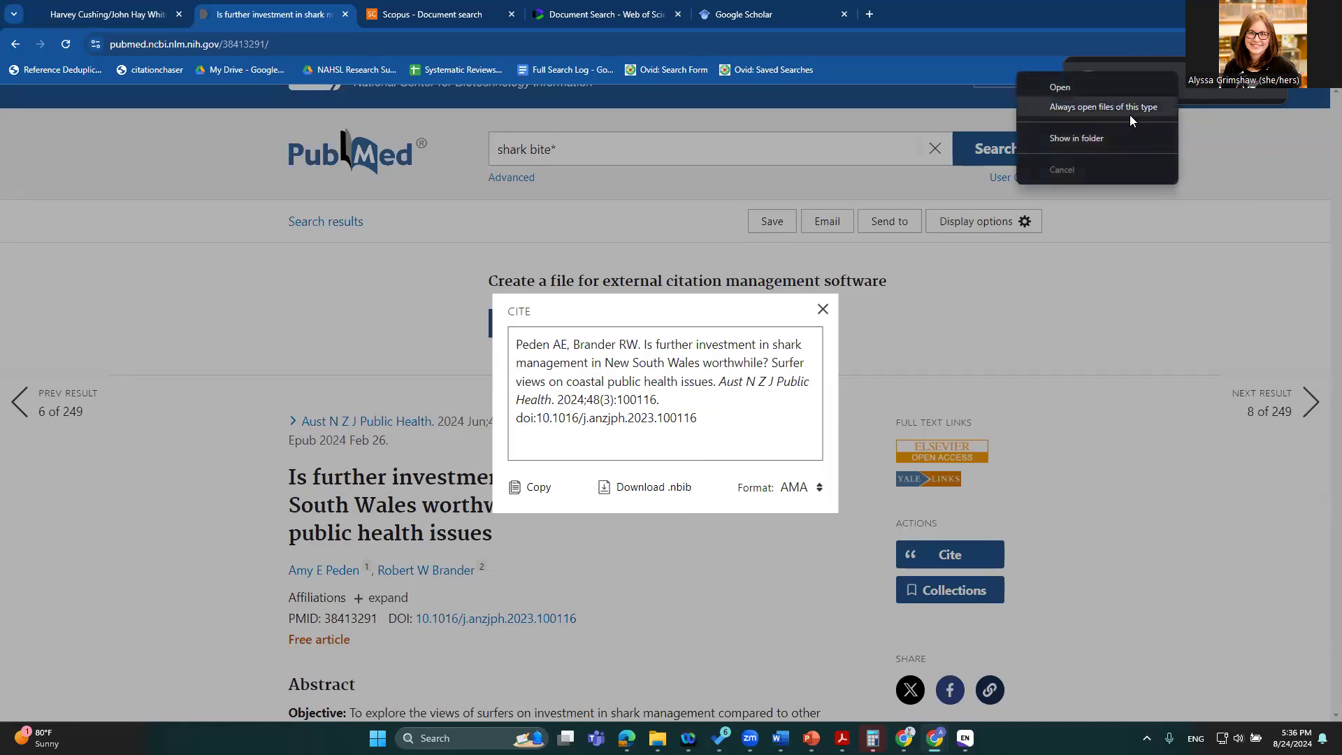
click(1090, 88)
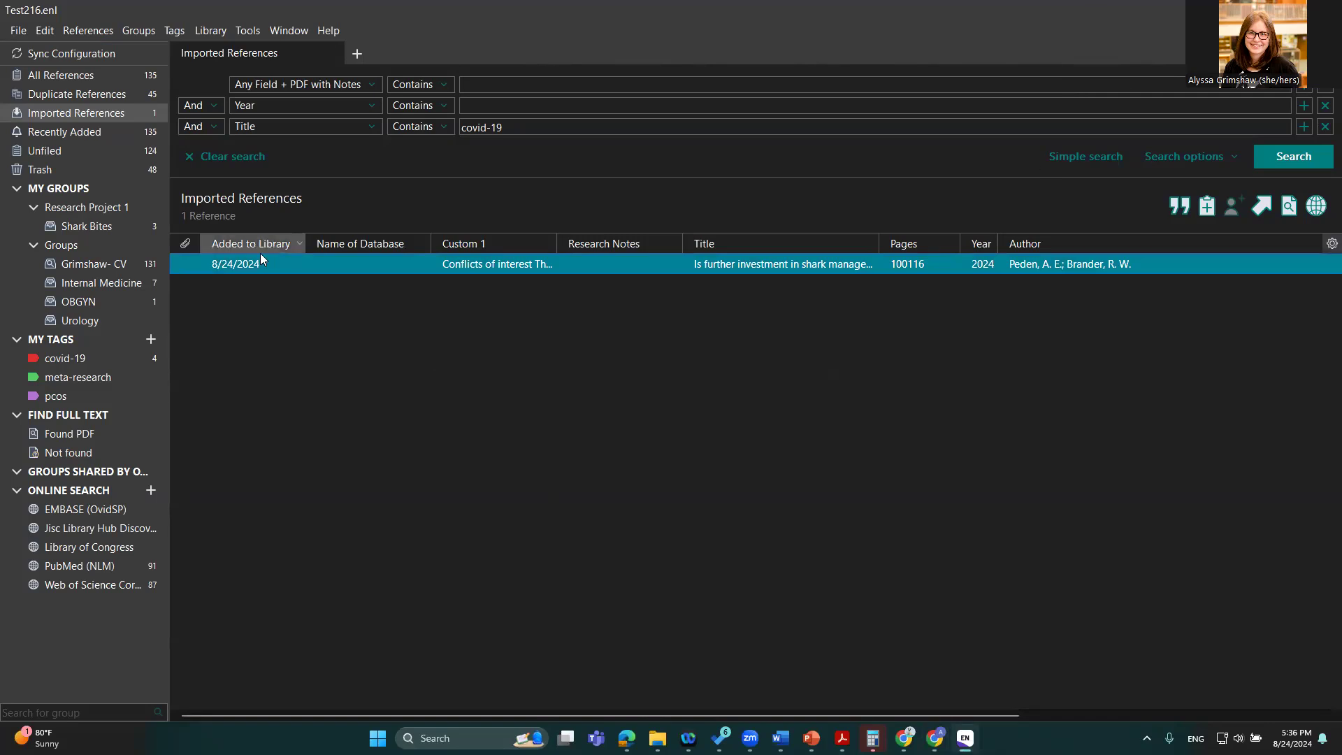
drag(247, 259, 149, 231)
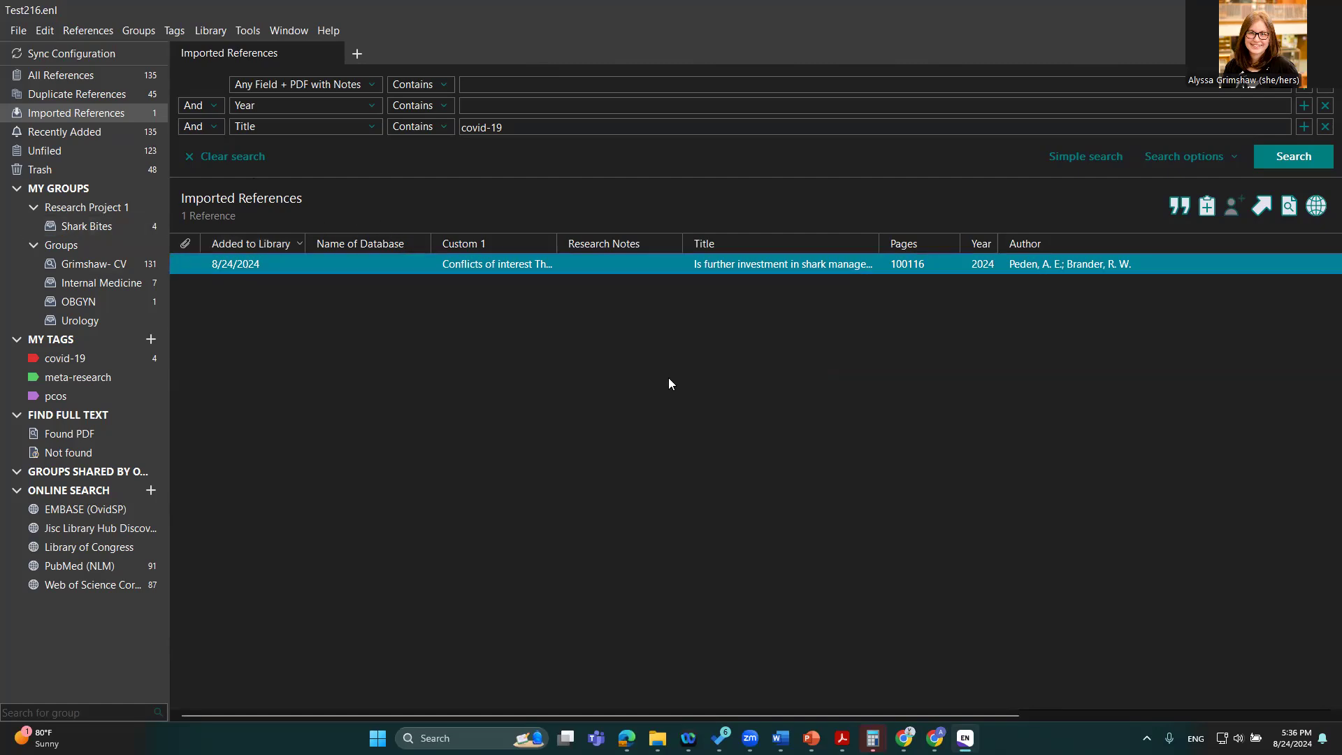
Switch back to Chrome and search Scopus for shark bite* in article title, abstract and keywords
key(alt+Tab)
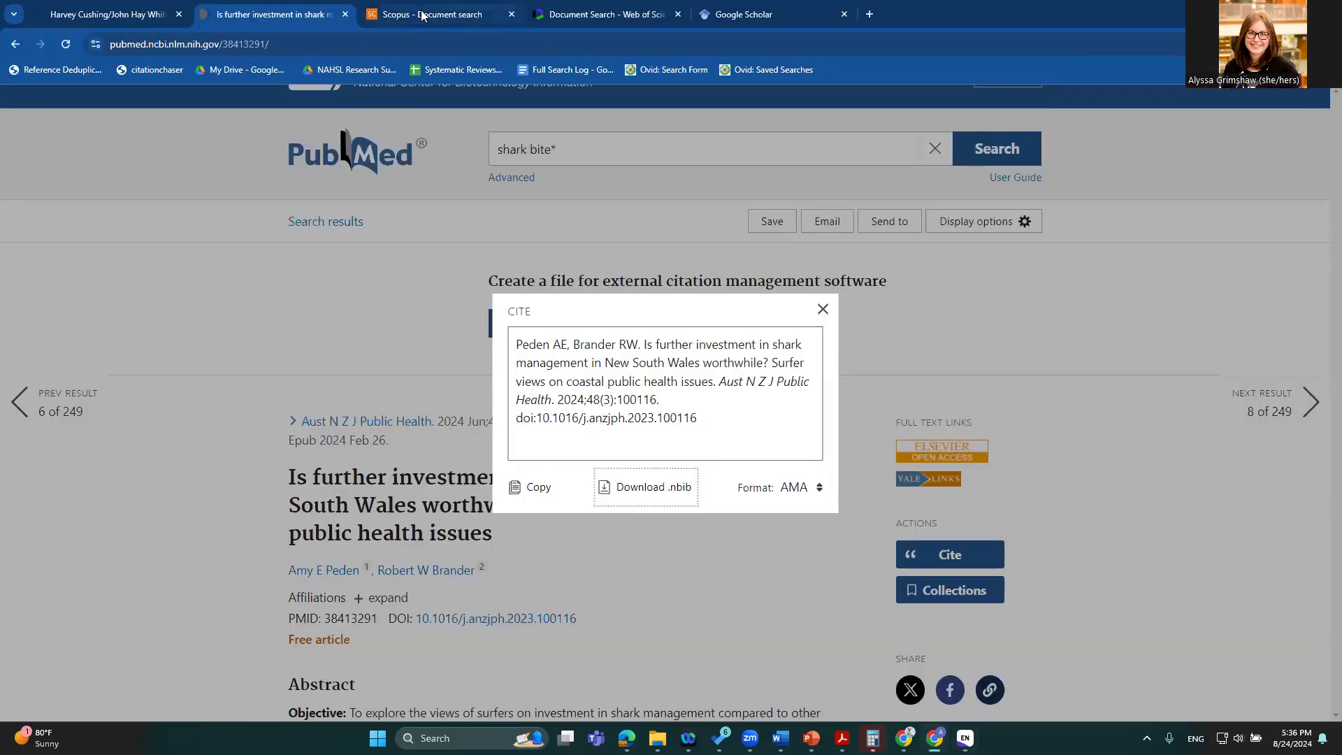
click(402, 23)
click(590, 357)
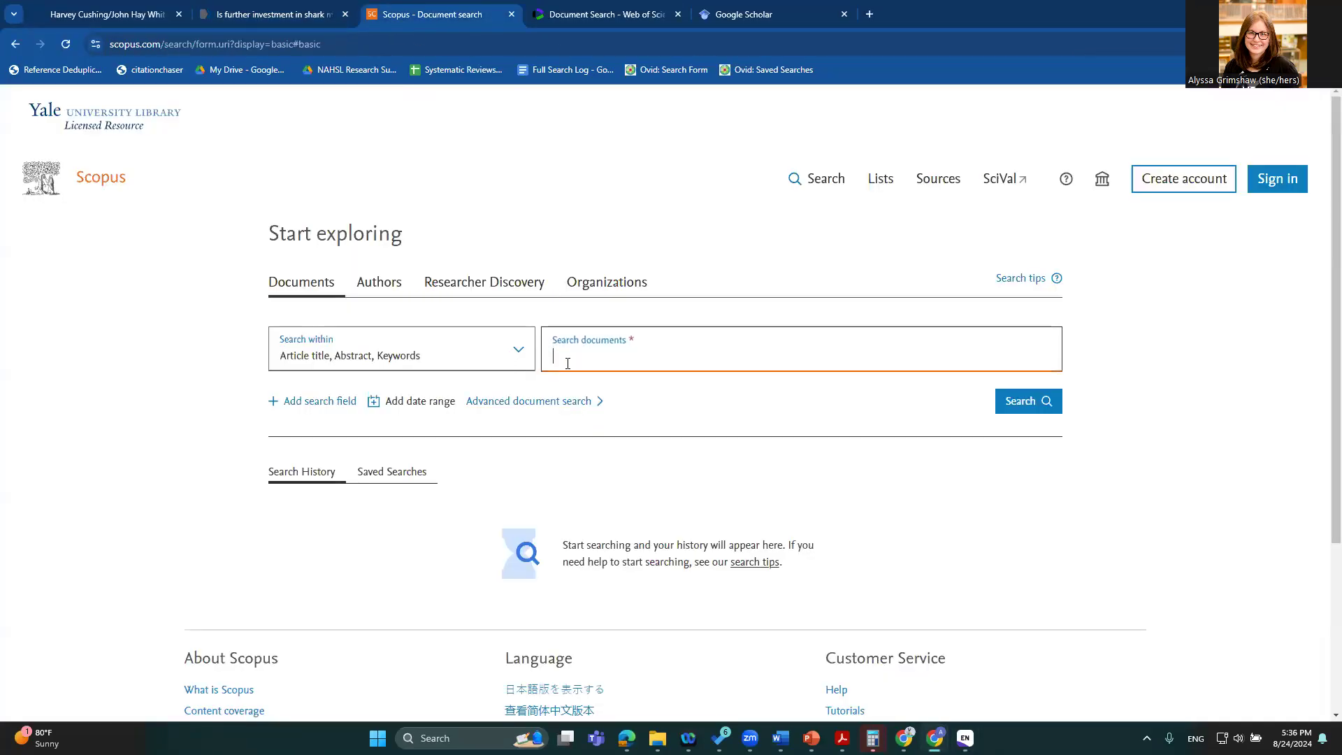
text(shark bite*)
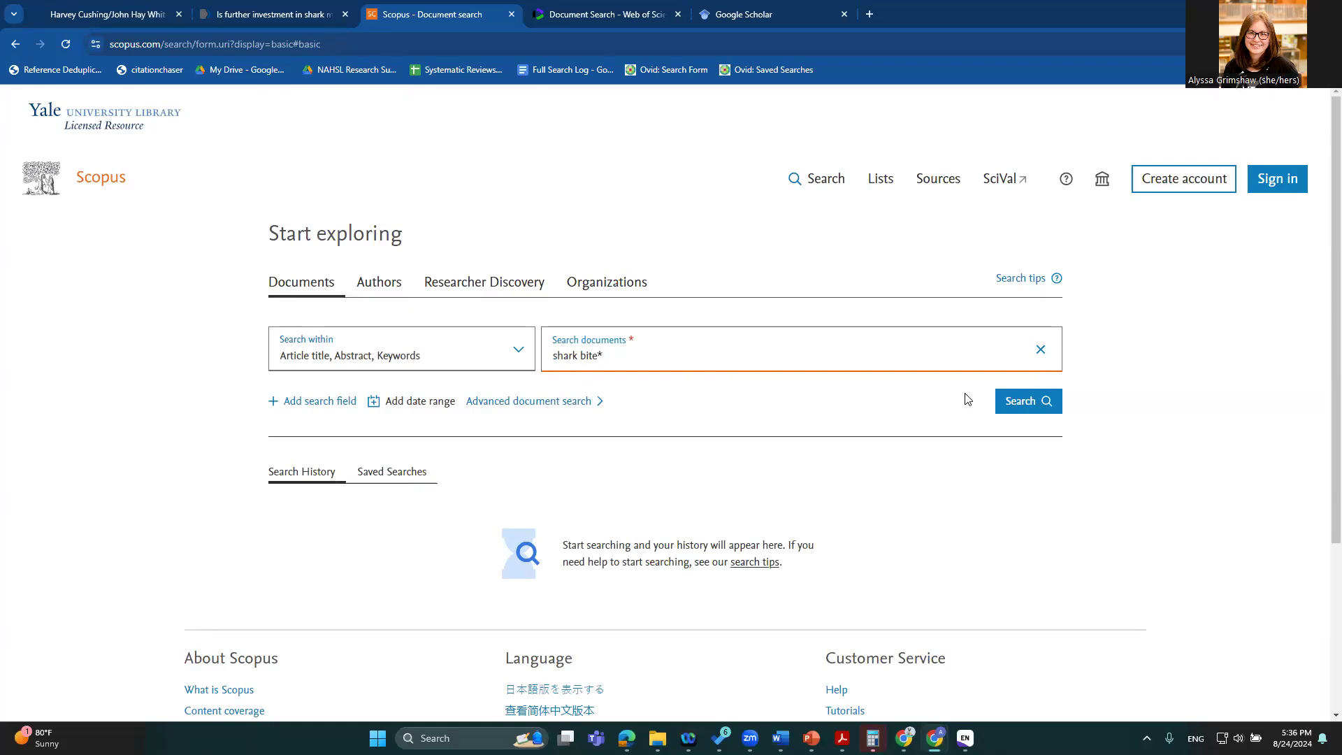
click(1036, 398)
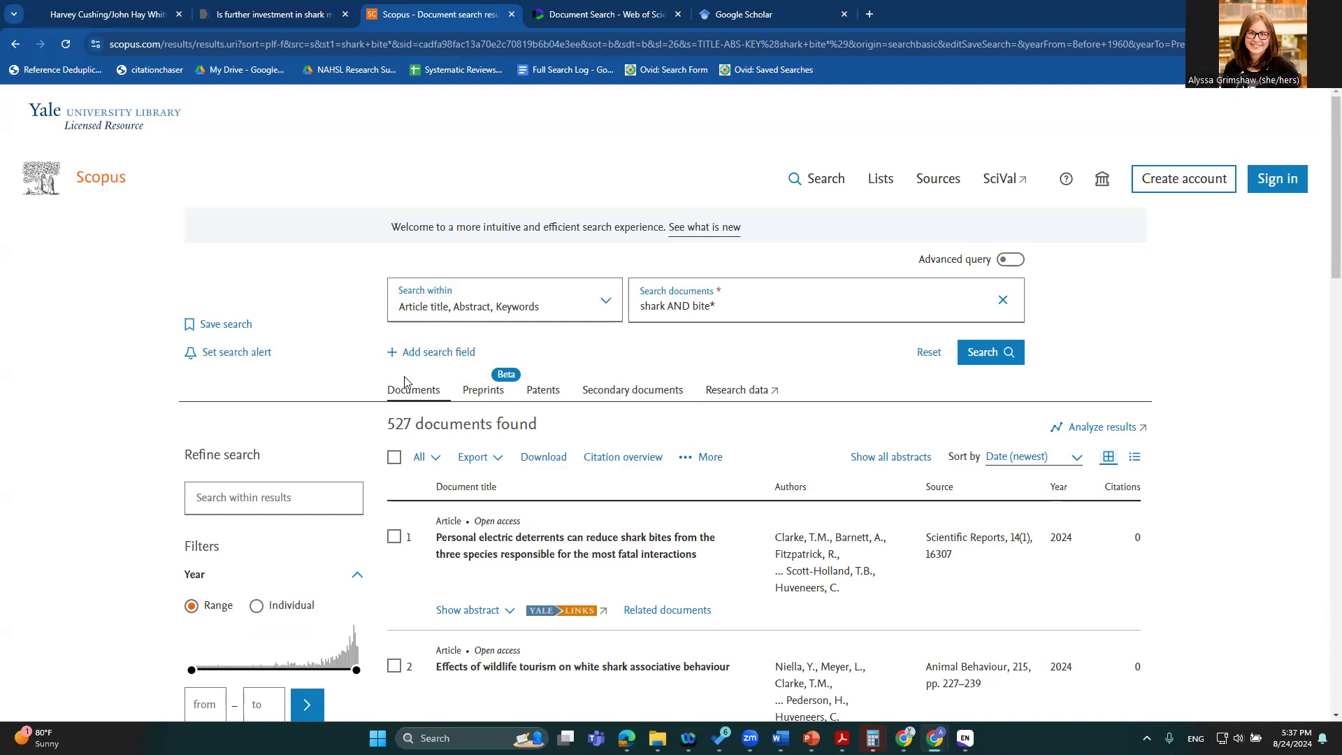
Select all Scopus results on the page and show the abstracts of all documents
click(394, 458)
scroll(493, 451, down, 3)
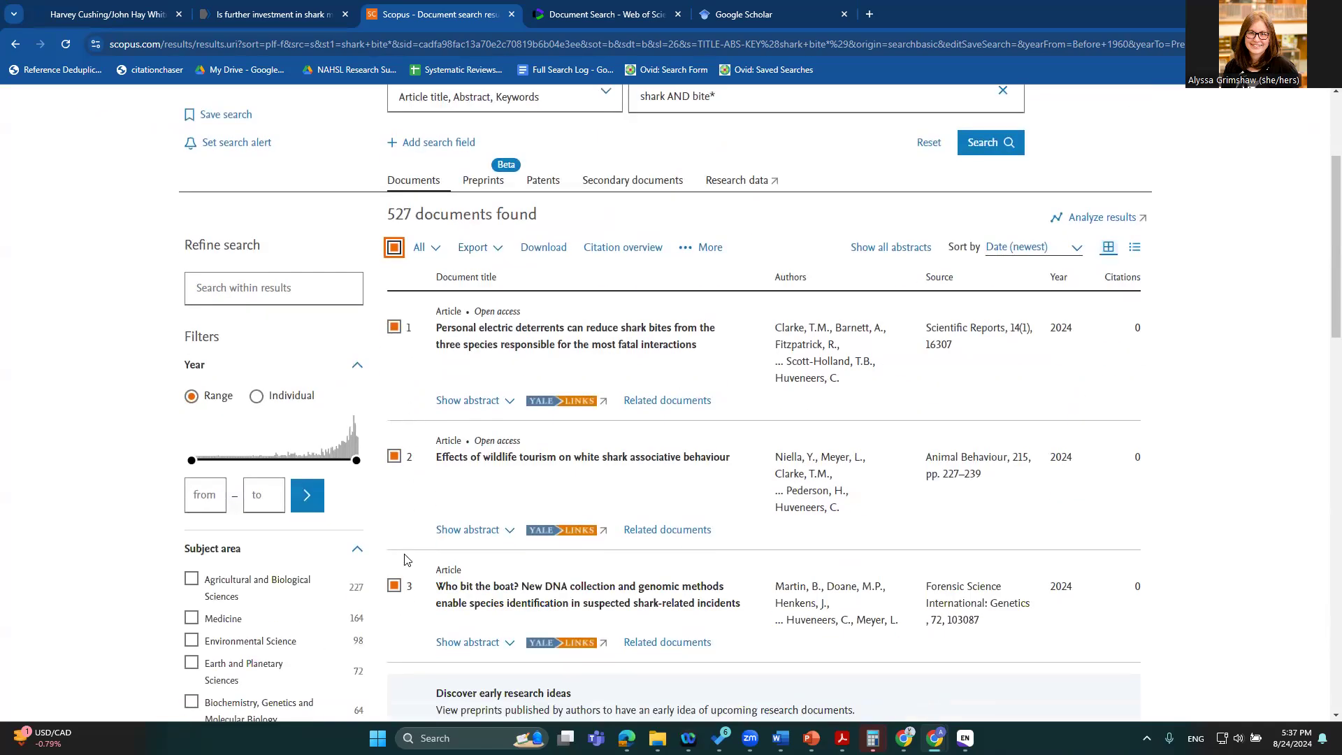
click(909, 247)
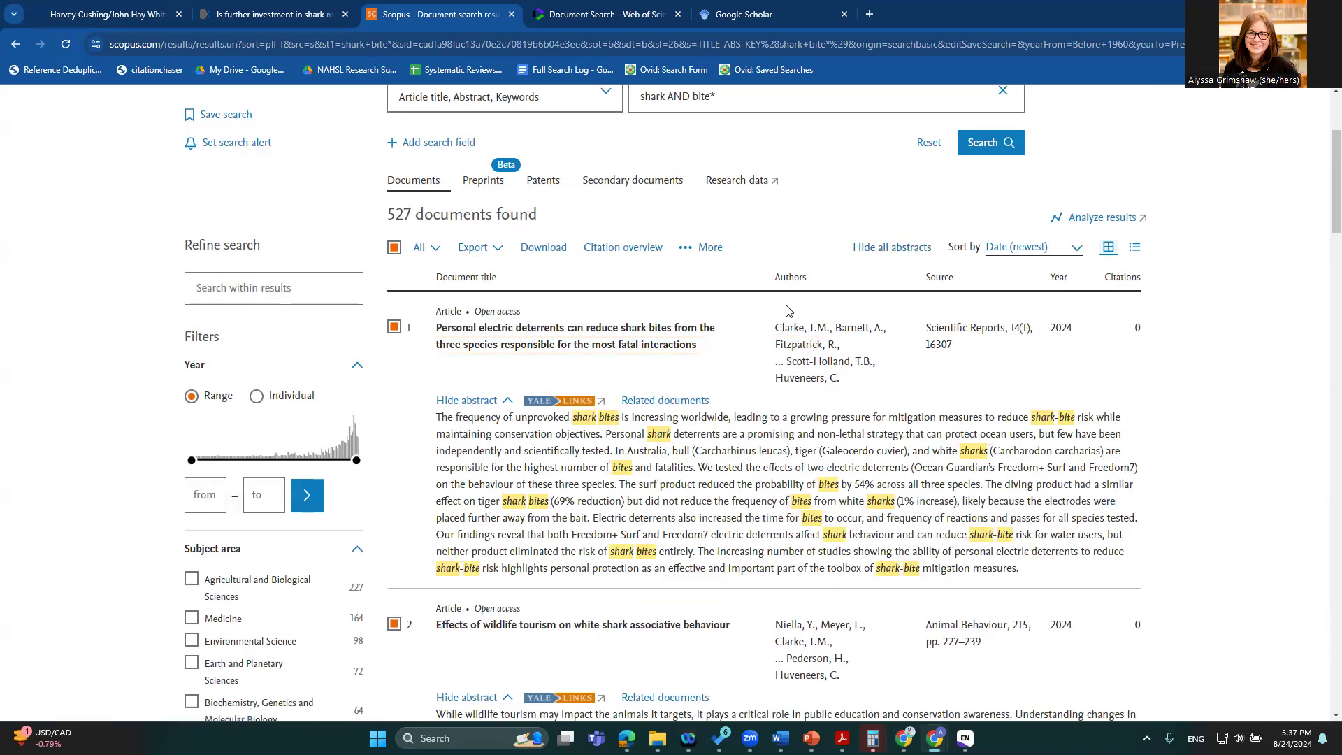
scroll(708, 455, down, 6)
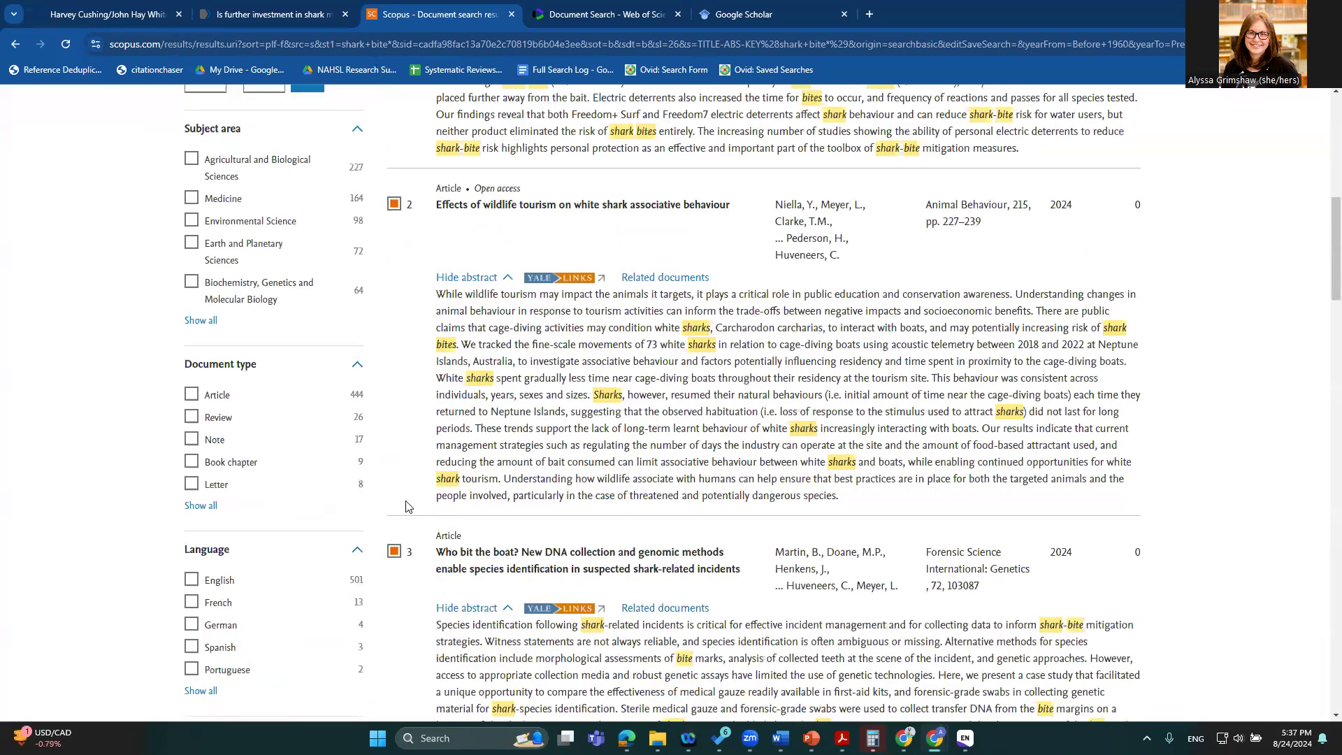
Export all selected Scopus documents to EndNote as an RIS file with citation, bibliographical, abstract and keyword, funding and other information included
scroll(841, 439, up, 3)
scroll(841, 439, up, 4)
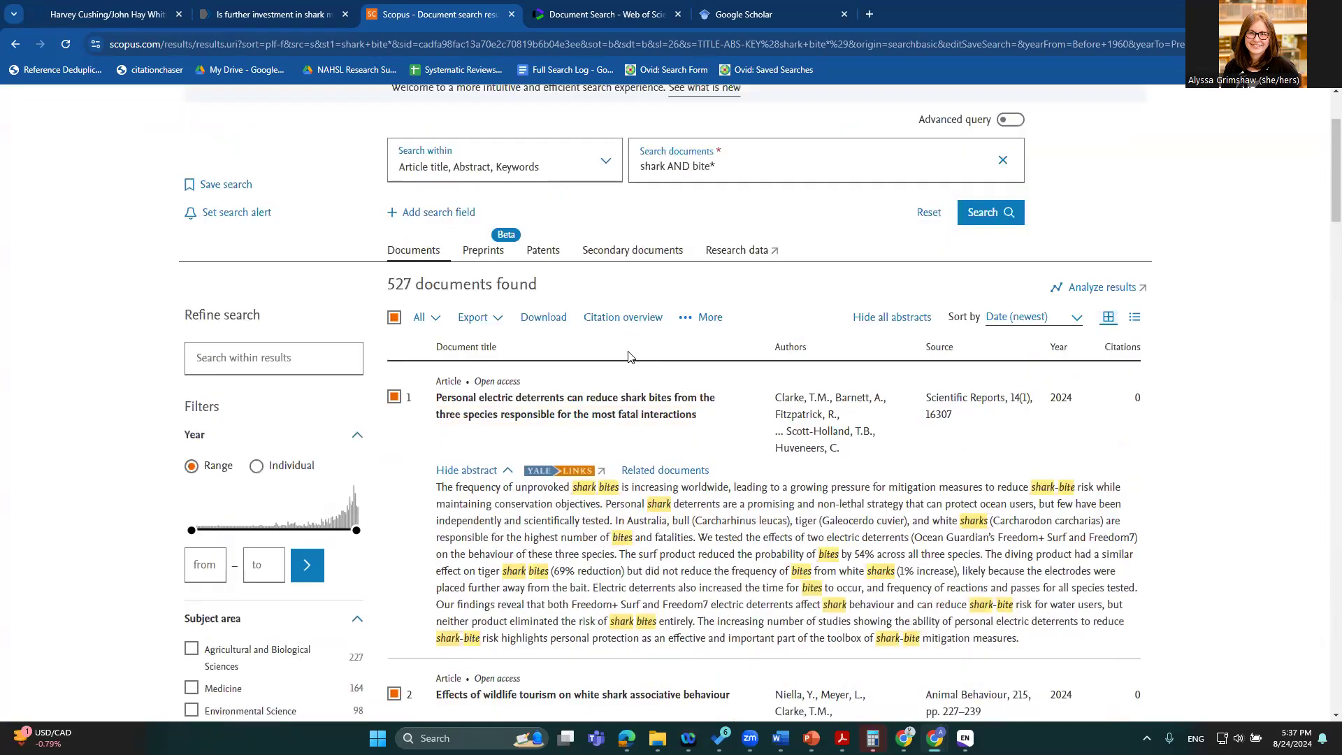
click(499, 320)
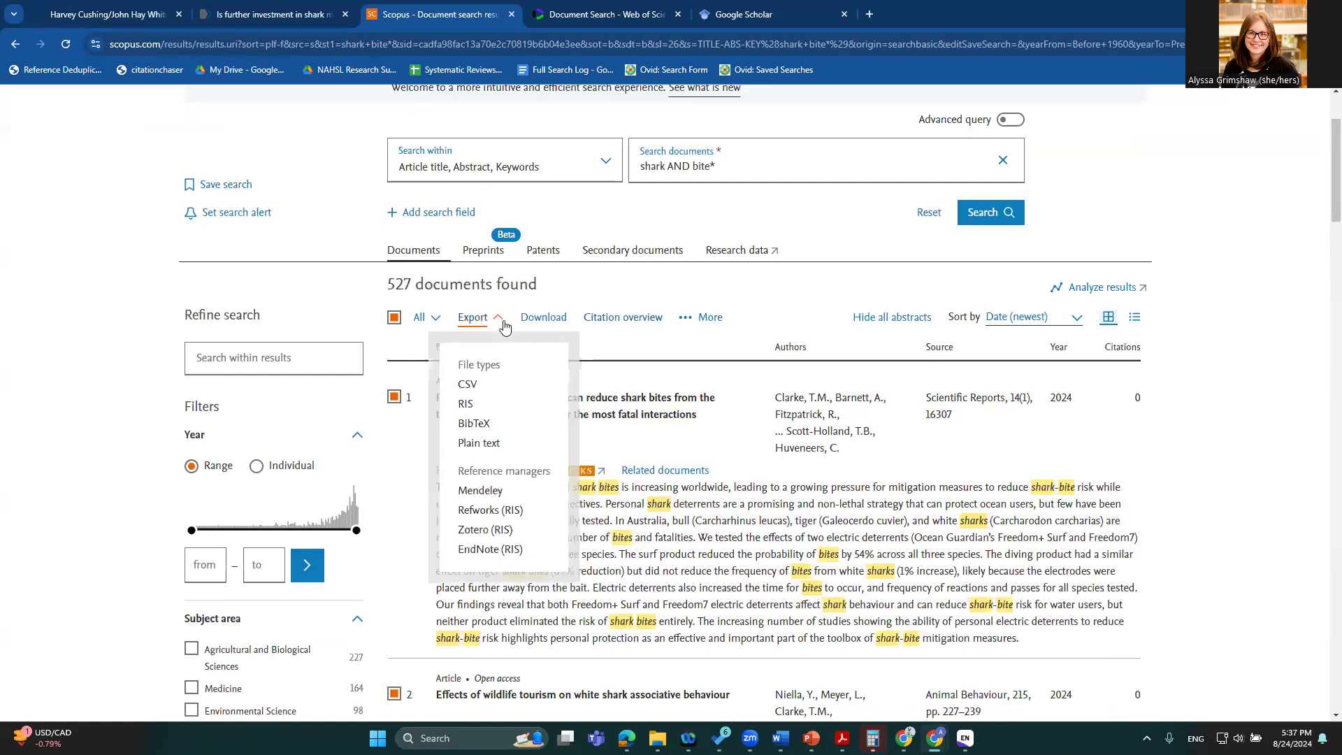
click(508, 555)
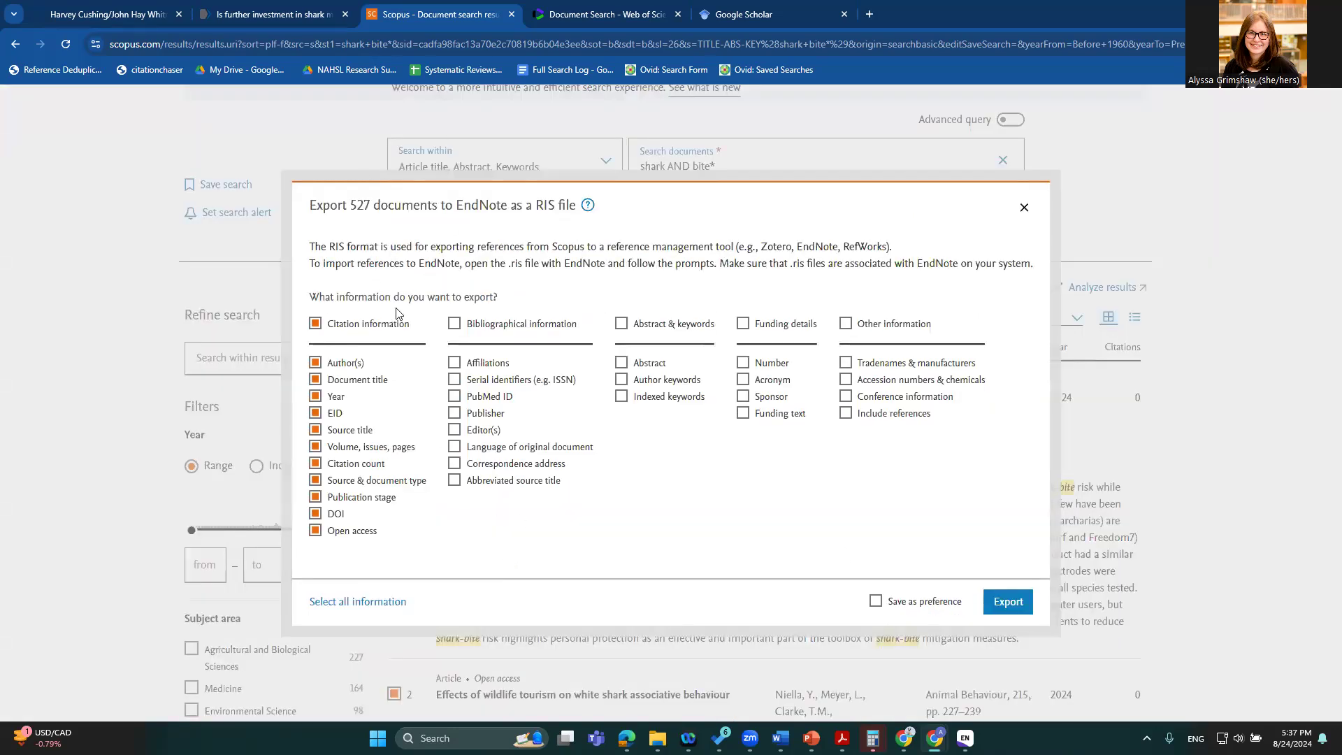
click(455, 324)
click(621, 323)
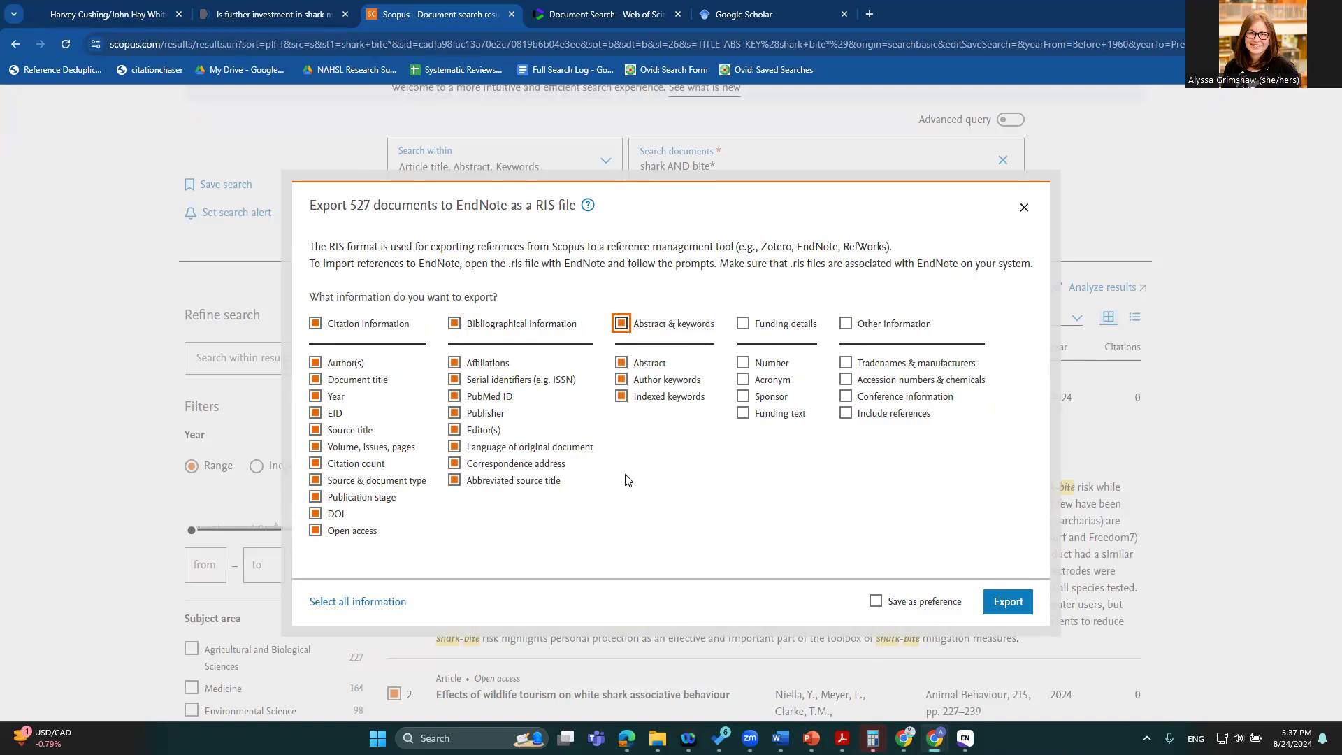
click(743, 323)
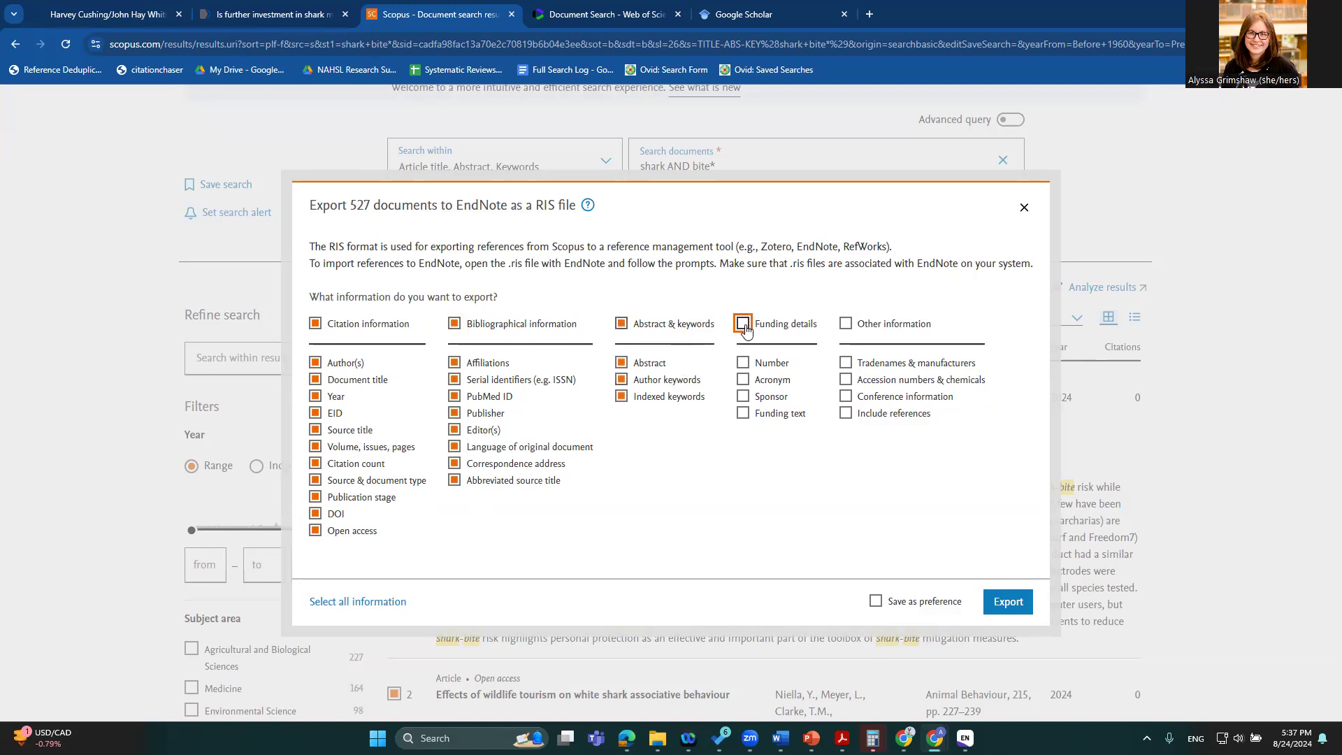
click(847, 324)
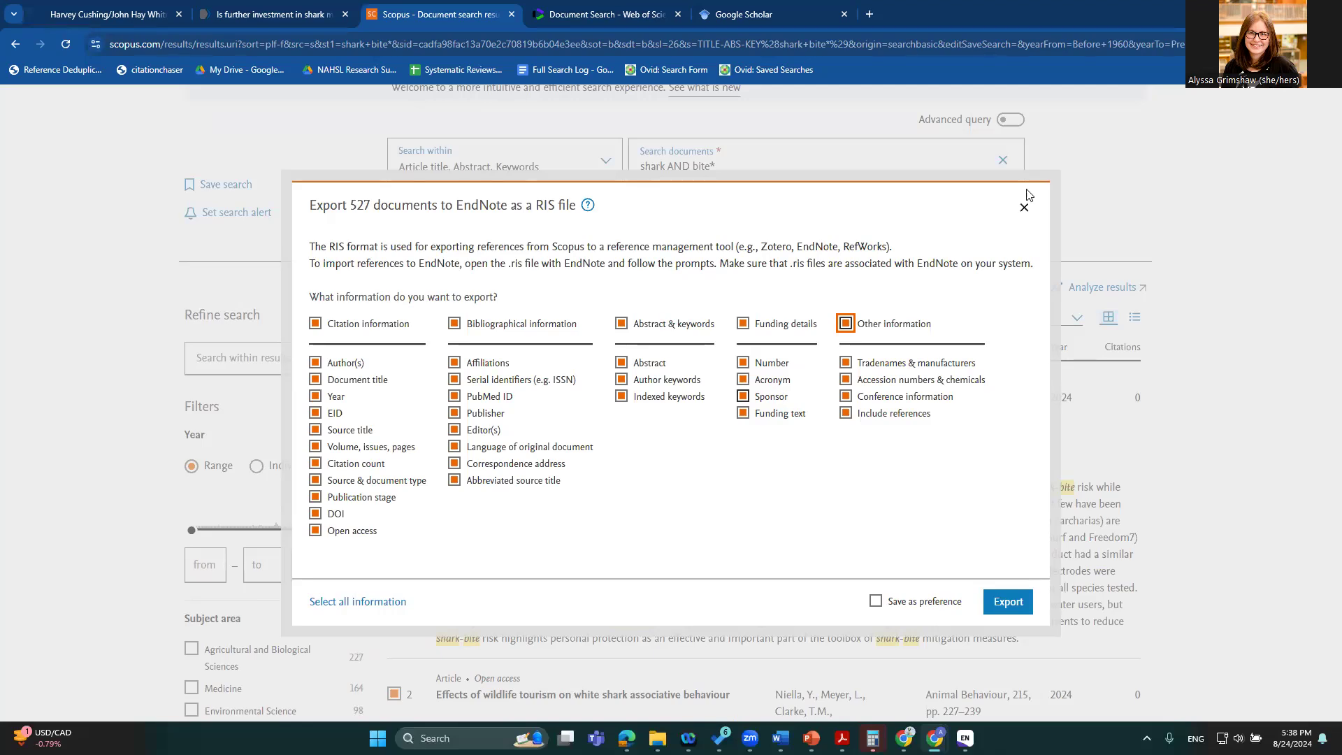
click(1008, 602)
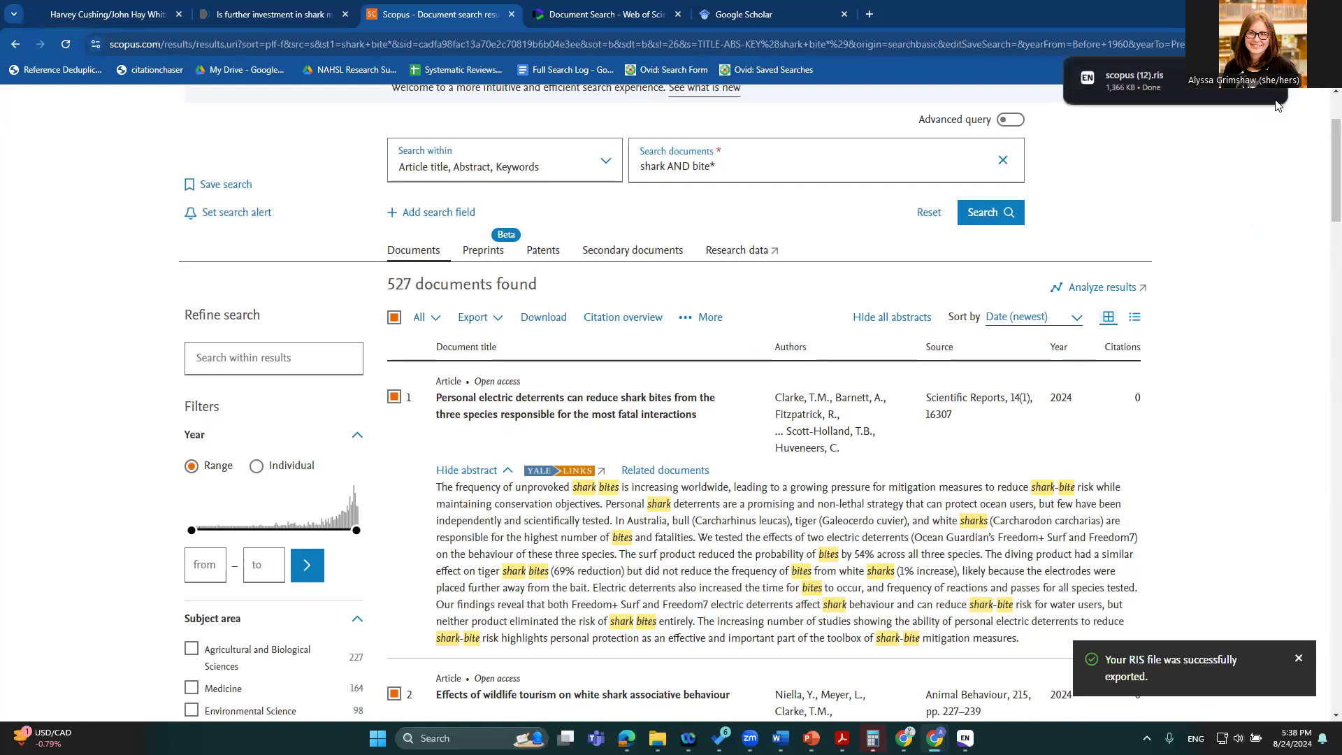
Open the exported RIS file in EndNote and create a group named "Shark Bites- Scopus" under Research Project 1
click(1132, 81)
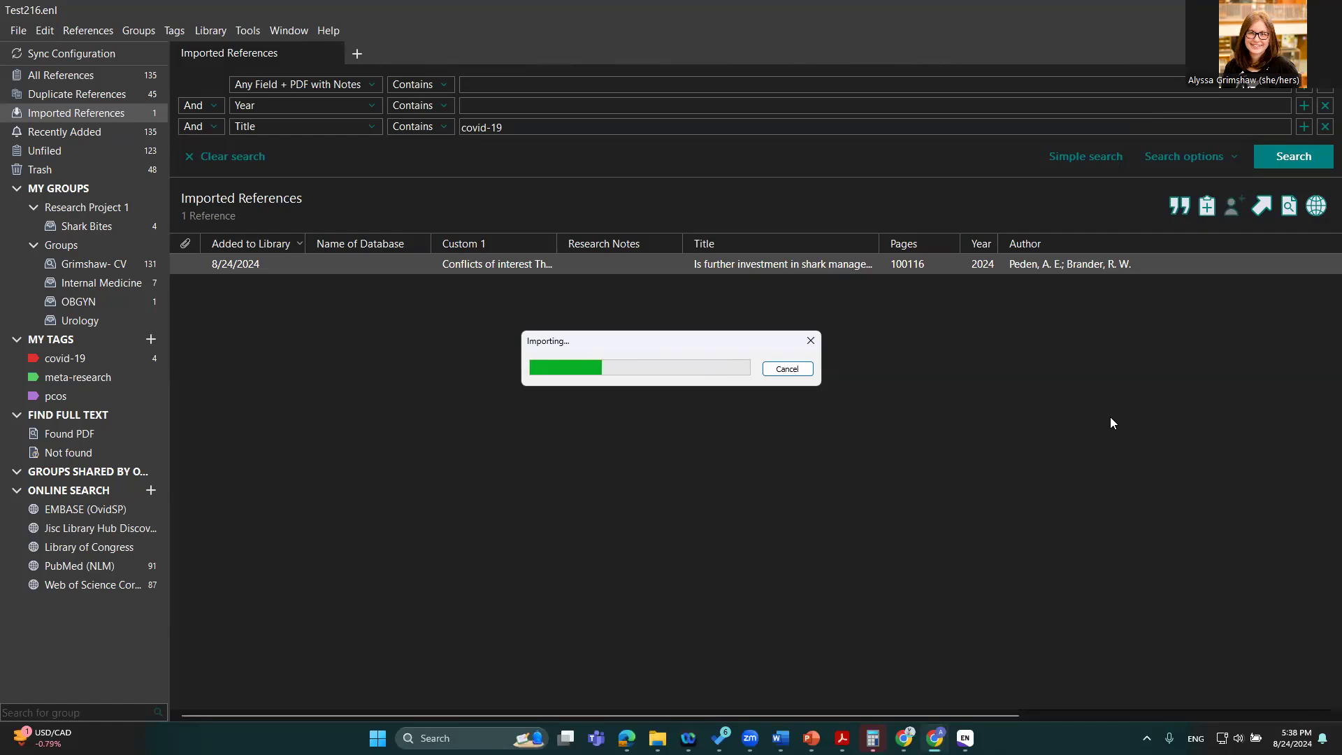
right_click(103, 212)
click(135, 225)
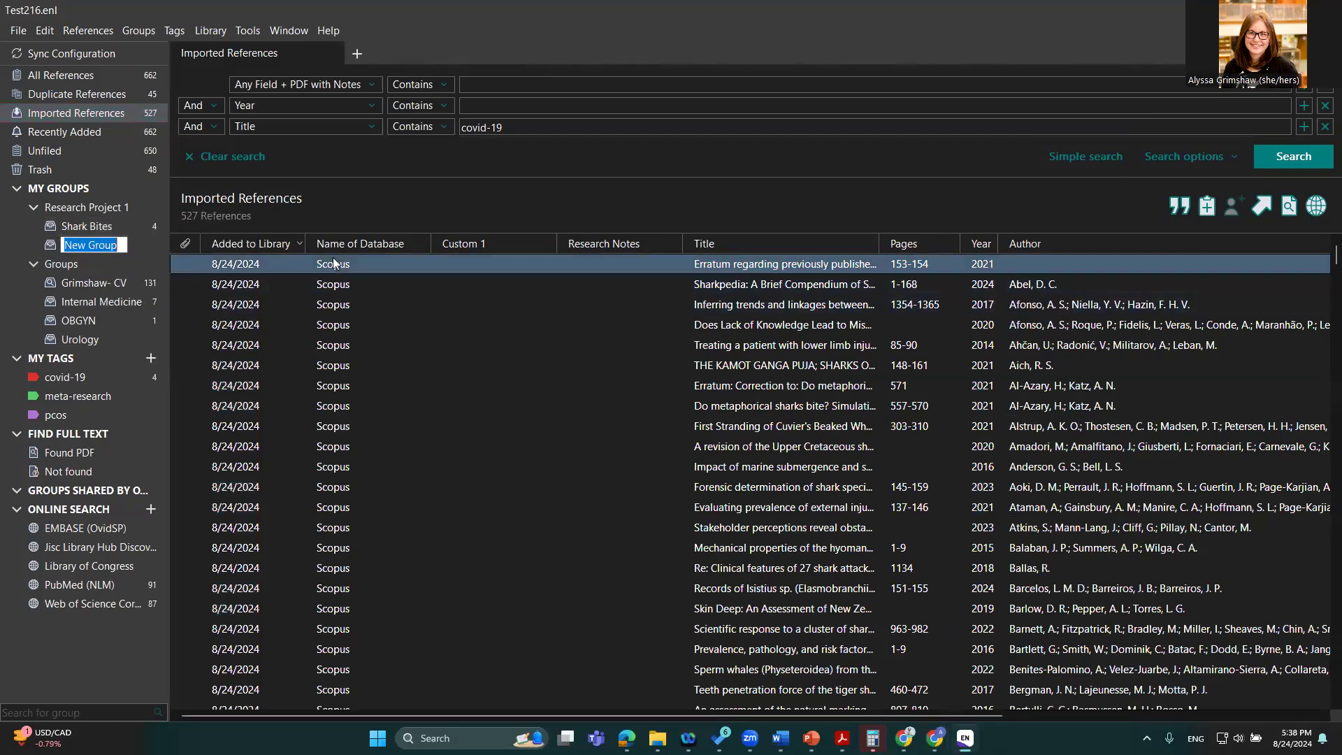
text(Shark Bitse)
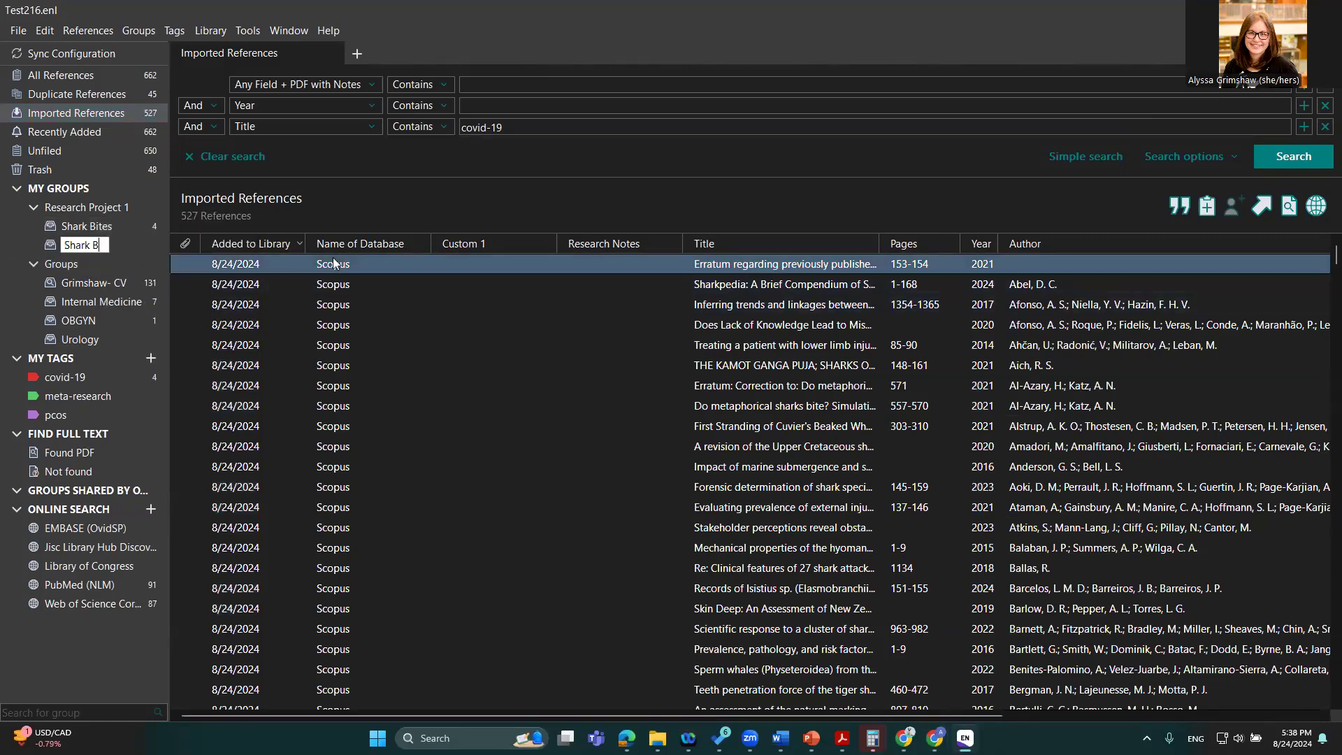
key(BackSpace)
key(BackSpace)
text(es- Scu)
key(BackSpace)
text(opus)
key(Return)
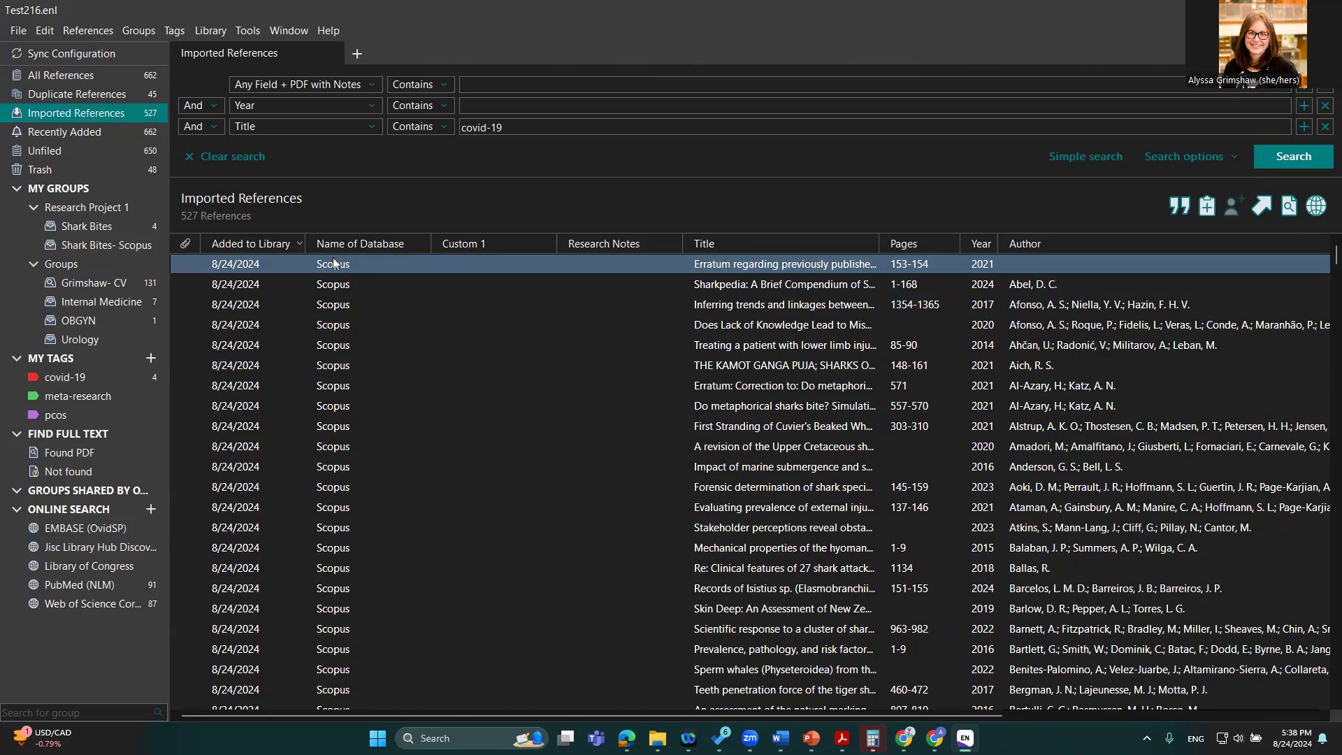
Select all imported Scopus references and add them to the Shark Bites- Scopus group
click(421, 373)
key(ctrl+a)
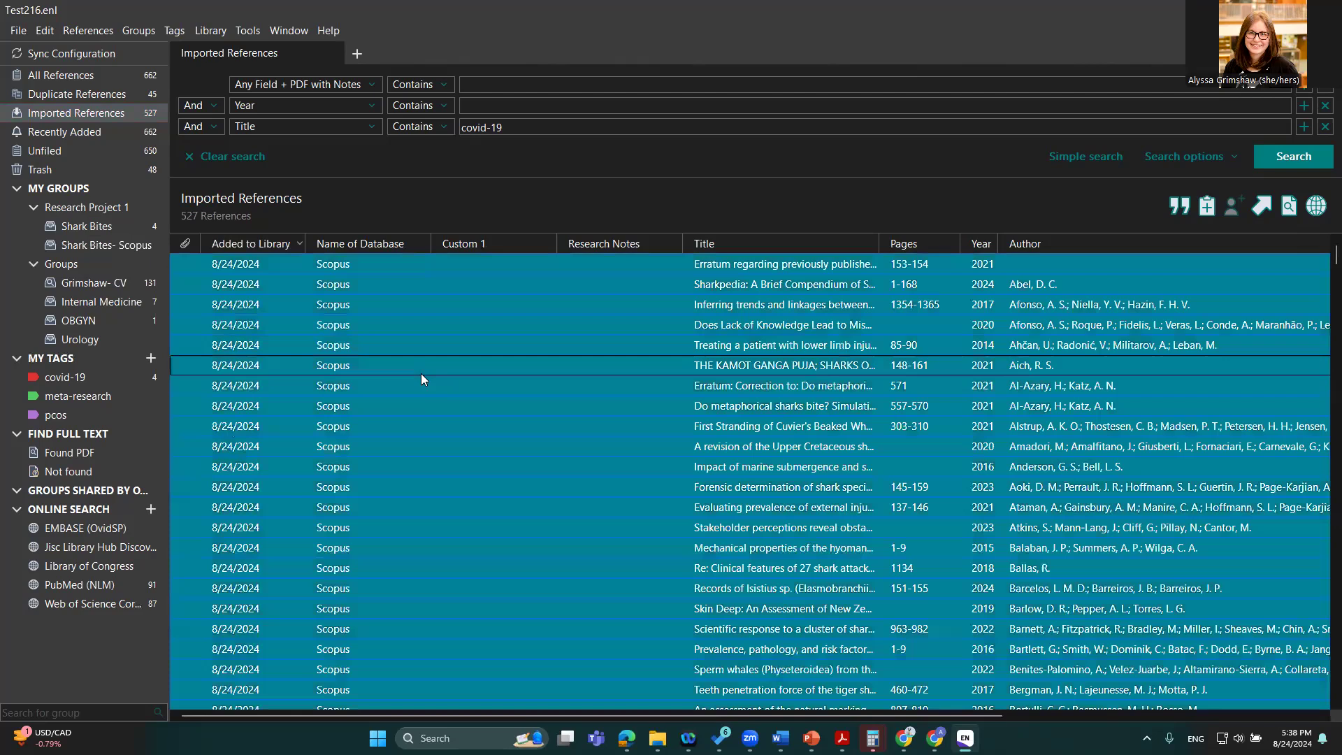
drag(420, 373, 126, 246)
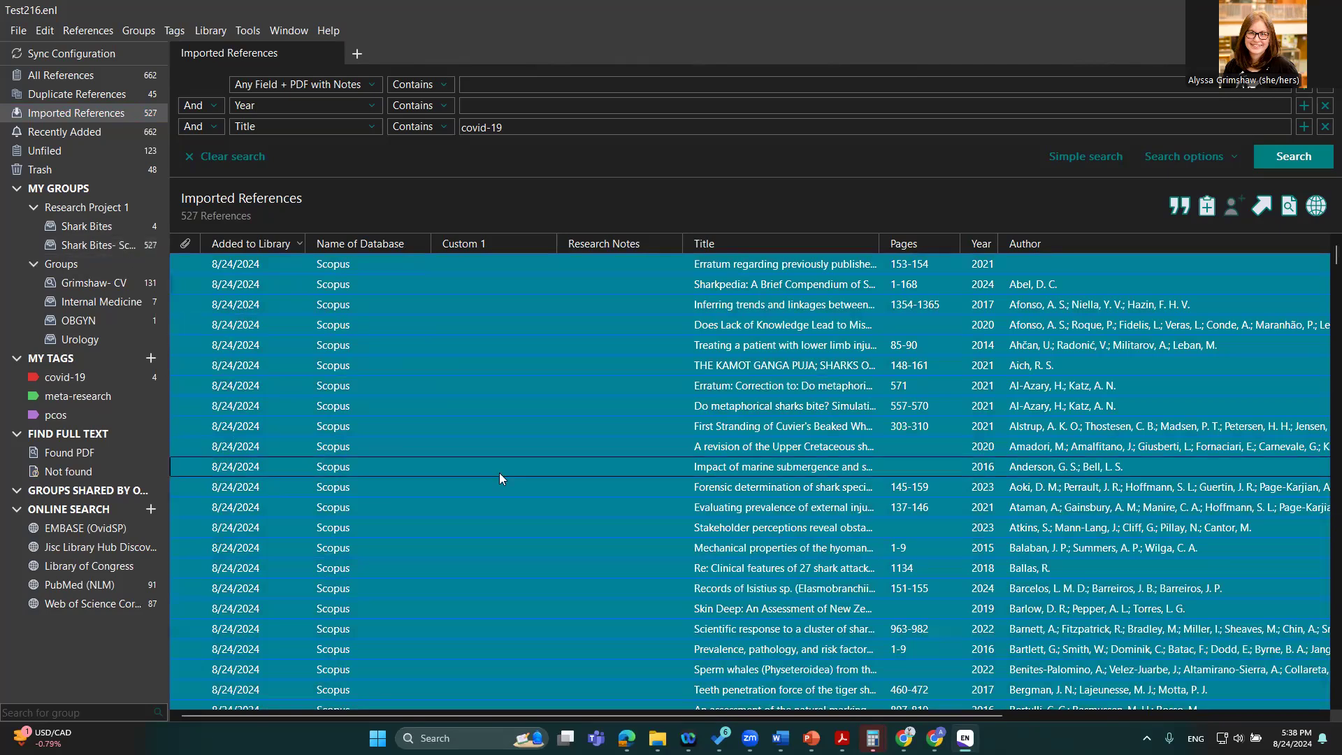
Switch back to Chrome, open the first Scopus article's detail page and view its export formats
key(alt+Tab)
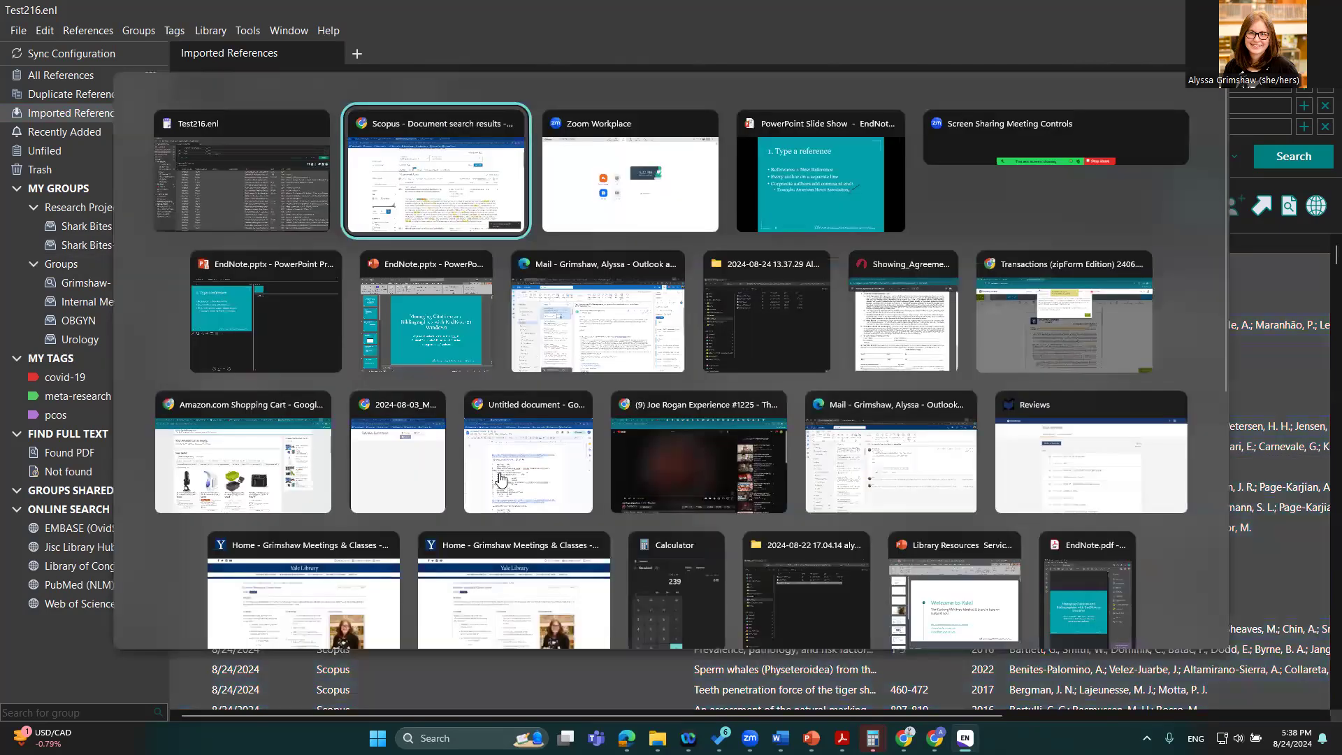
click(552, 417)
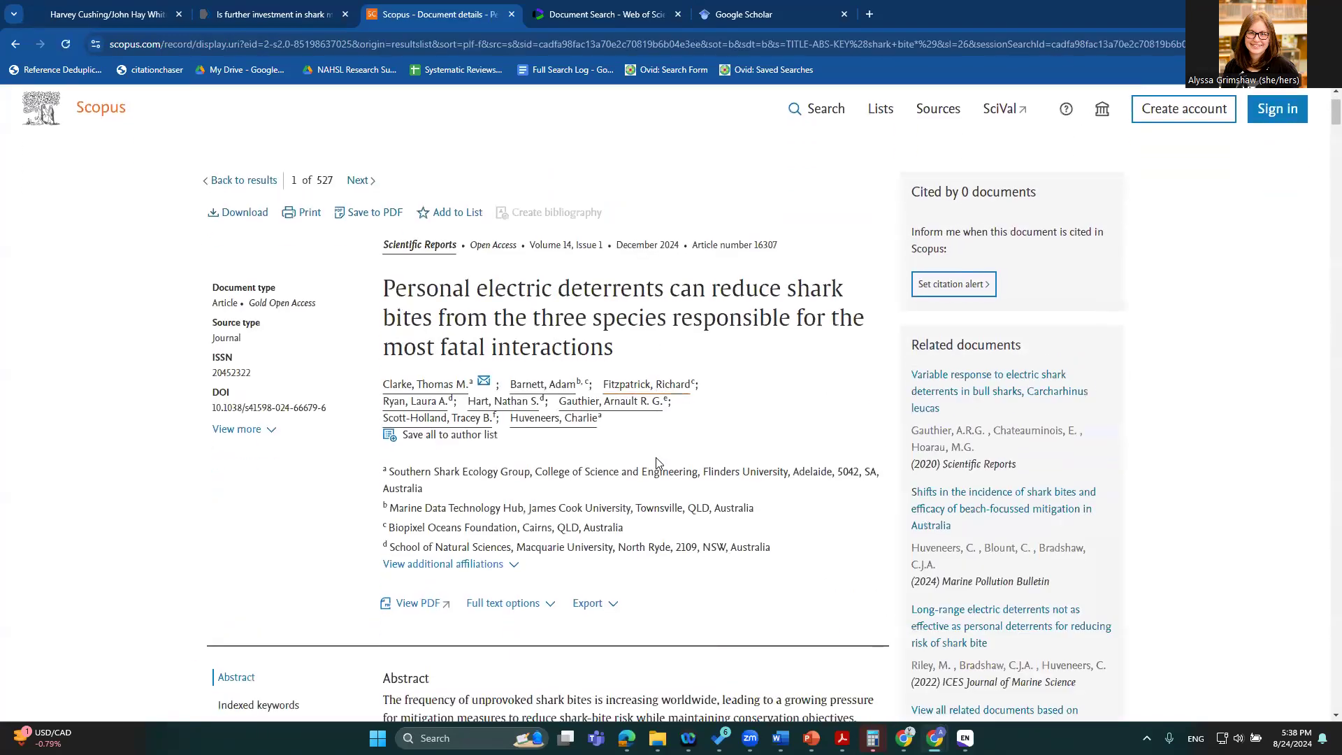
click(612, 605)
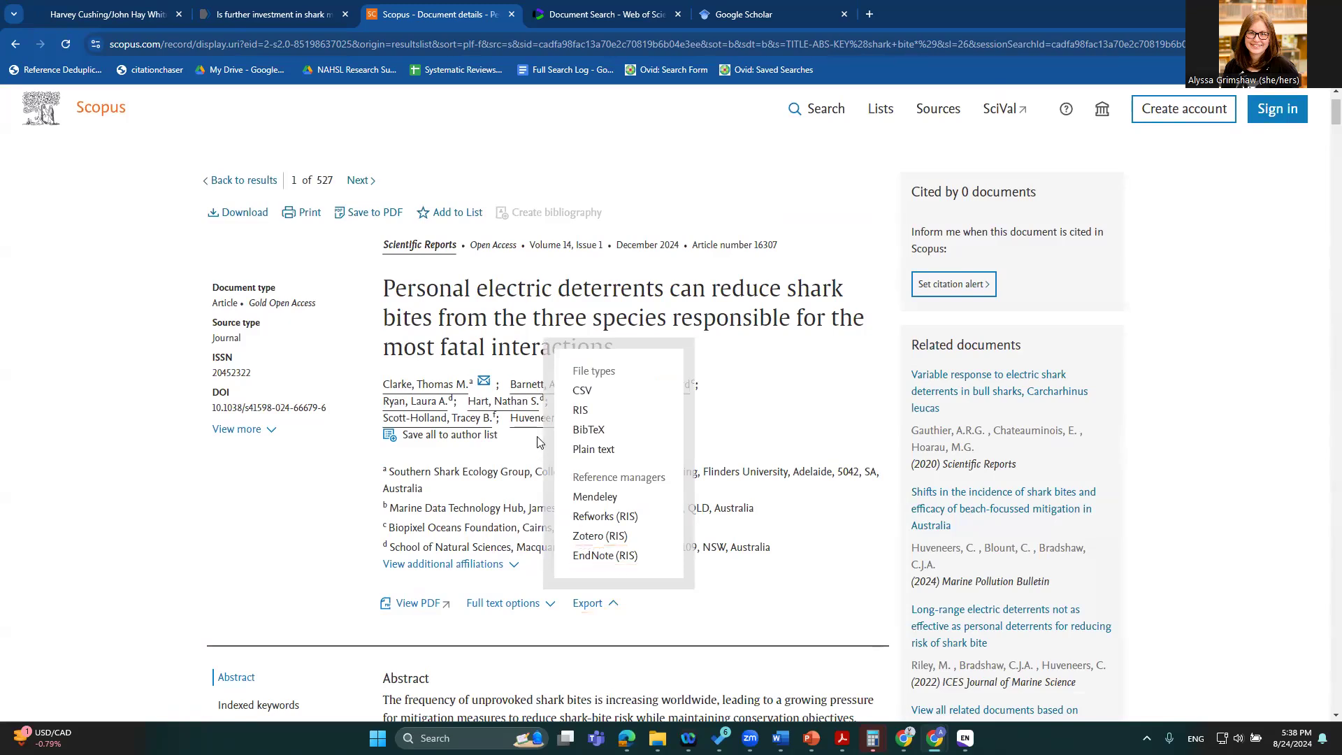
Go to Web of Science and search the Core Collection for shark bite* in all fields
click(552, 13)
scroll(699, 503, down, 2)
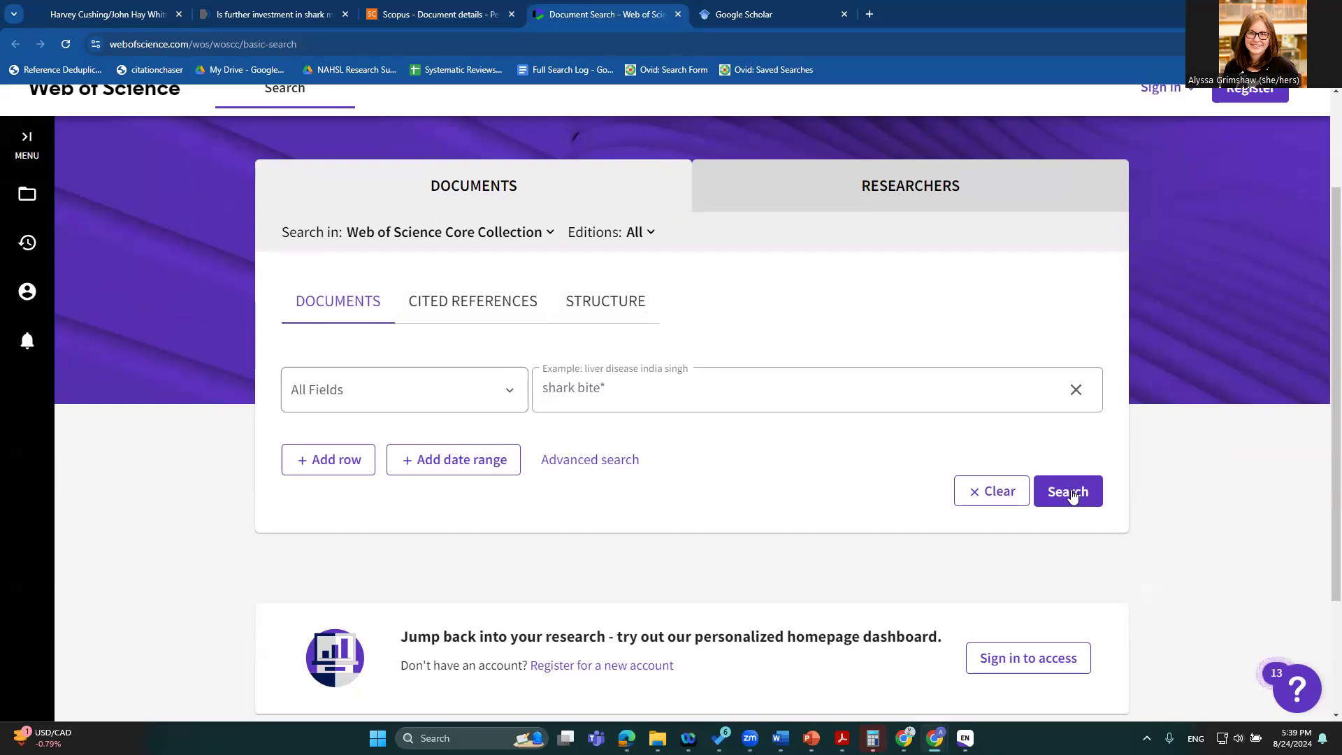
click(1073, 495)
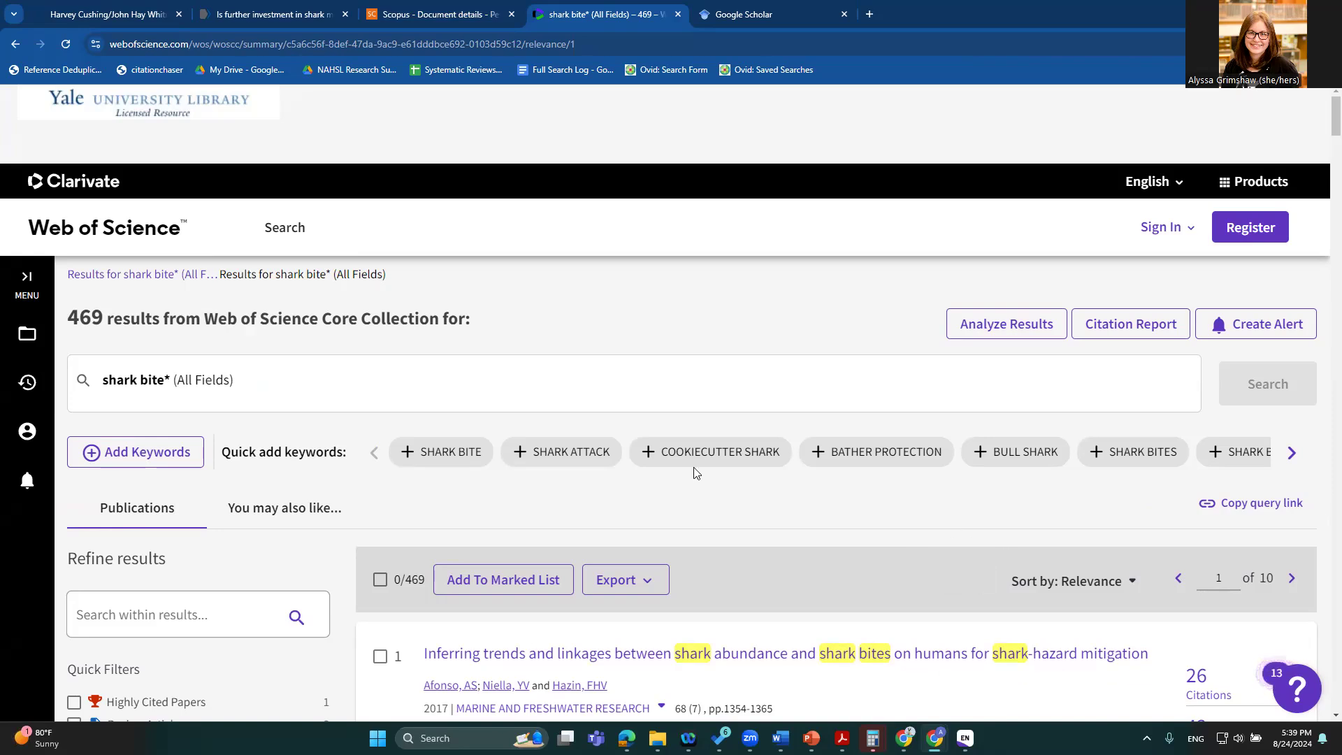
Select all Web of Science records on the results page and open the export settings for EndNote desktop
scroll(387, 353, down, 4)
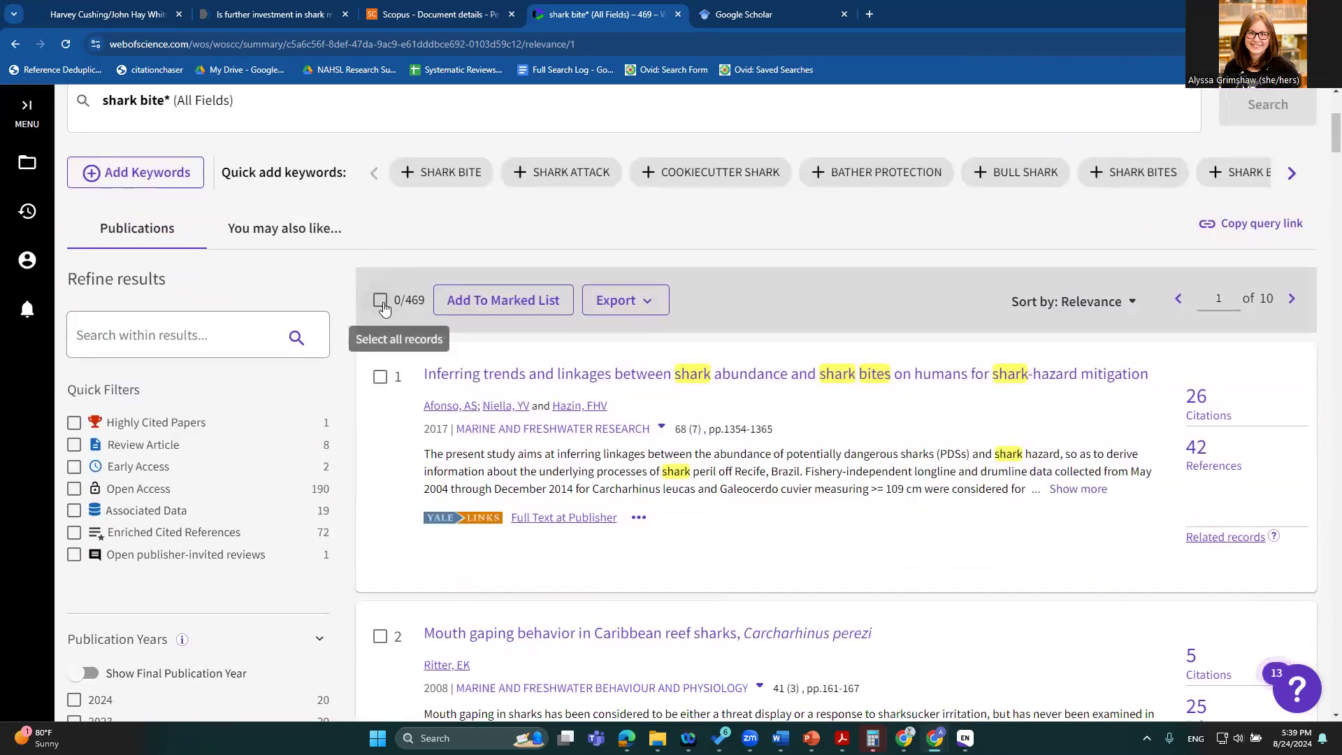
click(380, 301)
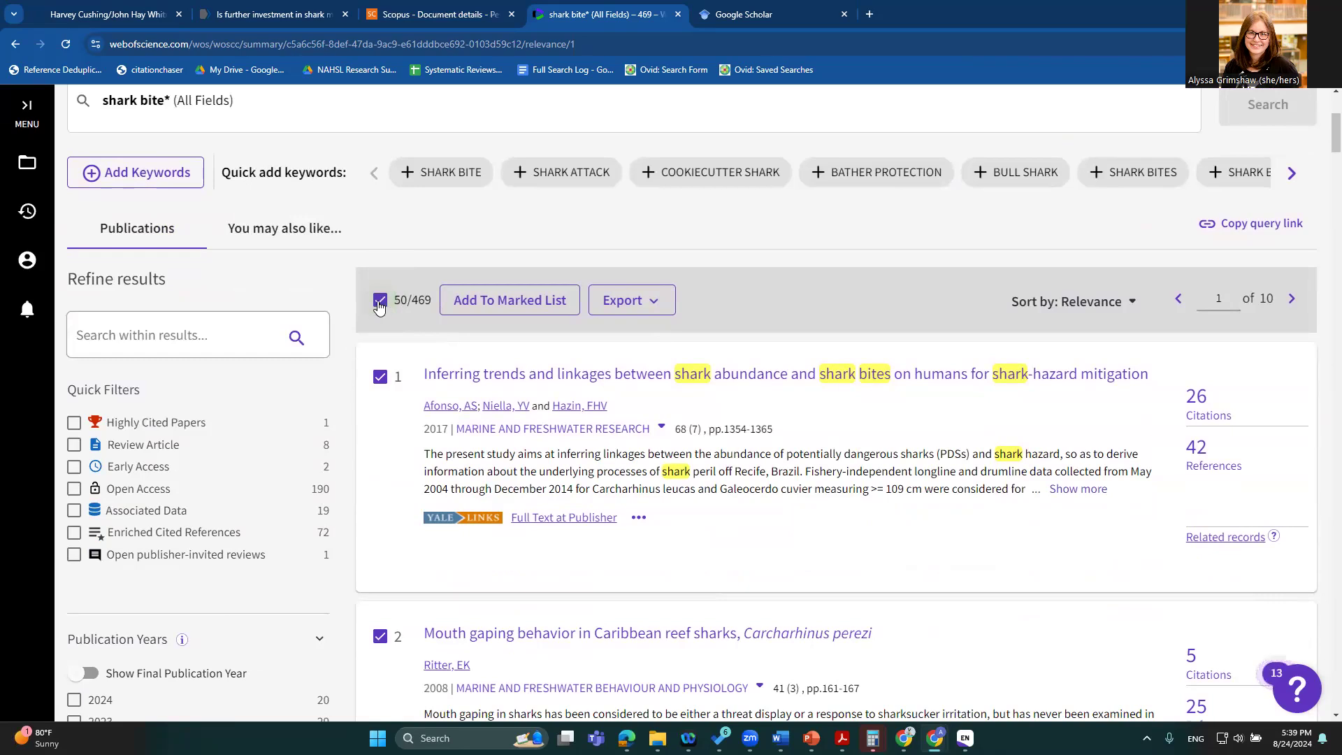
click(379, 377)
click(381, 640)
click(381, 381)
click(383, 639)
click(655, 306)
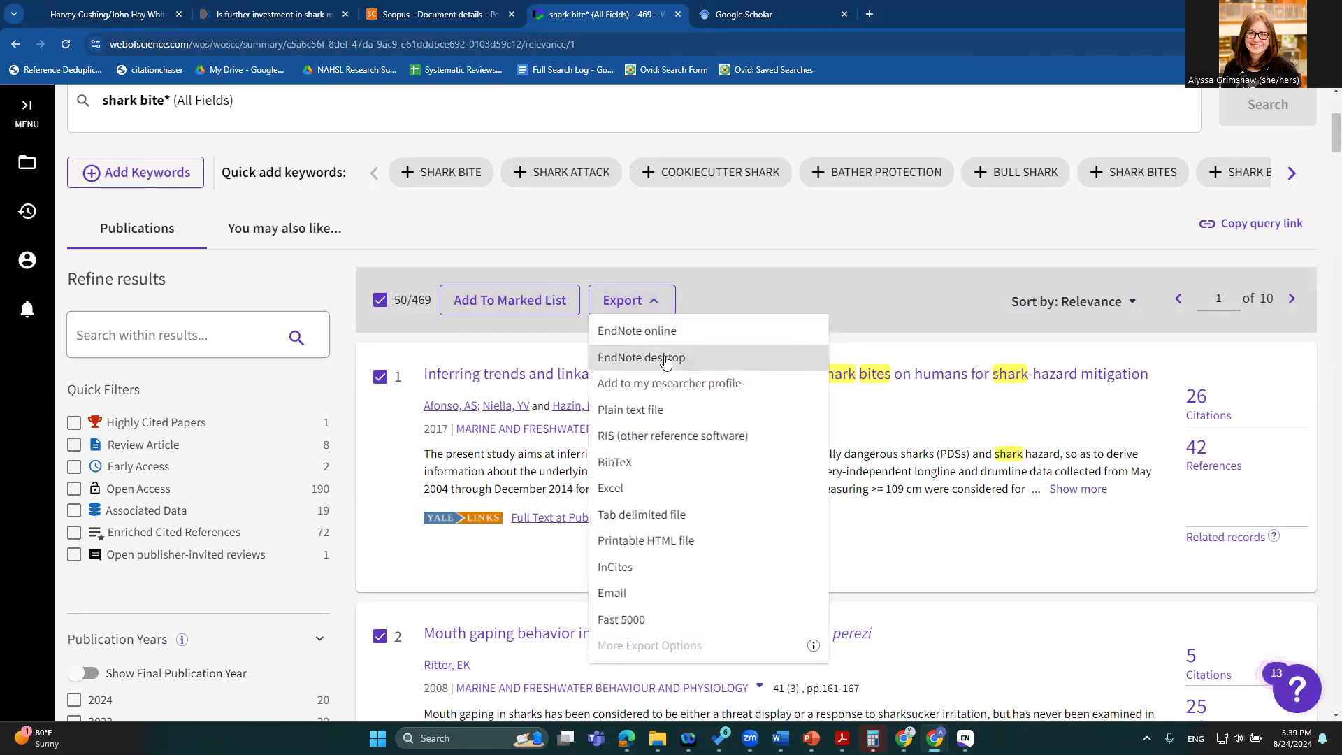
click(664, 358)
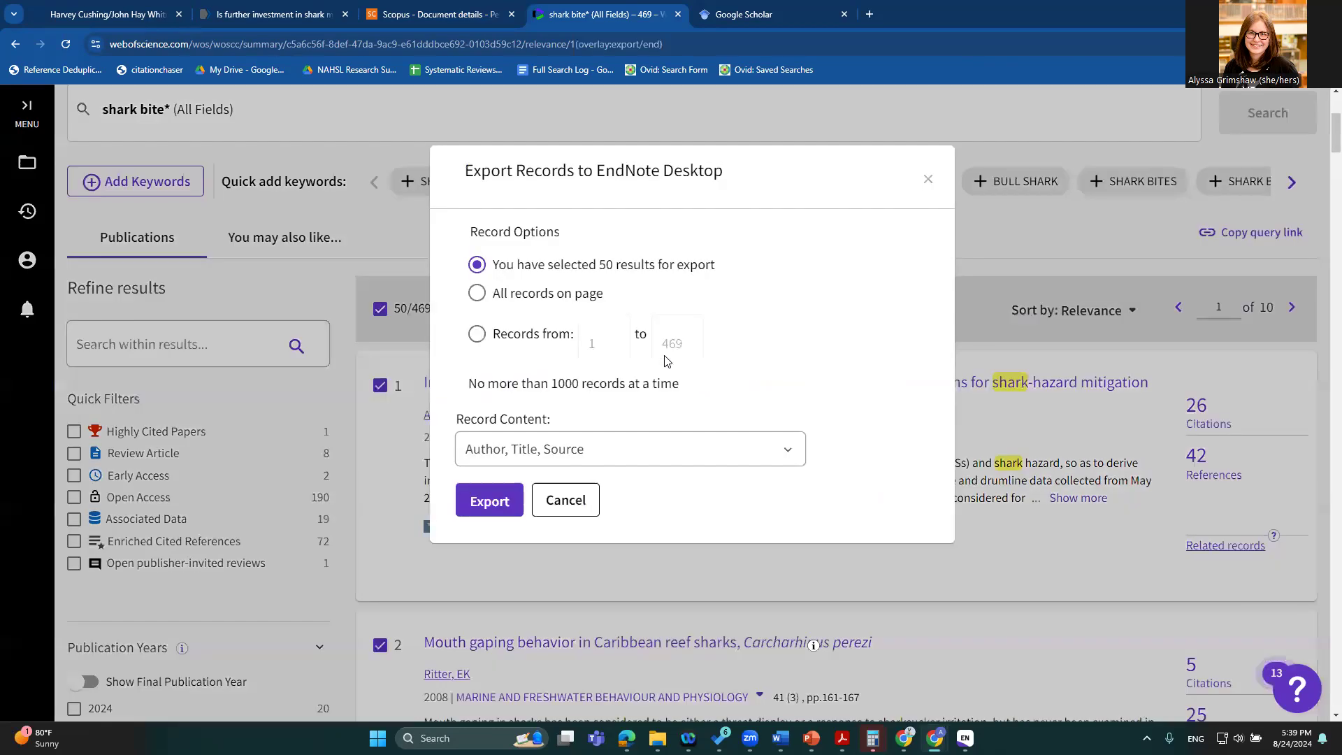
Choose to export a range of records and set it from 1001 to 2000
click(523, 336)
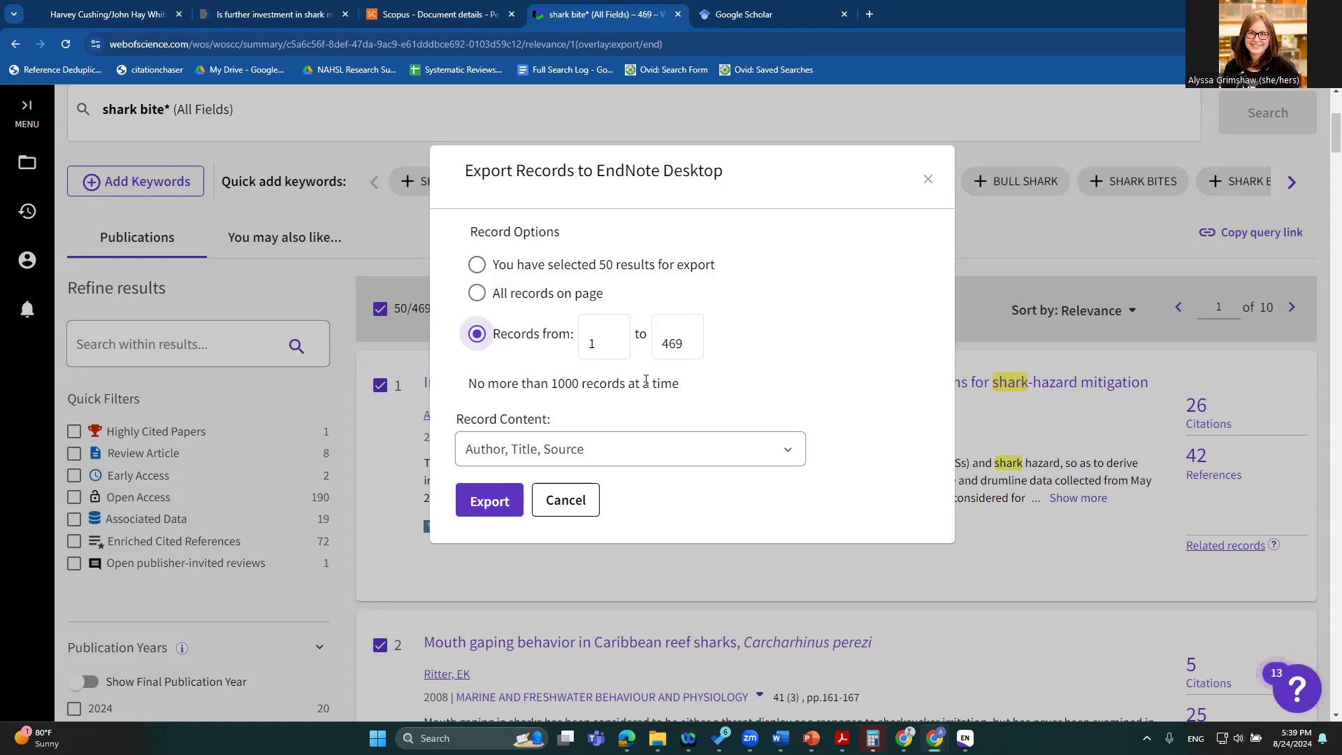
click(606, 343)
text(001)
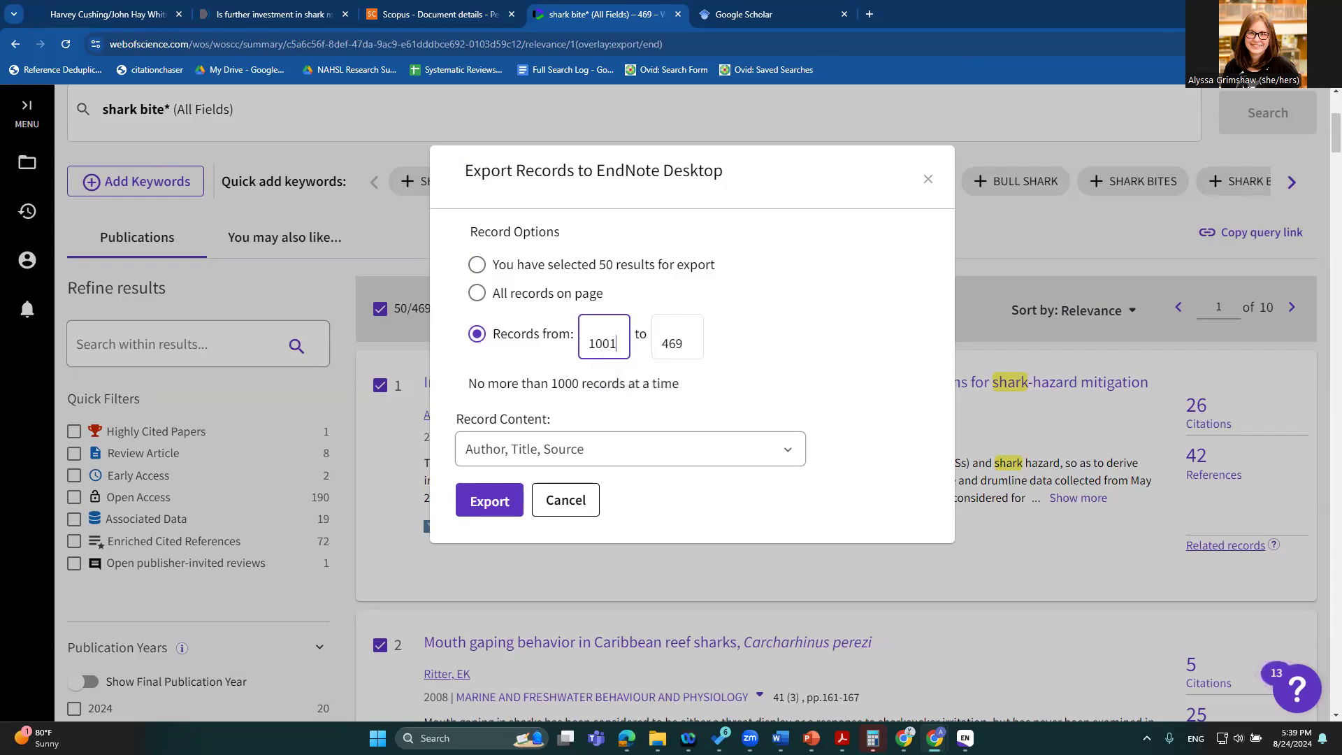
key(Tab)
text(10)
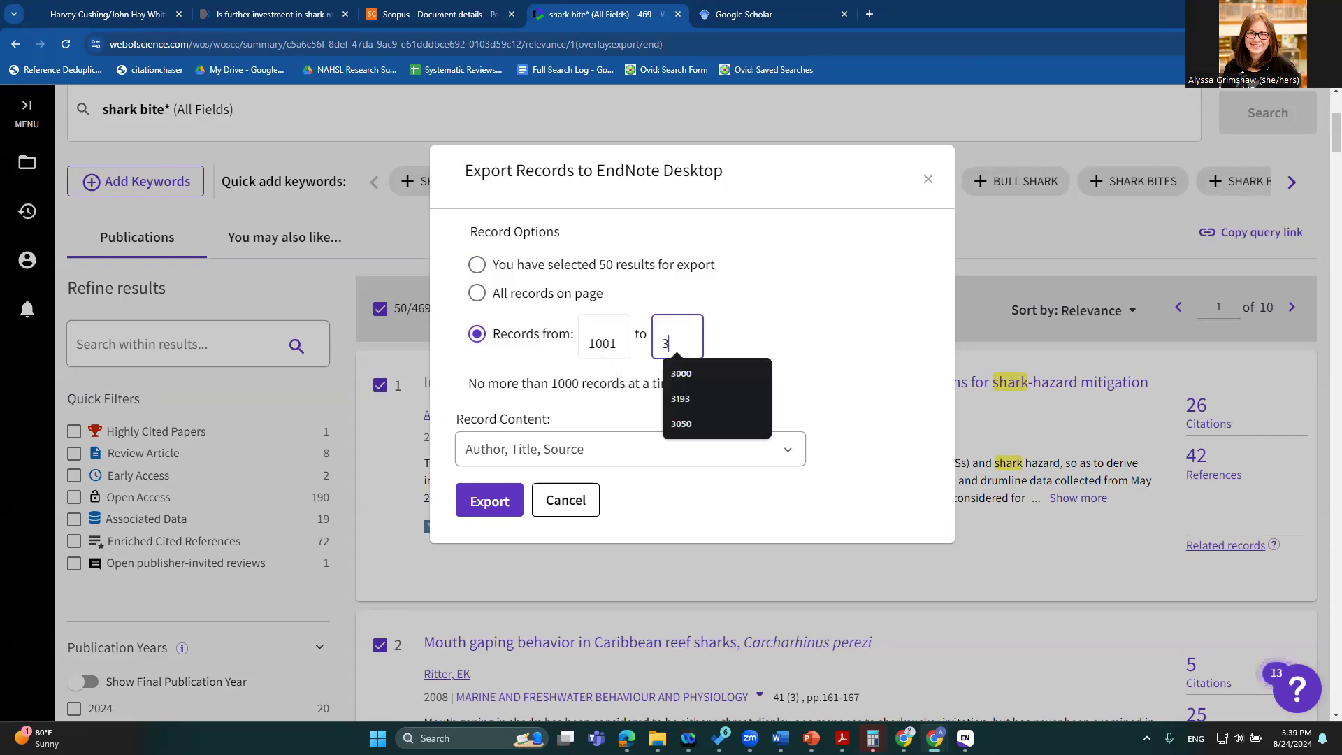
key(BackSpace)
key(BackSpace)
text(2000)
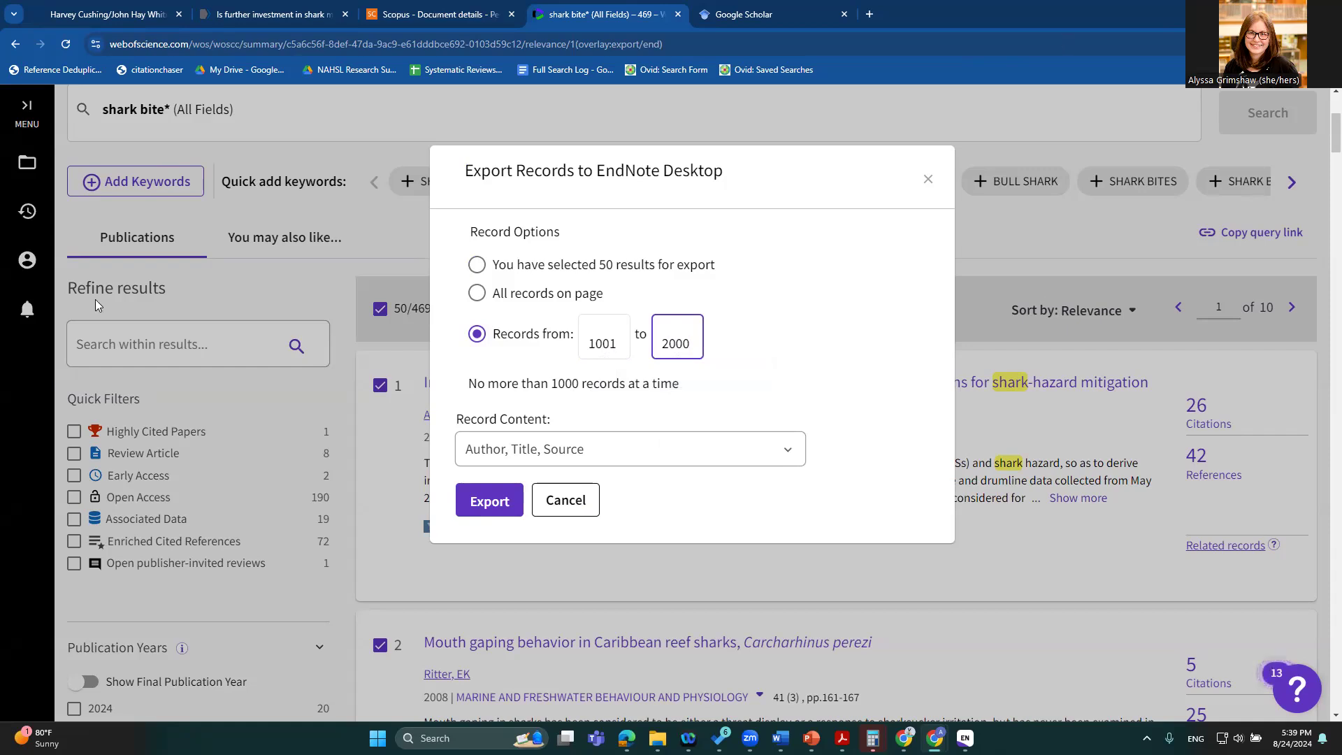
Set the EndNote Desktop export range to records 1 to 150
double_click(602, 341)
text(1)
click(663, 341)
double_click(662, 341)
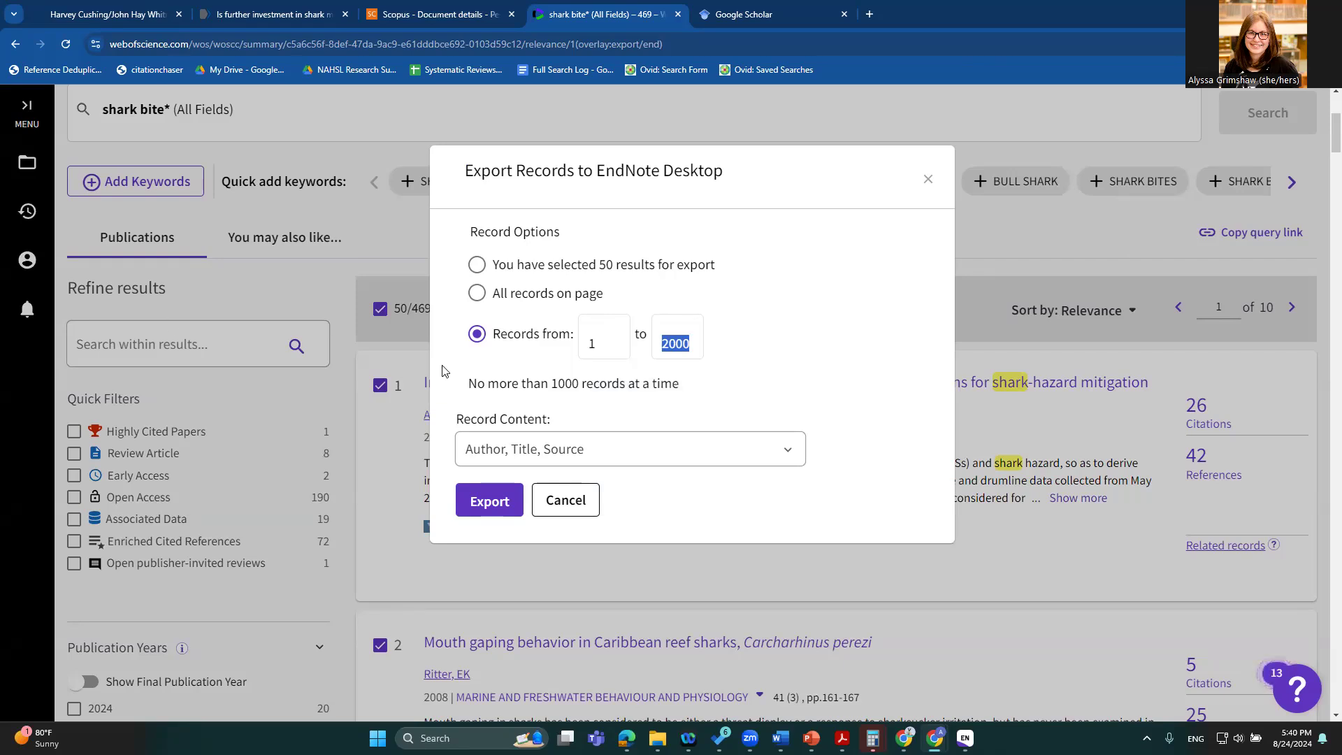
text(150)
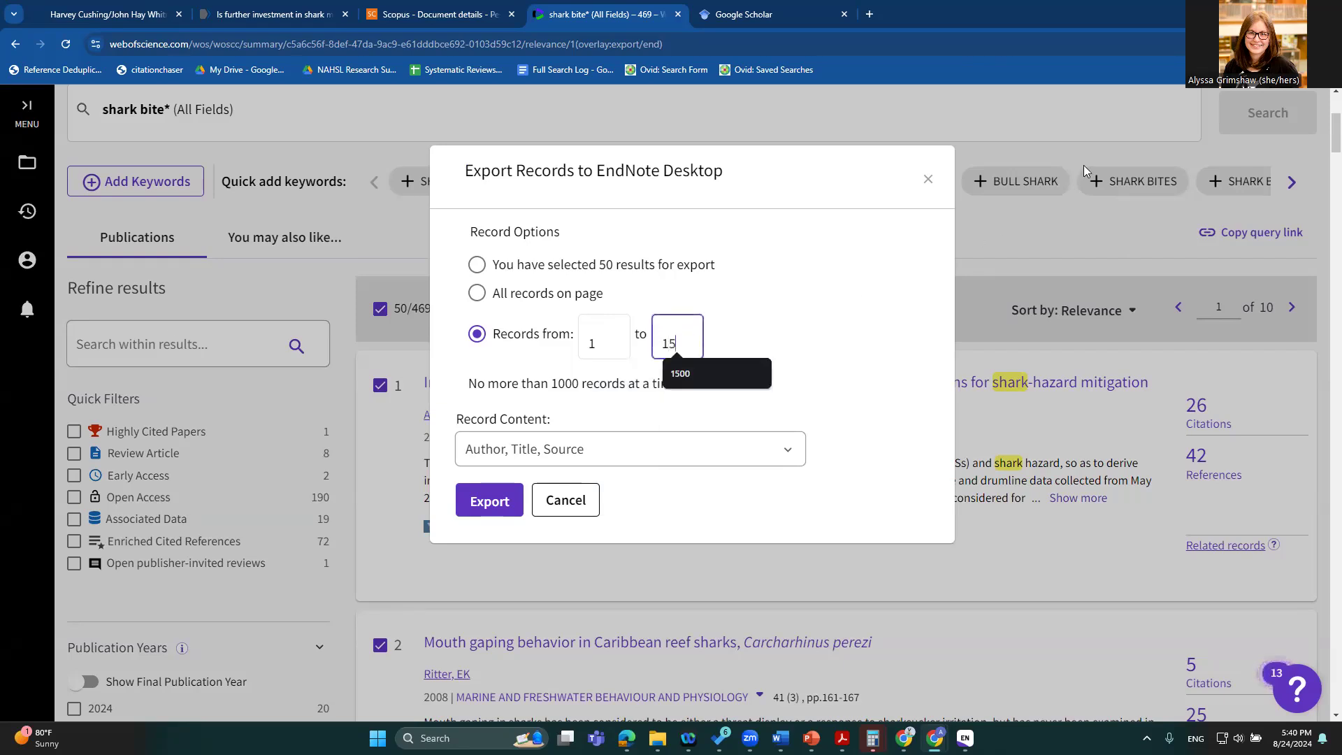
Choose Full Record as the record content and export the records to EndNote
click(572, 455)
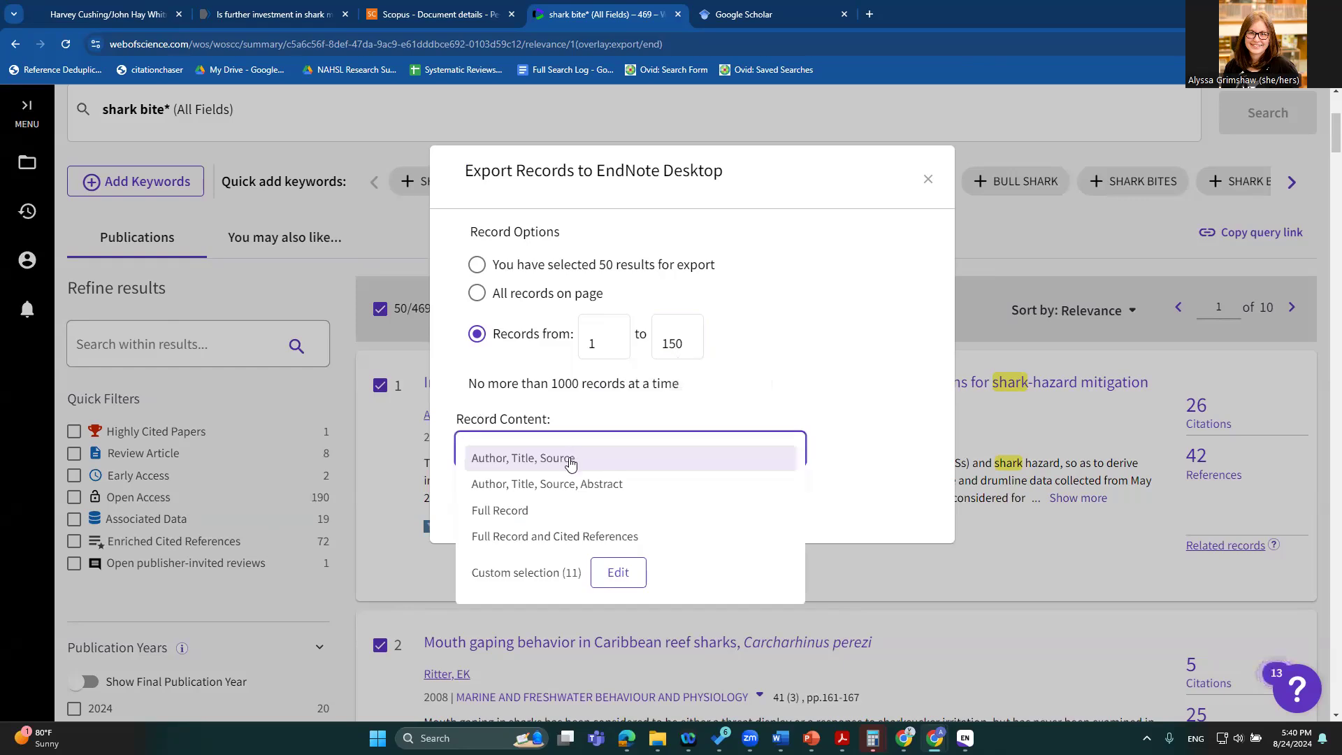
click(573, 511)
click(532, 447)
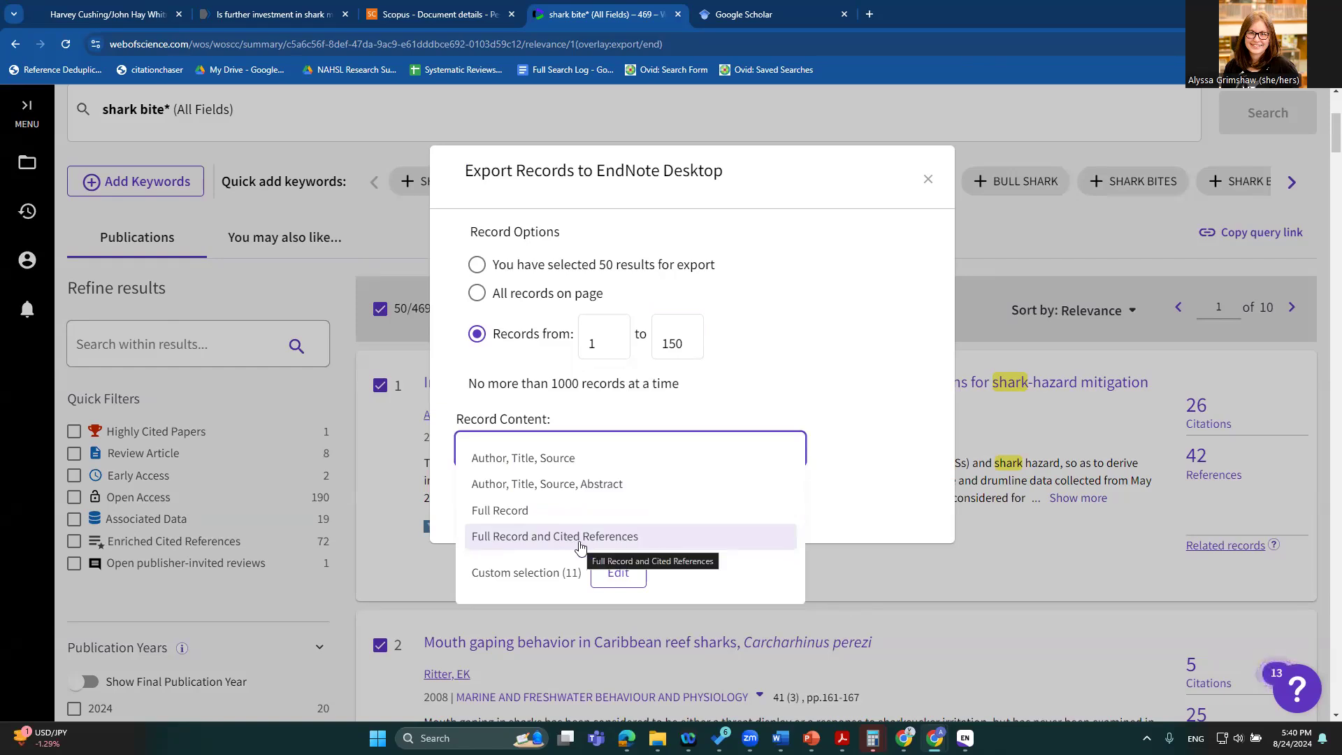
click(573, 517)
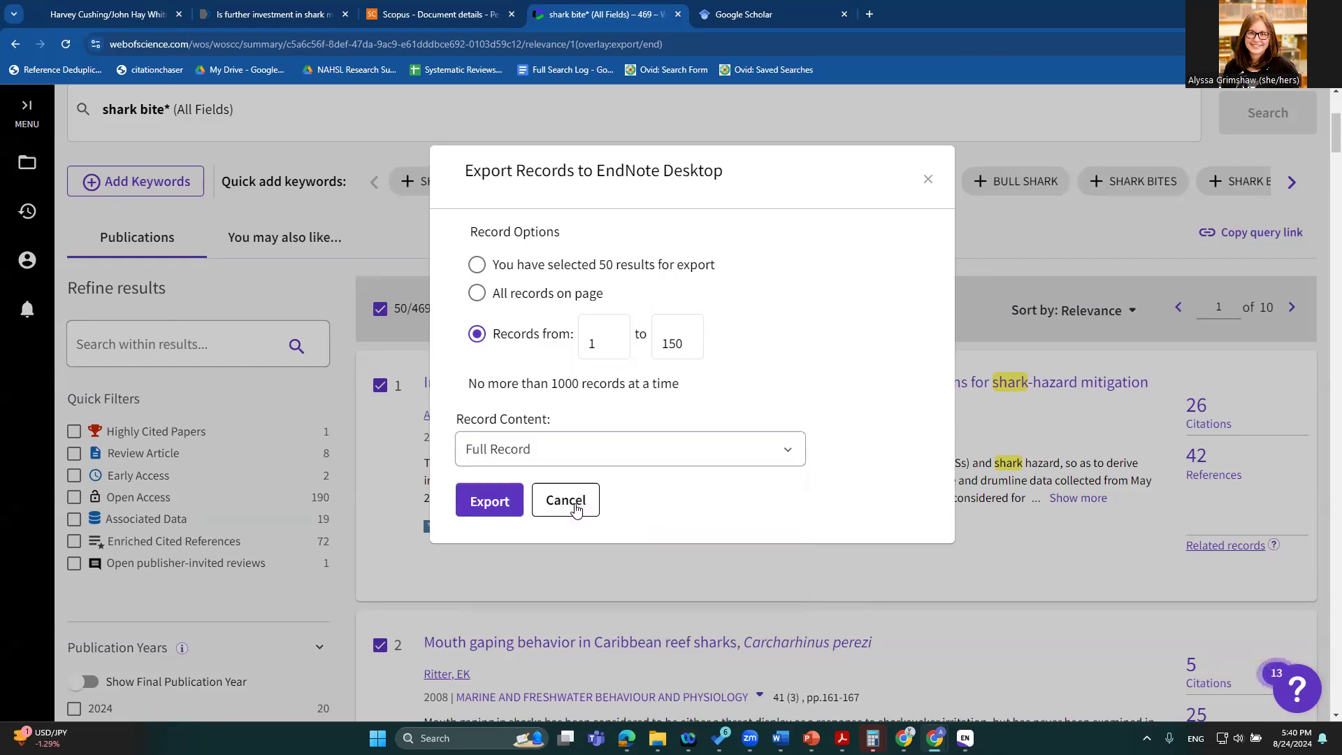
click(489, 500)
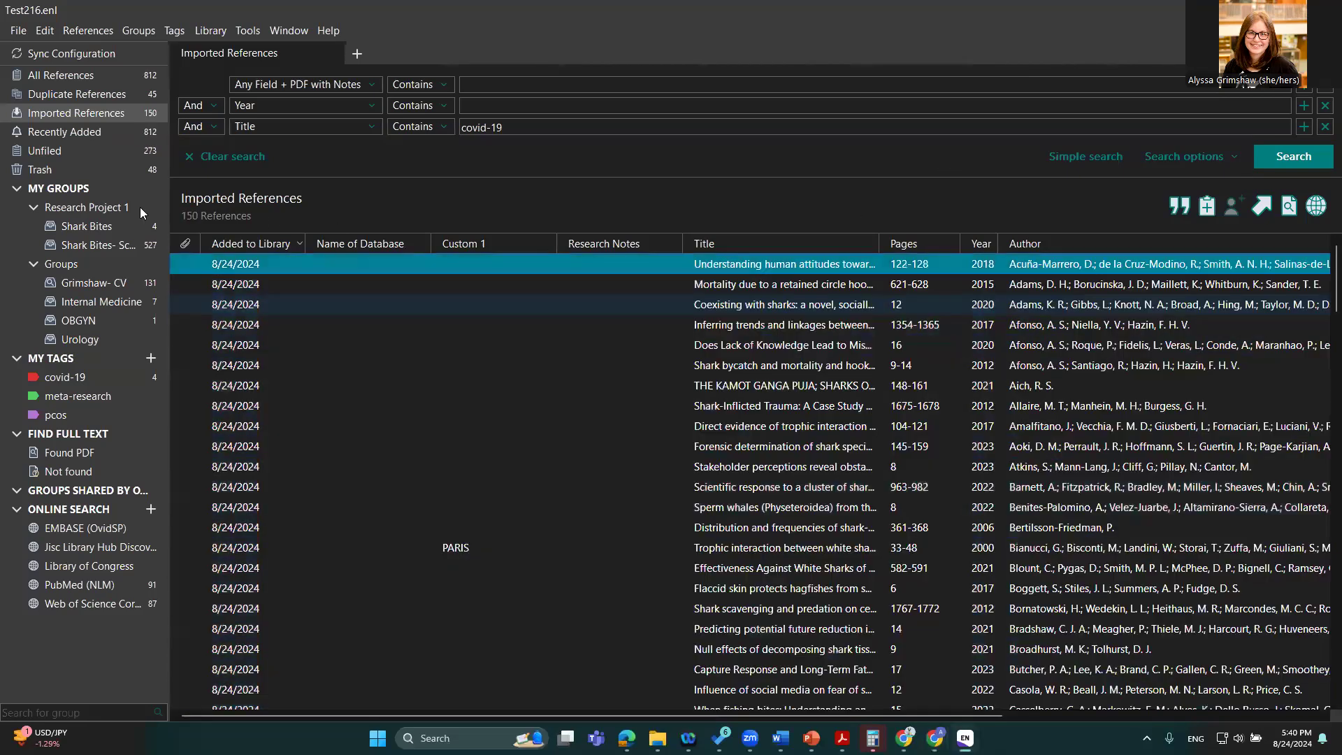
Create a group named "SB- WOS" in the Research Project 1 group set
right_click(76, 210)
click(101, 218)
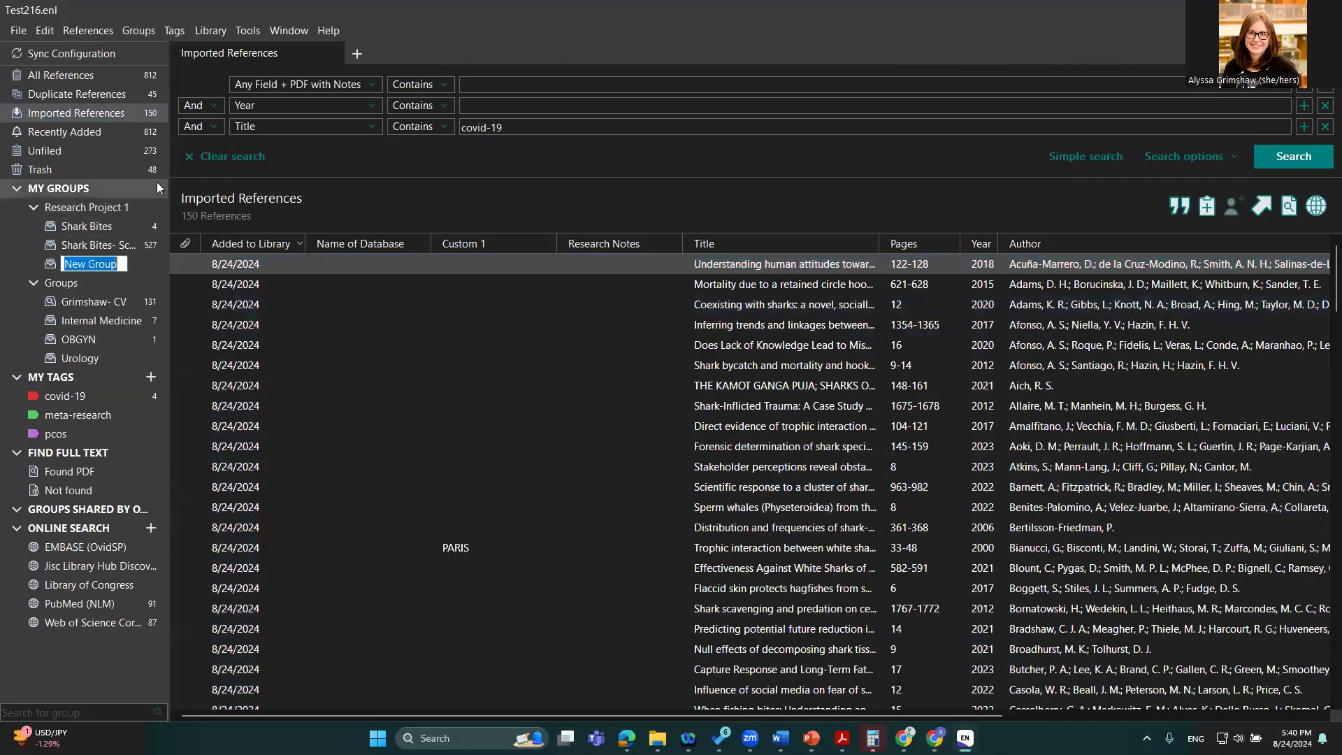
text(SB- WOS)
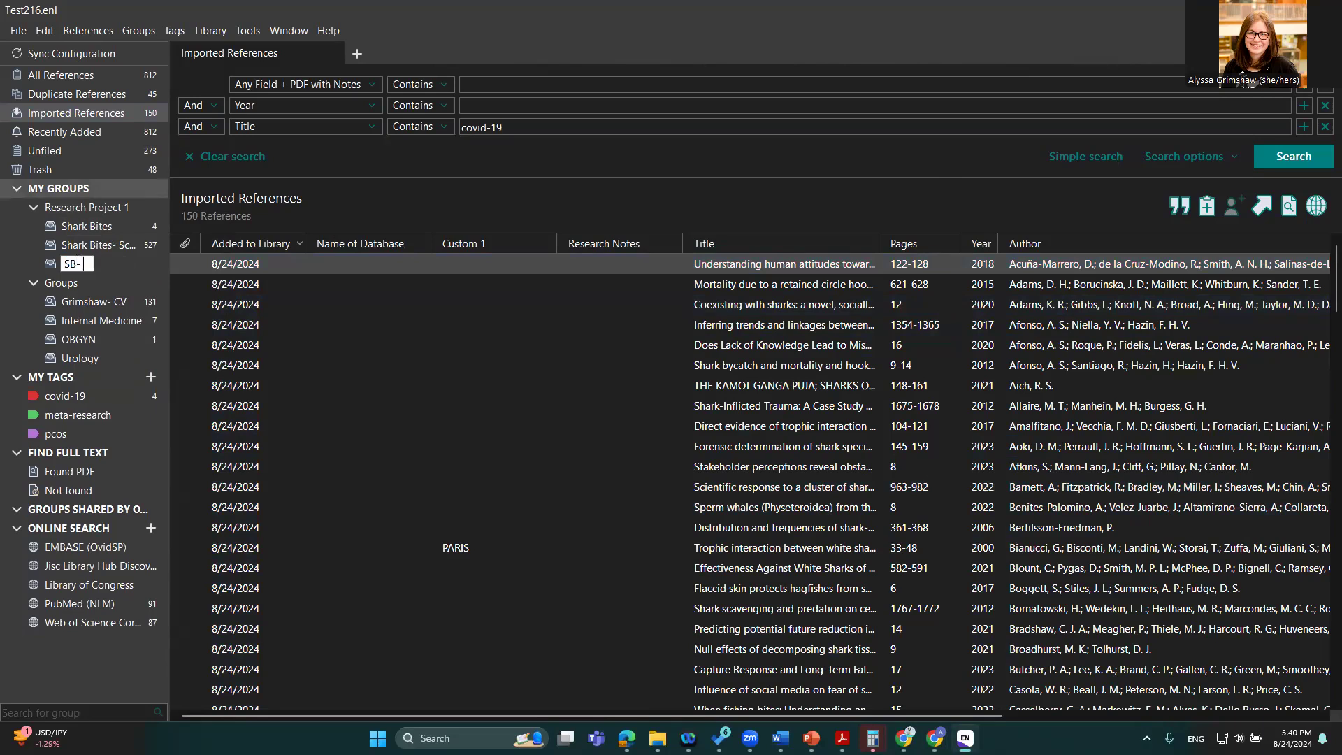
key(Return)
Select all imported references and add them to the SB- WOS group
click(599, 386)
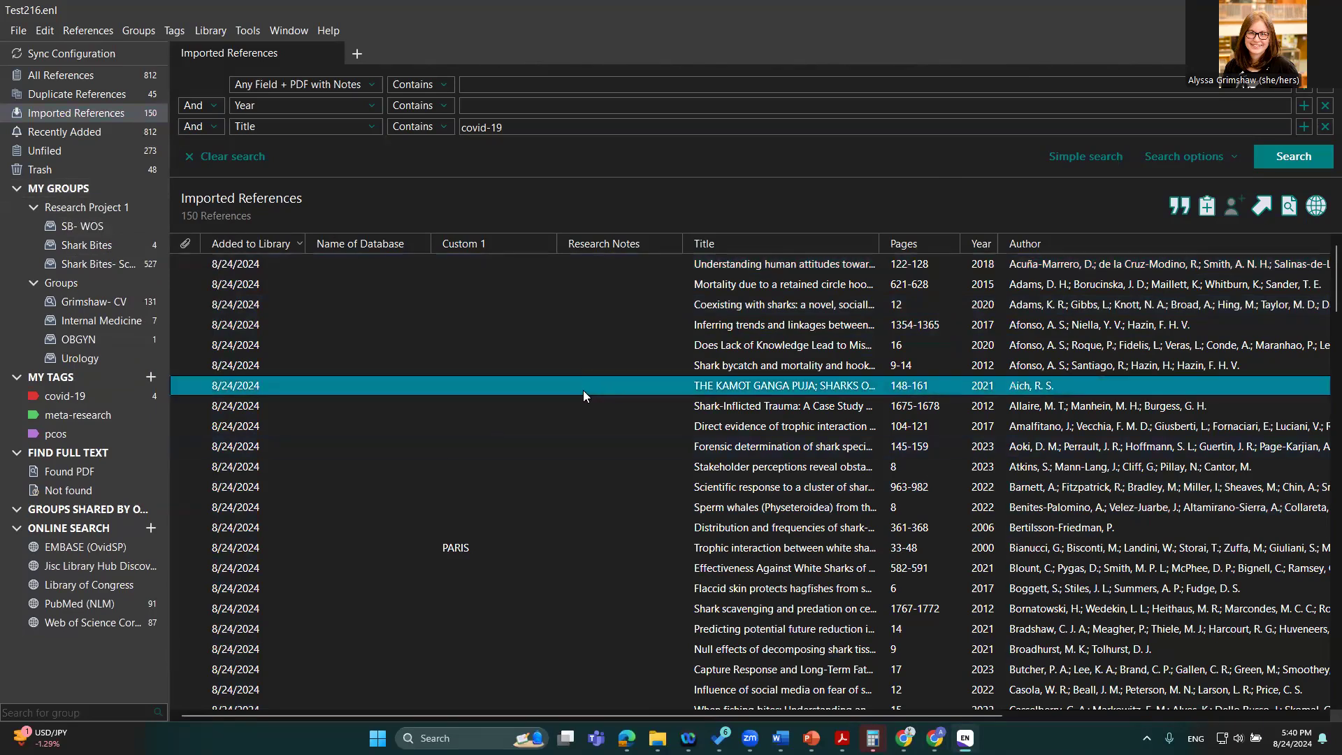
key(ctrl+a)
drag(798, 356, 59, 218)
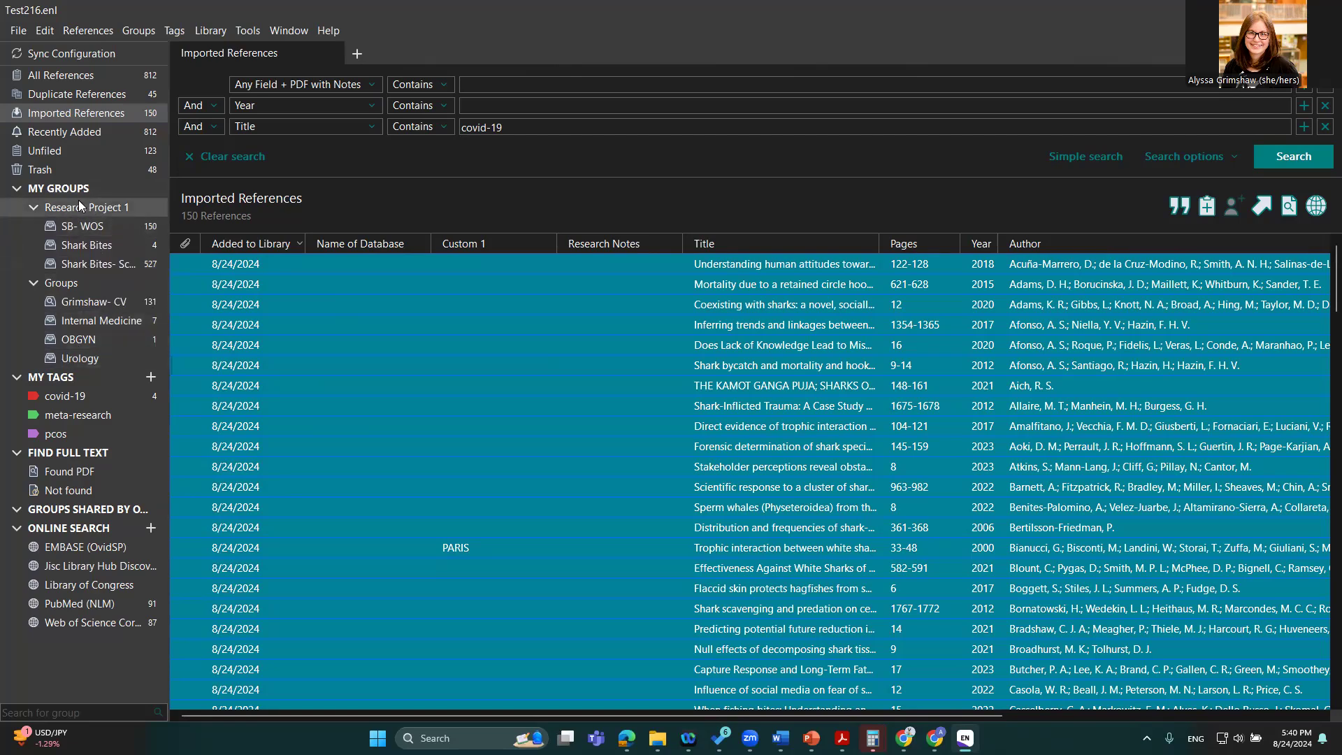
click(470, 263)
Switch to Google Scholar in the browser and search for "shark bite*"
key(alt+Tab)
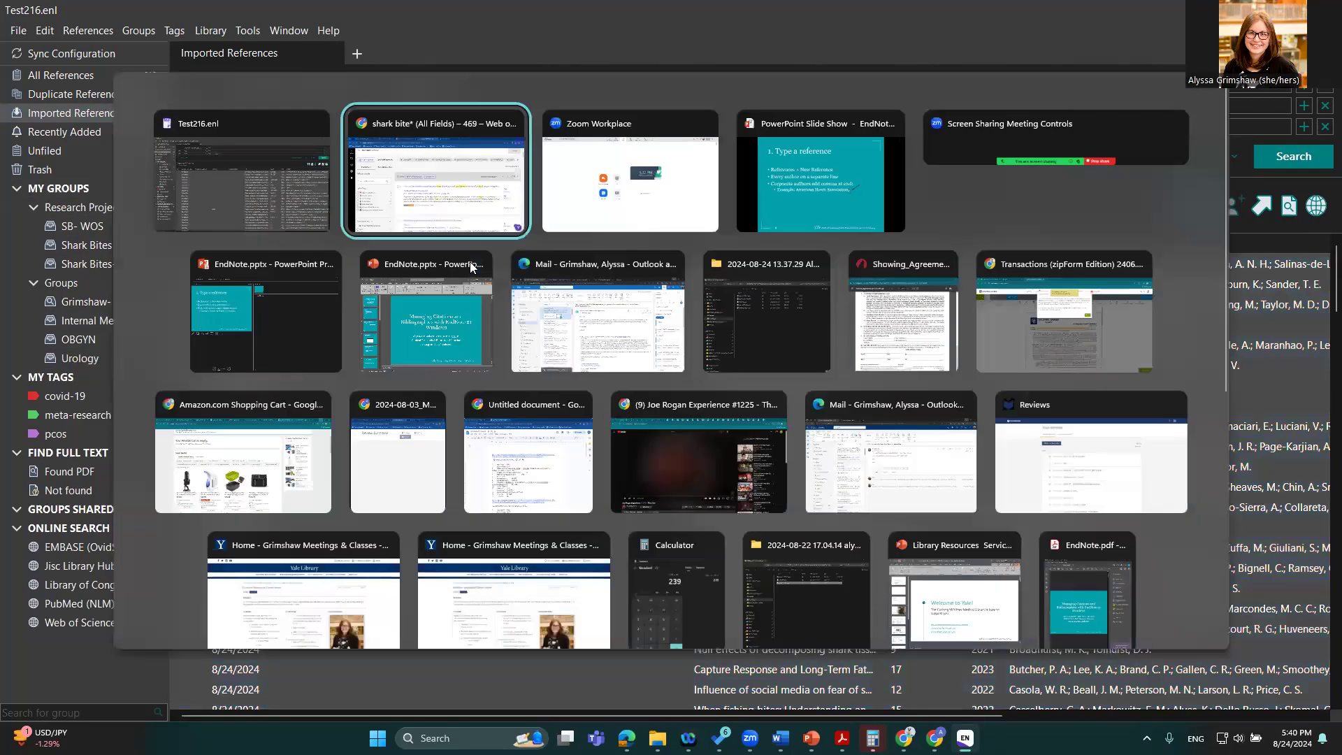
scroll(245, 155, up, 4)
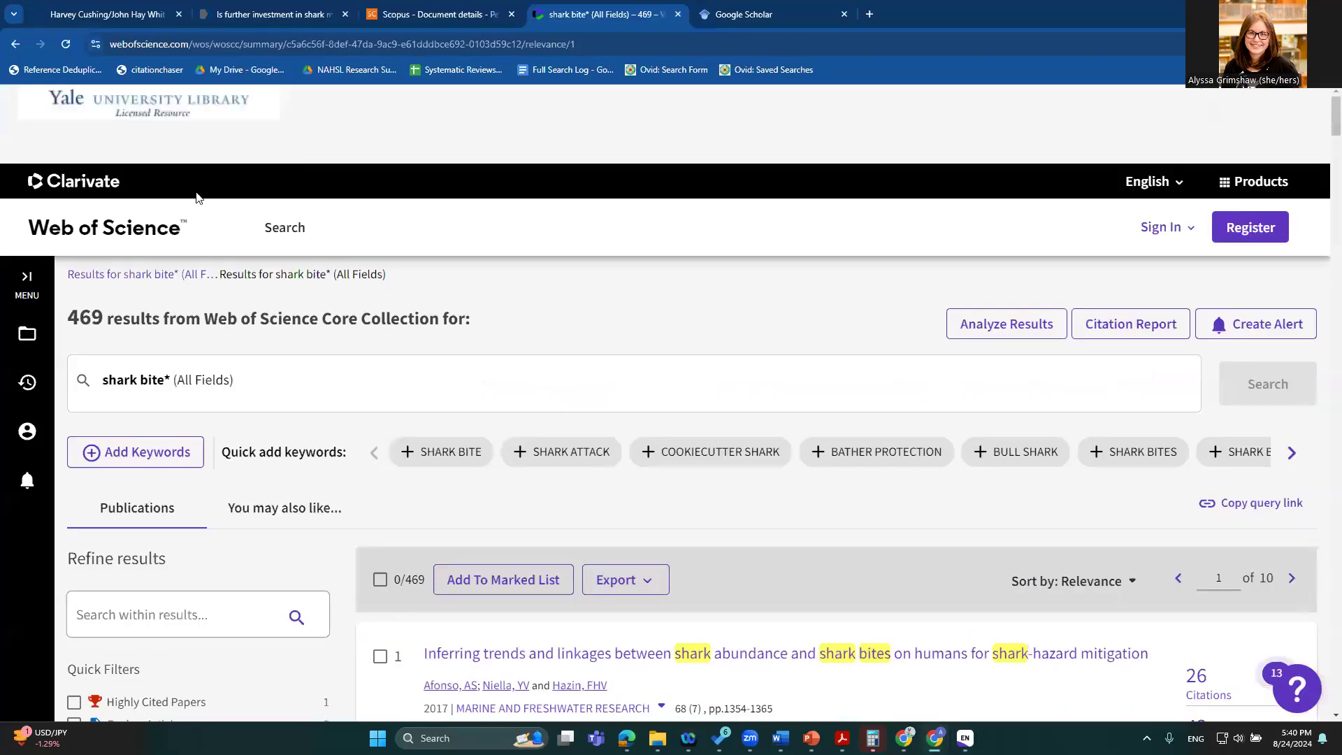
click(716, 15)
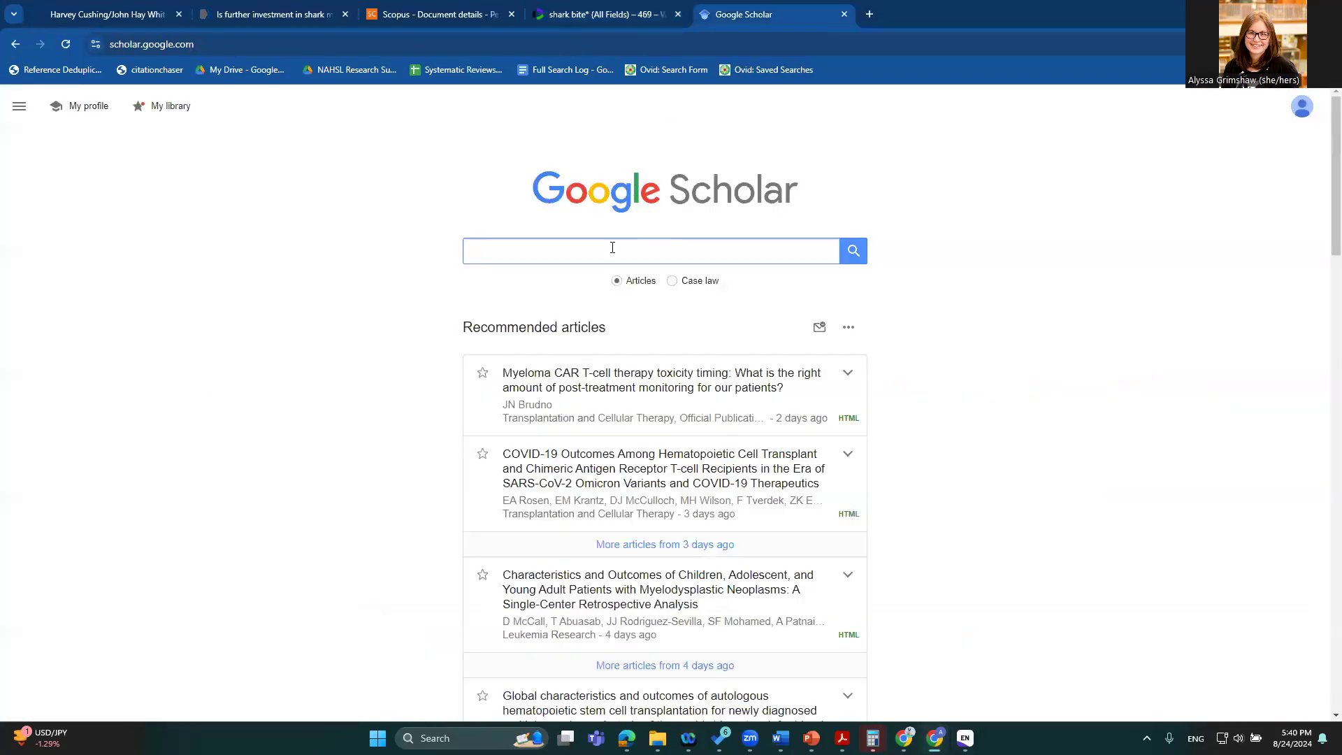
text(s)
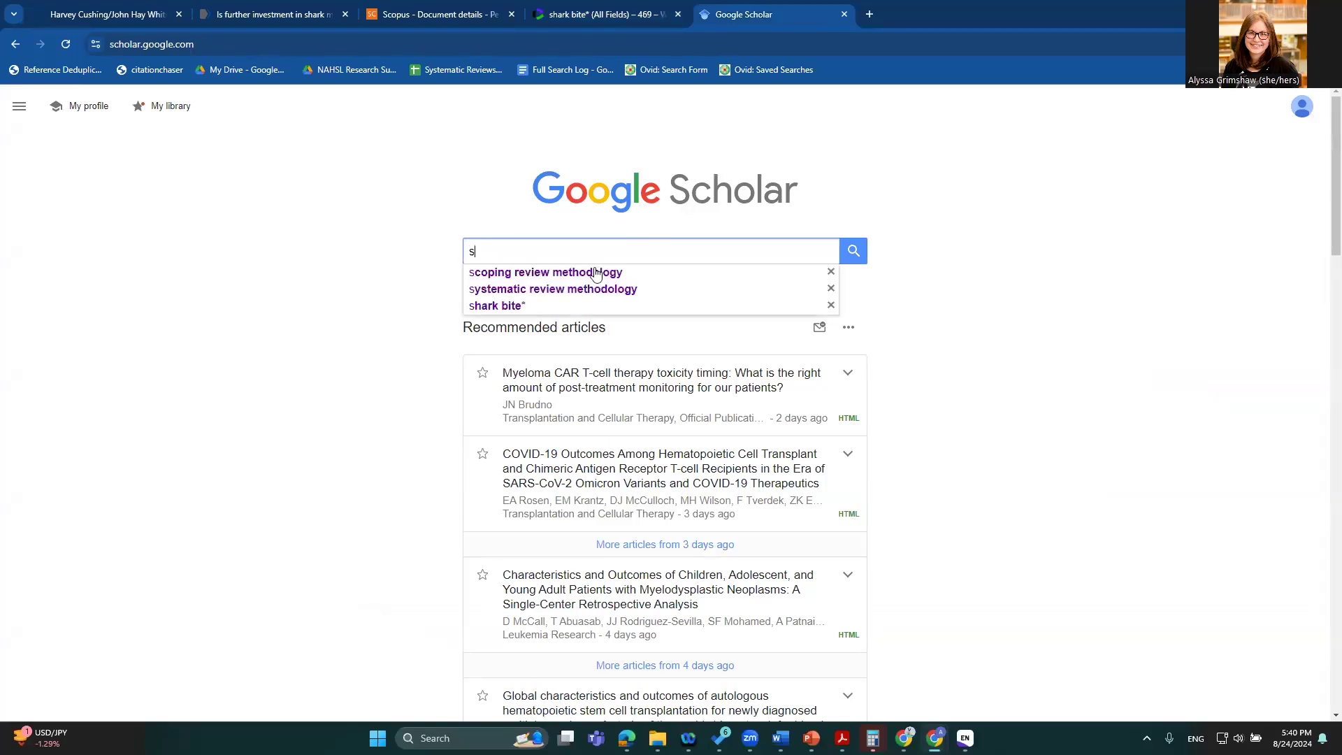
text(hark bite*)
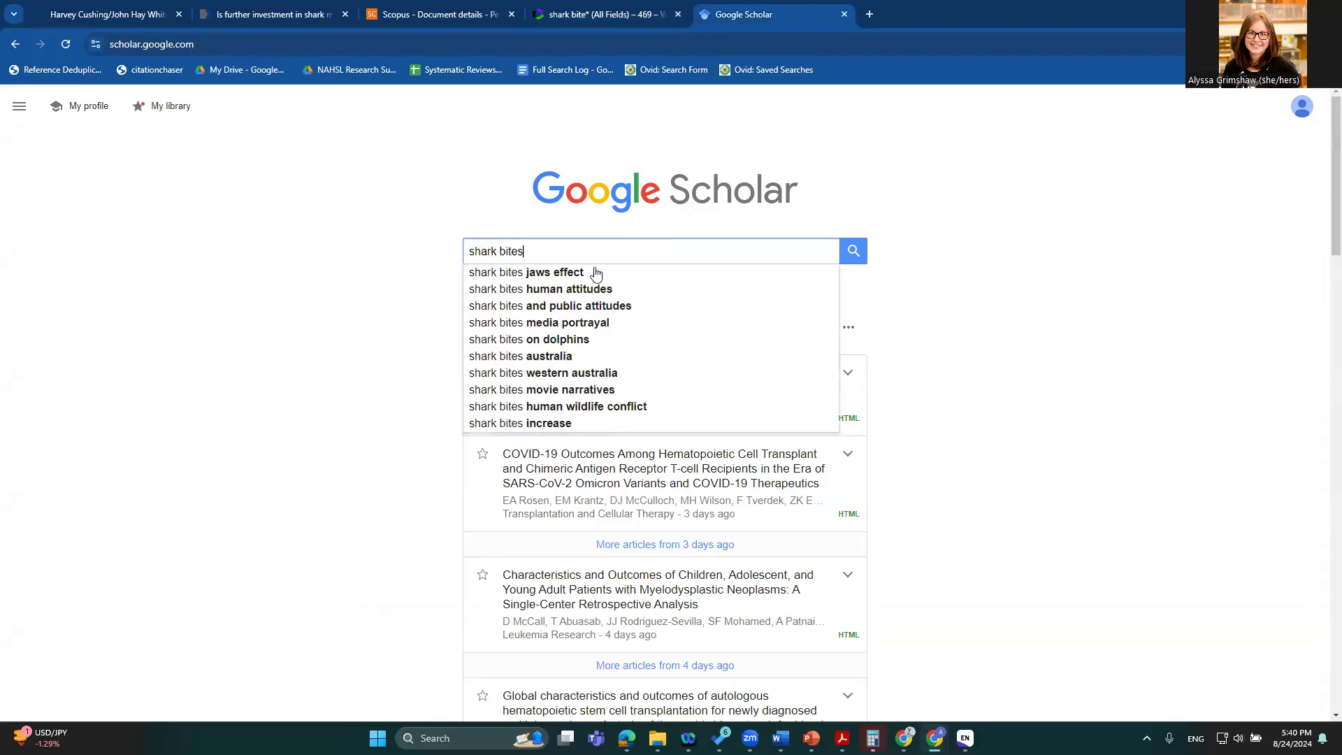
key(Return)
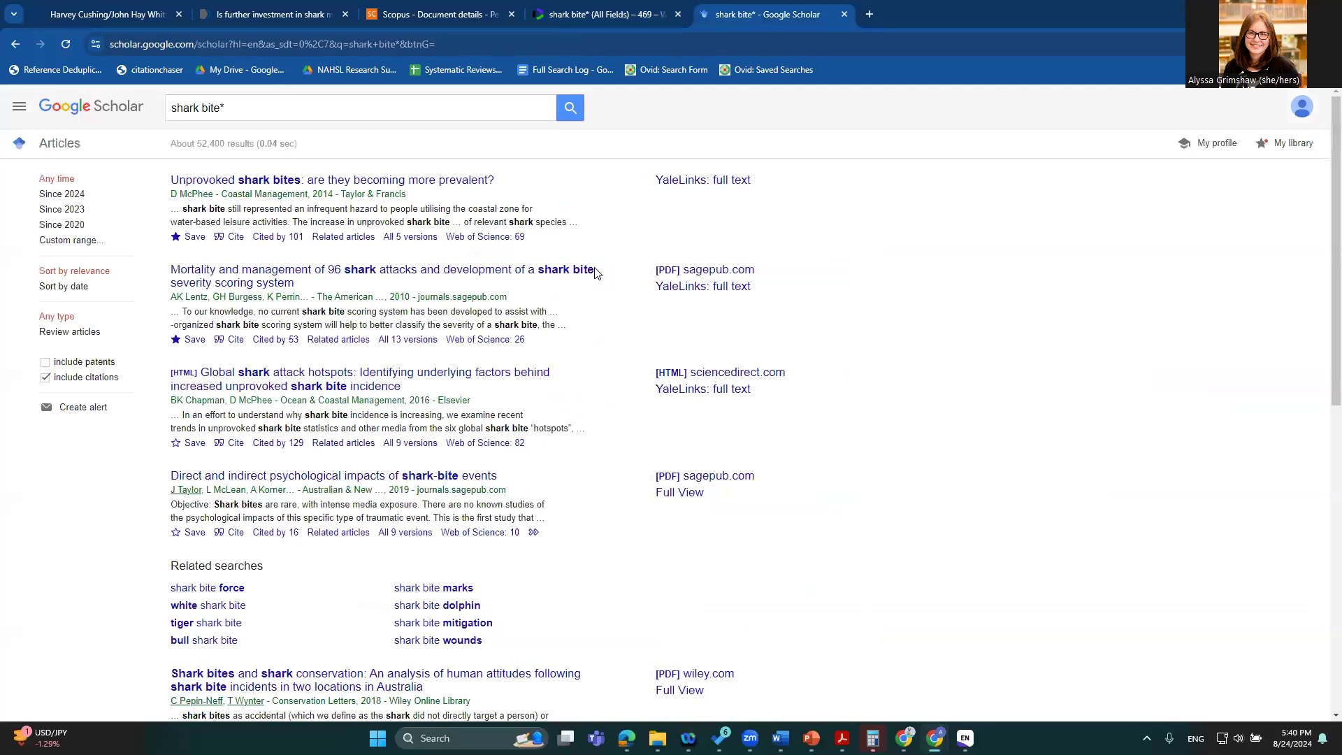
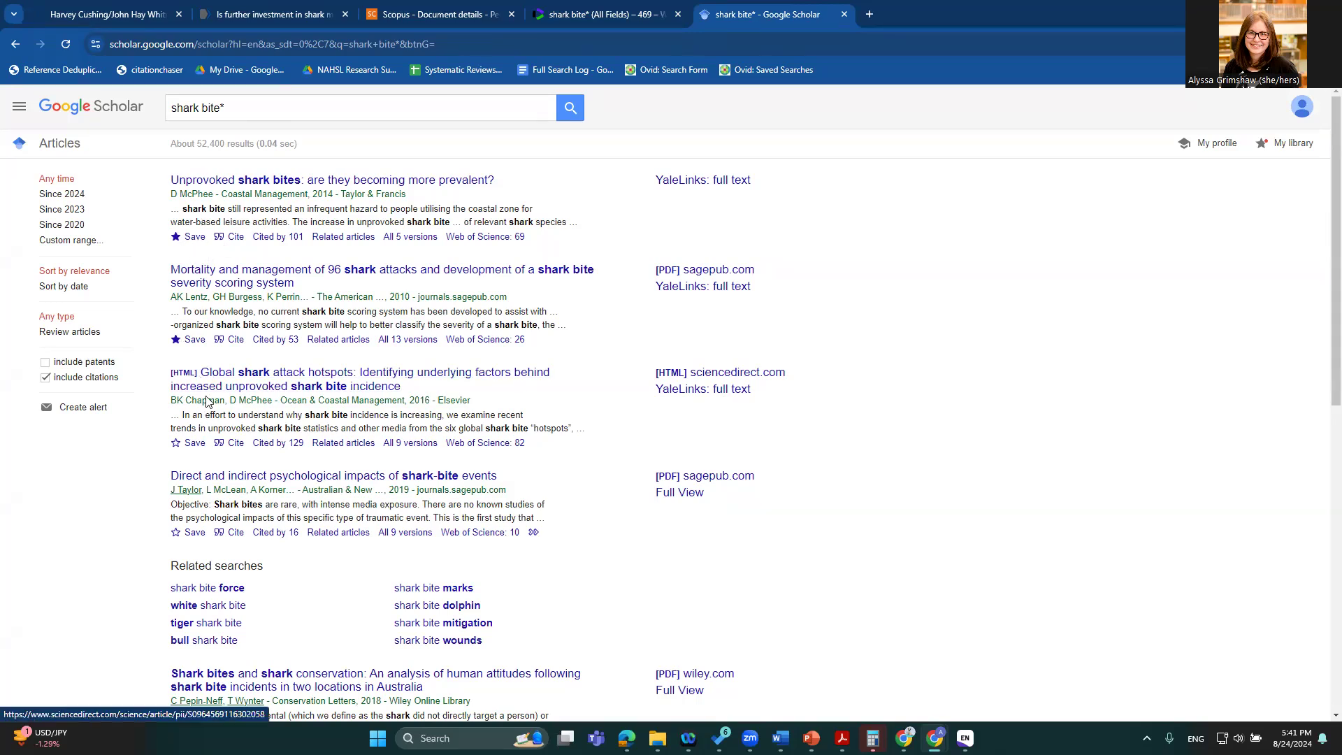
Save the article "Global shark attack hotspots" to My library with the Reading list label
click(190, 442)
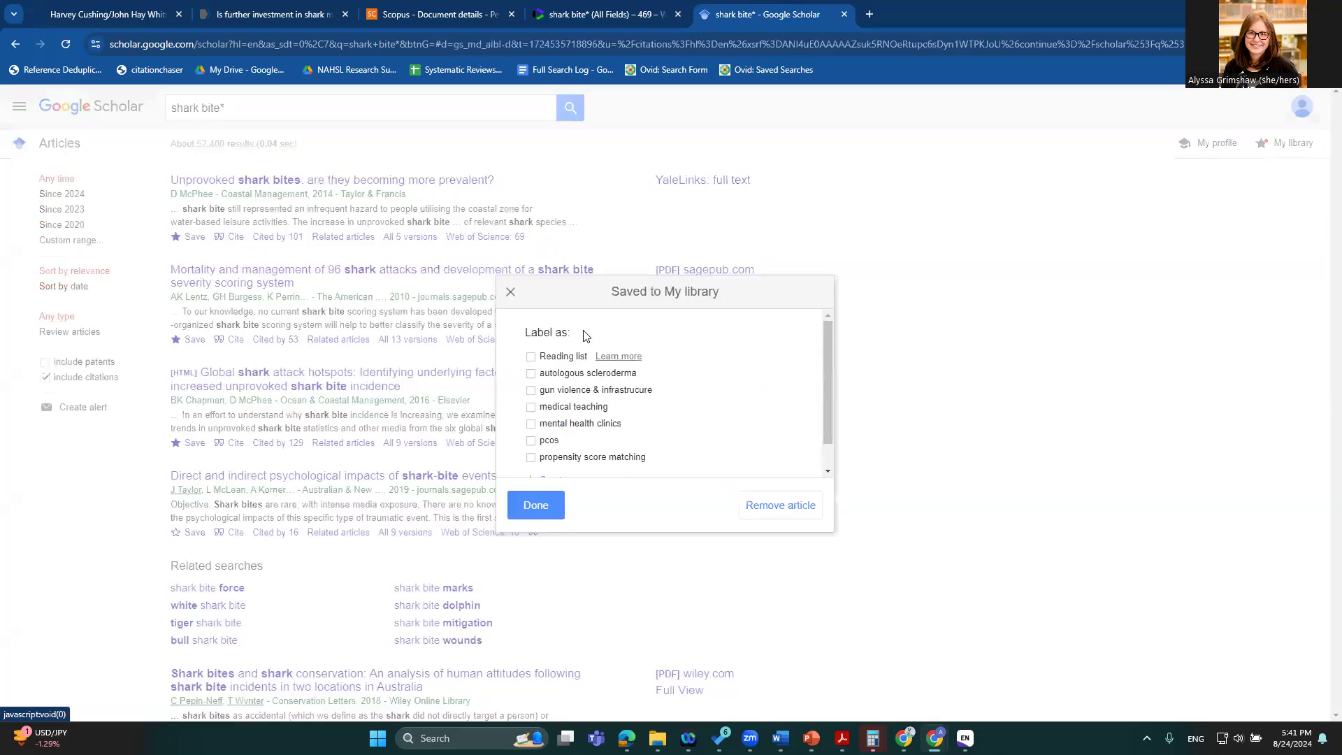
click(530, 356)
click(547, 508)
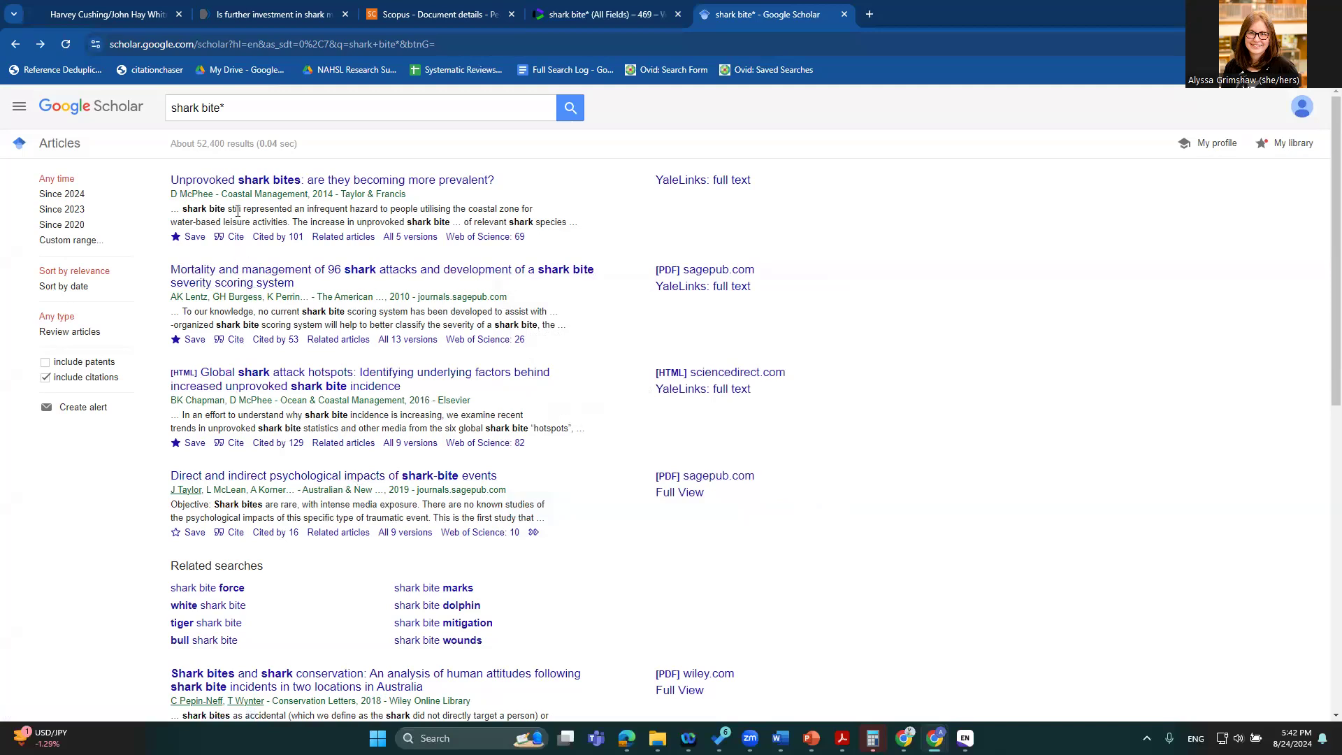
Download the EndNote citation for "Unprovoked shark bites: are they becoming more prevalent?" and close the citation window
click(236, 236)
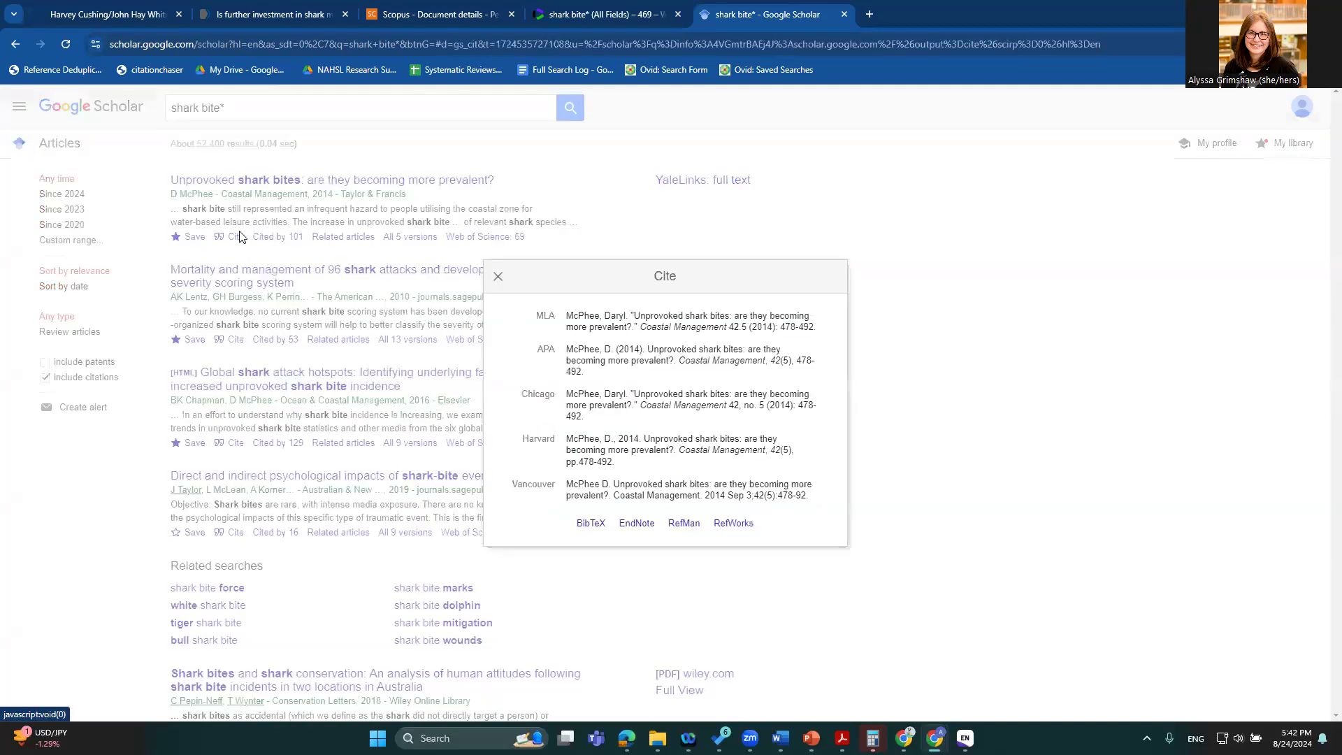
click(632, 528)
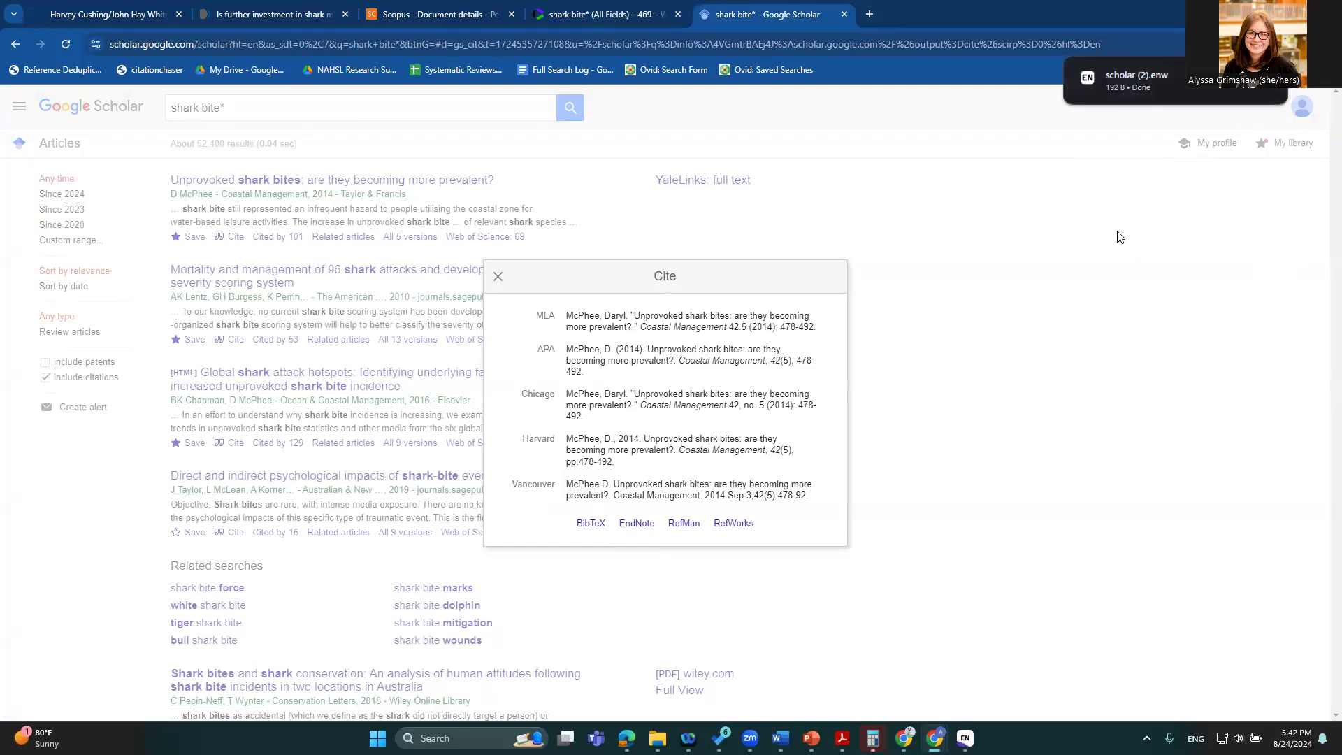
click(1247, 163)
Open the Reading list in My library and review its export options and saved articles
click(1292, 144)
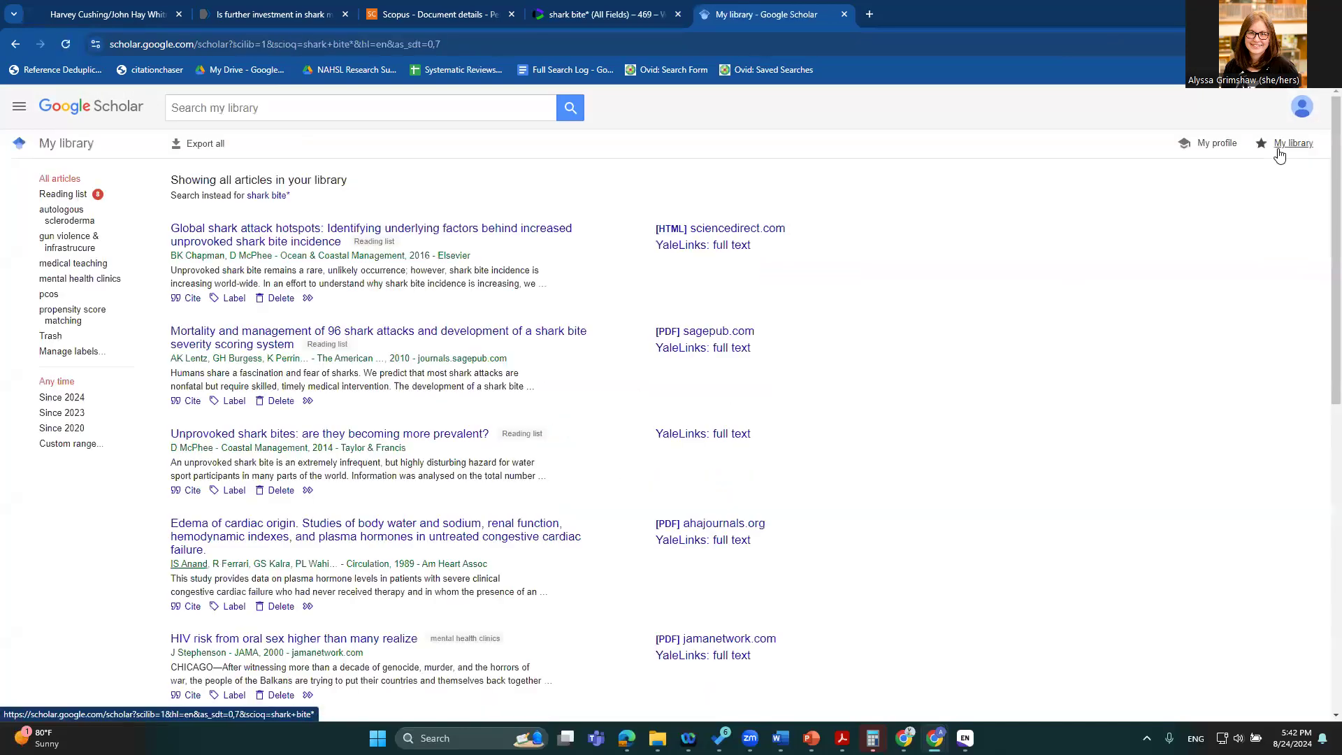
click(73, 193)
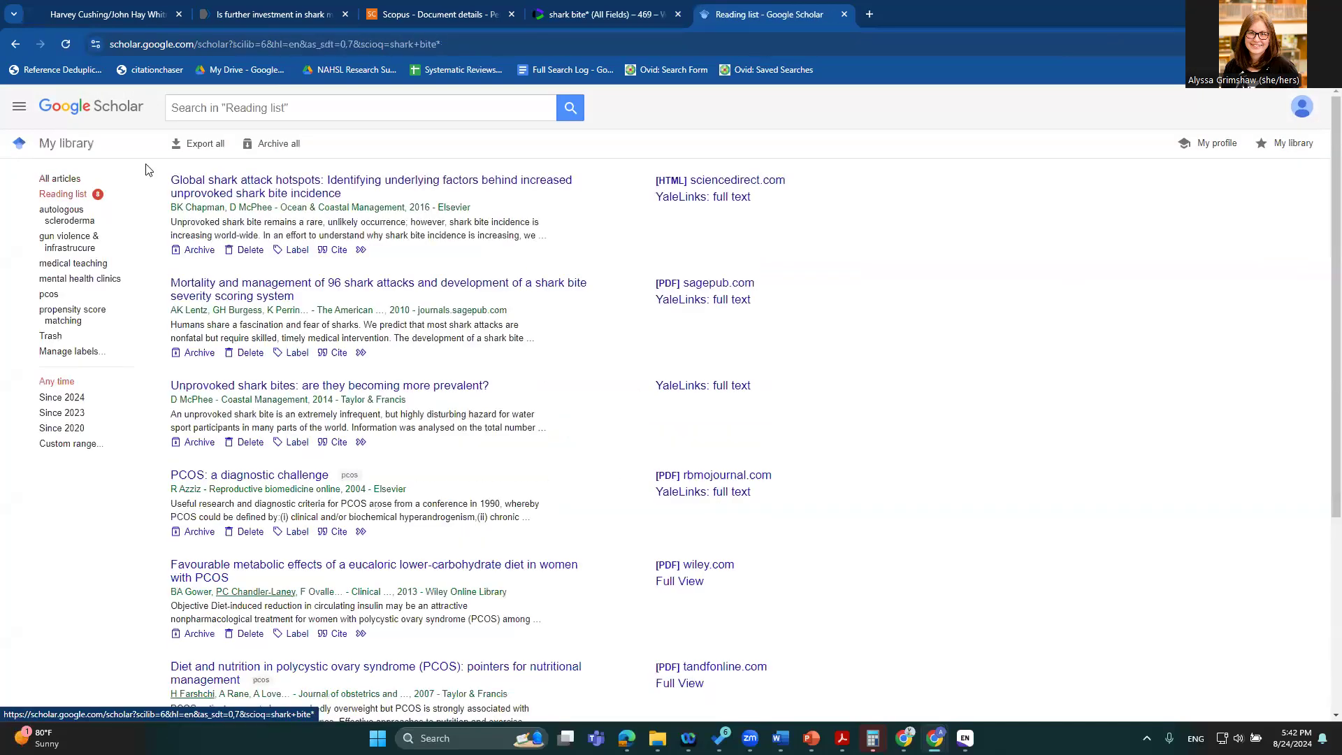
click(203, 144)
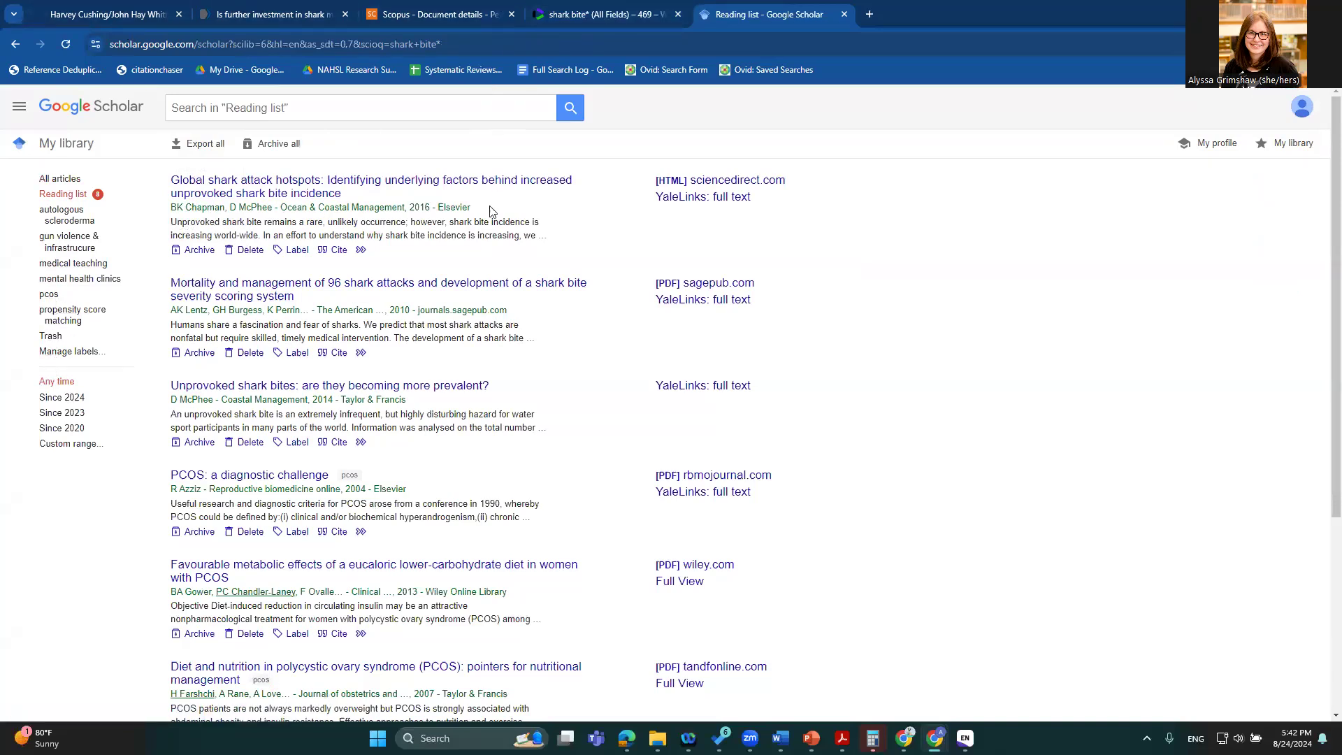
scroll(480, 283, down, 4)
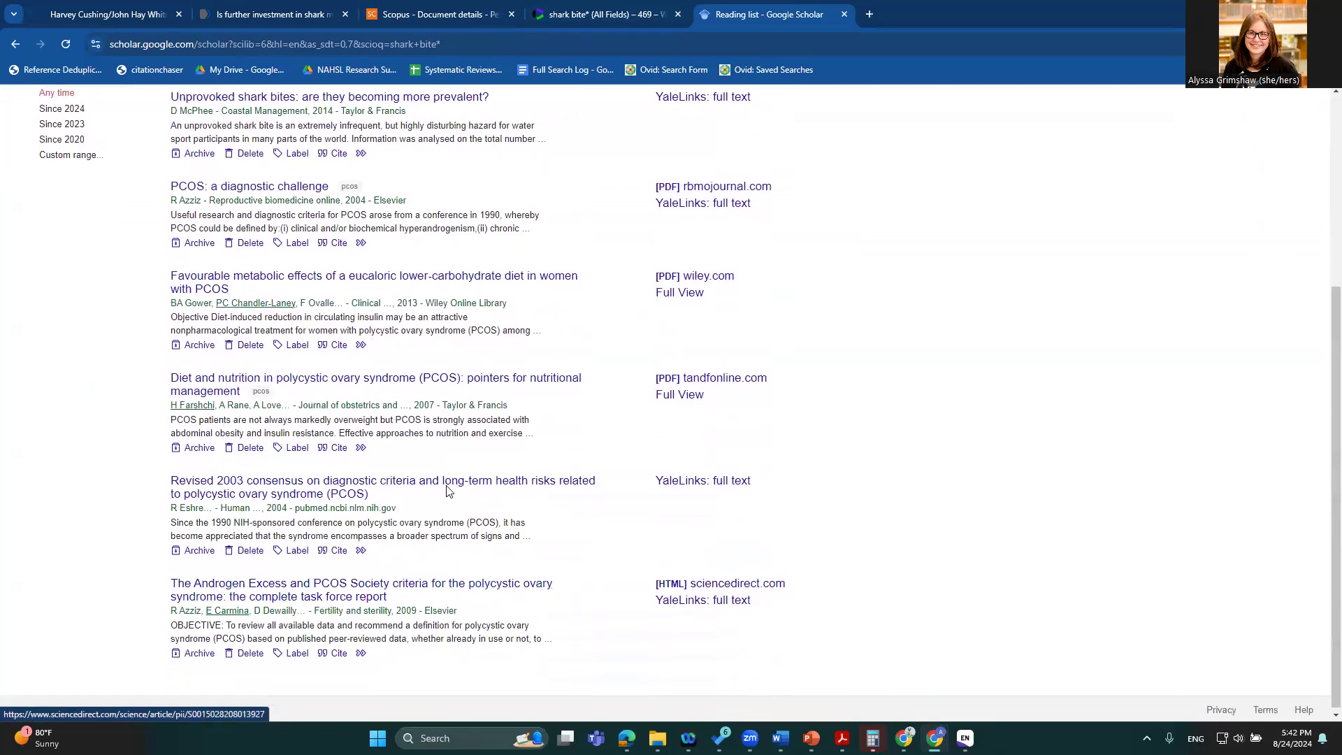
scroll(513, 413, up, 3)
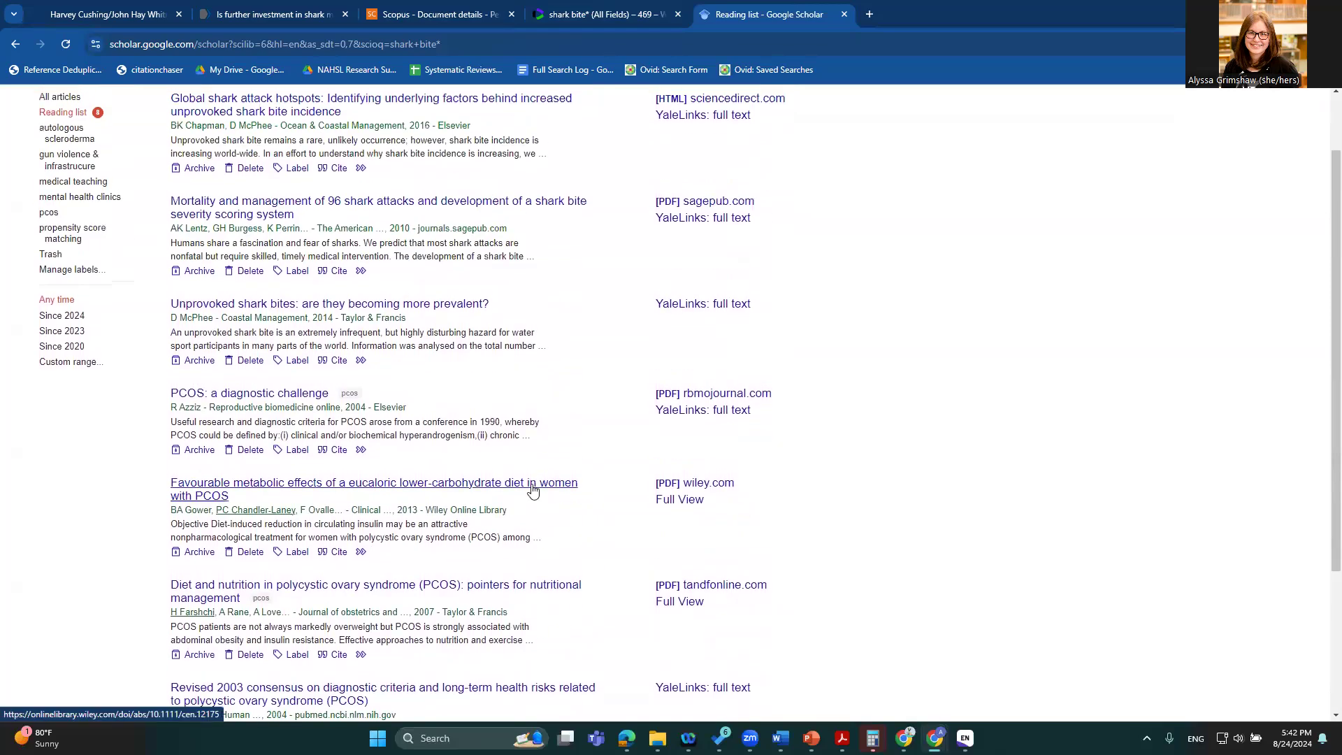
scroll(533, 491, up, 1)
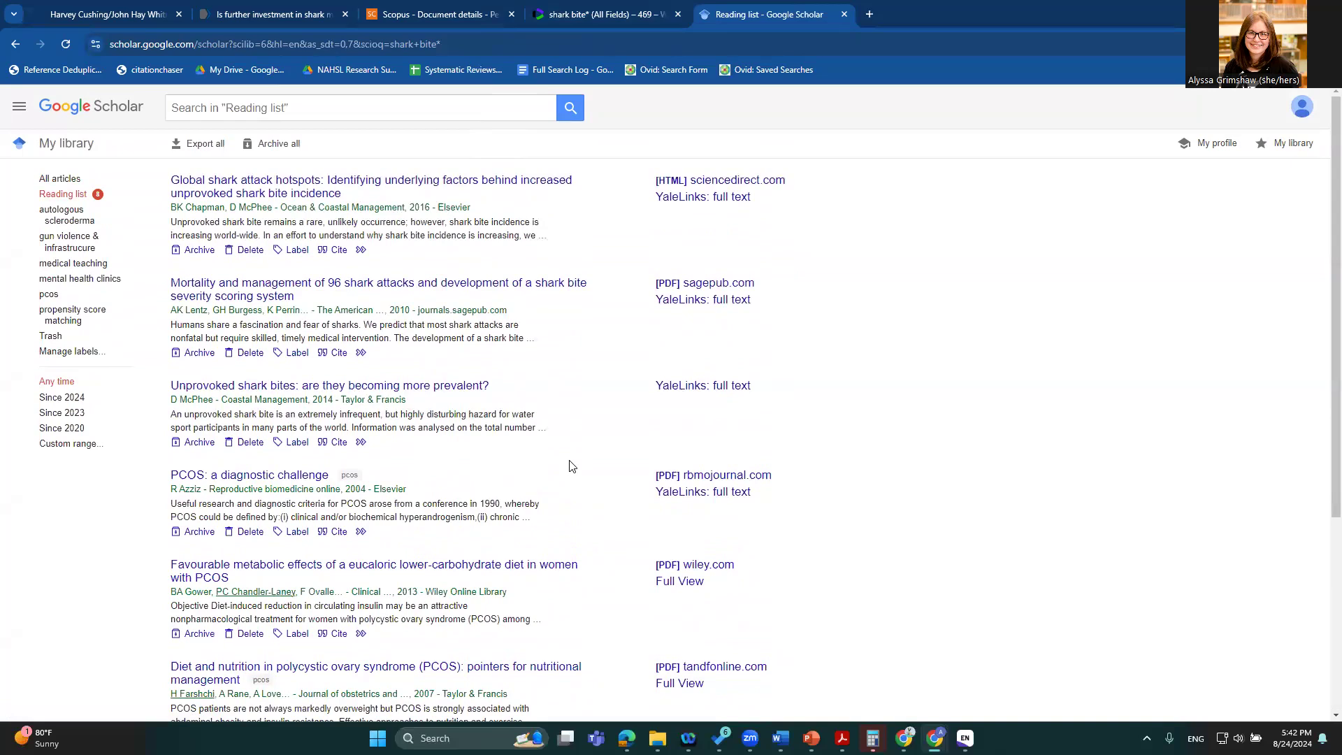
Switch to the Test216 library in EndNote and open the Import File dialog
key(alt+Tab)
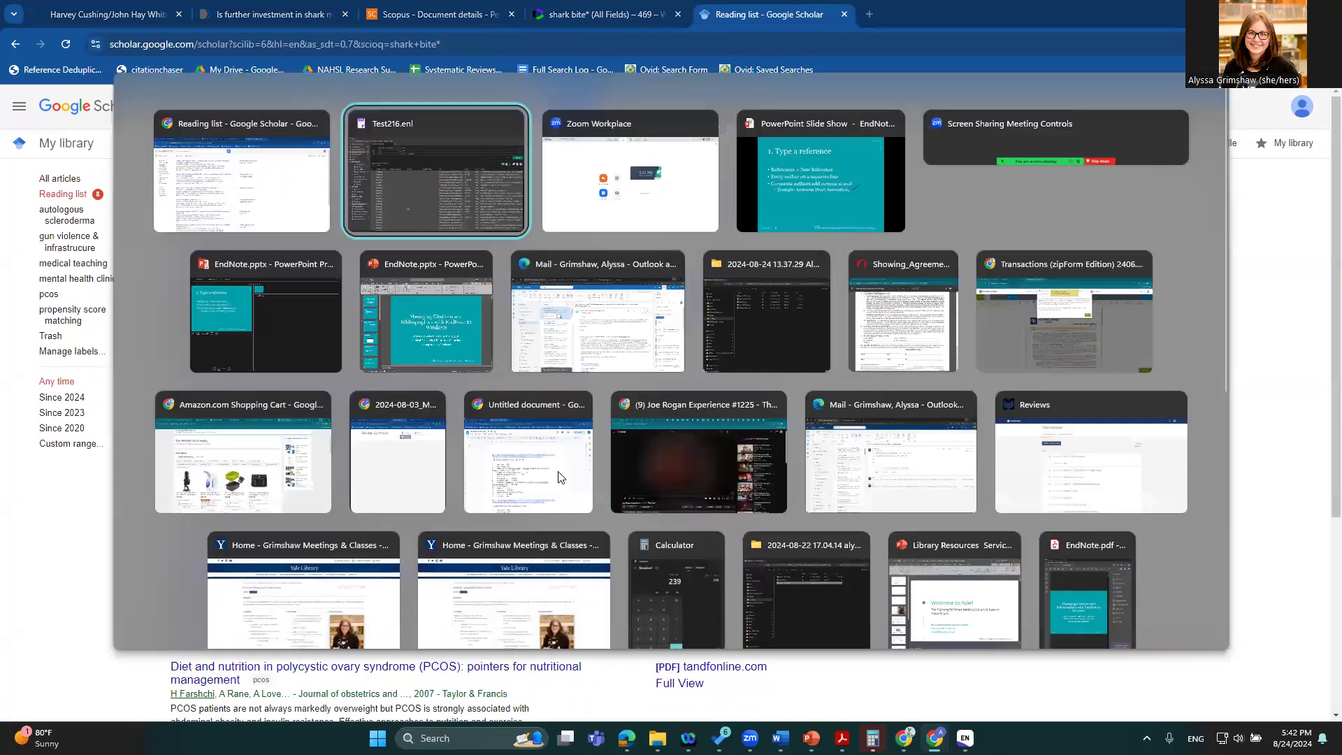
key(alt+Tab)
key(alt+Tab)
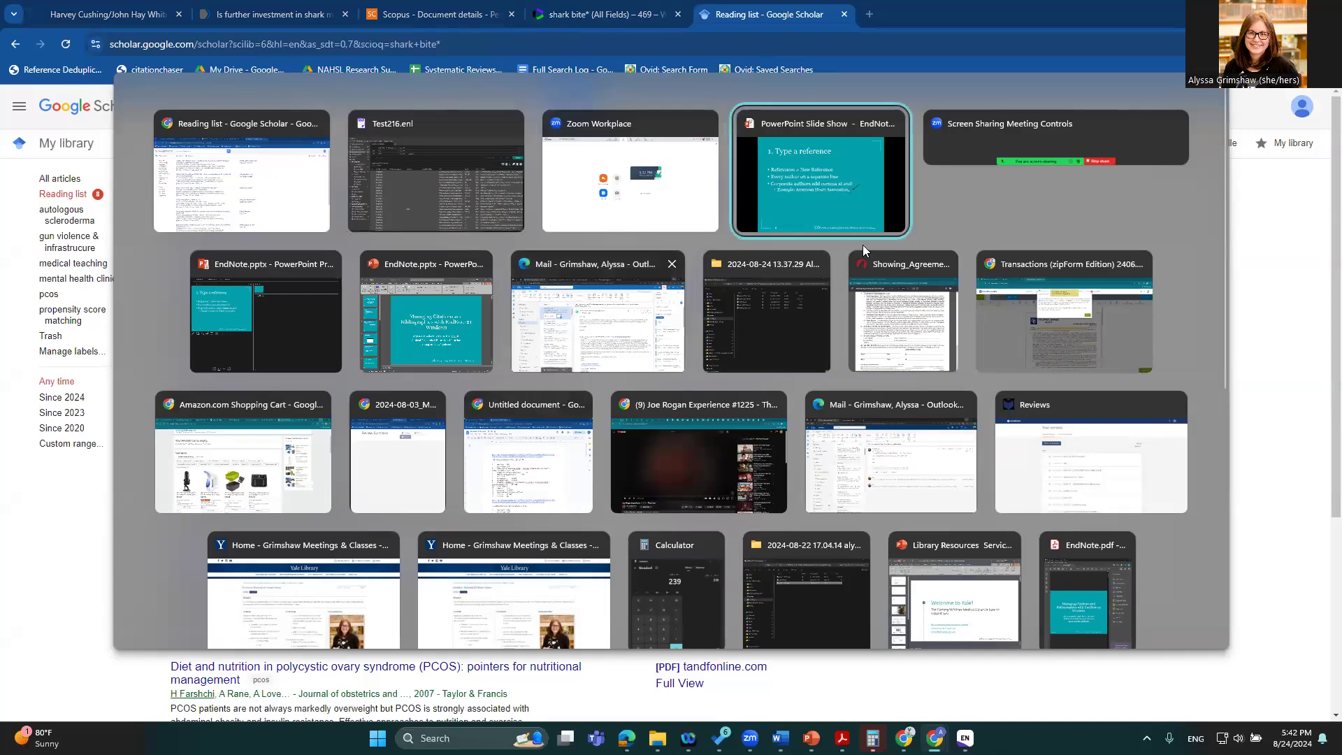
click(422, 200)
click(424, 429)
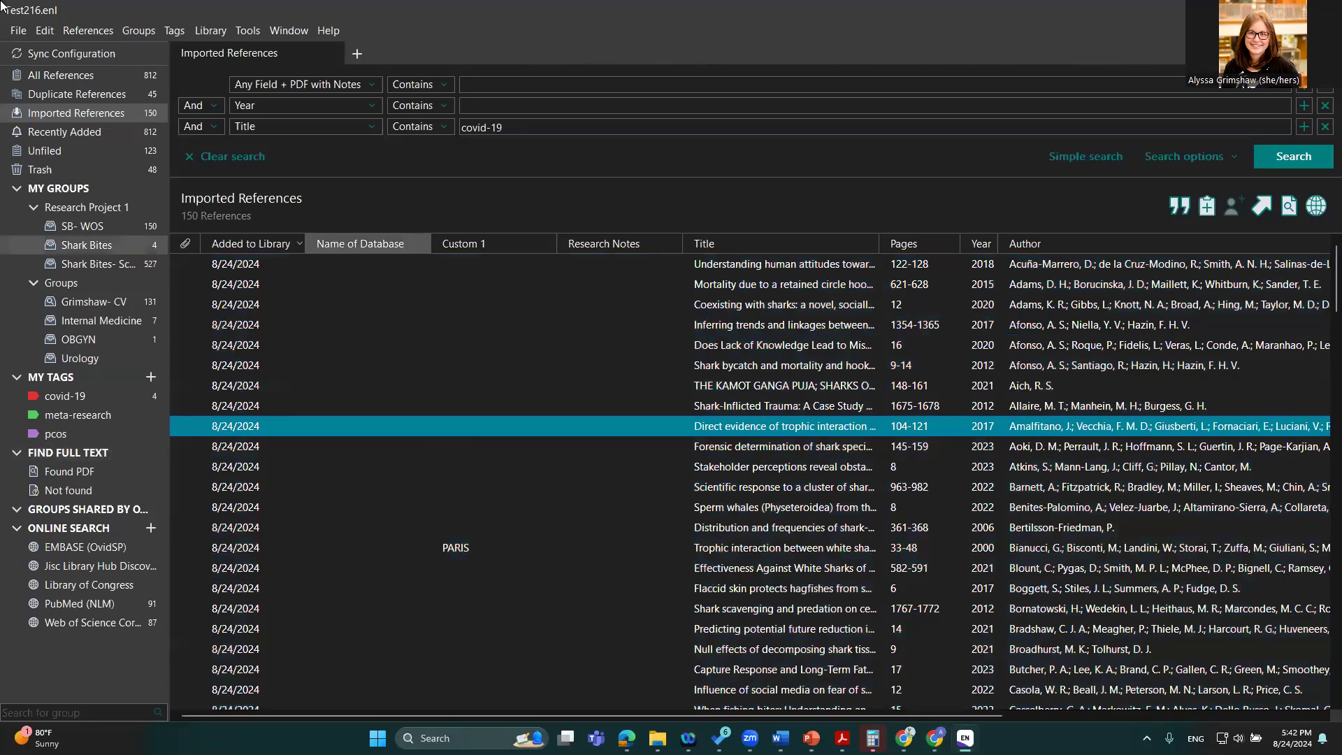
click(21, 35)
mouse_move(116, 287)
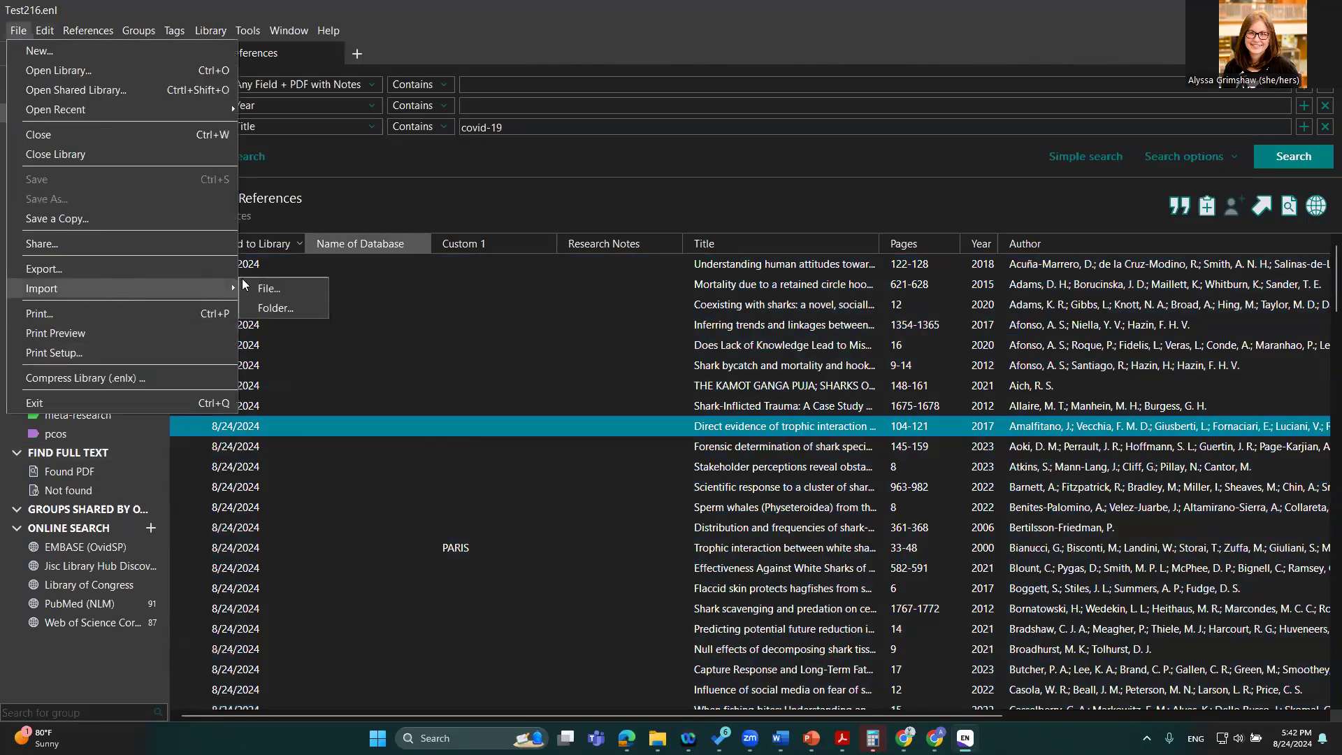
click(265, 288)
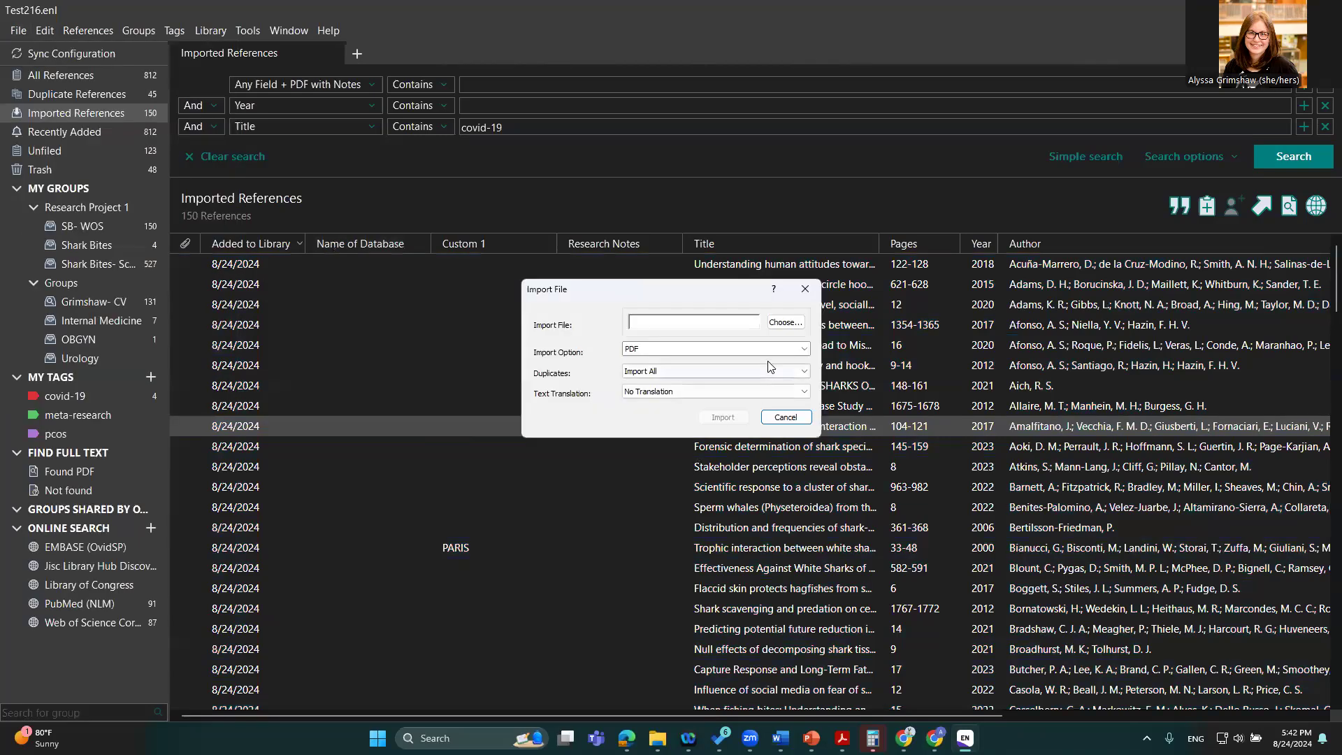
Examine the Import Option and Duplicates choices for the file import
click(742, 349)
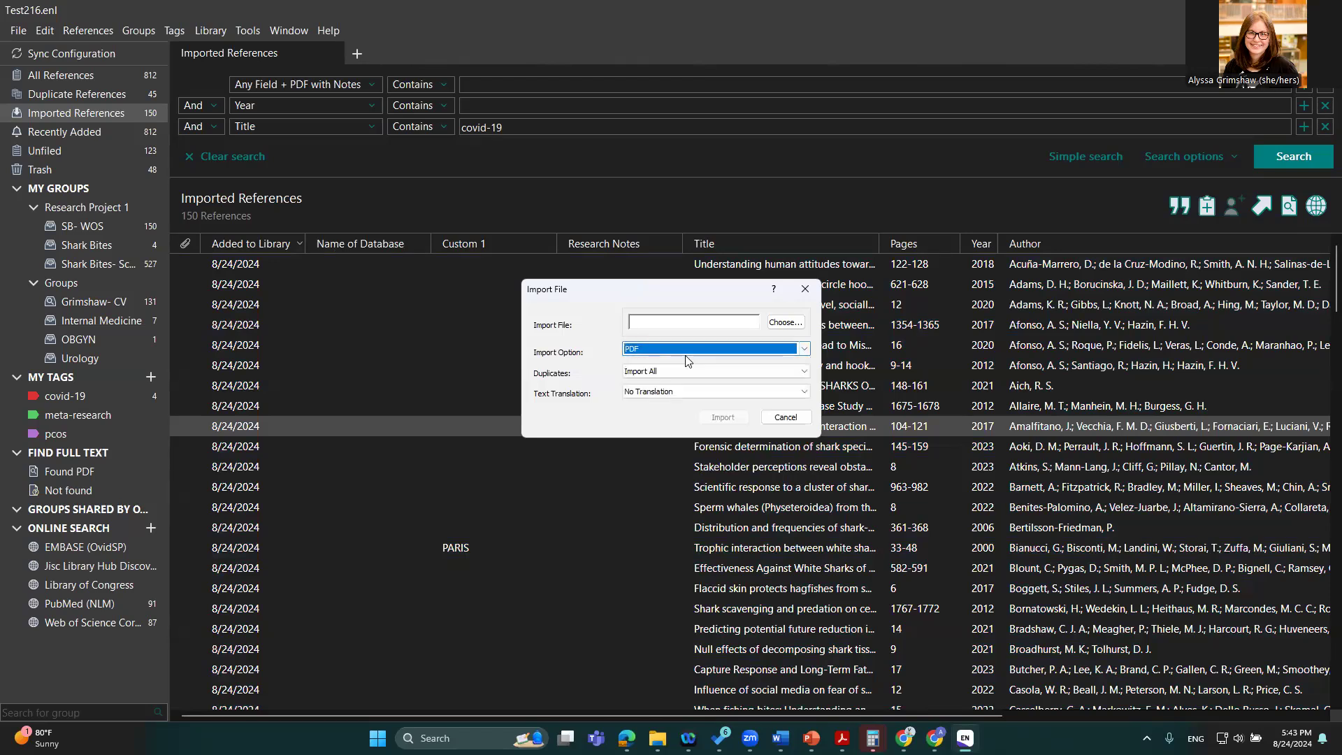
click(647, 373)
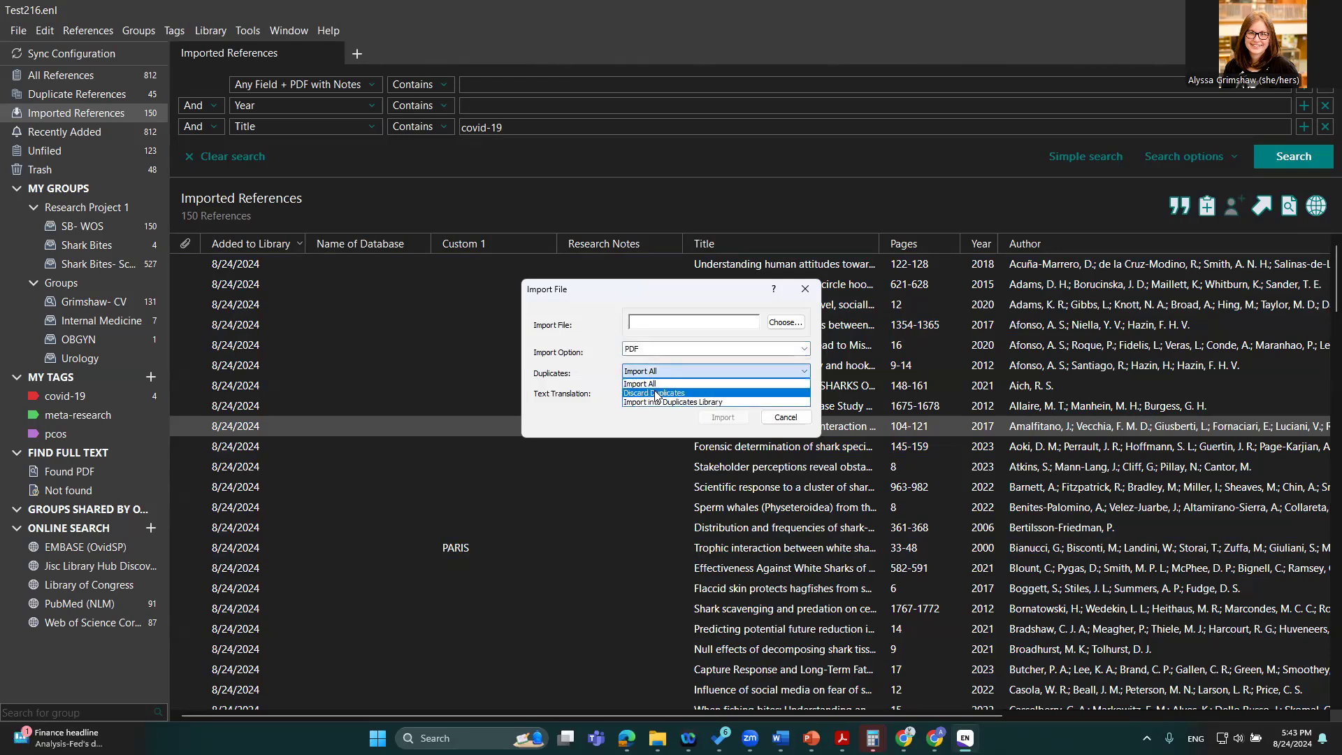
click(658, 373)
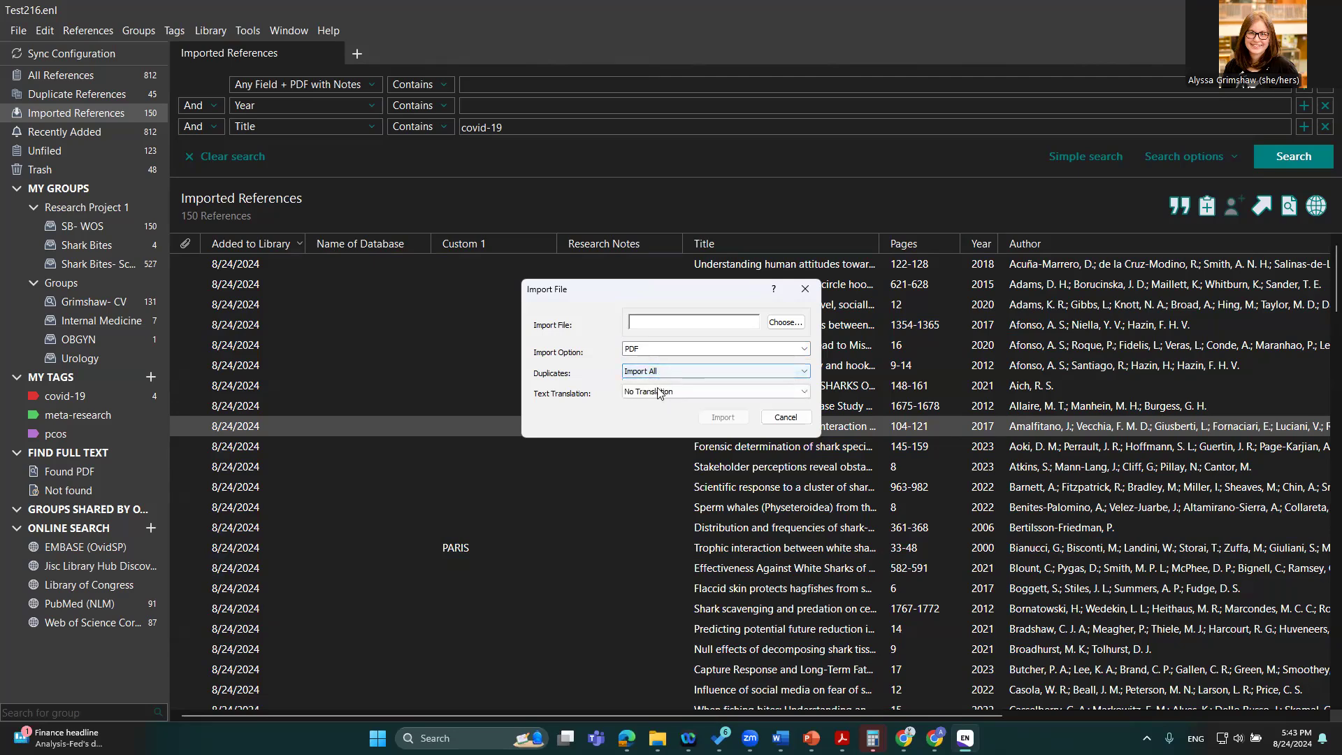
Import "Stone_Interview Guide for Opioid Prescribing Laws paper.pdf" from Downloads with the PDF option, Import All and No Translation
click(658, 392)
scroll(606, 469, down, 3)
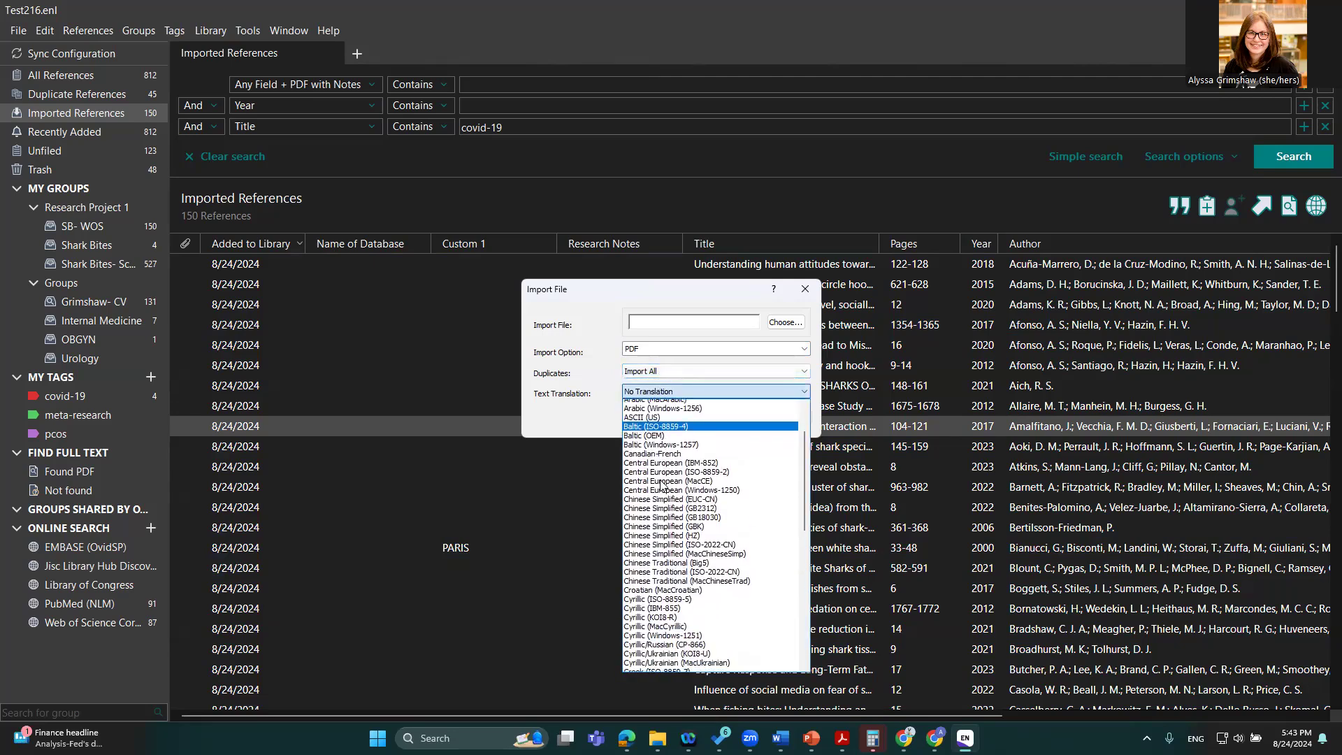
click(568, 403)
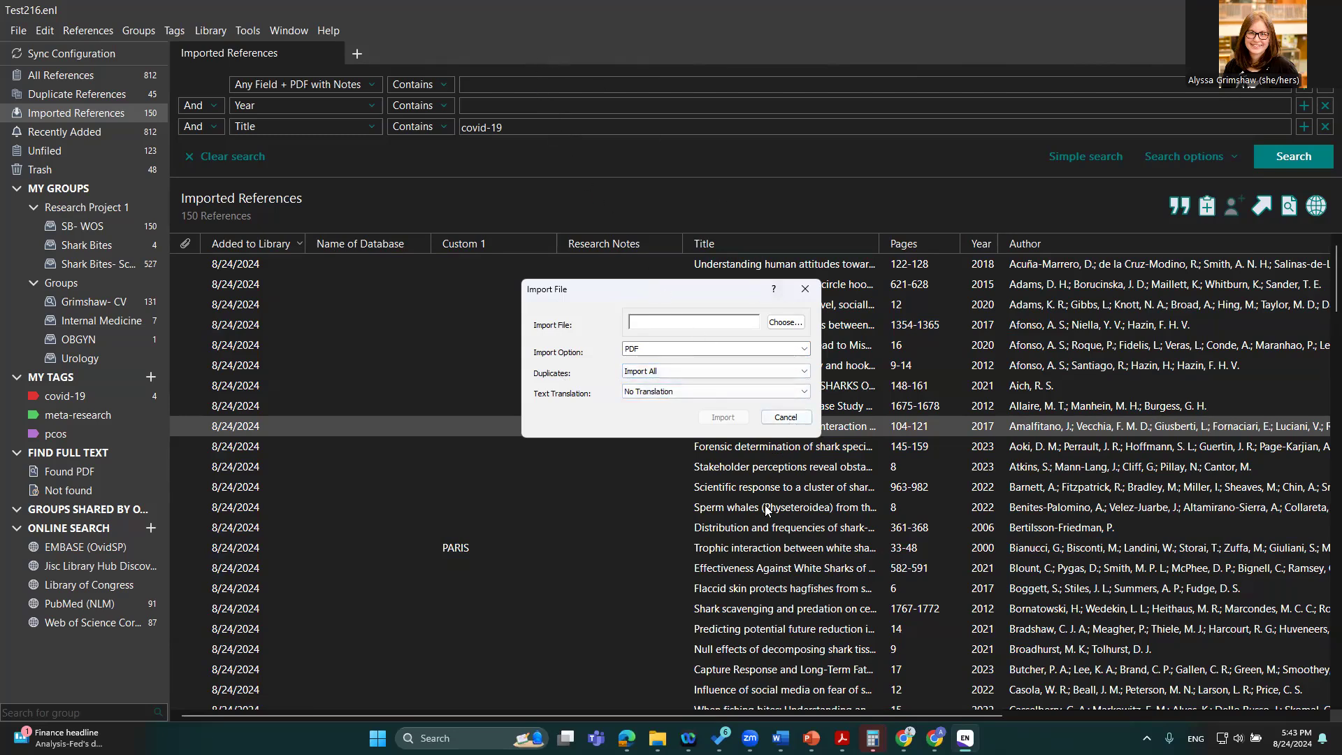
click(785, 322)
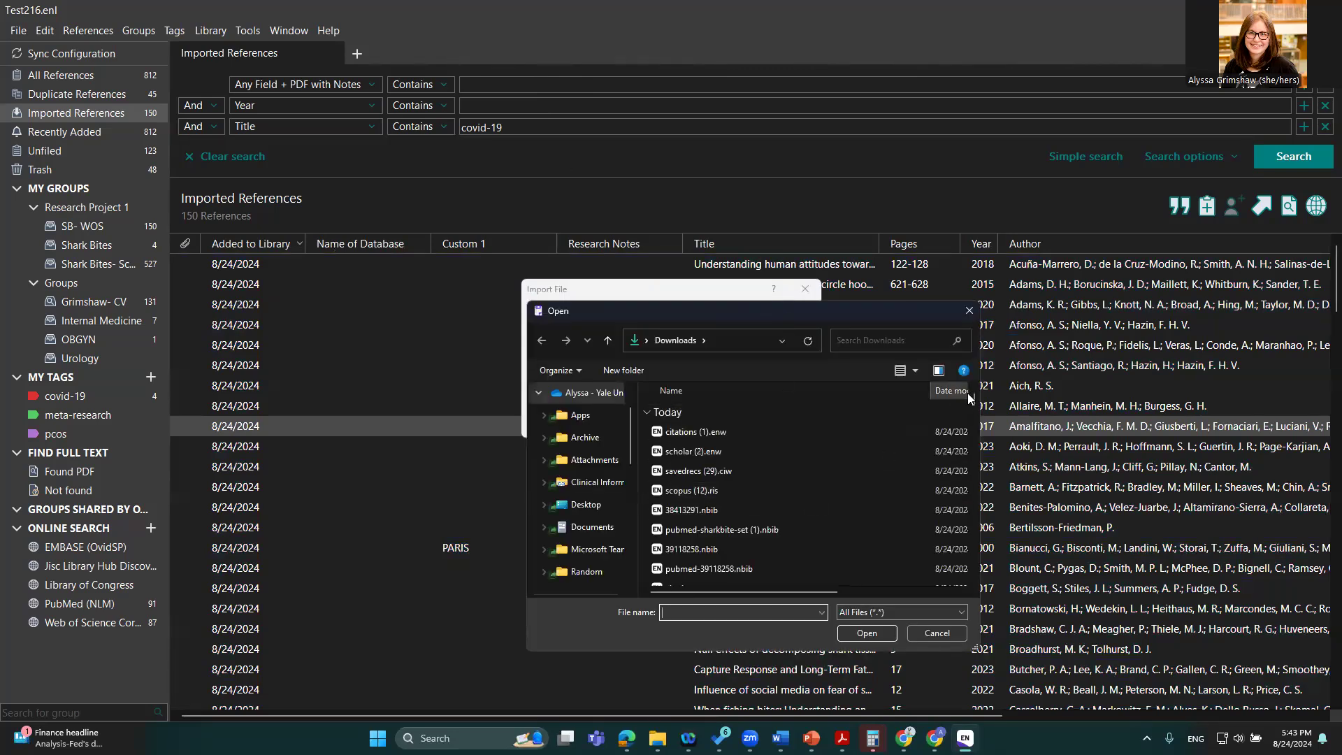
drag(977, 399, 977, 518)
click(855, 492)
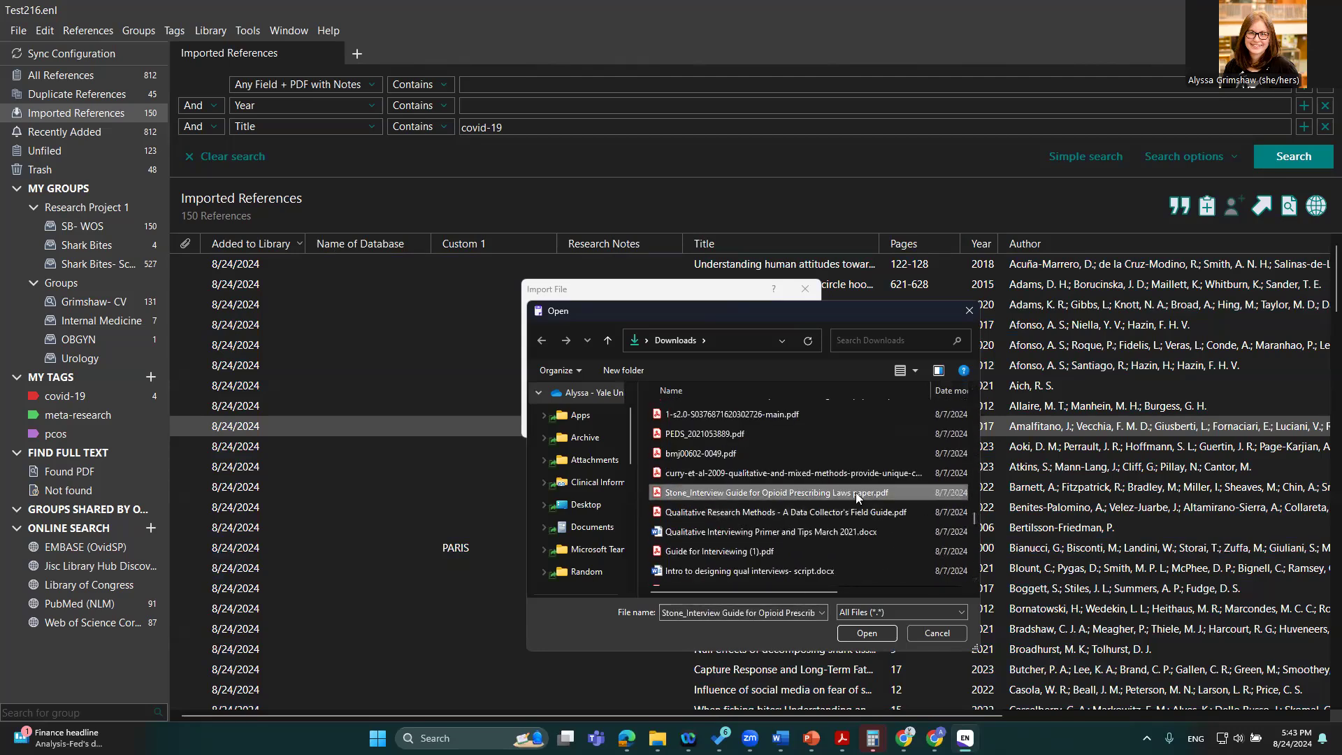
double_click(855, 492)
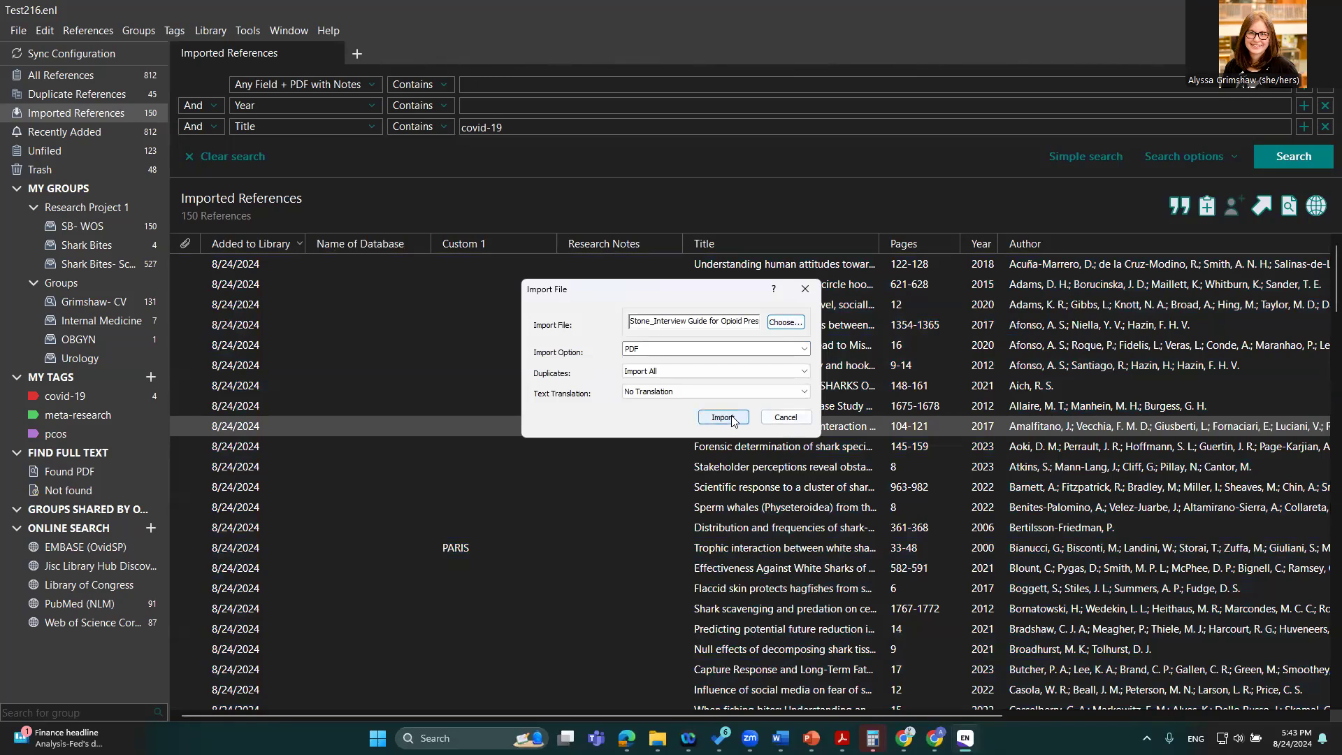
click(723, 417)
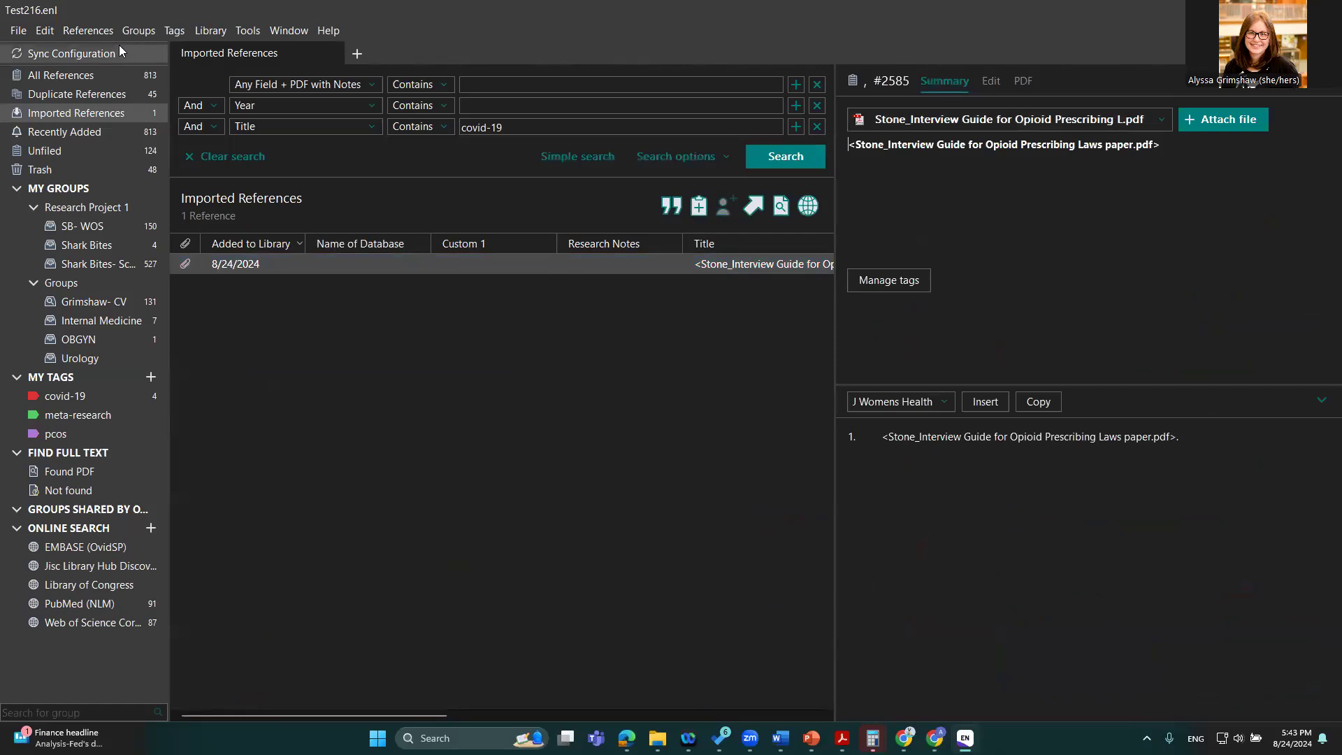
Import "jama_oakes_2021_vp_210036_1620137932.67454.pdf" from Downloads as another PDF reference
click(103, 29)
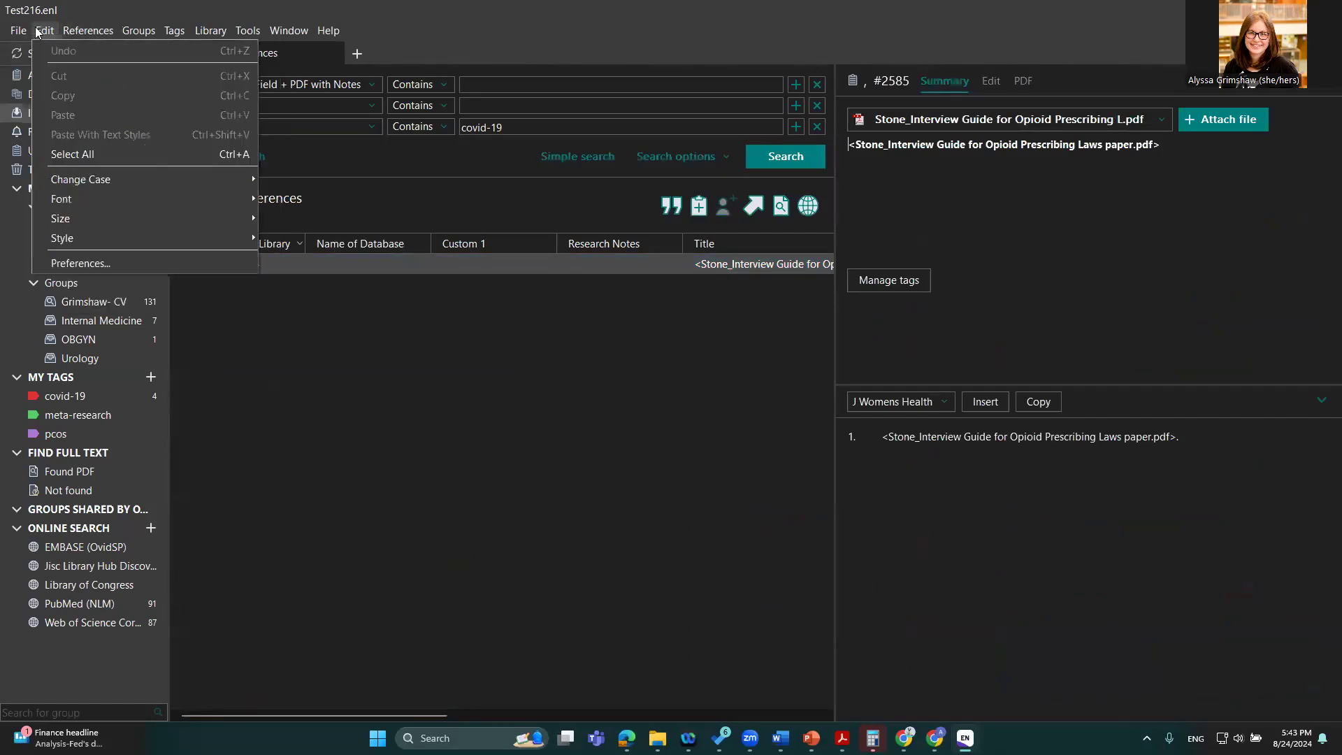
mouse_move(18, 31)
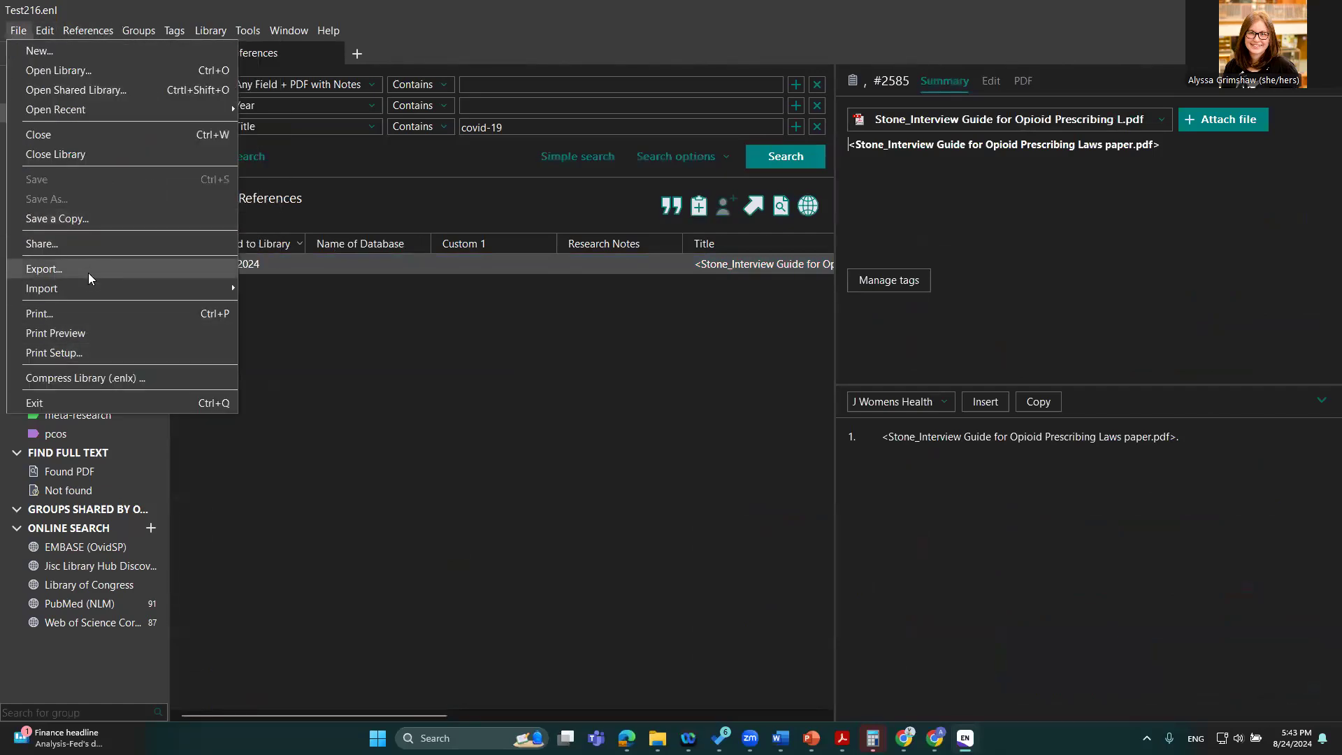
mouse_move(88, 288)
click(257, 289)
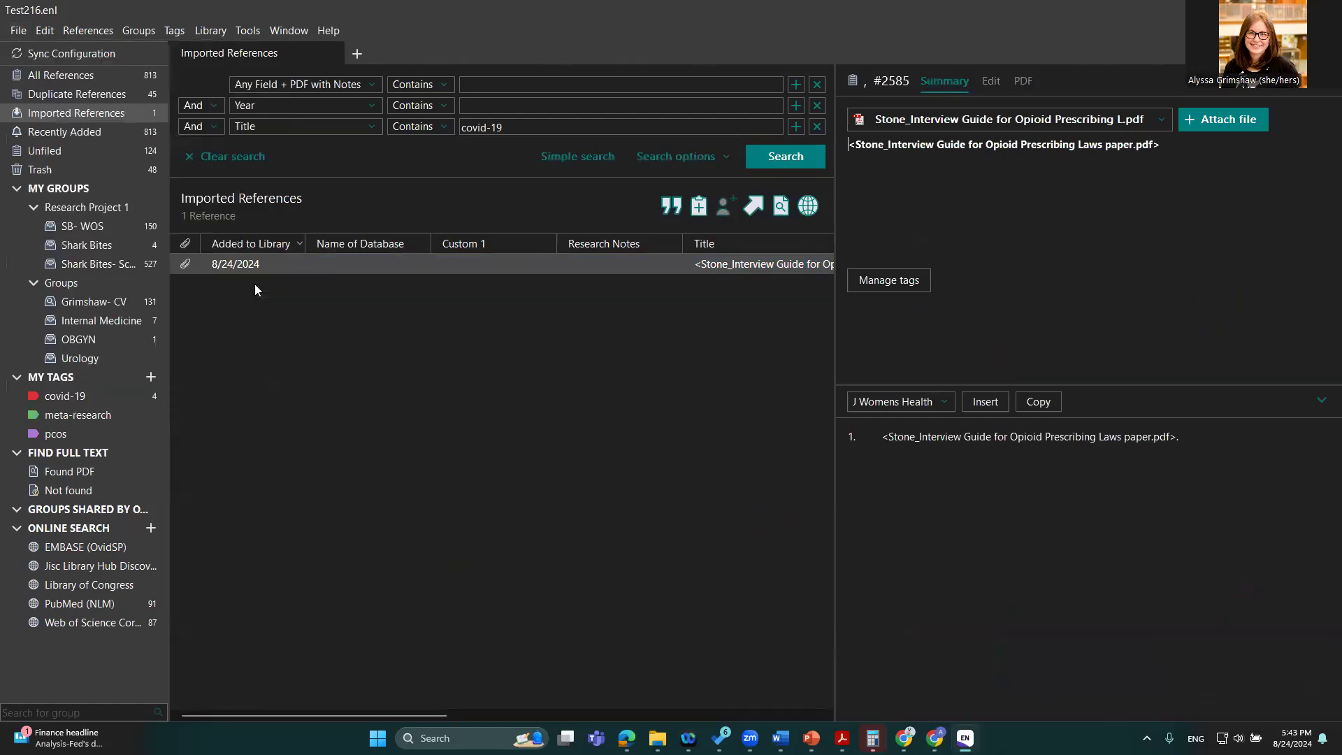
click(785, 322)
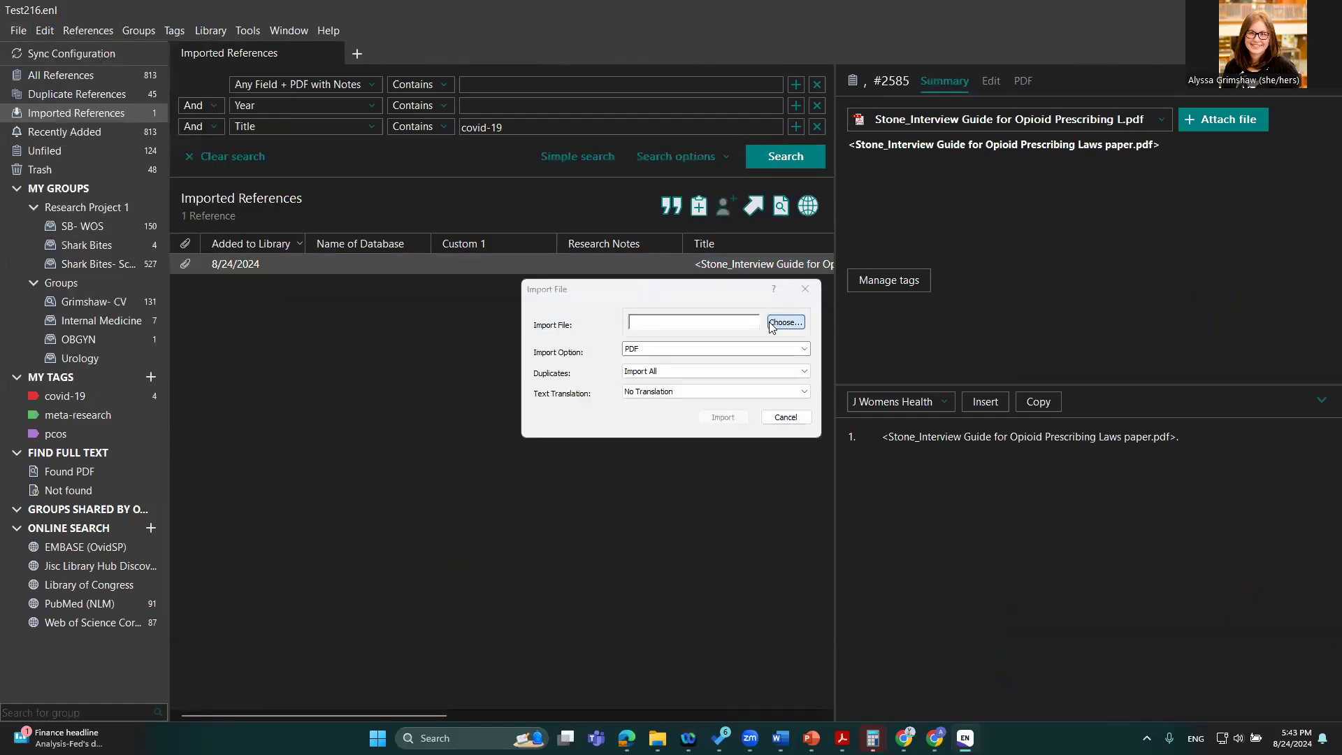
drag(977, 397, 979, 495)
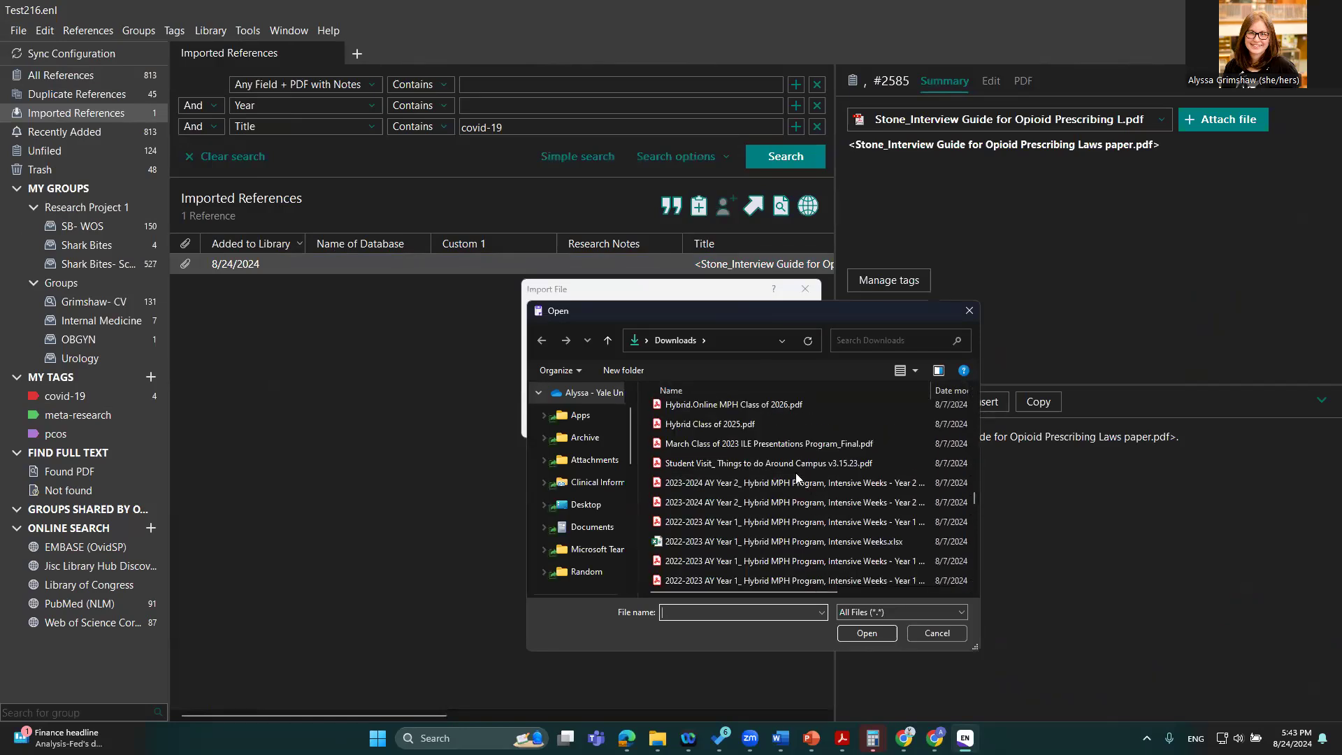
scroll(795, 472, up, 5)
scroll(795, 471, up, 10)
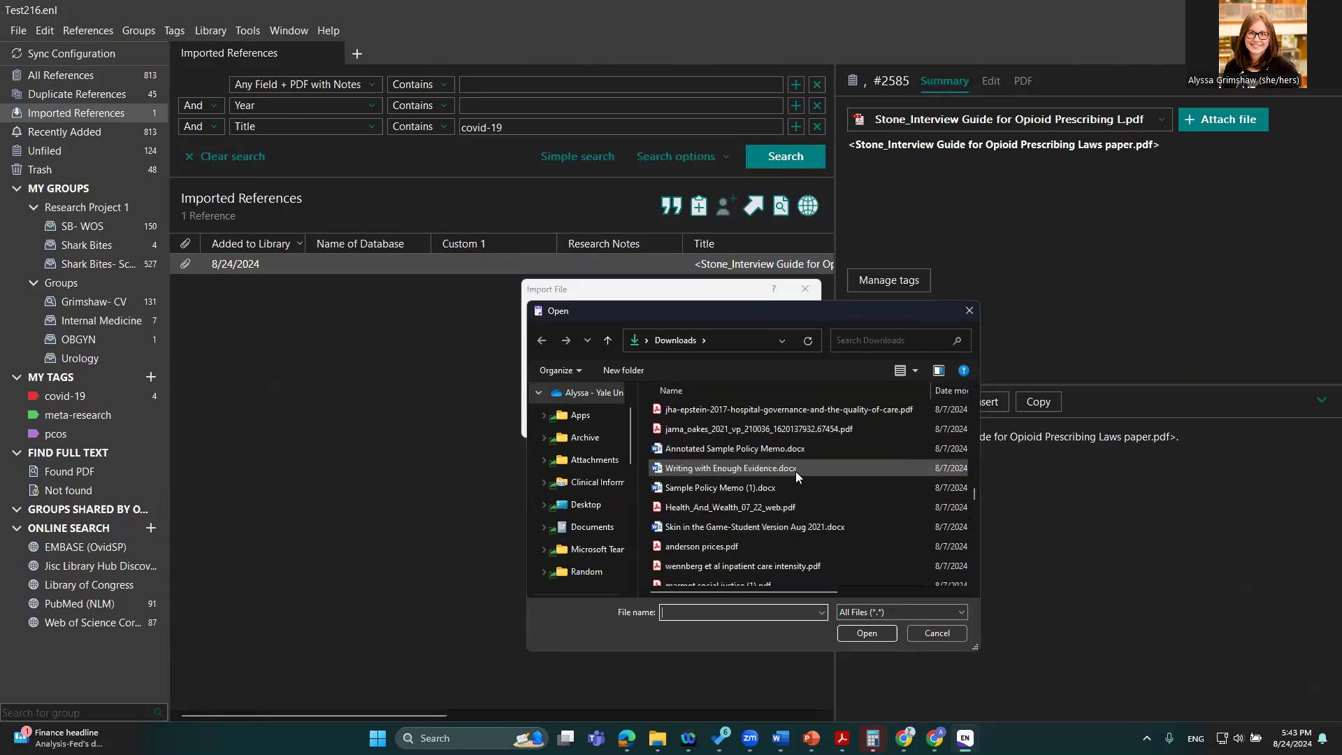
double_click(756, 546)
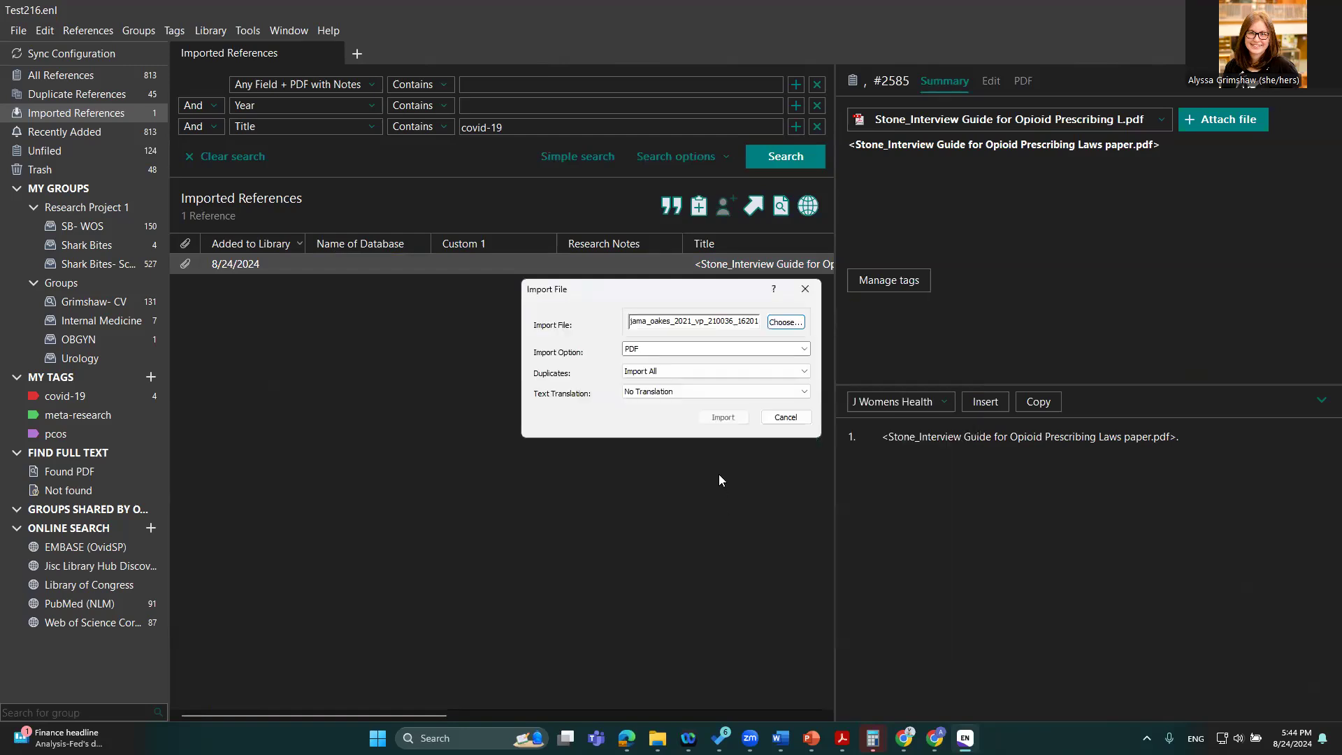
click(711, 419)
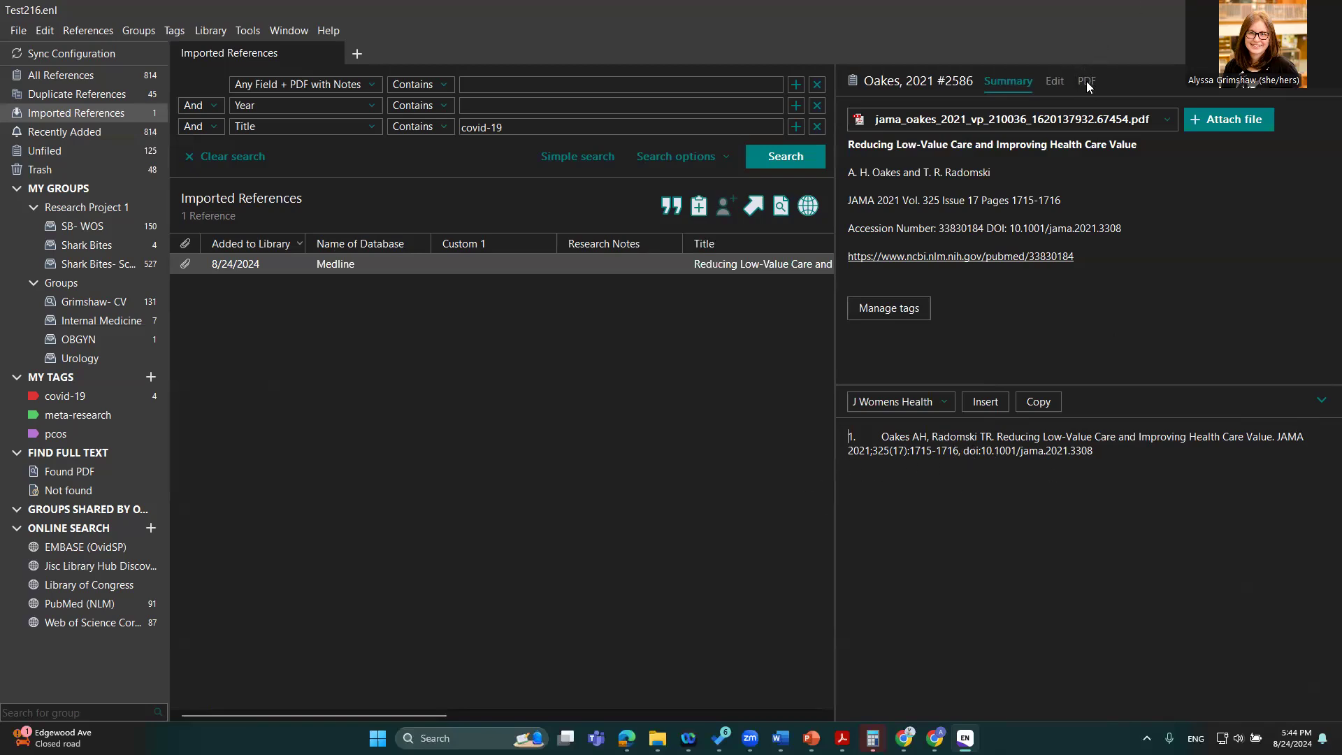
Examine all the editable reference fields of the imported article "Reducing Low-Value Care and Improving Health Care Value"
click(1053, 82)
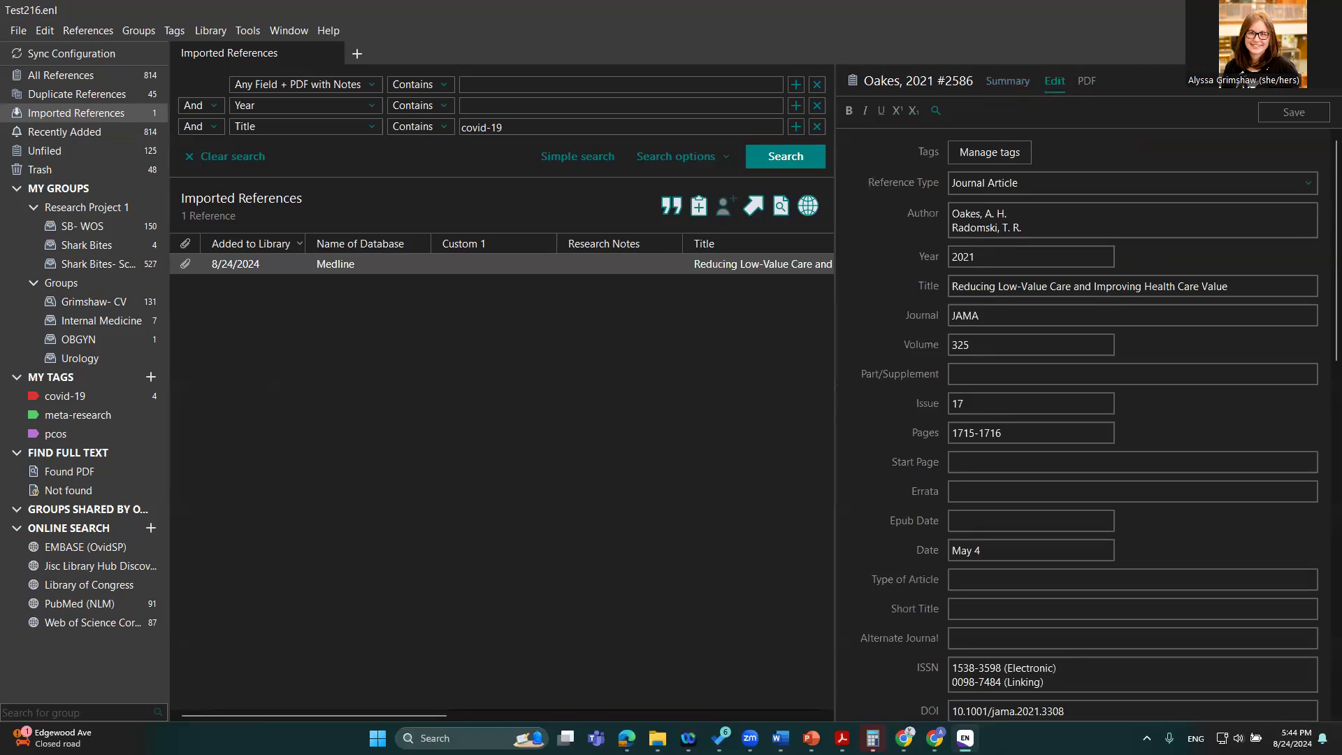
scroll(1111, 404, down, 7)
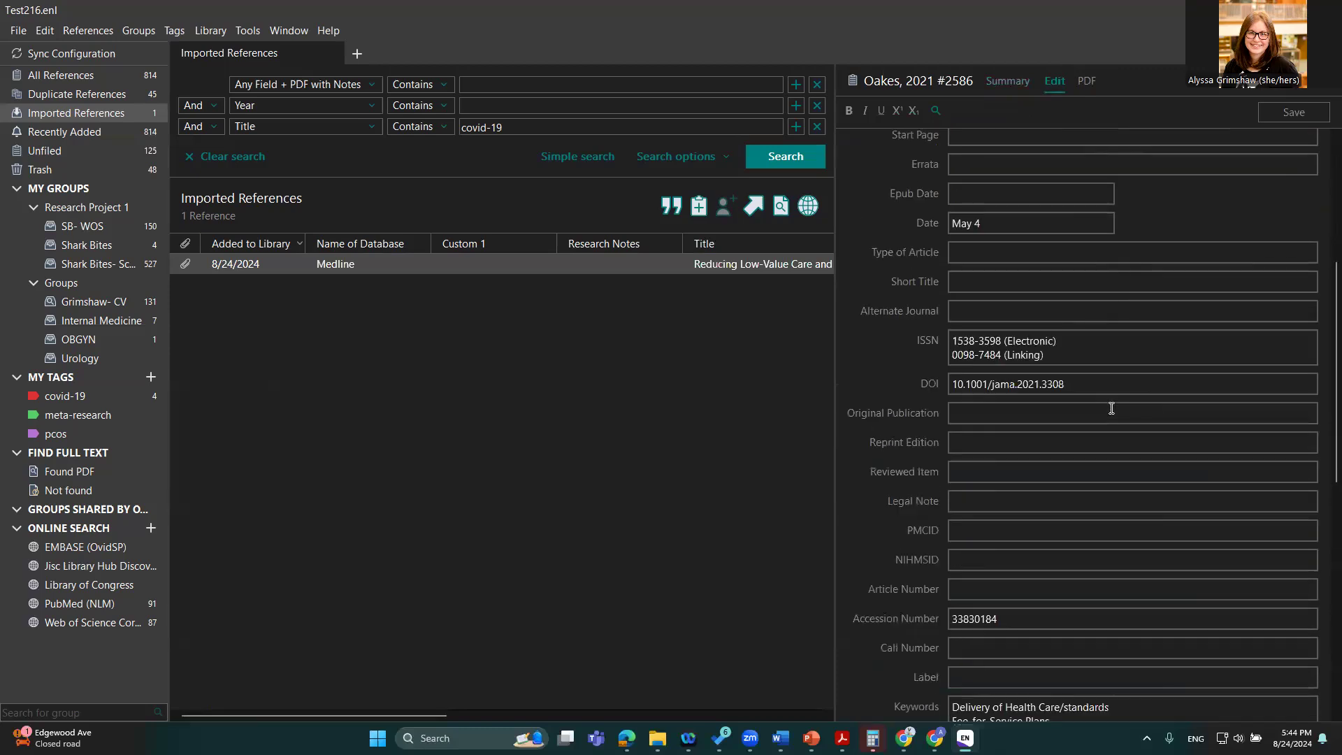
scroll(1111, 407, down, 6)
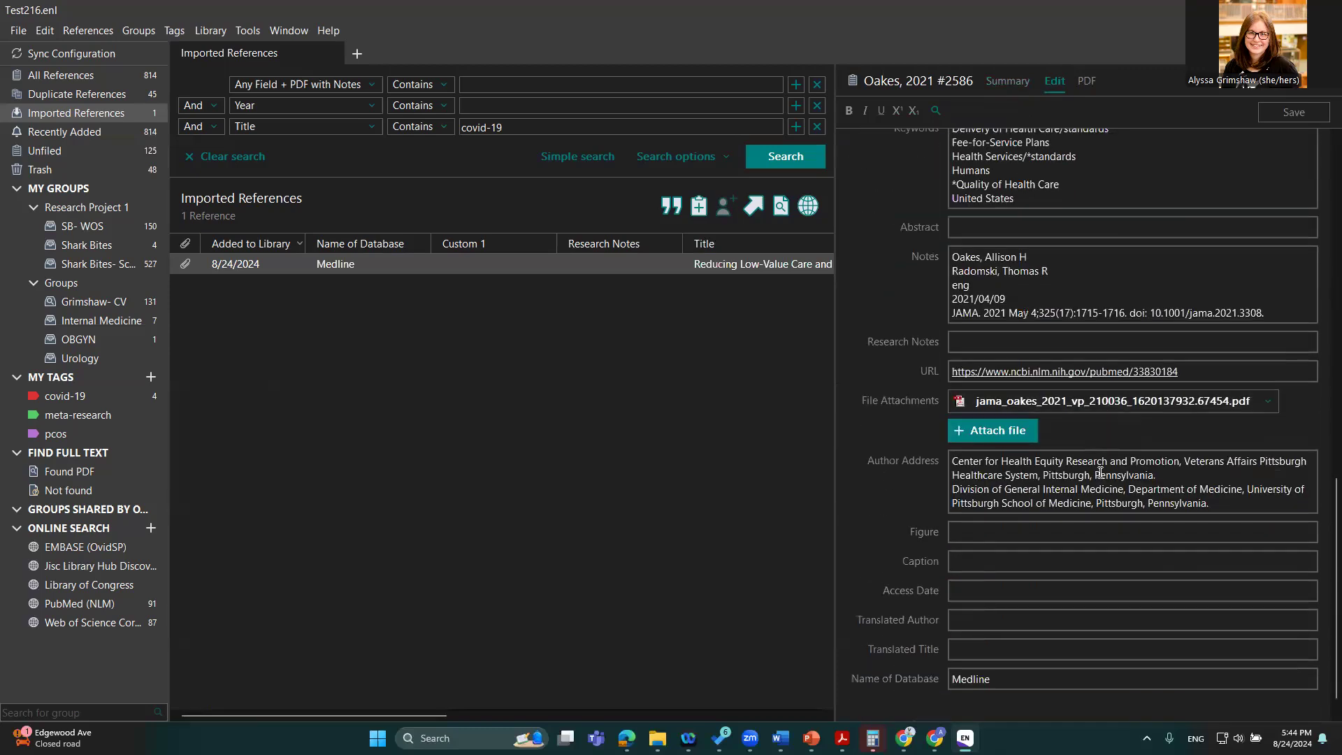
scroll(1225, 364, up, 8)
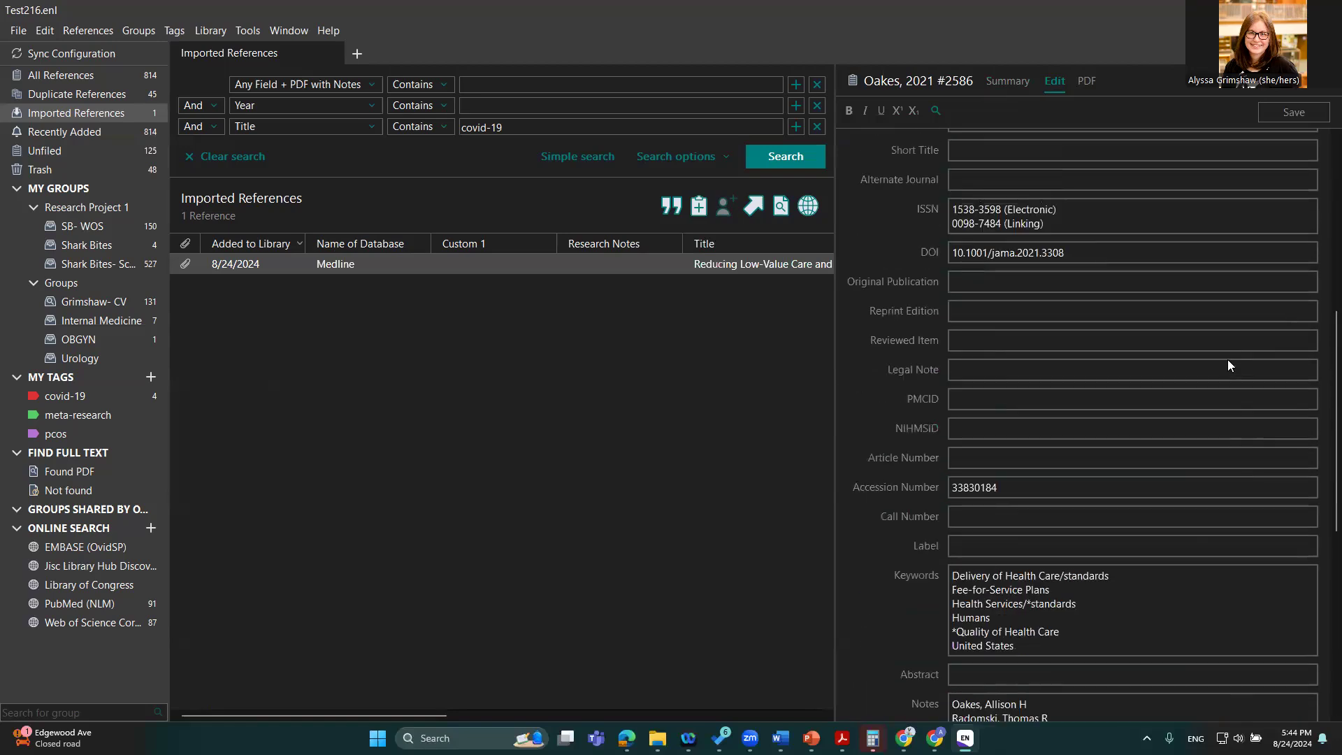
scroll(1220, 358, up, 5)
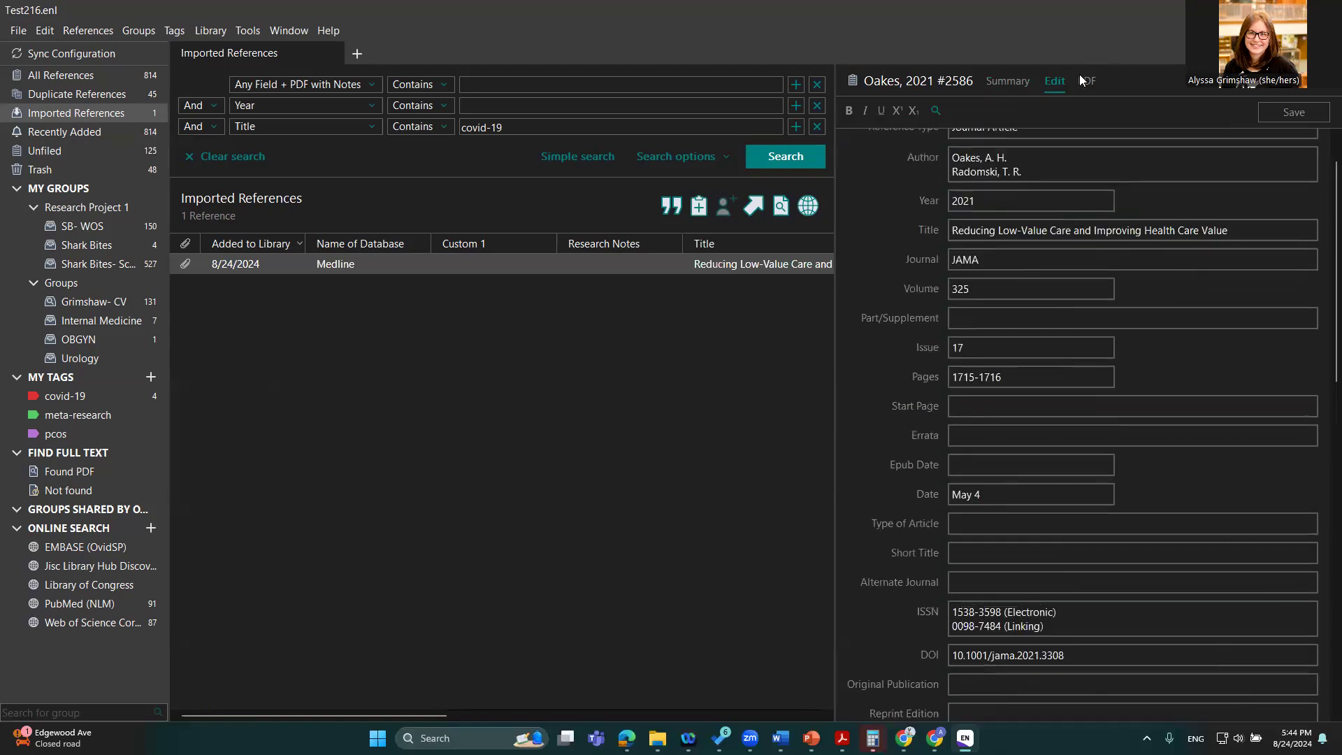
Display the article's attached PDF in a widened reference pane and open it in its own window
click(1084, 80)
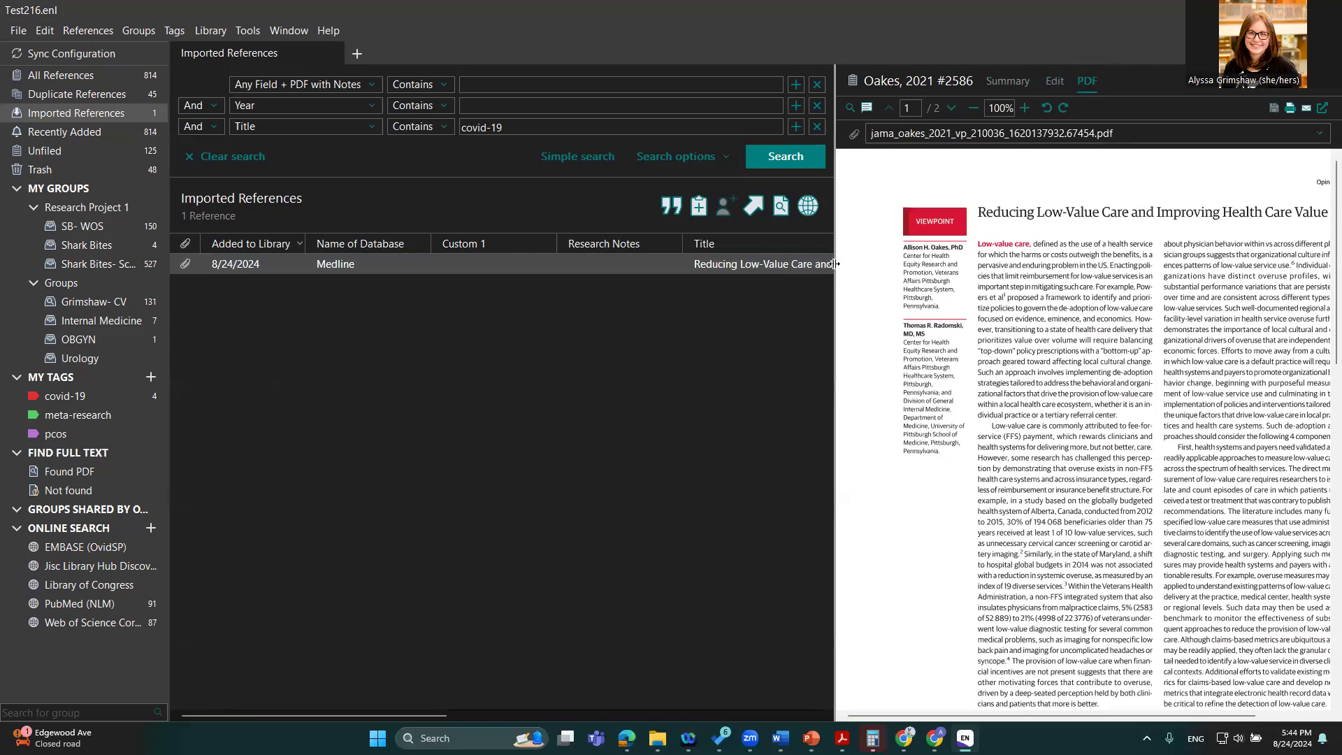
drag(834, 264, 692, 264)
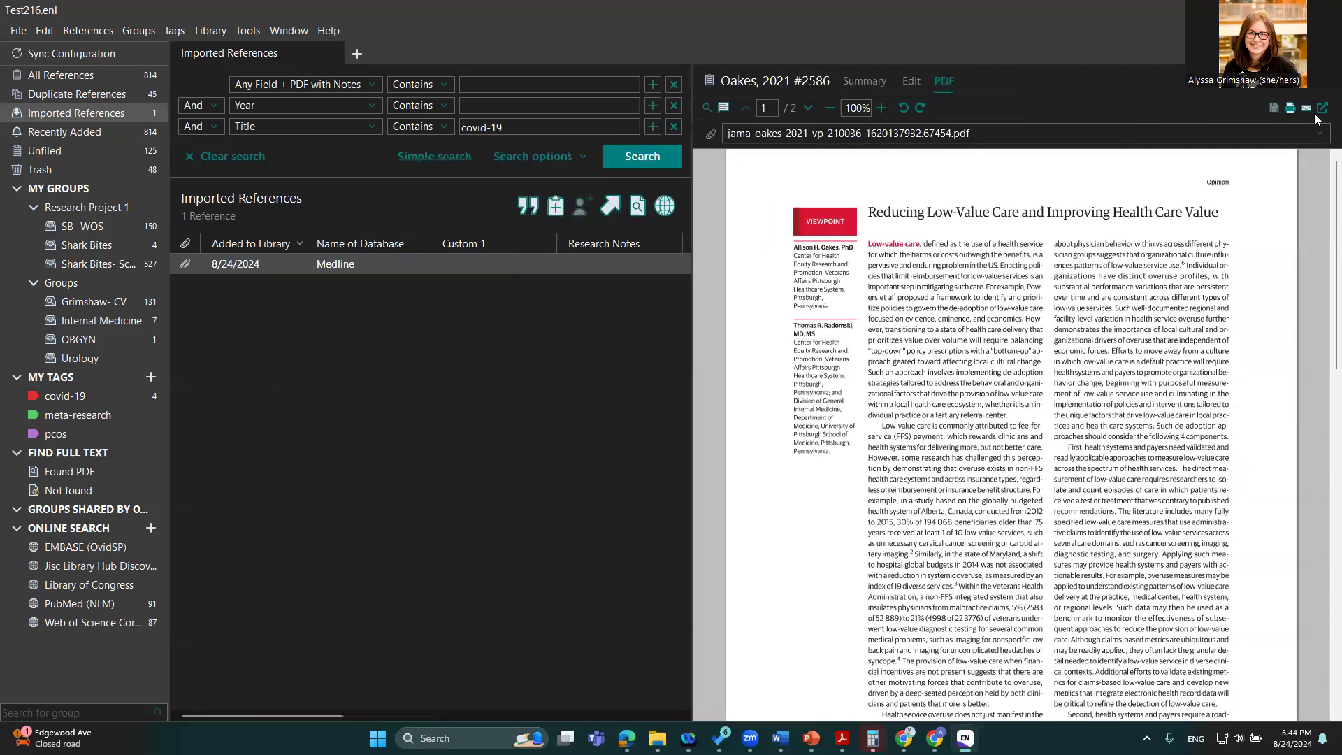
click(1322, 108)
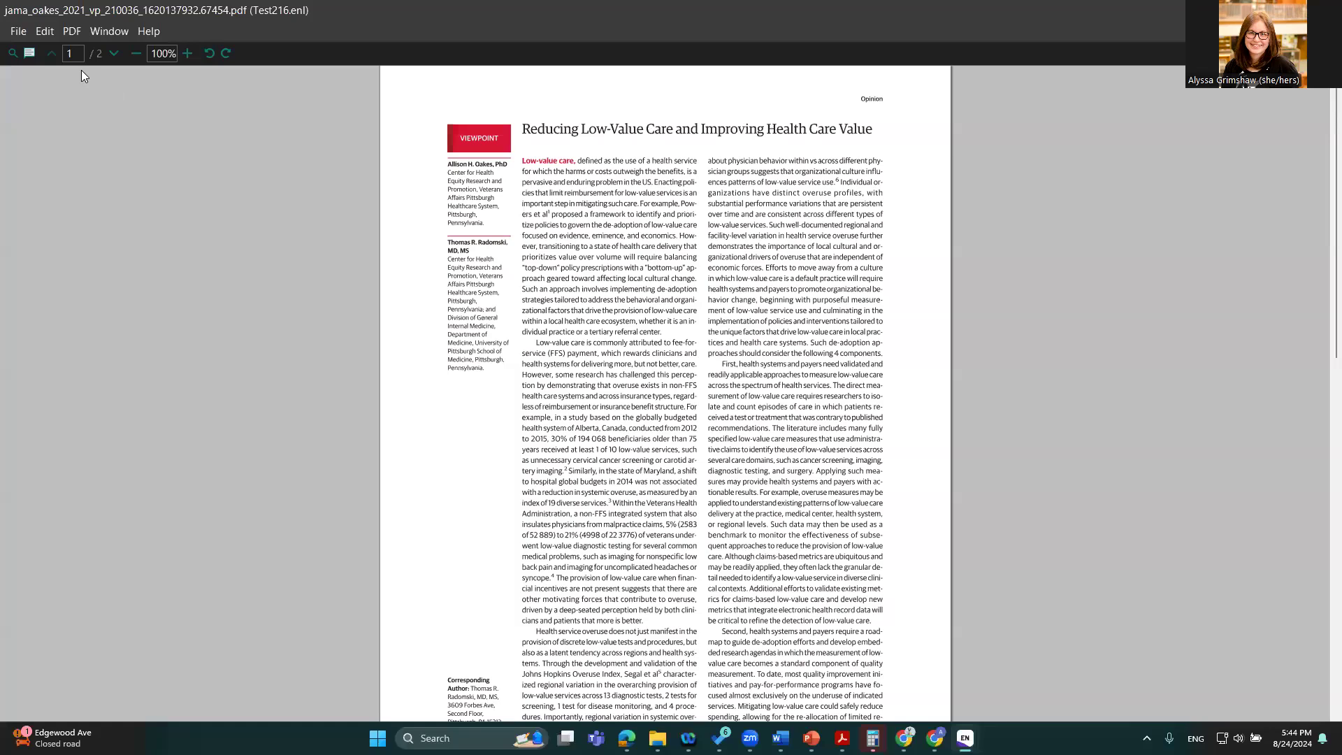
Add a sticky note reading "cite for introduction" beside the word "Opinion" on the first page of the PDF
click(30, 53)
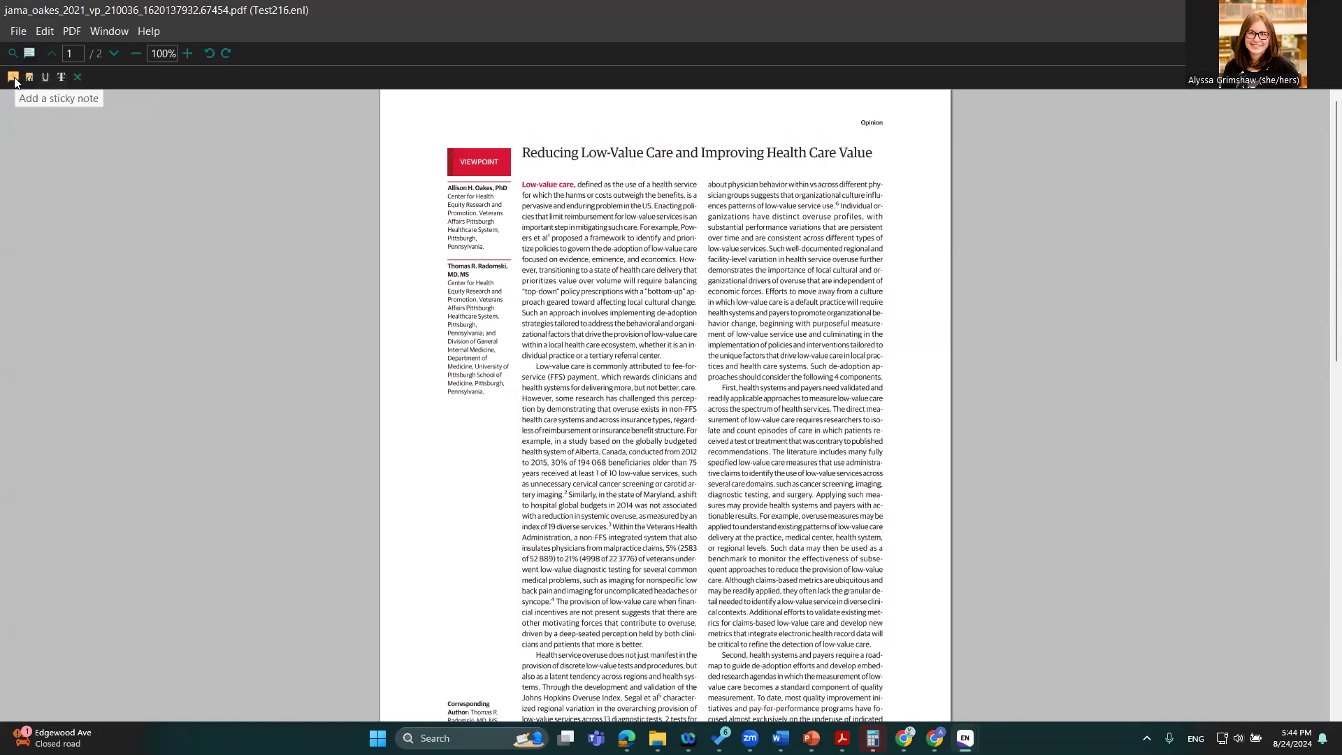
click(14, 77)
click(911, 122)
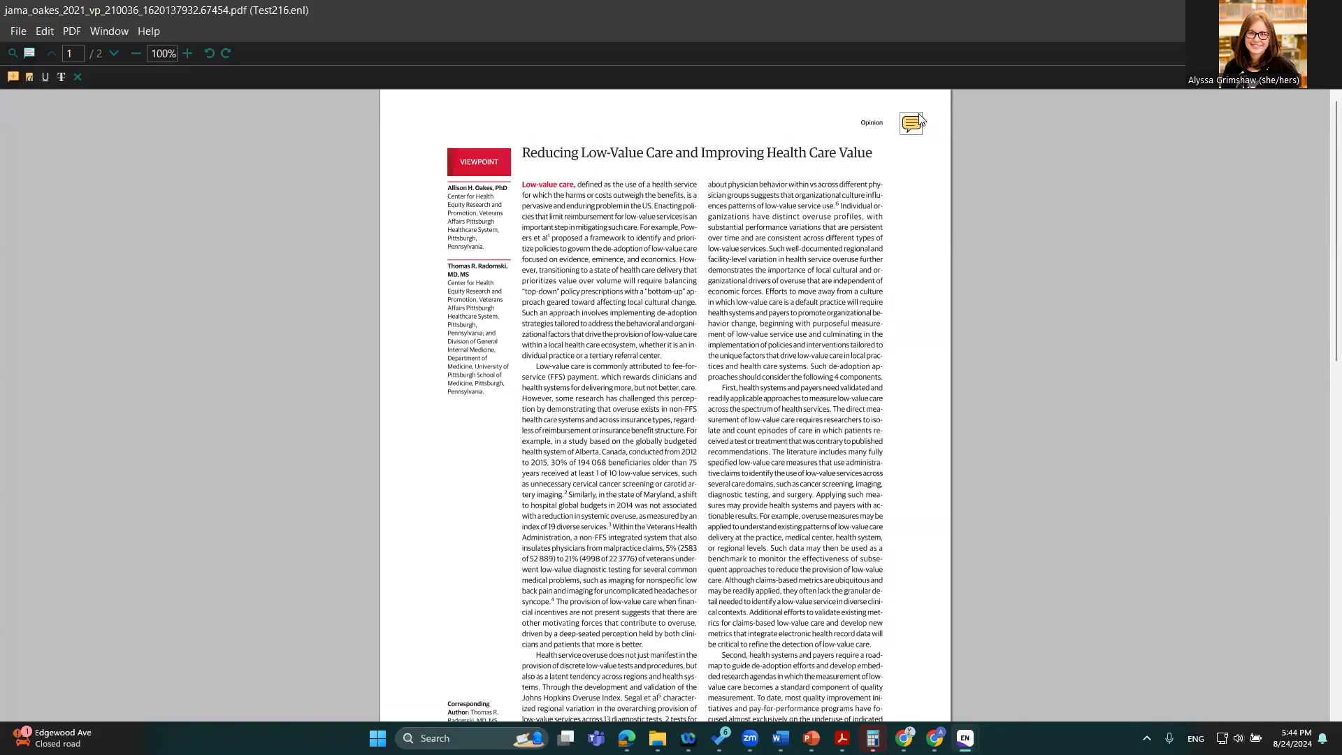
double_click(913, 122)
key(ctrl+a)
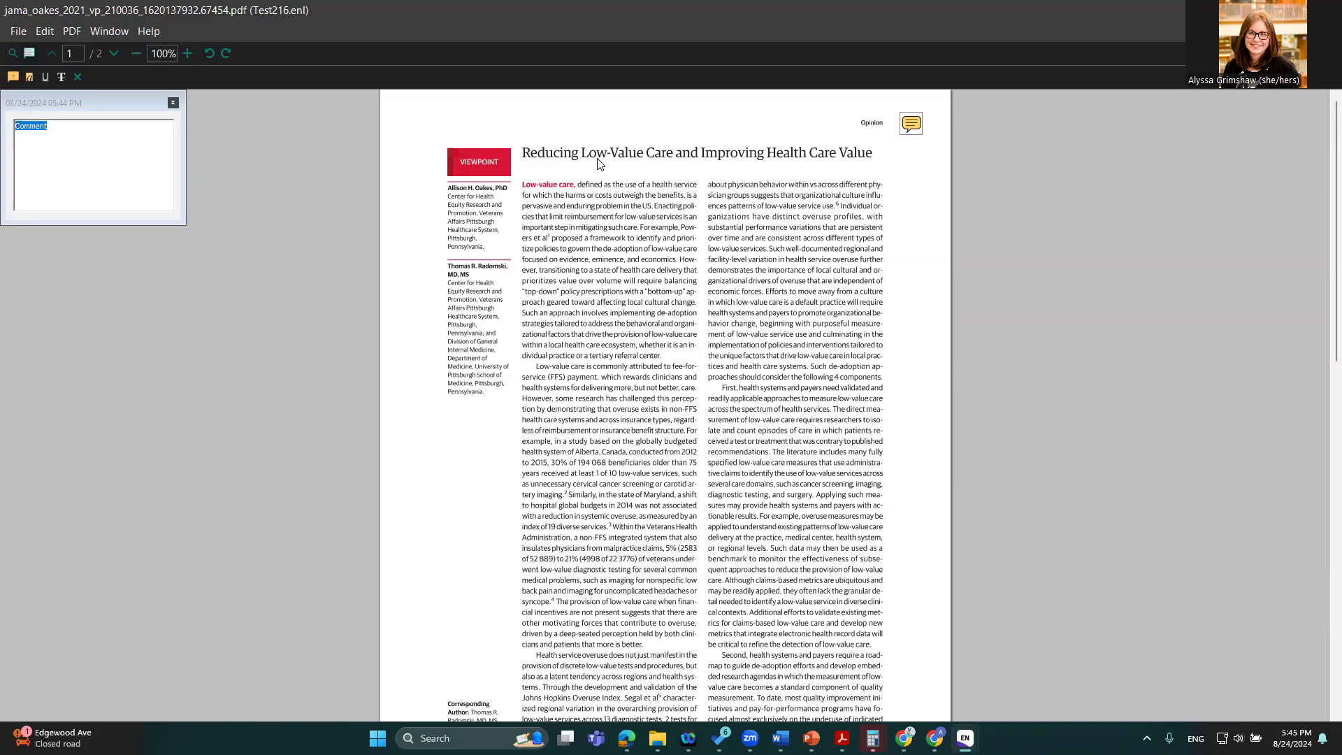
text(cite for)
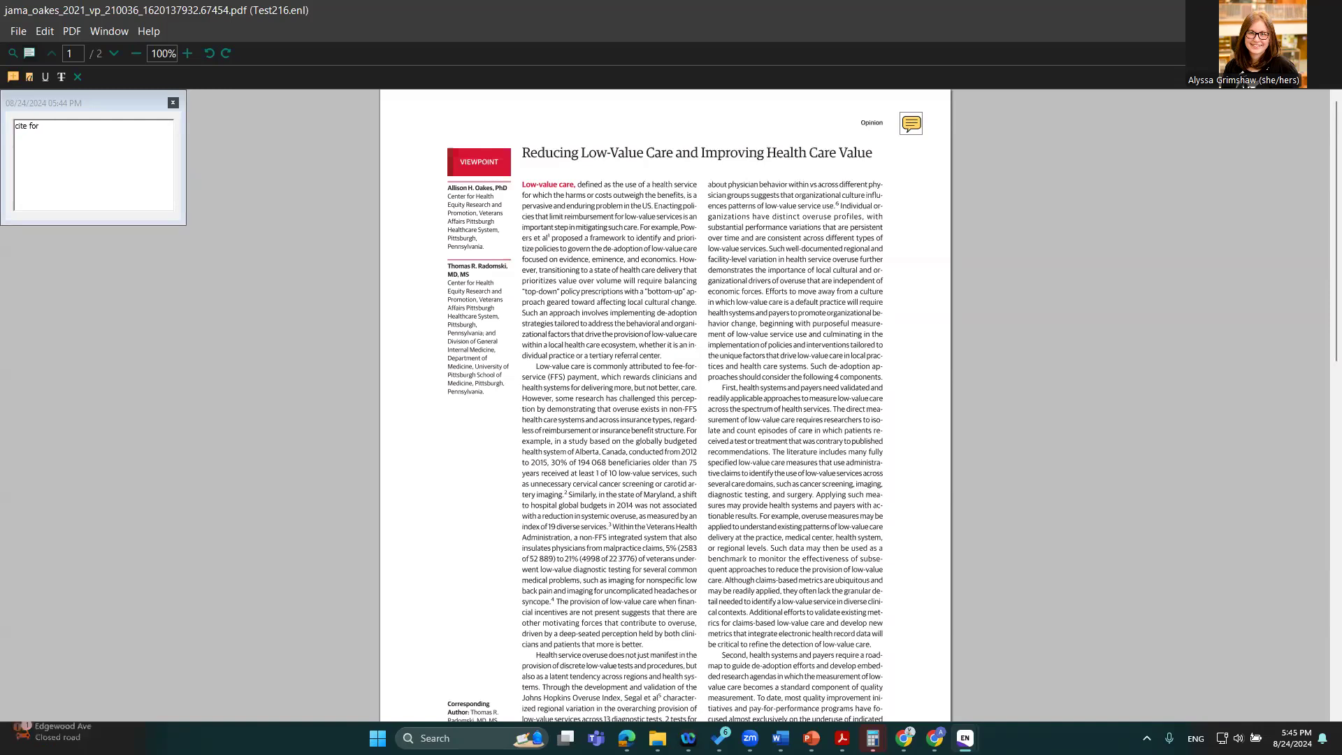
text( introduction)
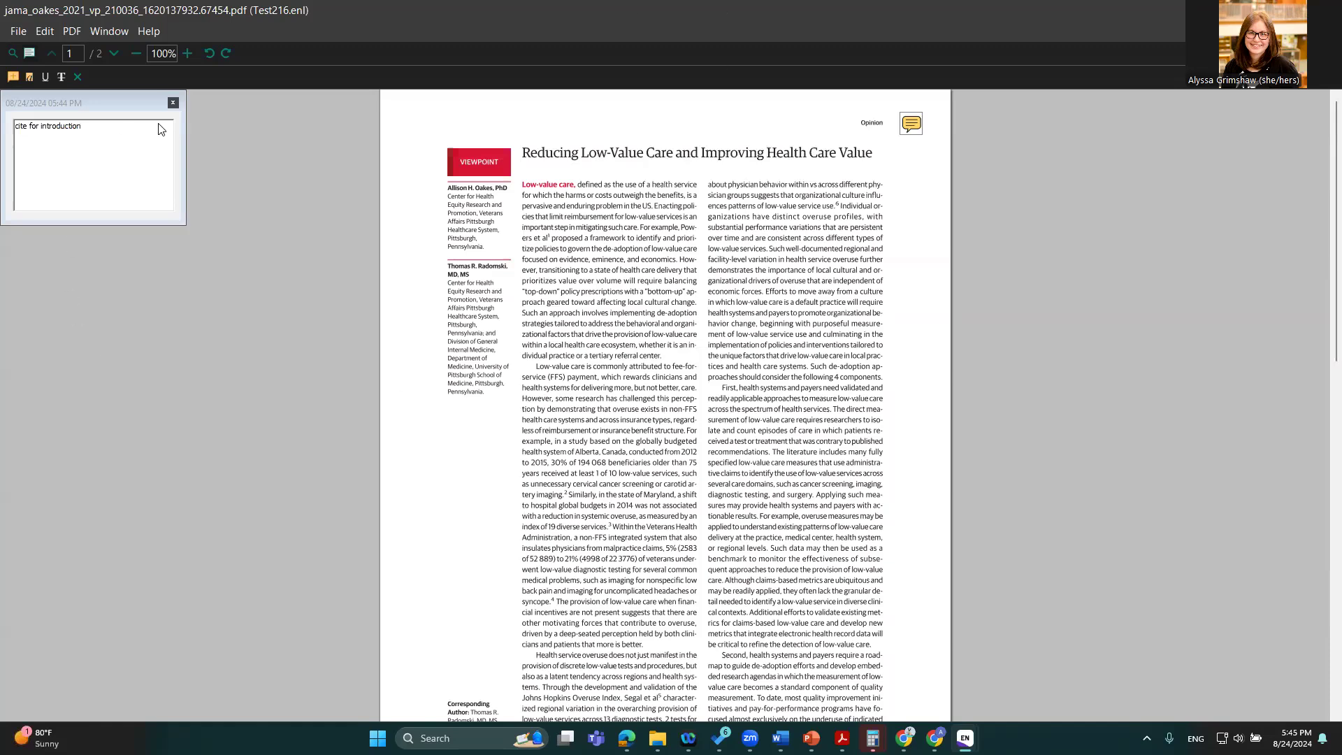
click(172, 103)
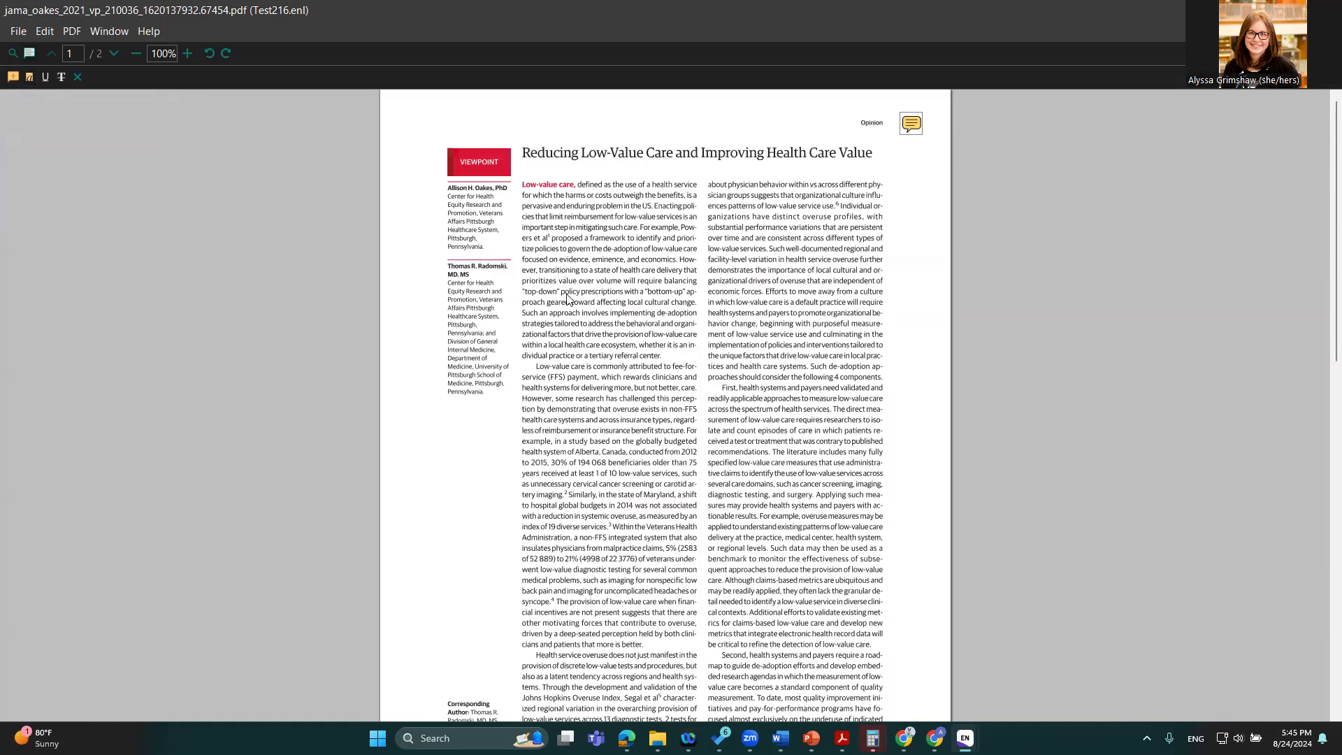
Strike through "top-down" policy prescriptions and highlight "bottom-up" approach in the article's first paragraph
drag(523, 290, 623, 293)
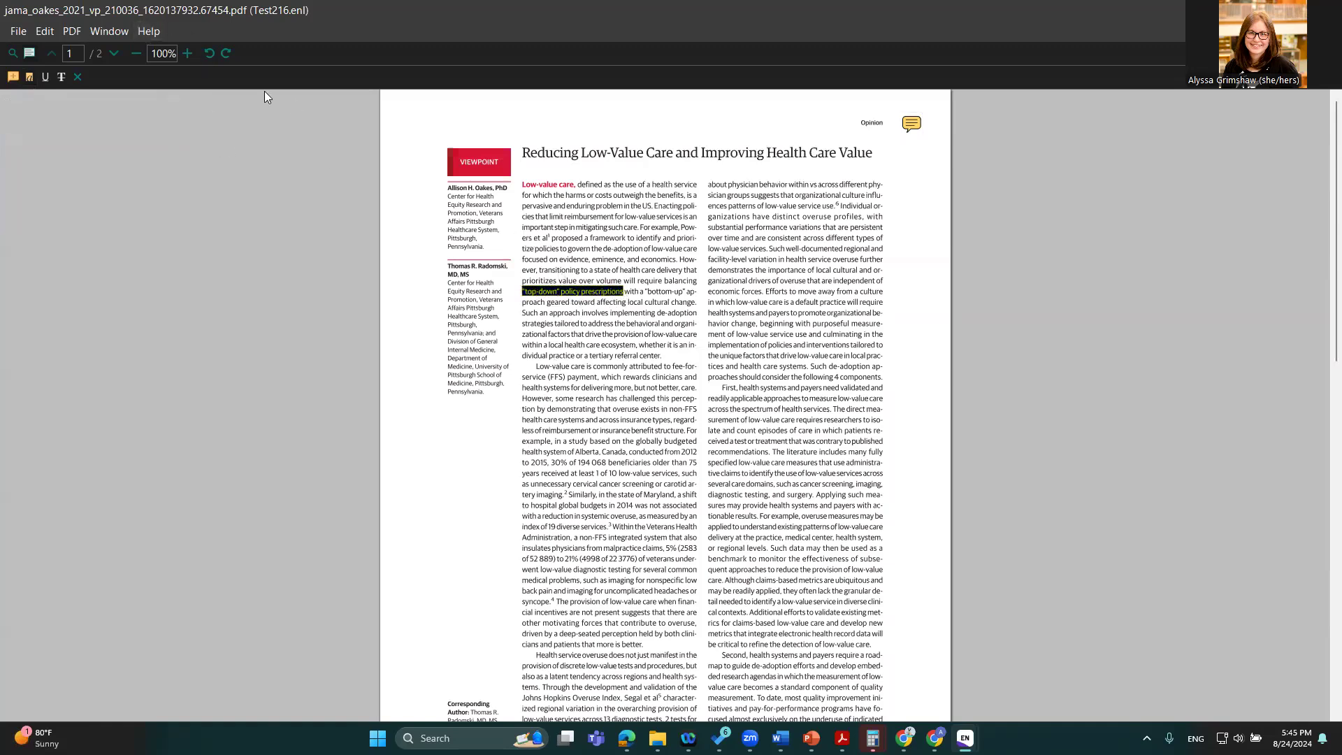
click(68, 74)
mouse_move(645, 292)
mouse_down()
mouse_move(695, 298)
mouse_move(546, 307)
mouse_up()
click(299, 631)
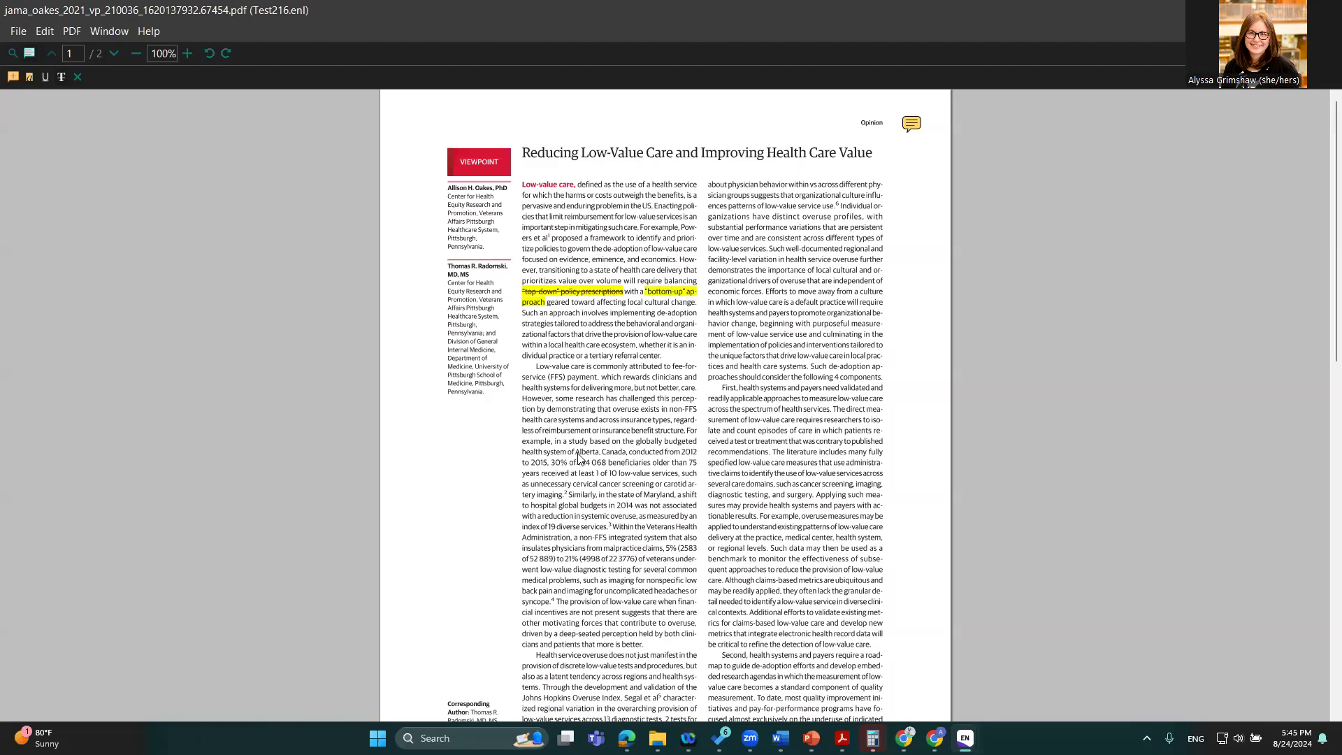
Strike through "Alberta, Canada," and underline the passage on facility-level variation in health service overuse, closing the separate PDF window
drag(615, 455, 628, 456)
drag(739, 249, 796, 292)
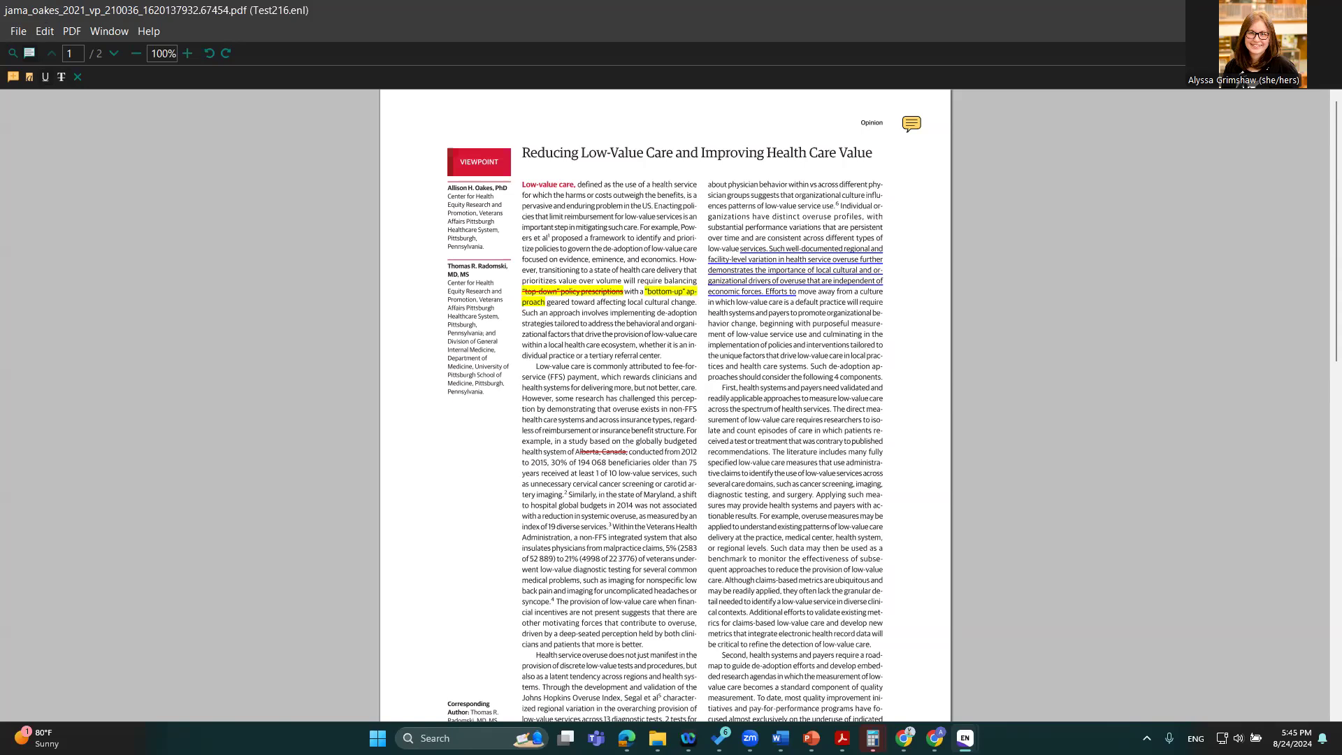
click(1324, 10)
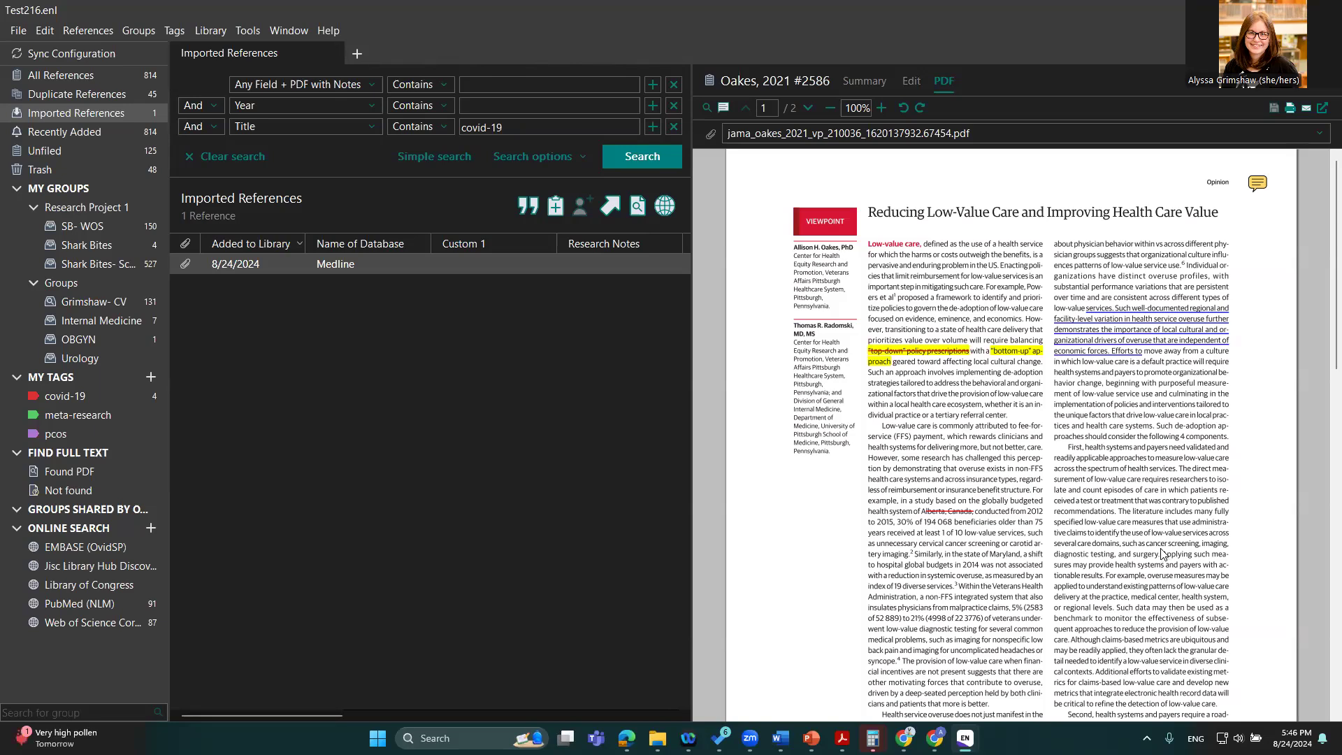
Hide the reference pane and browse the reference lists of the CV group and the whole library
click(1322, 91)
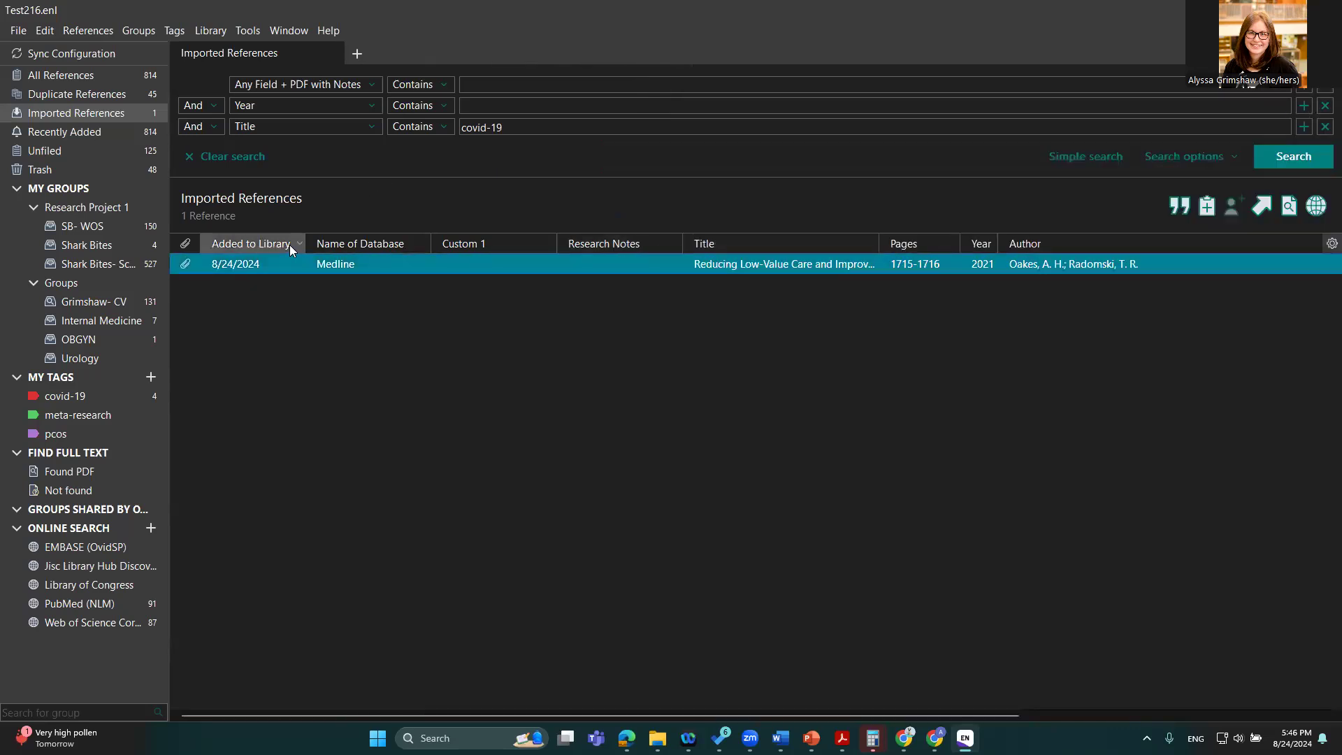
click(103, 301)
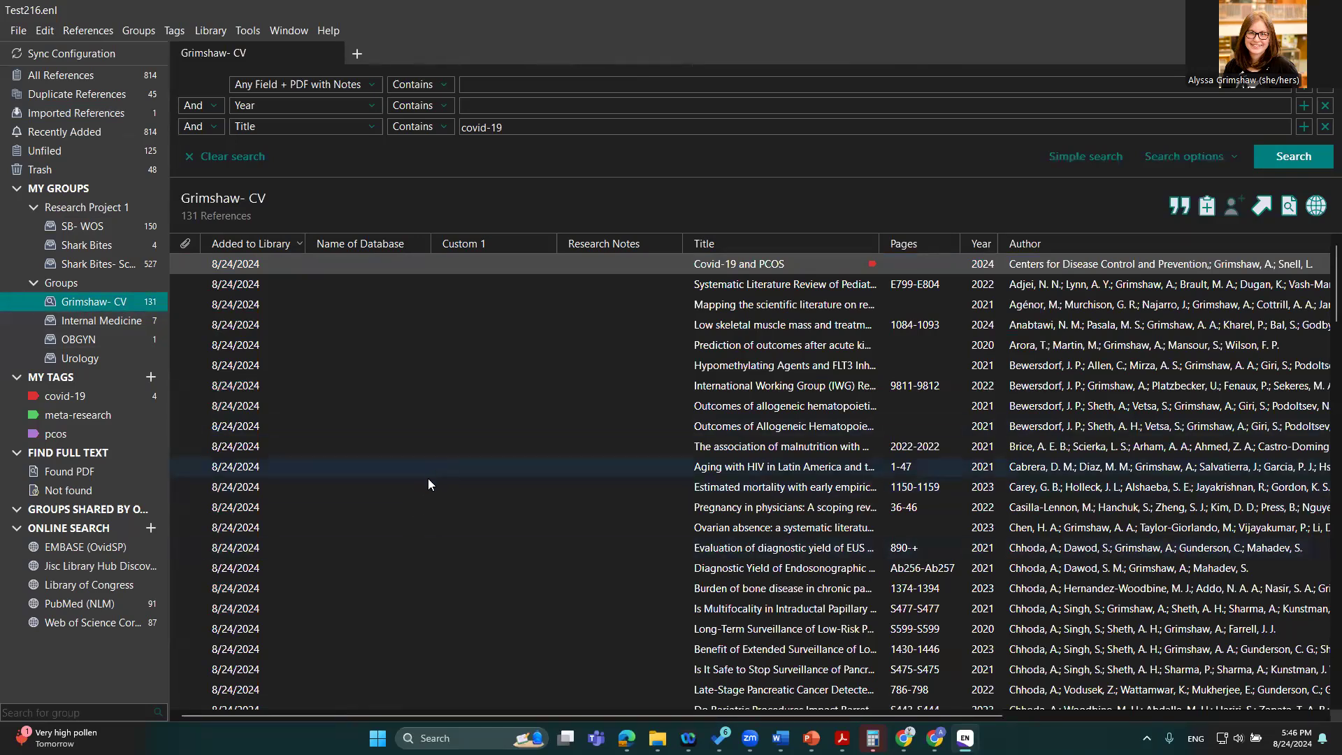
click(107, 76)
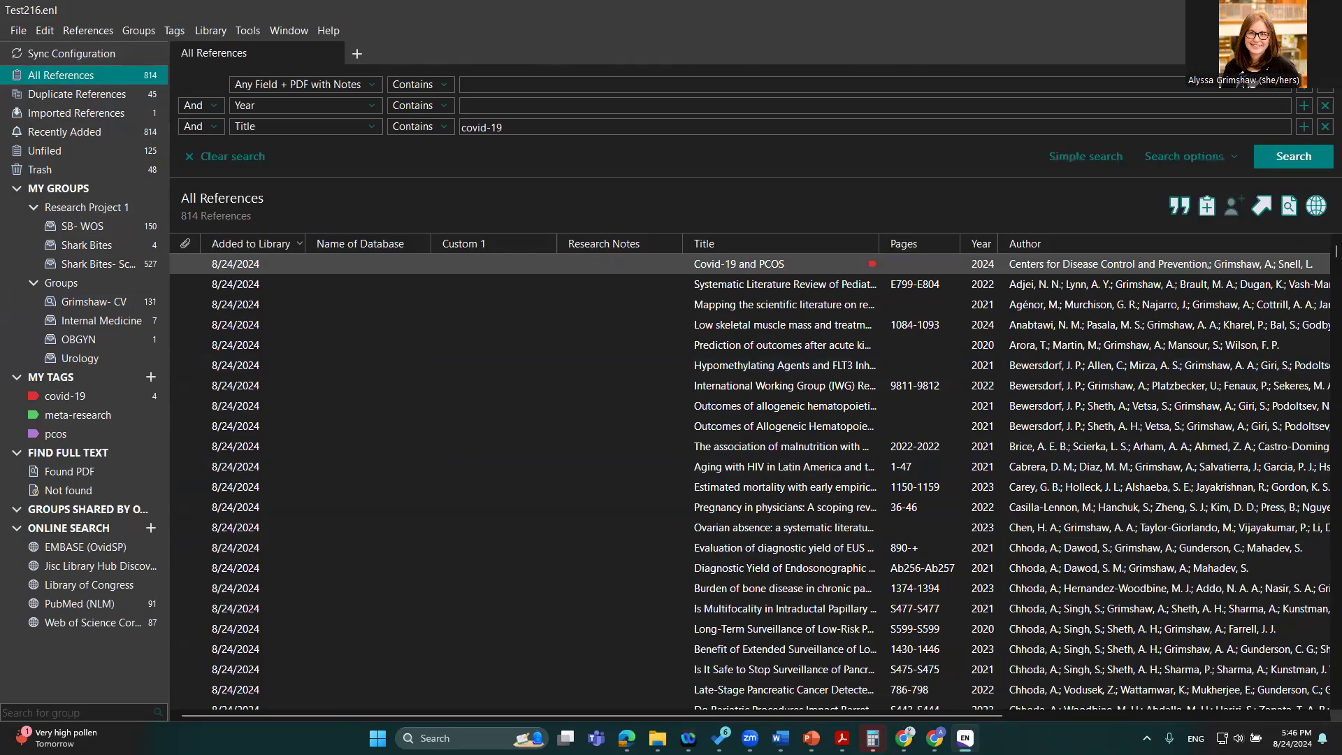
Find the full text of the Medline reference "Do Polygenic Risk Scores Add to Clini..." in the Internal Medicine group
click(113, 305)
click(105, 320)
click(504, 305)
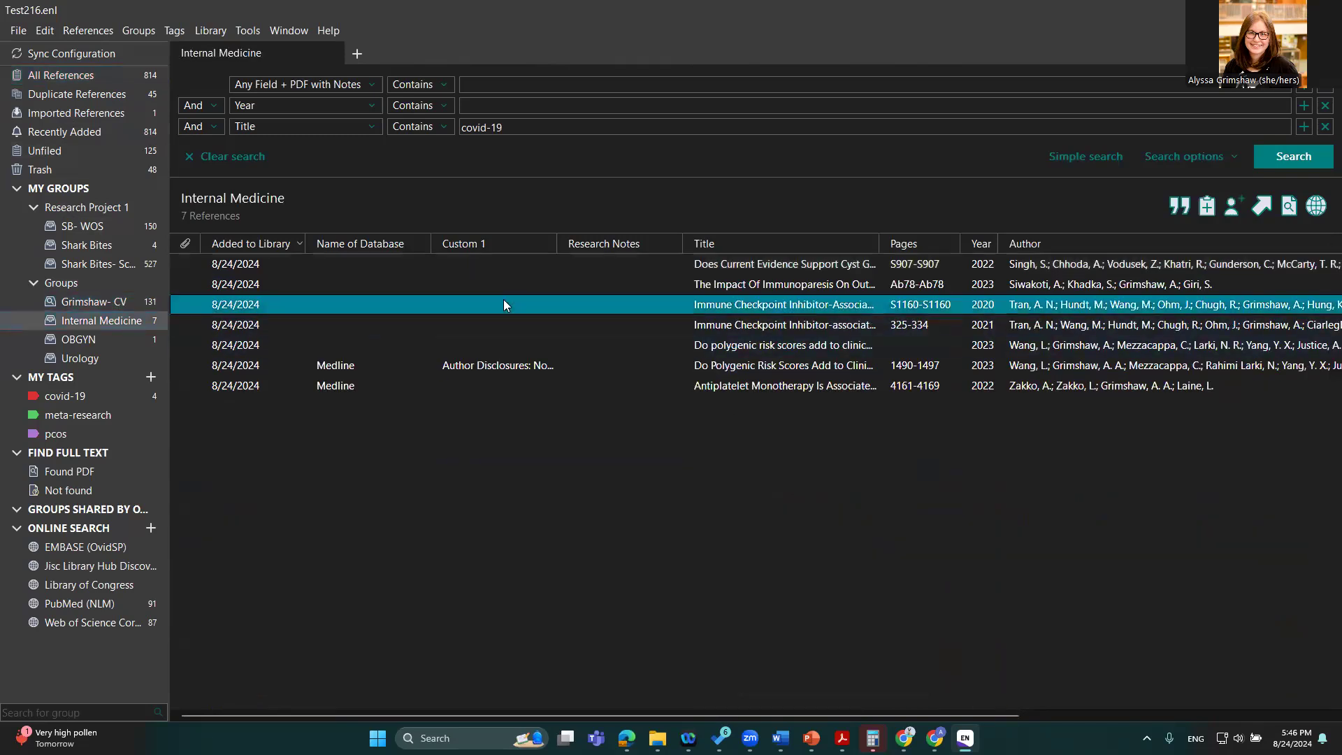
click(668, 360)
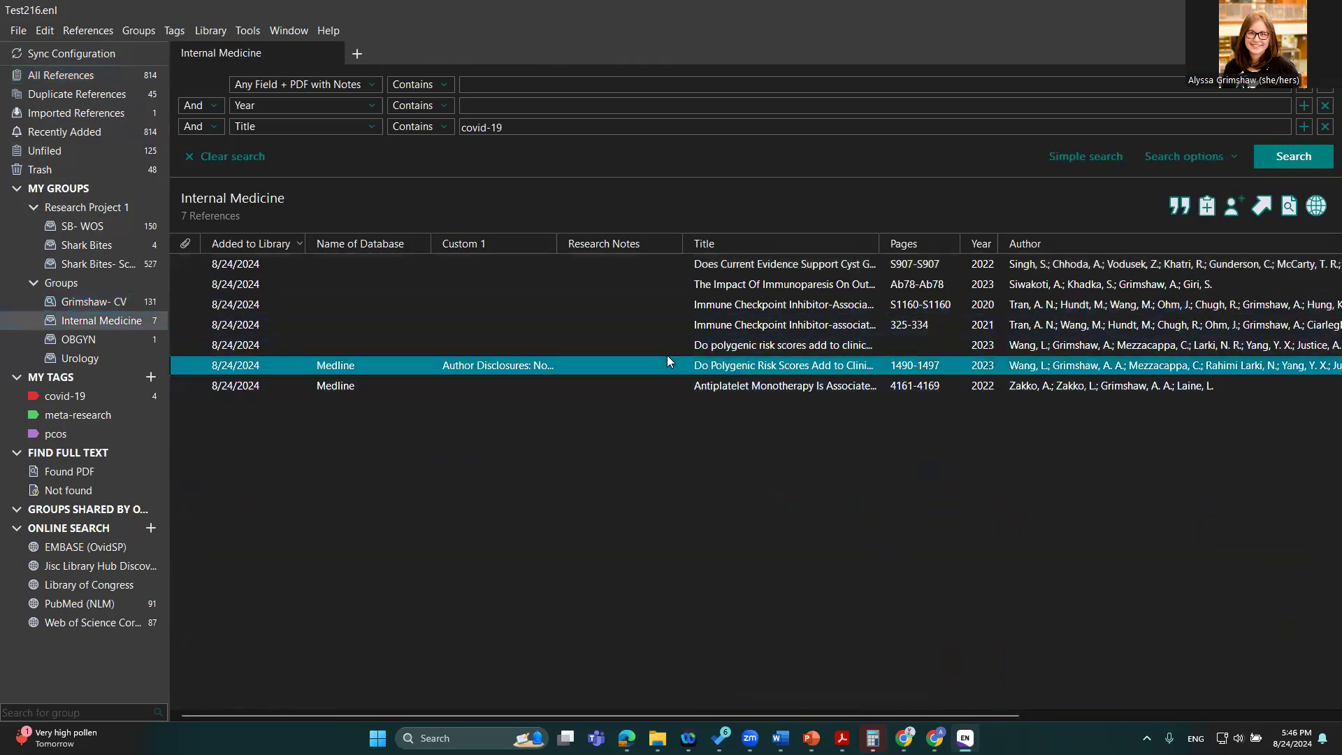
right_click(670, 360)
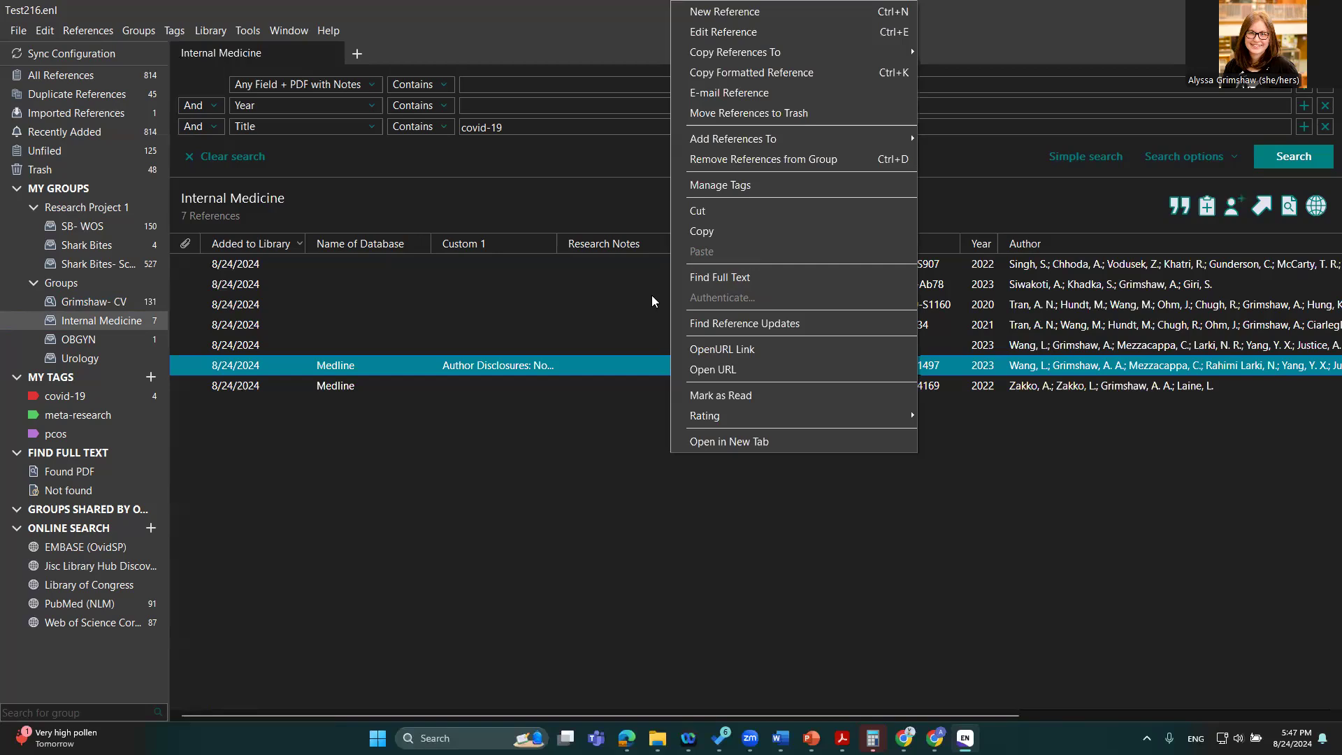
click(760, 278)
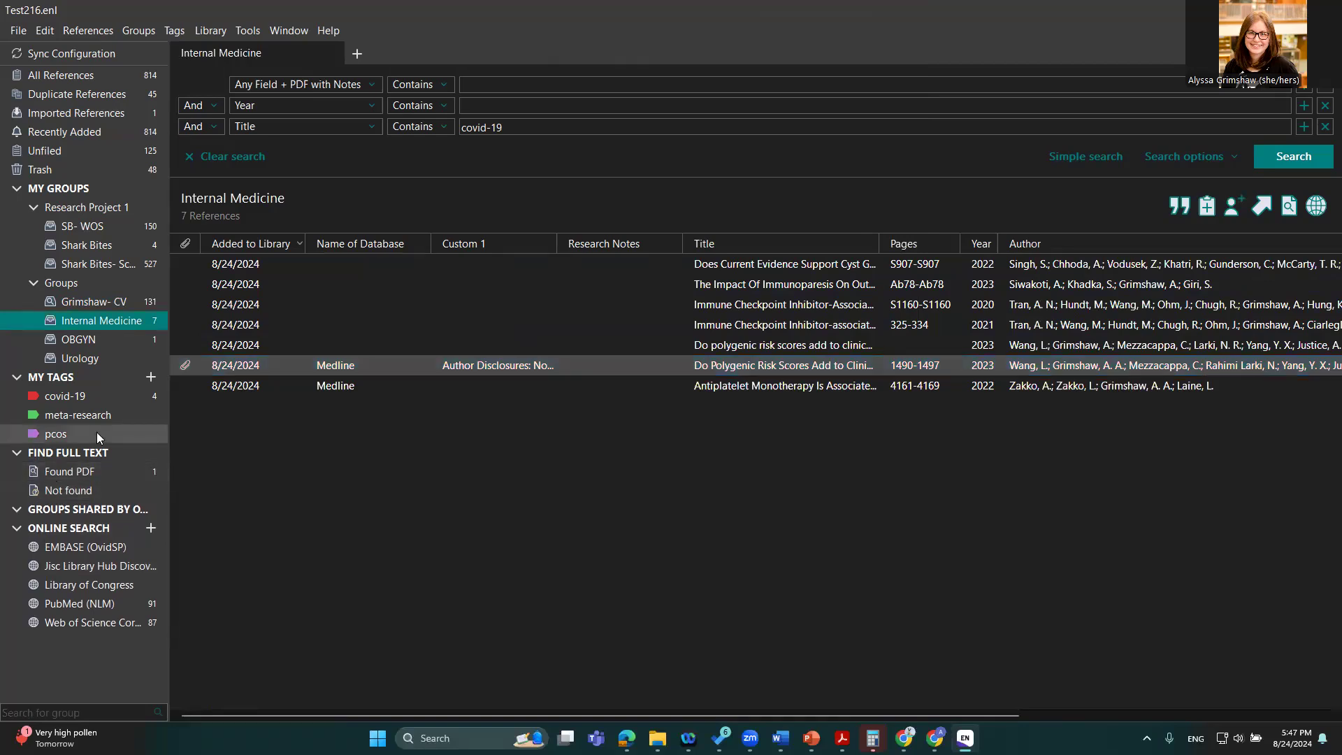
Open the retrieved PDF from the Found PDF group, skim its first pages, and close the reference pane
click(46, 469)
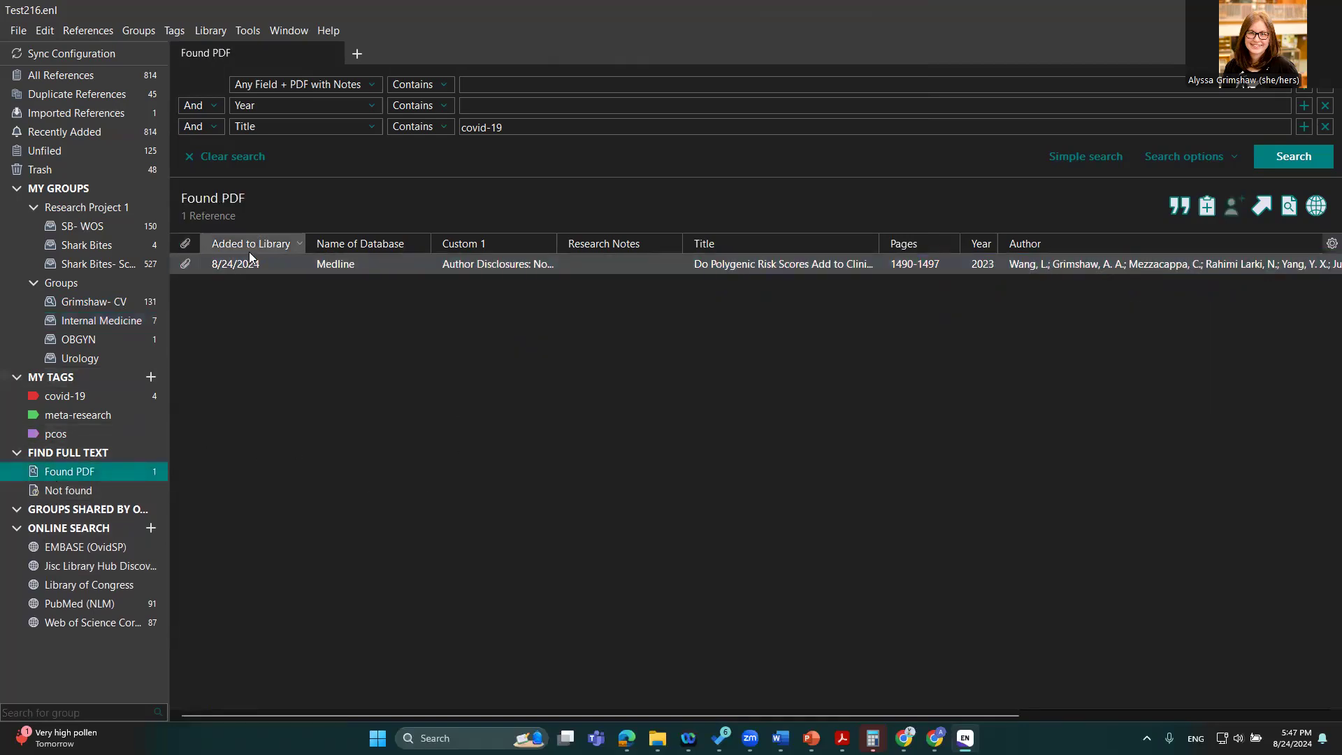
double_click(277, 263)
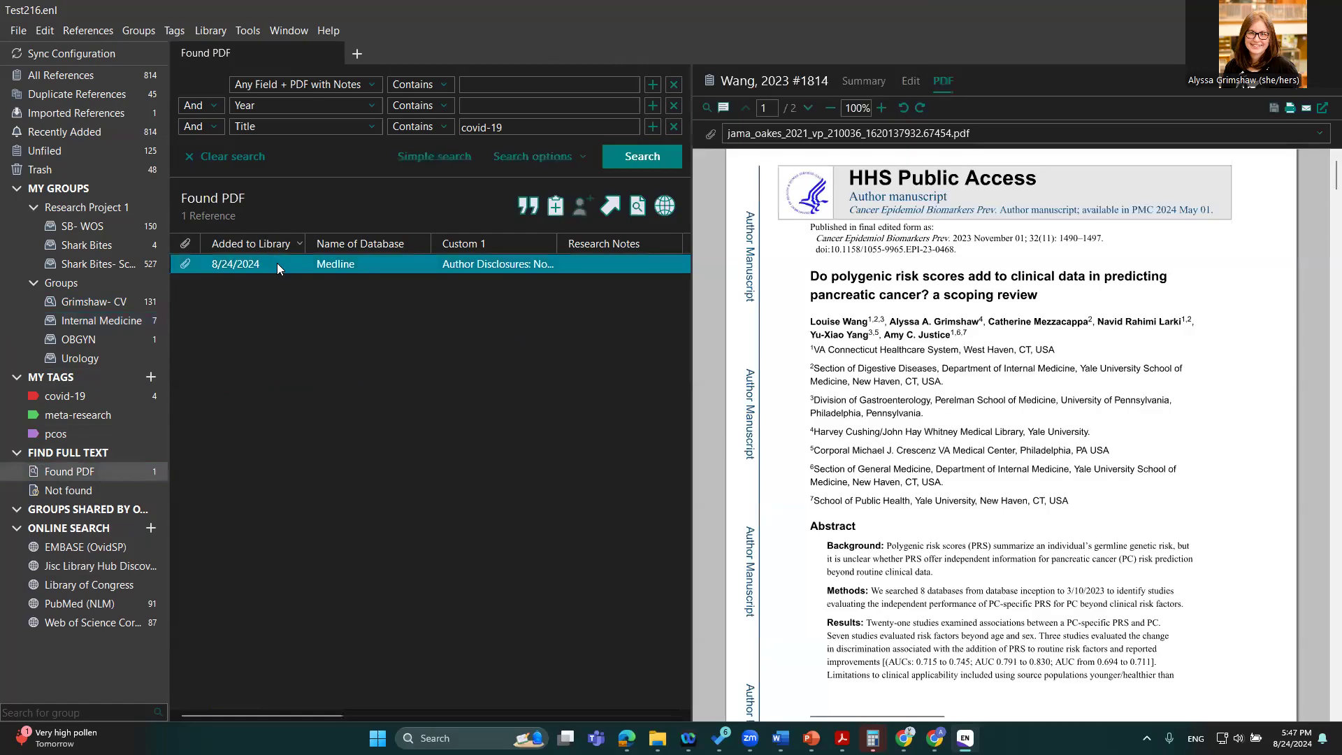
scroll(1113, 424, down, 2)
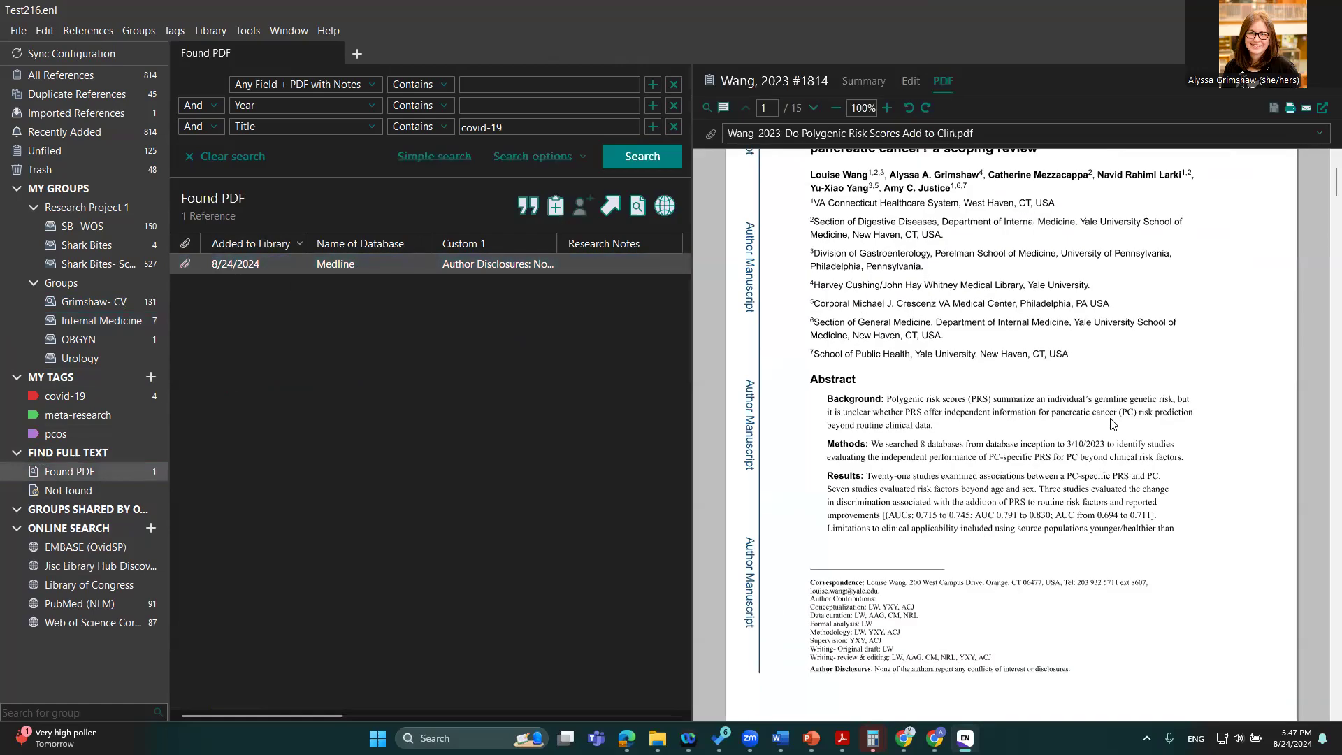
scroll(1112, 424, down, 15)
scroll(1112, 487, down, 10)
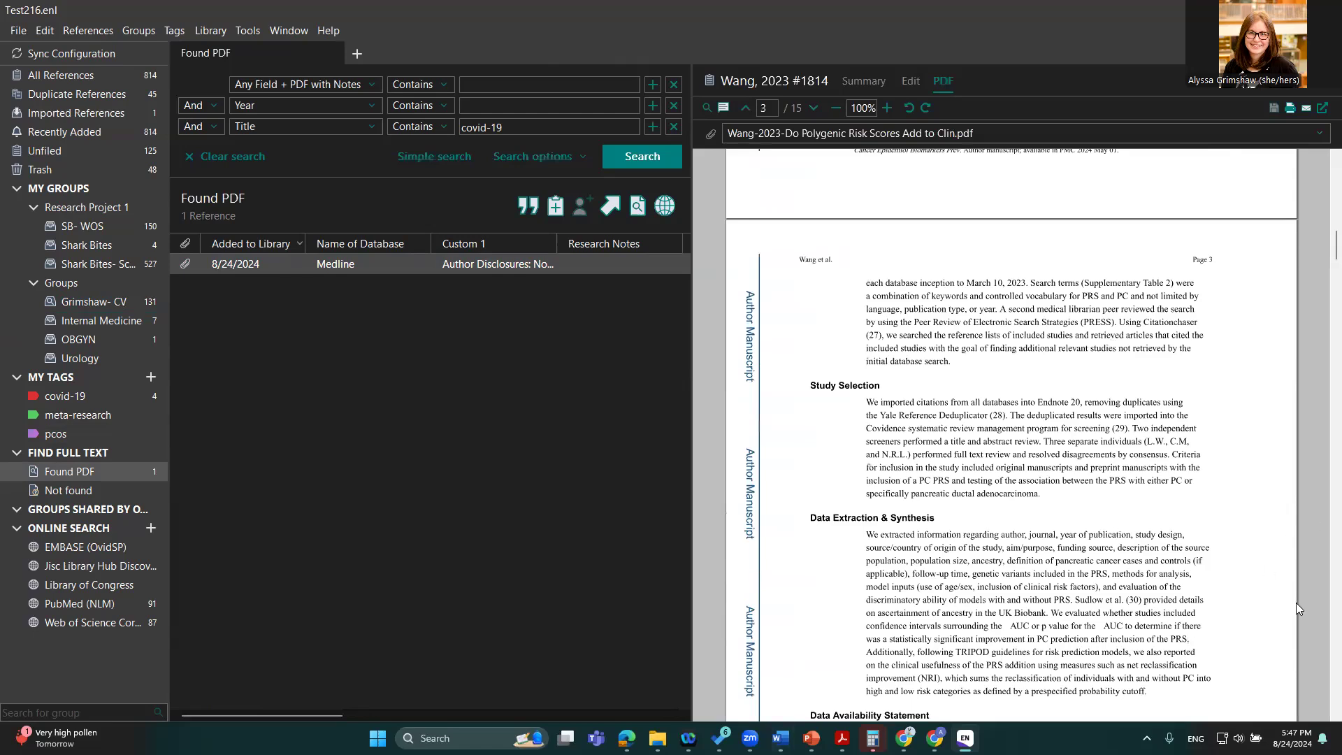
click(1323, 89)
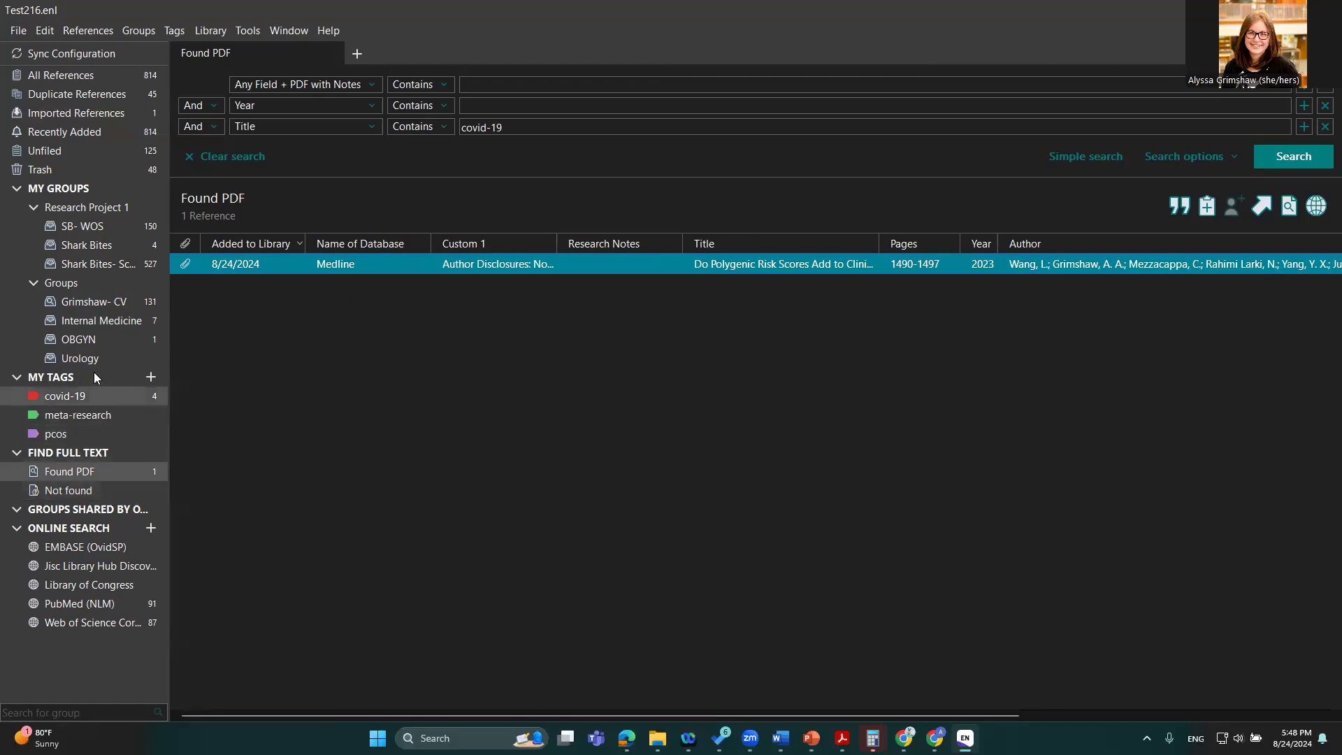
Find reference updates for the Cancer Research record "Do polygenic risk scores add to clinic..." in the Internal Medicine group
click(96, 323)
click(909, 346)
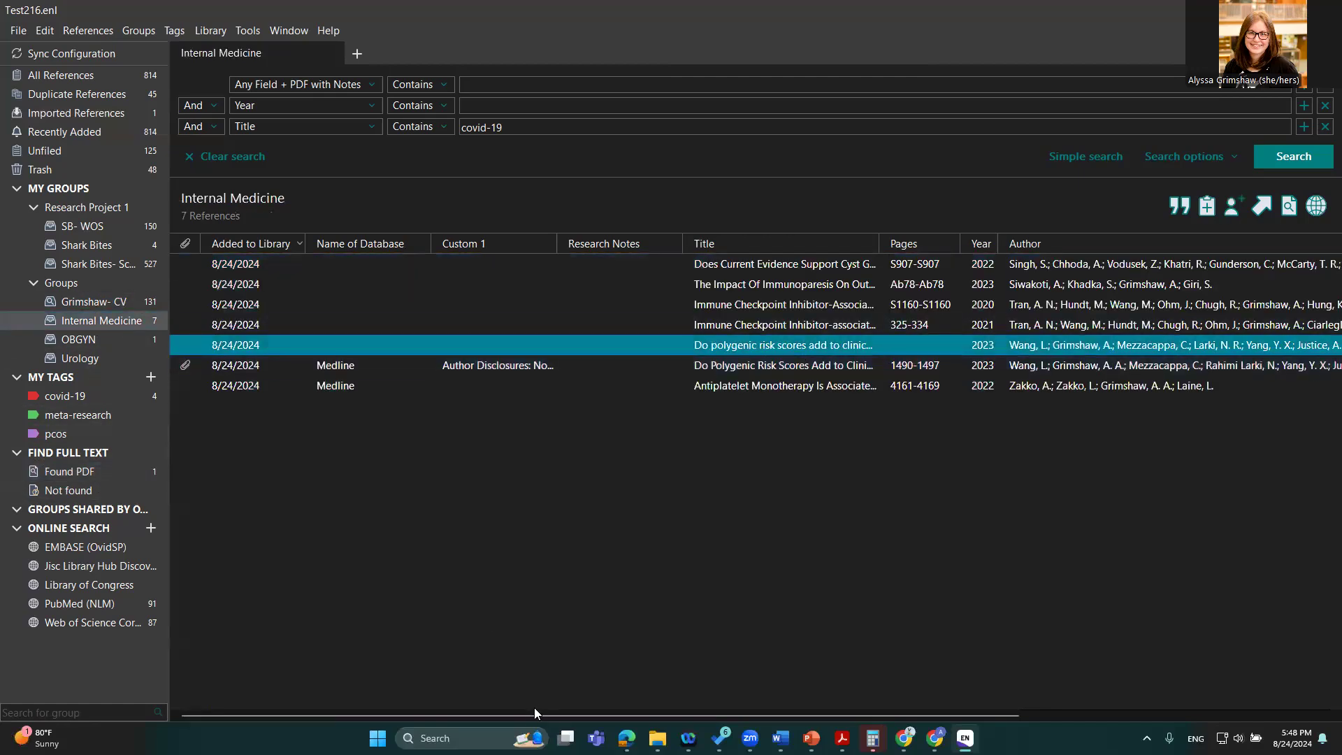
drag(534, 714, 937, 688)
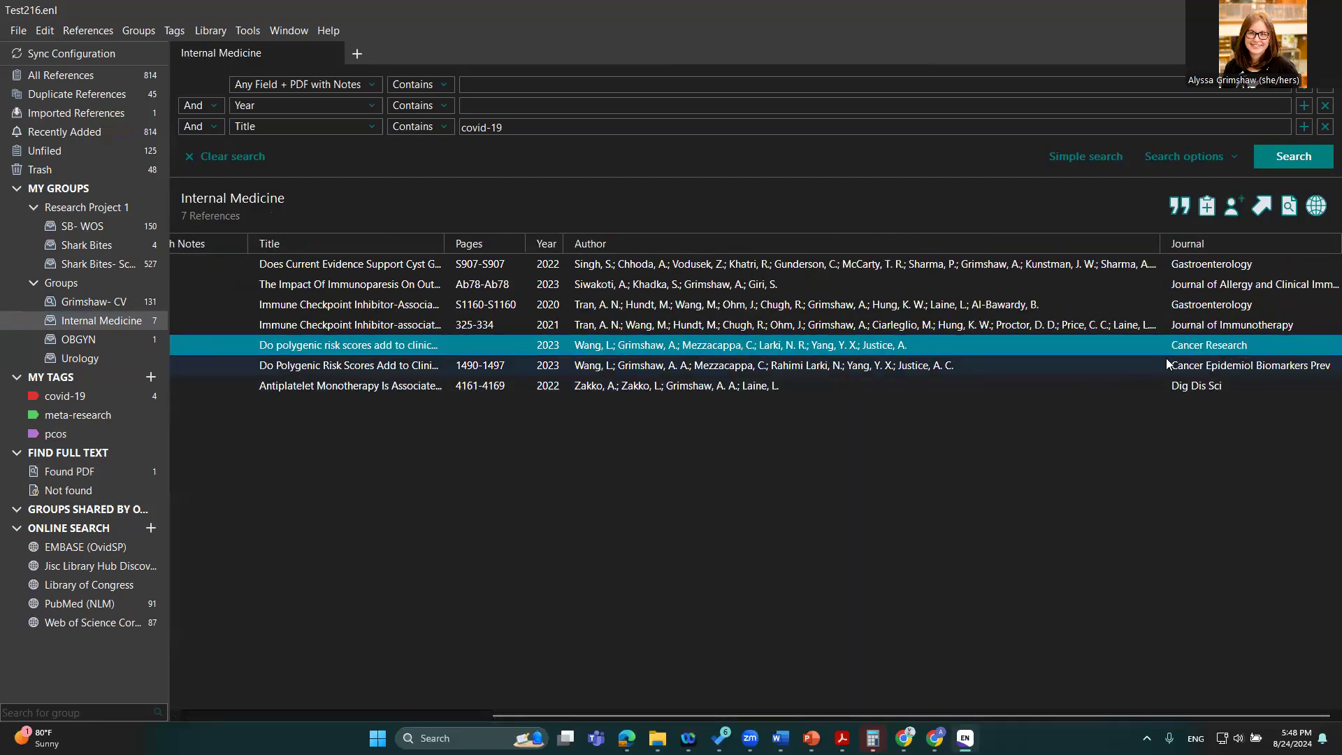
drag(639, 715, 487, 732)
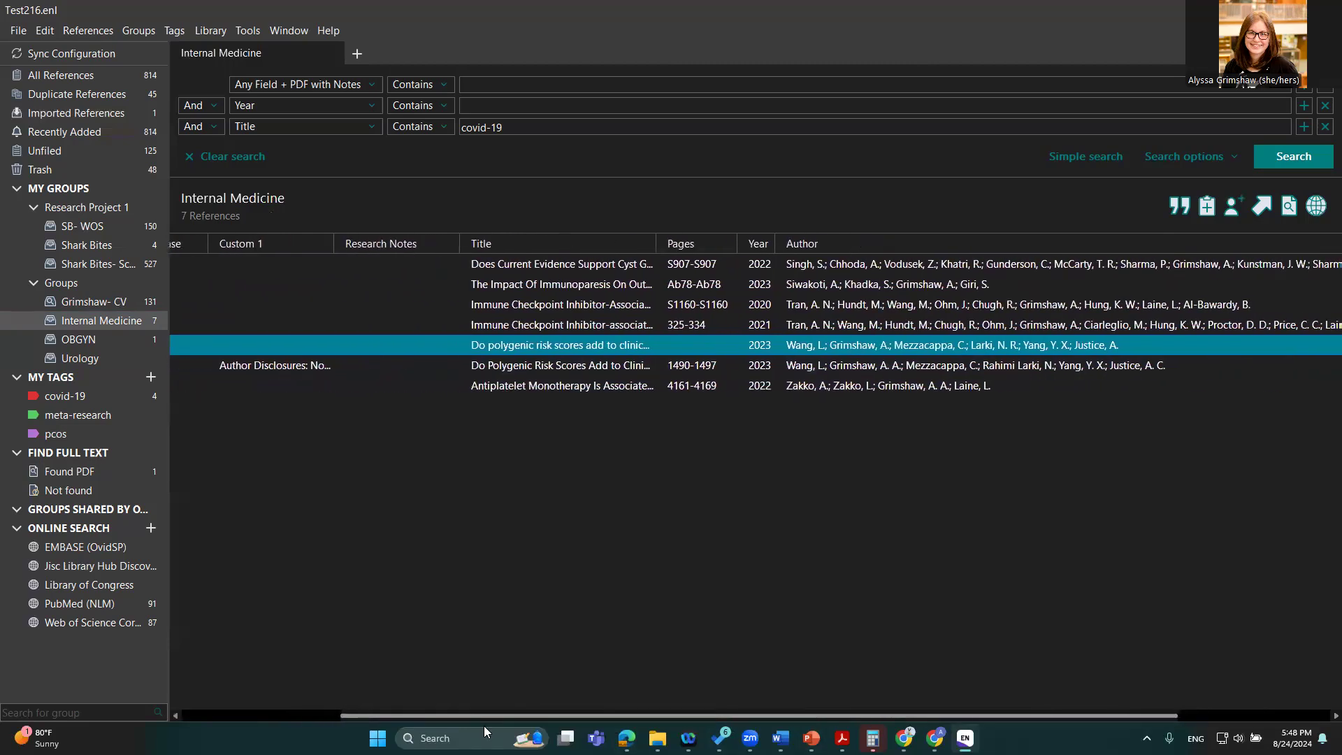
right_click(695, 340)
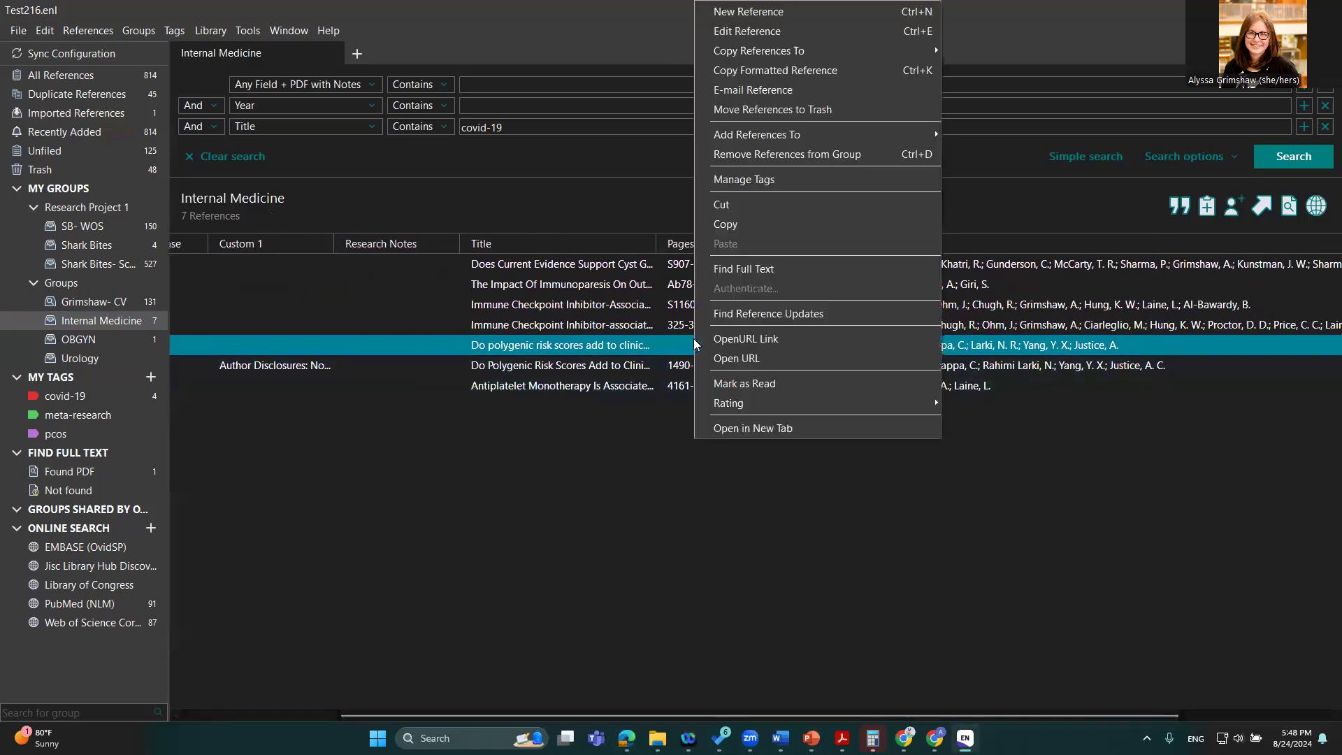
click(754, 315)
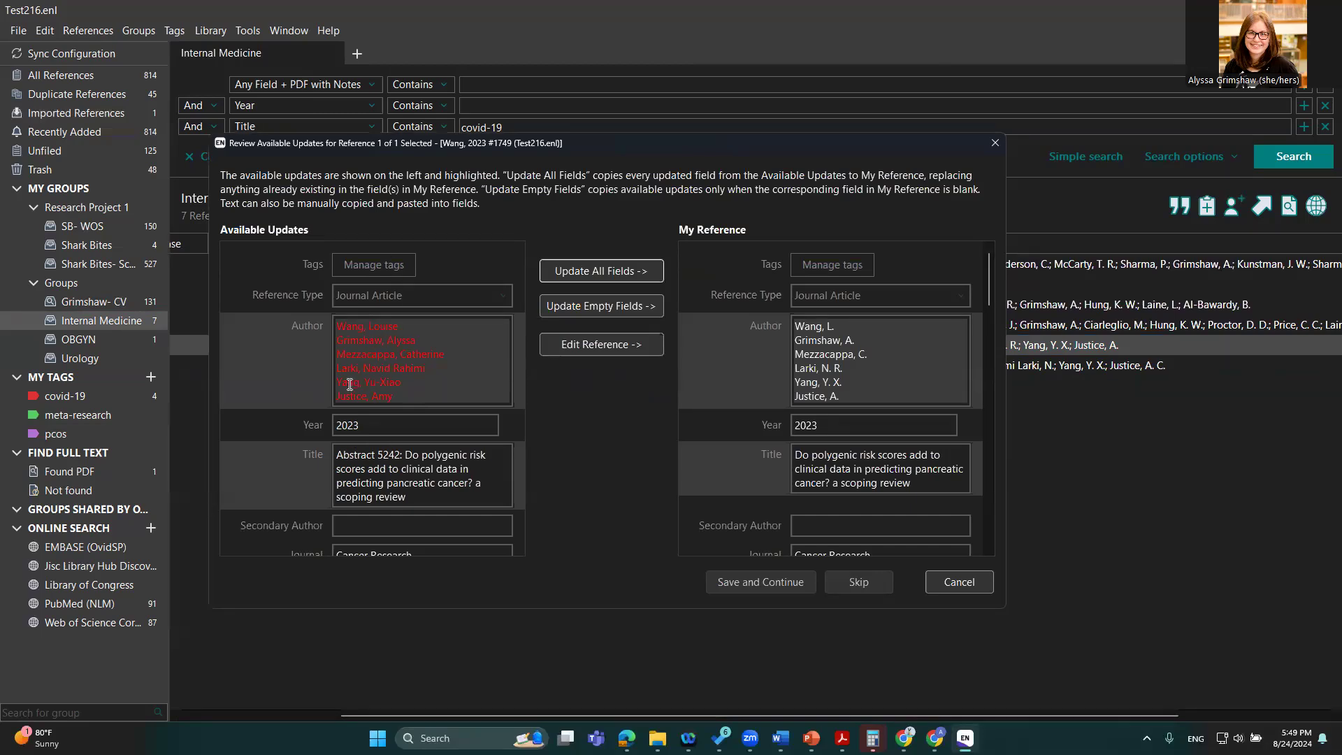
Compare the available updates with the Cancer Research reference, update all its fields, and save the changes
drag(338, 454, 398, 455)
scroll(399, 455, down, 1)
scroll(398, 455, down, 4)
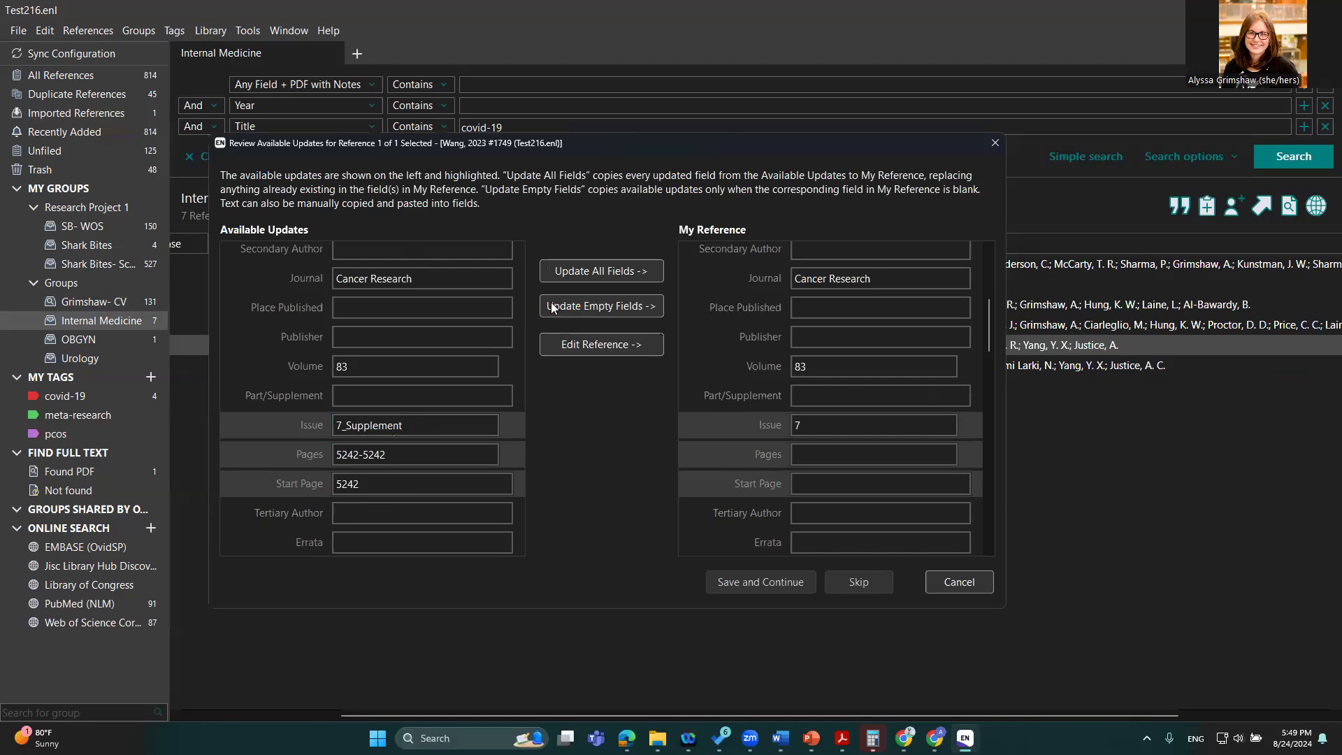
click(633, 269)
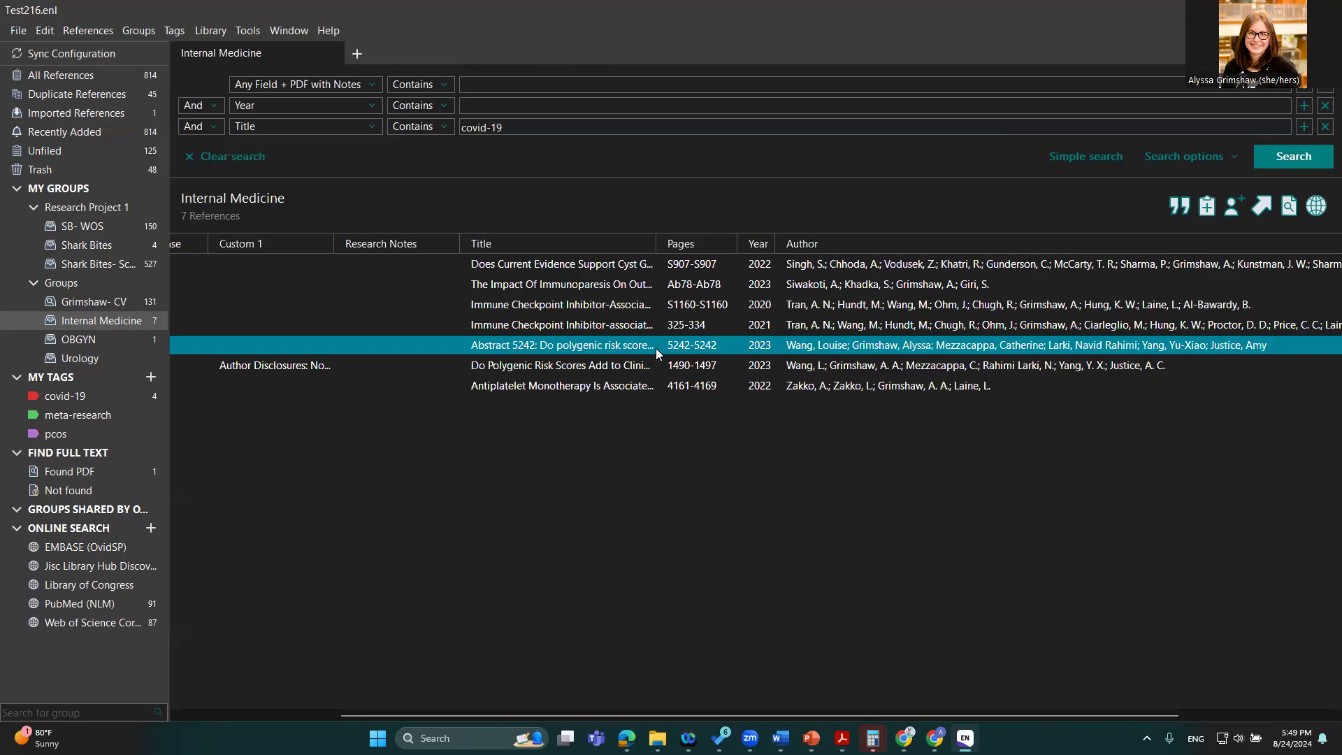
click(810, 738)
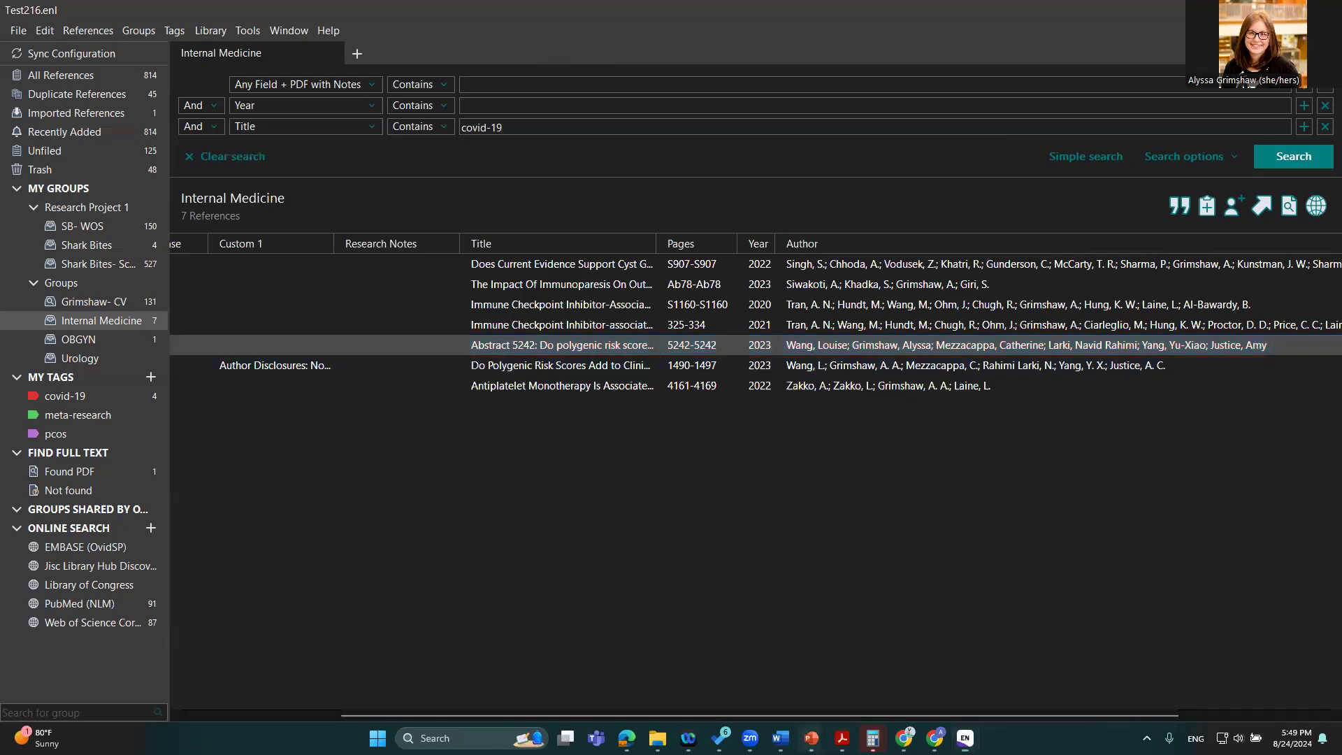
click(849, 663)
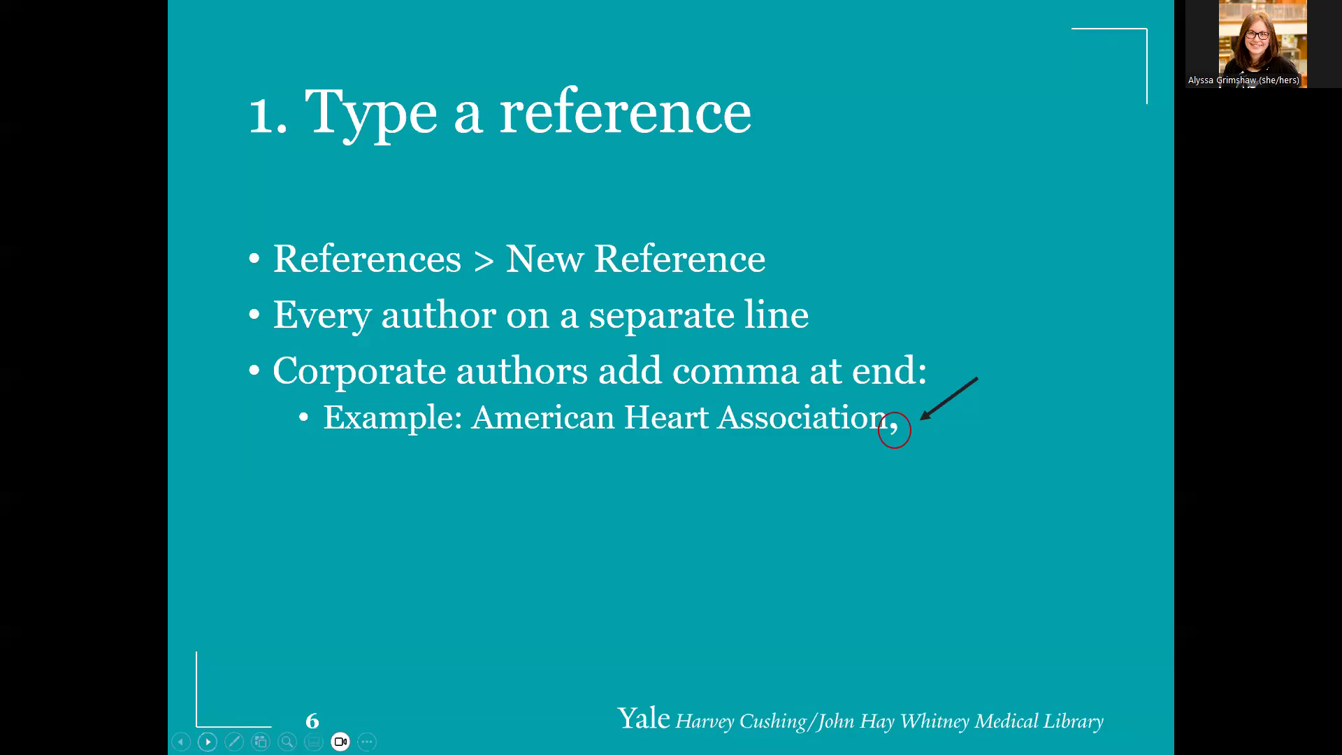
click(208, 742)
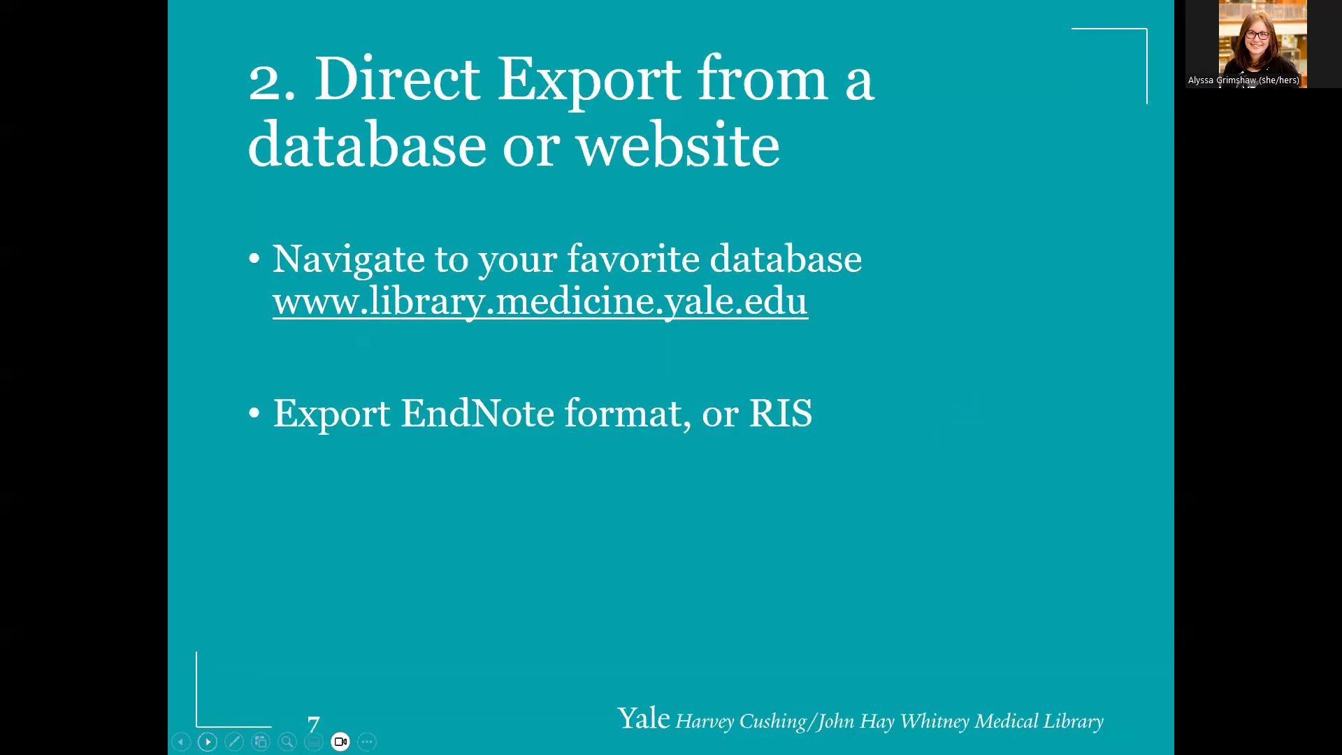
click(208, 741)
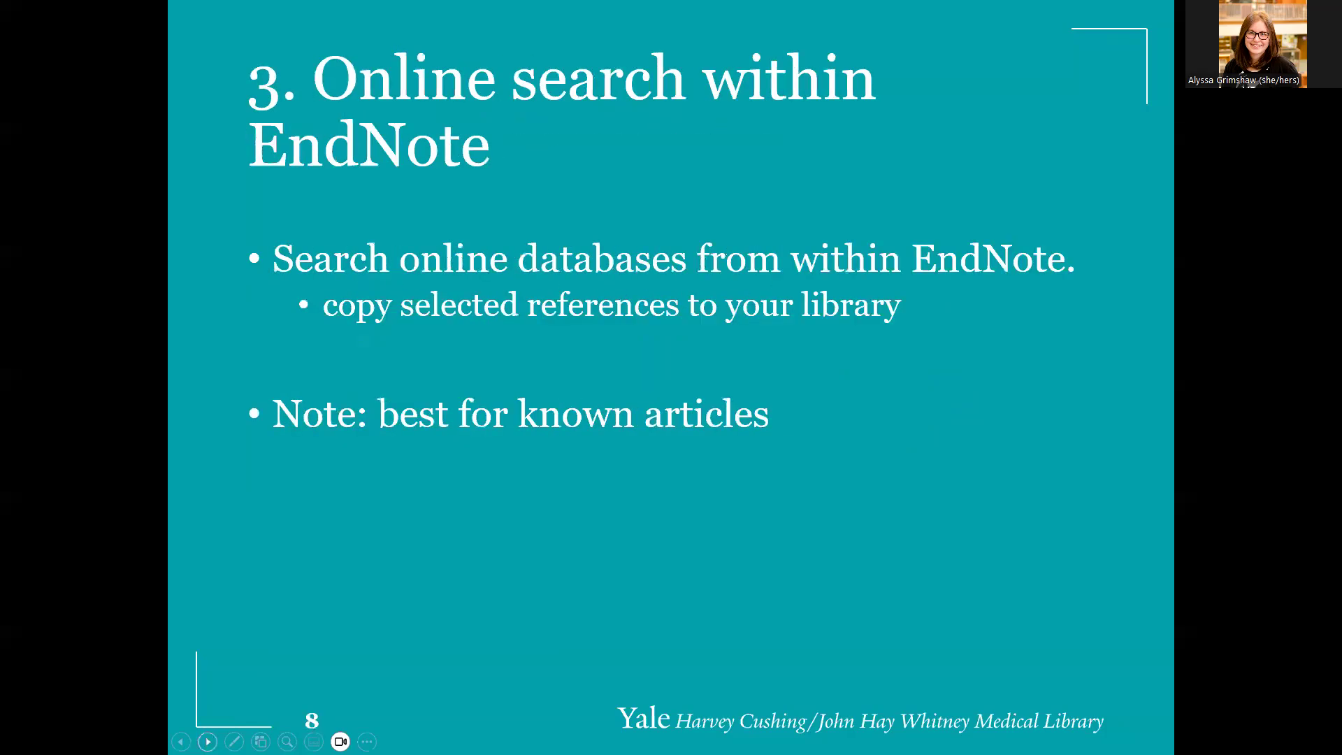
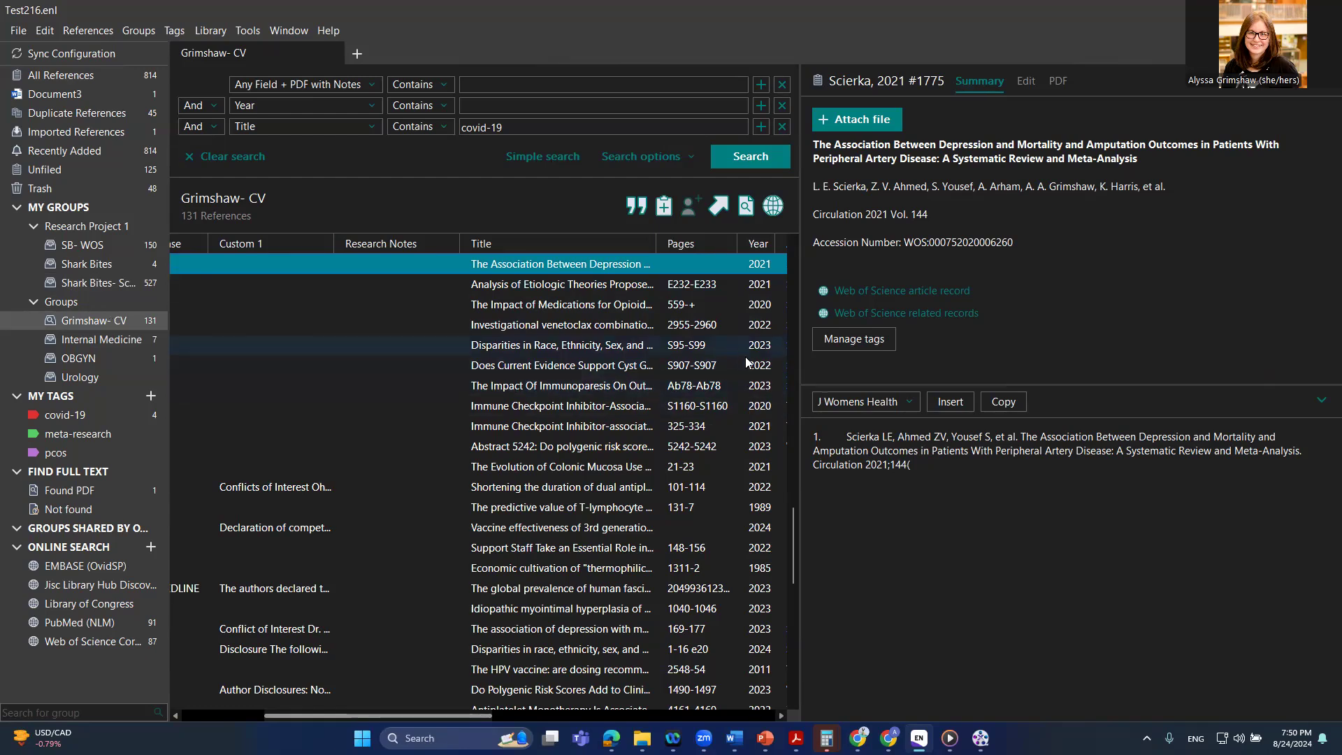
Set the citation style to AMA 11th and copy all references in the CV group as formatted references
click(833, 407)
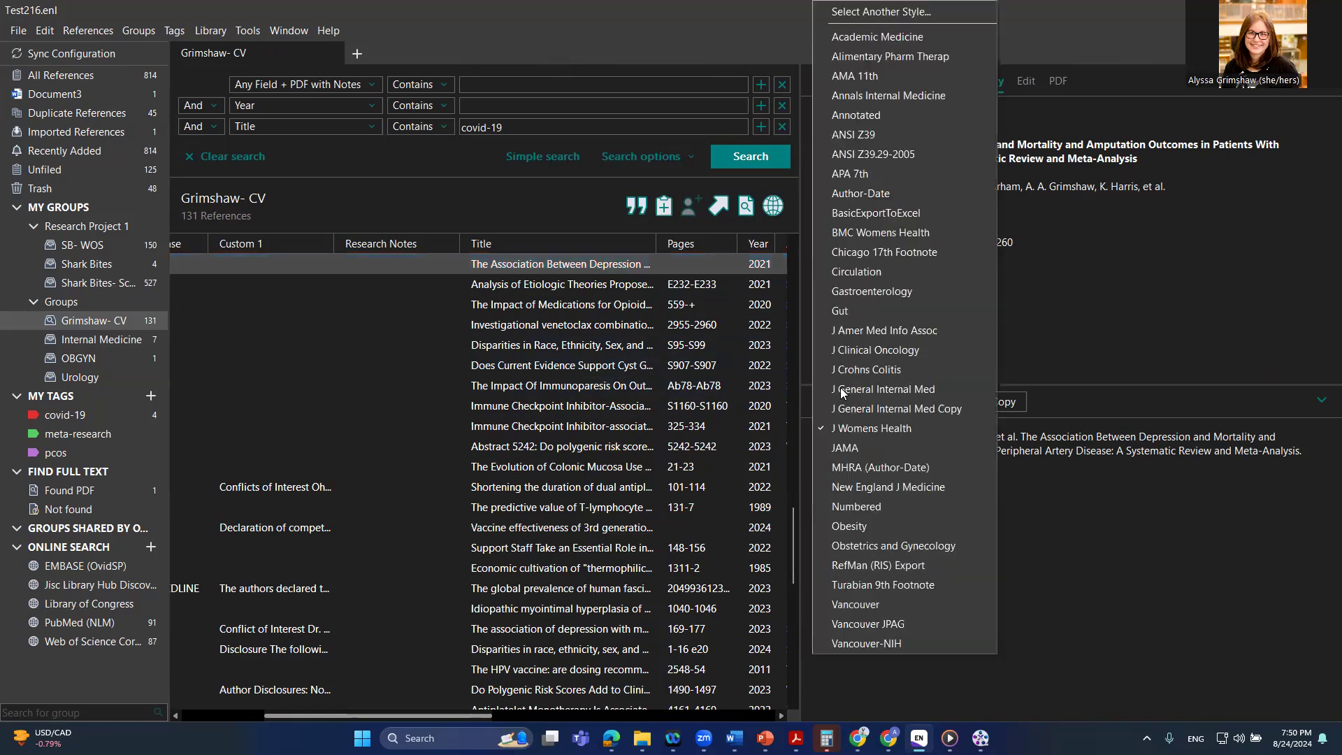
click(878, 77)
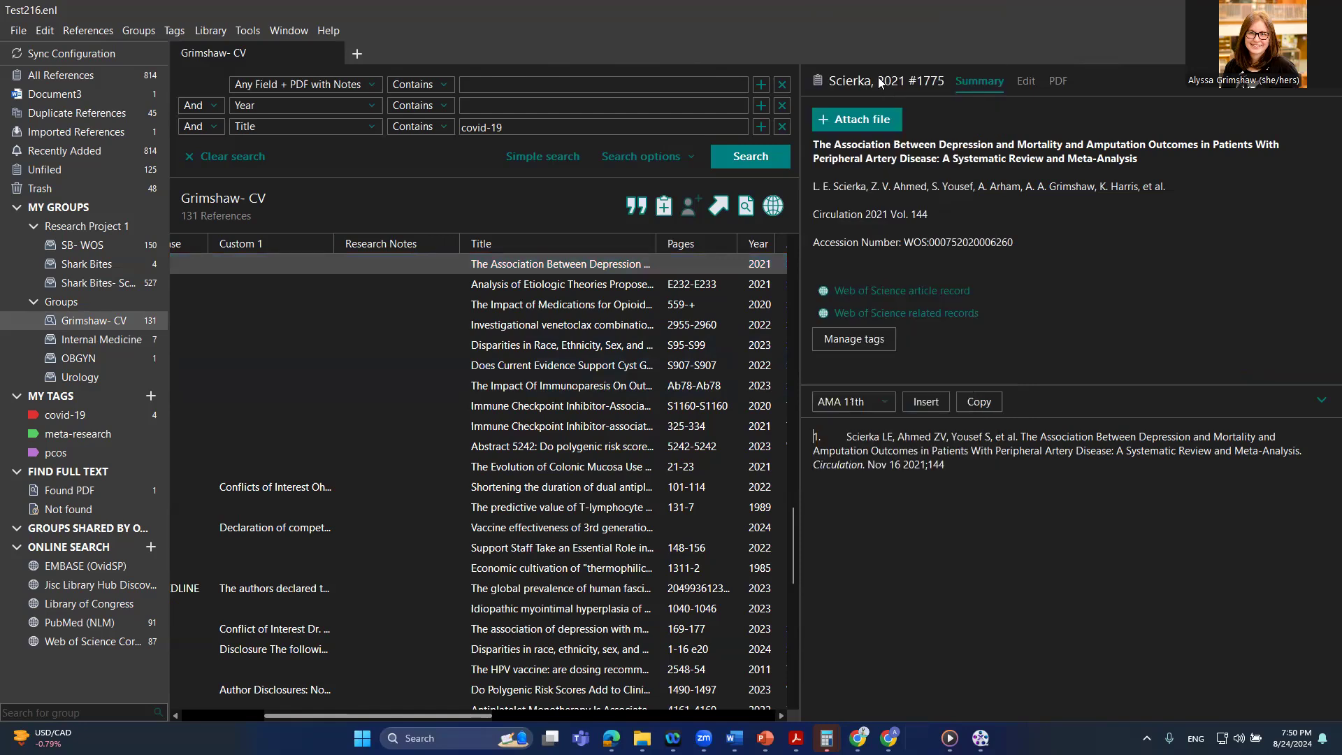
click(462, 345)
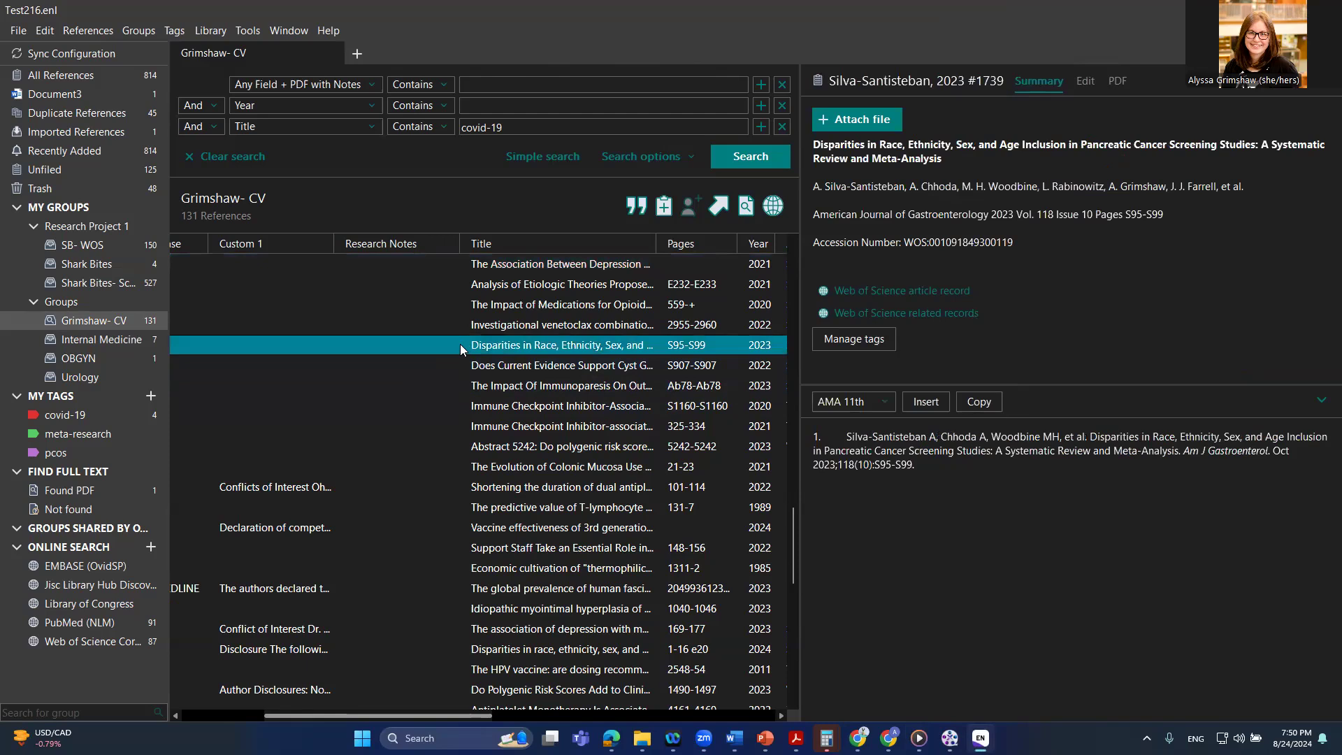
key(ctrl+a)
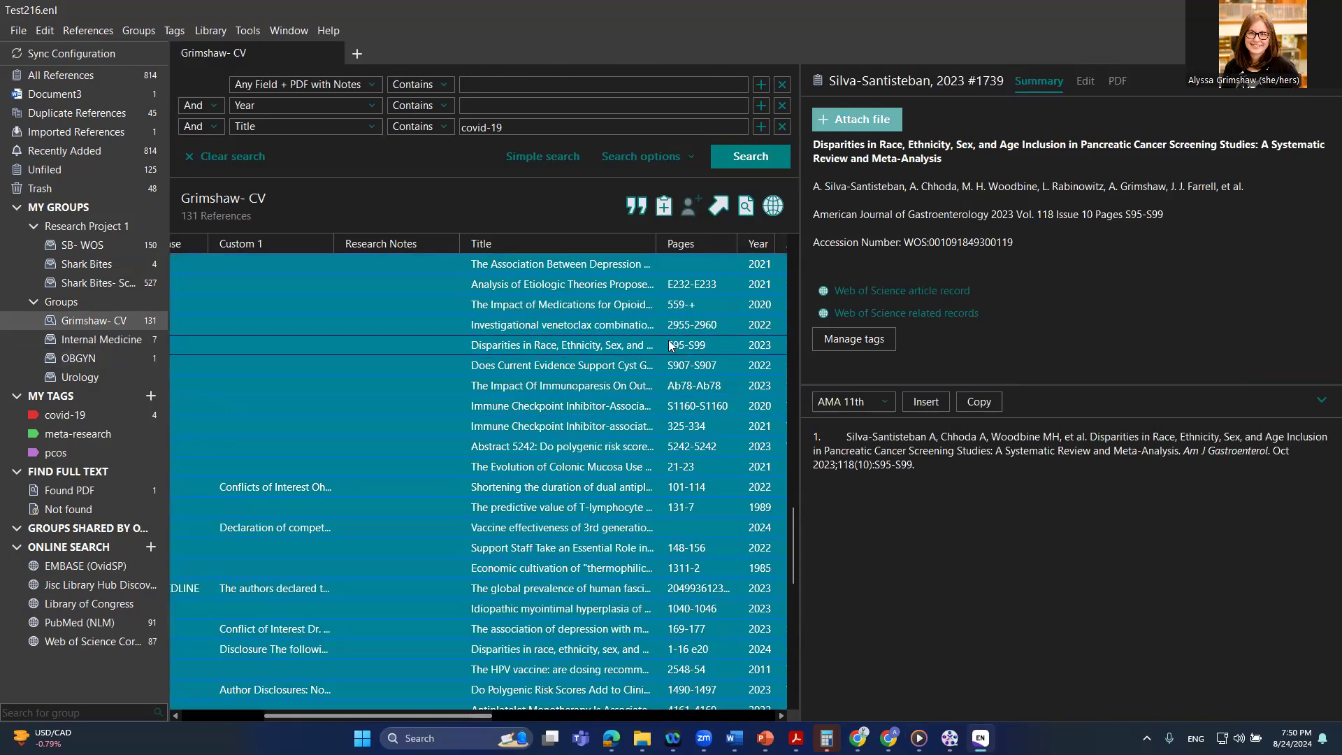
right_click(618, 347)
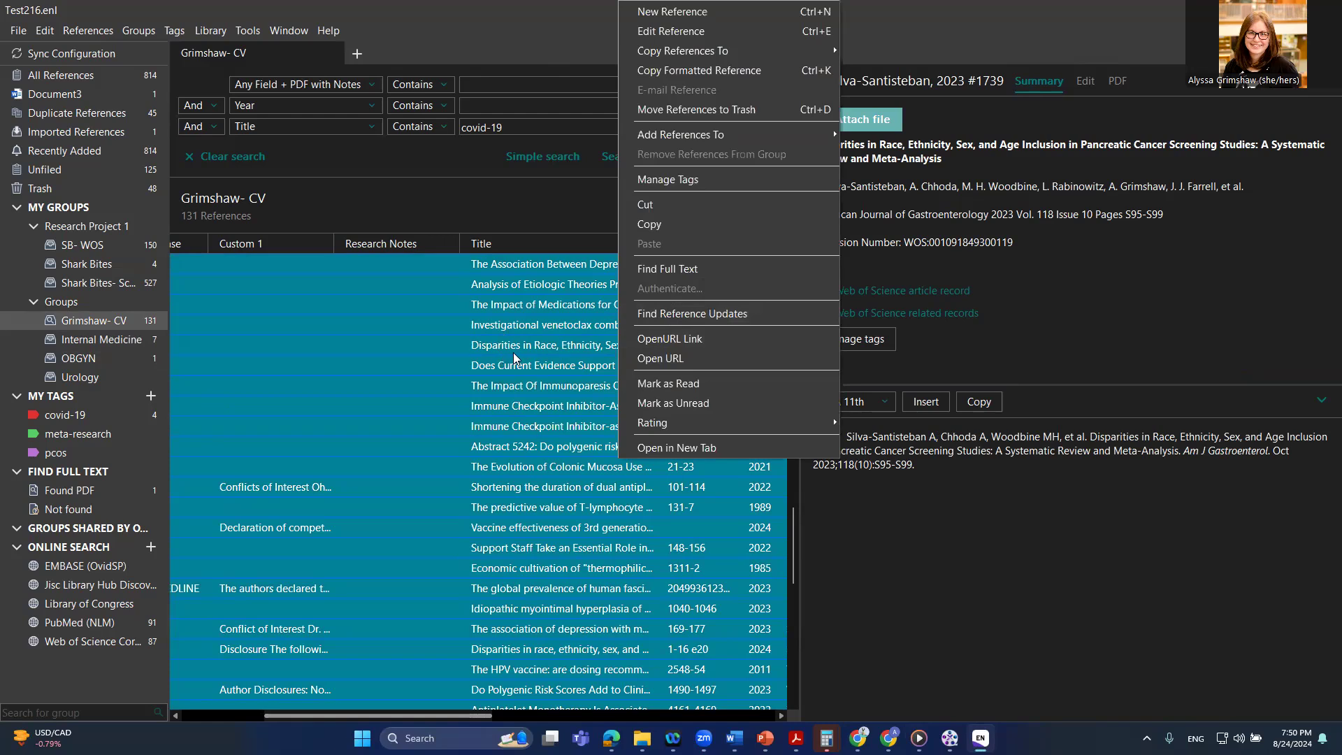
click(681, 71)
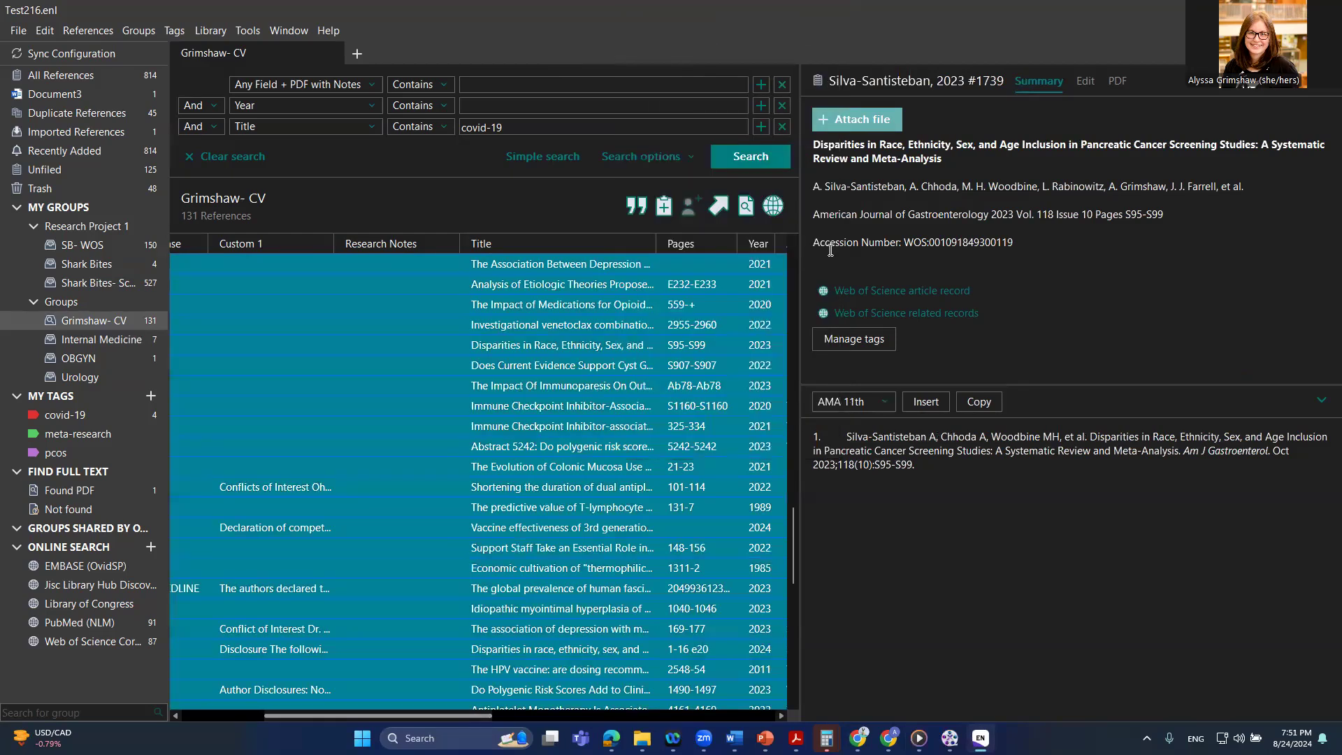
Switch to the blank Word document, maximize its window, and paste the formatted bibliography, checking the pasted entries
click(760, 650)
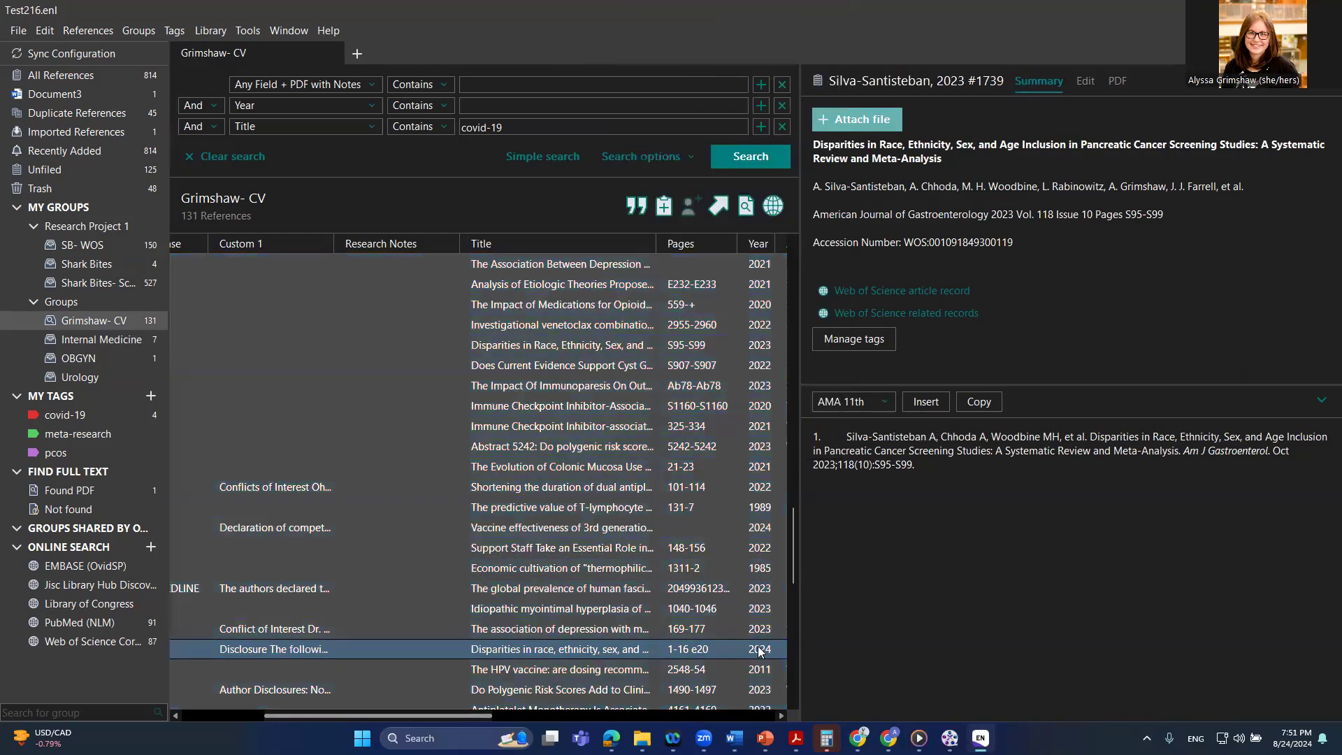
key(alt+Tab)
key(alt+Tab)
key(alt+Tab)
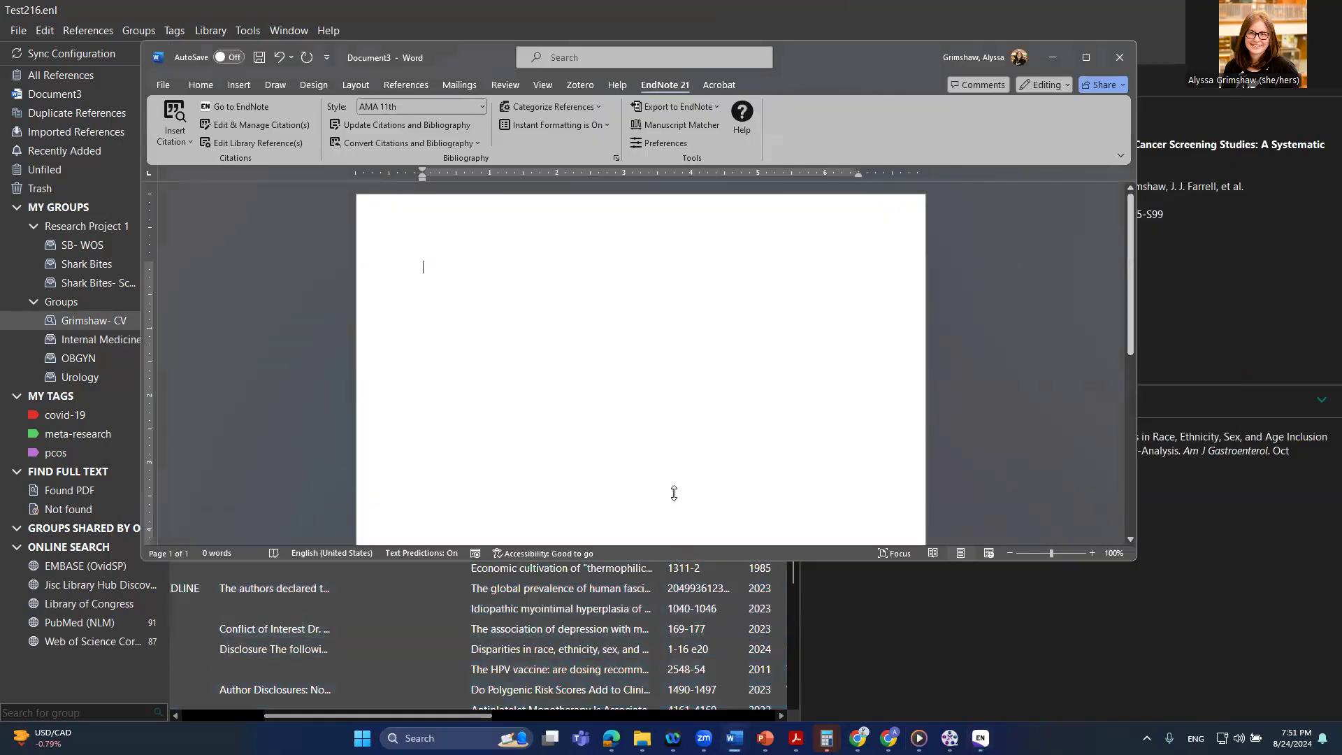
click(1086, 57)
key(ctrl+v)
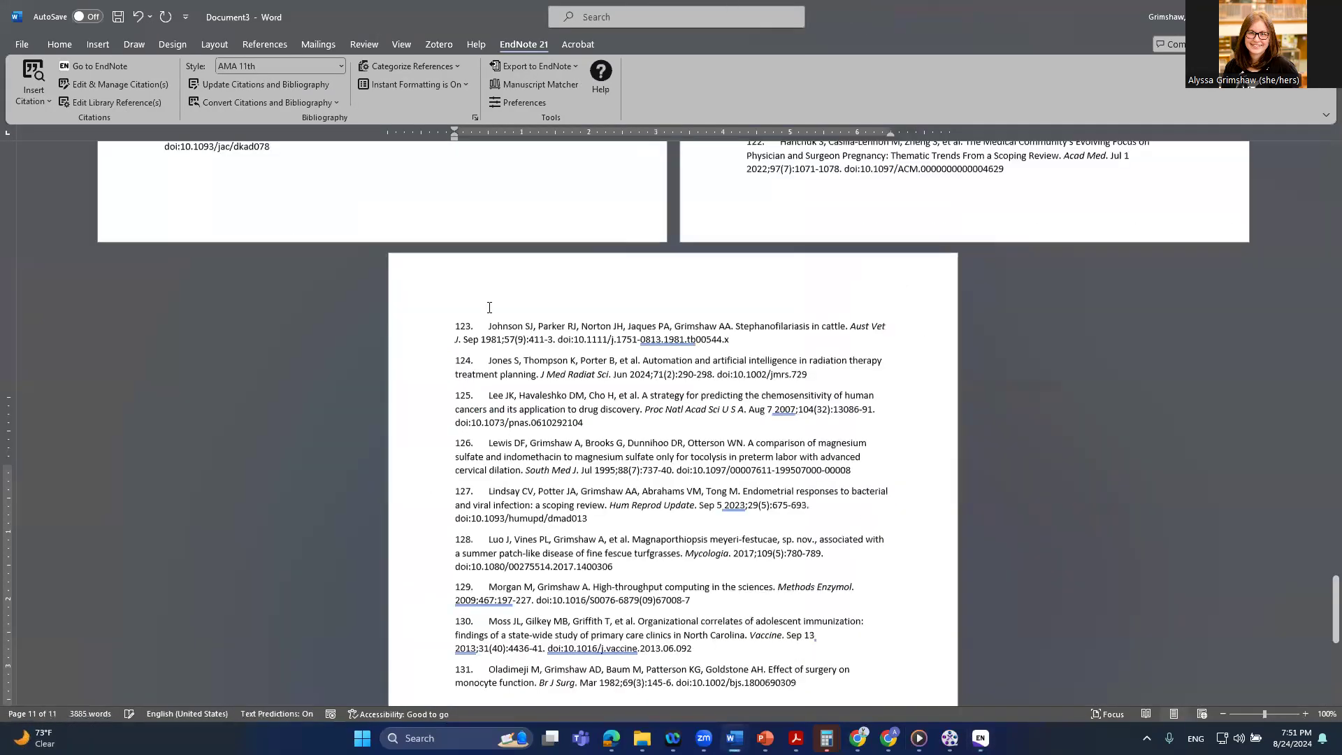
scroll(489, 307, up, 10)
scroll(482, 403, up, 15)
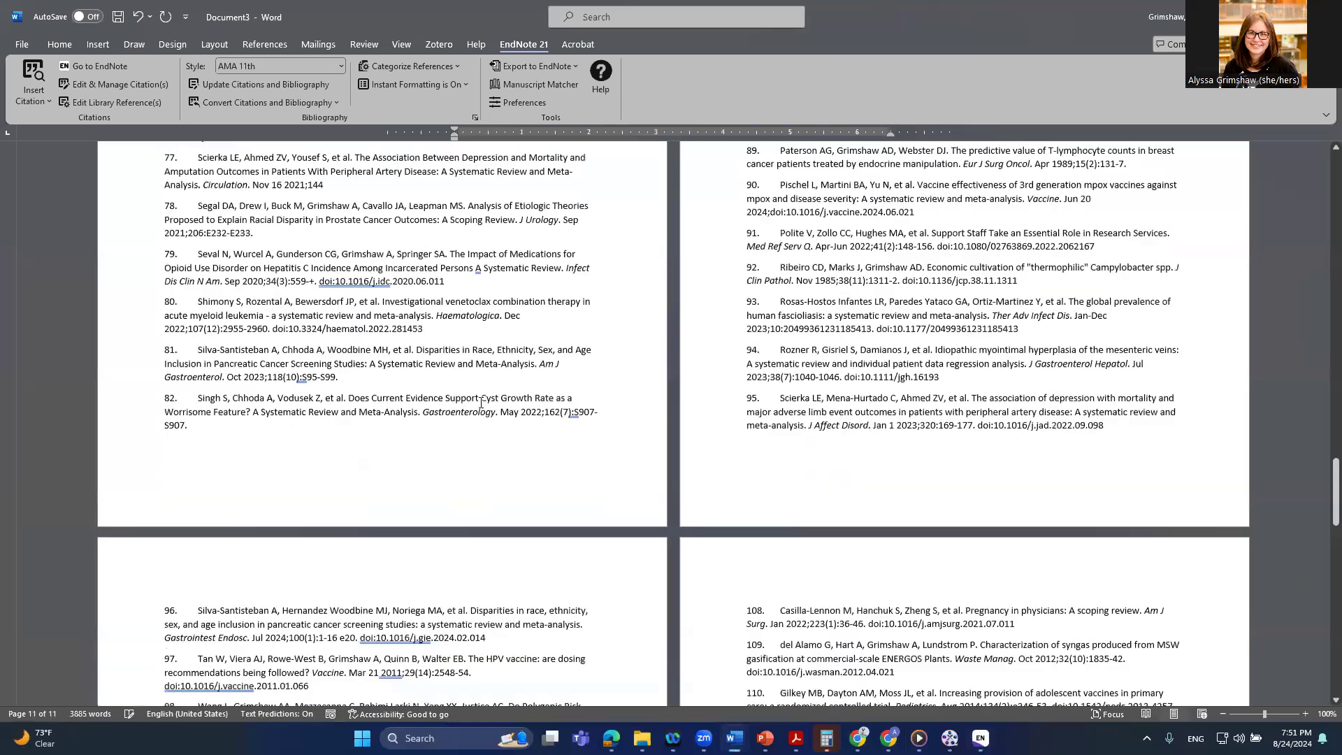
scroll(471, 406, up, 10)
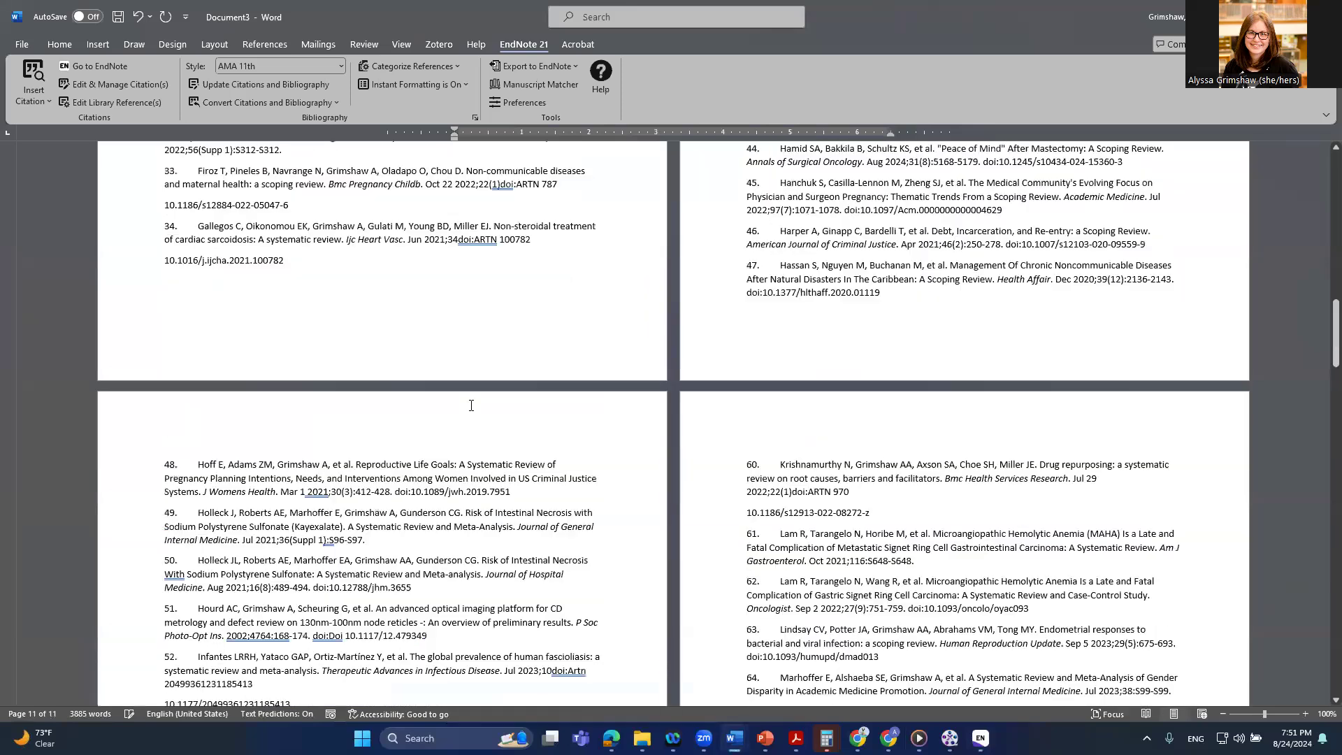
scroll(471, 406, up, 10)
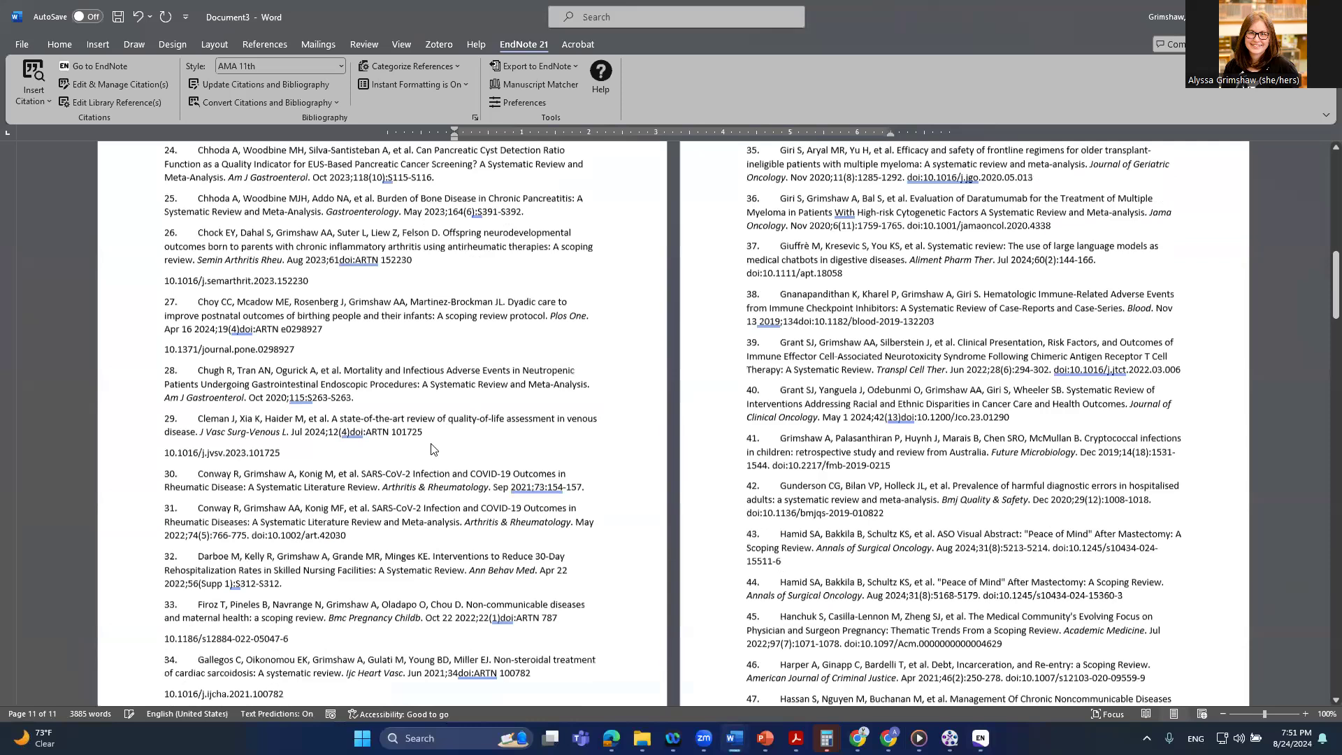
Return to EndNote and sort the CV group's references by year, oldest first
key(alt+Tab)
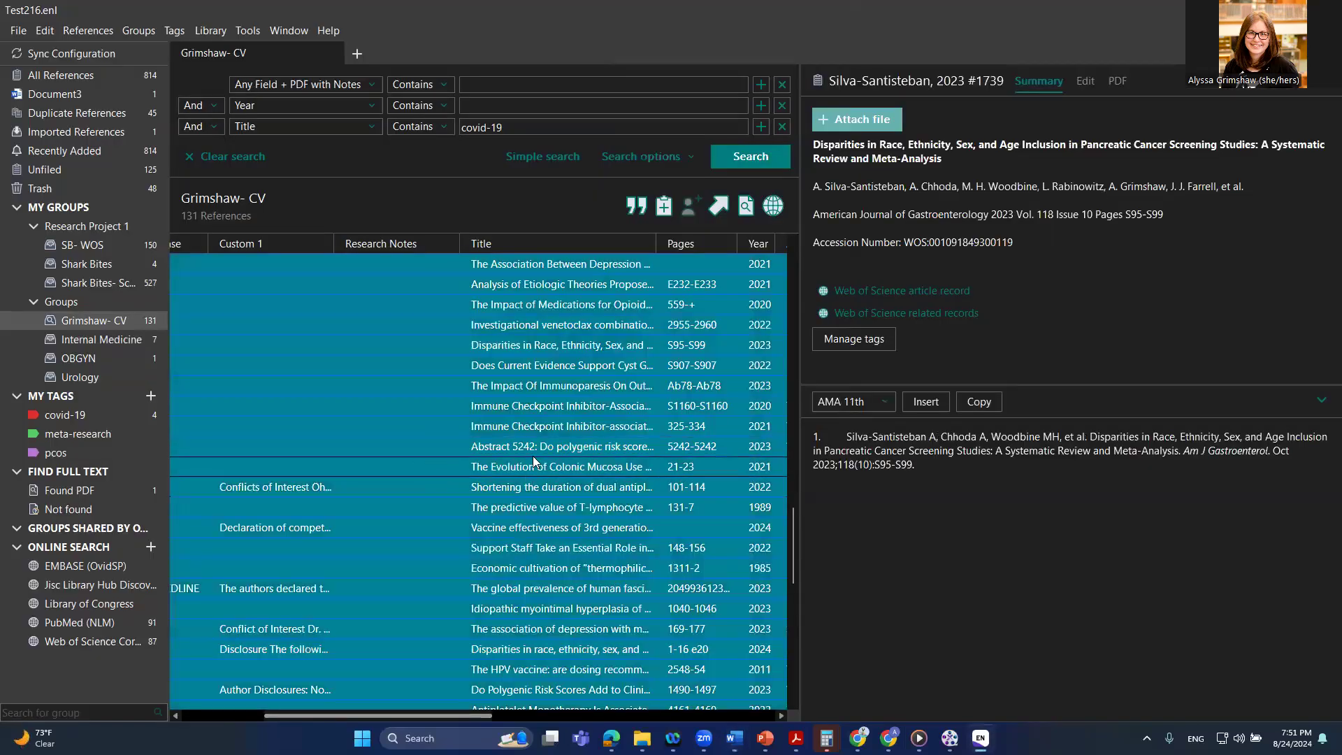
click(756, 244)
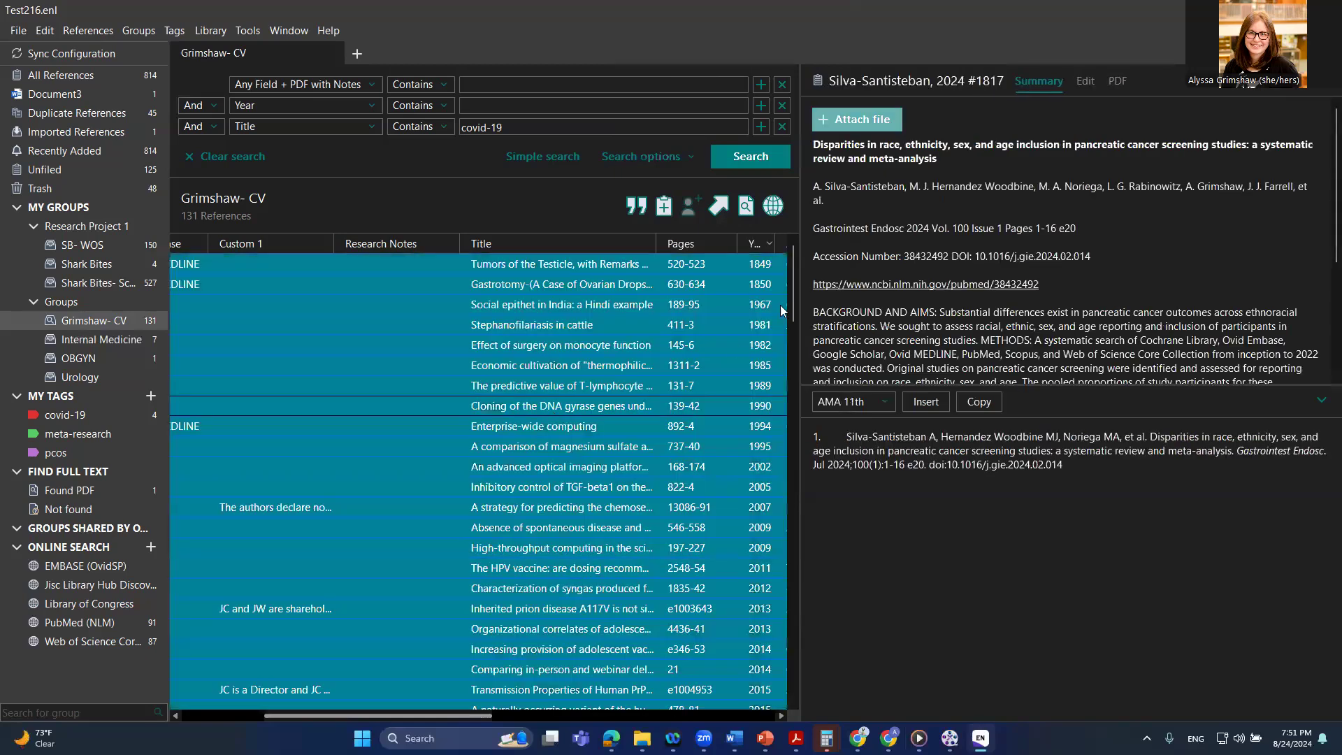
Sort the CV group's references by year, newest first, and copy all of them as formatted references
click(755, 243)
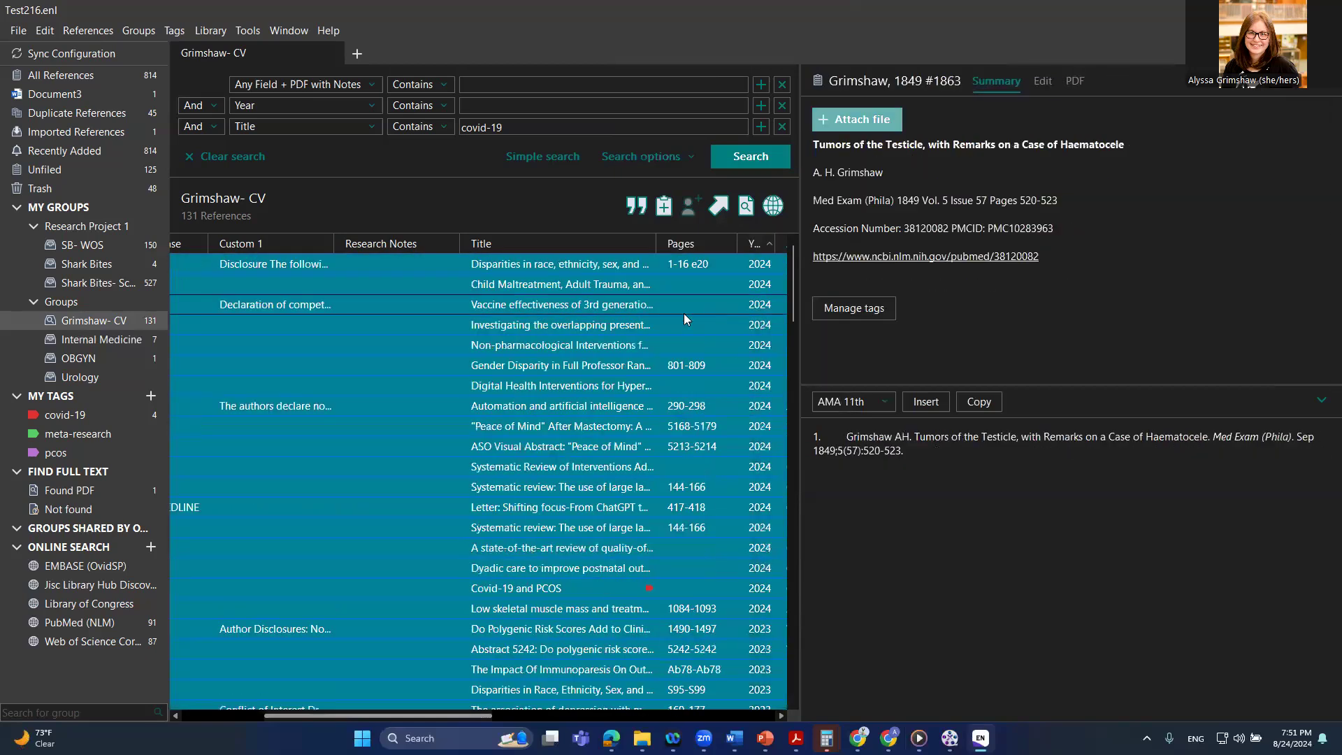
right_click(506, 315)
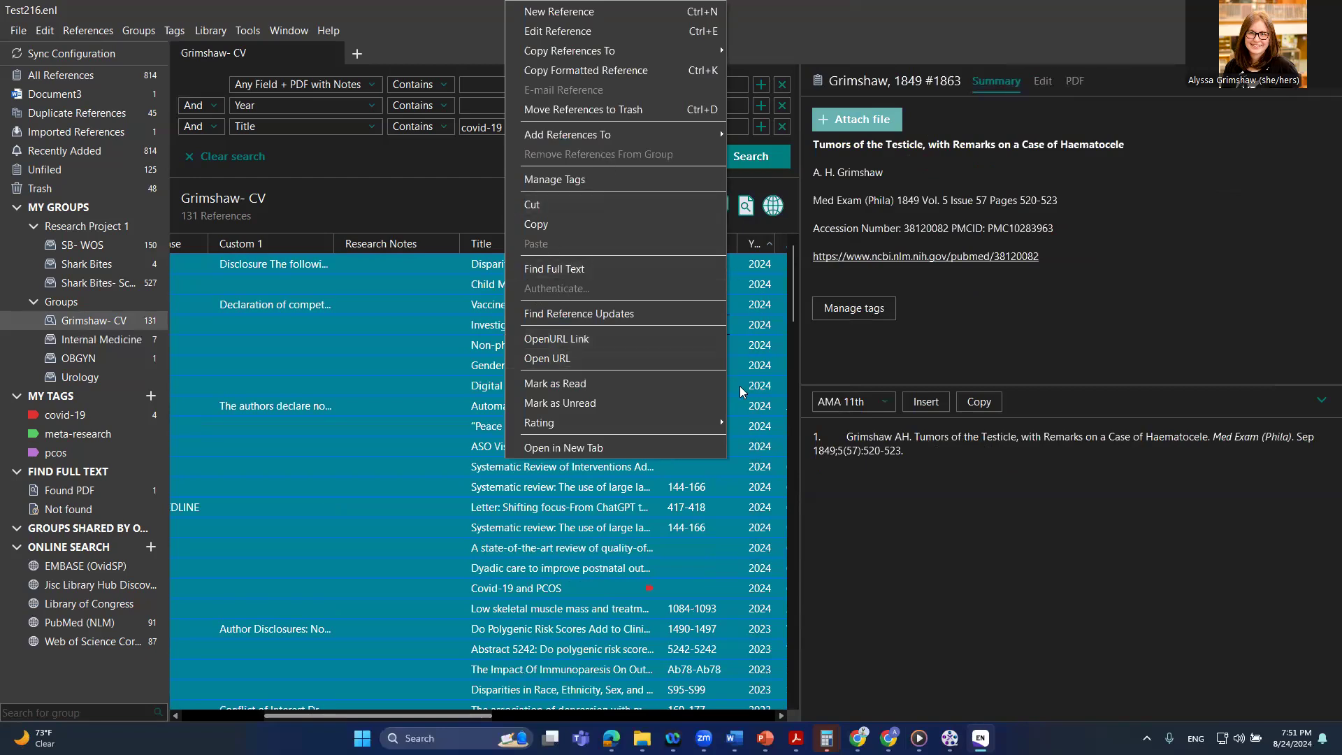
click(625, 74)
click(648, 513)
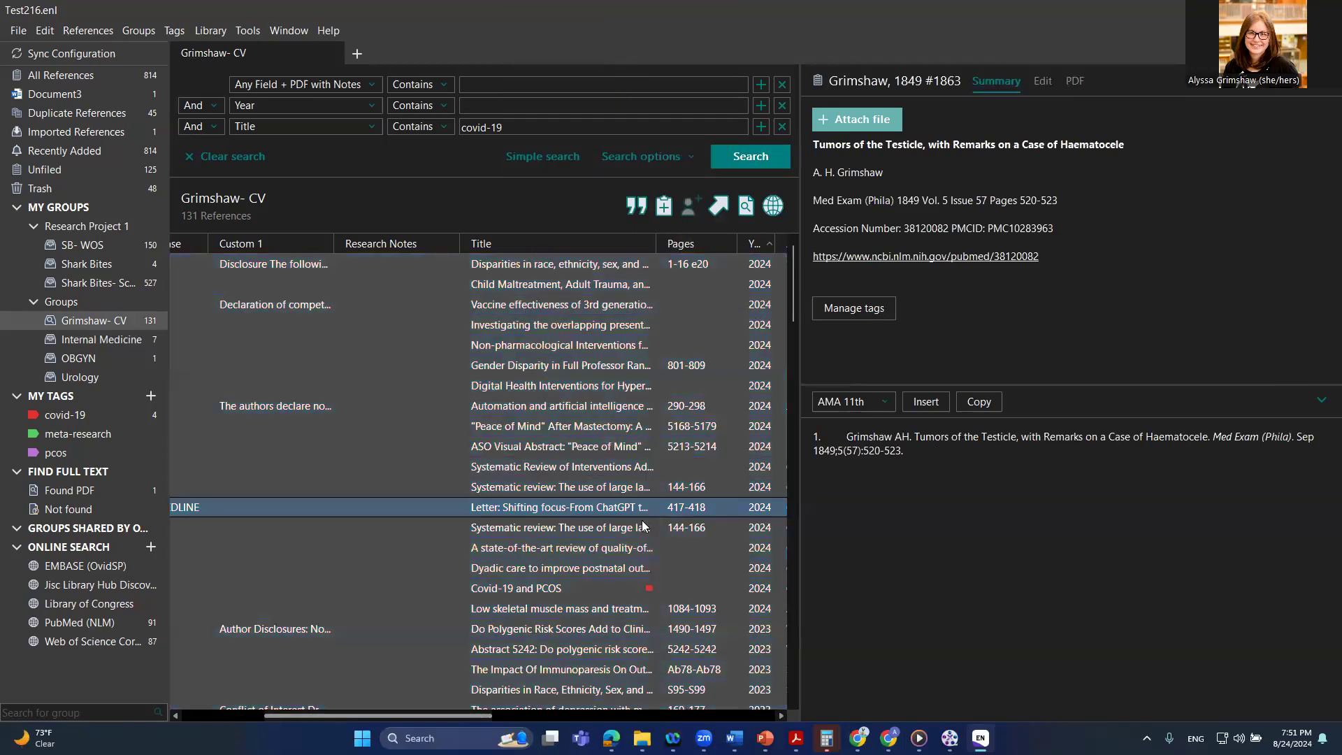
Switch to the Word document, delete the entire existing bibliography, and paste the newly copied formatted references
key(alt+Tab)
scroll(1124, 499, down, 10)
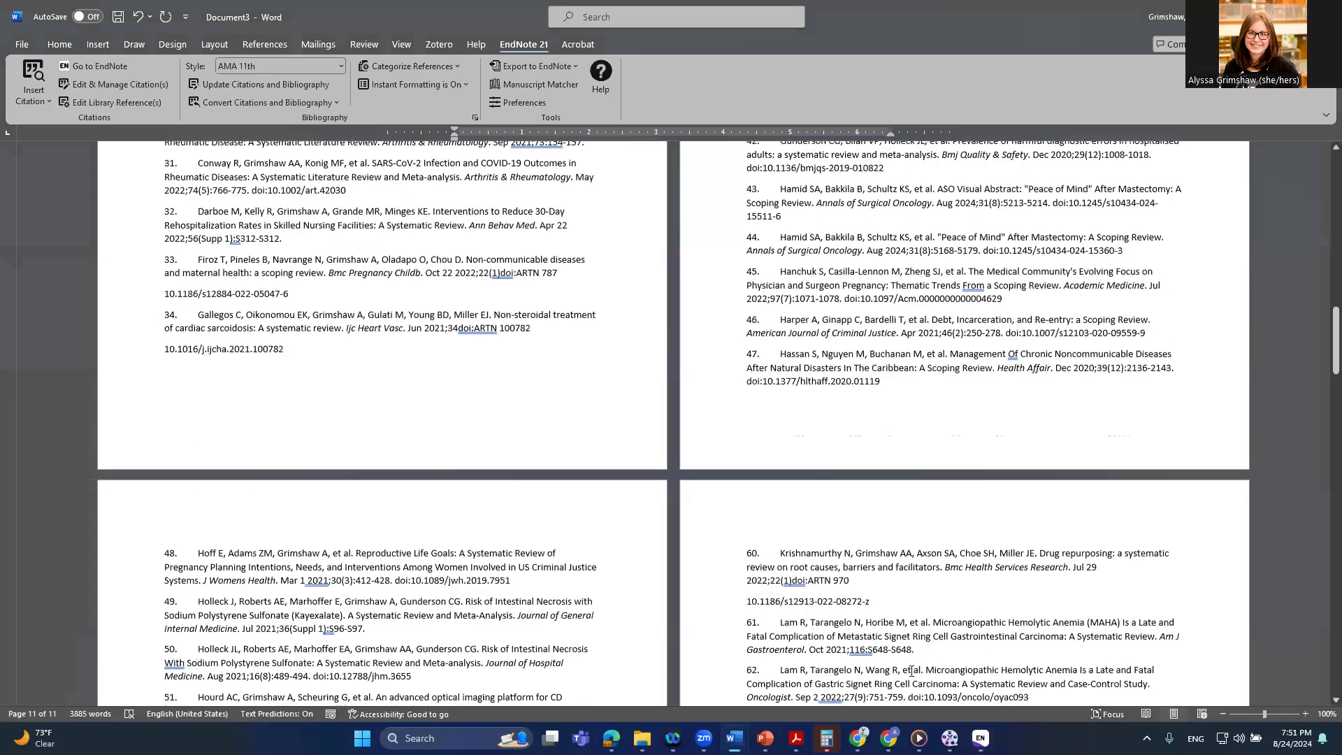
scroll(1324, 423, down, 10)
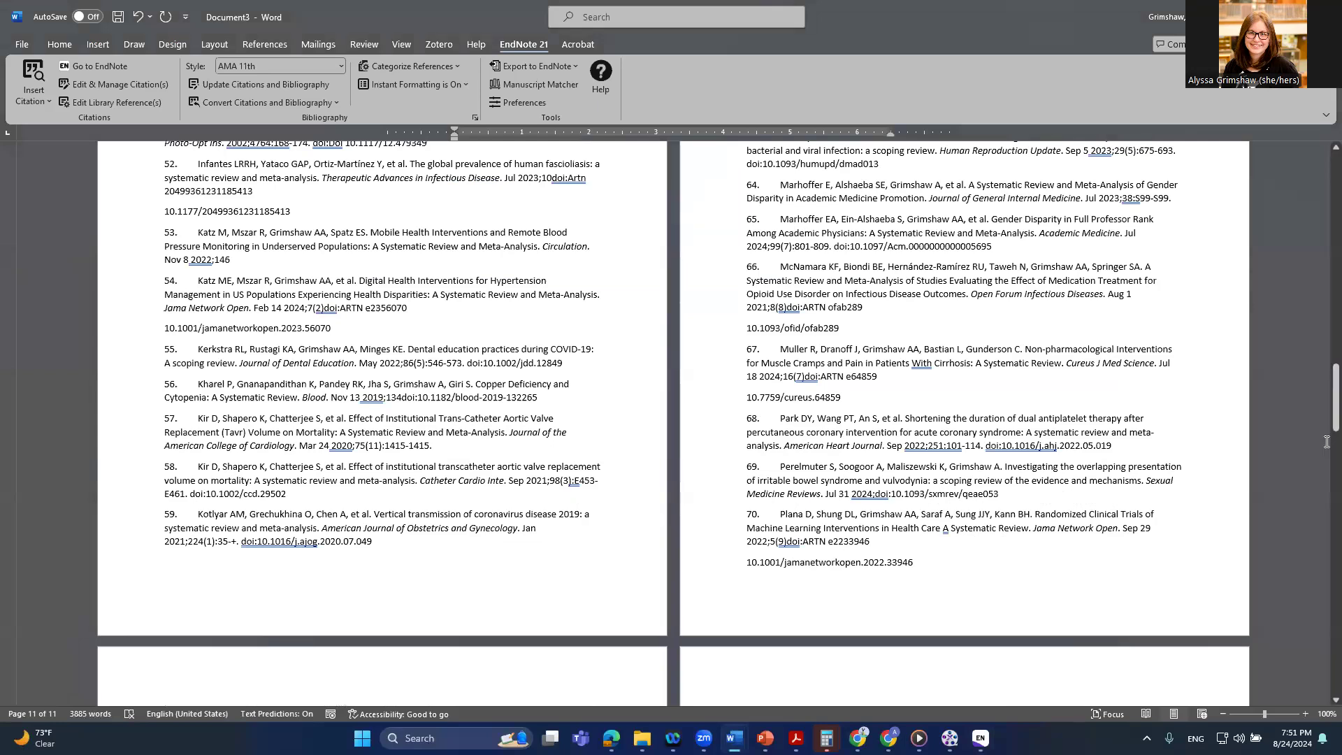
drag(1327, 458, 1320, 405)
scroll(1326, 385, down, 20)
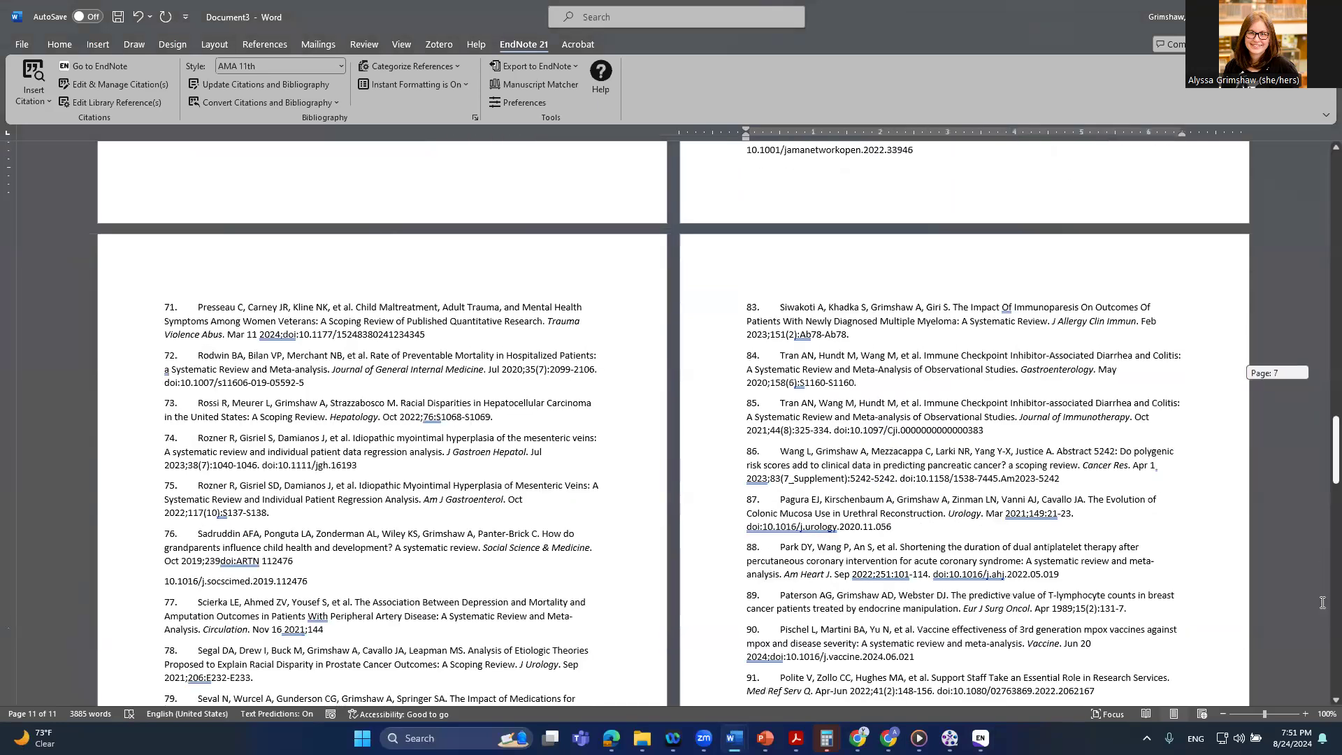
scroll(147, 7, up, 9)
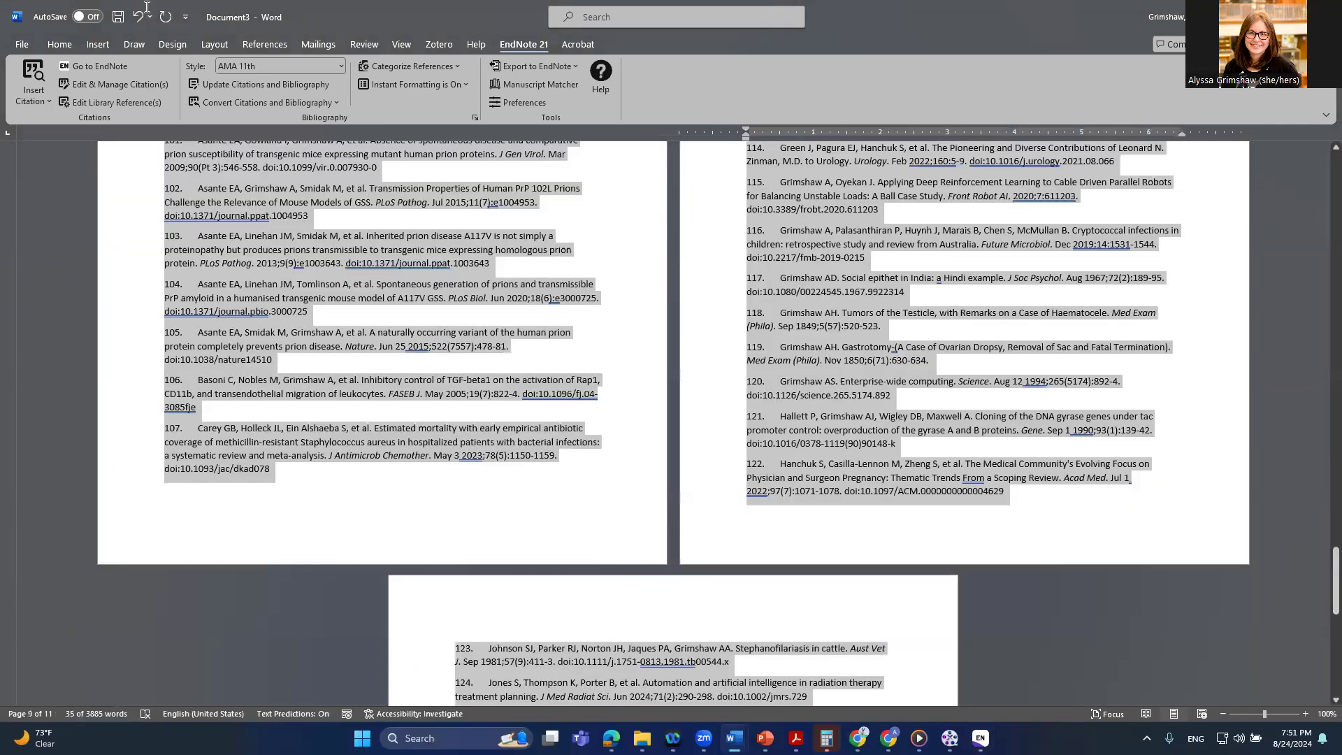
scroll(147, 7, up, 20)
key(ctrl+a)
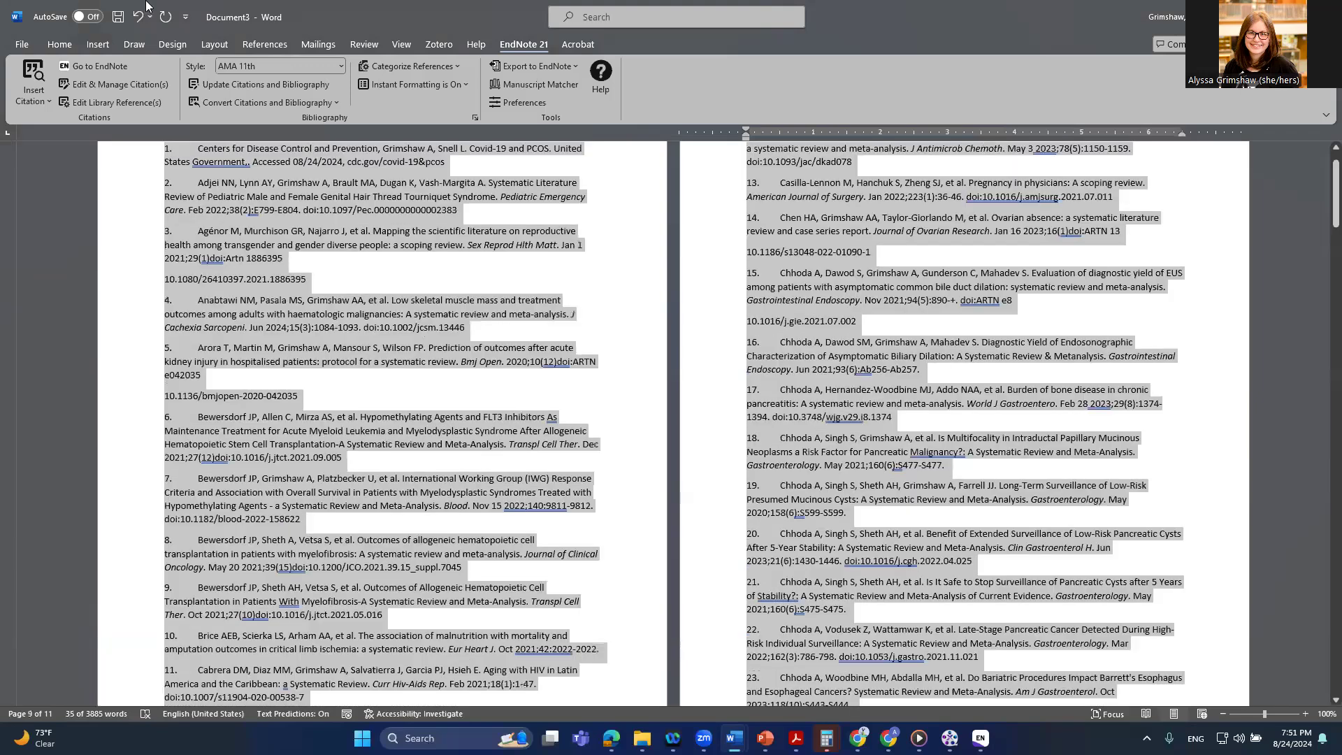
key(Delete)
key(ctrl+z)
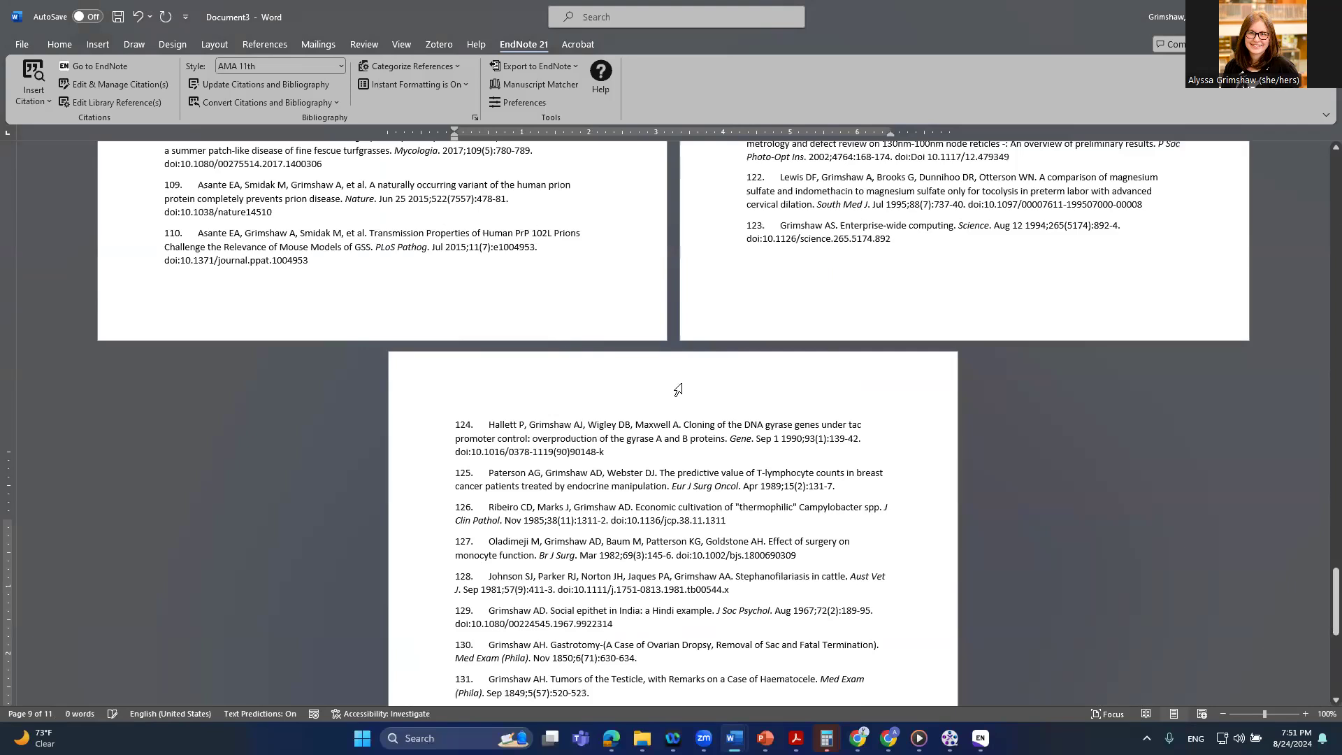
Delete entry 112 from the pasted bibliography, and undo the deletion
scroll(682, 388, up, 5)
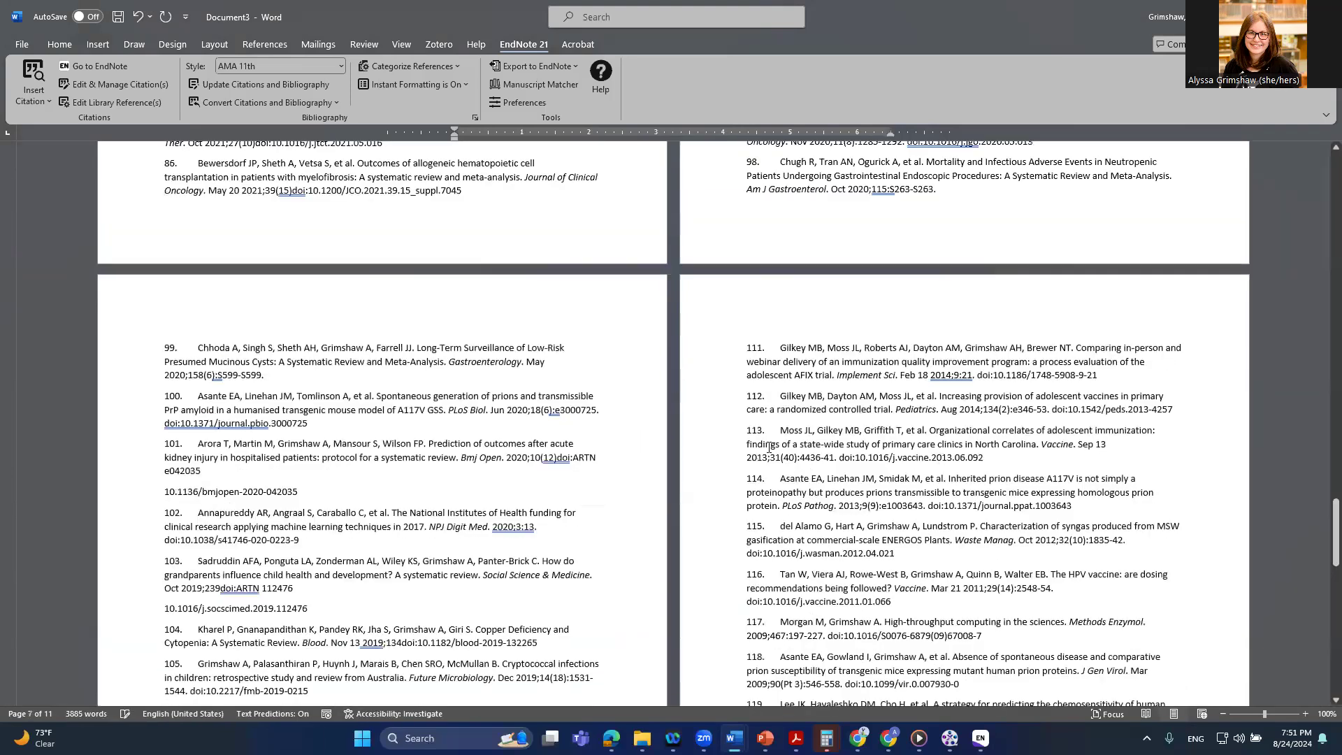
drag(746, 396, 1186, 411)
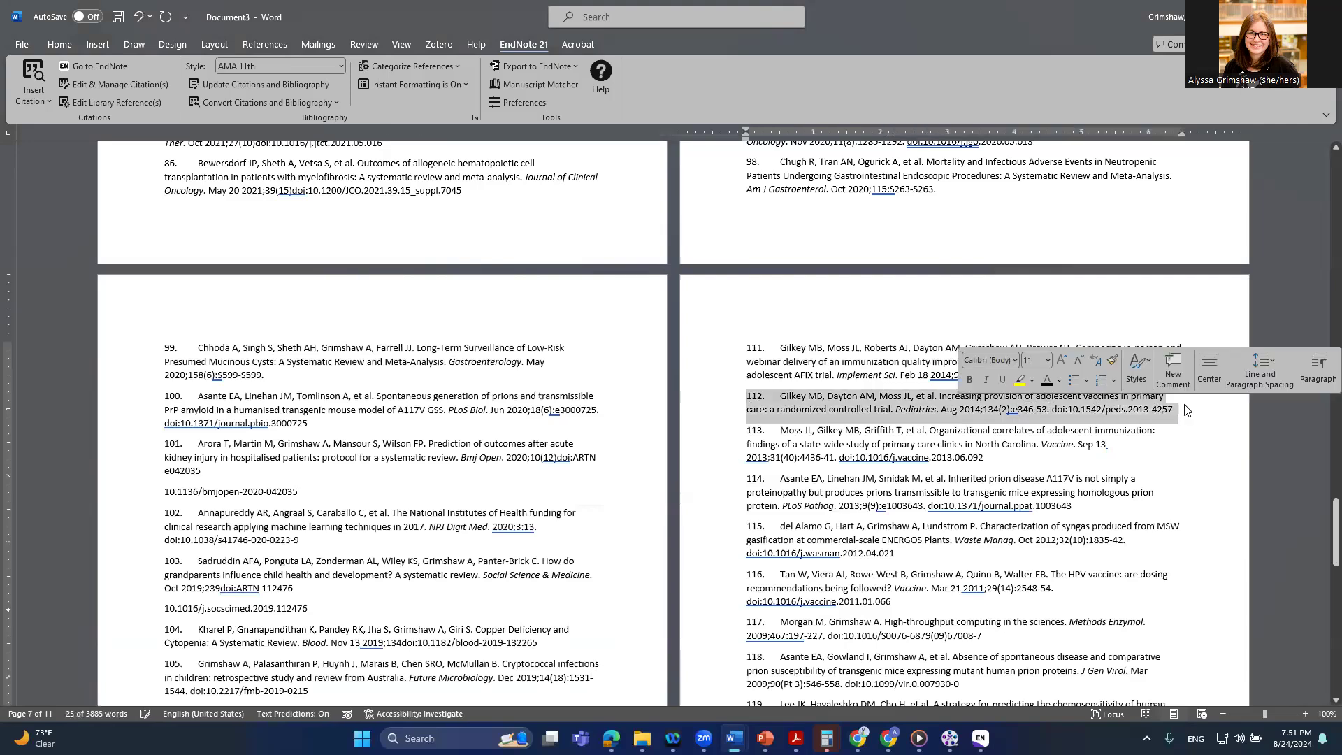
key(Delete)
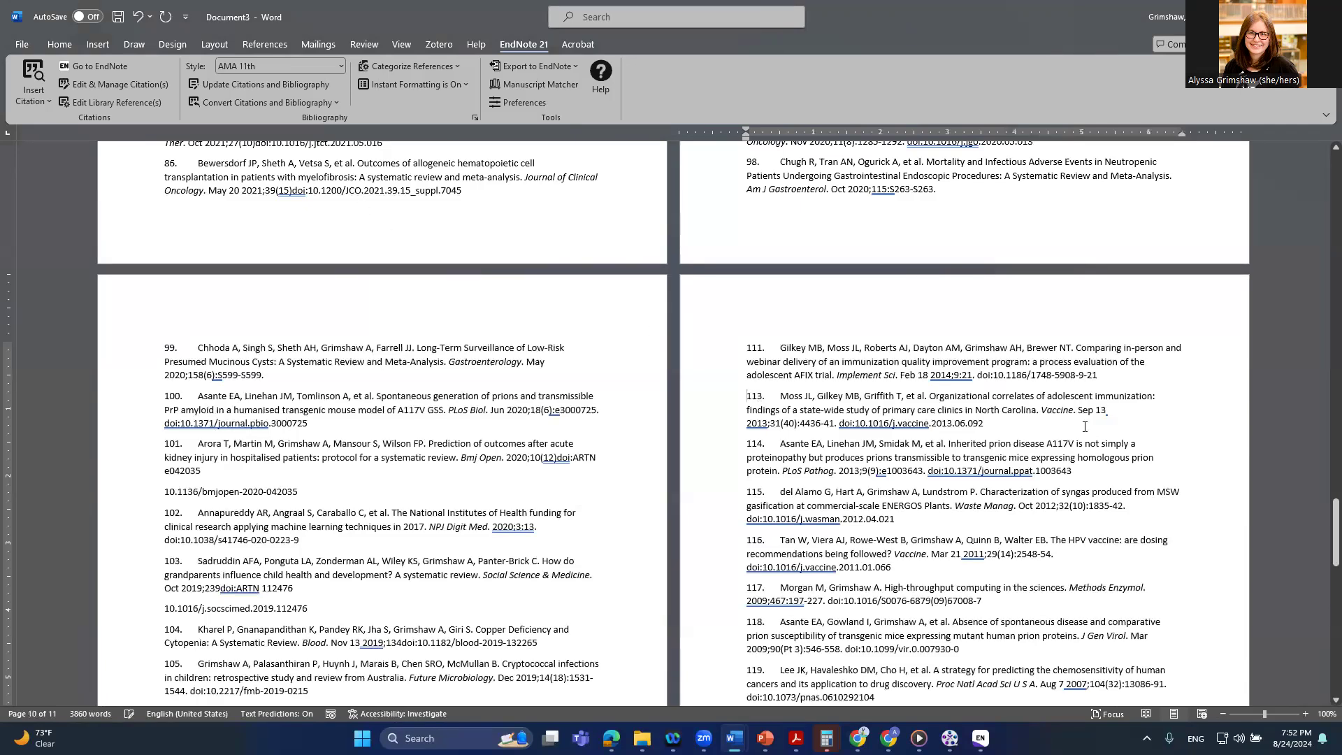
click(138, 15)
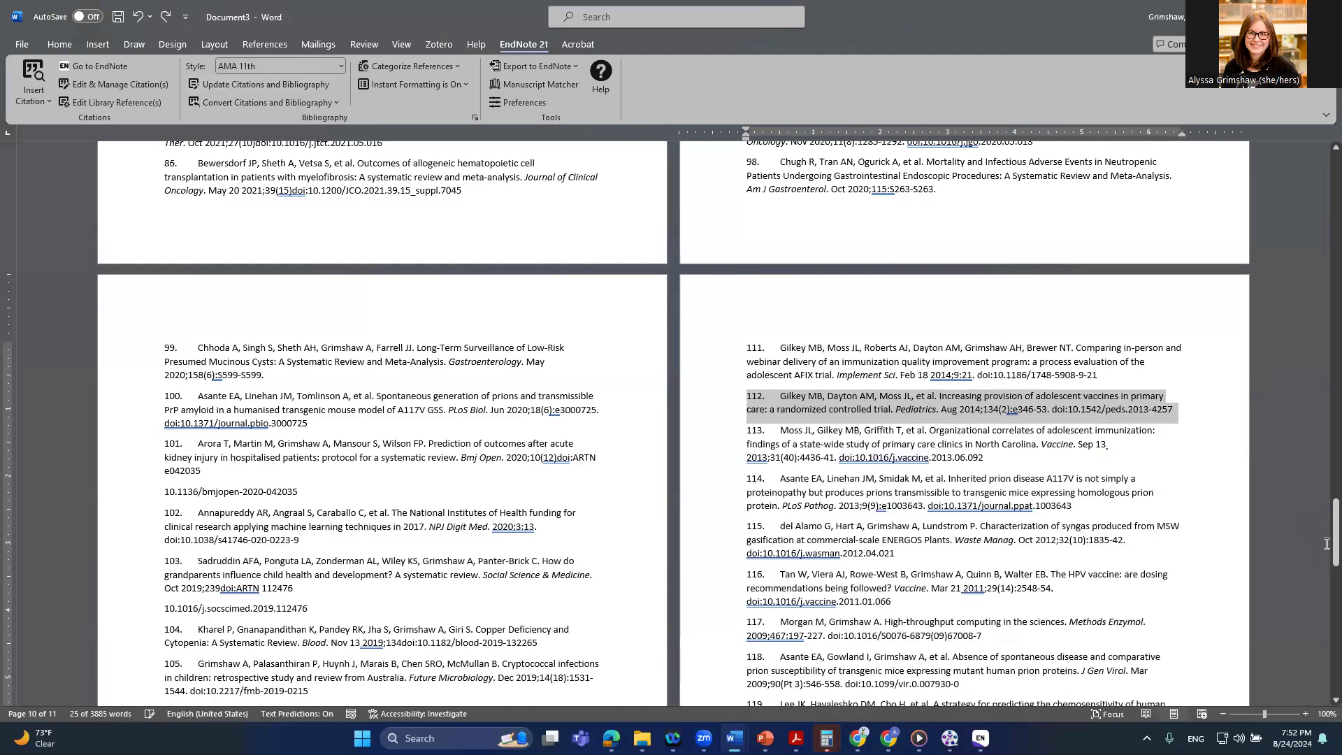
Join the stray DOI line of entry 5 to its citation and put "doi:" before 10.7759/cureus.64859
drag(1335, 542, 1336, 161)
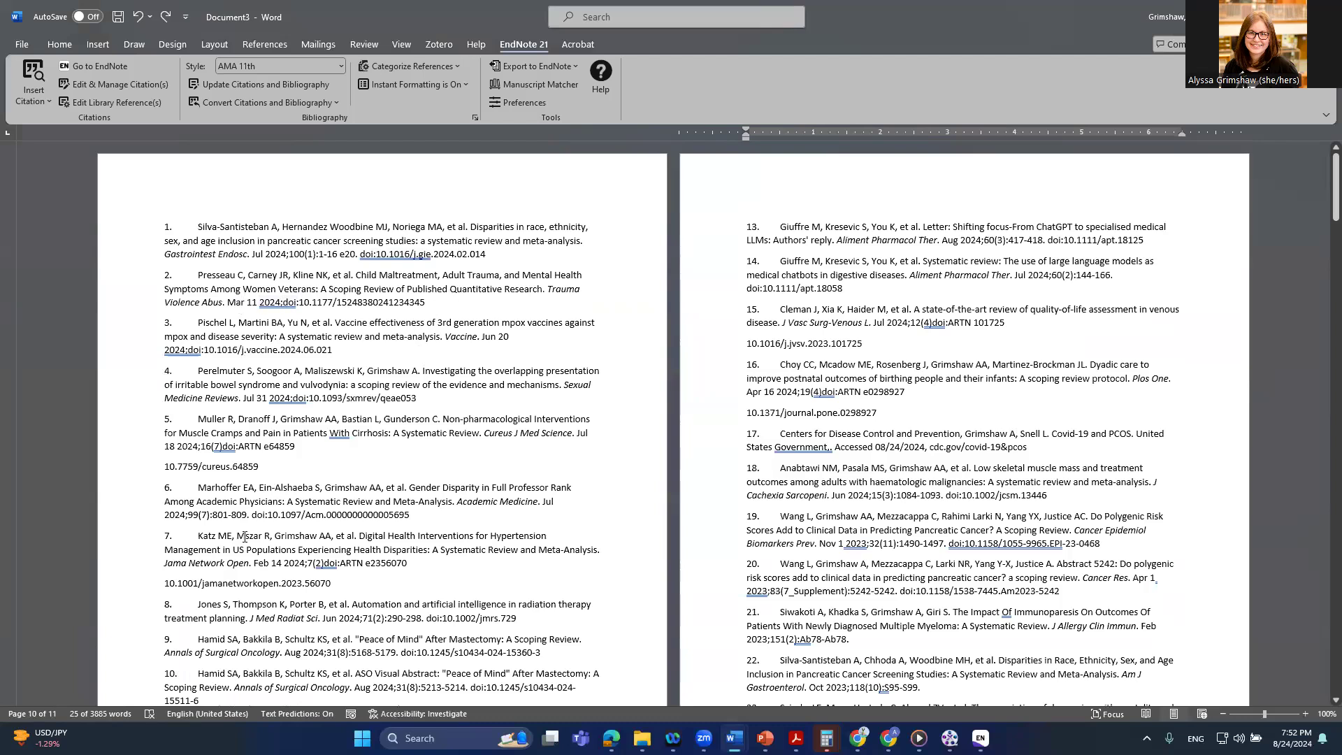
click(160, 465)
key(BackSpace)
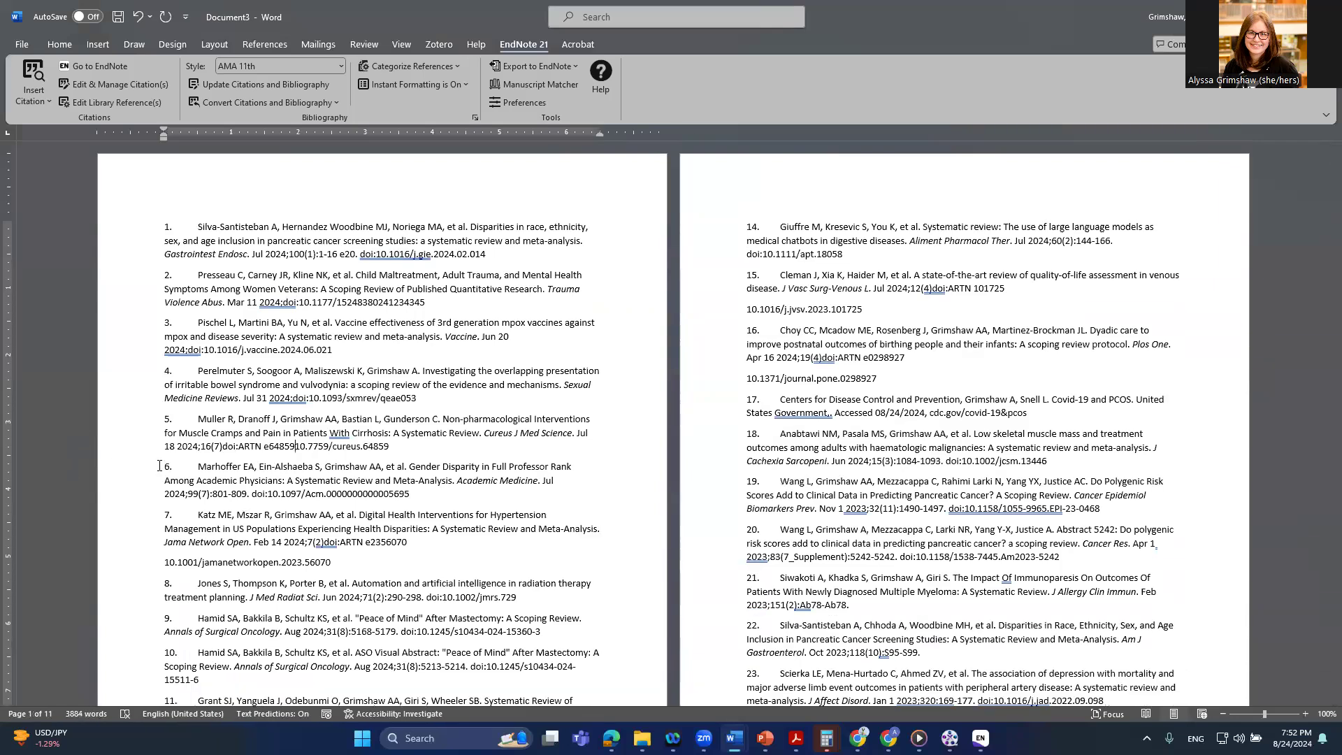
text(doi:)
key(Delete)
Switch to EndNote and open the editable fields of the 1849 reference on tumors of the testicle
key(alt)
key(alt+Tab)
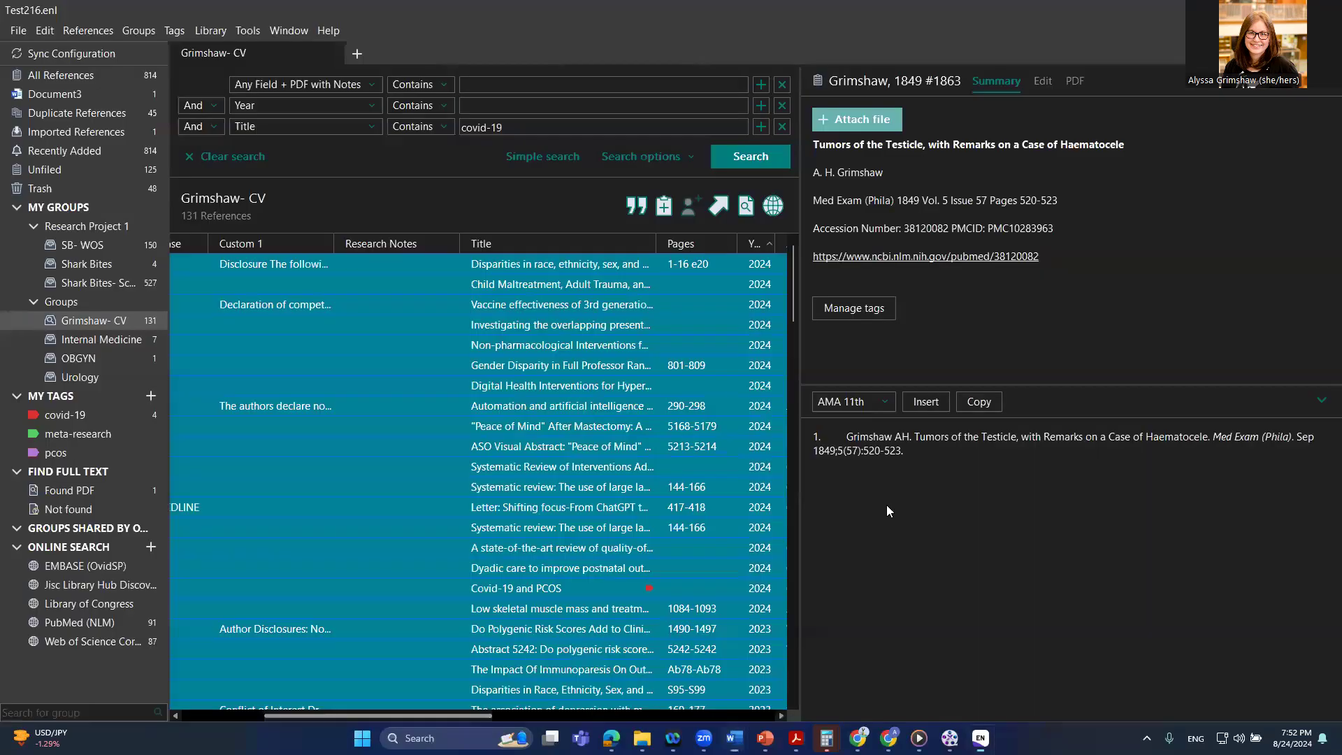
click(1042, 81)
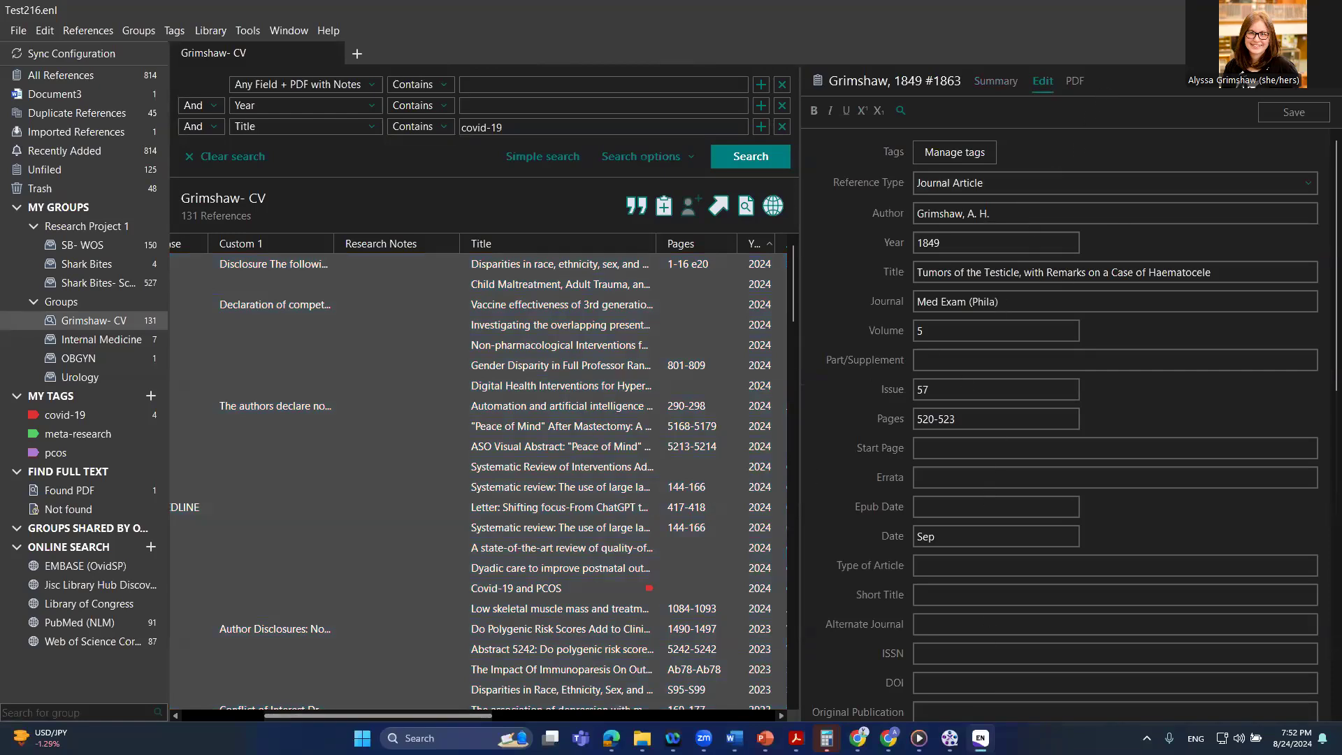
Return to the Word document and delete the whole bibliography, leaving a blank page
key(alt+Tab)
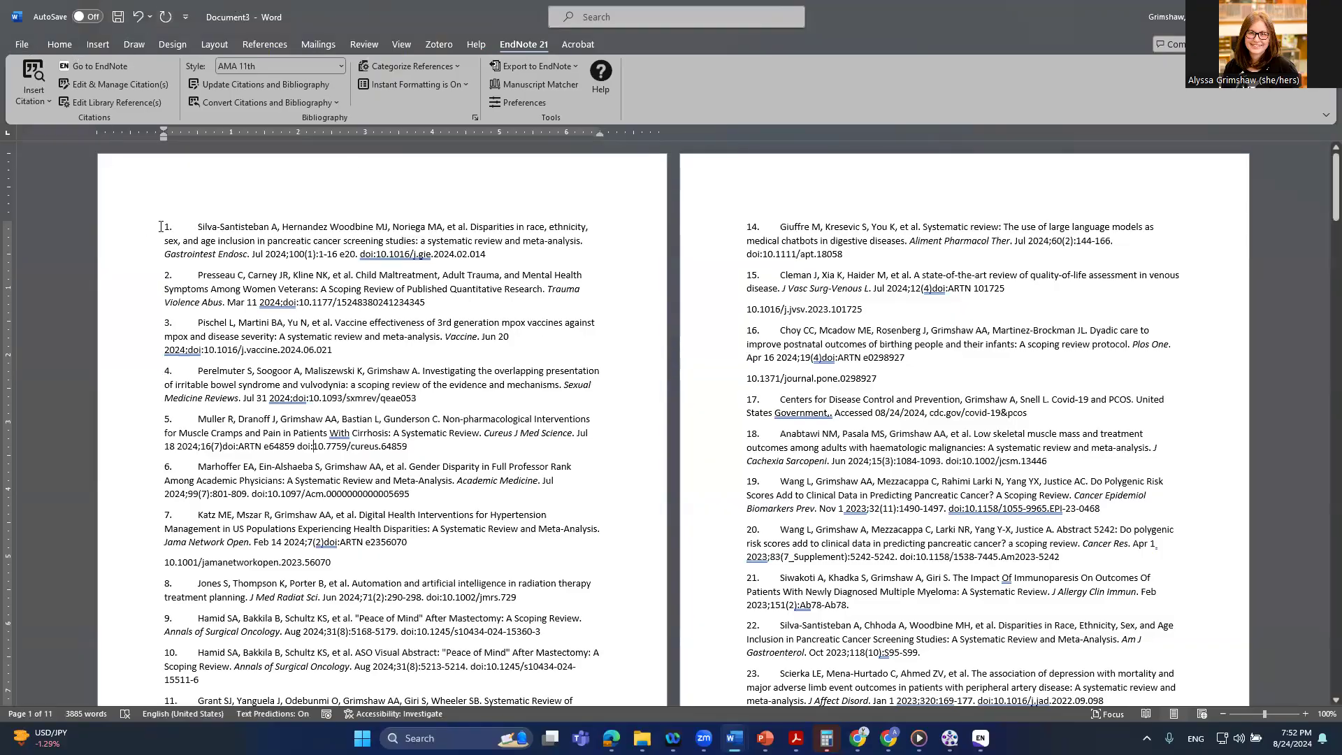
drag(147, 226, 1181, 702)
scroll(673, 419, down, 15)
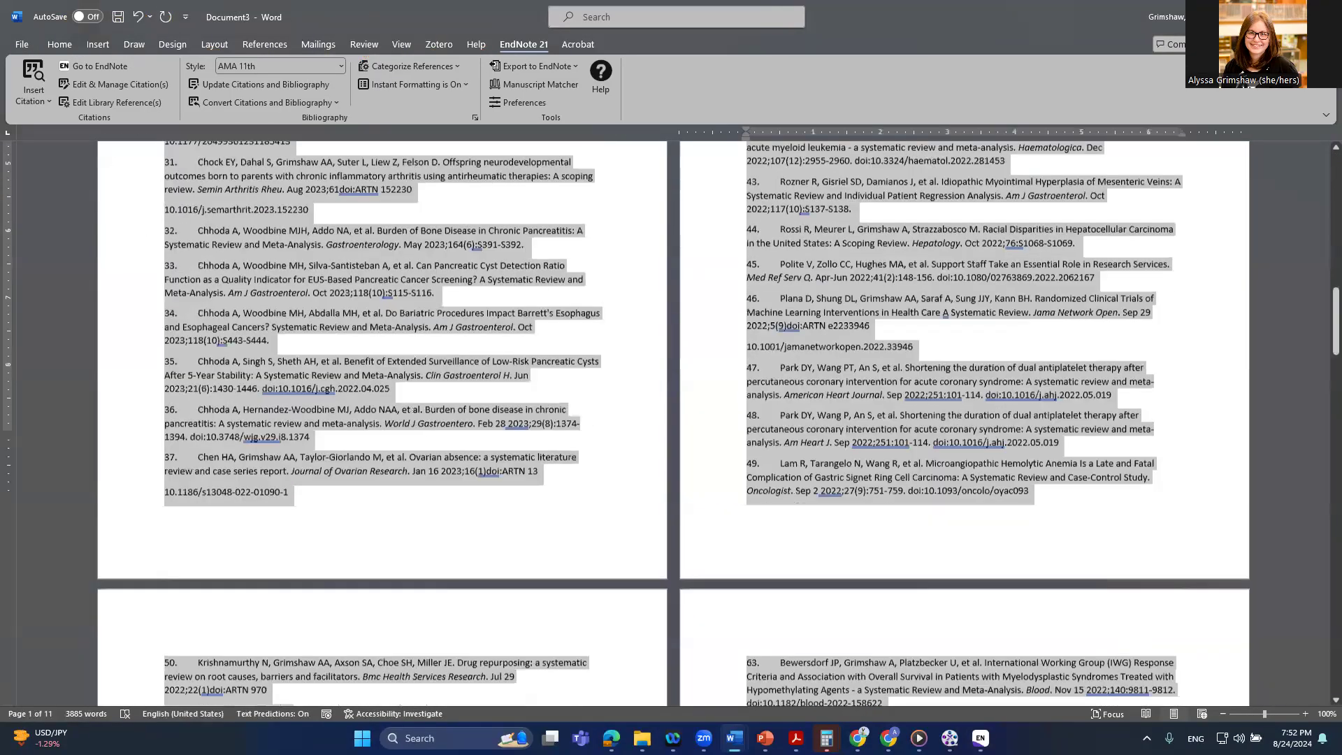
scroll(673, 419, down, 13)
scroll(673, 420, down, 13)
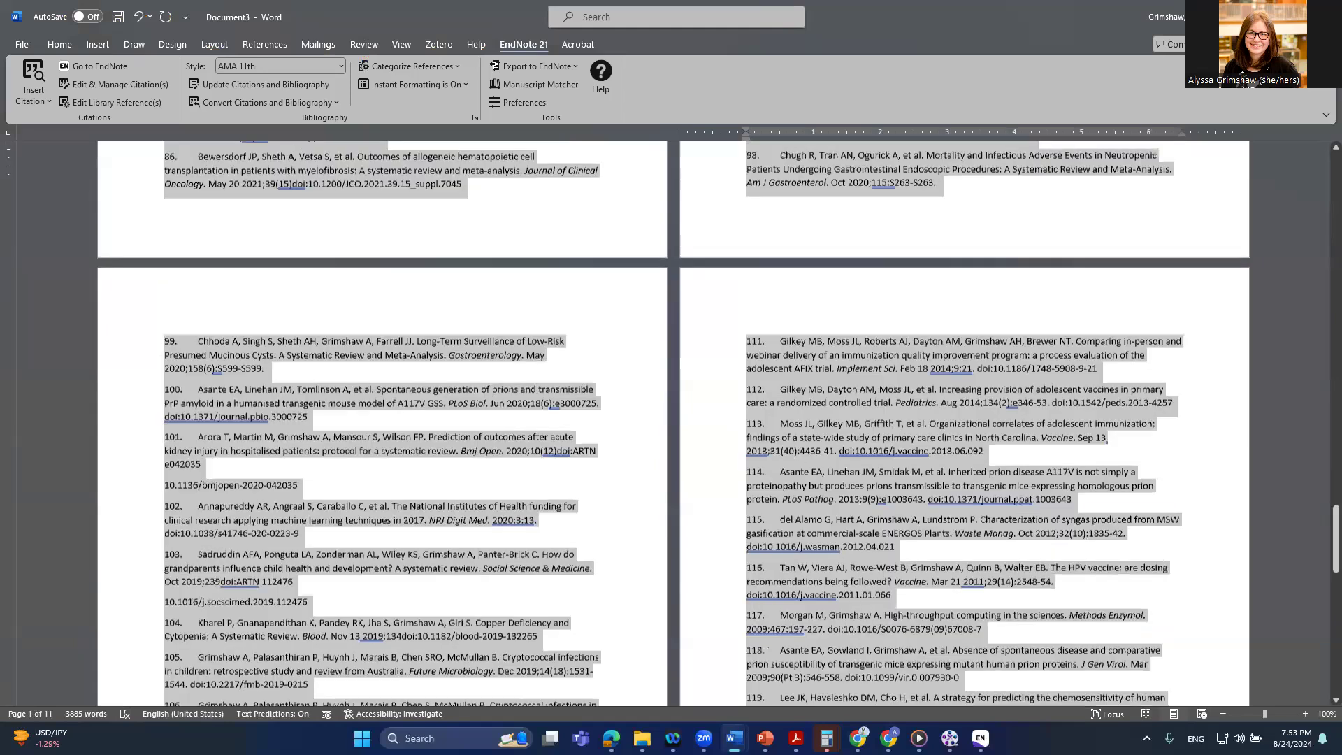
key(Delete)
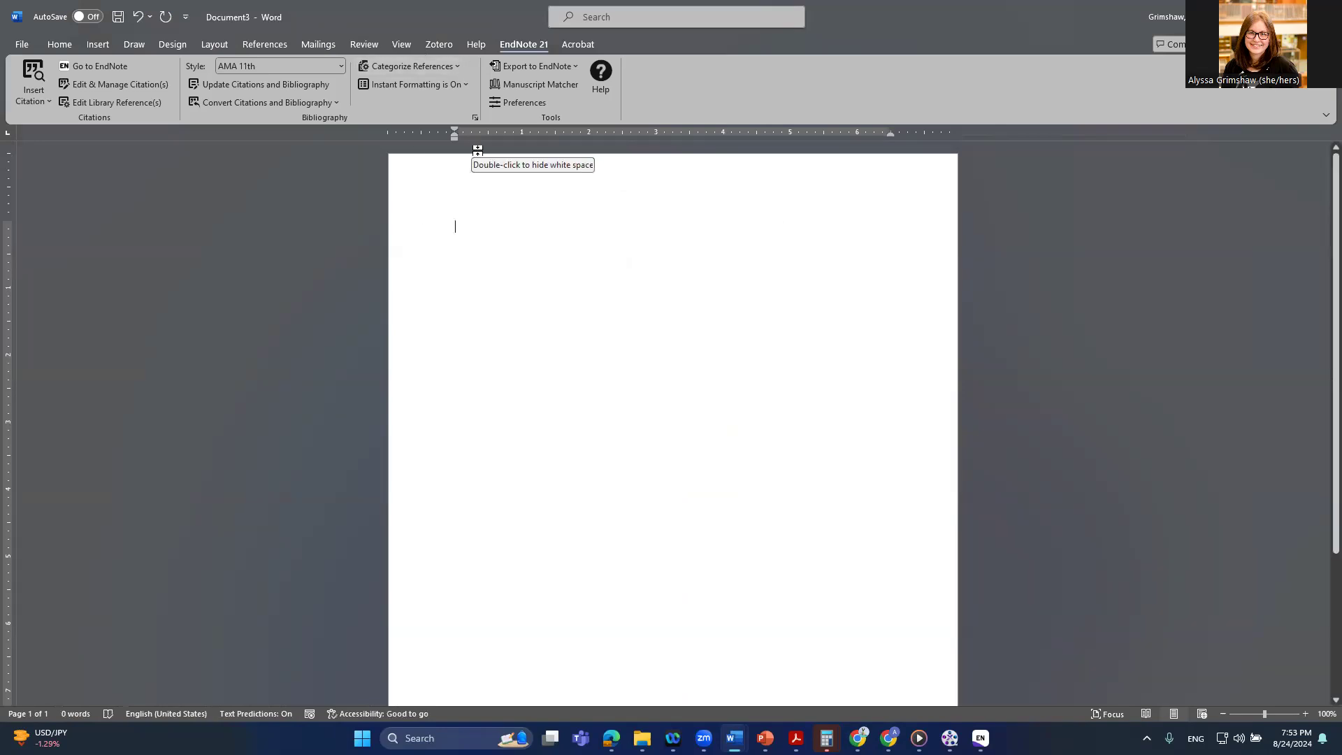
Write "Shark bites, first sentence." as the opening text of the blank document
text(Shark bites)
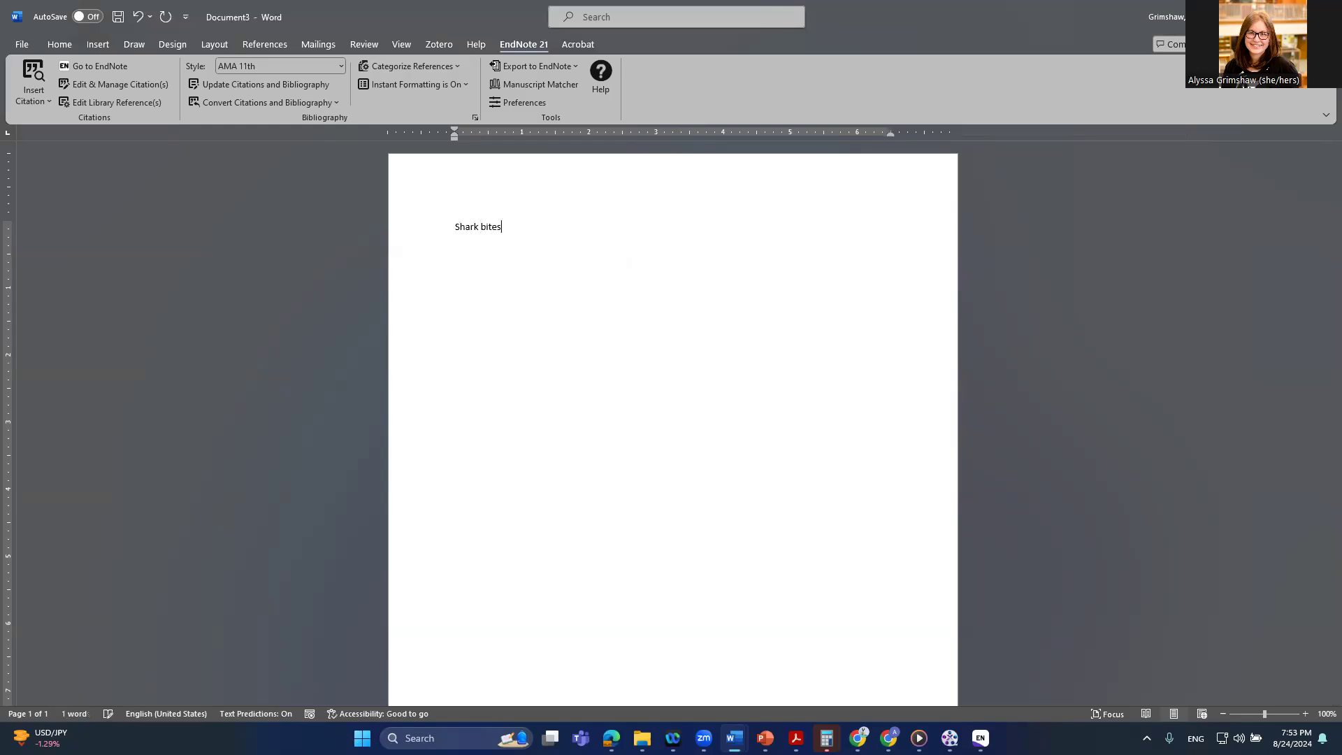
text(, f)
key(BackSpace)
key(BackSpace)
text(, f)
text(ntence)
Start inserting an EndNote citation after the sentence and search the library for "shark bites"
click(34, 73)
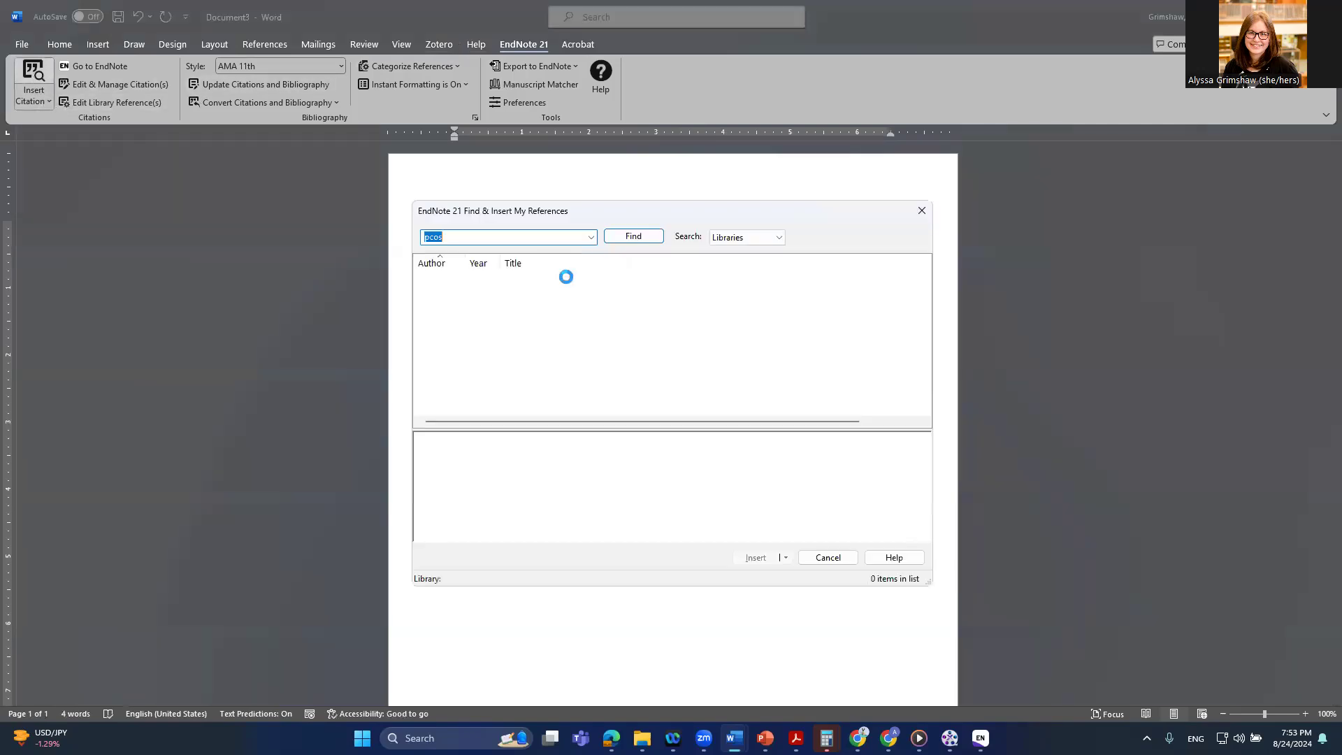
text(shar)
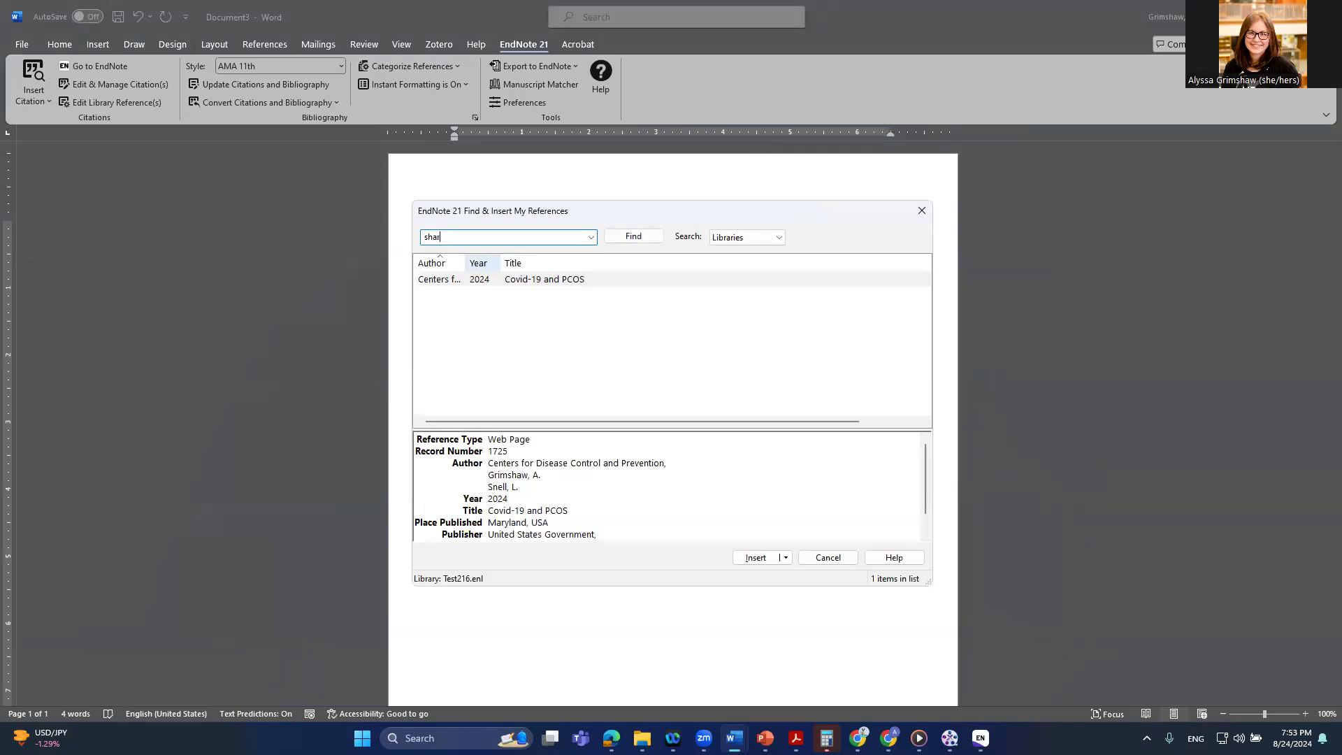
text(k bites)
key(Return)
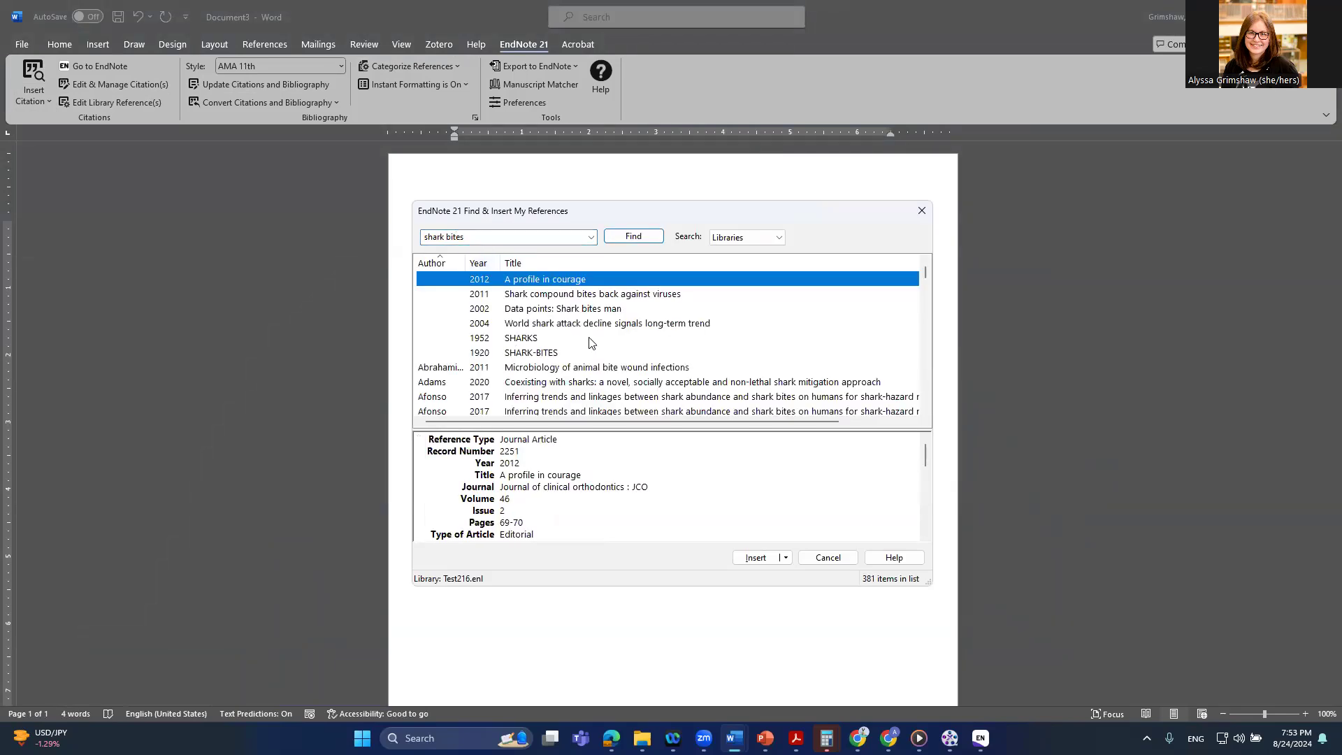
Insert citations for "Microbiology of animal bite wound infections", the second "Inferring trends and linkages" entry, and "Do metaphorical sharks bite?" together
scroll(591, 337, down, 2)
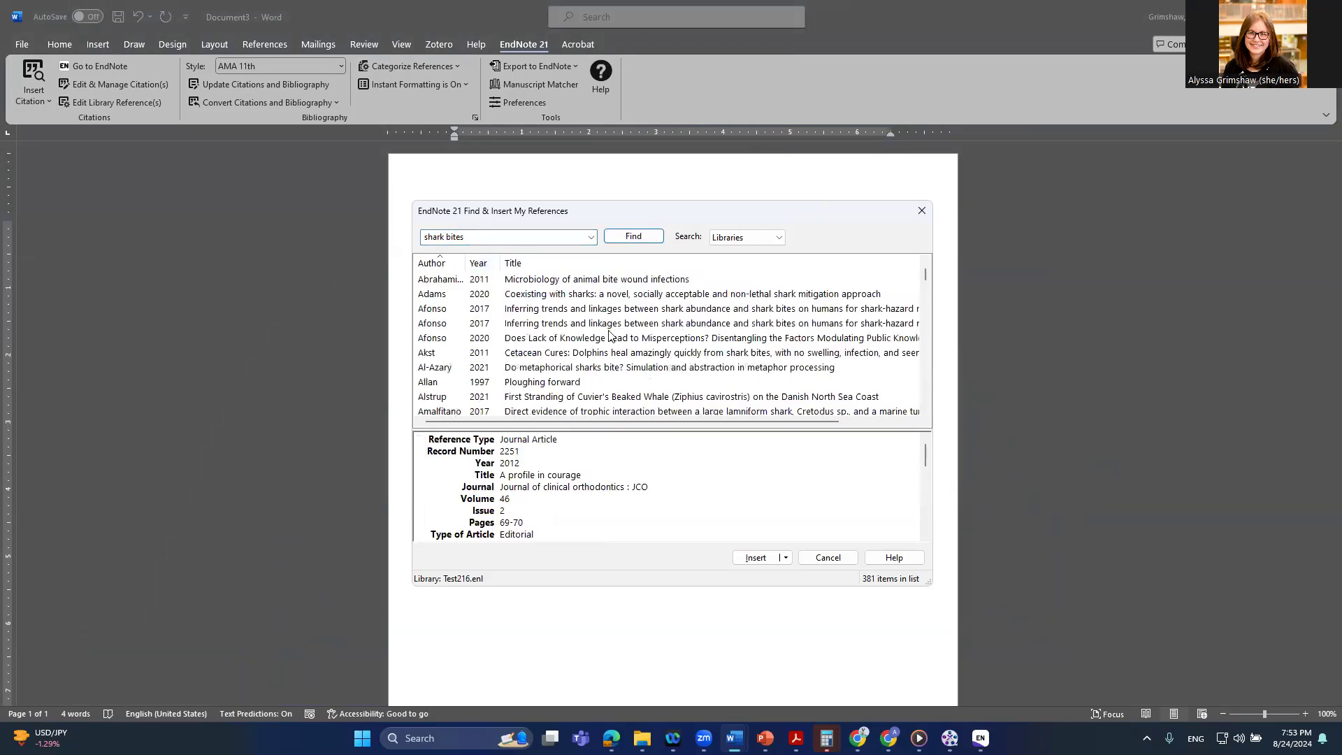
click(632, 324)
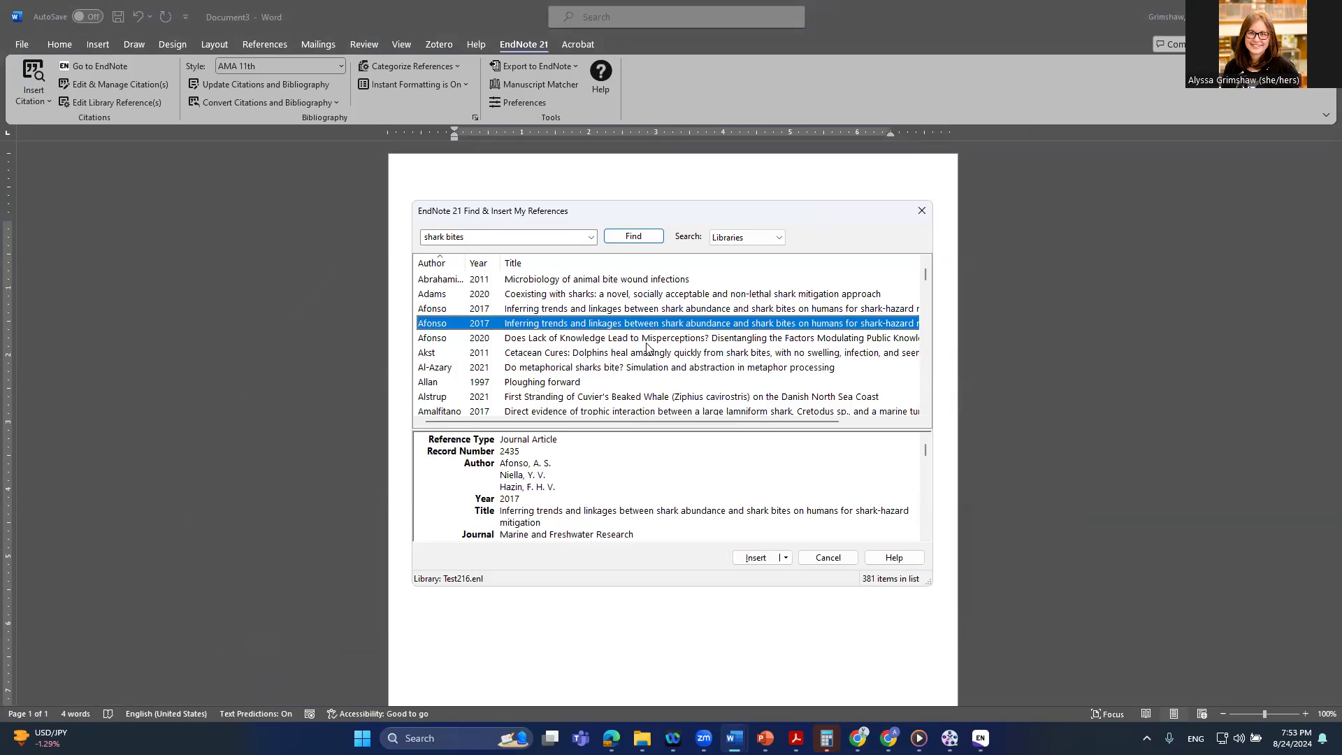
ctrl+click(667, 369)
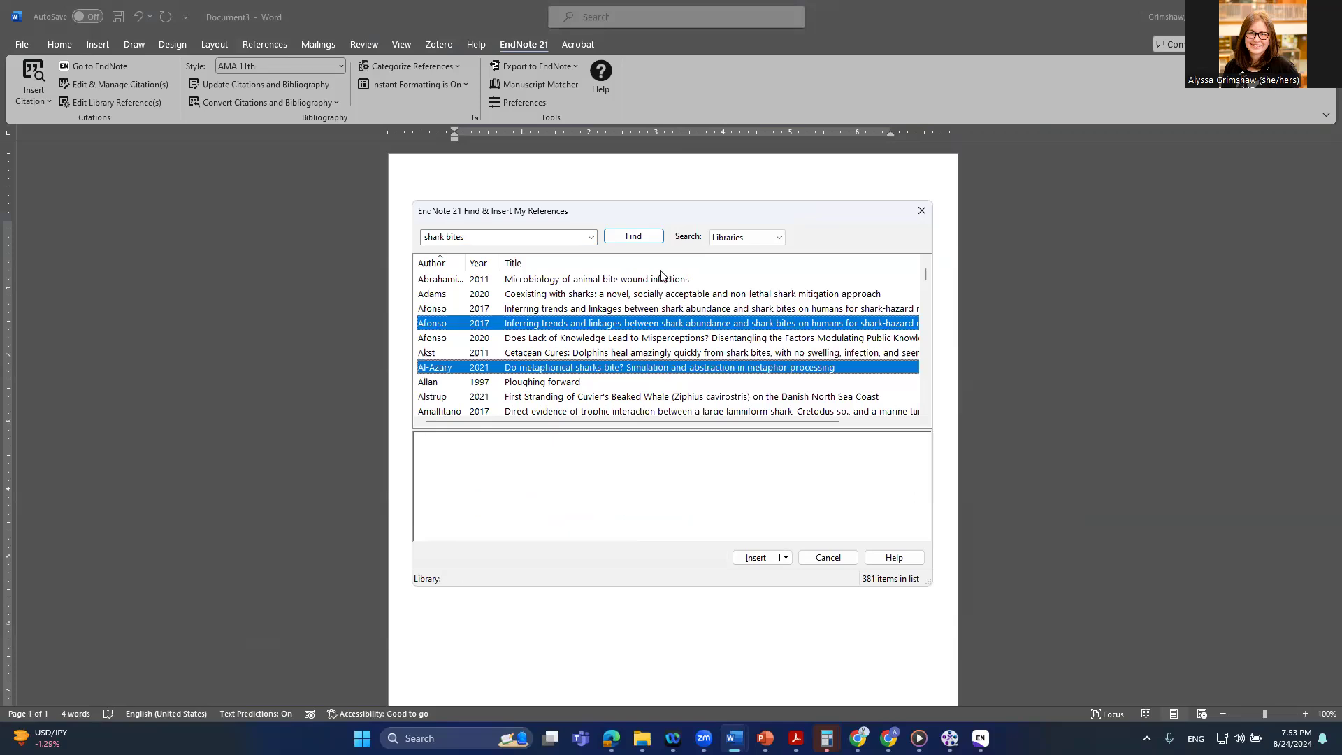
ctrl+click(587, 279)
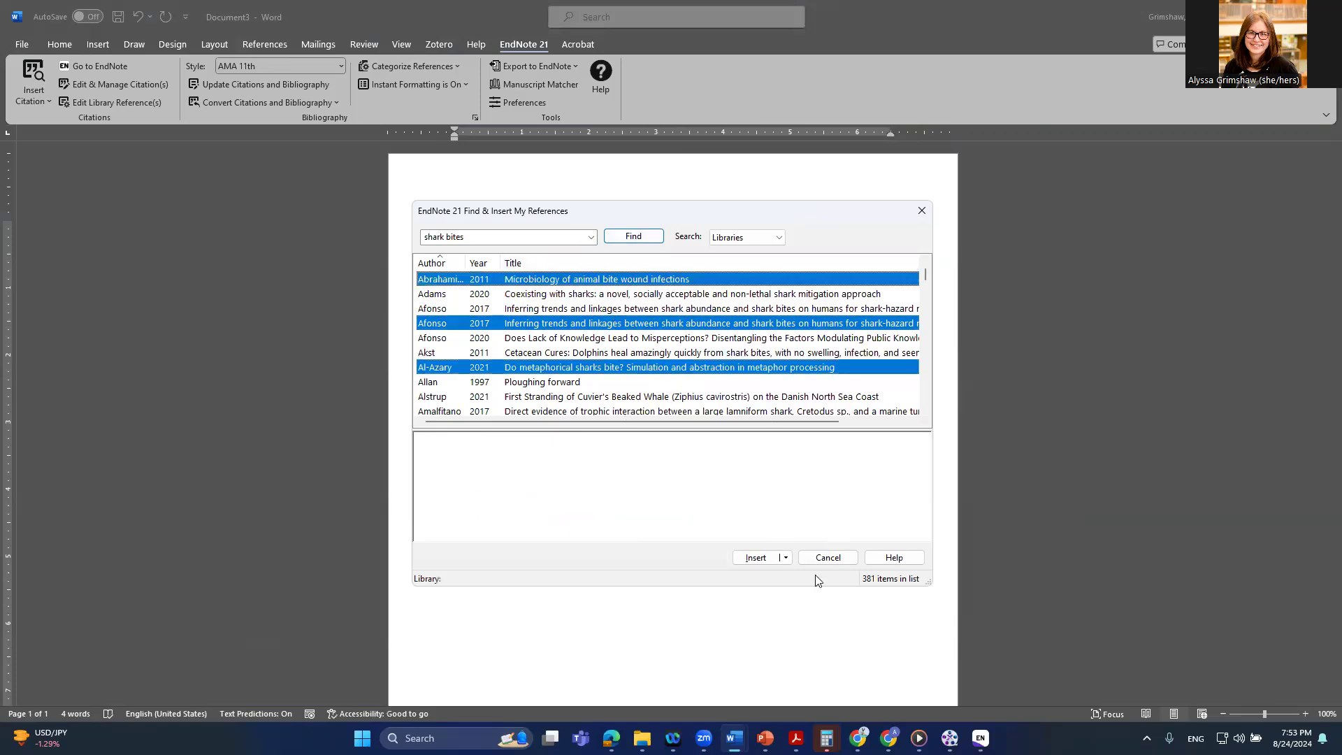
click(755, 559)
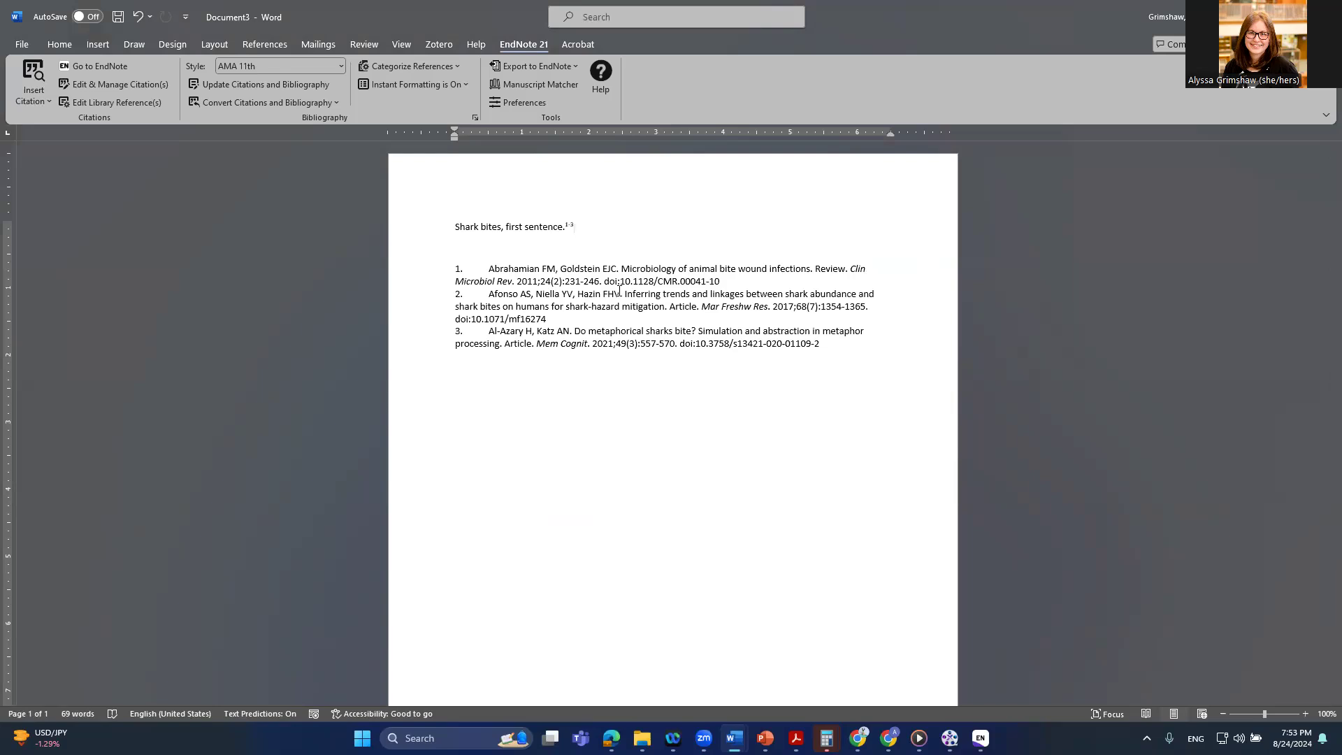
Add the sentence "Second sentence is way better than my first." before the cited first sentence
click(454, 227)
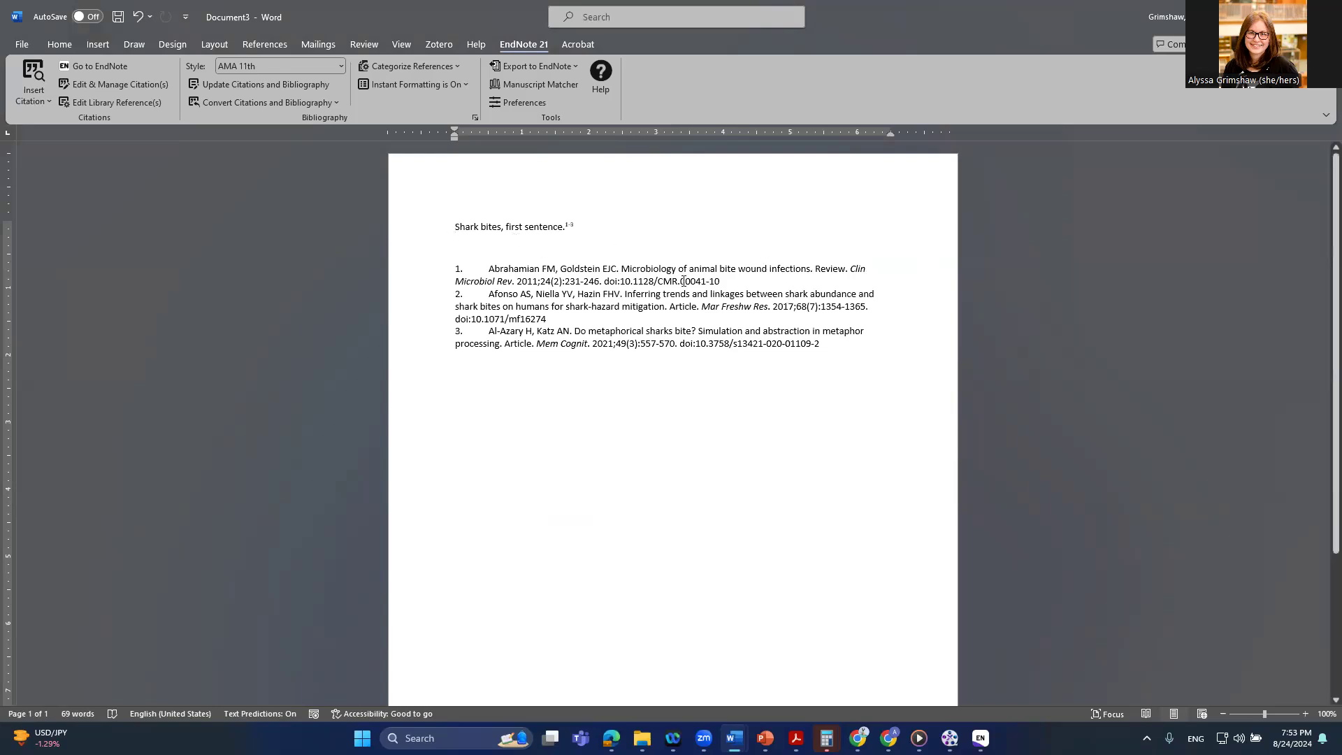
text(Second sentence )
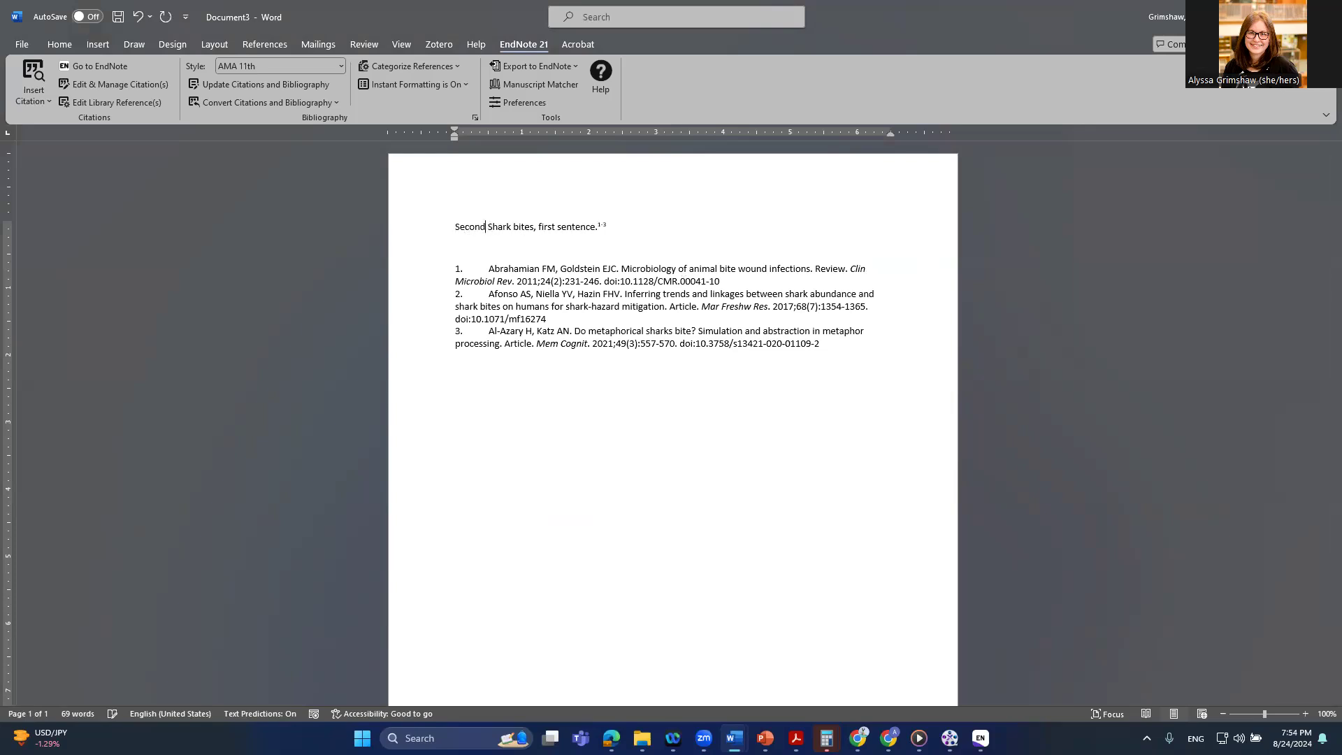
text(is way b)
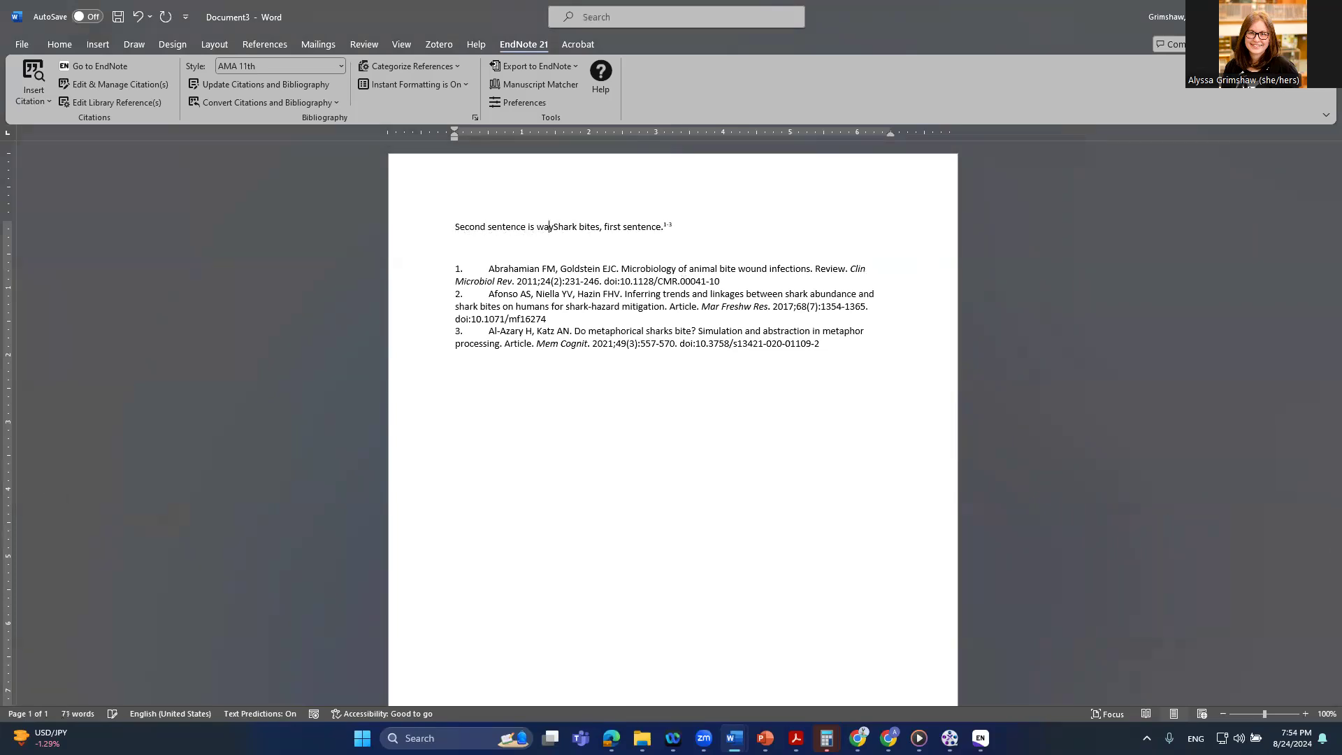
text(etter than my first.)
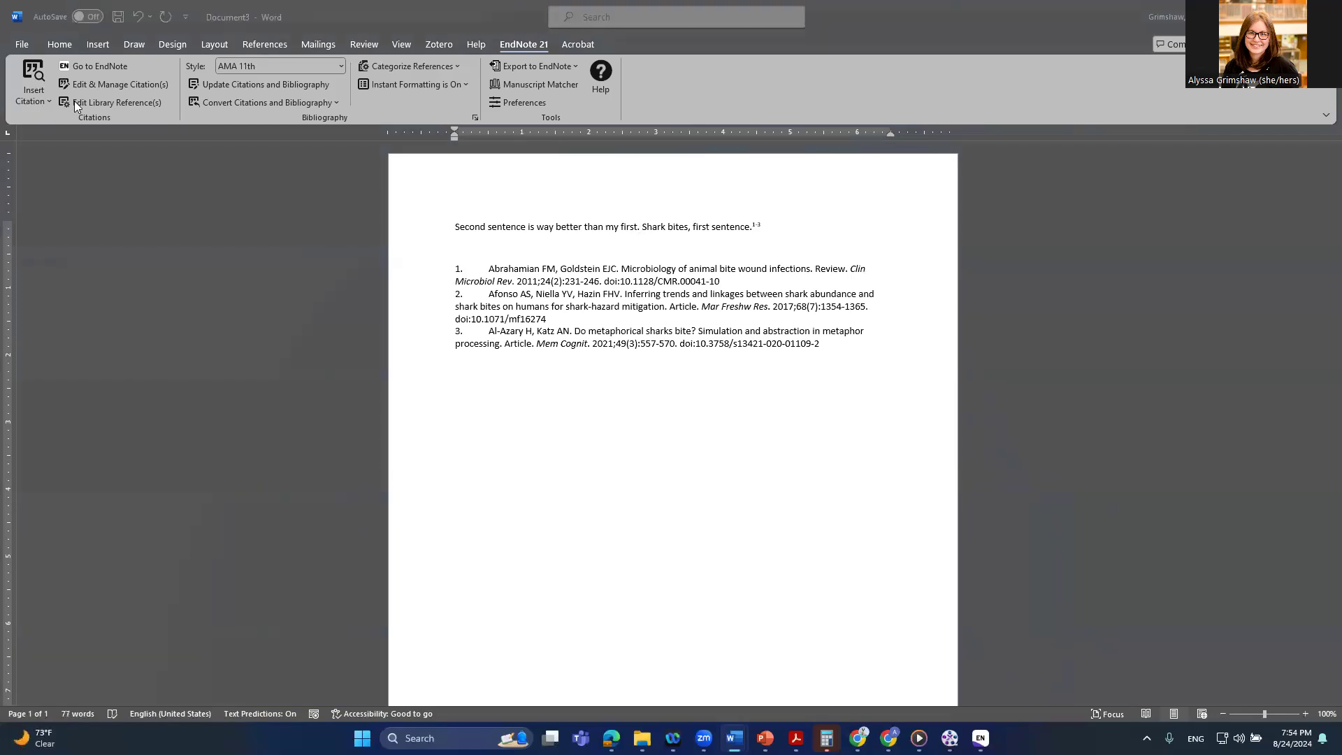
Insert citations for the "shortfin mako shark", "Who bit the boat?" and "Feeding kinematics" references from EndNote's SB- WOS group after the sentence ending "my first." in Word
key(alt+Tab)
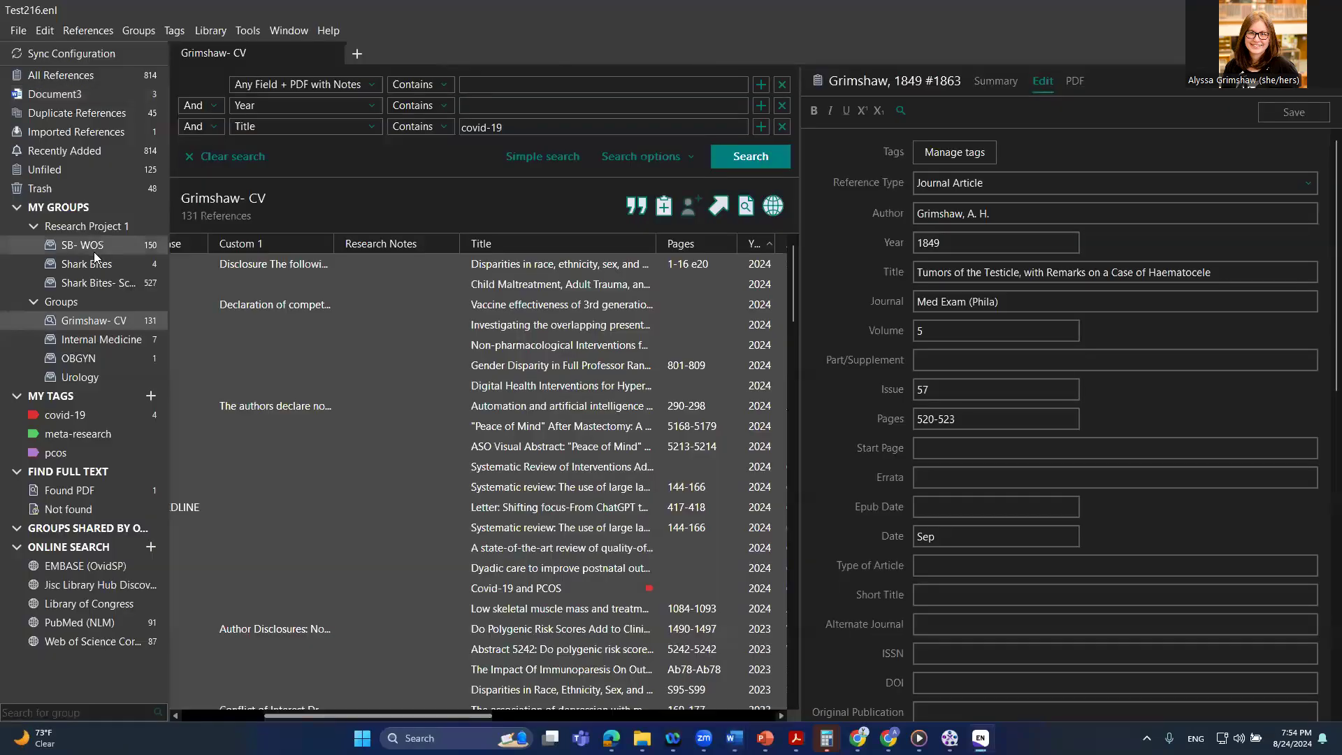
click(96, 253)
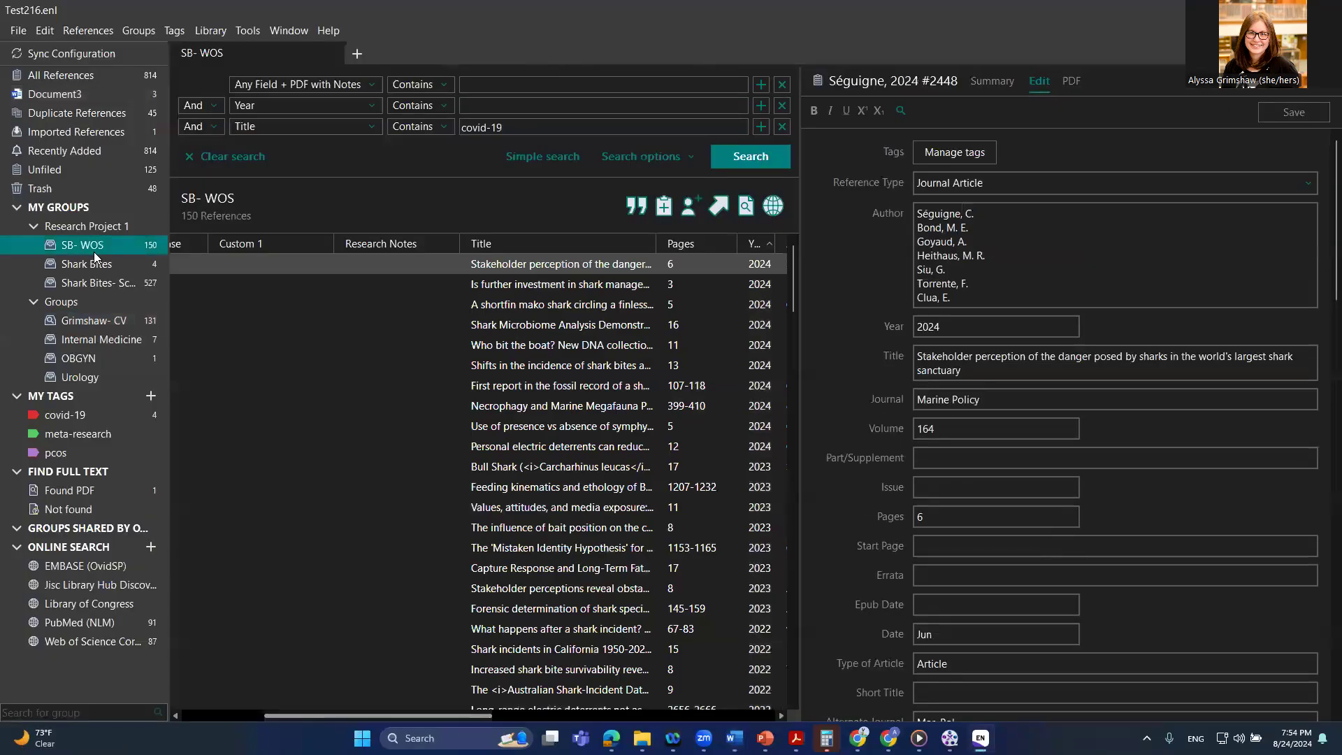
click(559, 307)
ctrl+click(544, 346)
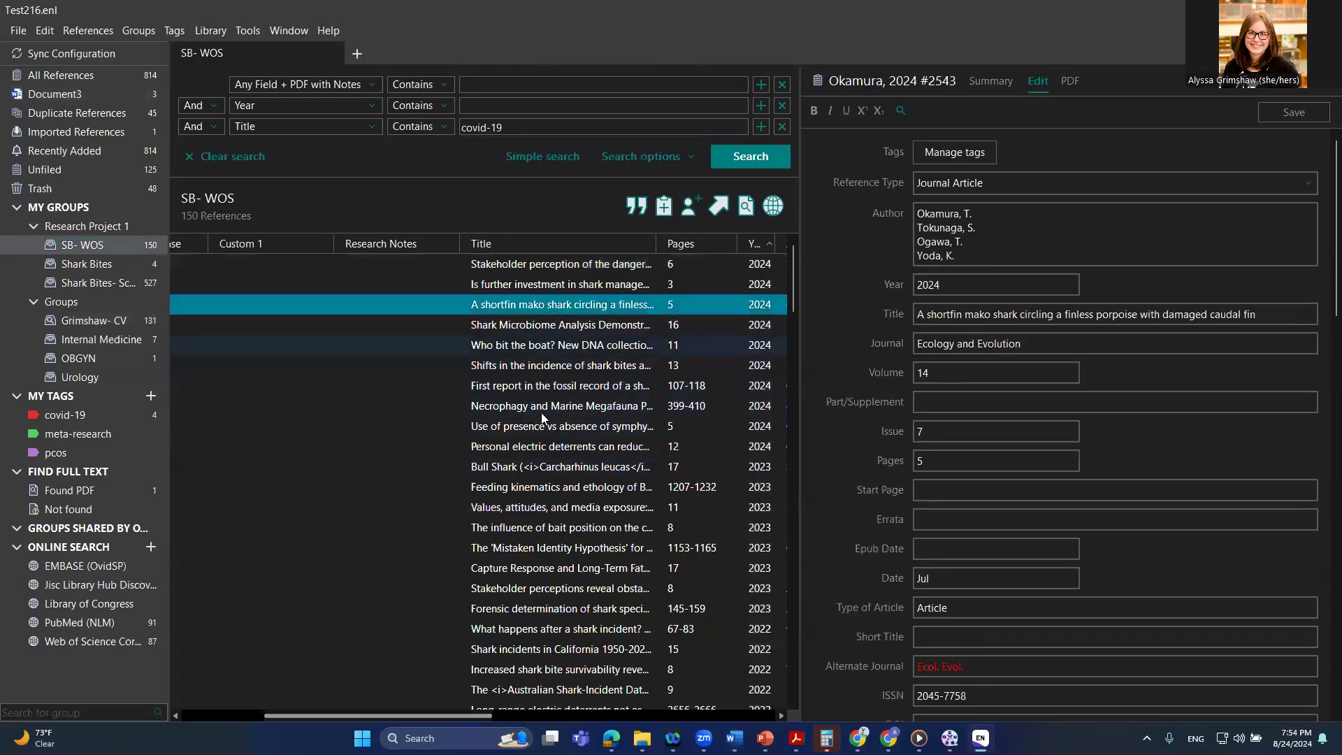
ctrl+click(527, 492)
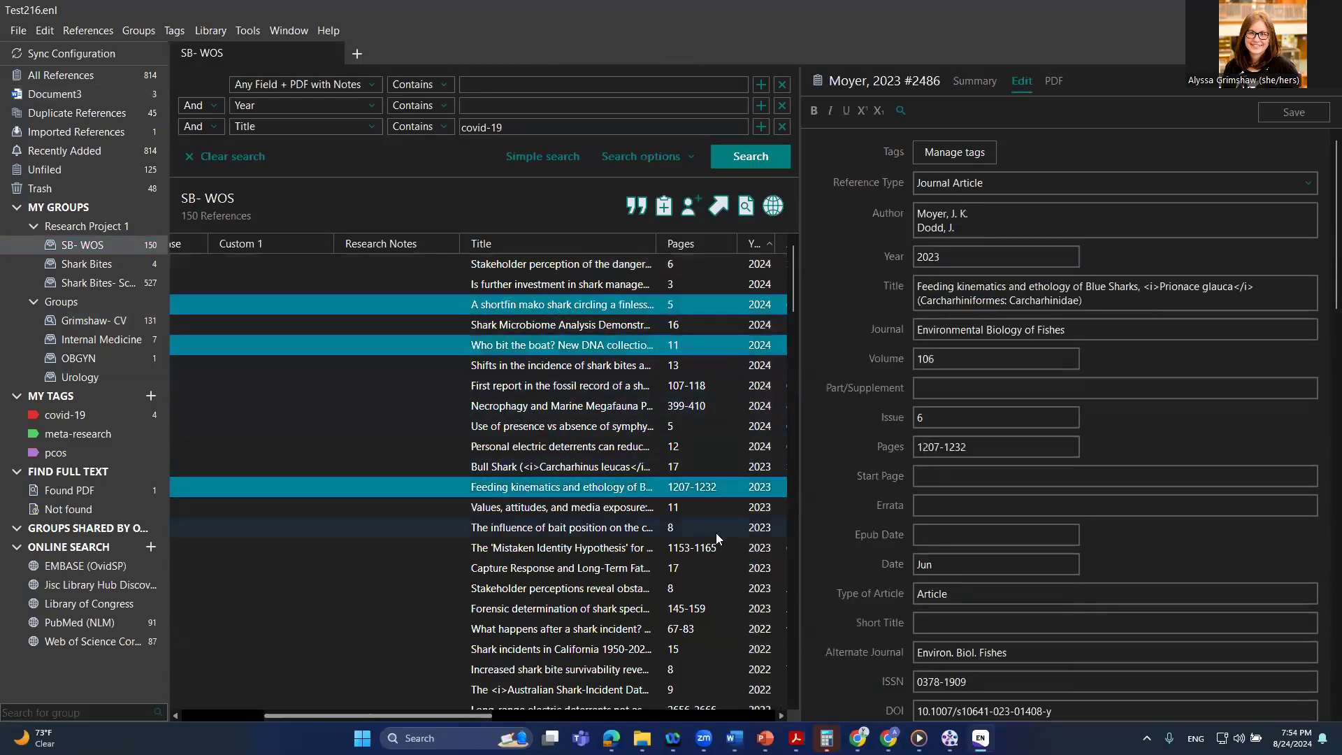
key(alt+Tab)
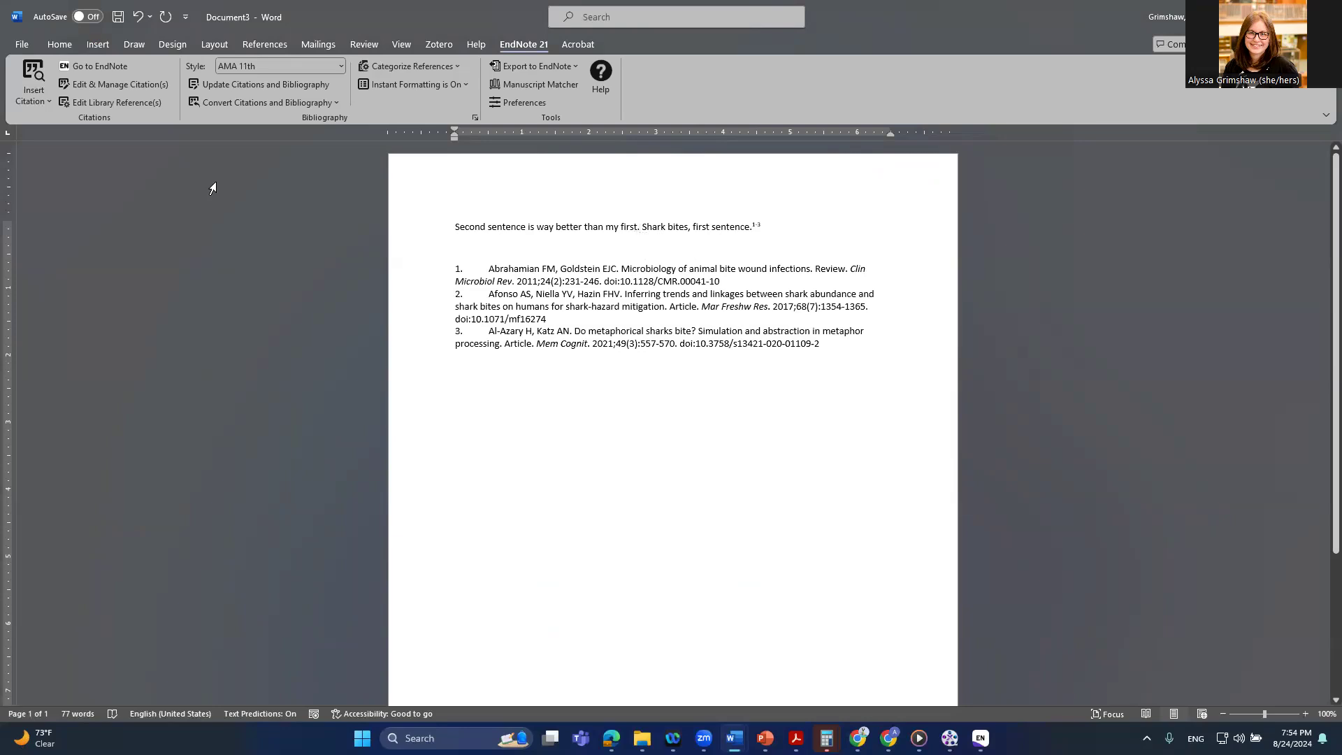
click(45, 98)
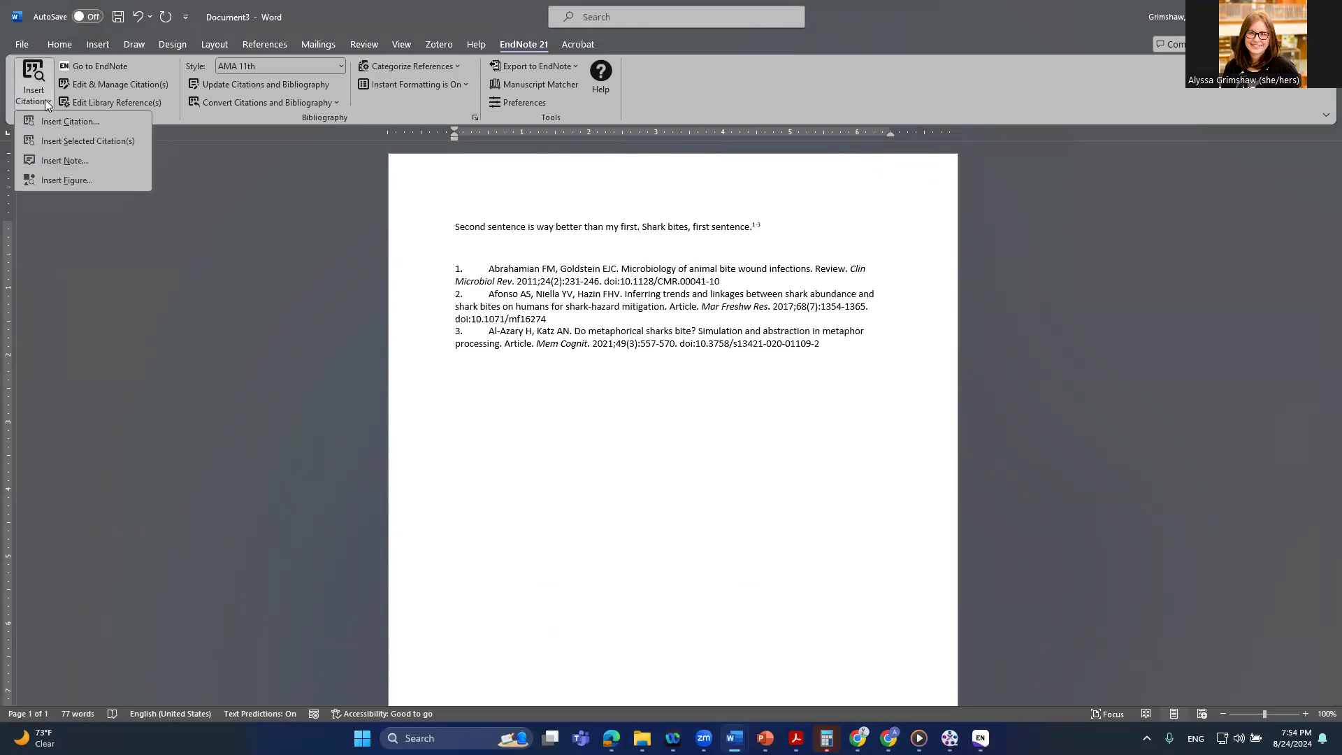
click(75, 134)
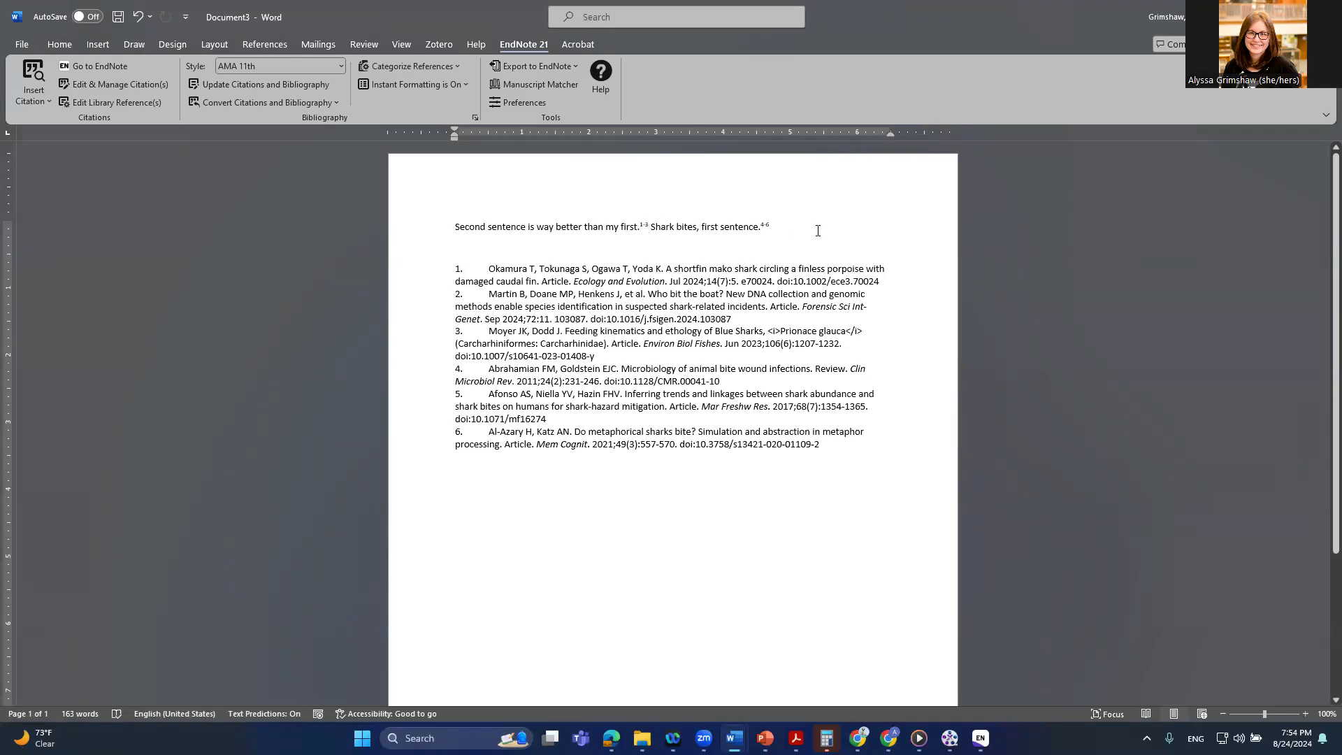
Shrink and rearrange the Word document and EndNote library windows so that both can be worked in together
double_click(907, 17)
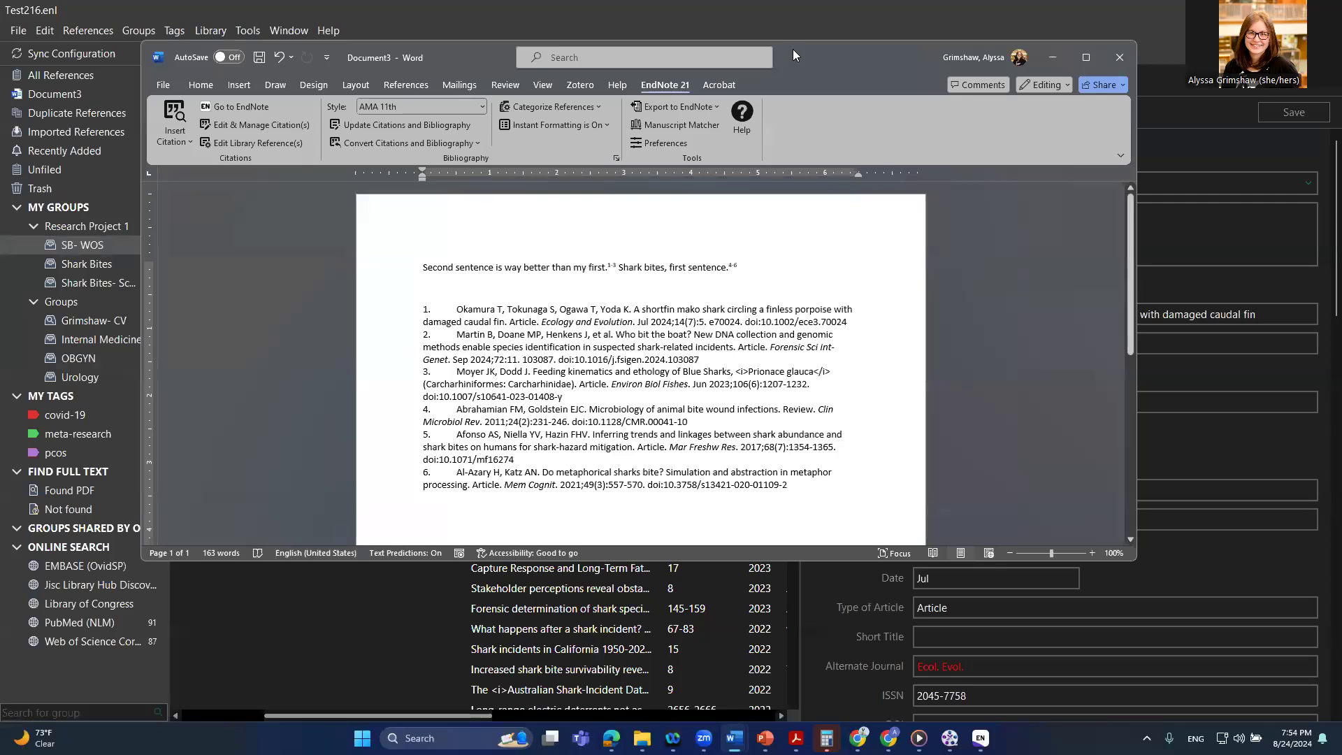
drag(792, 49, 652, 11)
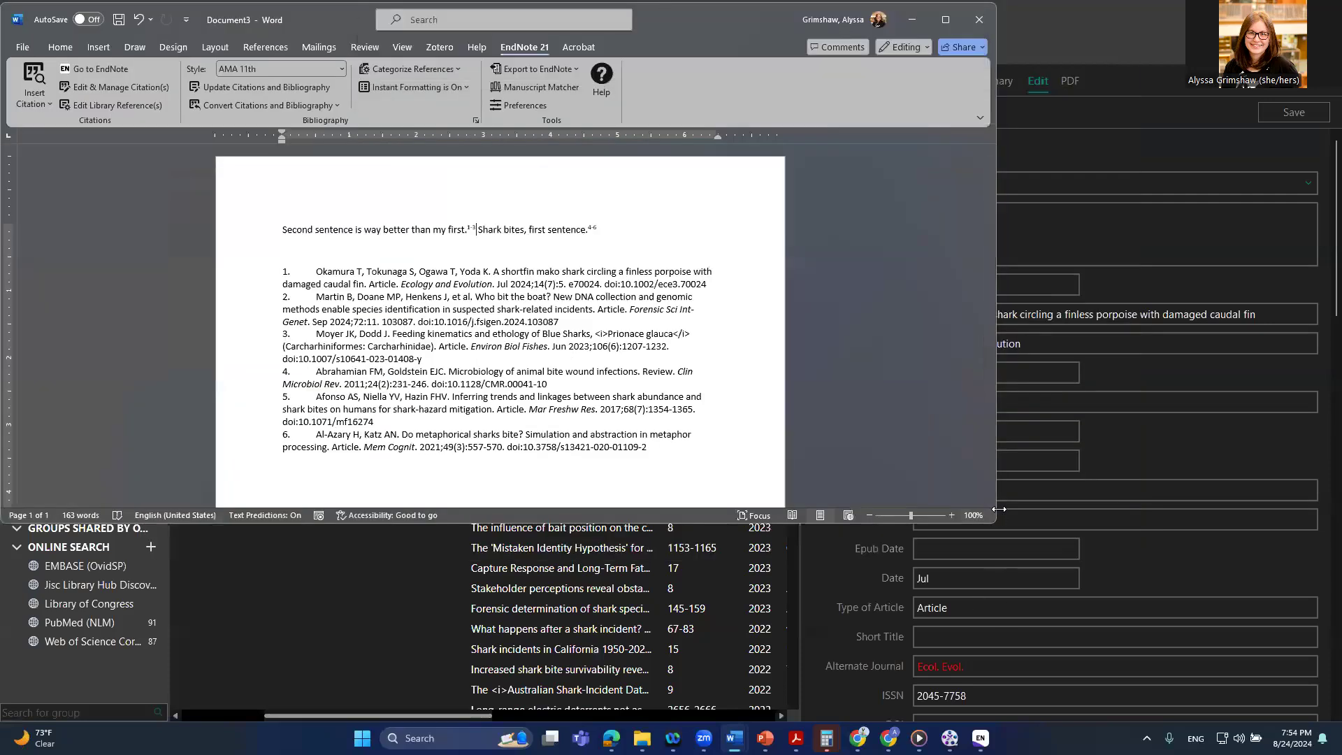
drag(999, 509, 451, 521)
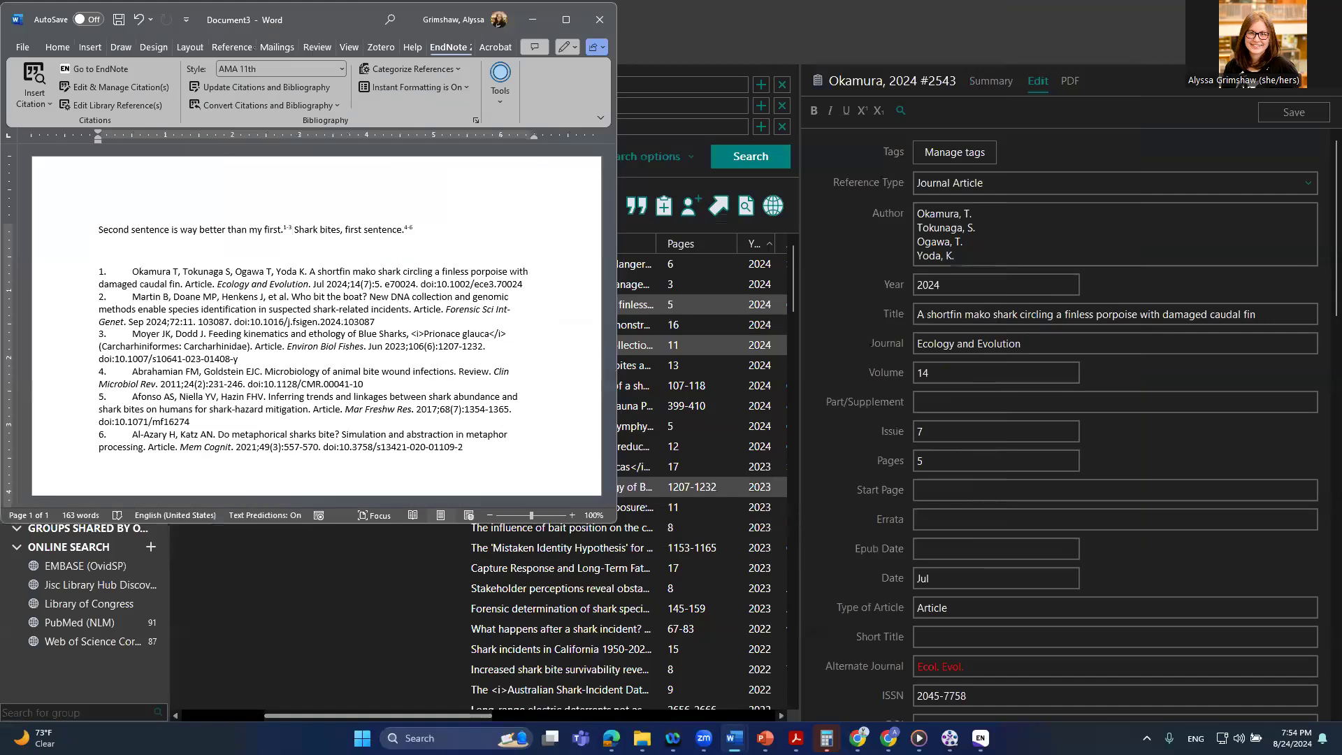
key(alt+Tab)
key(super+Down)
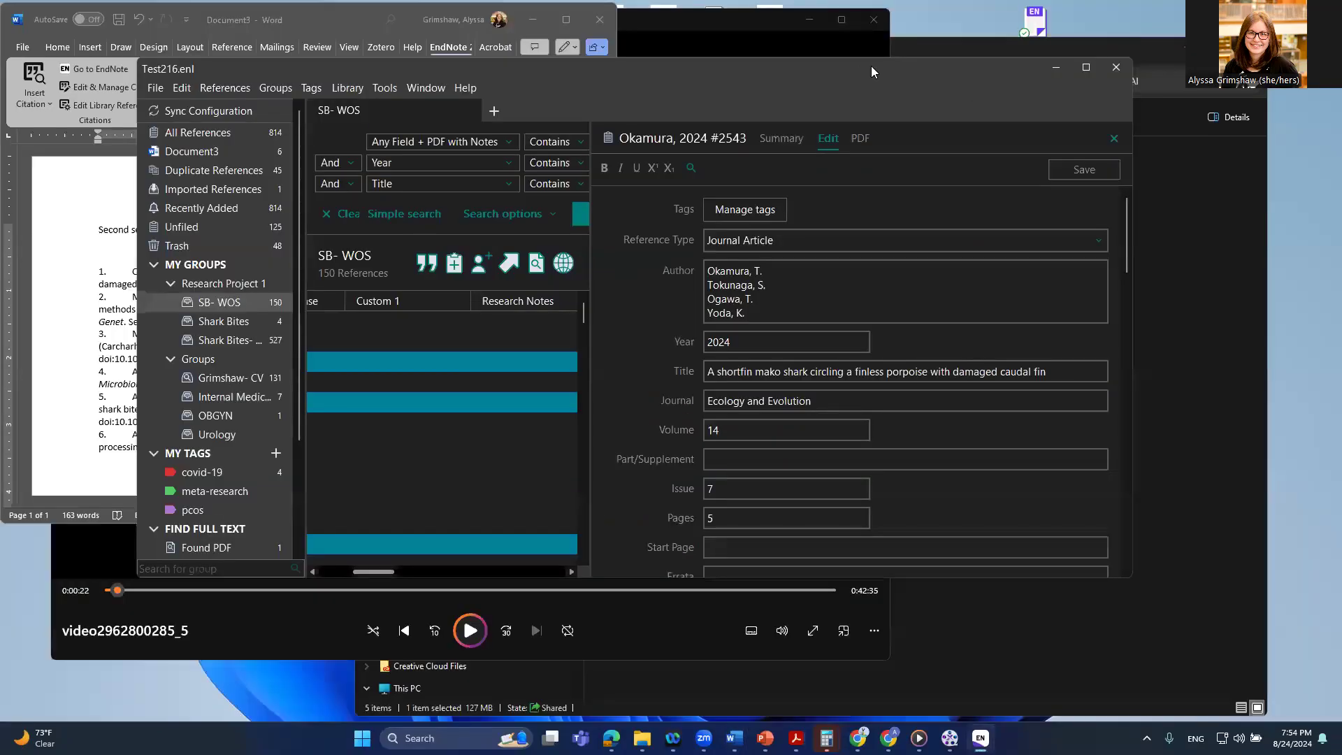
drag(871, 65, 1107, 8)
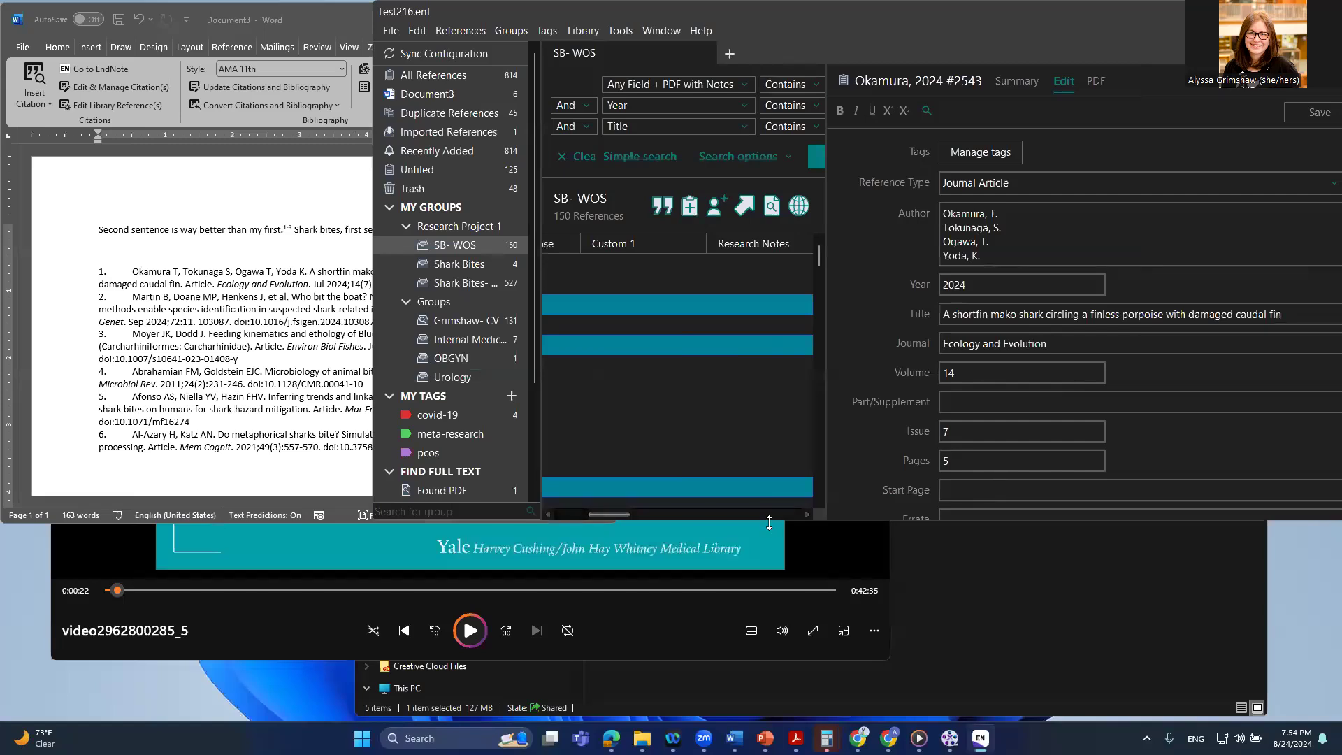
drag(769, 523, 769, 665)
click(656, 423)
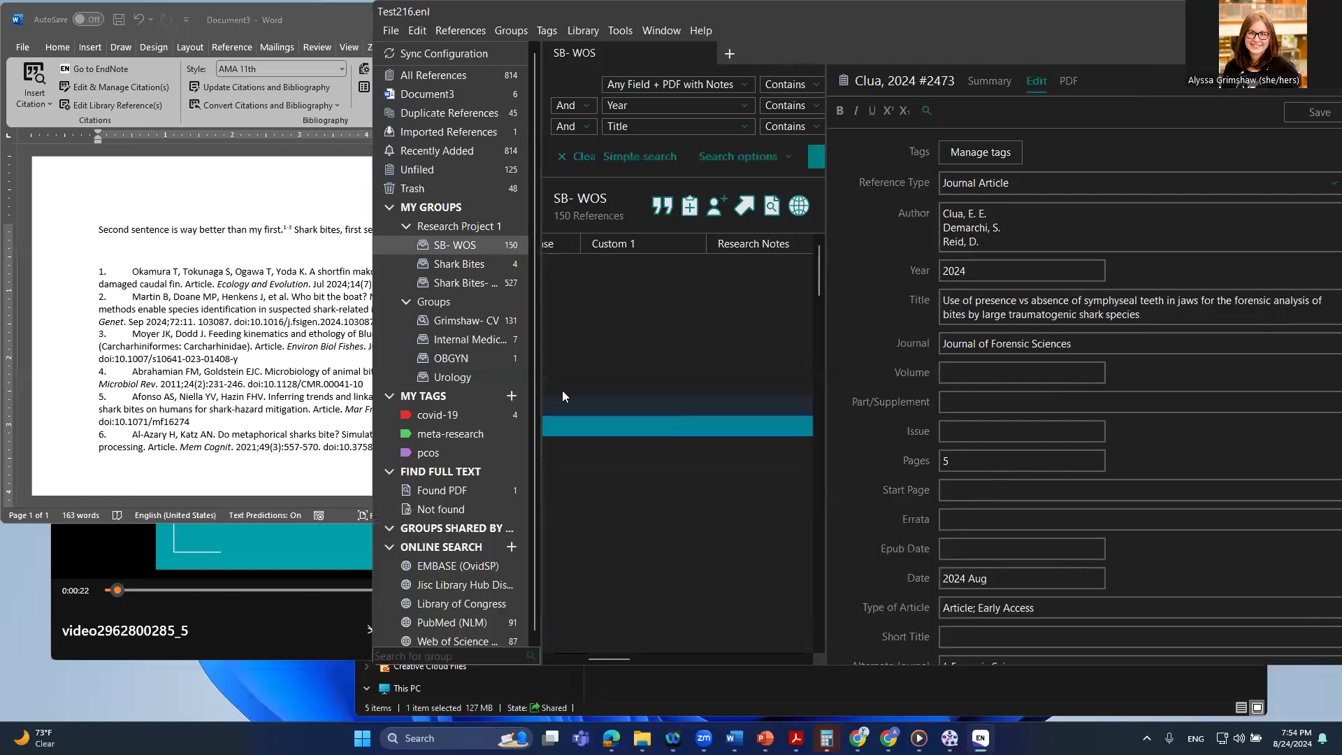
Add "Third sentence." to the end of the text and cite the EndNote reference "First report in the fossil record of a shark tooth embedded in a pinniped bone" there
click(102, 234)
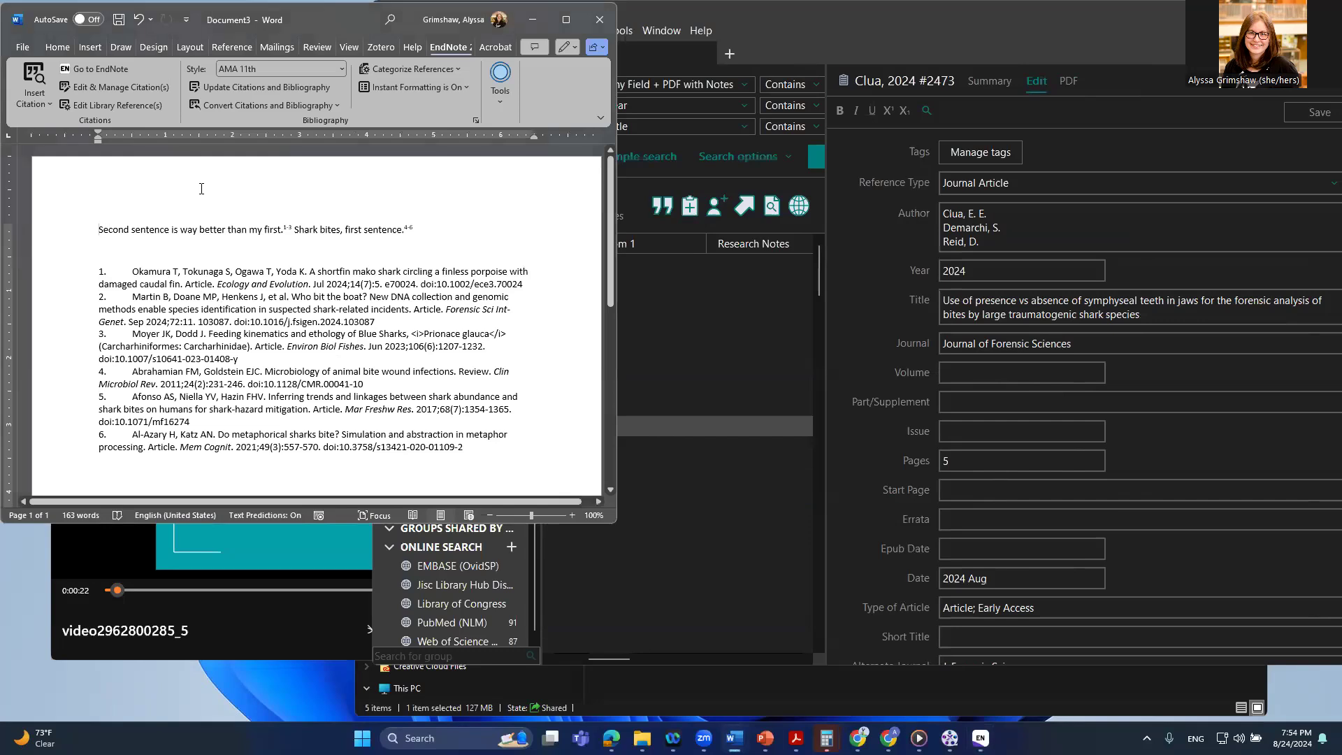
text(Third sentence.)
click(668, 350)
click(634, 340)
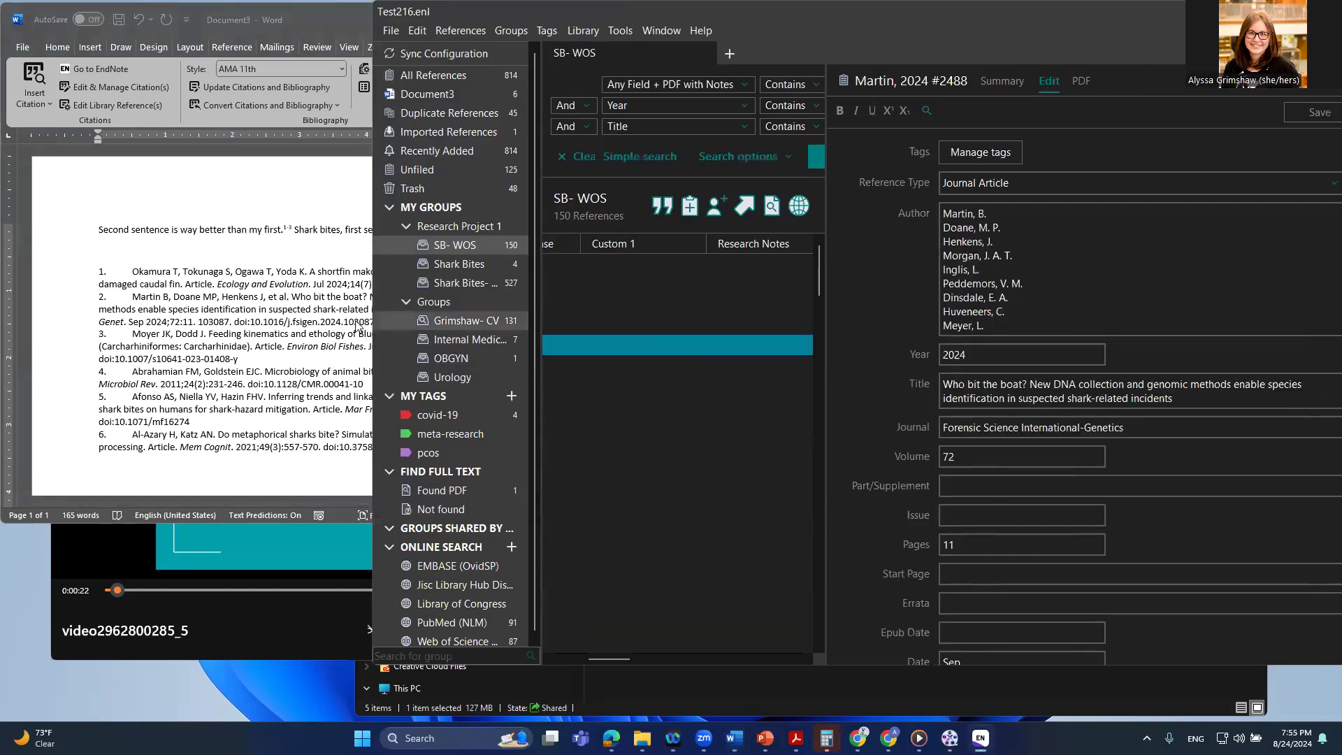
click(352, 102)
click(730, 383)
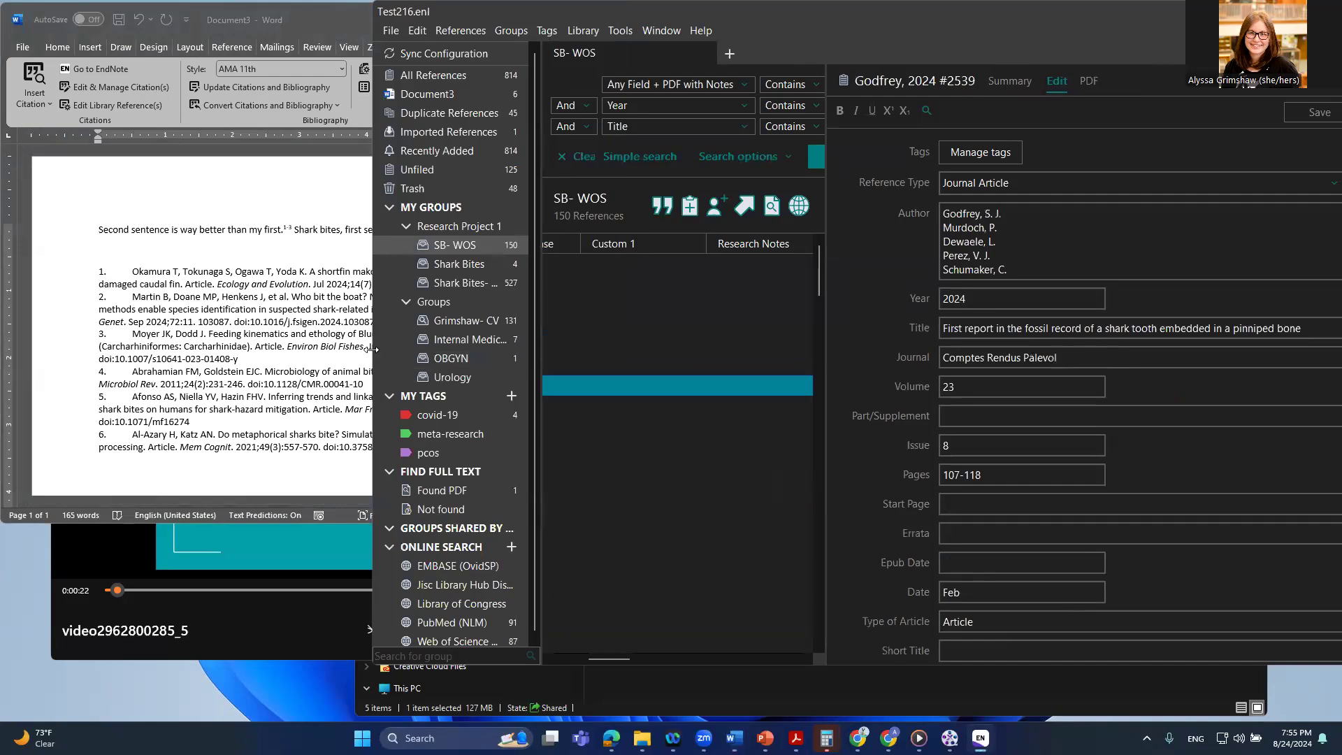
drag(371, 349, 595, 349)
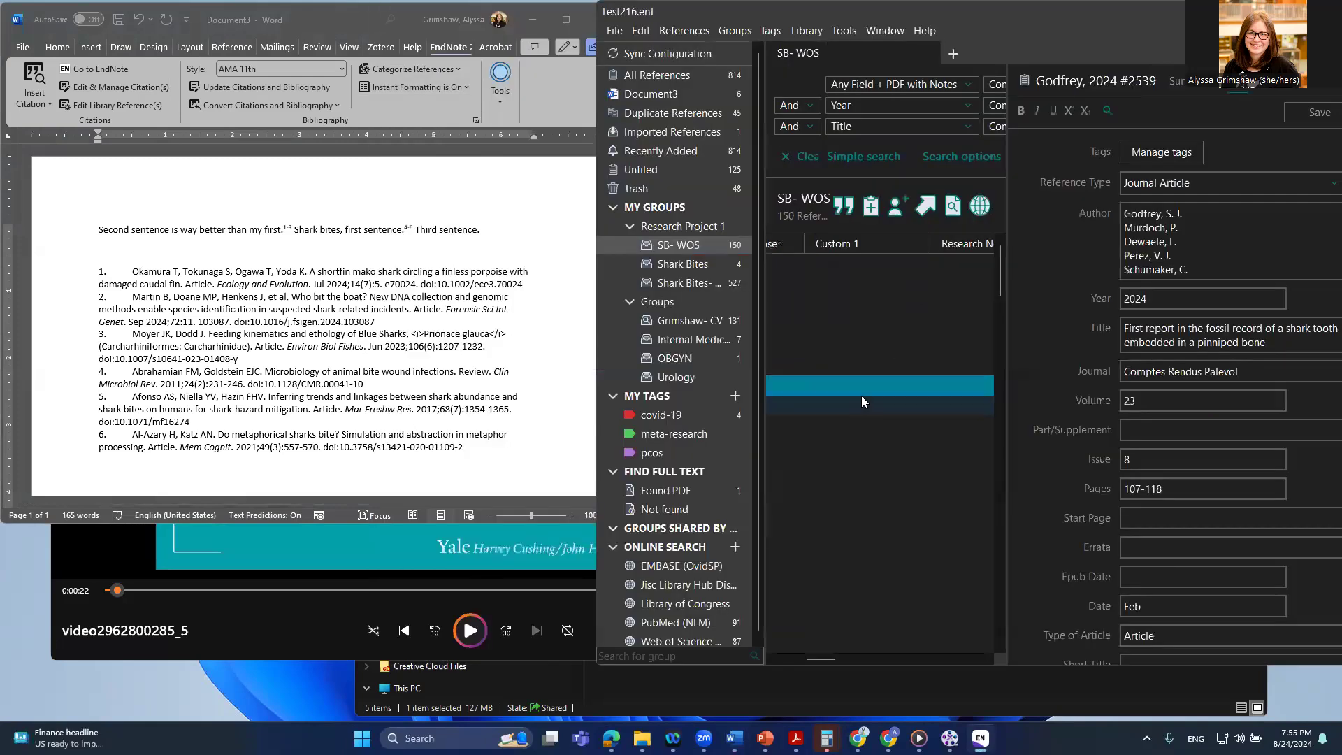
drag(824, 382, 481, 231)
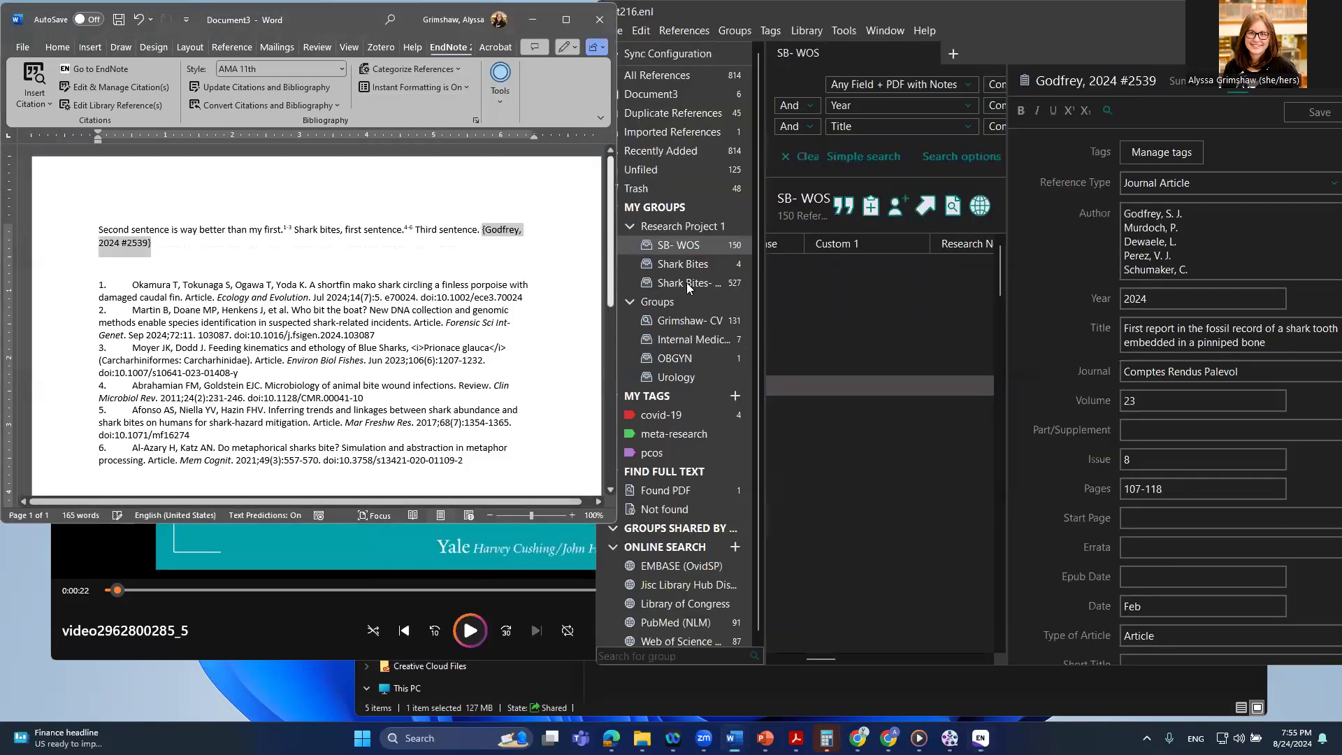
Update the citations and bibliography, remove the extra space before the third sentence's citation, and maximize the document window
click(266, 89)
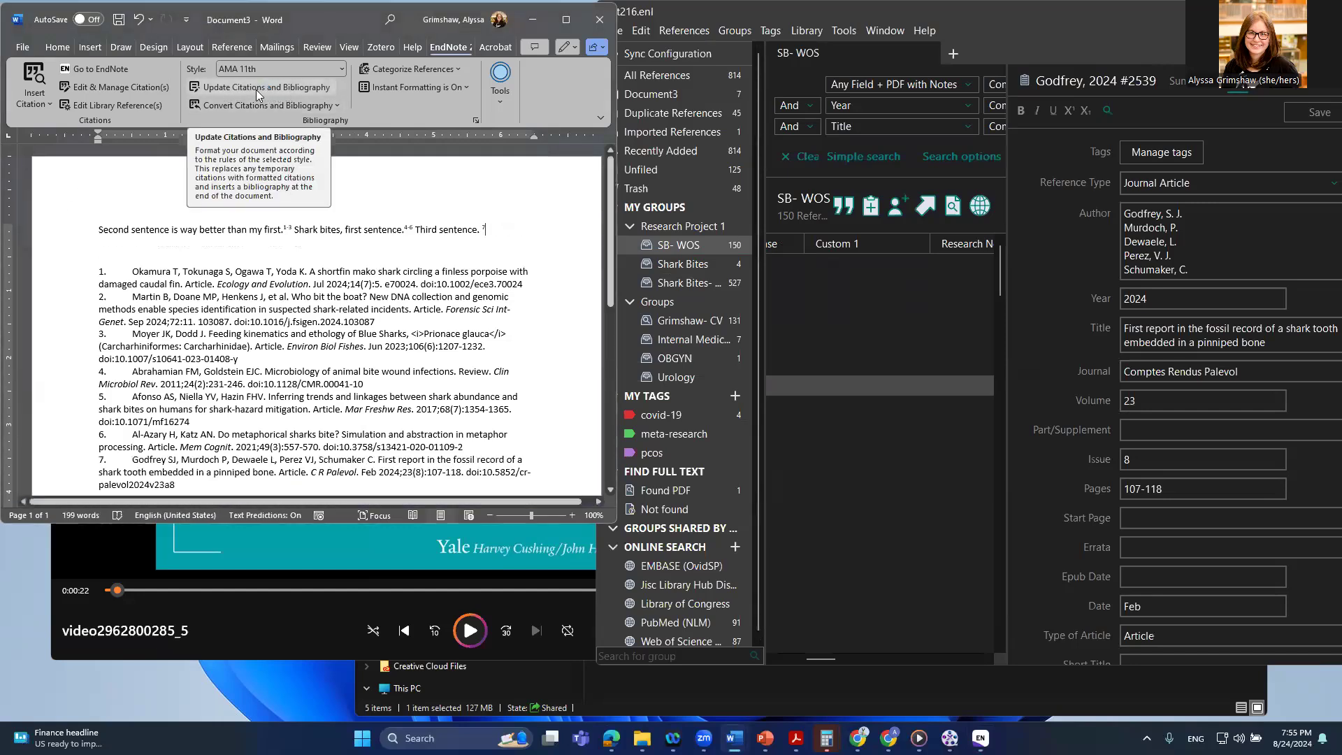
click(487, 226)
key(BackSpace)
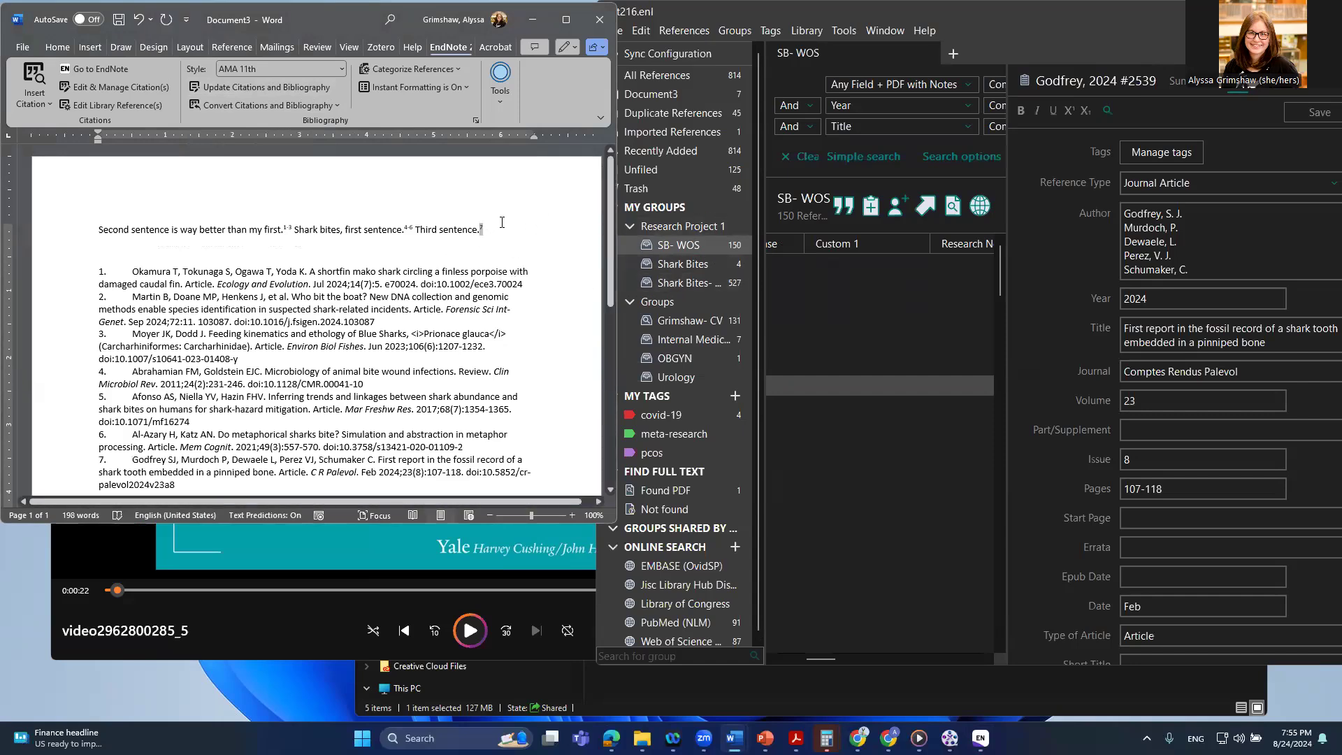
click(569, 19)
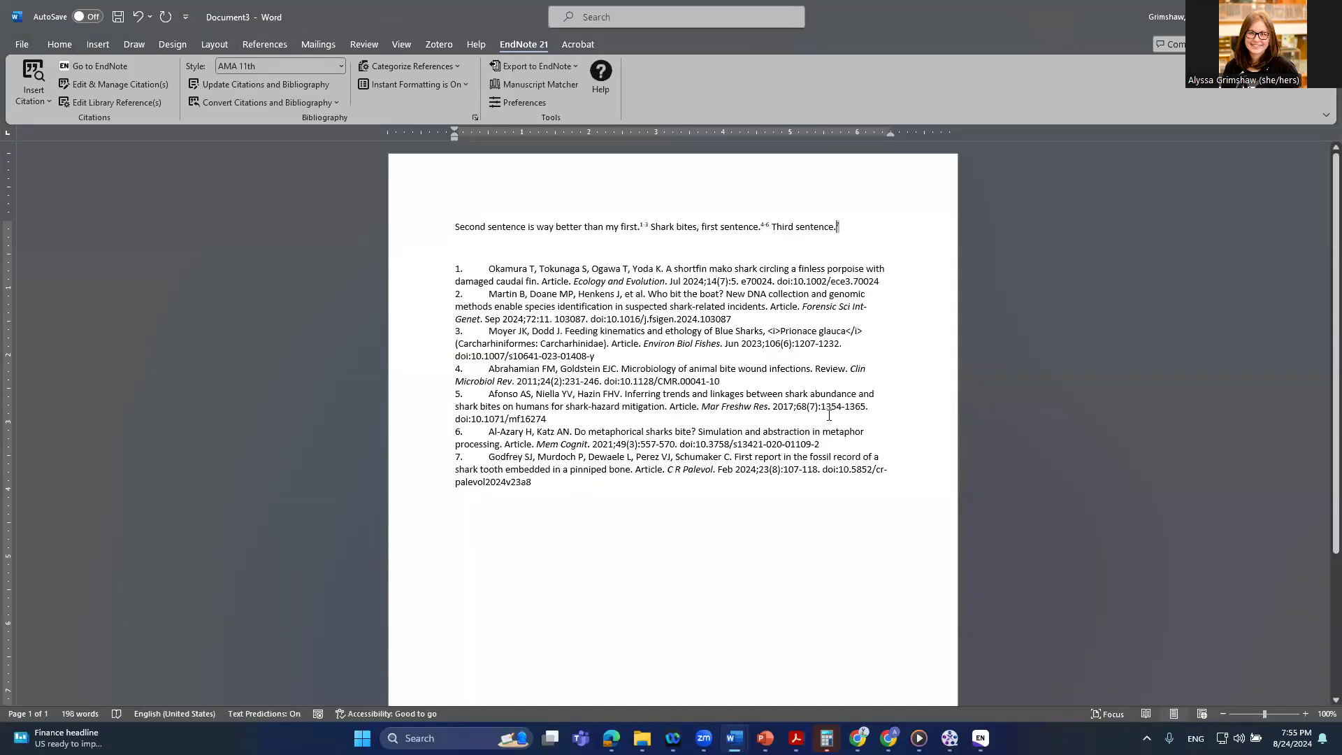
click(753, 471)
click(432, 524)
click(669, 226)
Remove the 2017 "Inferring trends and linkages" reference from the citation group after "Shark bites, first sentence."
click(765, 222)
right_click(763, 226)
mouse_move(839, 451)
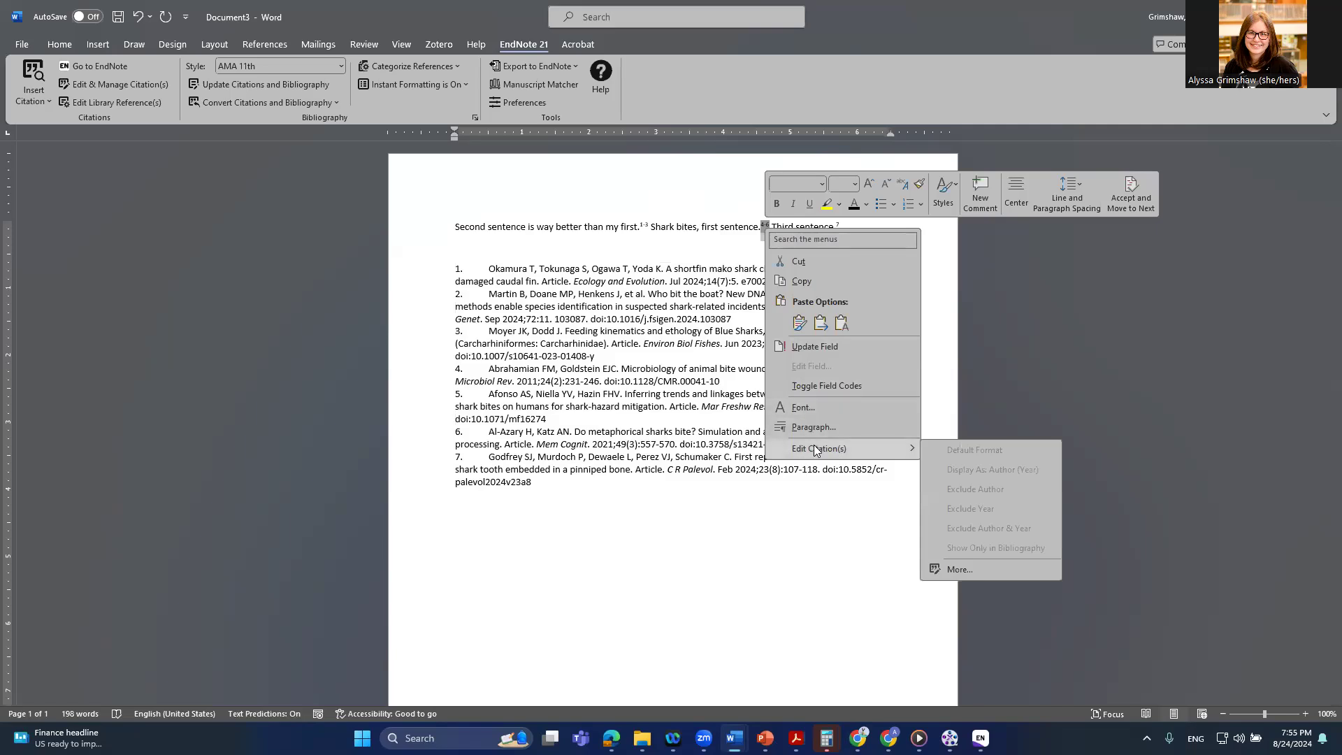
click(964, 576)
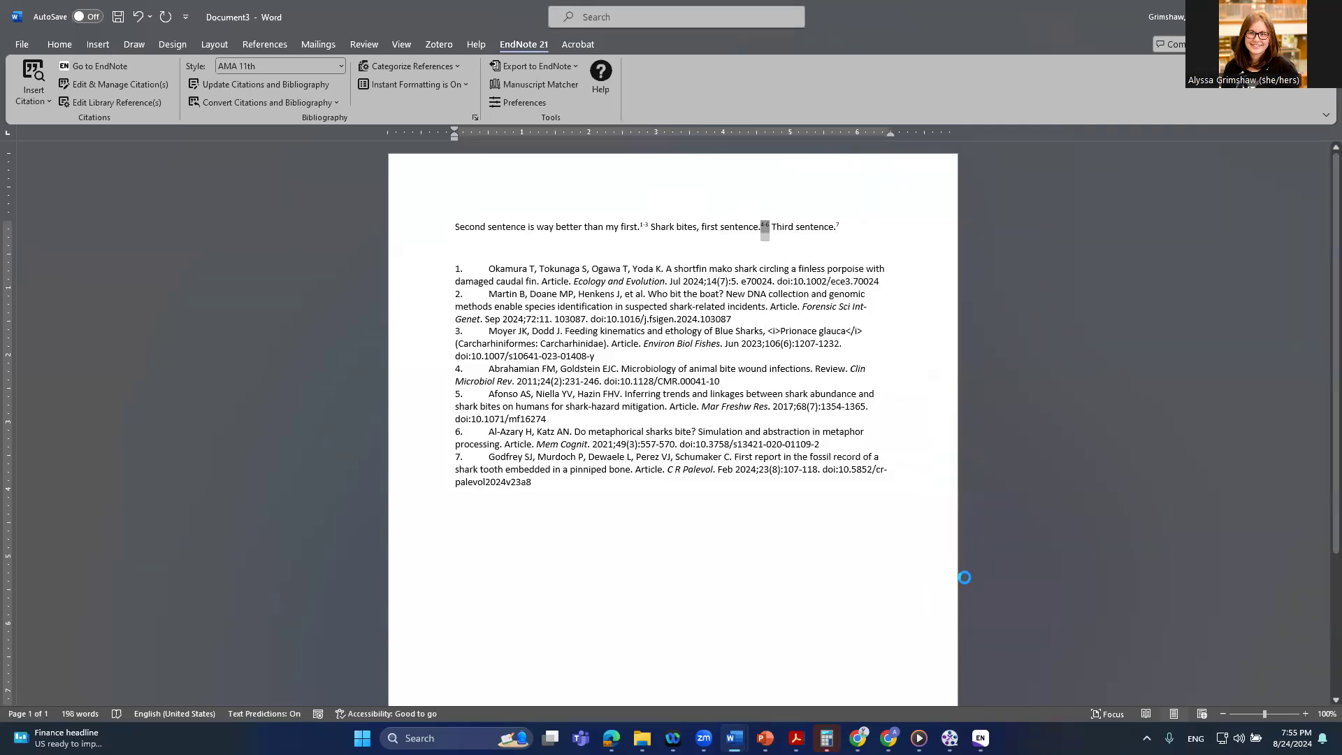
scroll(549, 276, down, 1)
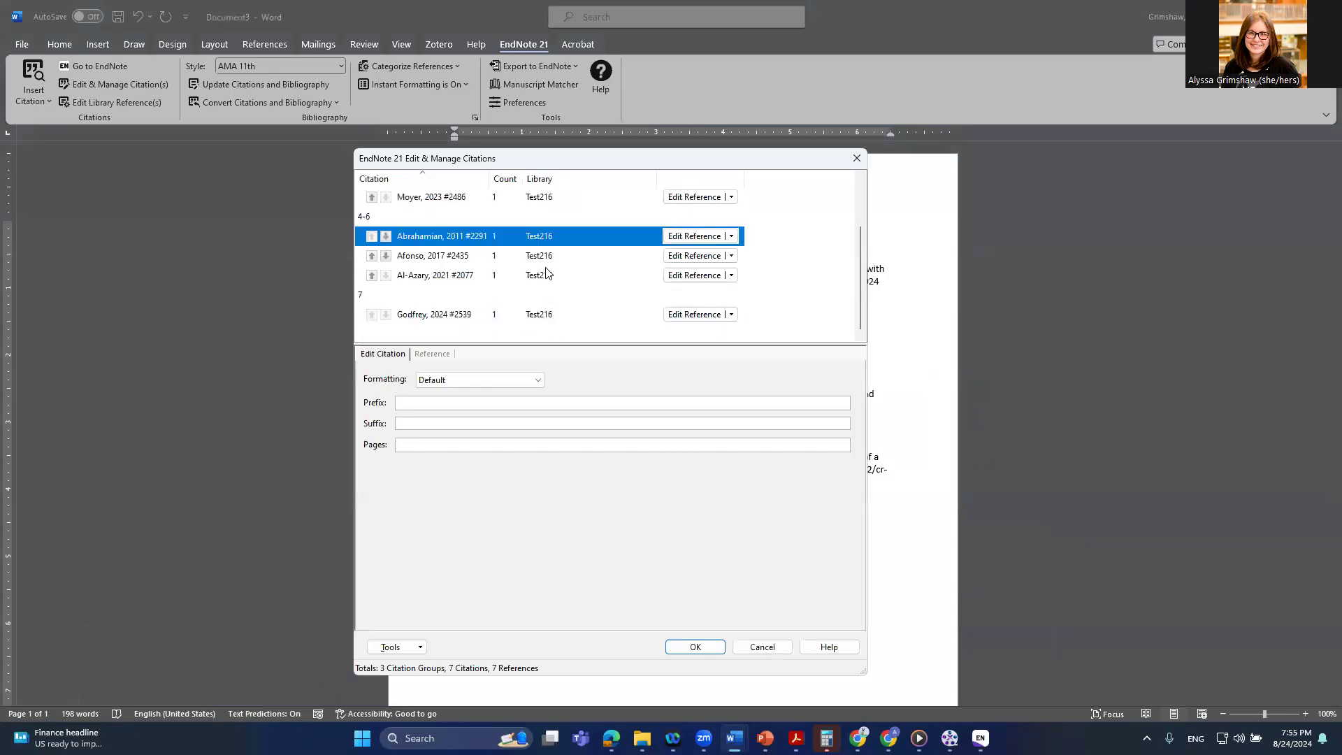
scroll(552, 287, up, 1)
scroll(553, 286, down, 1)
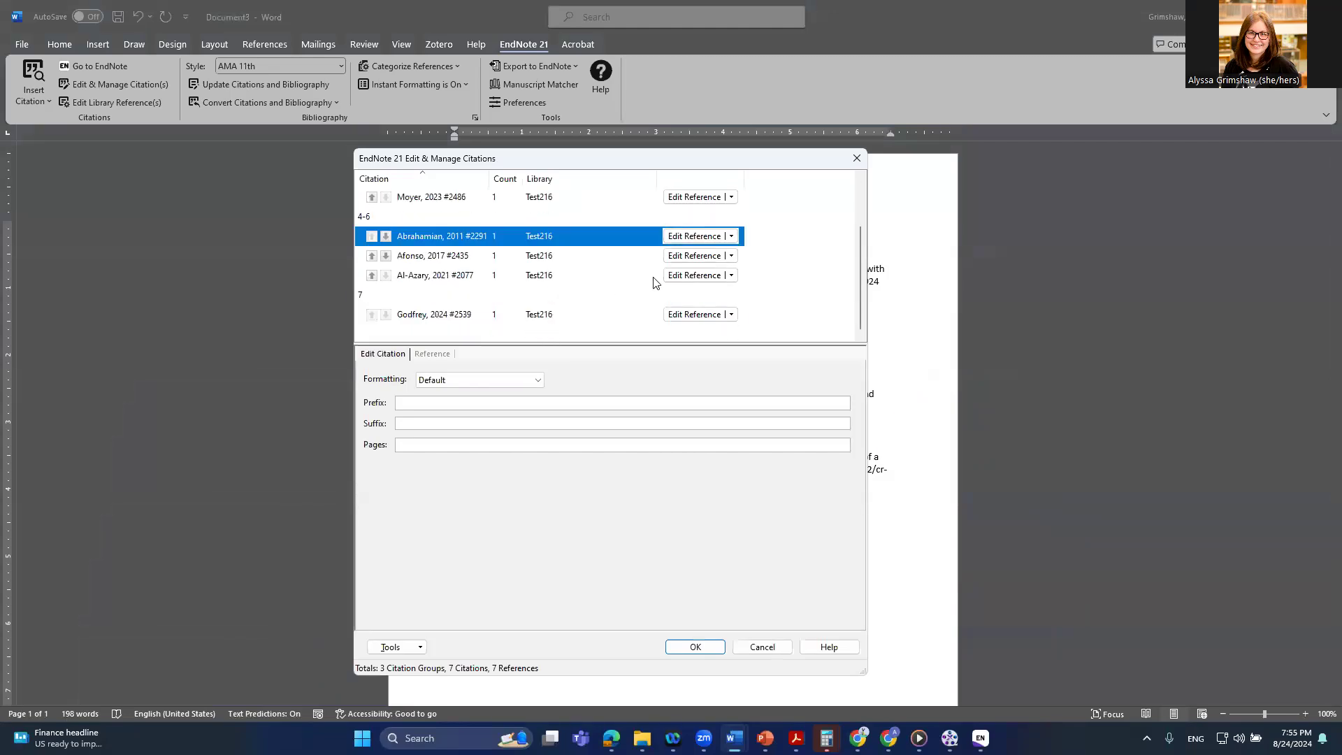
click(731, 256)
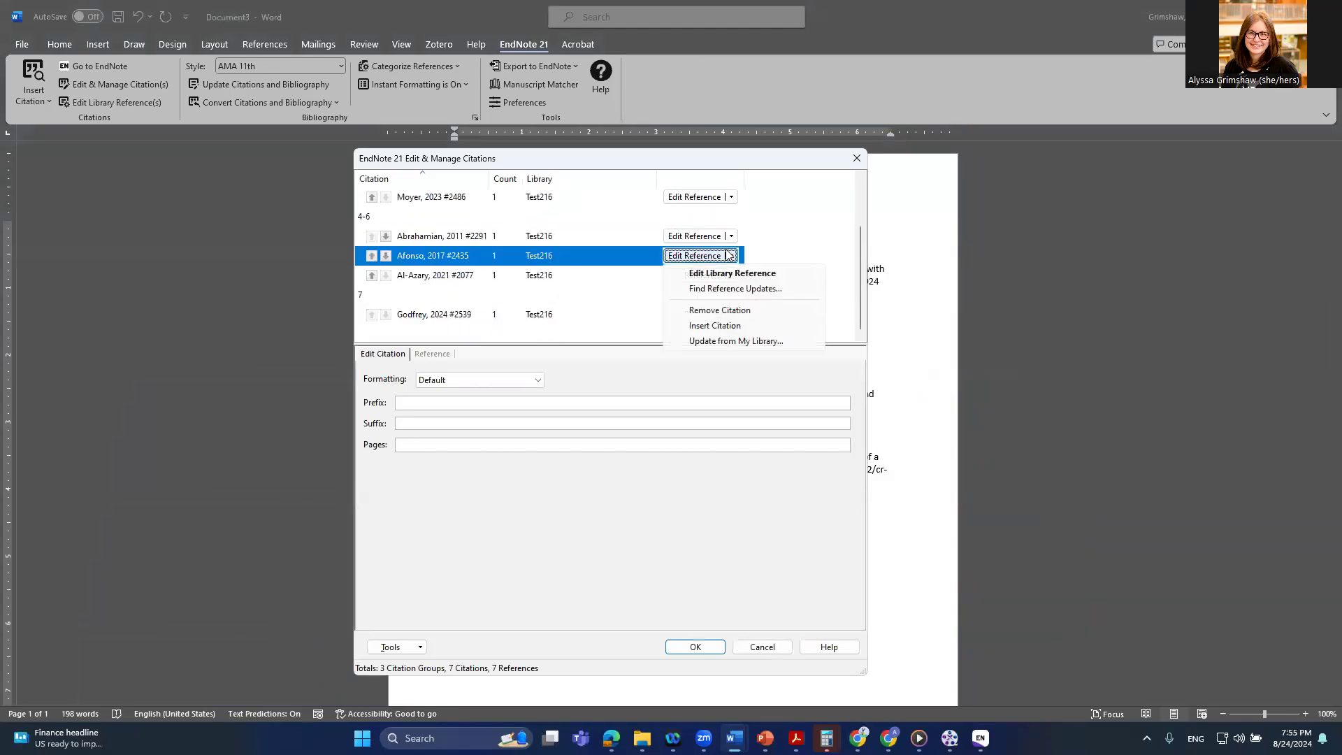
click(724, 310)
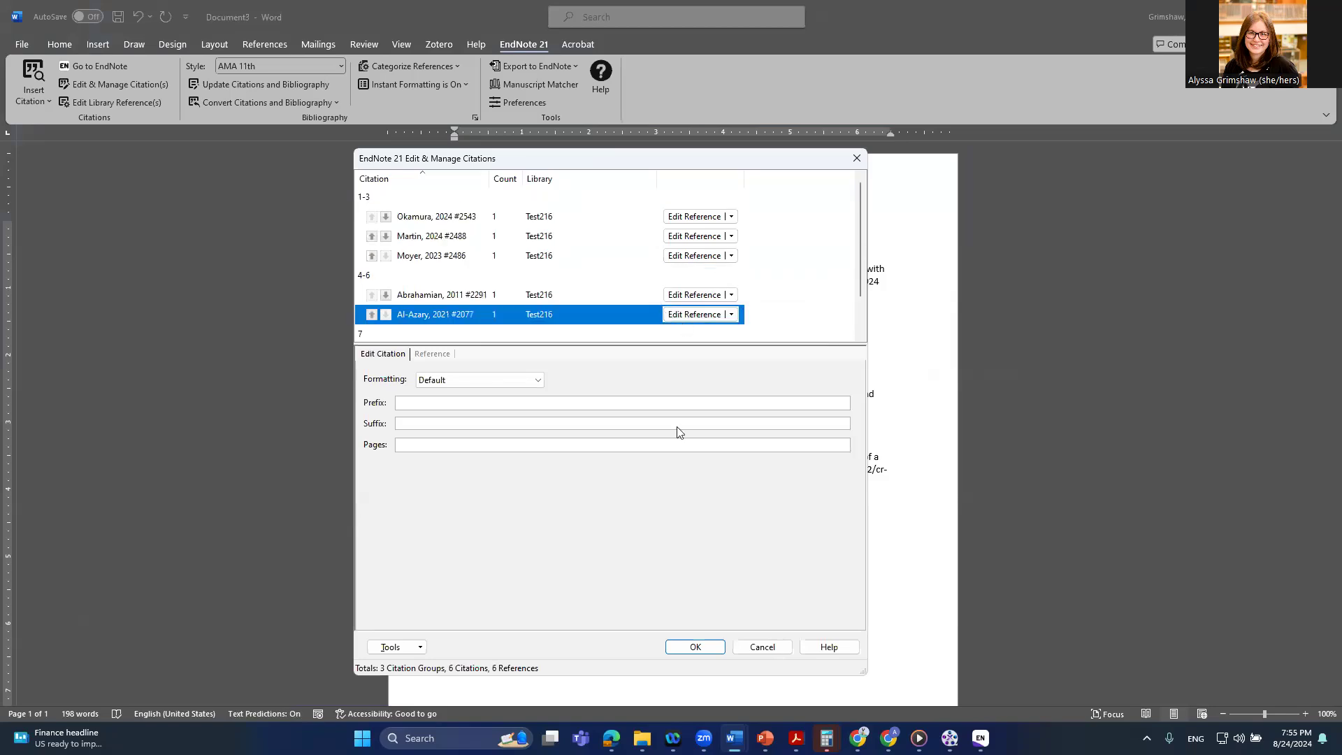
click(703, 652)
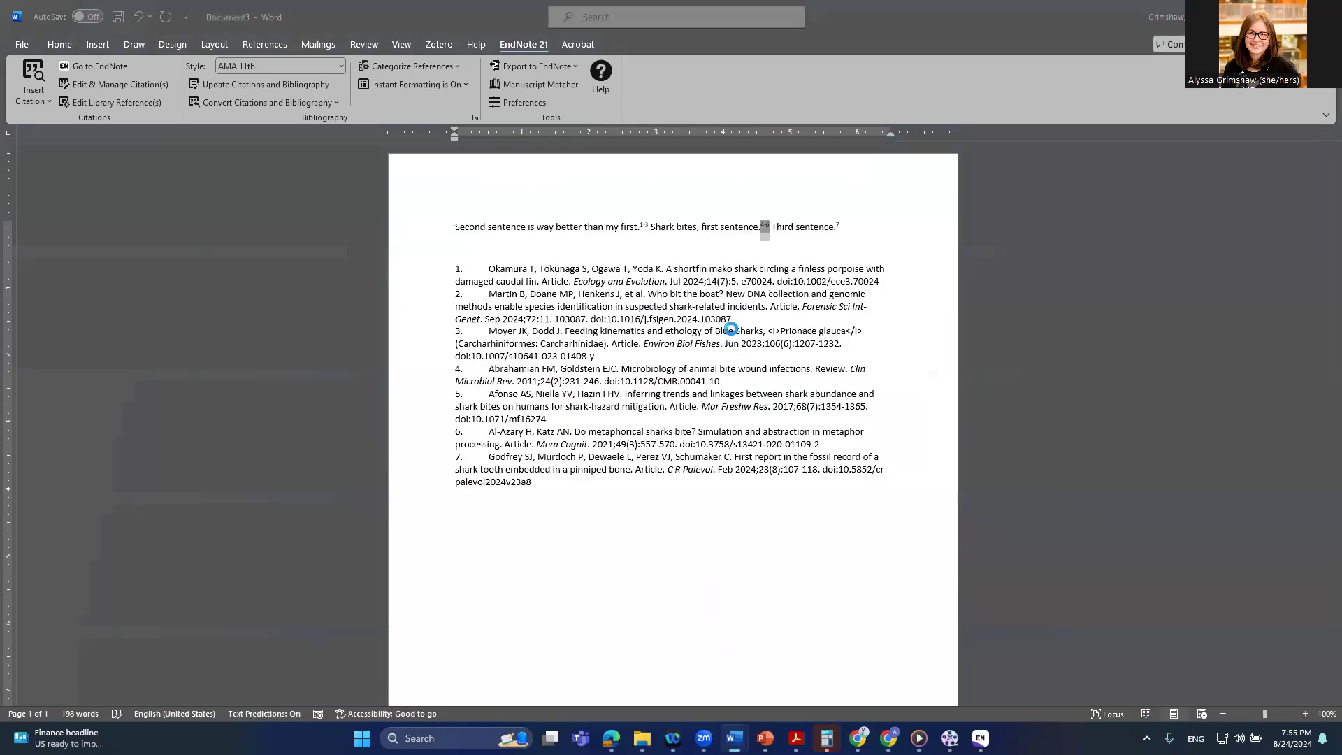
click(870, 219)
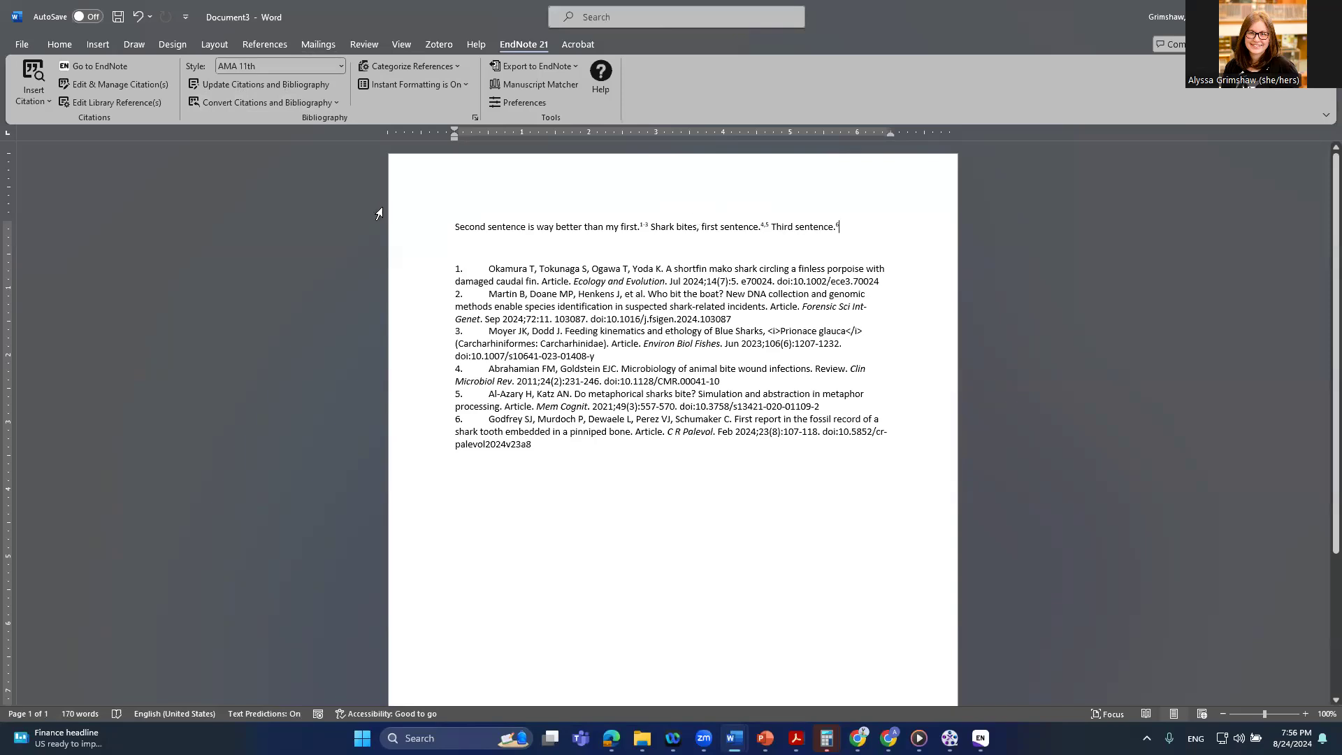
Switch the document's citation and bibliography style to New England J Medicine
click(335, 65)
scroll(292, 351, down, 1)
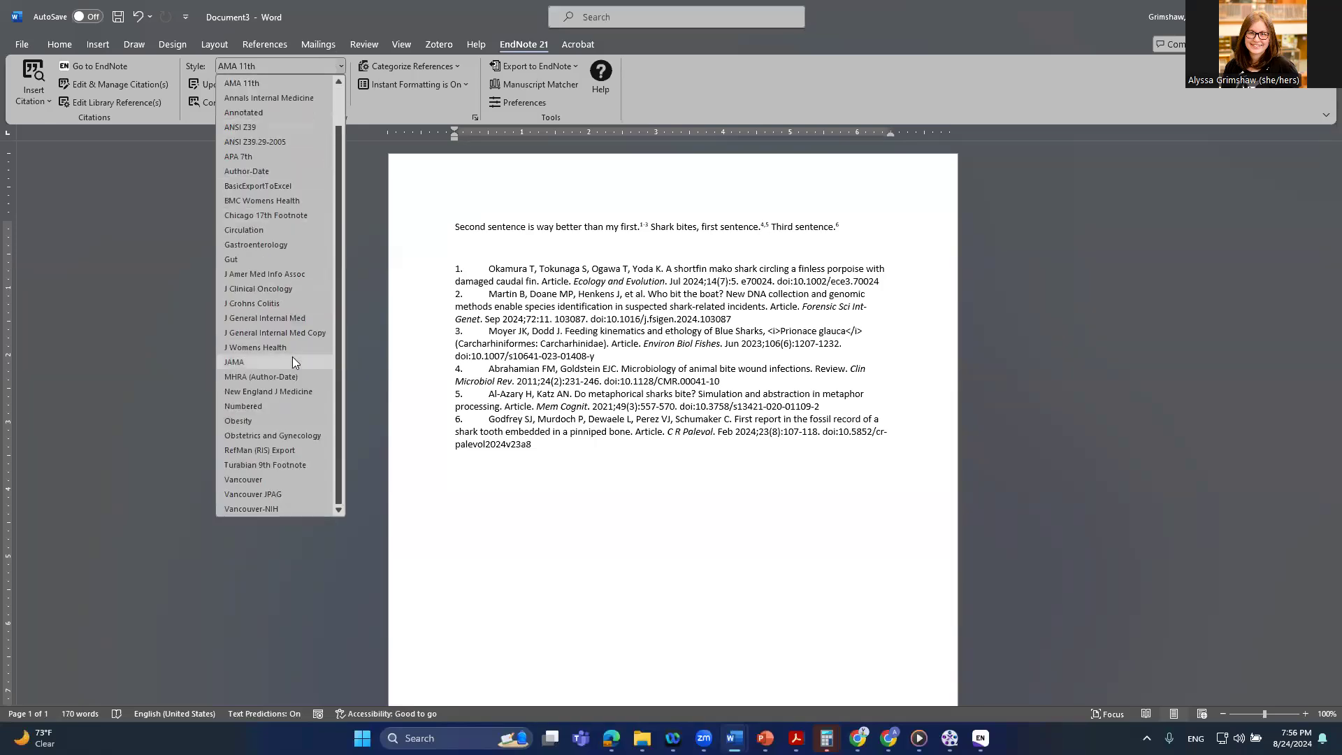
click(285, 390)
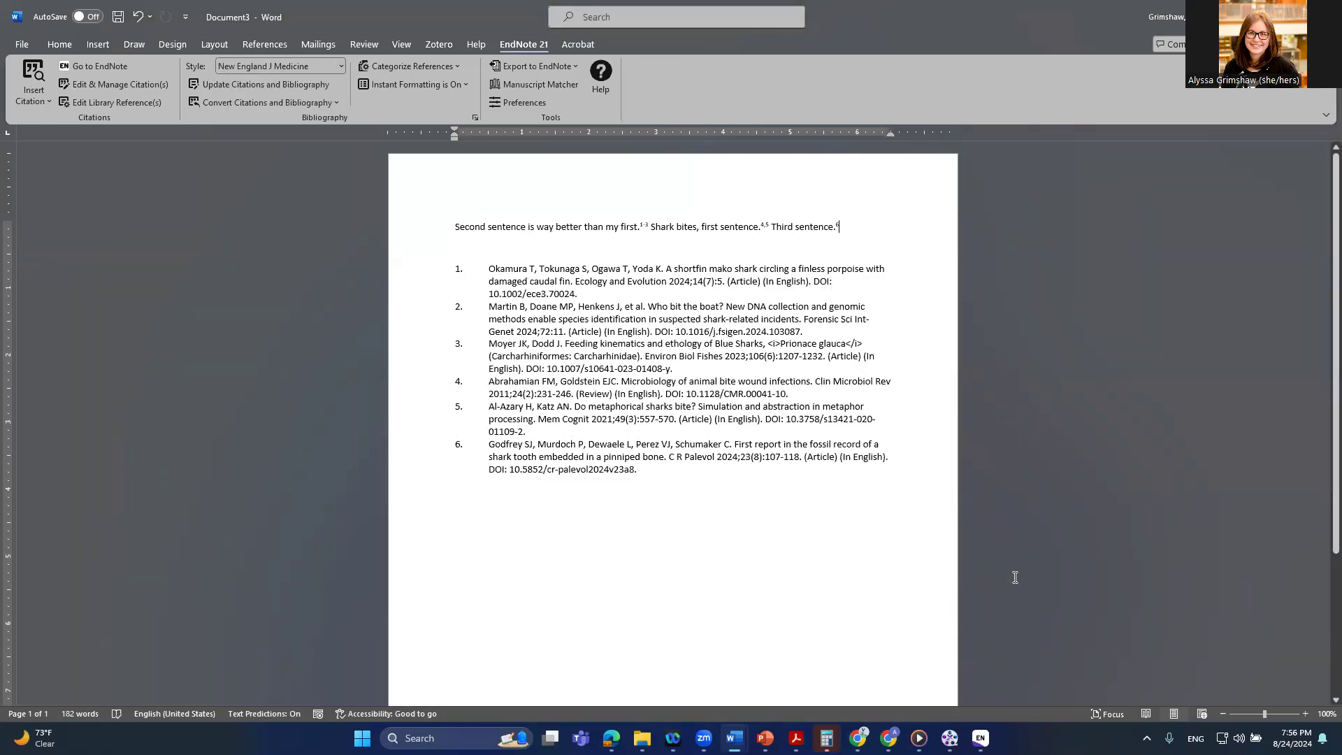
Set the document's citation and bibliography style to Vancouver
click(341, 65)
scroll(306, 245, down, 1)
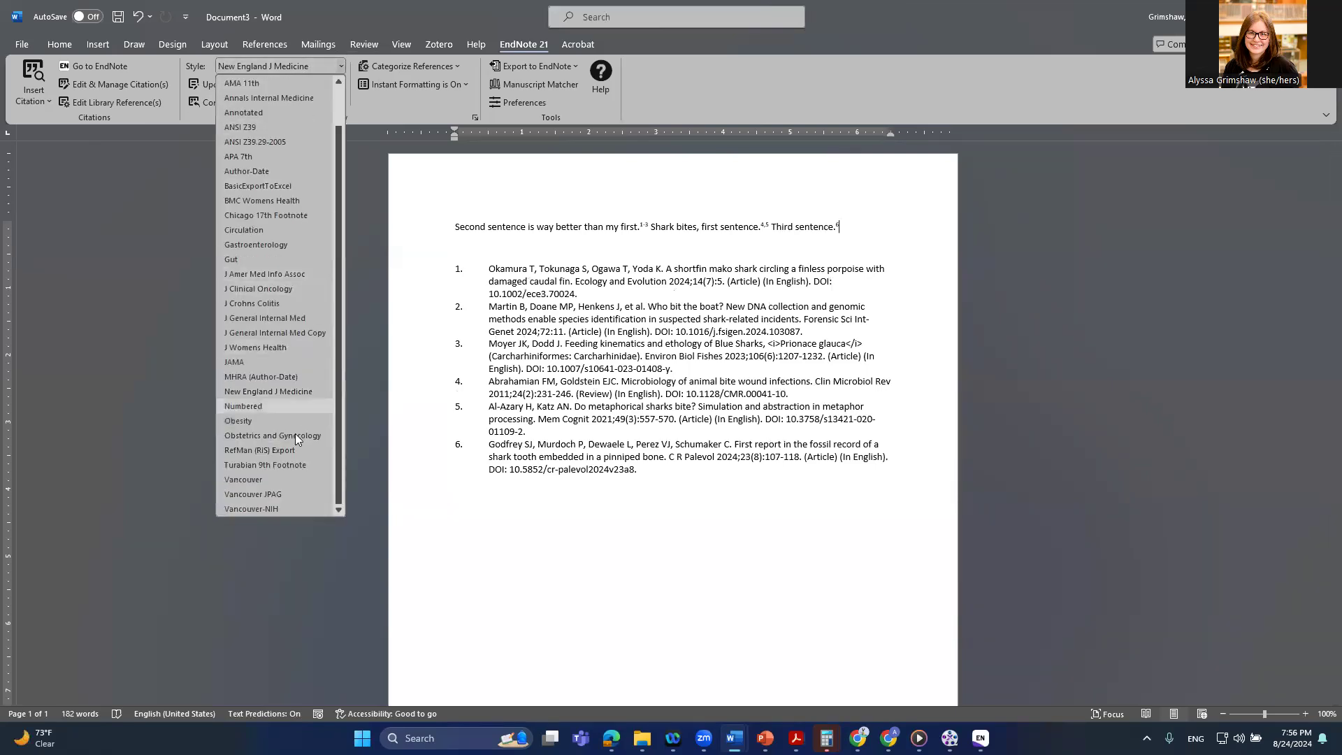
click(285, 479)
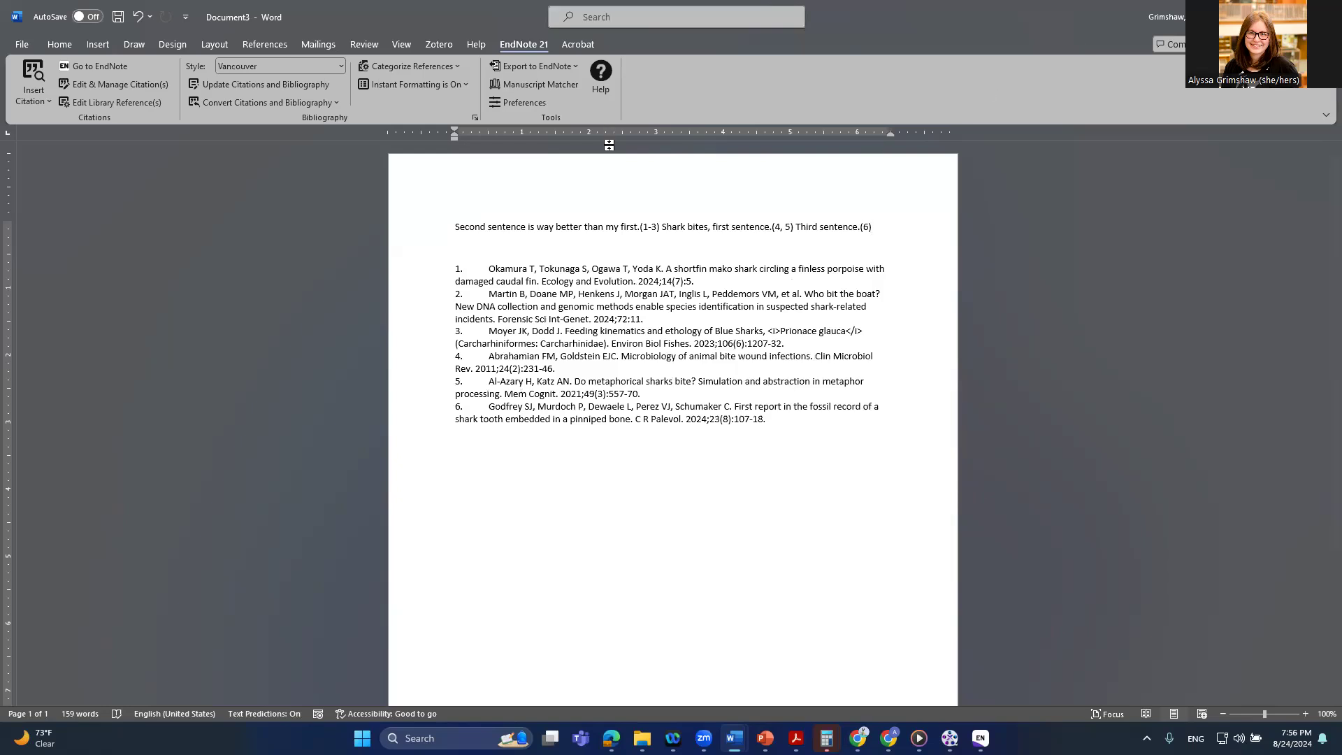
Move the period after "my first" so that it follows the (1-3) citation
click(649, 226)
key(BackSpace)
key(Right)
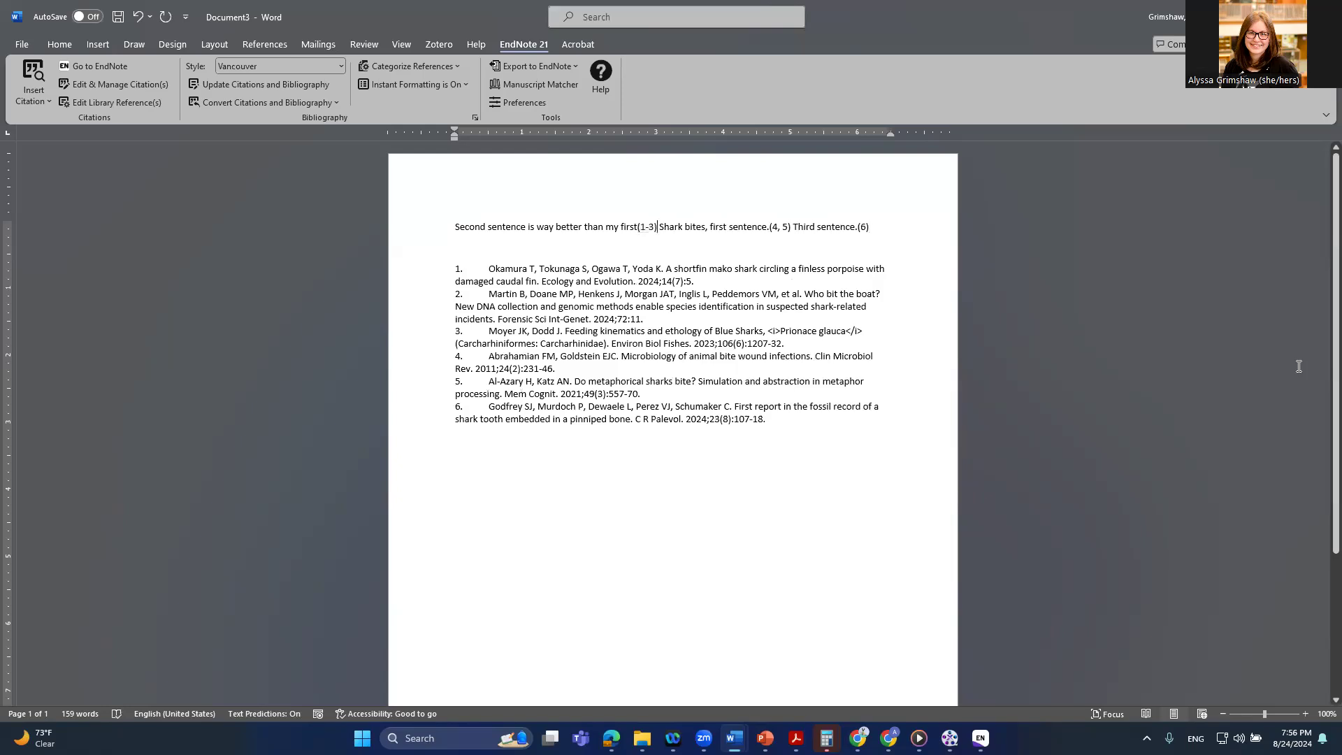
text(.)
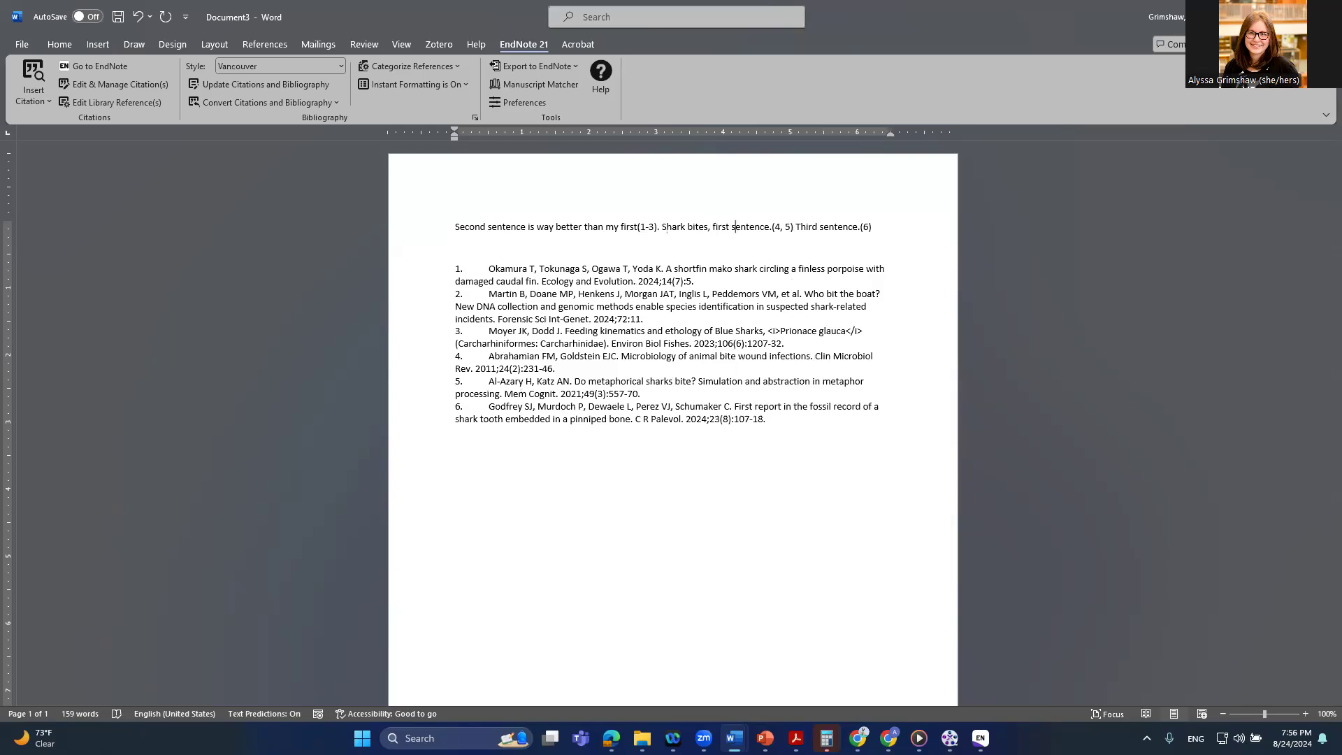
Move the period after "Shark bites, first sentence" so that it follows the (4, 5) citation
click(774, 228)
key(BackSpace)
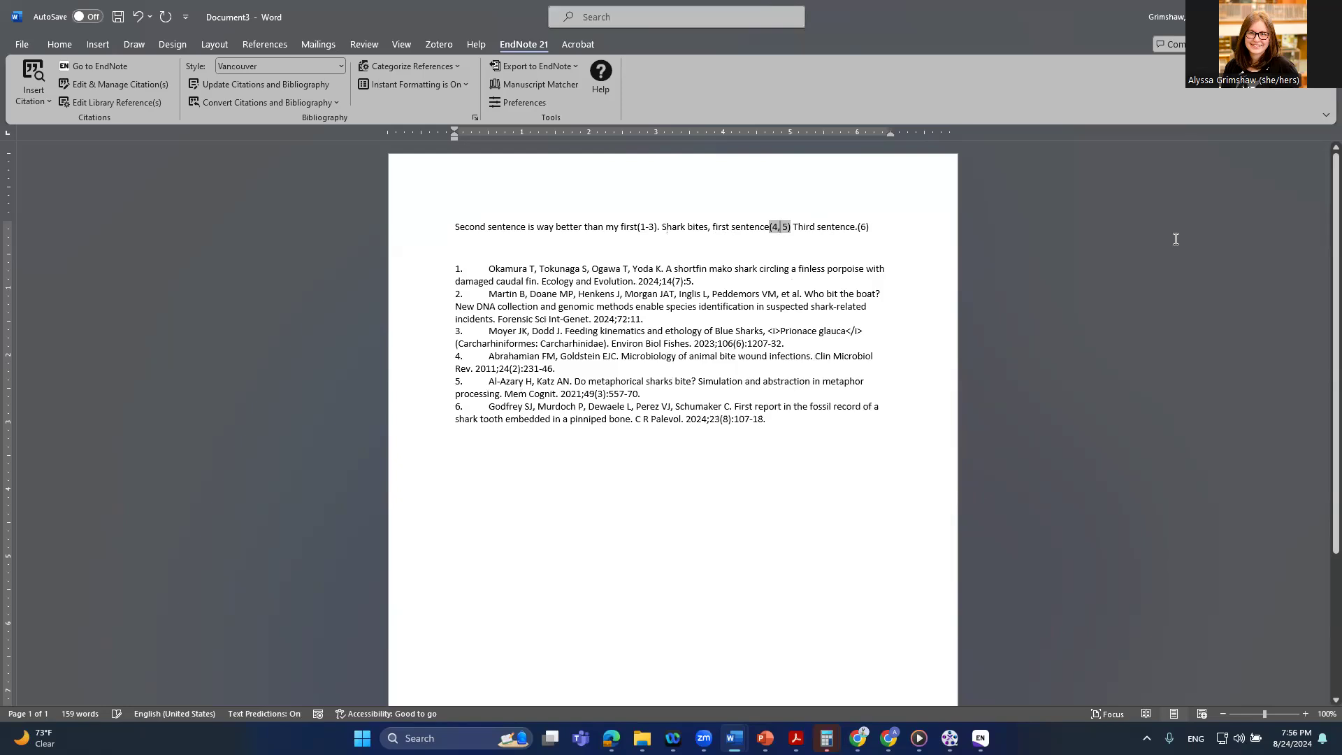
key(Right)
key(Right)
key(Right)
text(.)
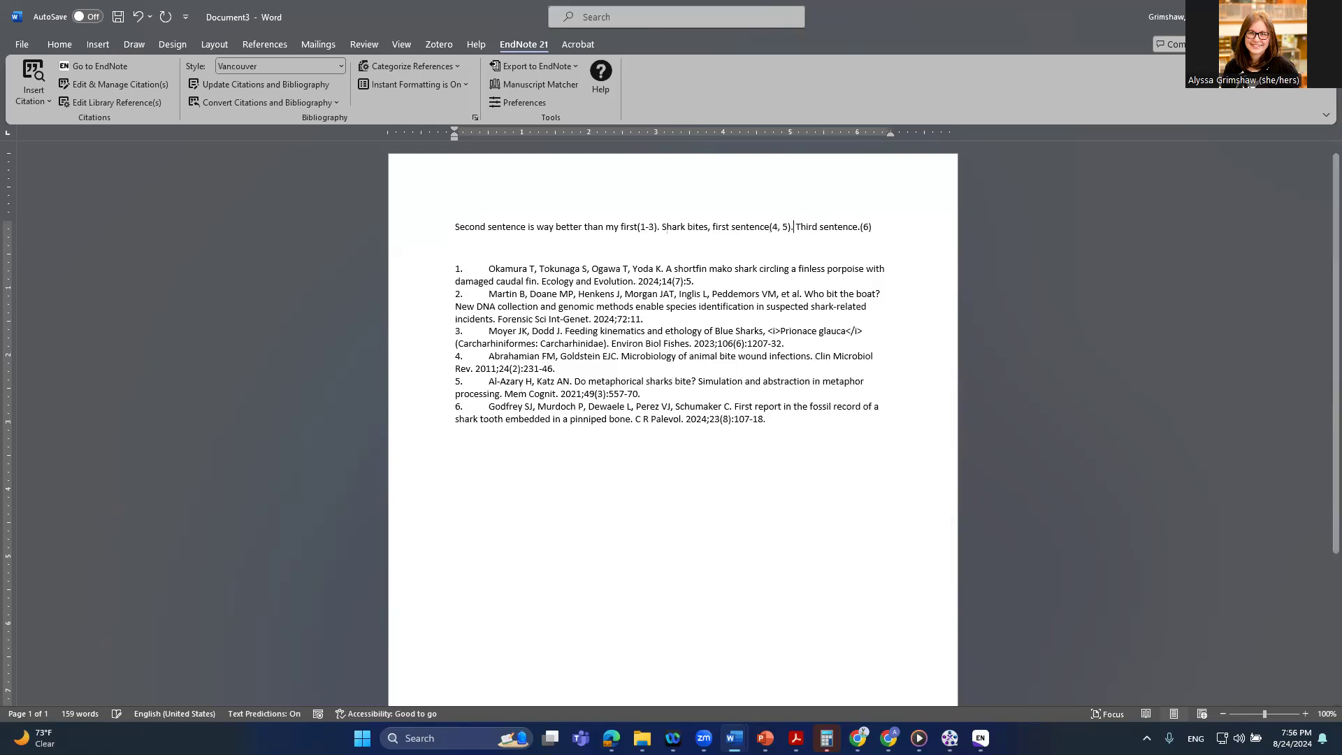
Move the period after "Third sentence" so that it follows the (6) citation
click(860, 226)
key(BackSpace)
click(869, 226)
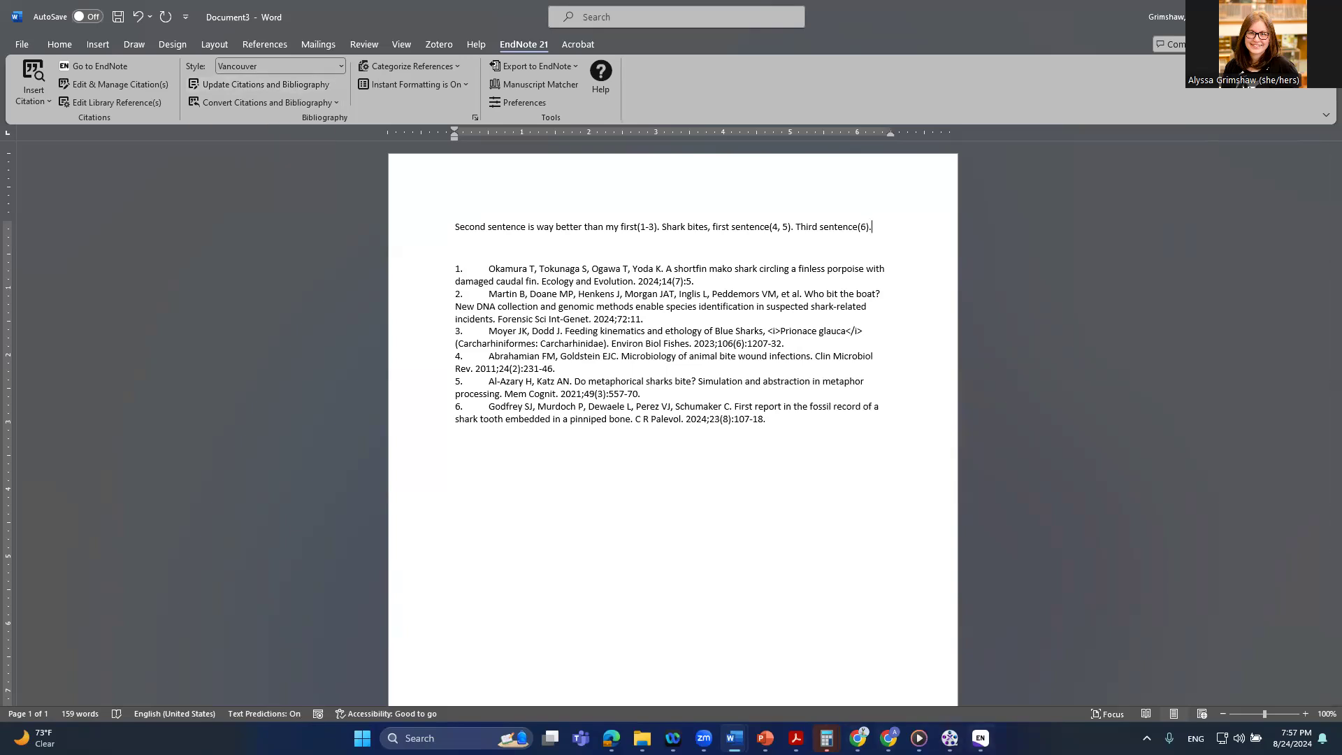
key(alt+Tab)
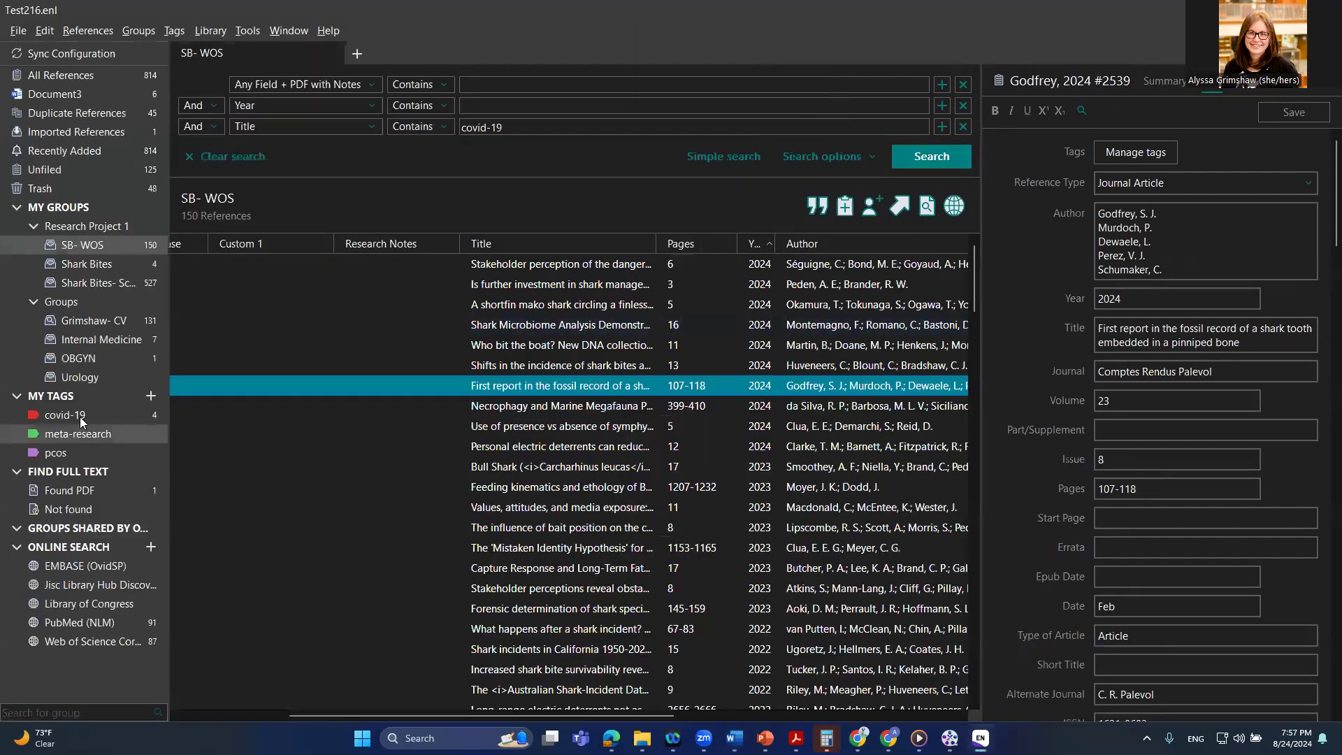
click(84, 417)
key(alt+Tab)
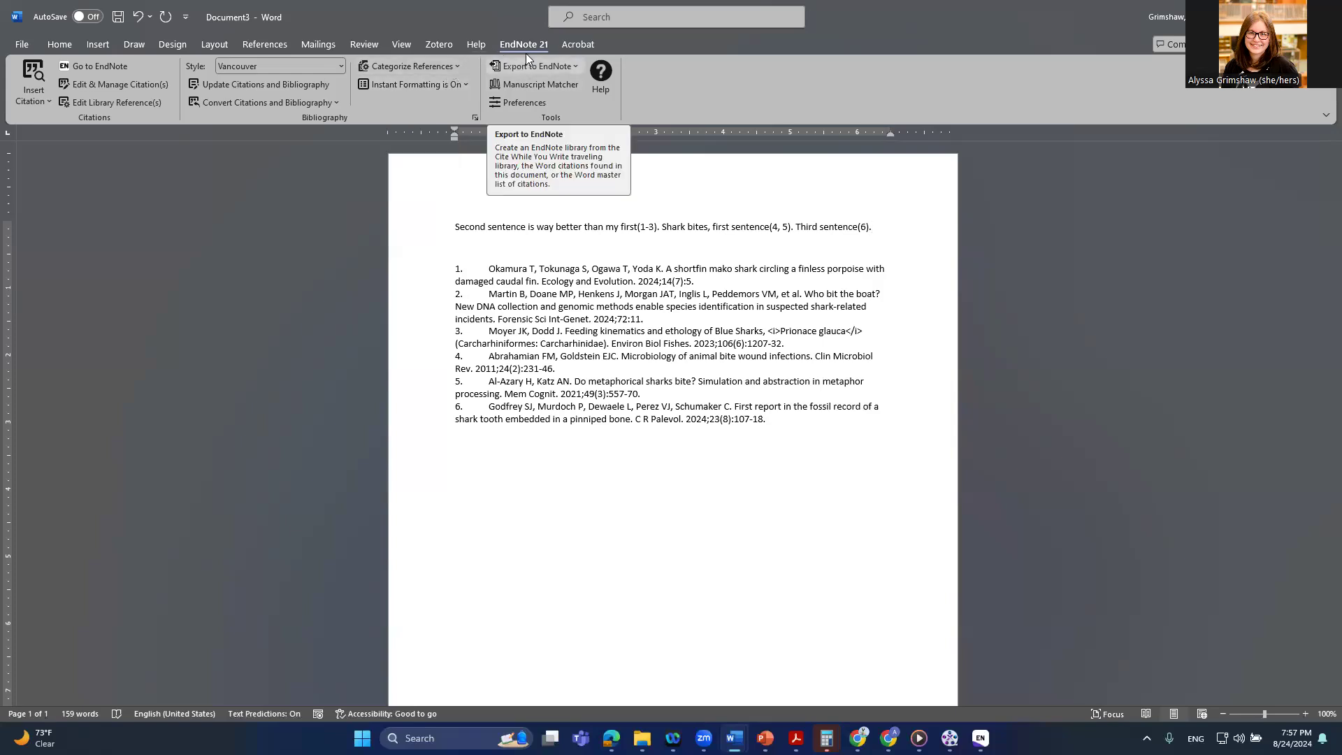
click(544, 66)
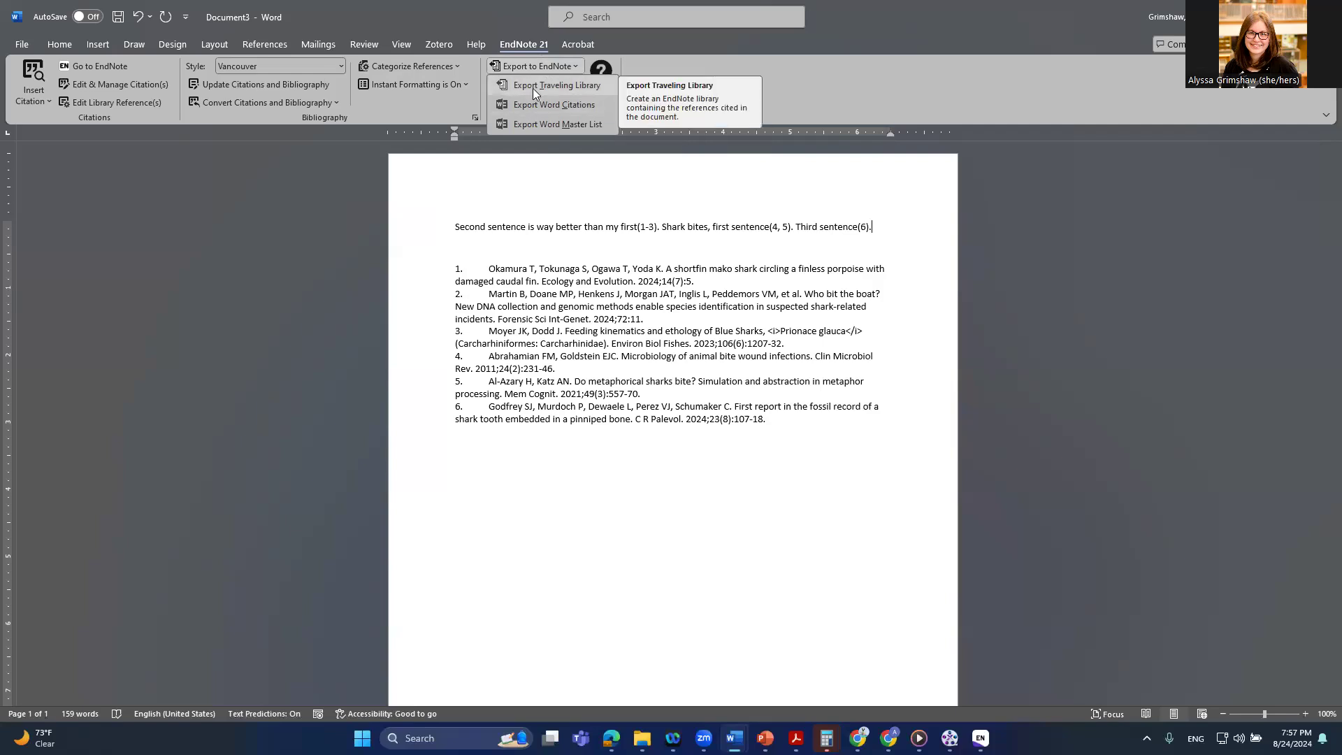
click(537, 86)
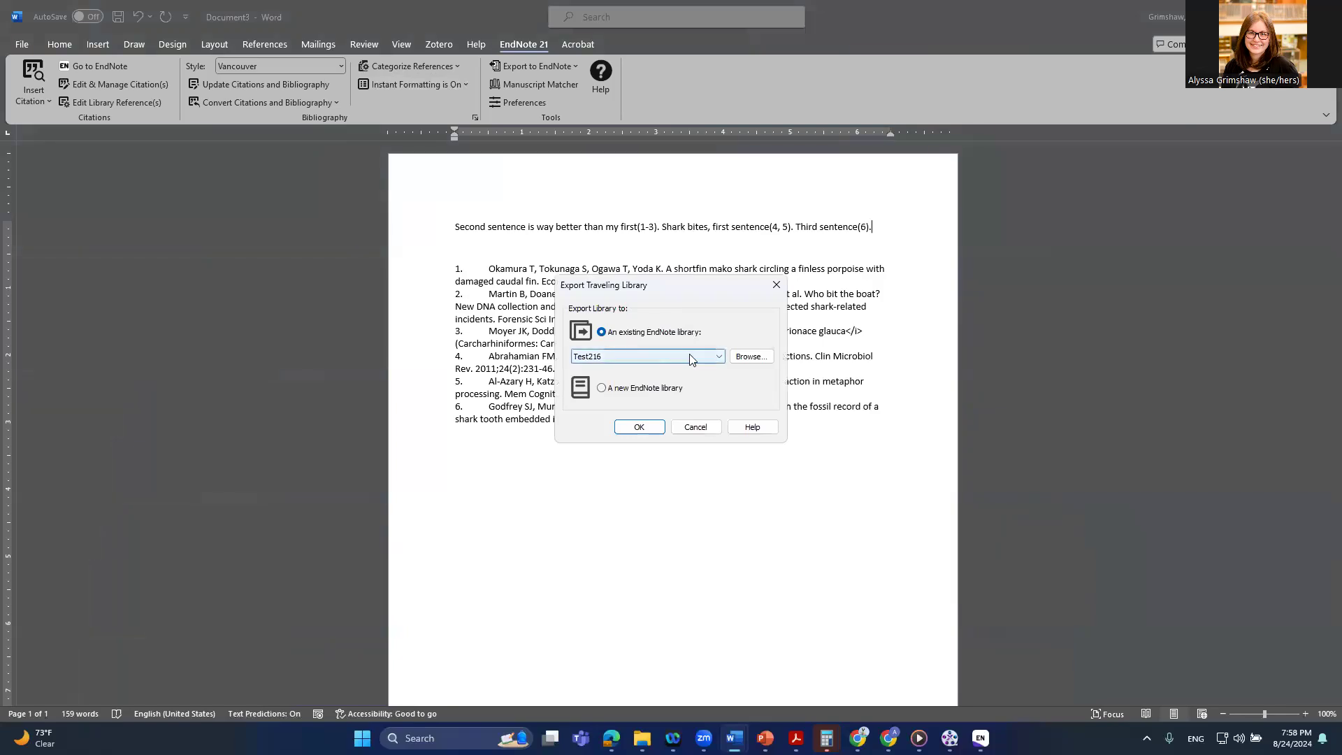
click(685, 356)
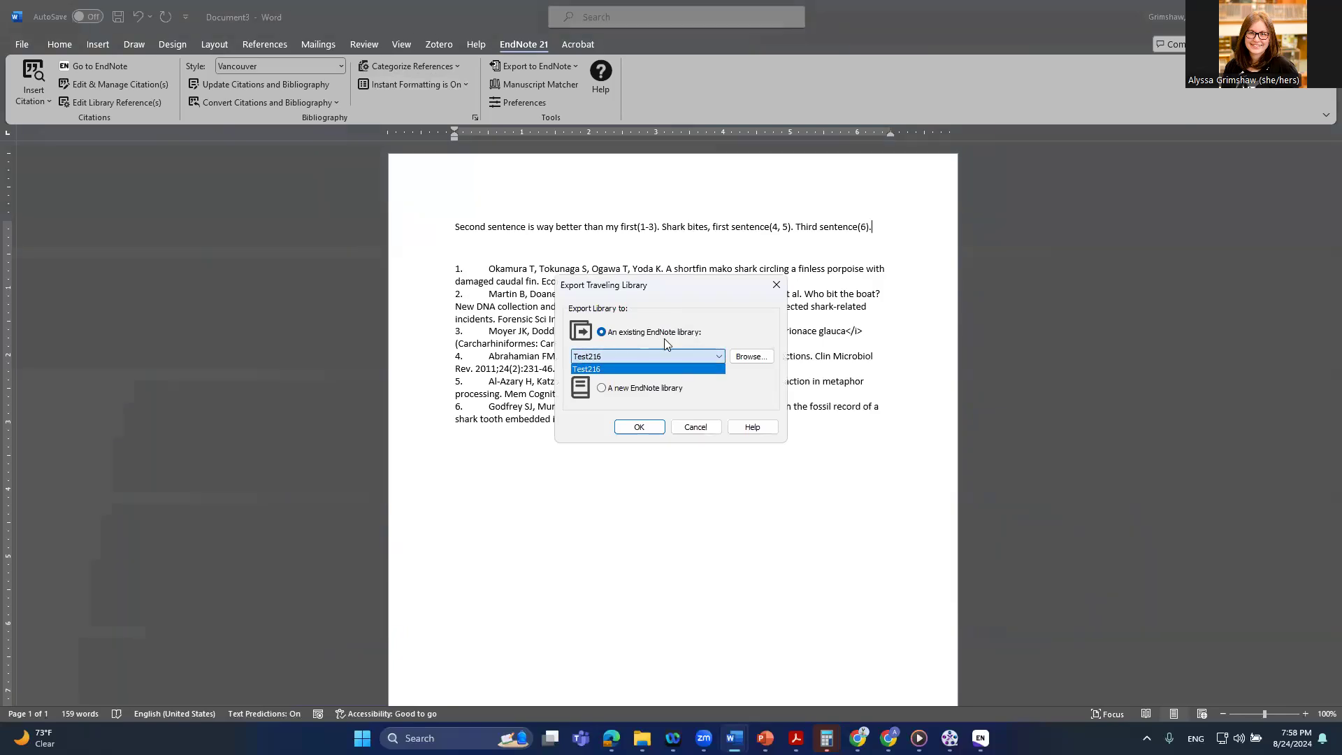
click(630, 397)
click(638, 387)
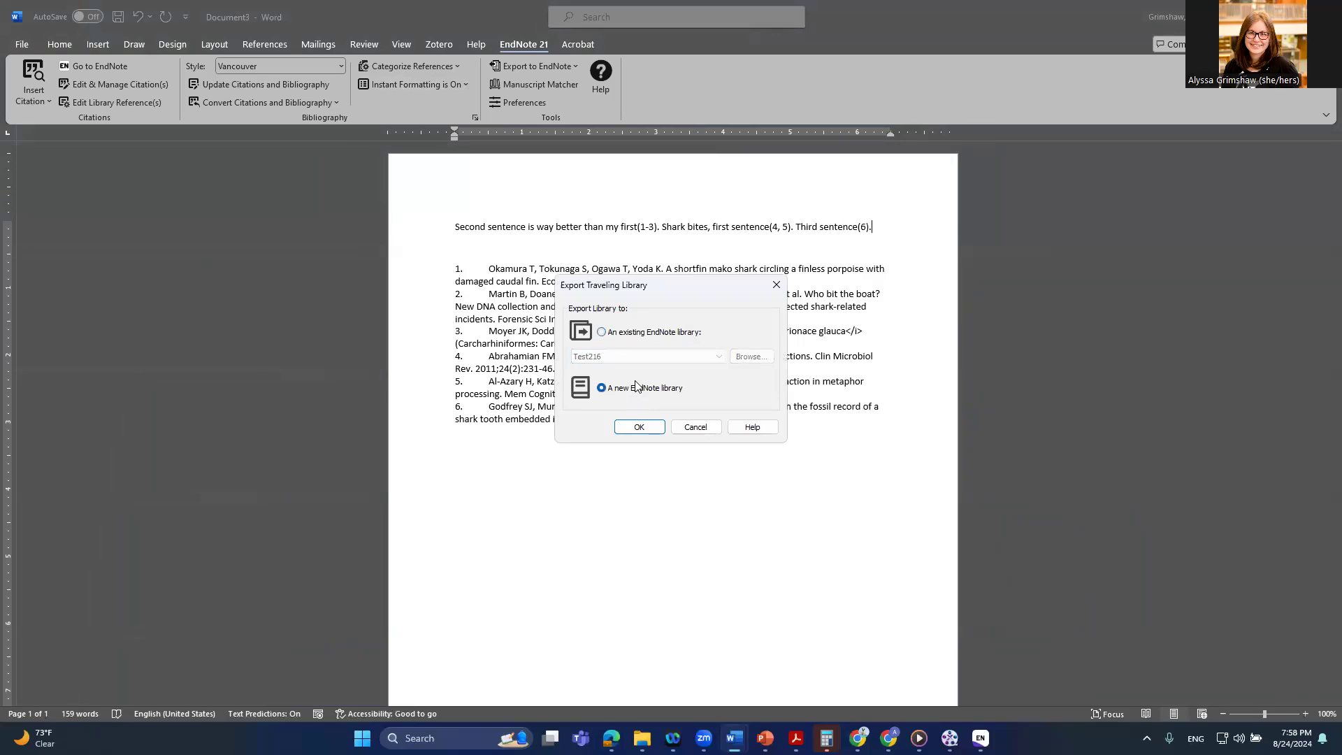
click(777, 285)
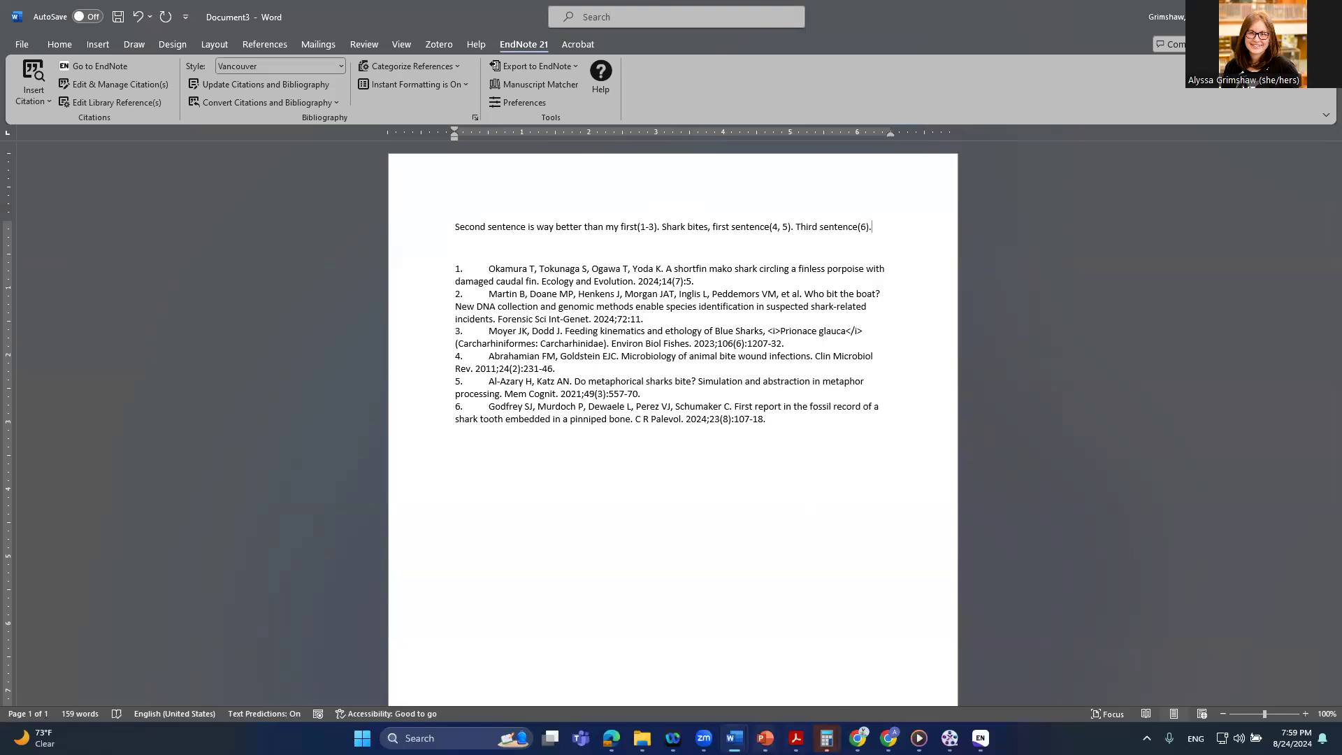
Switch to the EndNote.pptx slide show in PowerPoint and show the "Write a Paper in Word" slide
click(751, 672)
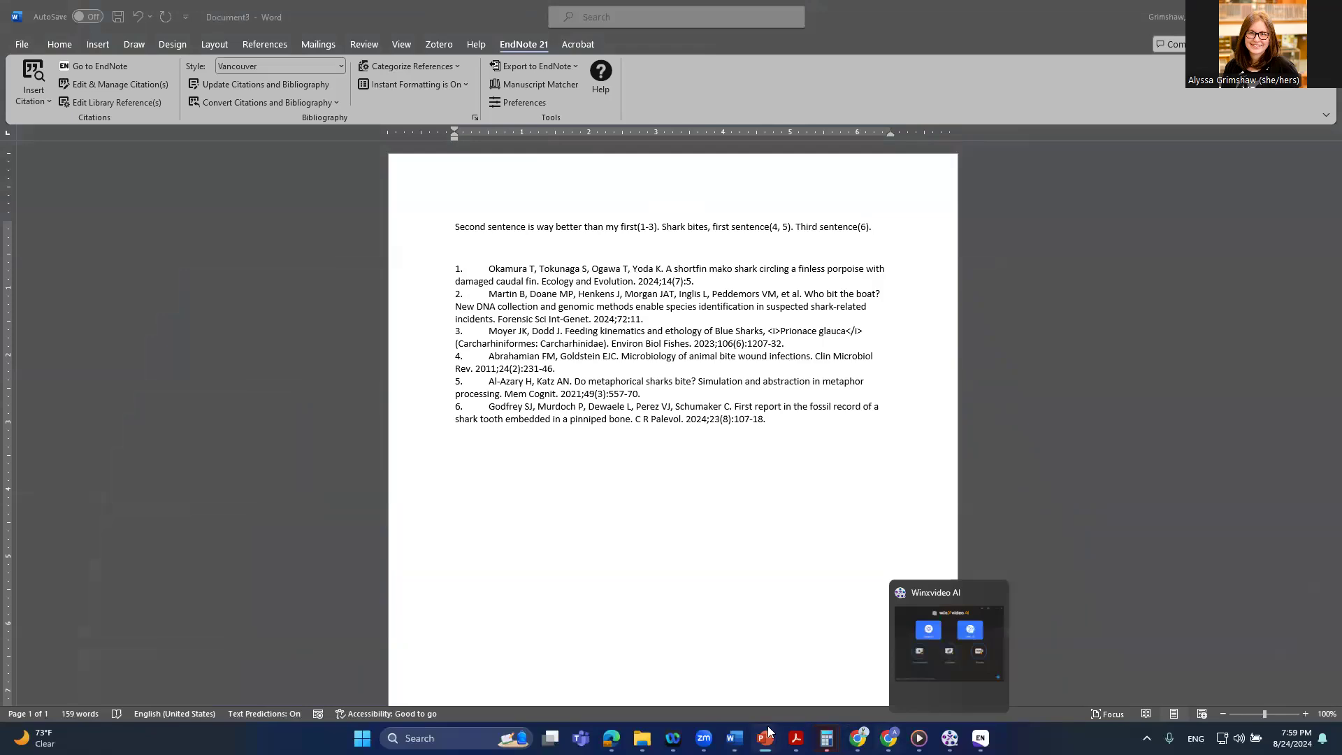
mouse_move(765, 738)
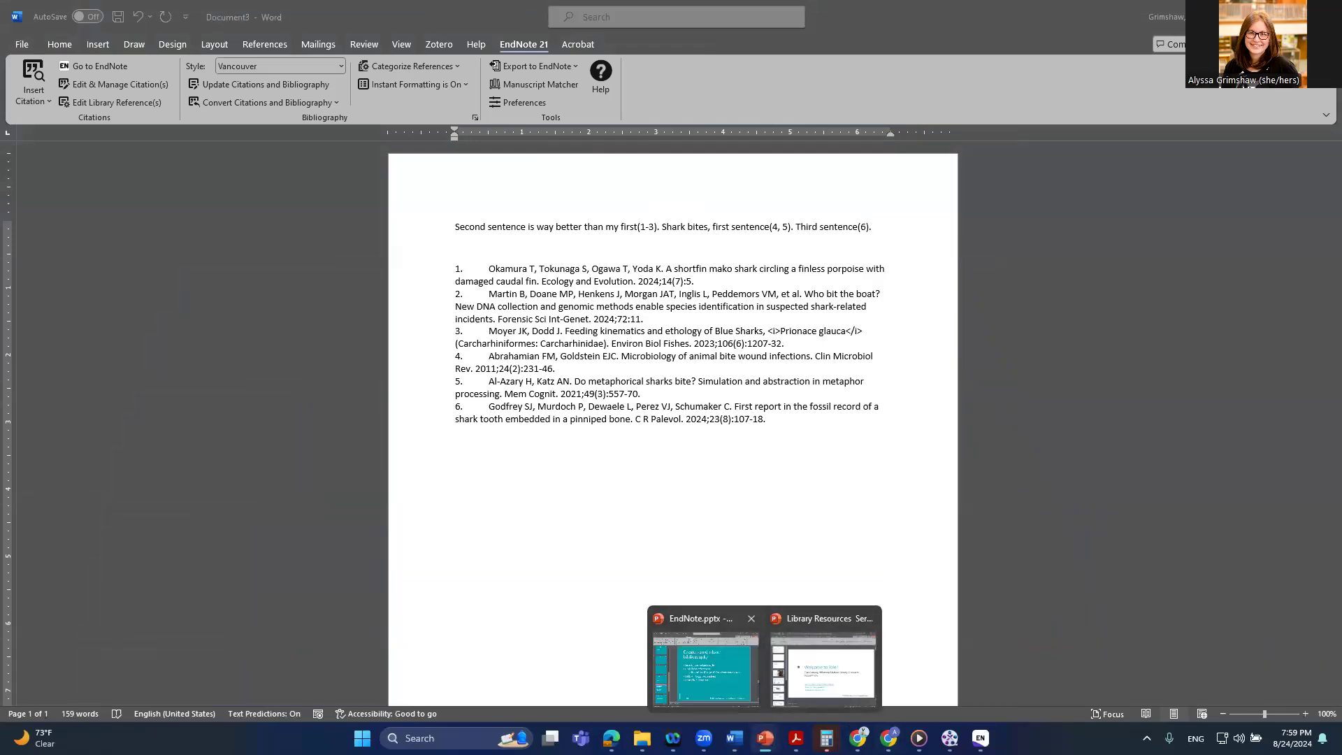
click(705, 668)
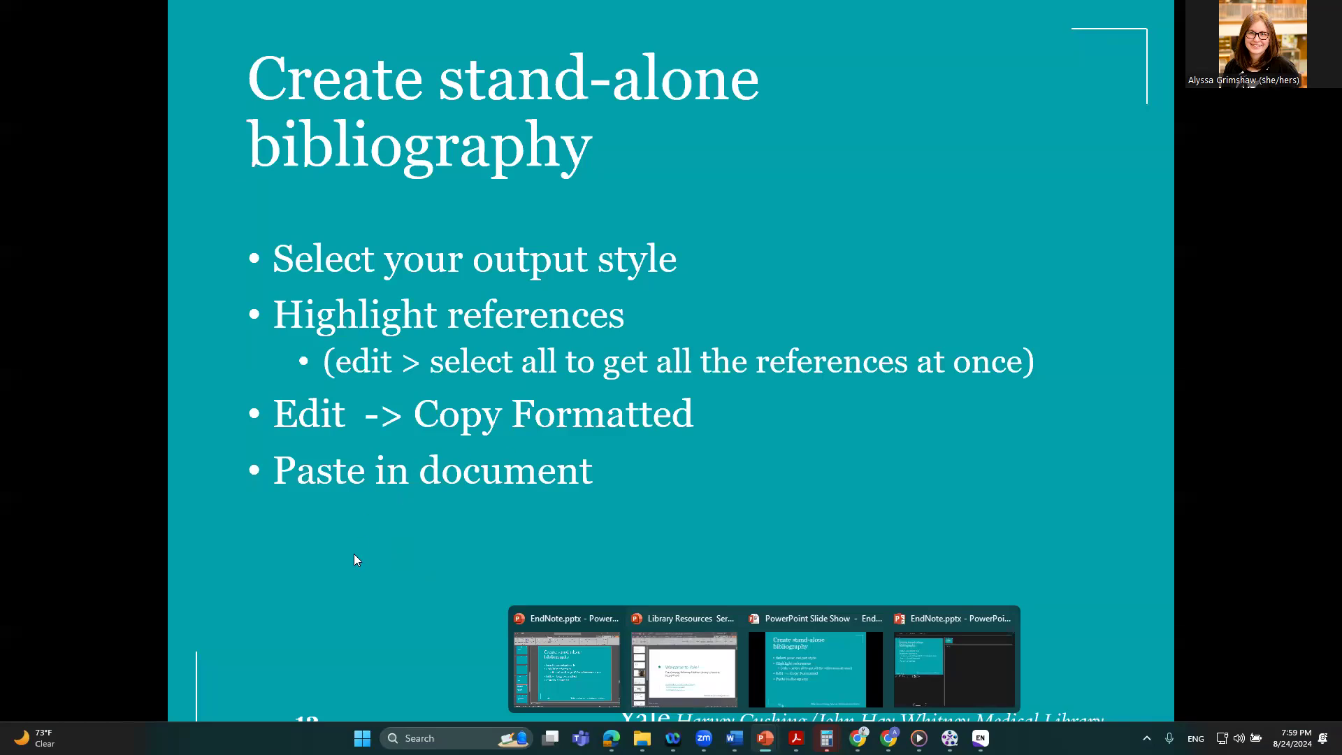
key(Right)
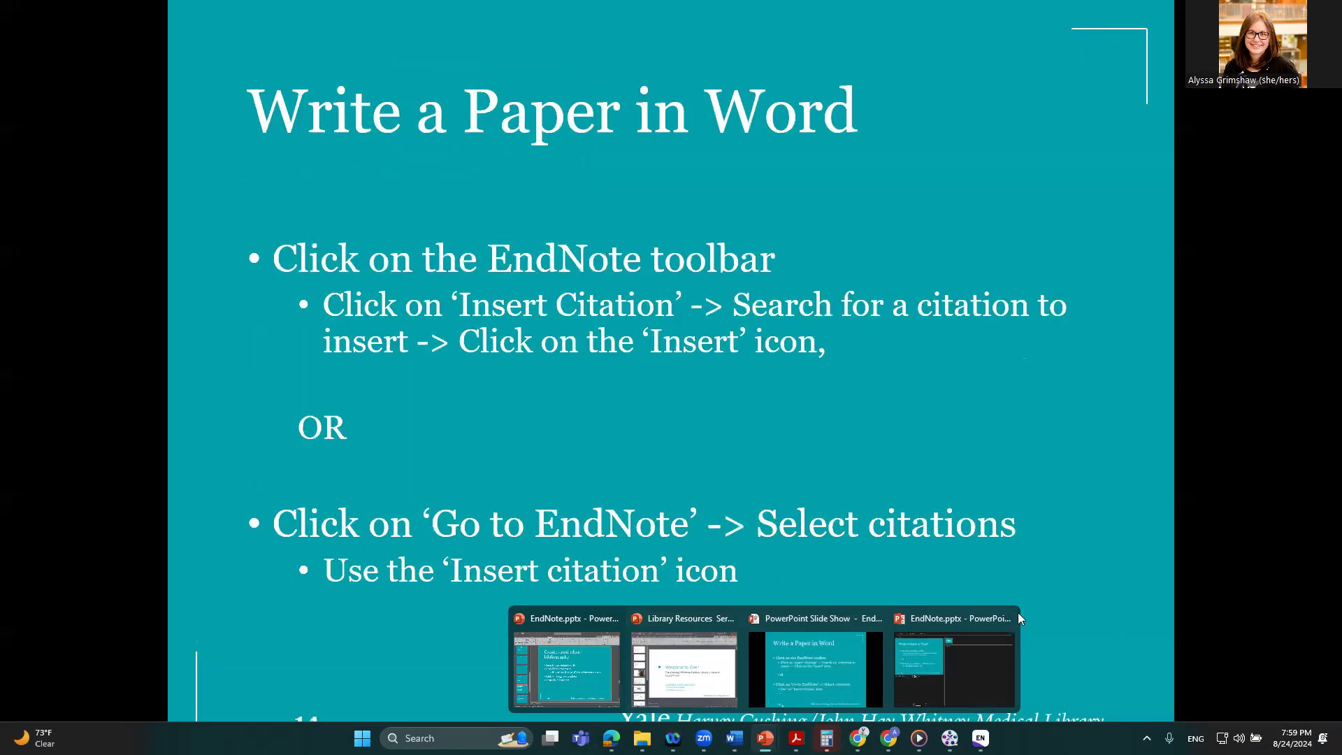
click(1288, 636)
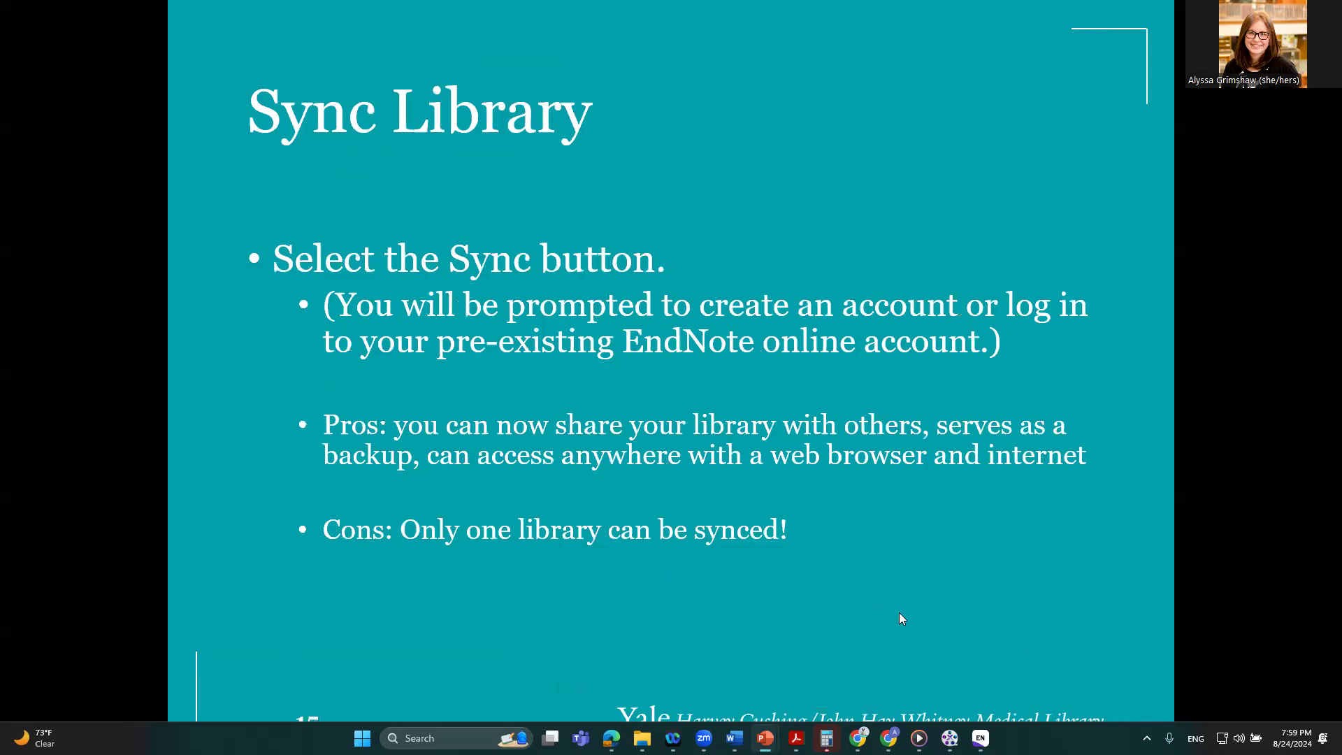
key(Left)
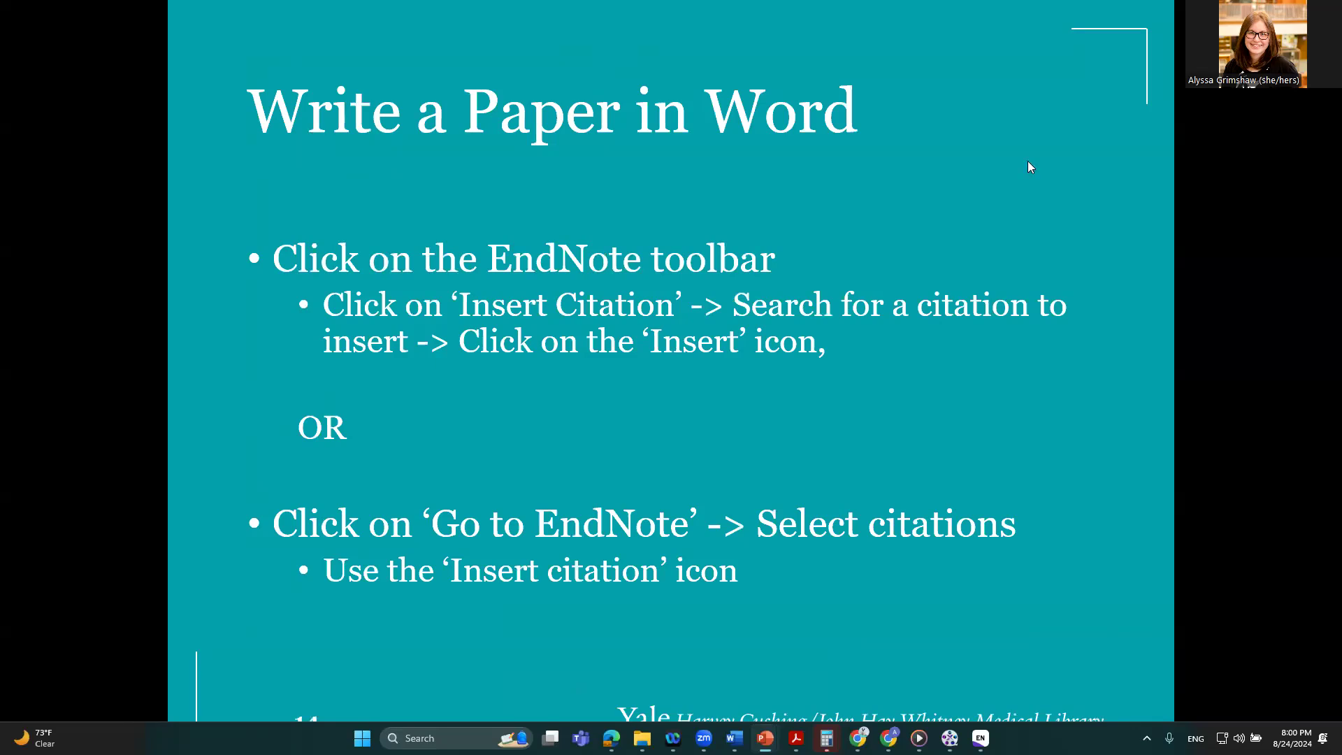
Switch to EndNote and show the summary of the 2024 "First report in the fossil record" reference
click(980, 738)
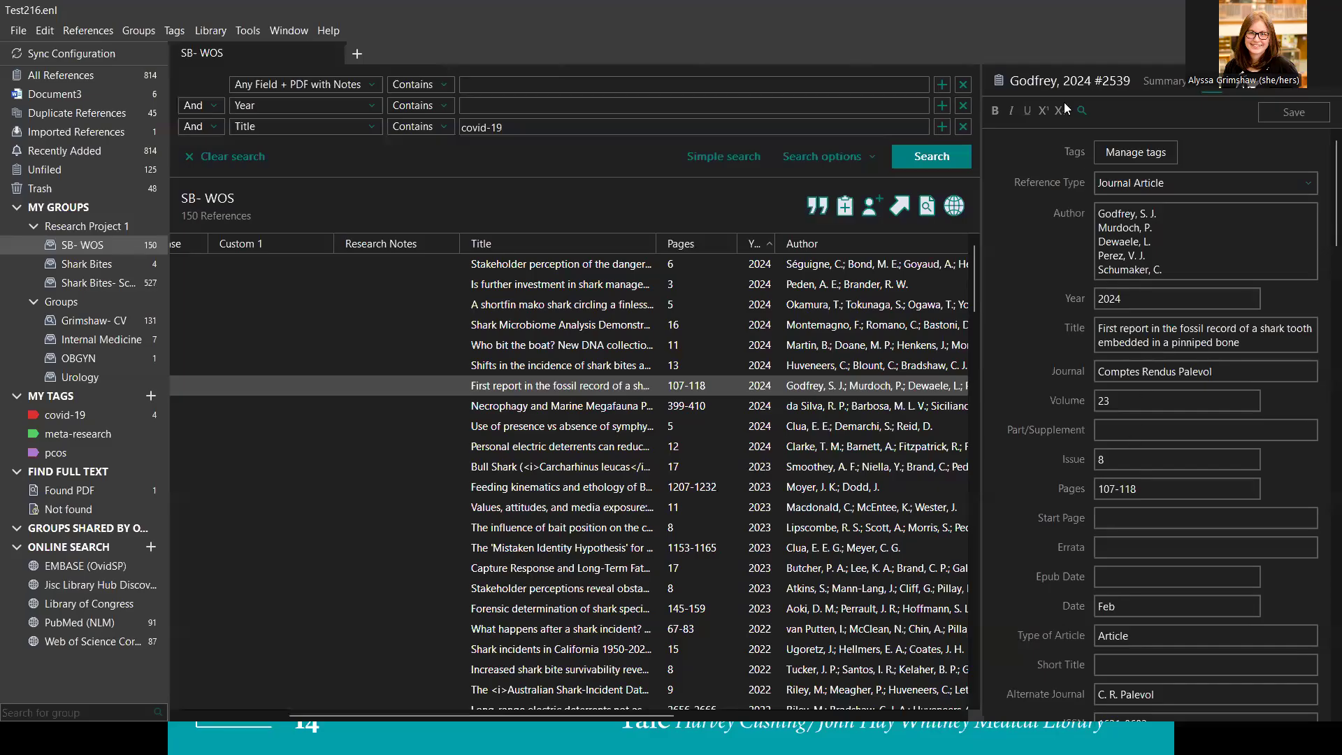
click(1167, 83)
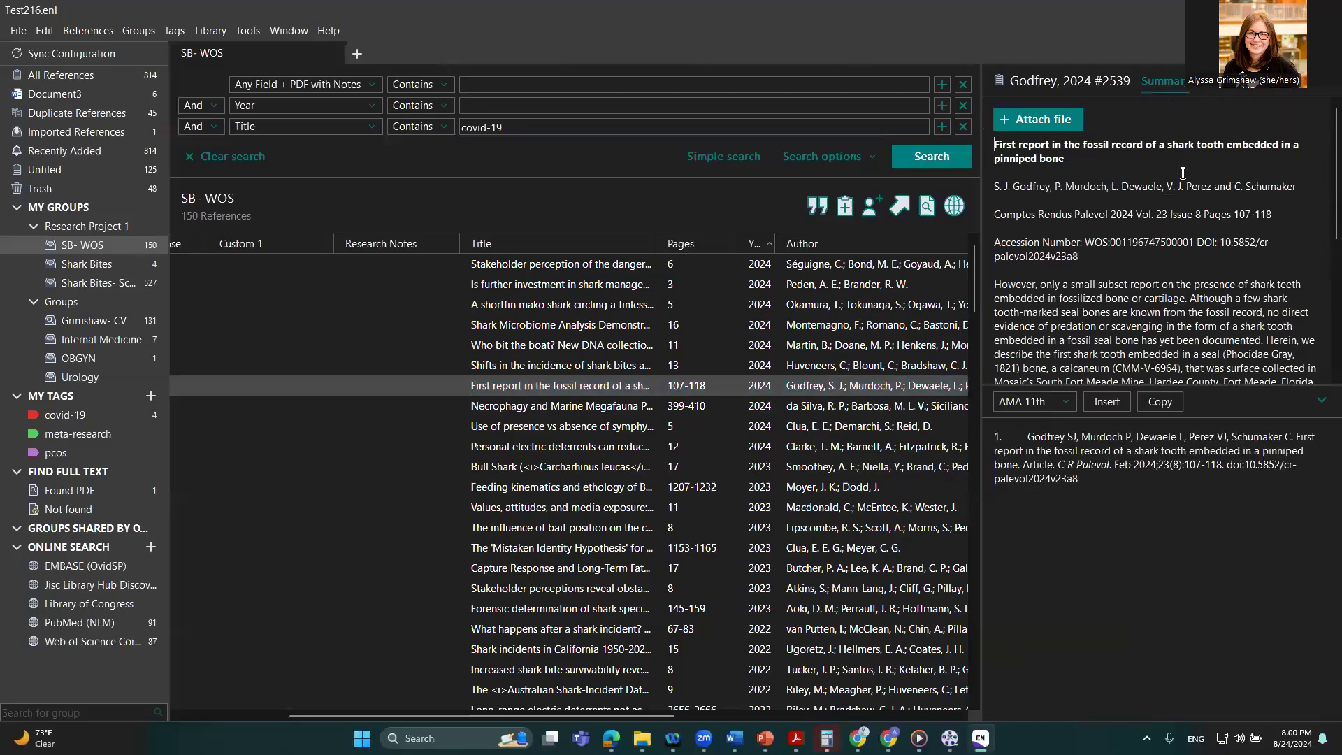
click(1120, 400)
Select the "Personal electric deterrents", "First report in the fossil record", "Shark Microbiome Analysis" and "Is further investment in shark management" references together in the SB- WOS group
click(607, 446)
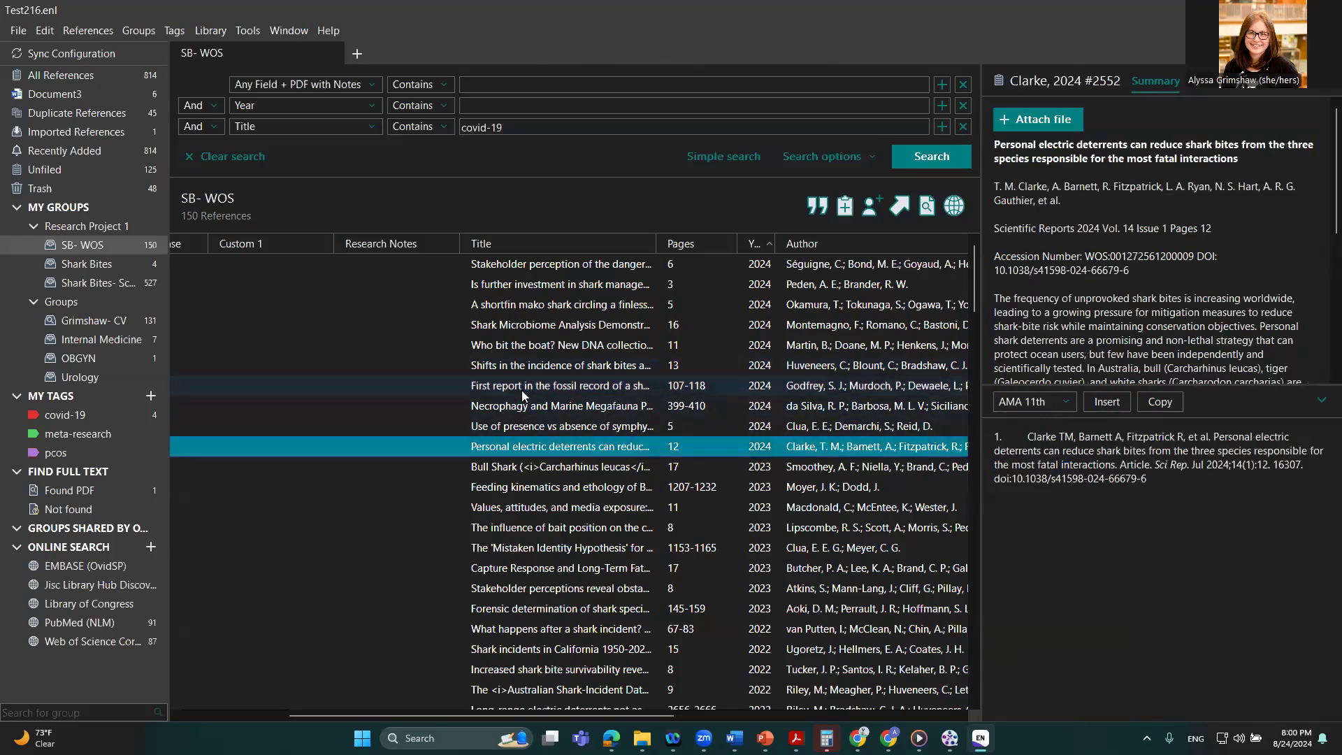
ctrl+click(524, 388)
ctrl+click(535, 325)
ctrl+click(546, 289)
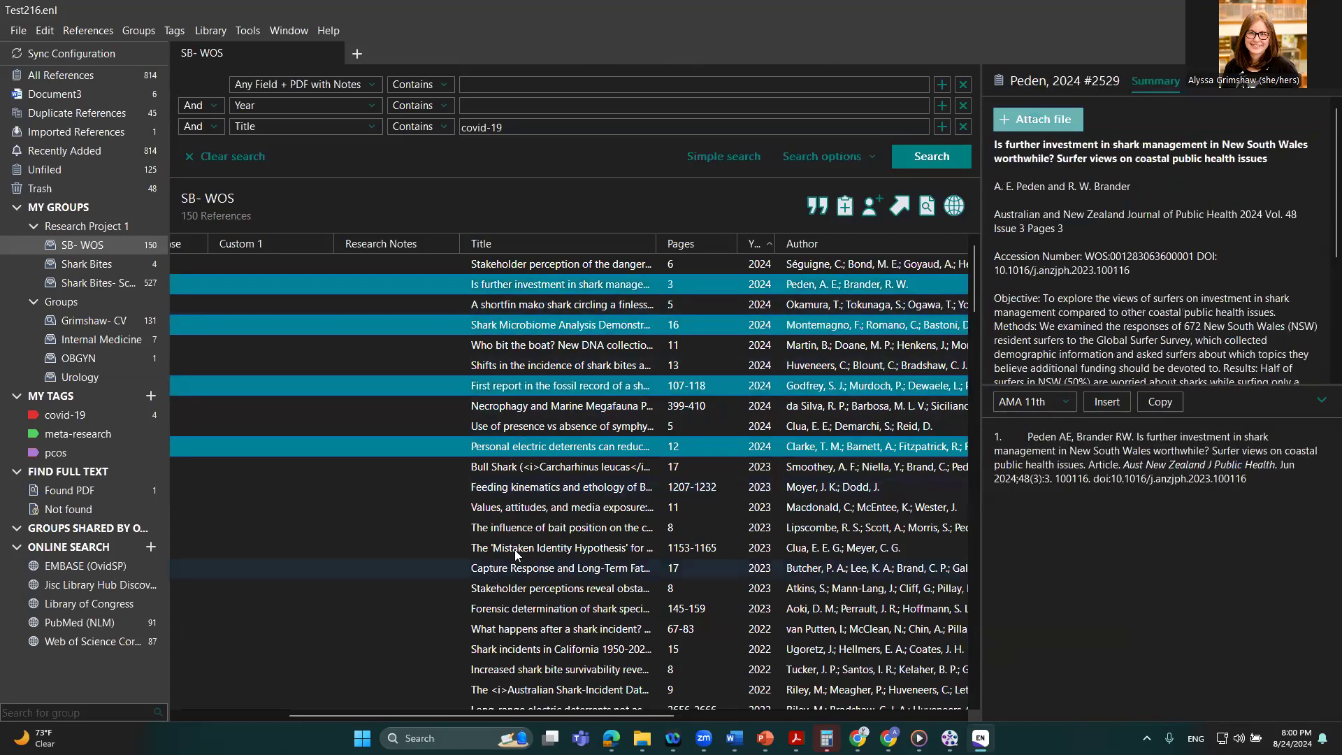
Select the continuous range of references from "Personal electric deterrents" up to "A shortfin mako shark", then only "Necrophagy and Marine Megafauna Predation"
click(511, 449)
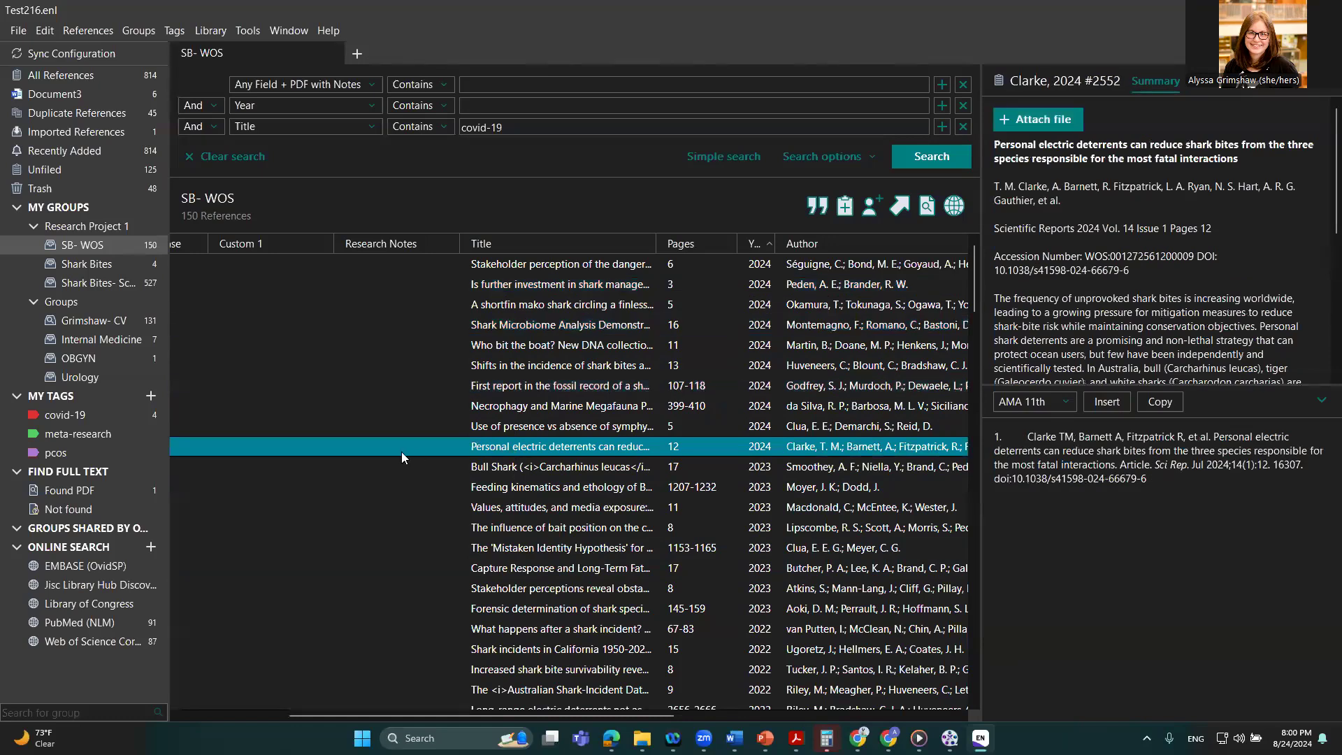
shift+click(572, 304)
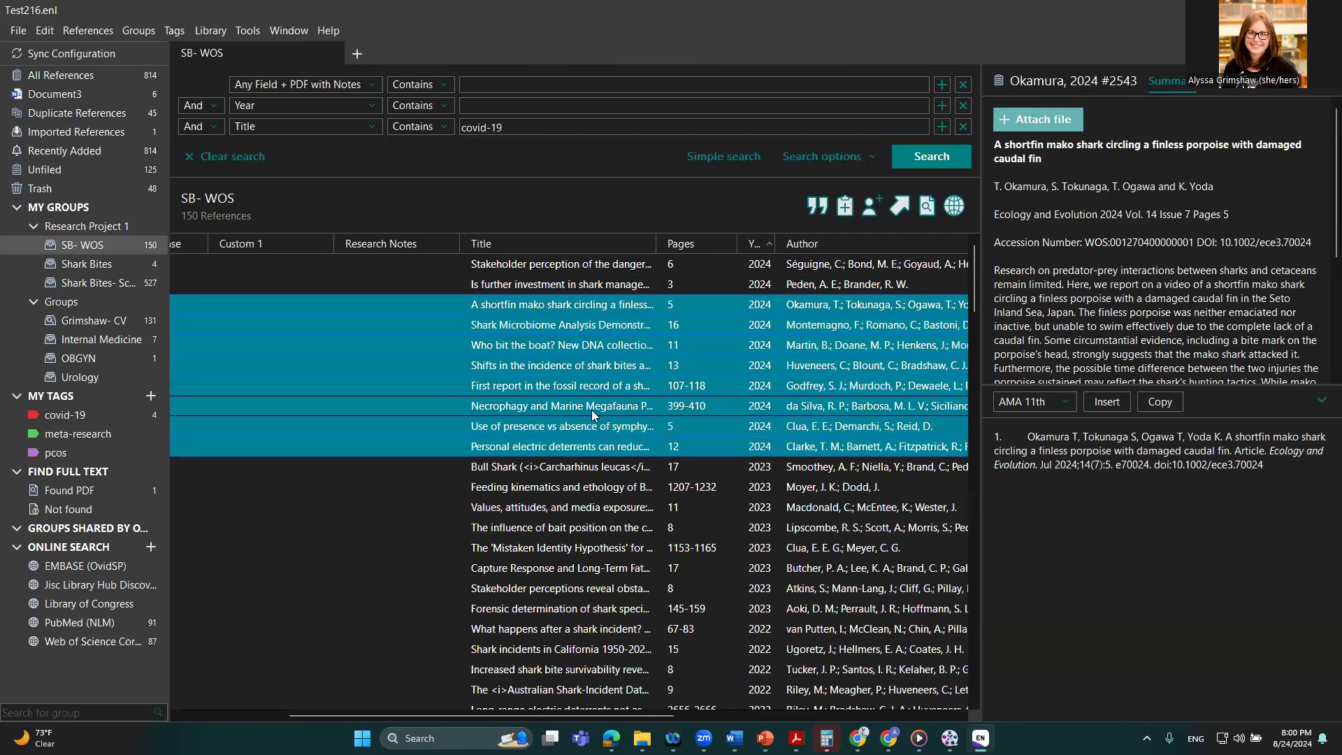
drag(300, 346, 552, 433)
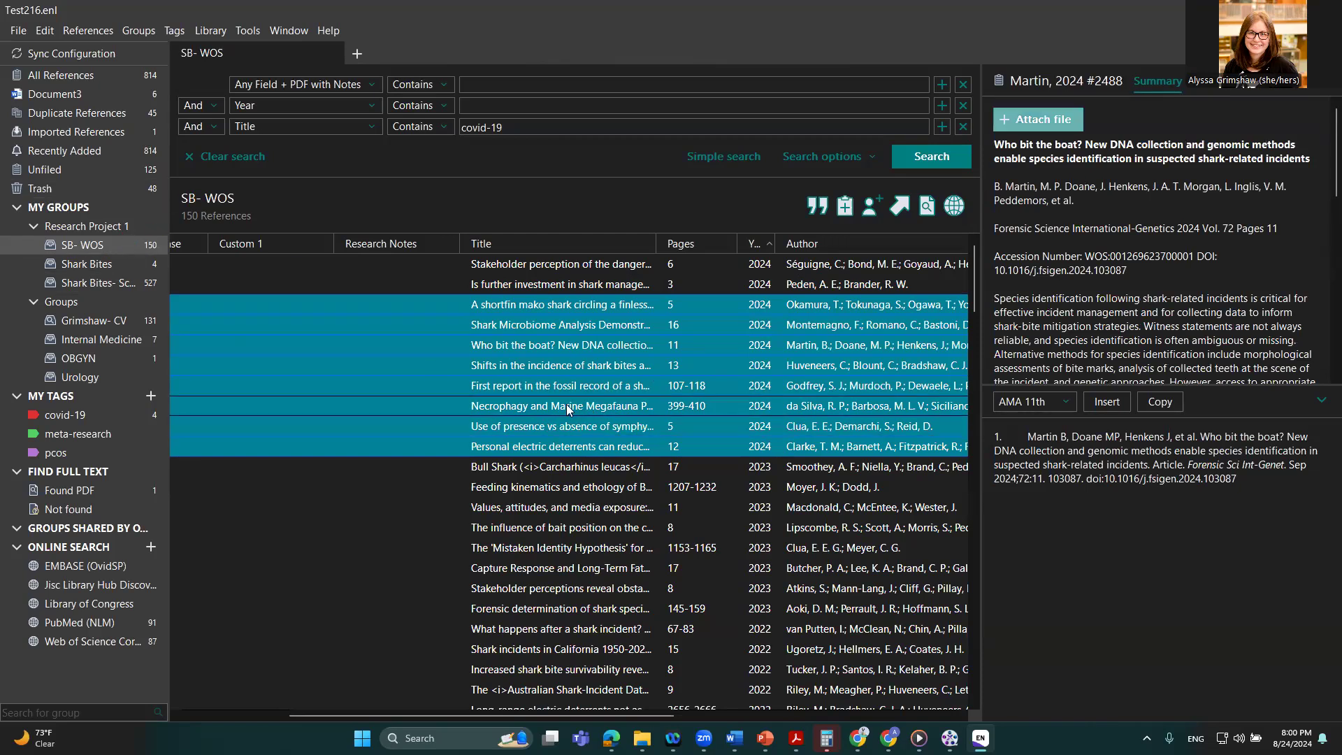
click(570, 410)
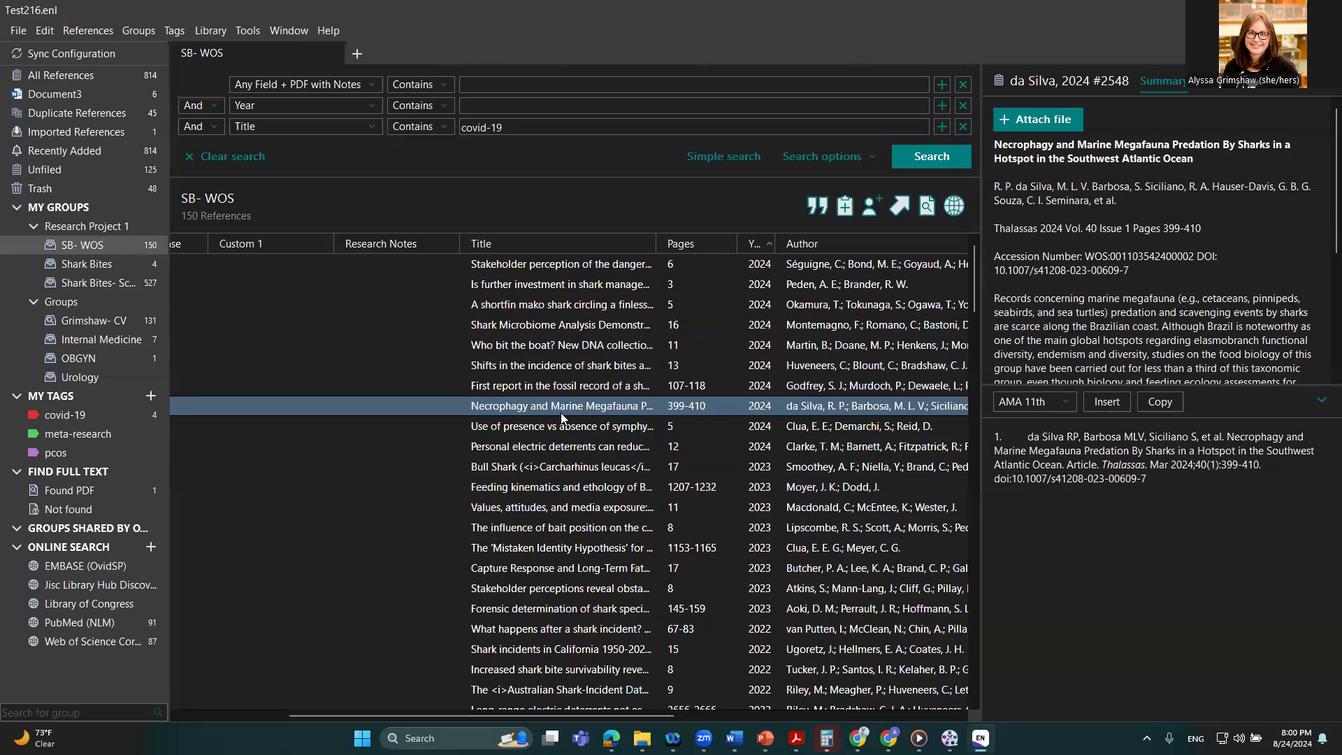
Switch back to the PowerPoint slide show and advance to the "Sync Library" slide
key(alt+Tab)
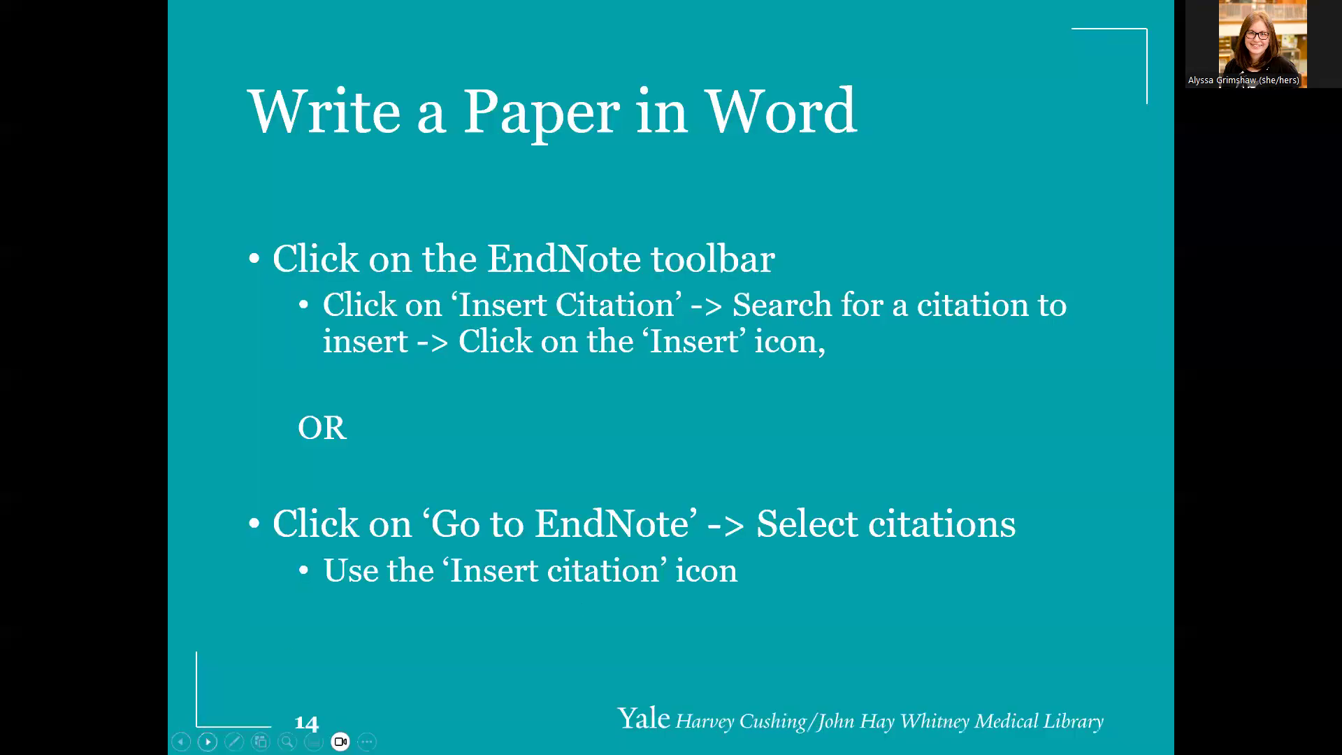
click(207, 742)
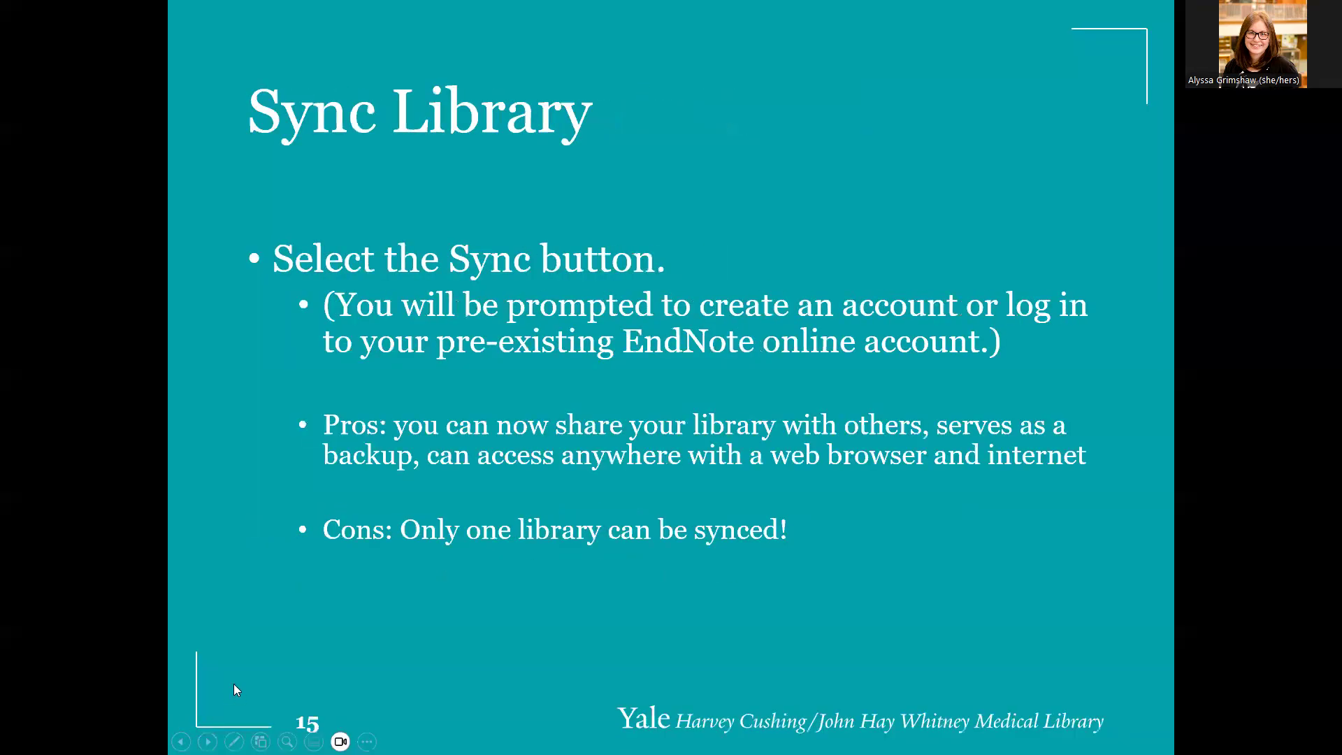